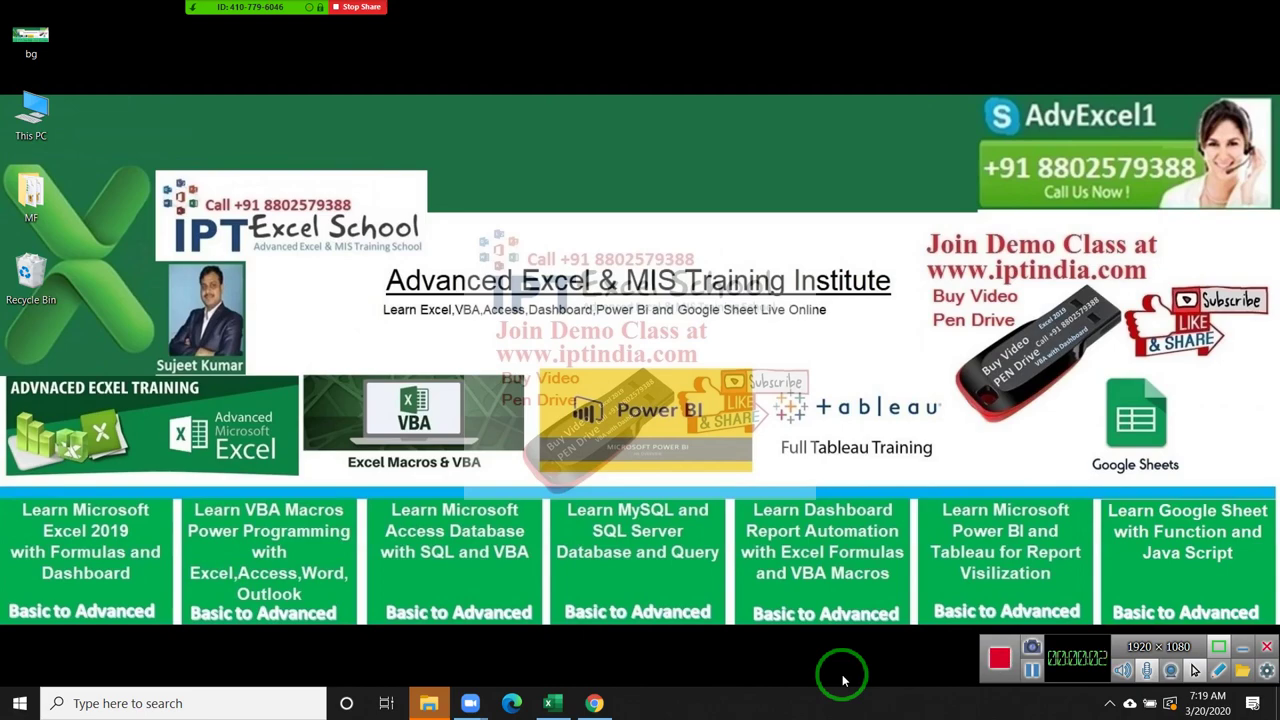
Restore the Excel window and return to the empty Sheet1 of blank workbook Book7
{"action": "left_click", "coordinate": [550, 705]}
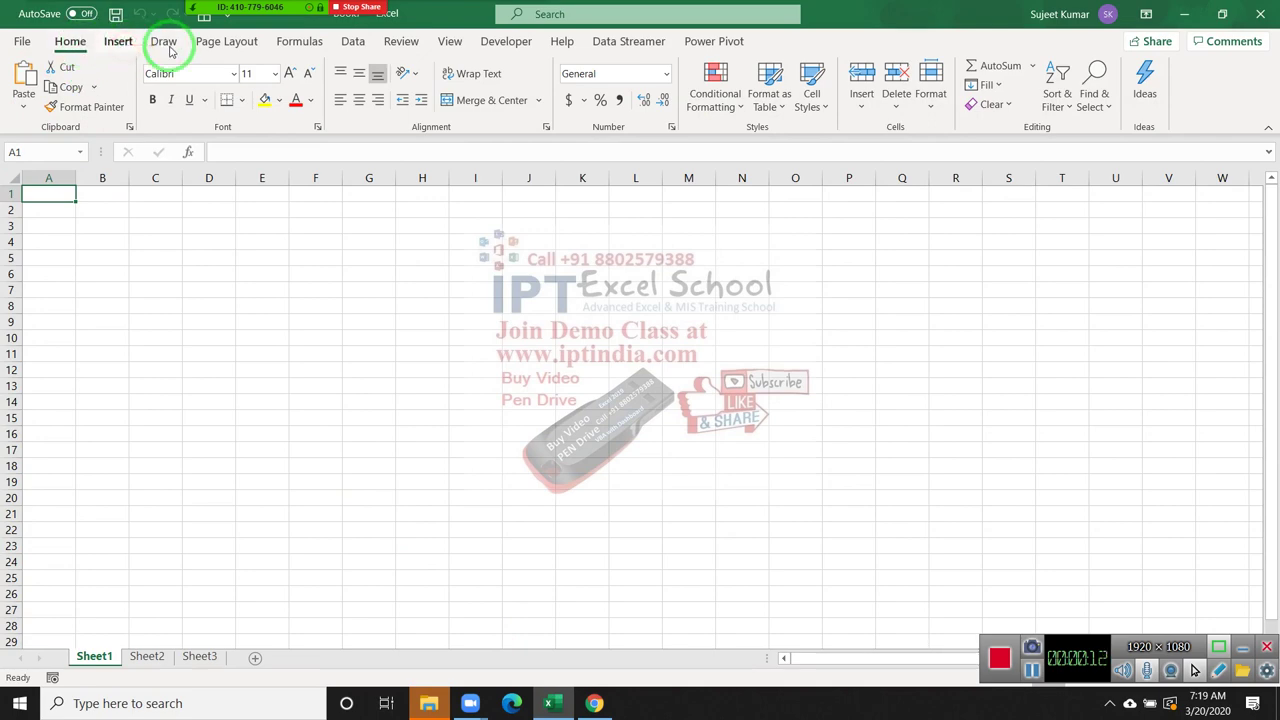
{"action": "scroll", "coordinate": [235, 42], "scroll_direction": "down", "scroll_amount": 1}
{"action": "left_click", "coordinate": [65, 45]}
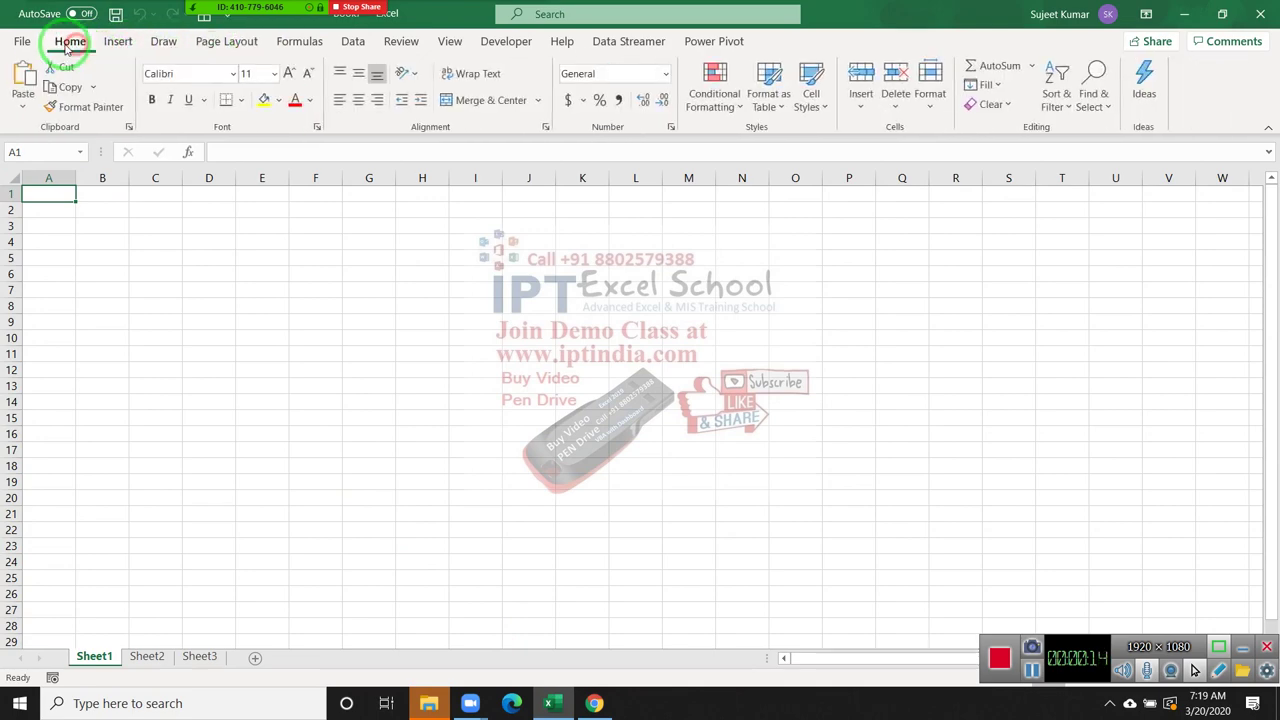
{"action": "left_click", "coordinate": [22, 41]}
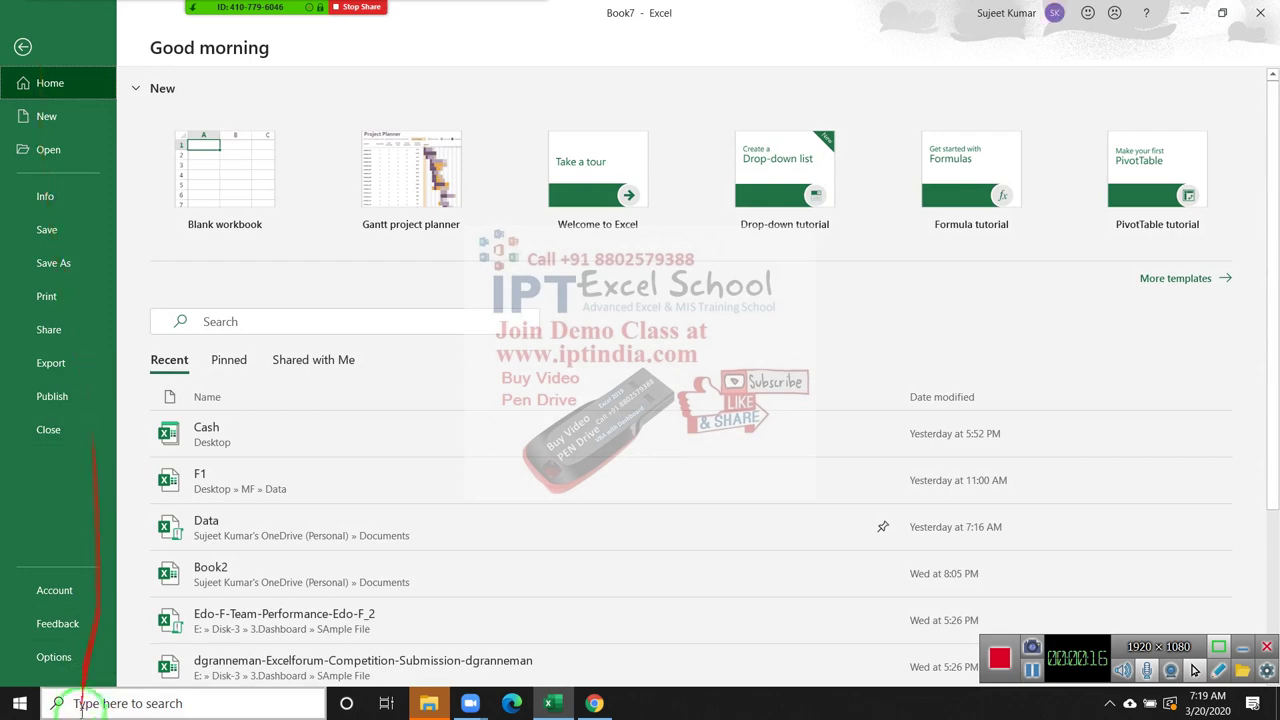
{"action": "key", "text": "Escape"}
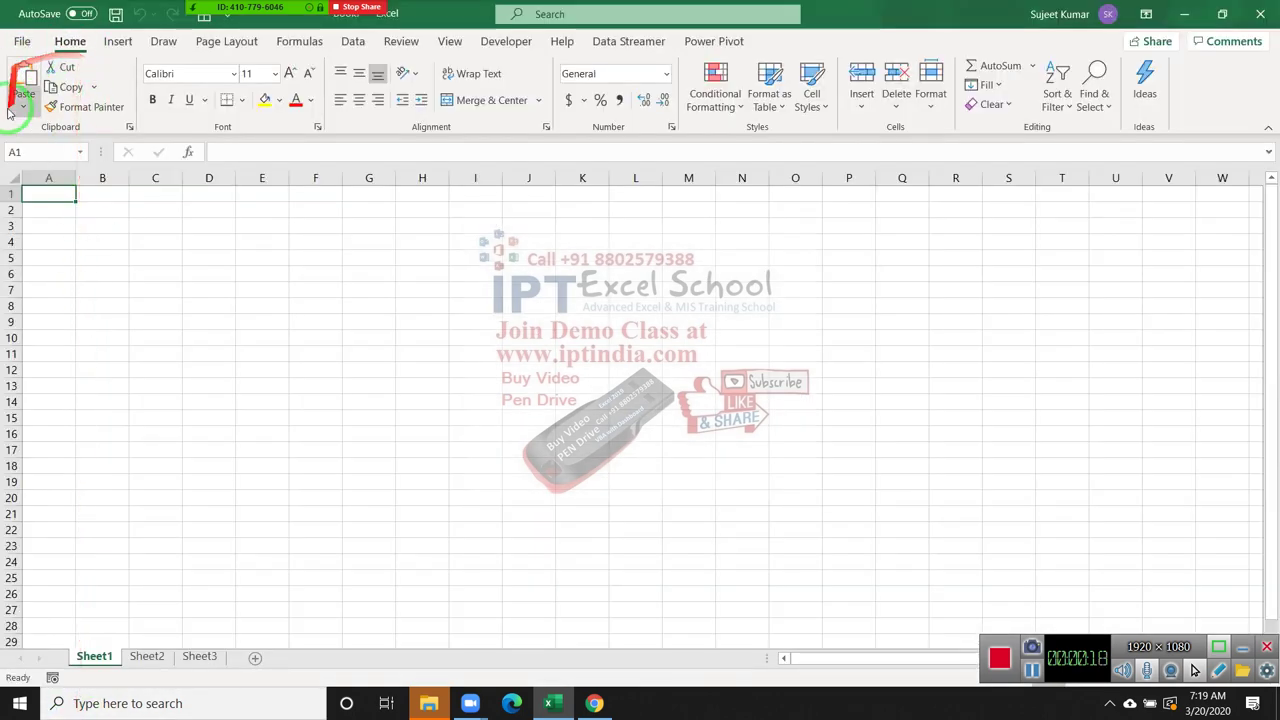
Enter the Month heading in A1 and fill Jan through May down A2:A6
{"action": "mouse_move", "coordinate": [40, 128]}
{"action": "left_mouse_down"}
{"action": "mouse_move", "coordinate": [92, 124]}
{"action": "mouse_move", "coordinate": [53, 205]}
{"action": "left_mouse_up"}
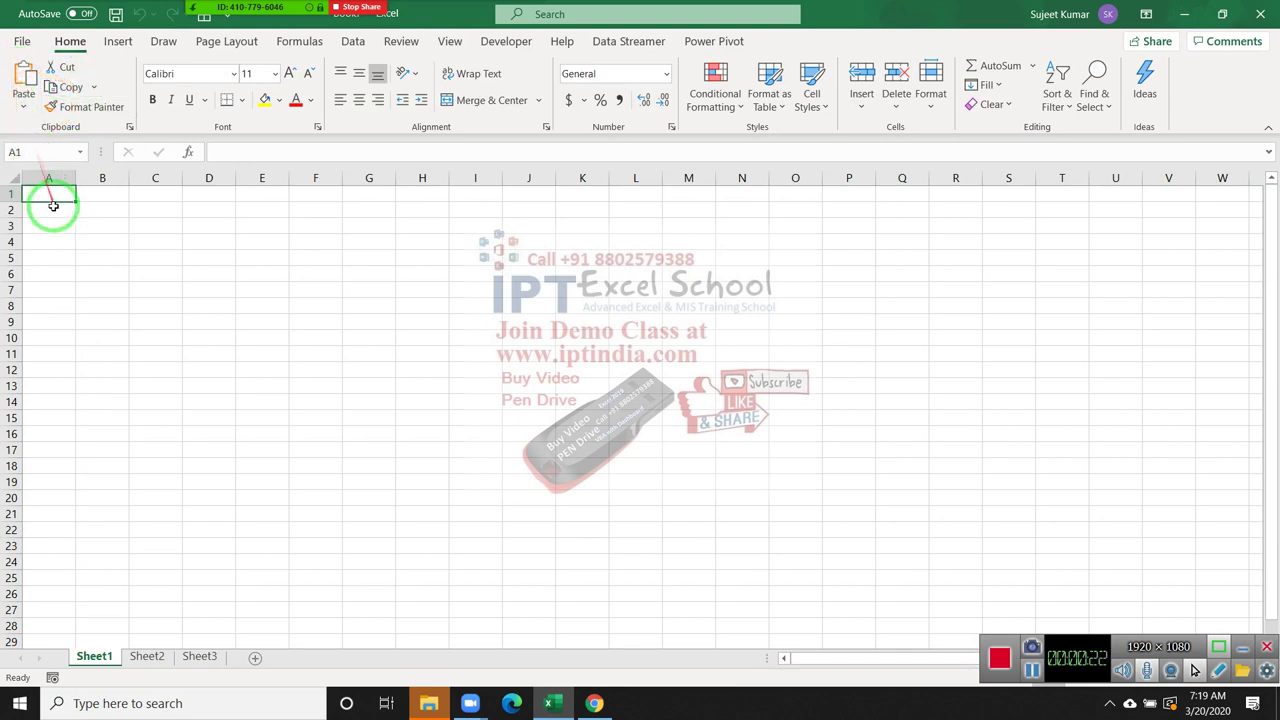
{"action": "type", "text": "M"}
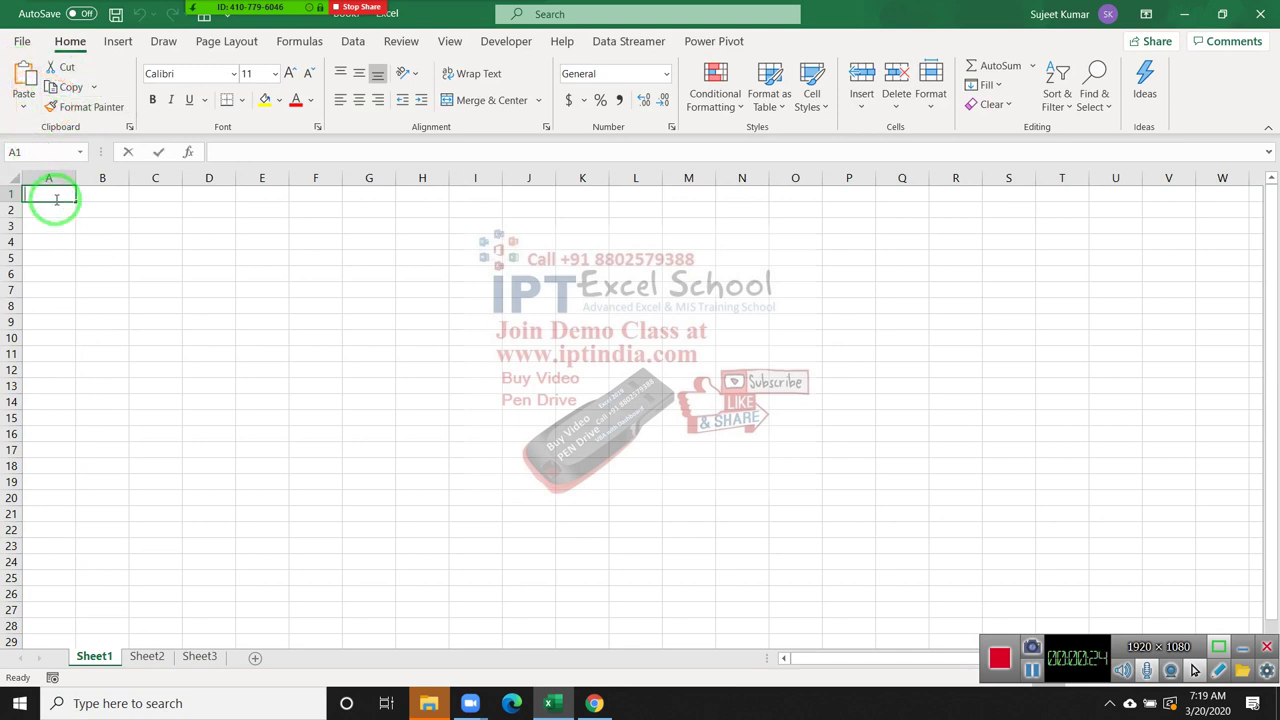
{"action": "type", "text": "o"}
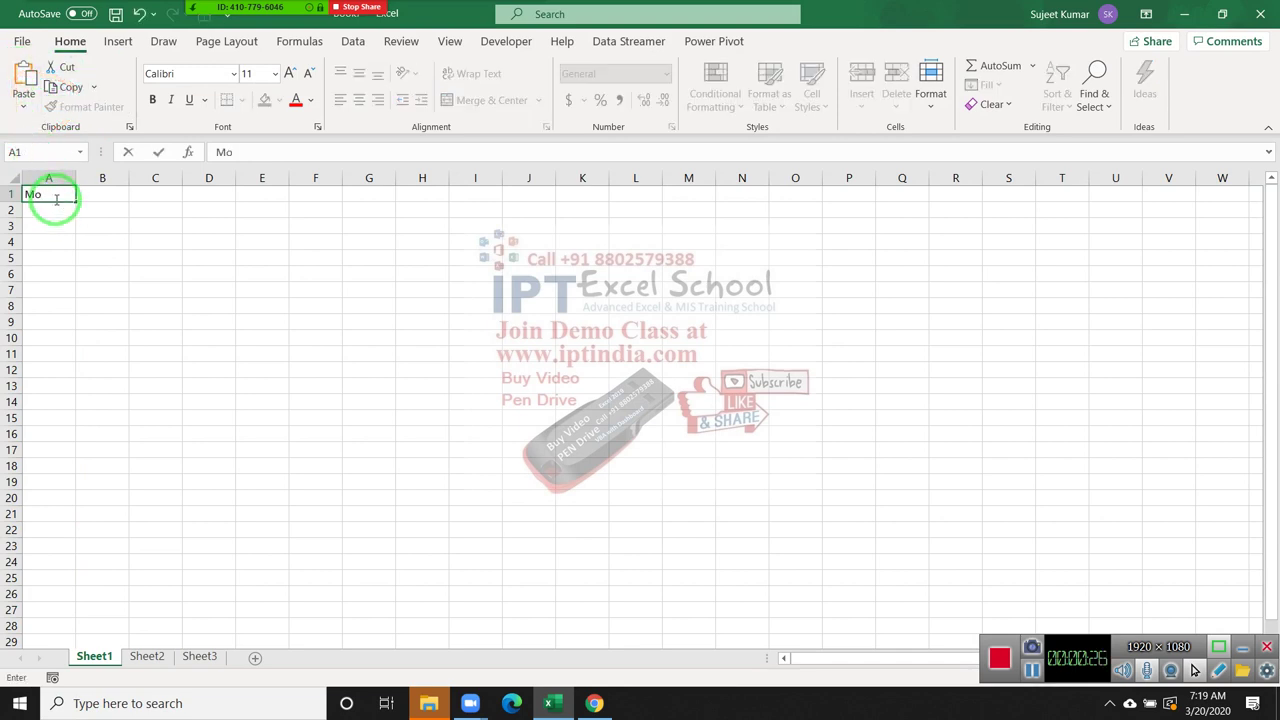
{"action": "type", "text": "nth"}
{"action": "key", "text": "Return"}
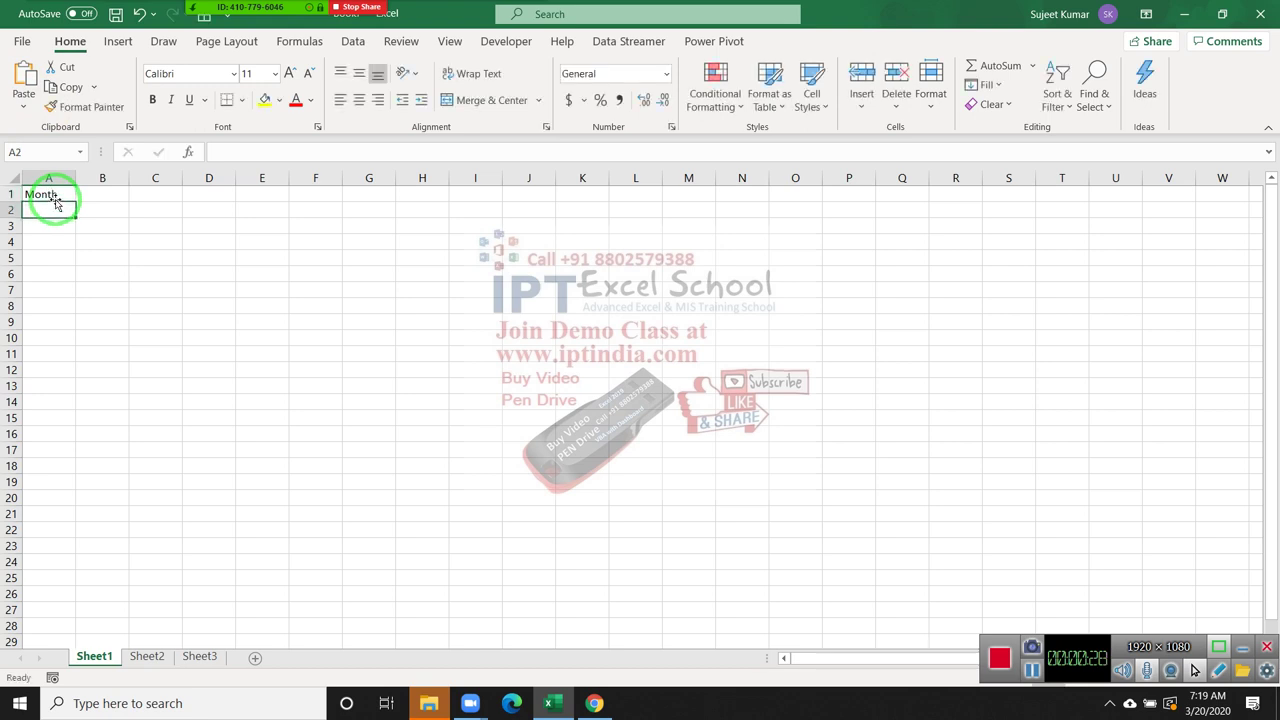
{"action": "type", "text": "JAn"}
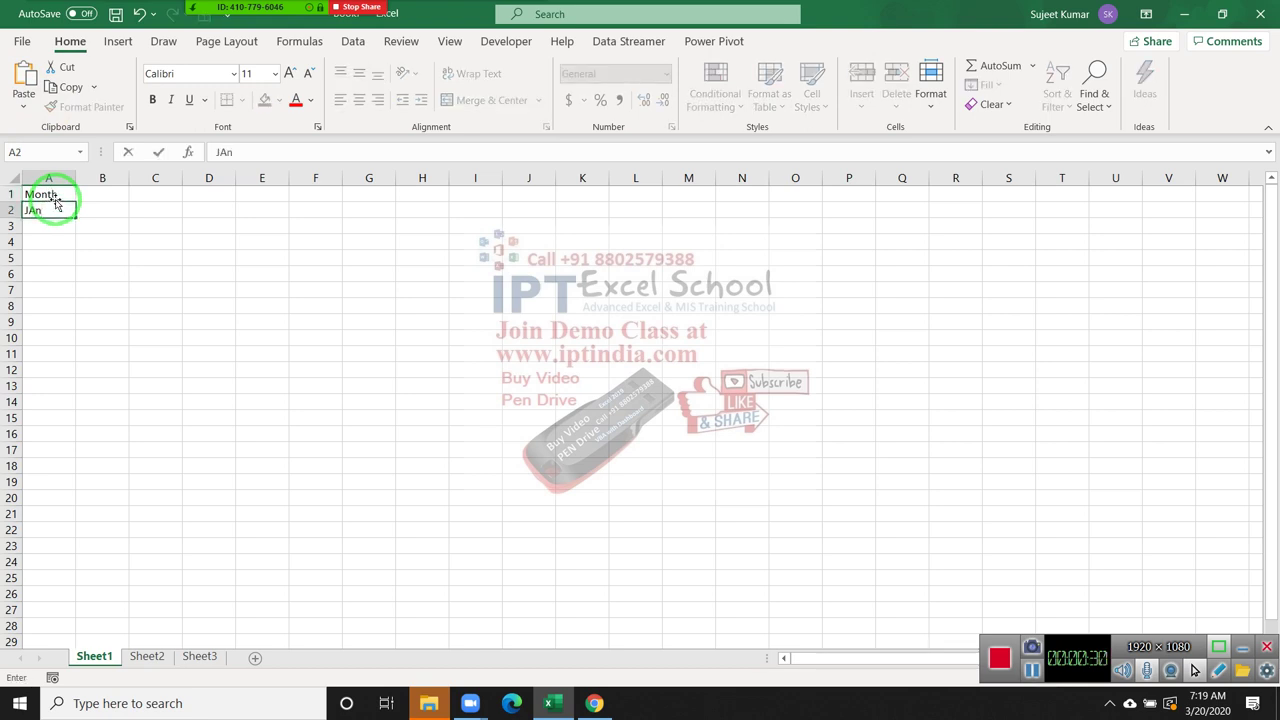
{"action": "left_click", "coordinate": [46, 234]}
{"action": "left_click", "coordinate": [46, 209]}
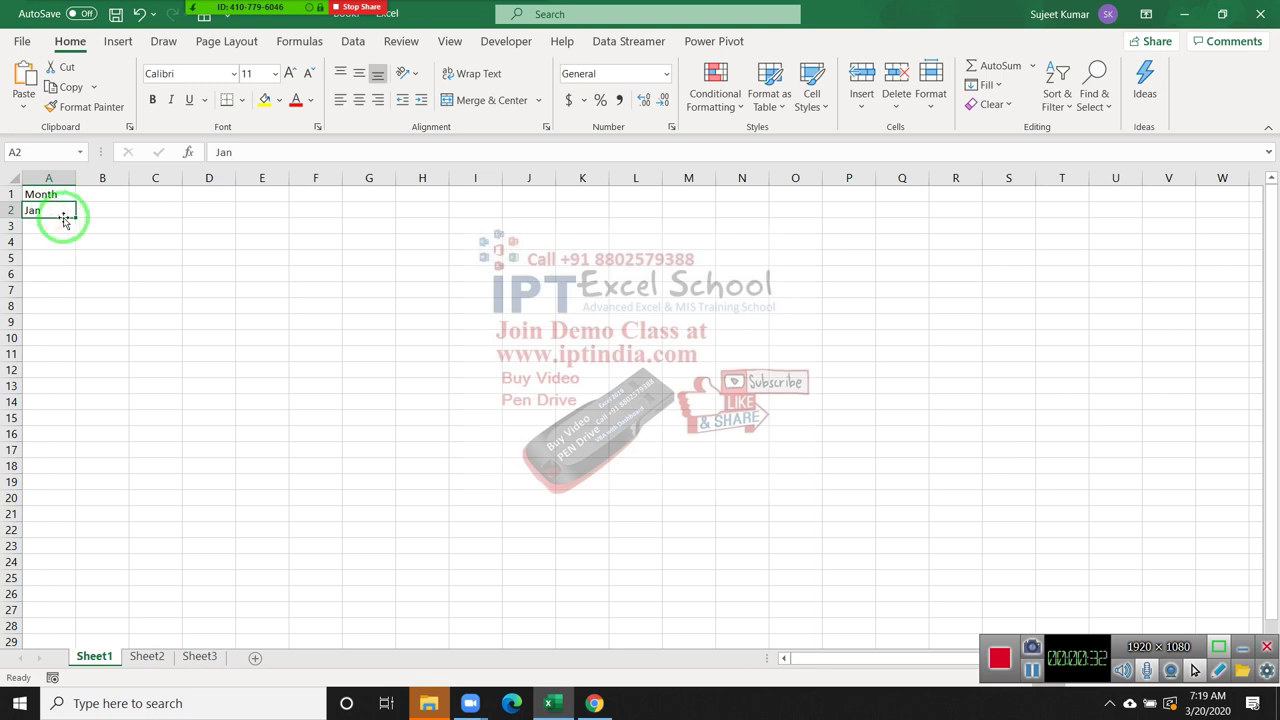
{"action": "left_click_drag", "start_coordinate": [75, 217], "coordinate": [62, 274]}
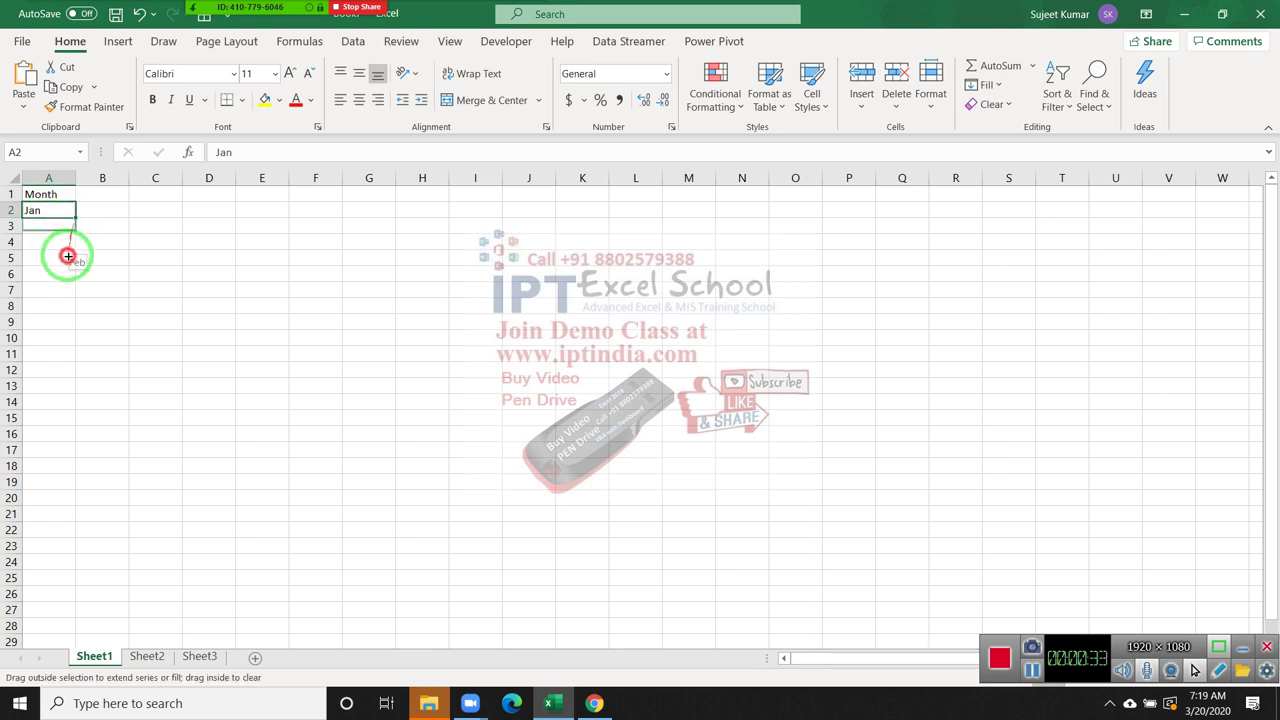
Add the No. heading in B1 with 1 in B2
{"action": "left_click", "coordinate": [118, 194]}
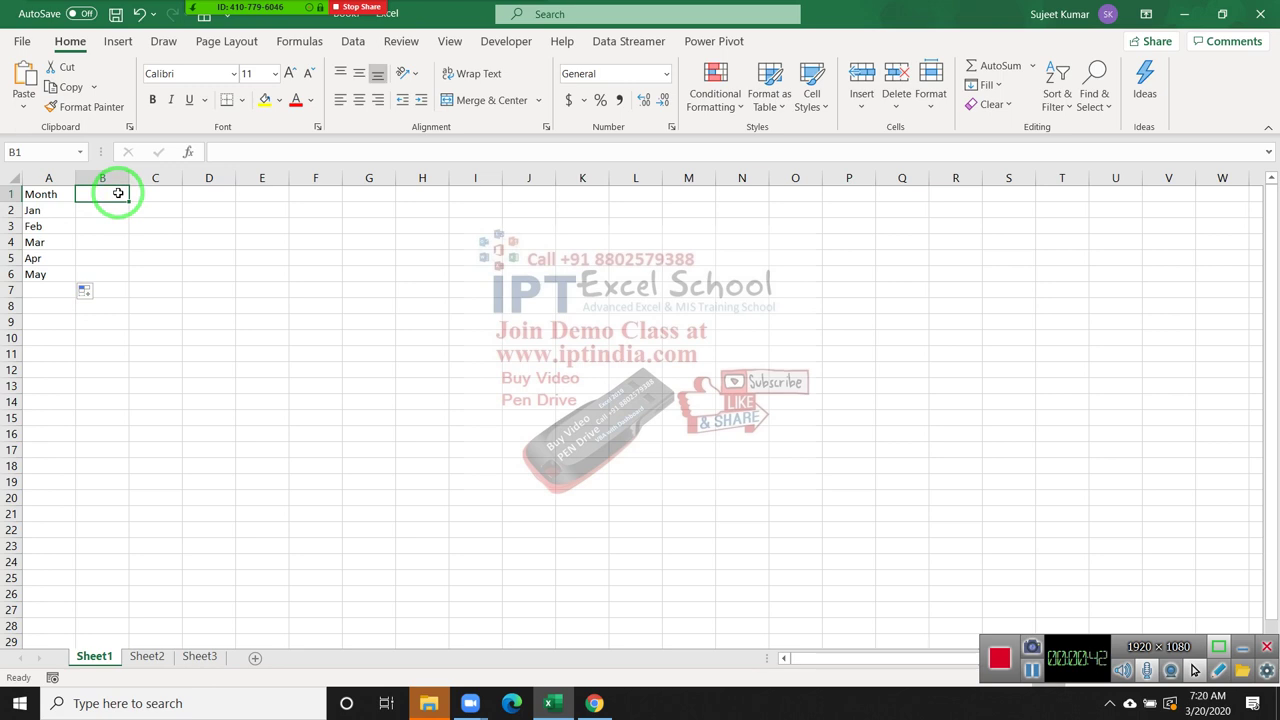
{"action": "type", "text": "No."}
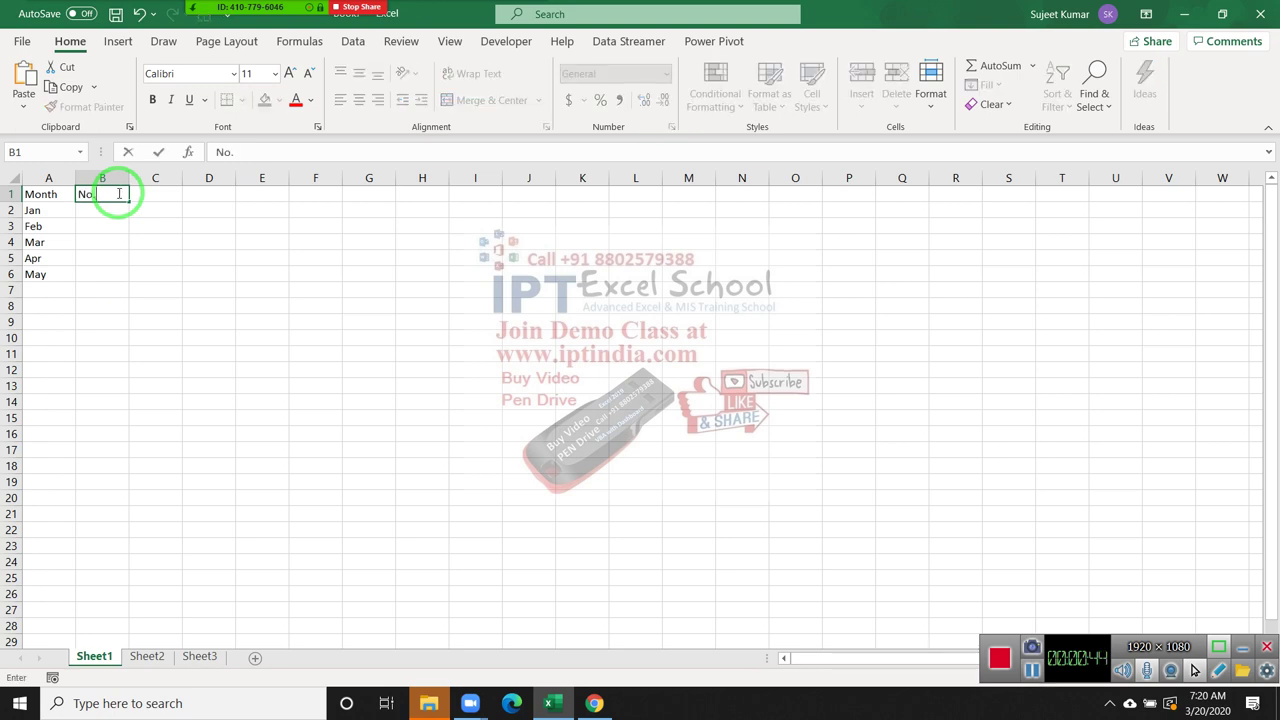
{"action": "key", "text": "Return"}
{"action": "type", "text": "1"}
{"action": "key", "text": "Return"}
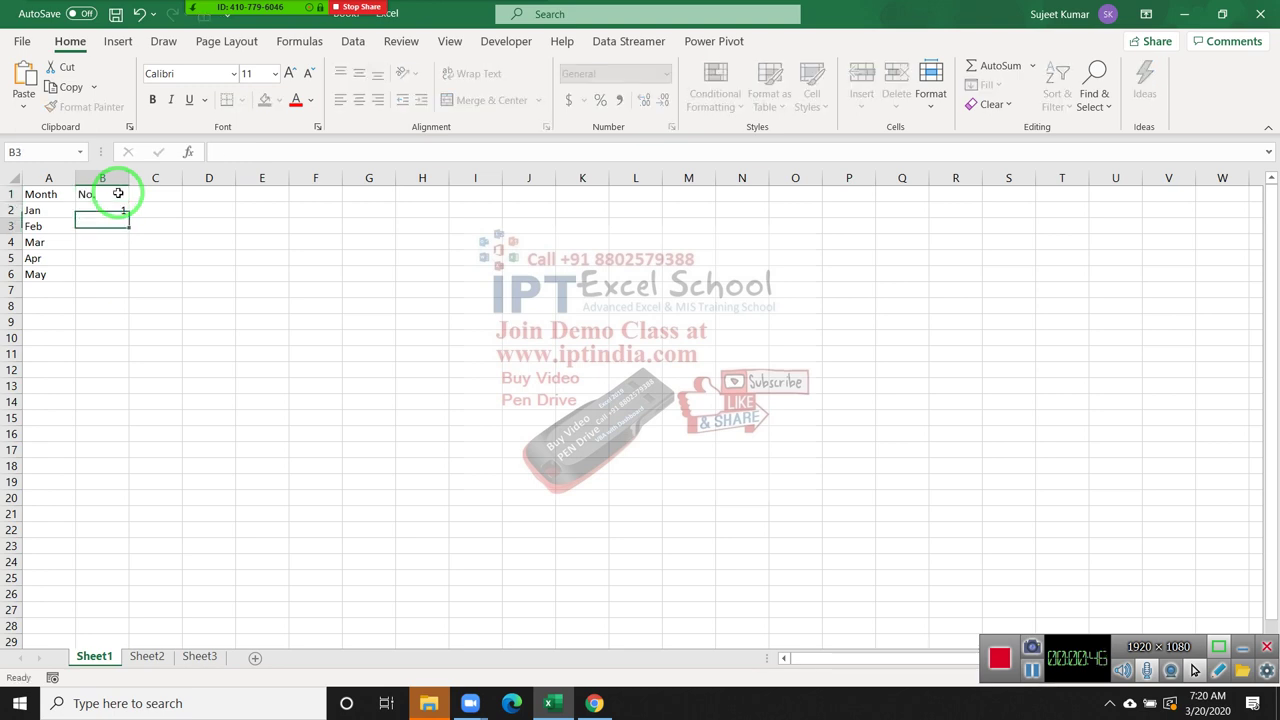
Enter =B2+1 in B3 and fill it down to B6 to number rows 1–5
{"action": "type", "text": "="}
{"action": "key", "text": "Up"}
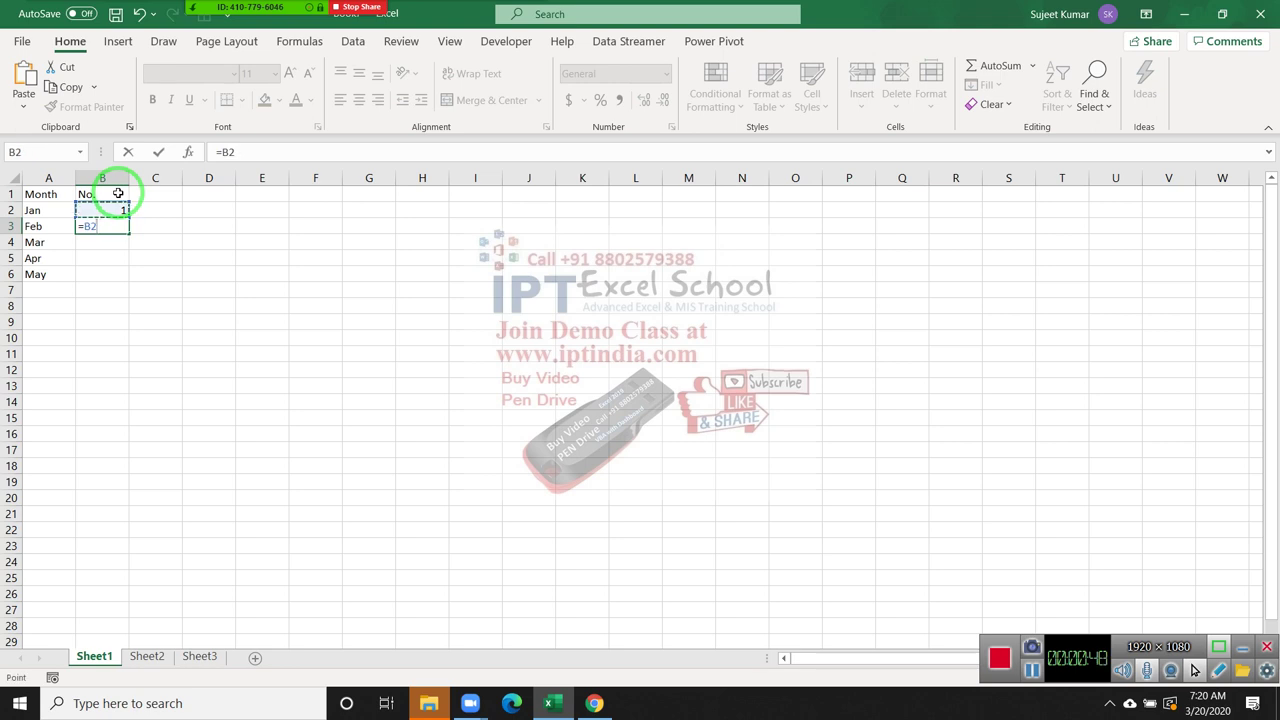
{"action": "type", "text": "+1"}
{"action": "key", "text": "Return"}
{"action": "key", "text": "Up"}
{"action": "key", "text": "shift+Down"}
{"action": "key", "text": "shift+Down"}
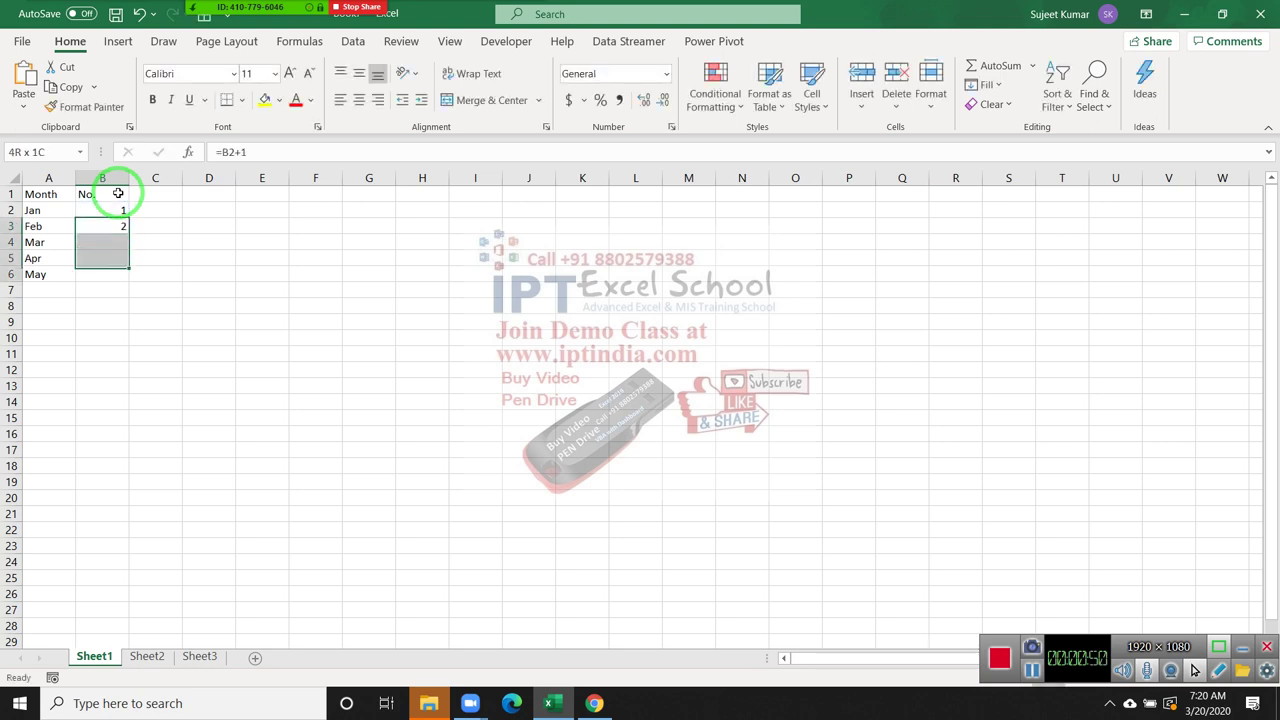
{"action": "key", "text": "shift+Down"}
{"action": "key", "text": "shift+Down"}
{"action": "key", "text": "shift+Up"}
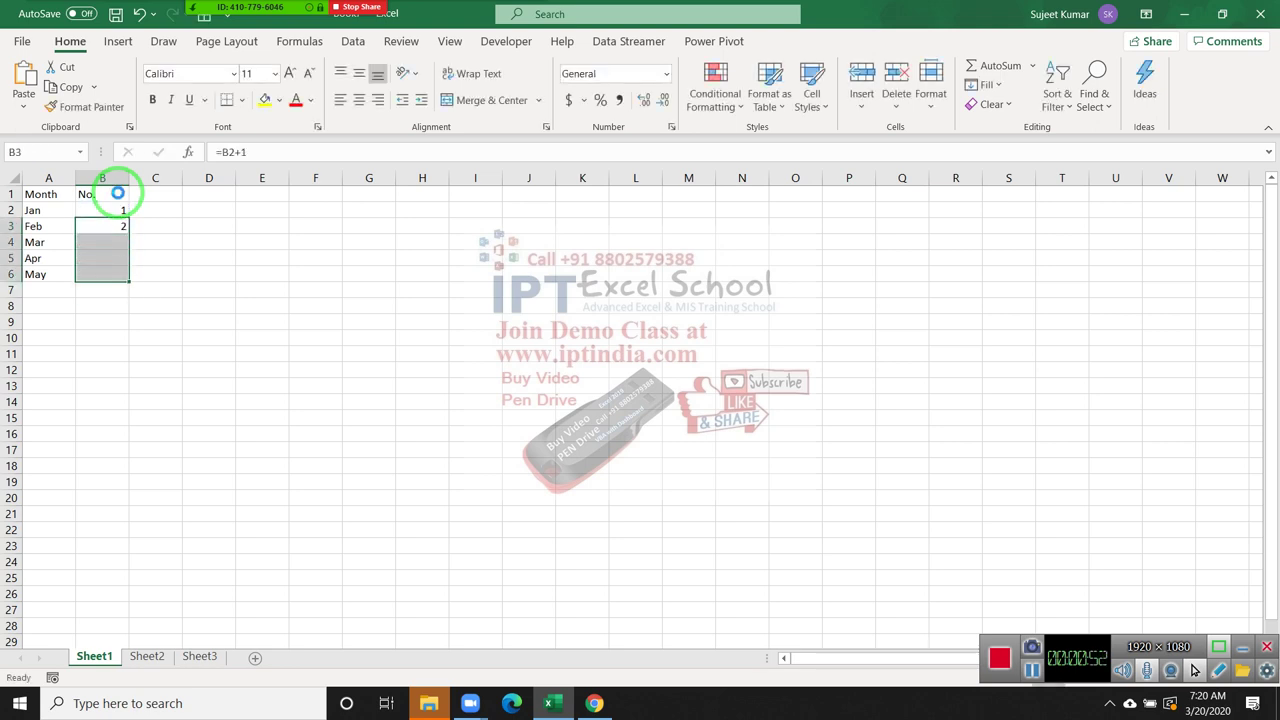
{"action": "key", "text": "ctrl+d"}
{"action": "key", "text": "ctrl+Up"}
{"action": "key", "text": "Right"}
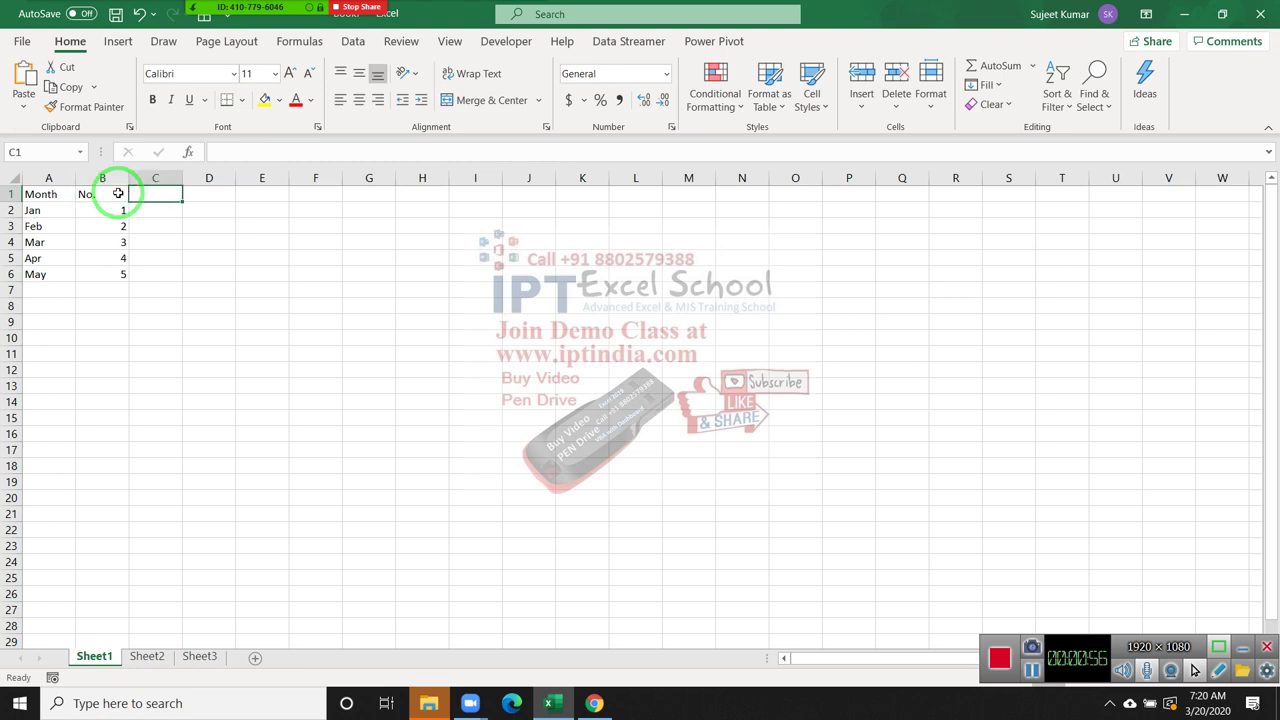
Add a Sales heading in C1 and enter =RANDBETWEEN(10,90) in C2
{"action": "type", "text": "Sales"}
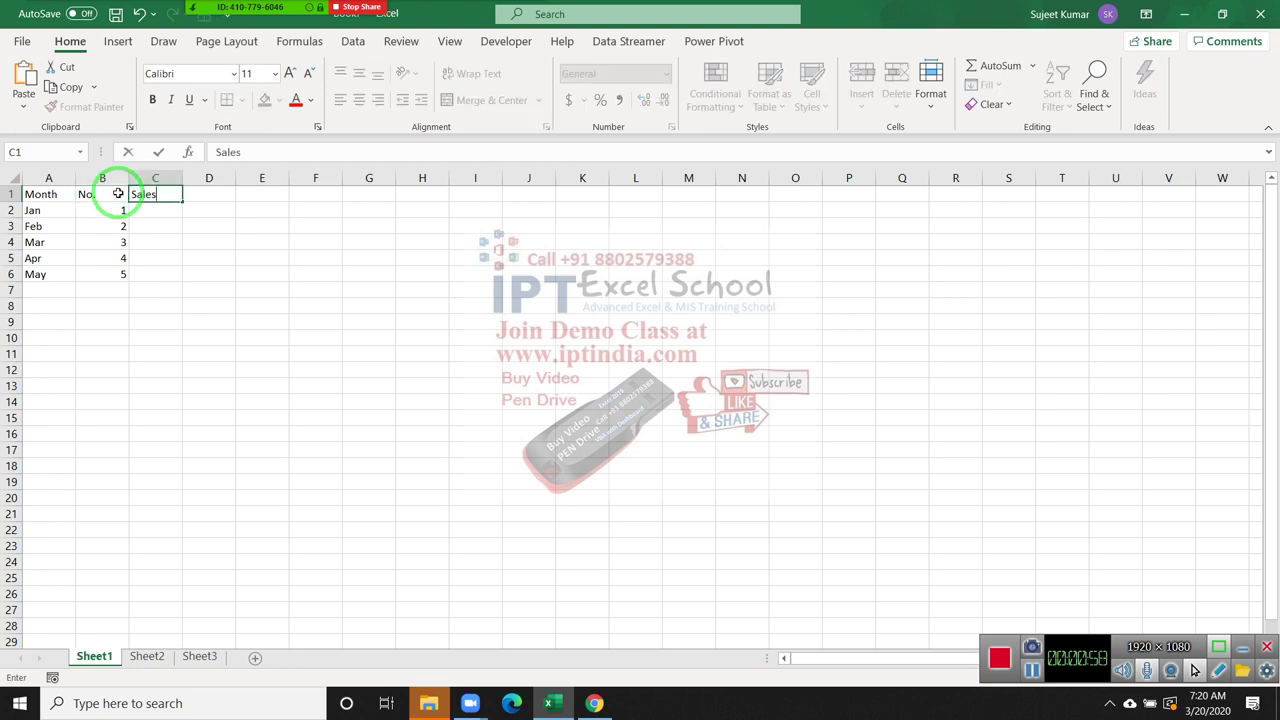
{"action": "key", "text": "Return"}
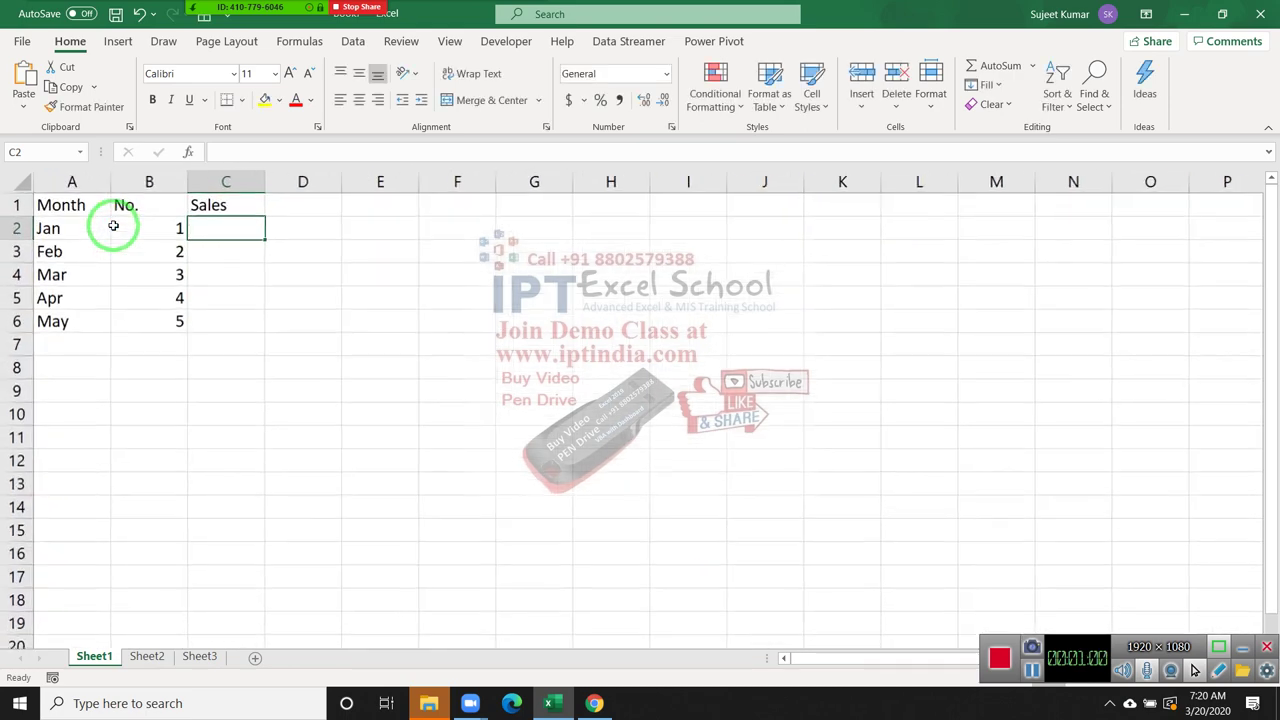
{"action": "type", "text": "=r"}
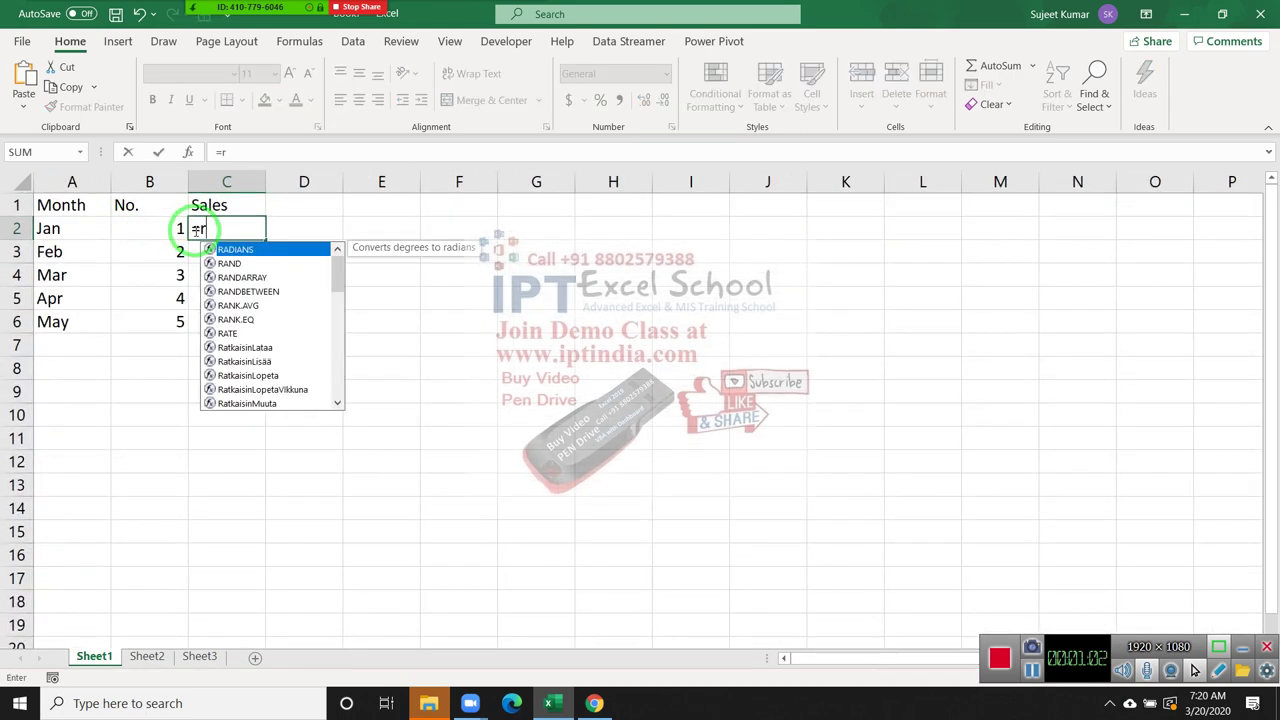
{"action": "type", "text": "a"}
{"action": "key", "text": "Down"}
{"action": "key", "text": "Down"}
{"action": "key", "text": "Down"}
{"action": "key", "text": "Tab"}
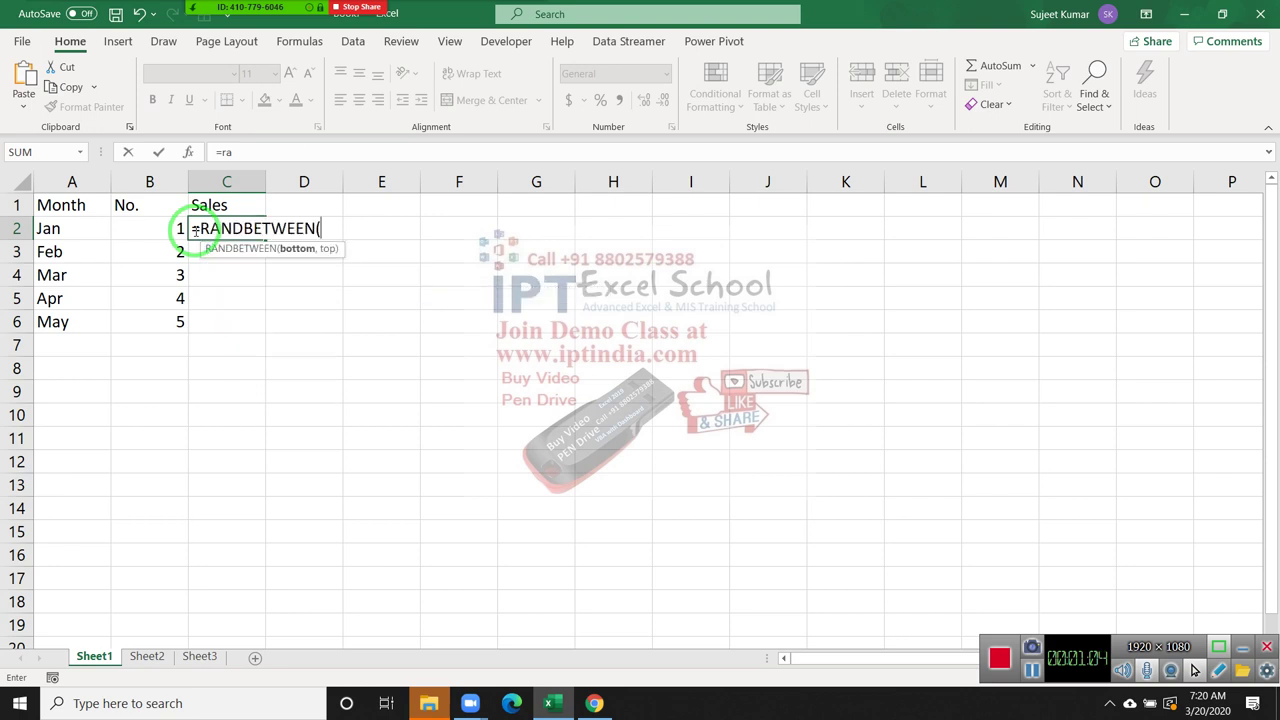
{"action": "type", "text": "10,"}
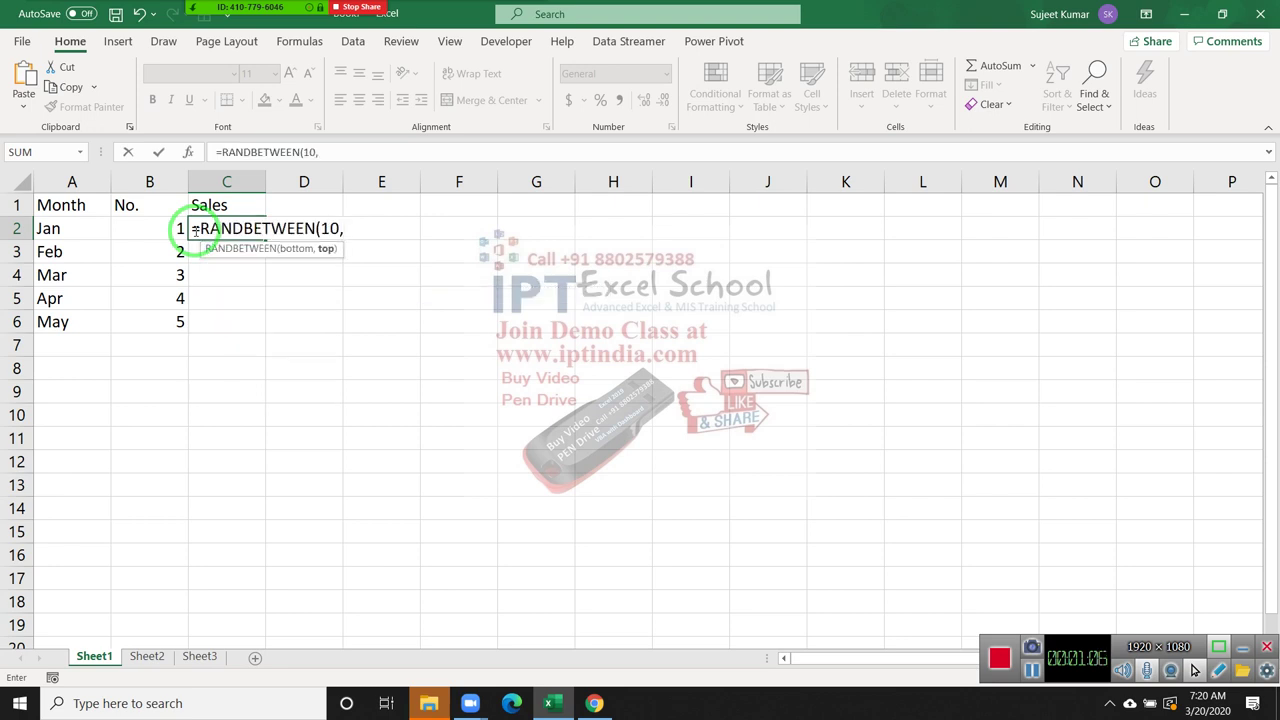
{"action": "type", "text": "90"}
{"action": "type", "text": ")"}
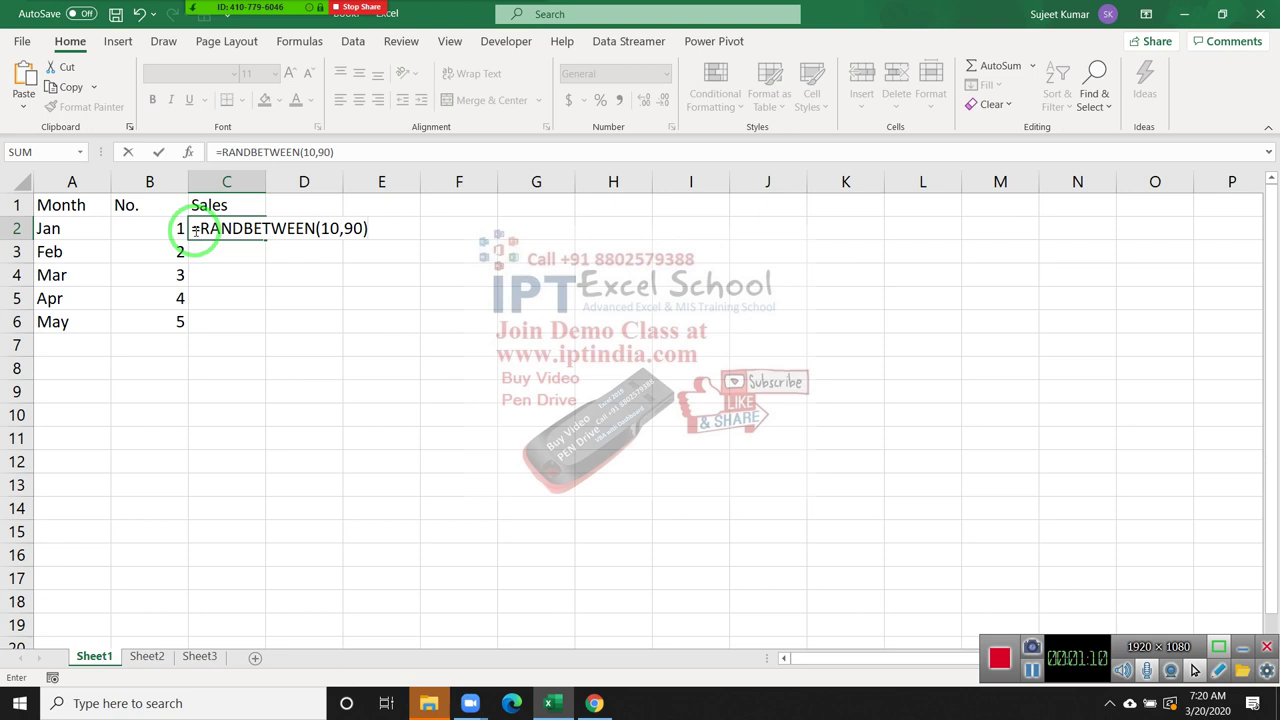
{"action": "key", "text": "Return"}
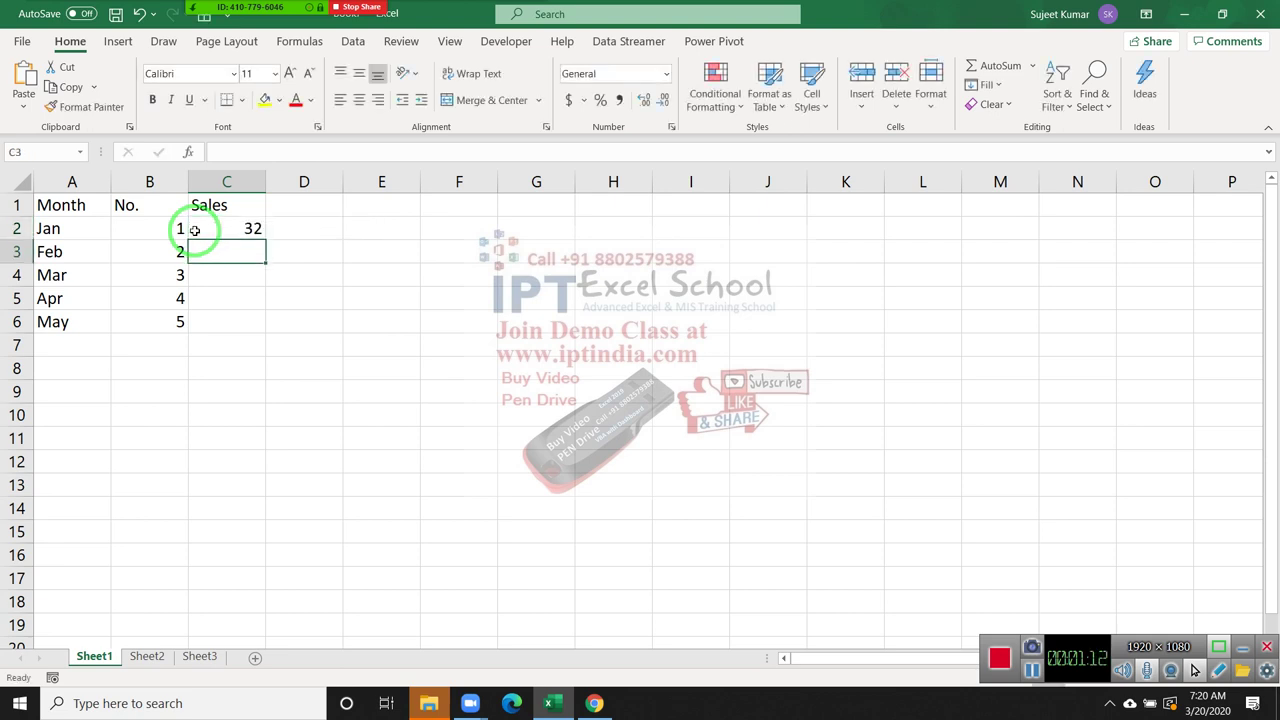
Fill the random formula down to C6 and select the whole A1:C6 table
{"action": "key", "text": "Left"}
{"action": "key", "text": "ctrl+Down"}
{"action": "key", "text": "Right"}
{"action": "key", "text": "ctrl+shift+Up"}
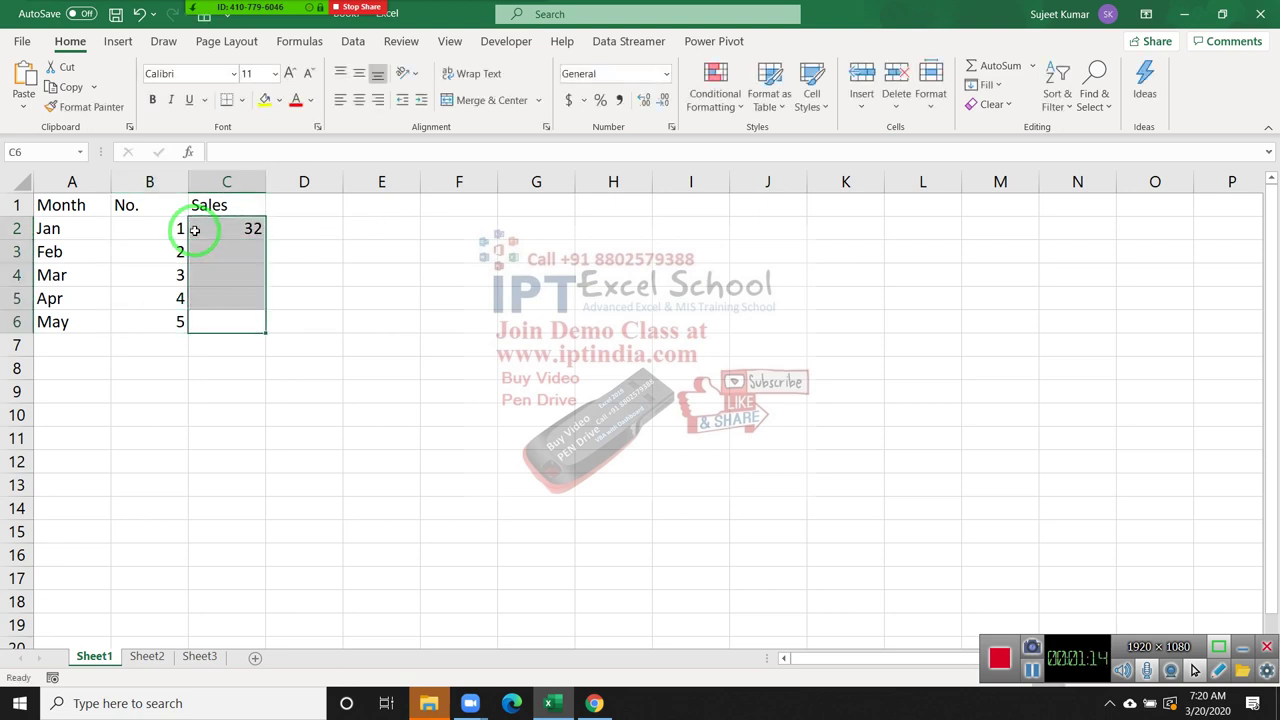
{"action": "key", "text": "ctrl+d"}
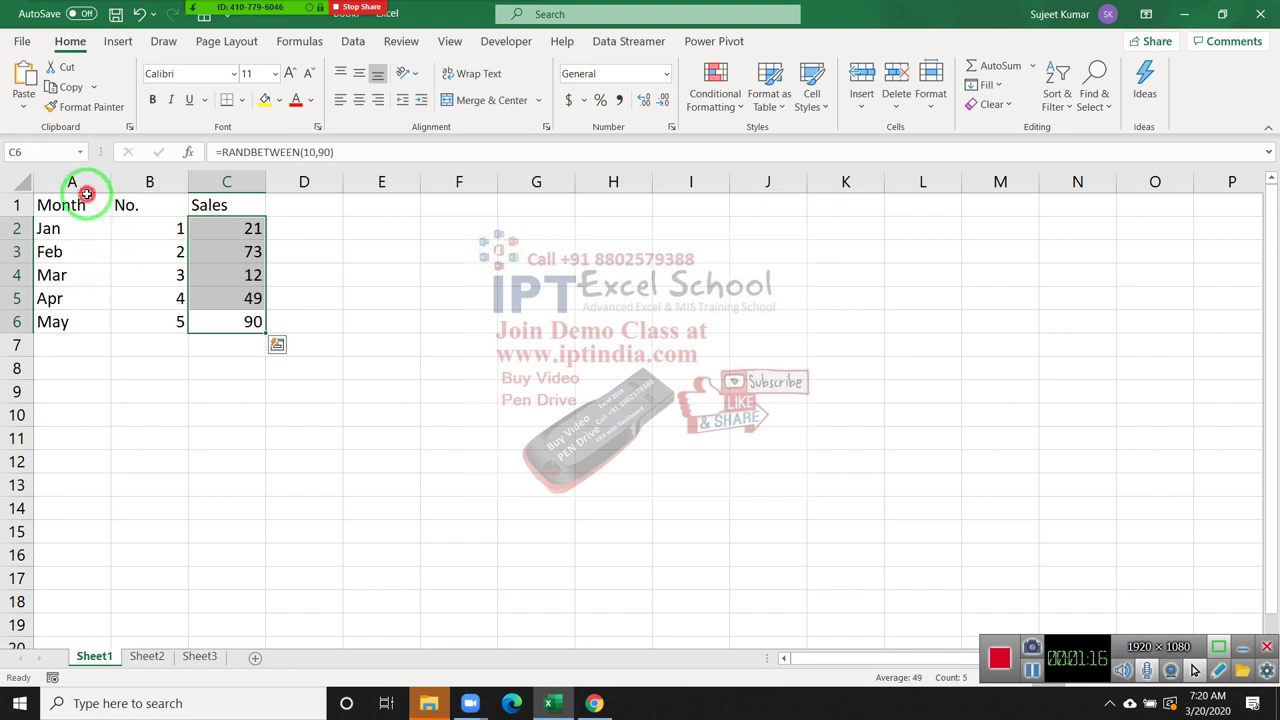
{"action": "left_click_drag", "start_coordinate": [87, 205], "coordinate": [237, 314]}
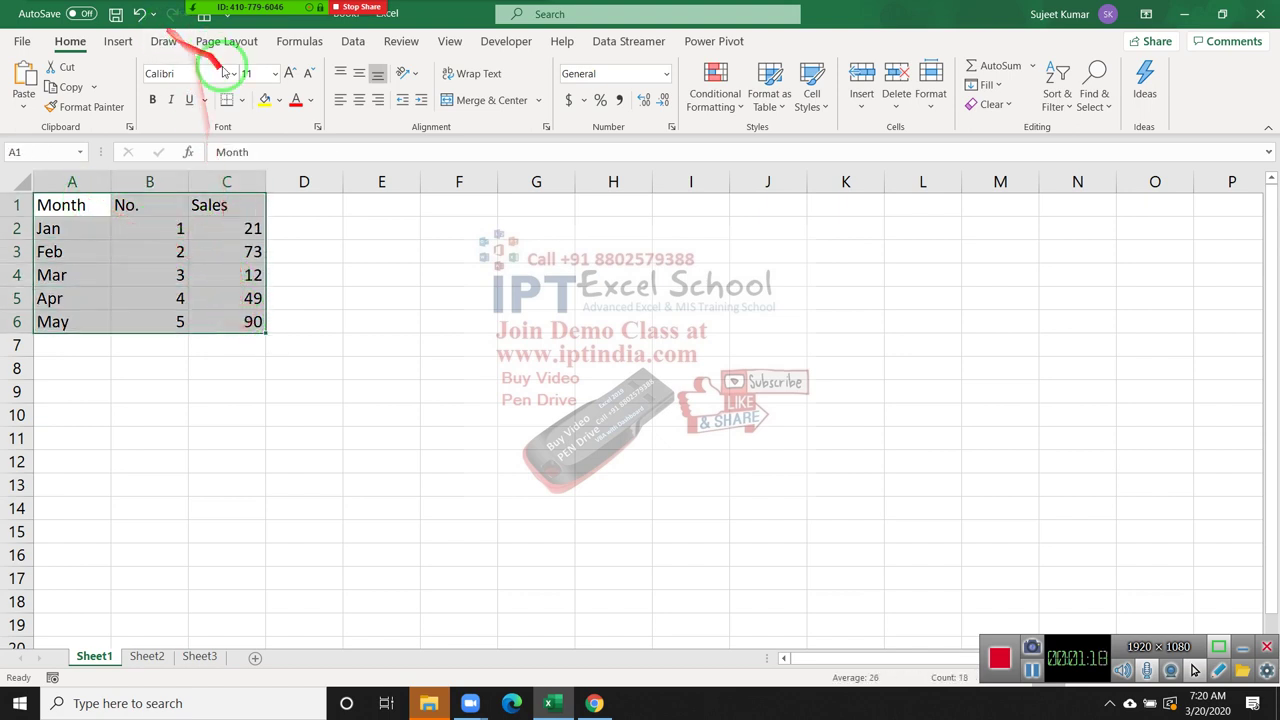
Clear a stray entry accidentally typed into F6 beside the table
{"action": "left_click", "coordinate": [434, 297]}
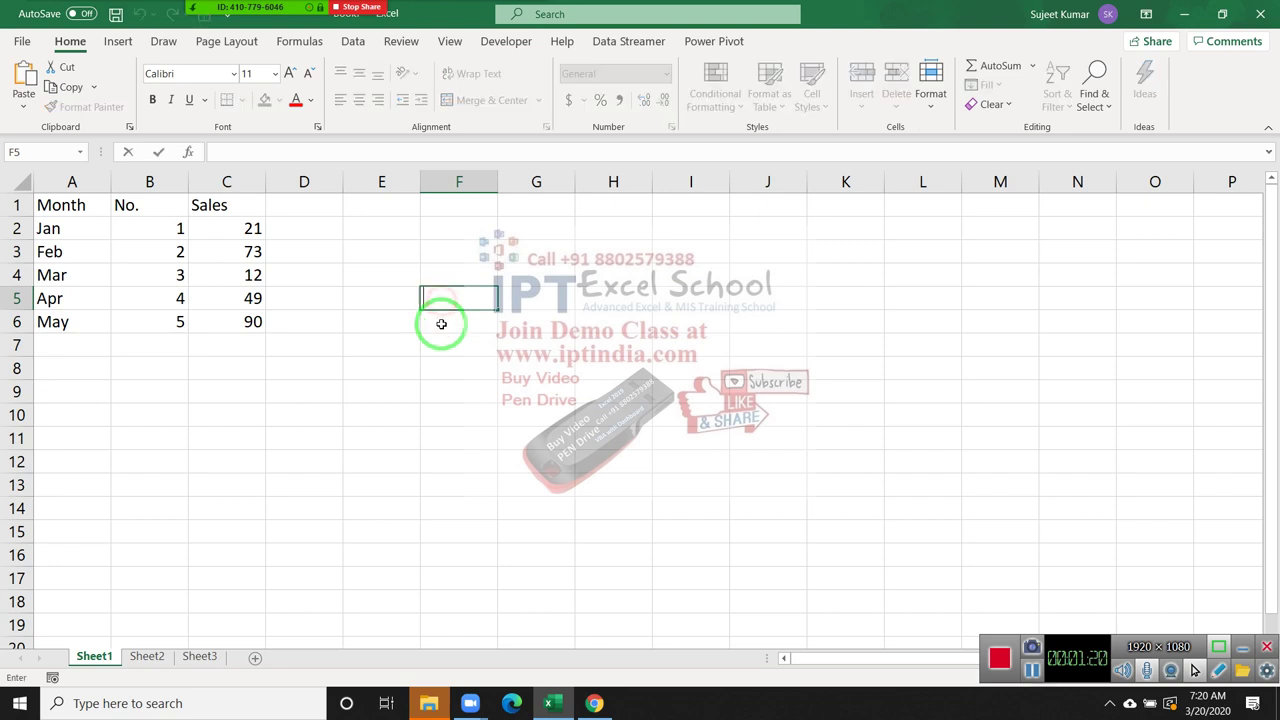
{"action": "left_click", "coordinate": [441, 324]}
{"action": "type", "text": "s"}
{"action": "left_click", "coordinate": [437, 364]}
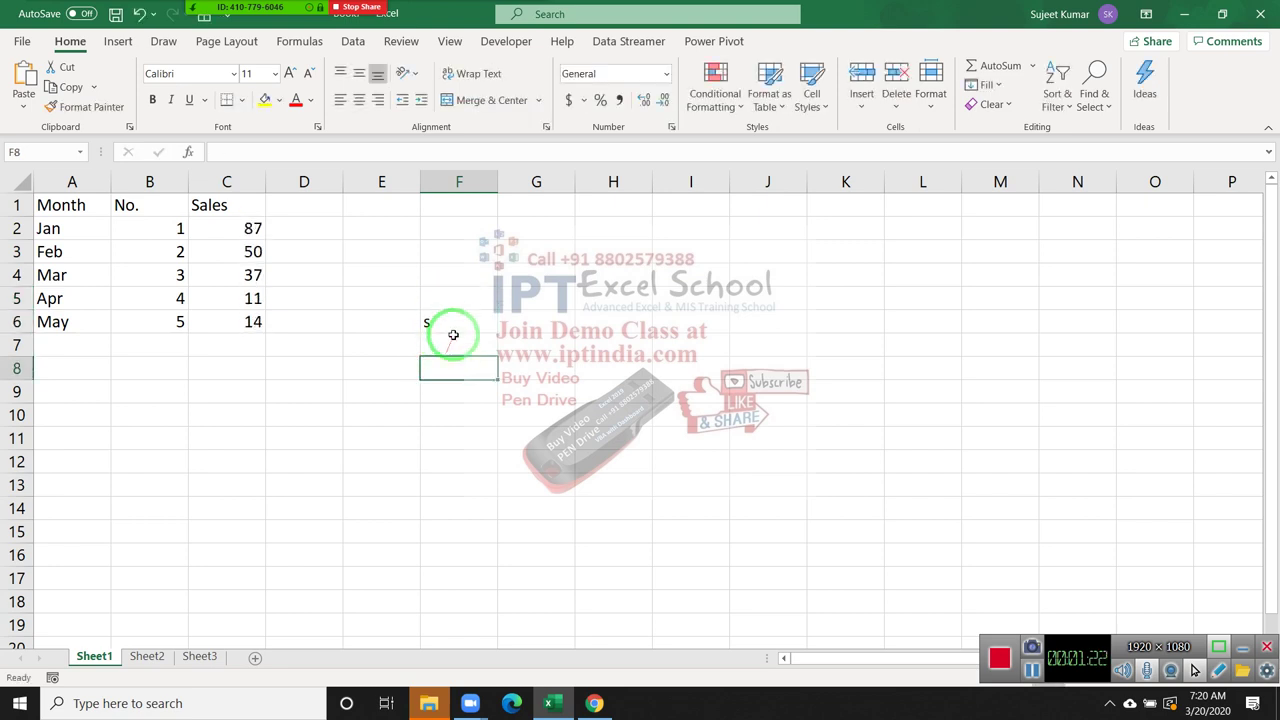
{"action": "left_click", "coordinate": [450, 322]}
{"action": "key", "text": "Delete"}
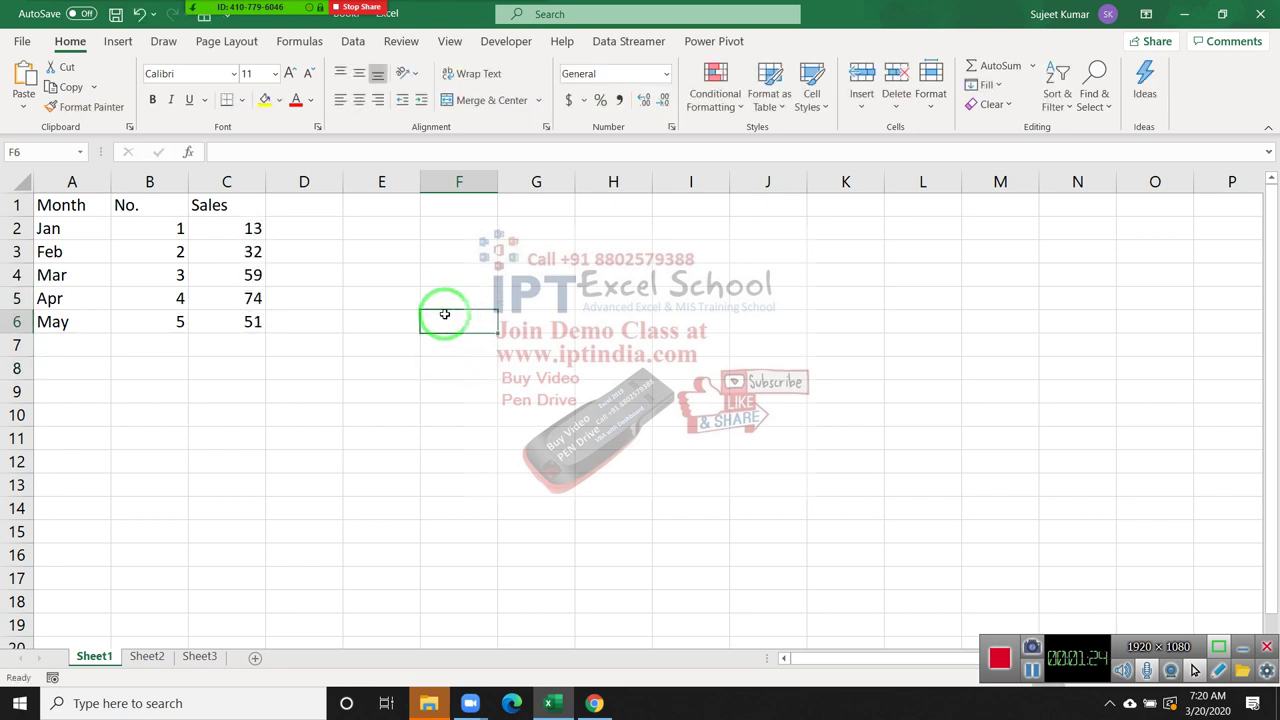
Give A1:C6 All Borders and a yellow fill color
{"action": "mouse_move", "coordinate": [95, 205]}
{"action": "left_mouse_down"}
{"action": "mouse_move", "coordinate": [209, 297]}
{"action": "mouse_move", "coordinate": [209, 312]}
{"action": "left_mouse_up"}
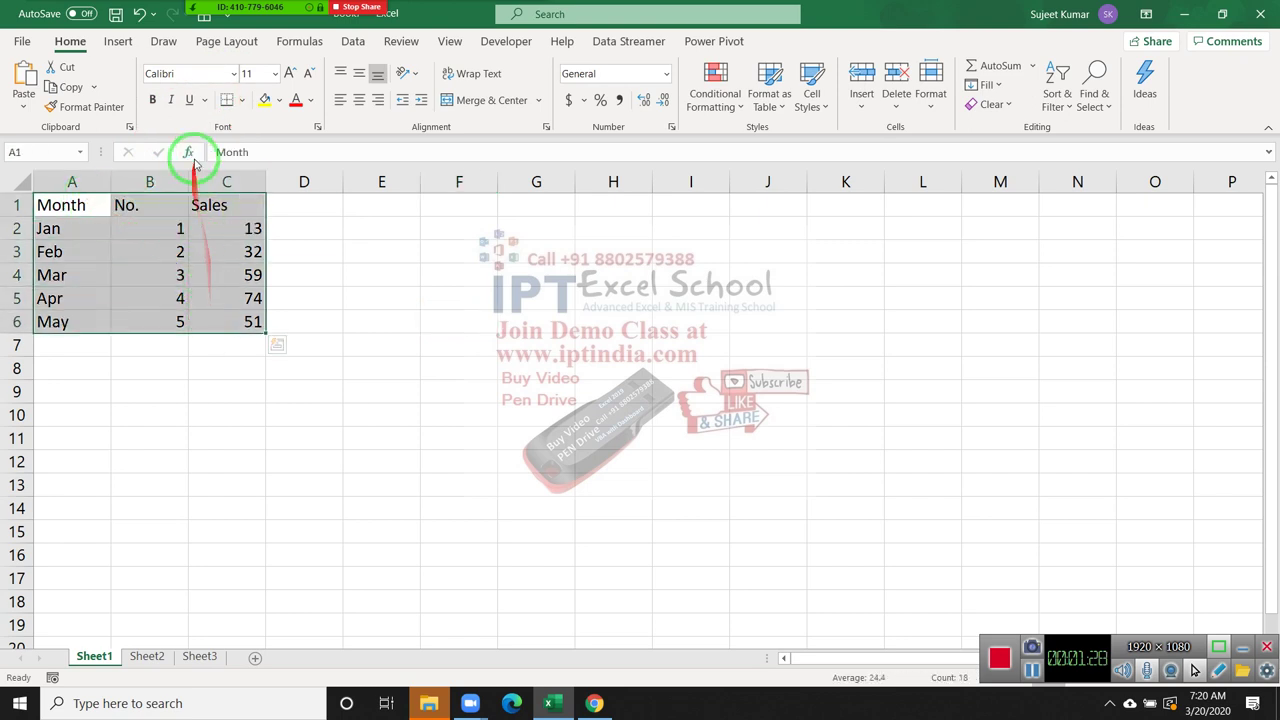
{"action": "left_click", "coordinate": [241, 100]}
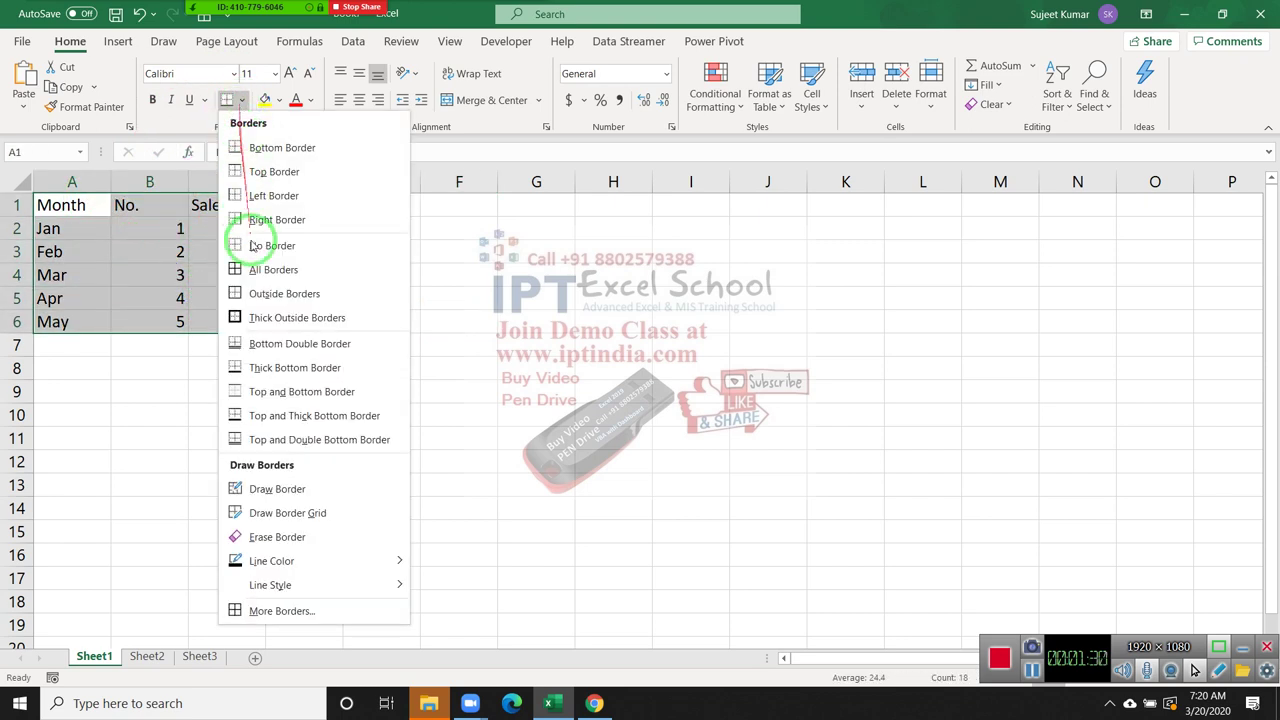
{"action": "left_click", "coordinate": [273, 269]}
{"action": "left_click", "coordinate": [265, 104]}
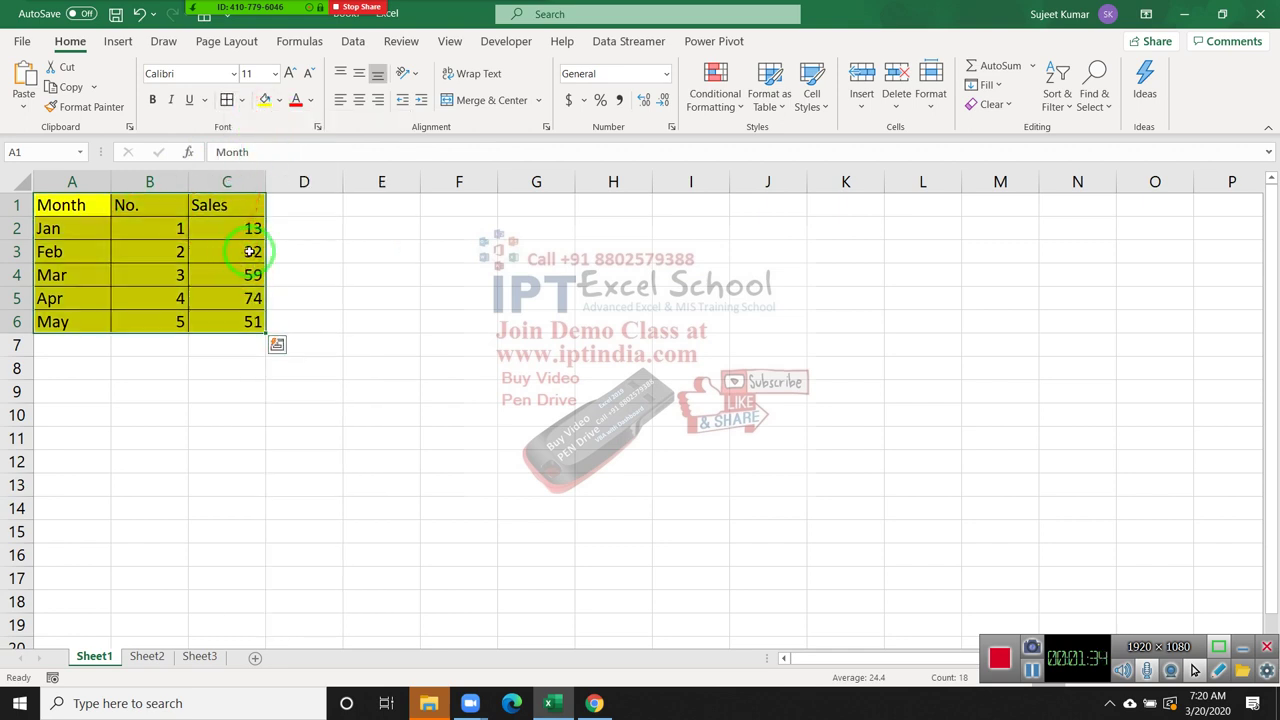
{"action": "left_click", "coordinate": [231, 13]}
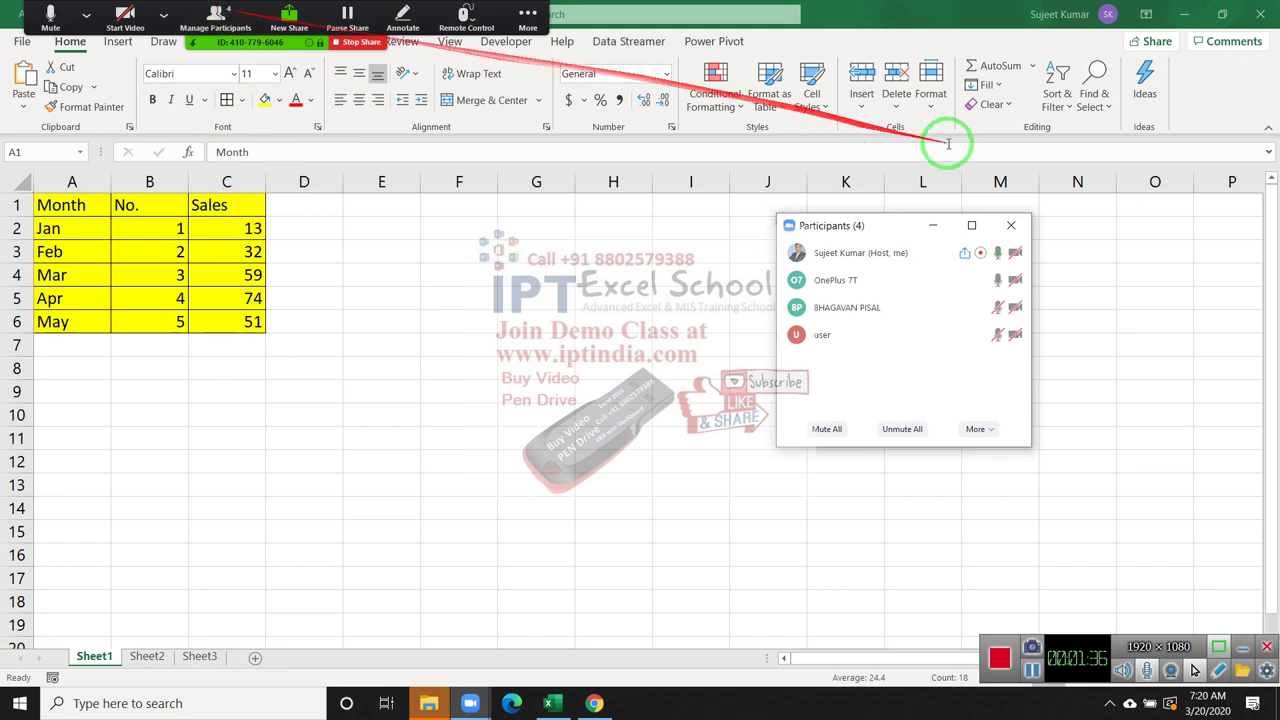
{"action": "left_click", "coordinate": [1010, 225]}
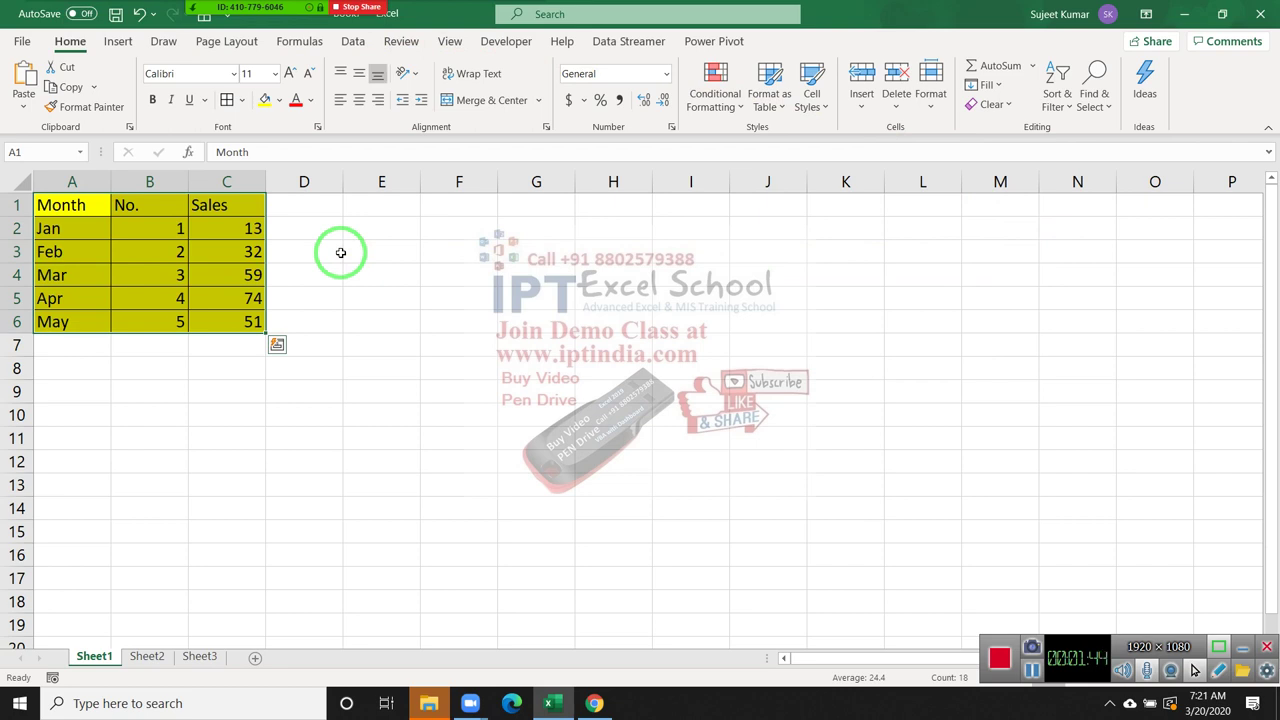
Copy A1:C6, trial-paste at H1 and undo, then open Paste Special for H1
{"action": "key", "text": "ctrl+c"}
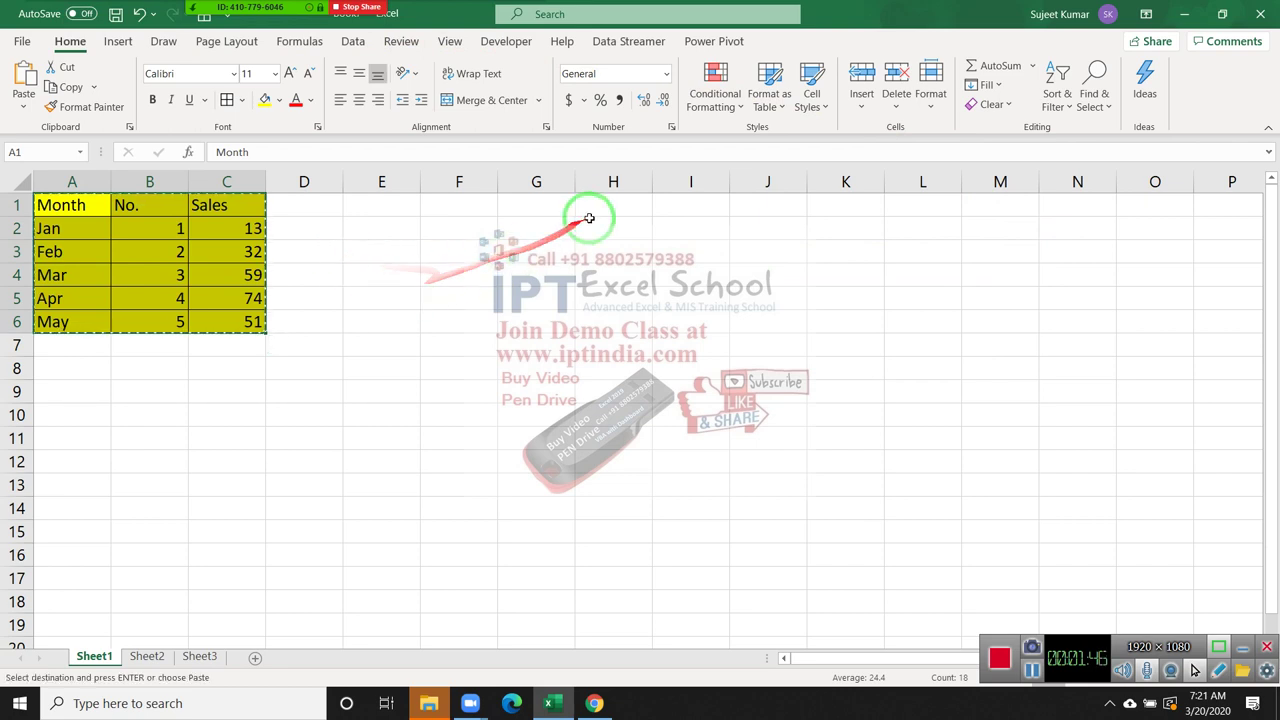
{"action": "left_click", "coordinate": [592, 206]}
{"action": "key", "text": "ctrl+v"}
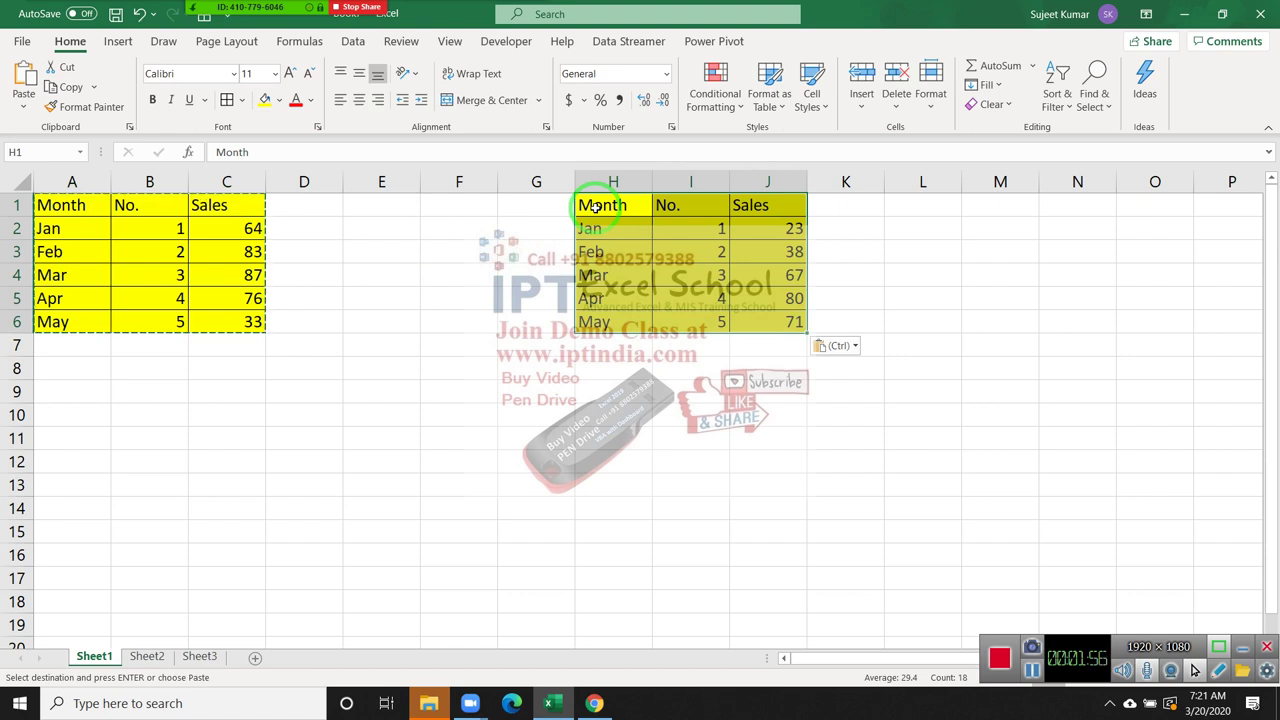
{"action": "key", "text": "ctrl+z"}
{"action": "right_click", "coordinate": [595, 208]}
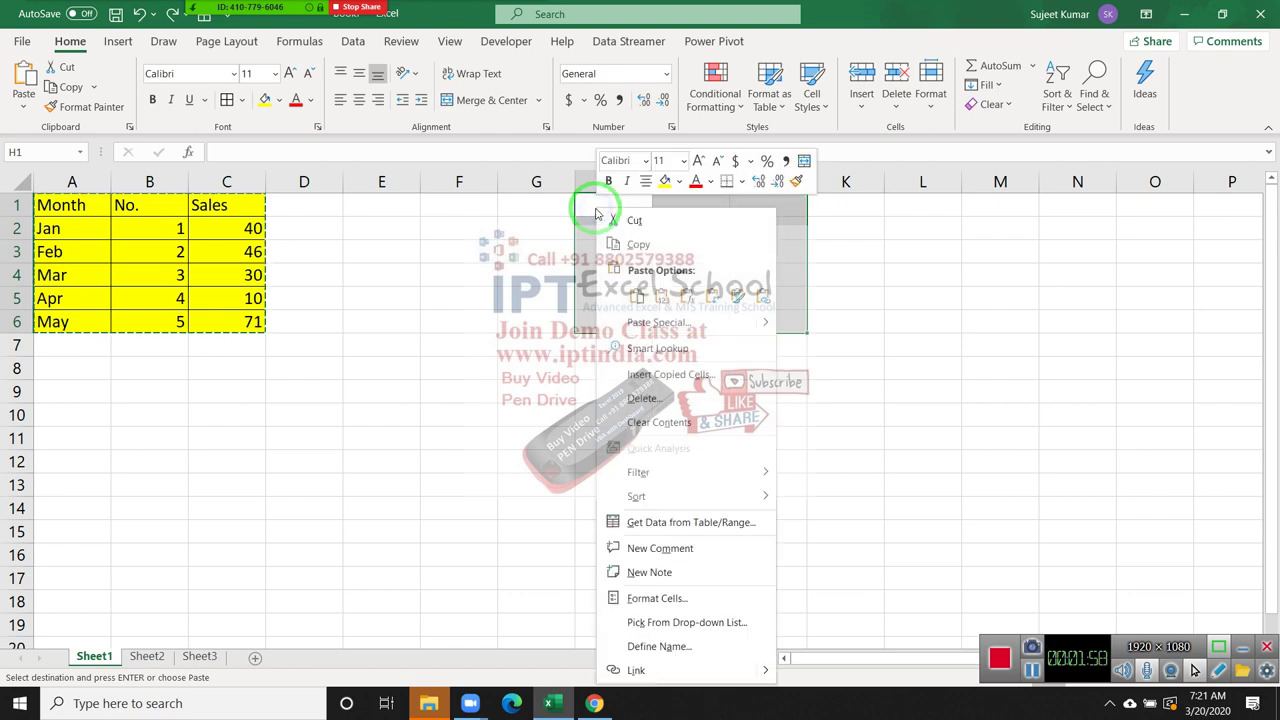
{"action": "left_click", "coordinate": [651, 326]}
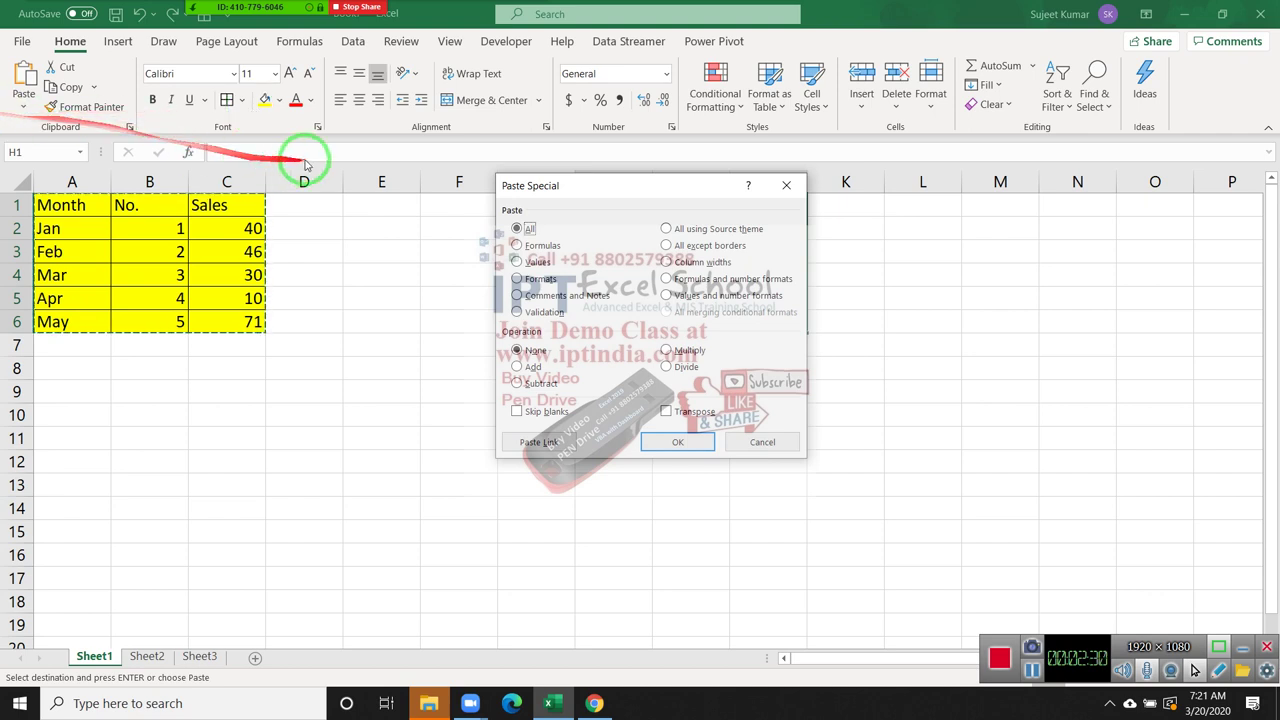
Paste with the Formulas option, placing the unformatted table at H1:J6
{"action": "left_click", "coordinate": [517, 246]}
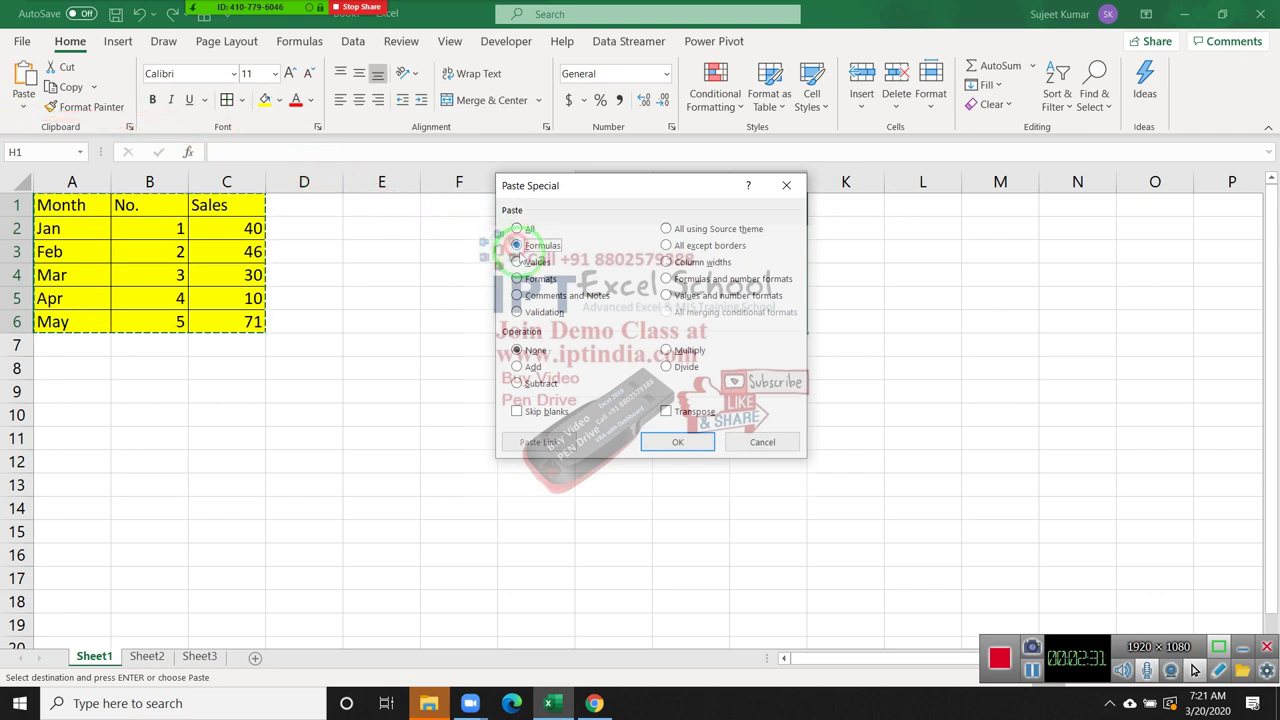
{"action": "left_click", "coordinate": [677, 443]}
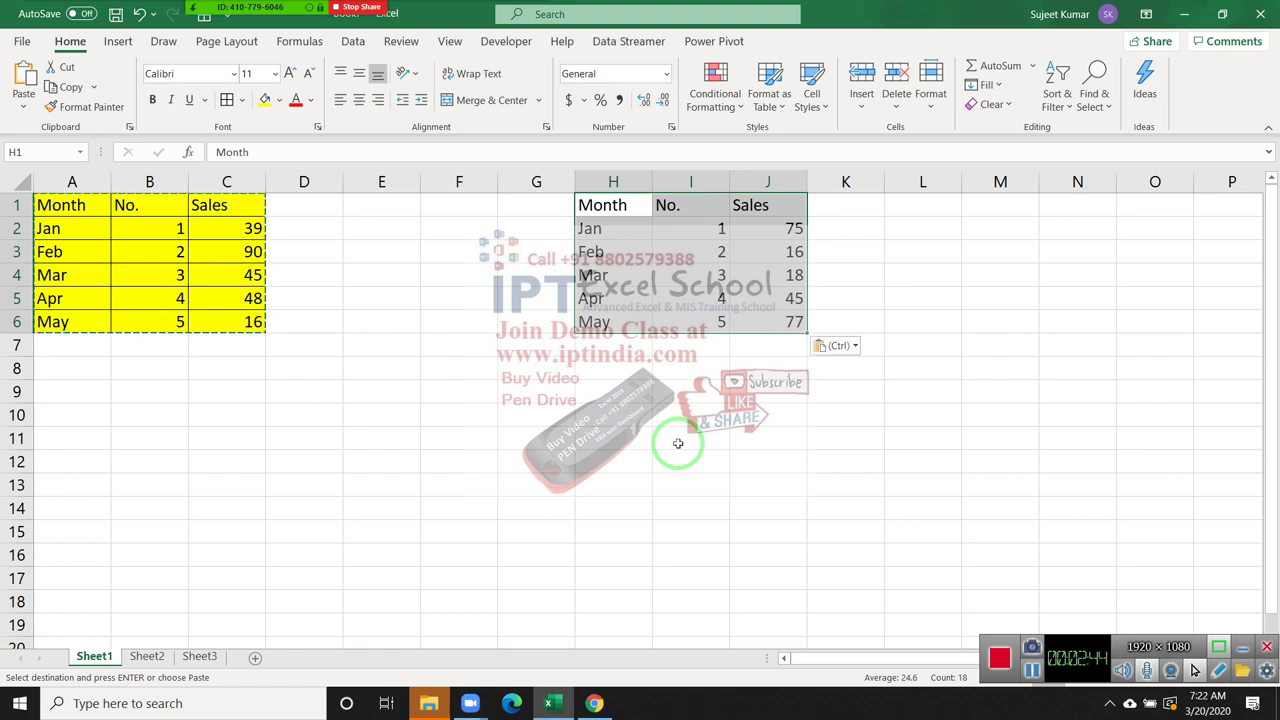
{"action": "key", "text": "Down"}
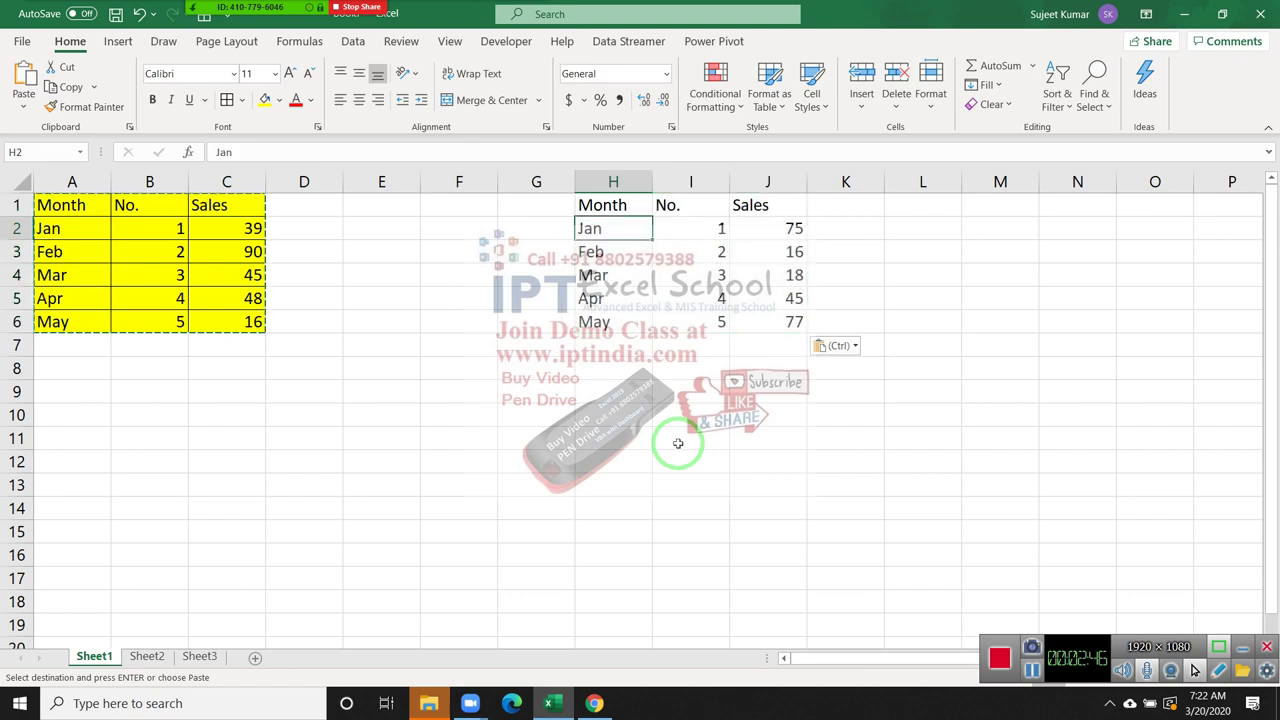
{"action": "key", "text": "Up"}
{"action": "key", "text": "Down"}
{"action": "key", "text": "Down"}
{"action": "key", "text": "Down"}
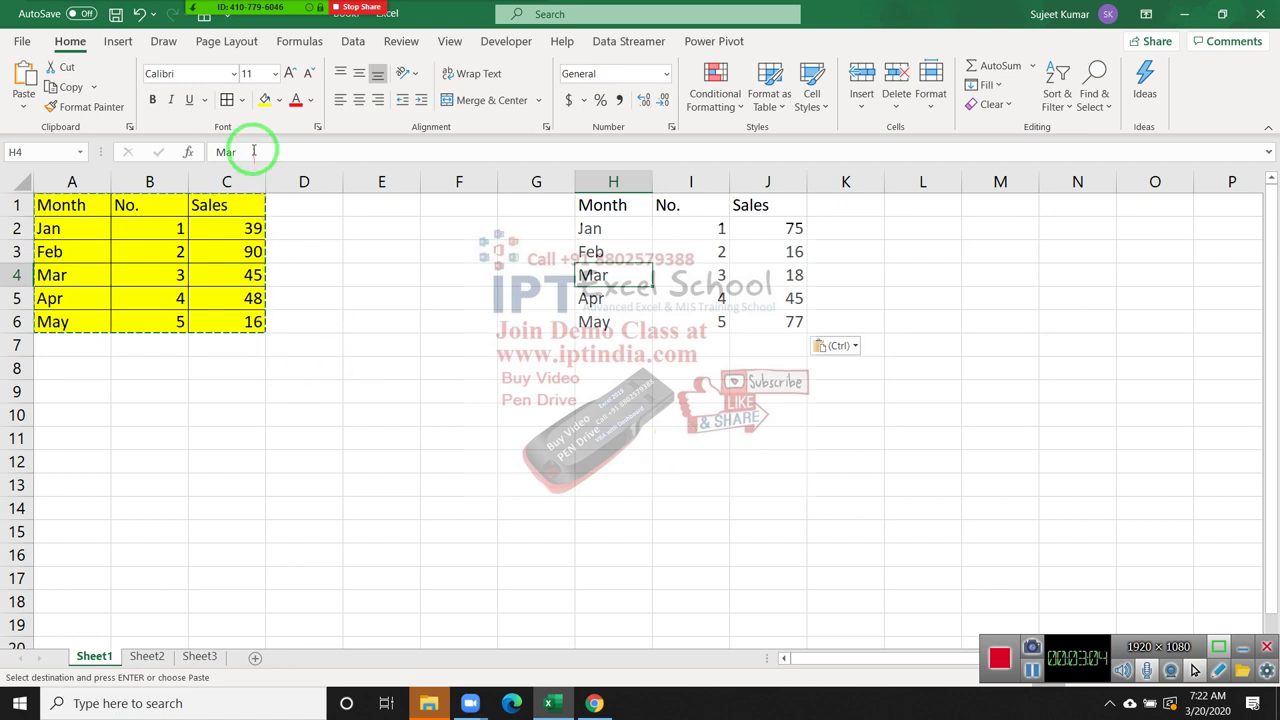
{"action": "type", "text": "s"}
{"action": "key", "text": "Escape"}
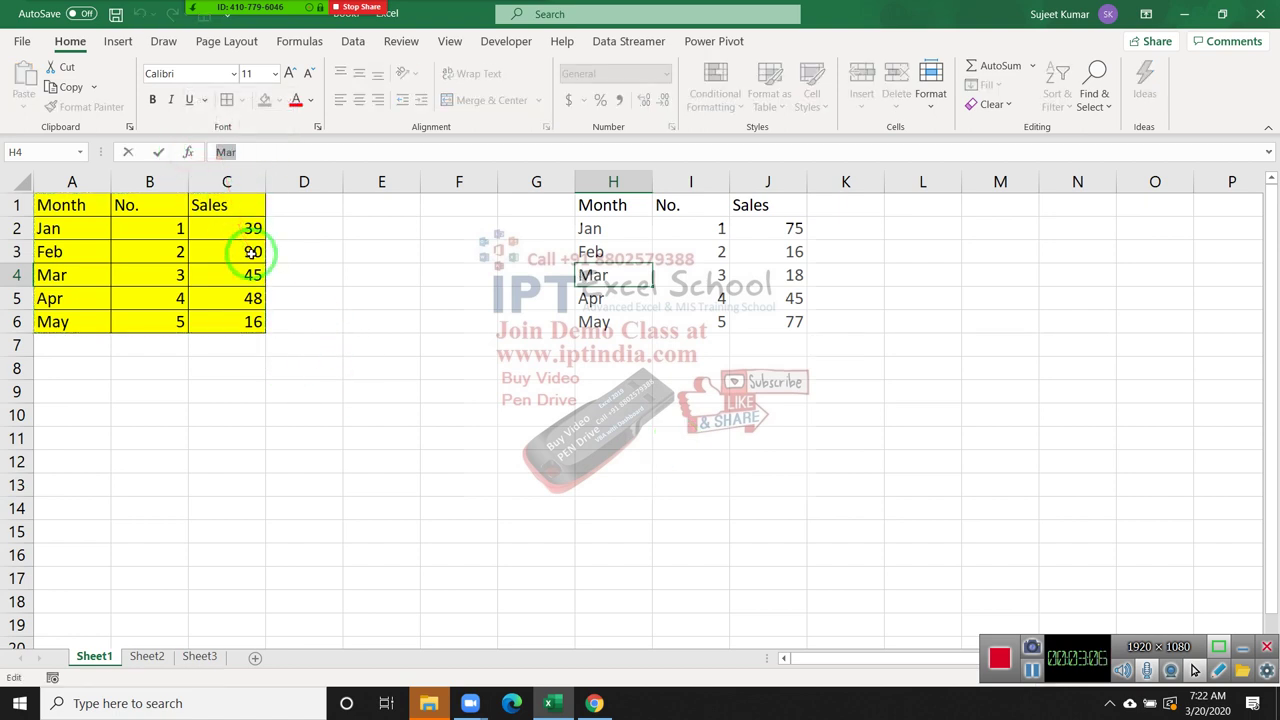
{"action": "left_click", "coordinate": [80, 204]}
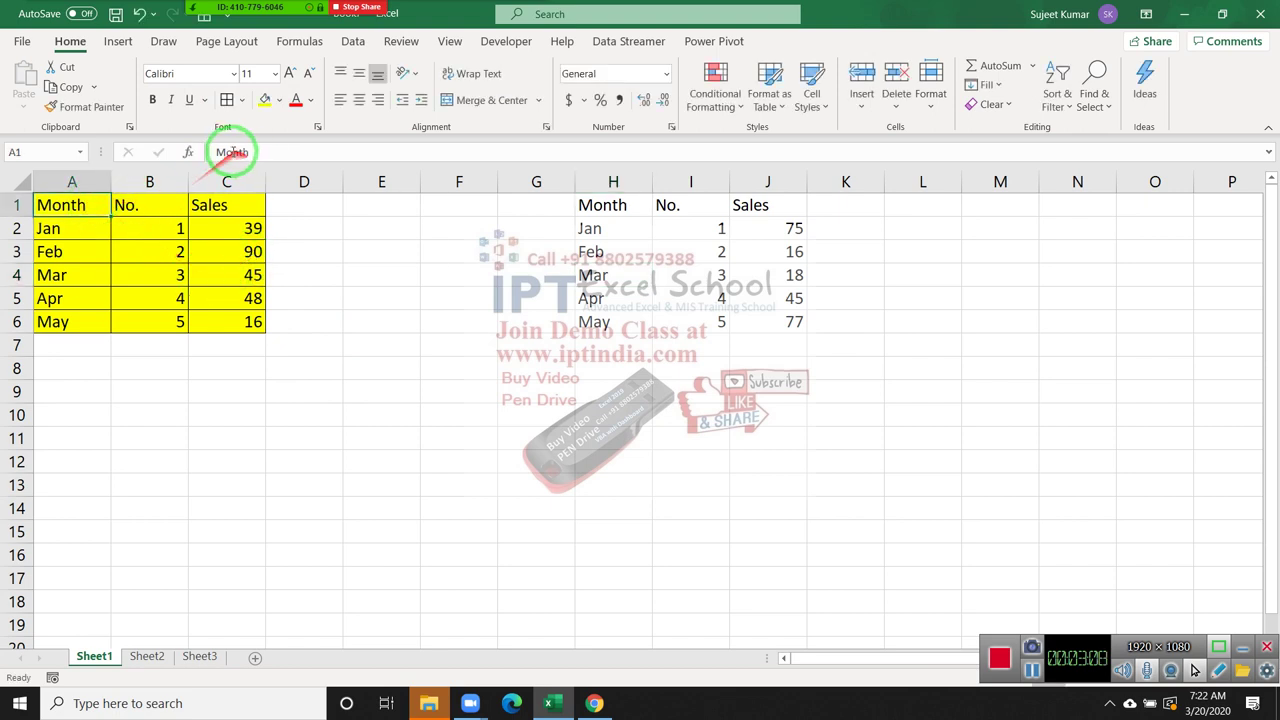
{"action": "left_click_drag", "start_coordinate": [222, 152], "coordinate": [271, 149]}
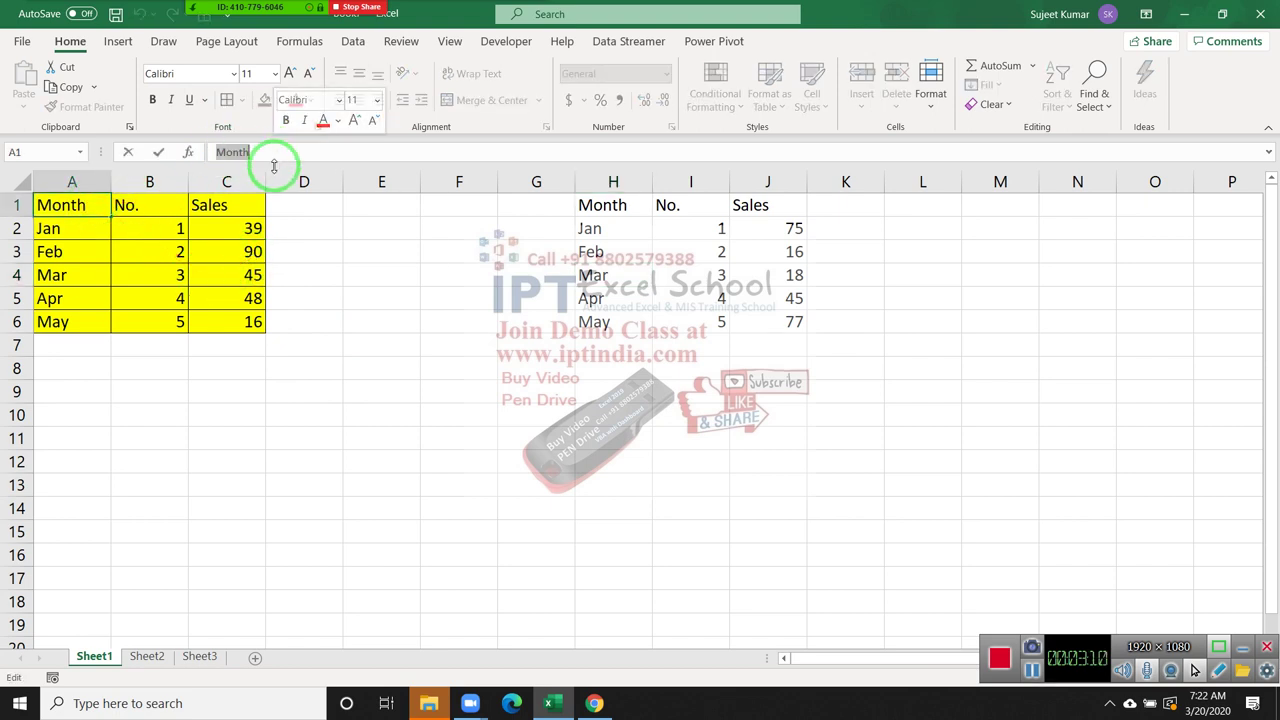
{"action": "key", "text": "Escape"}
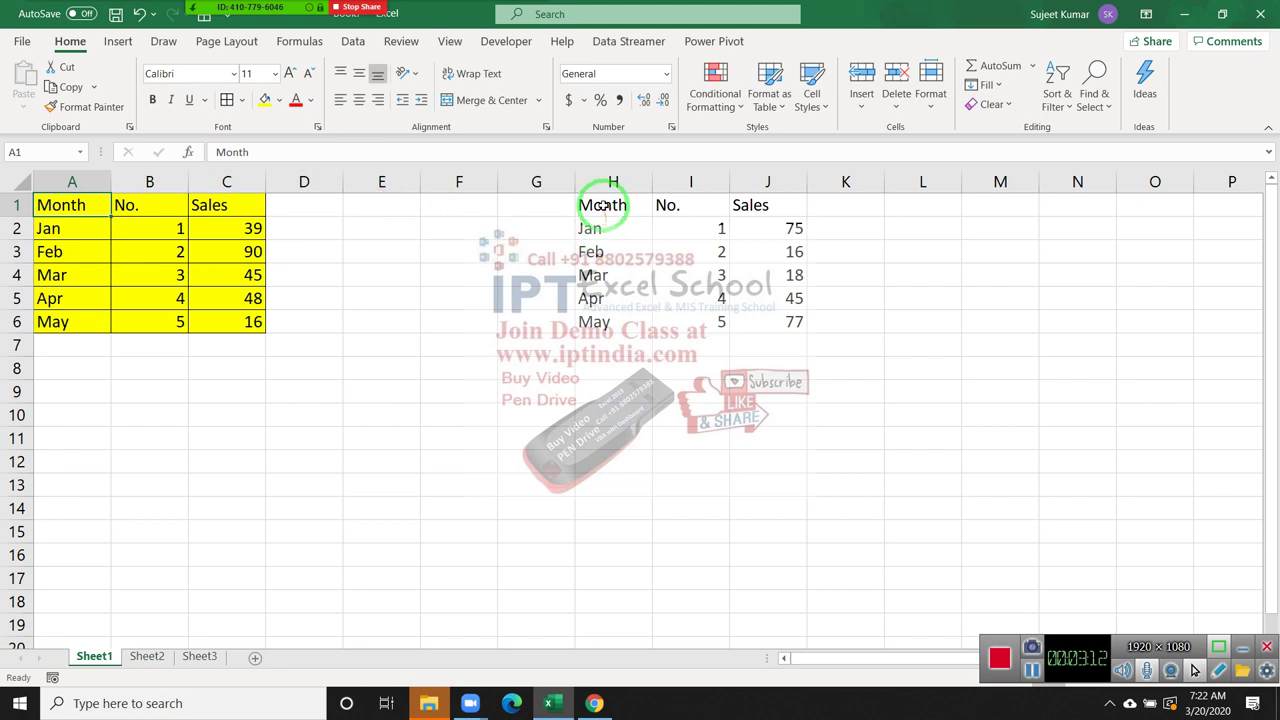
{"action": "left_click", "coordinate": [612, 214]}
{"action": "left_click_drag", "start_coordinate": [612, 214], "coordinate": [765, 320]}
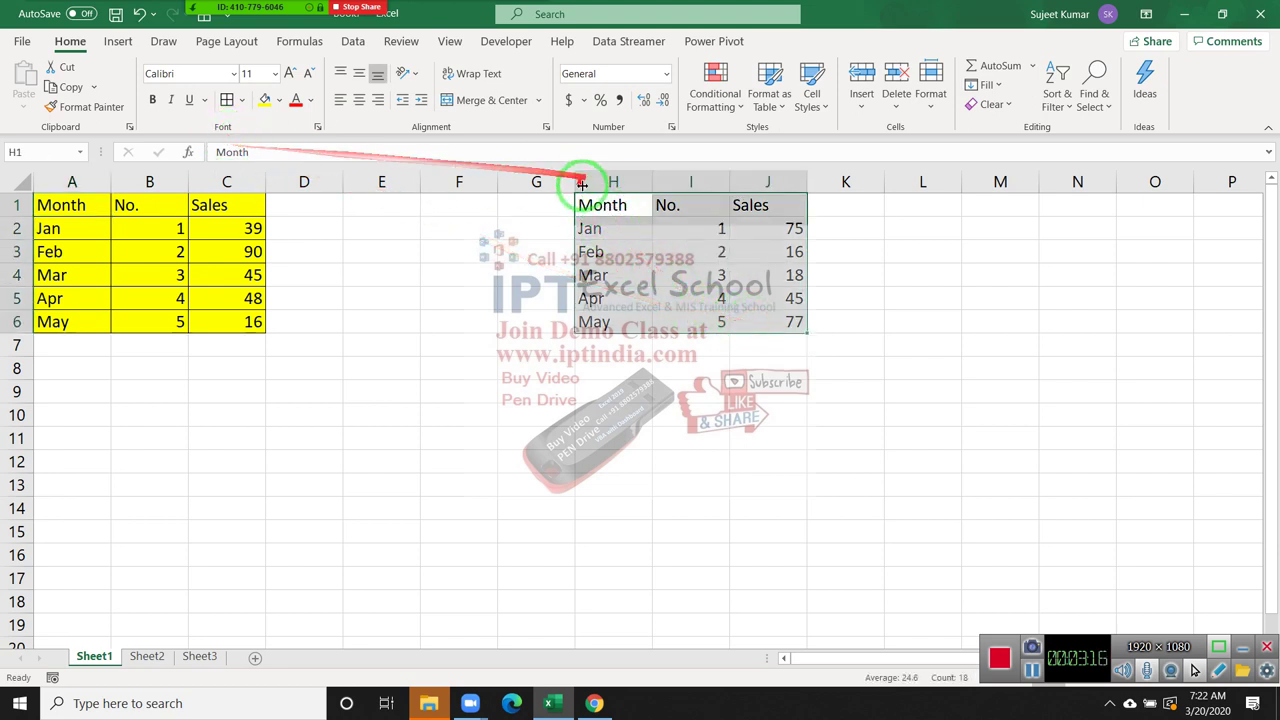
{"action": "left_click", "coordinate": [590, 218]}
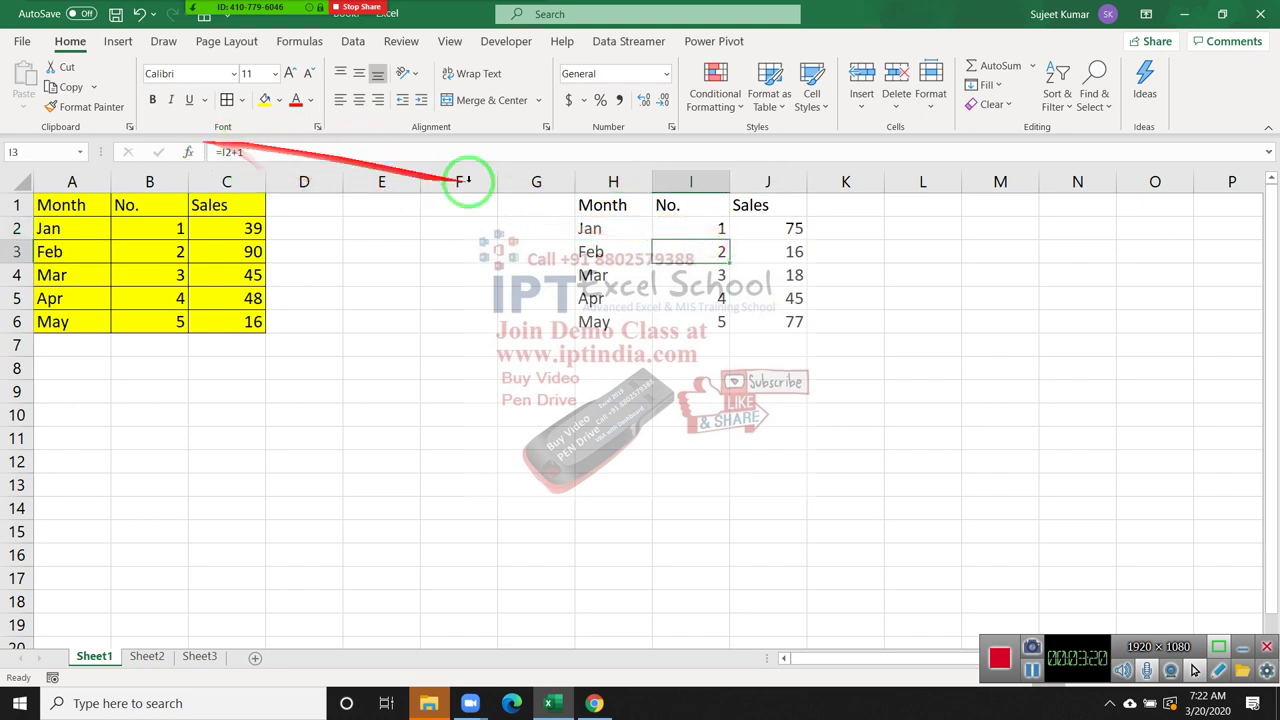
{"action": "double_click", "coordinate": [797, 251]}
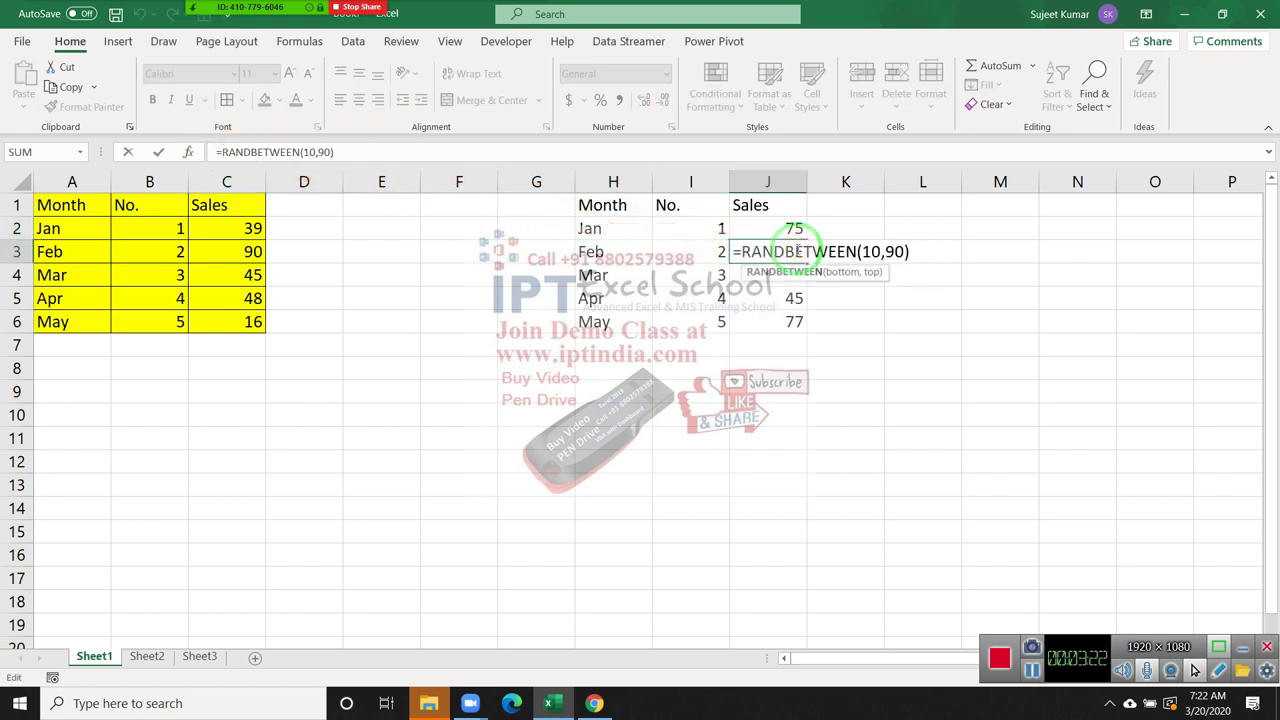
{"action": "key", "text": "Escape"}
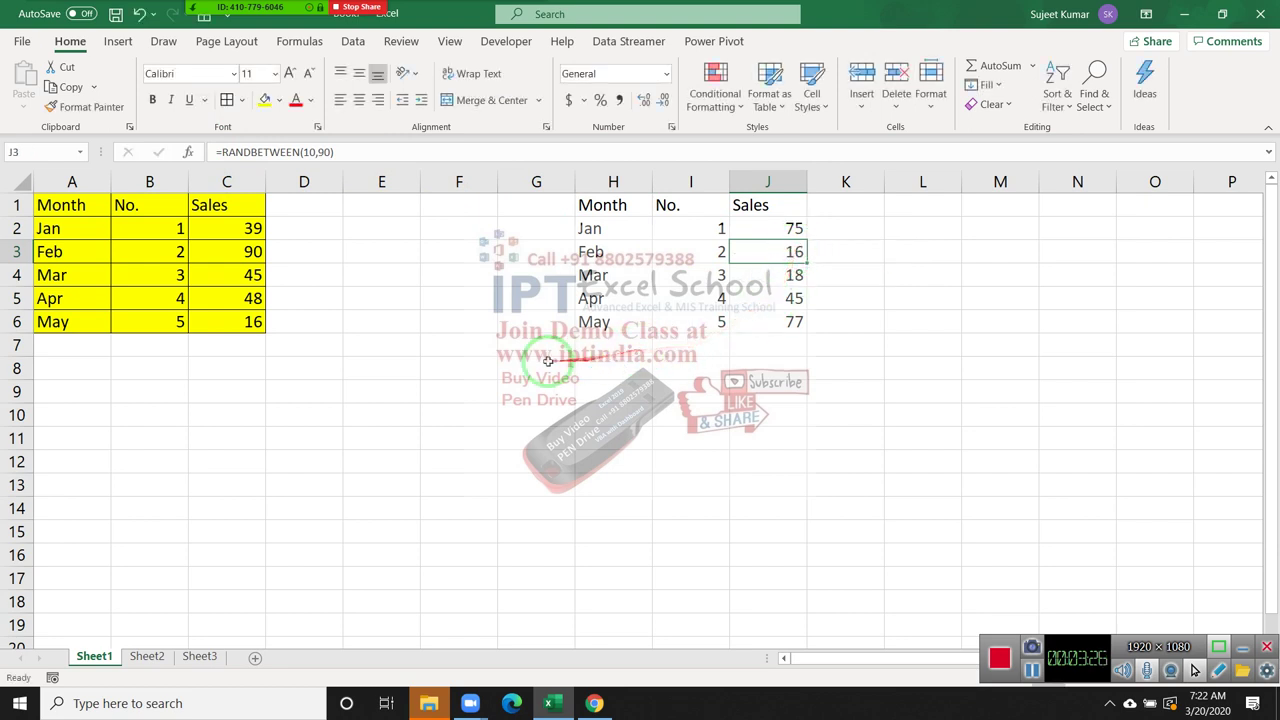
Copy the original yellow table A1:C6
{"action": "left_click", "coordinate": [76, 203]}
{"action": "left_click_drag", "start_coordinate": [76, 203], "coordinate": [248, 322]}
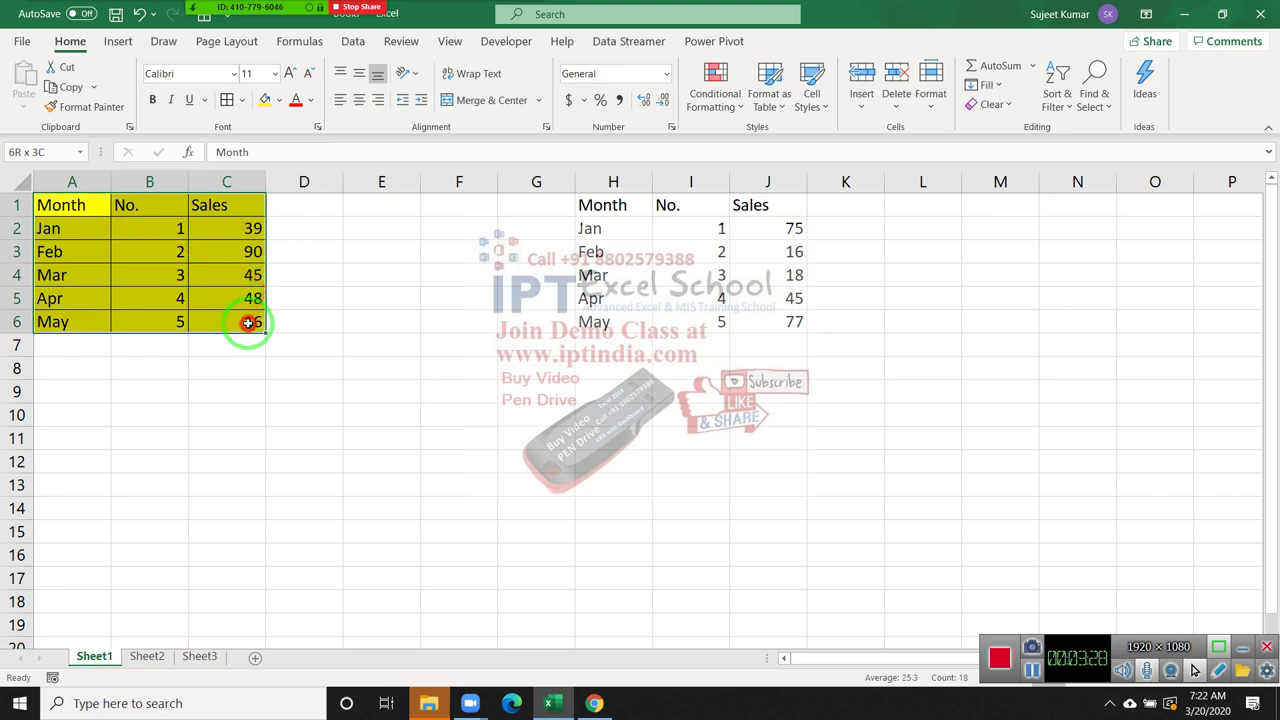
{"action": "key", "text": "ctrl+c"}
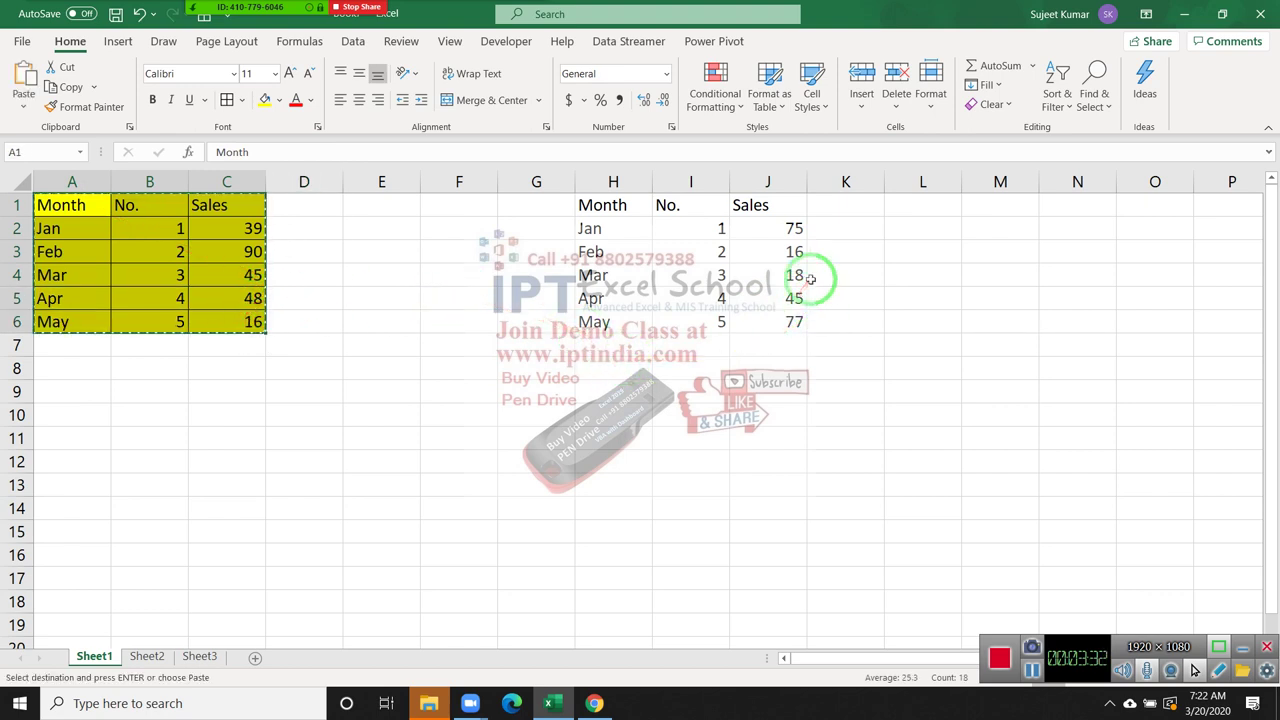
Paste it at H9 as values only, checking J10 holds the fixed number 39
{"action": "left_click", "coordinate": [630, 383]}
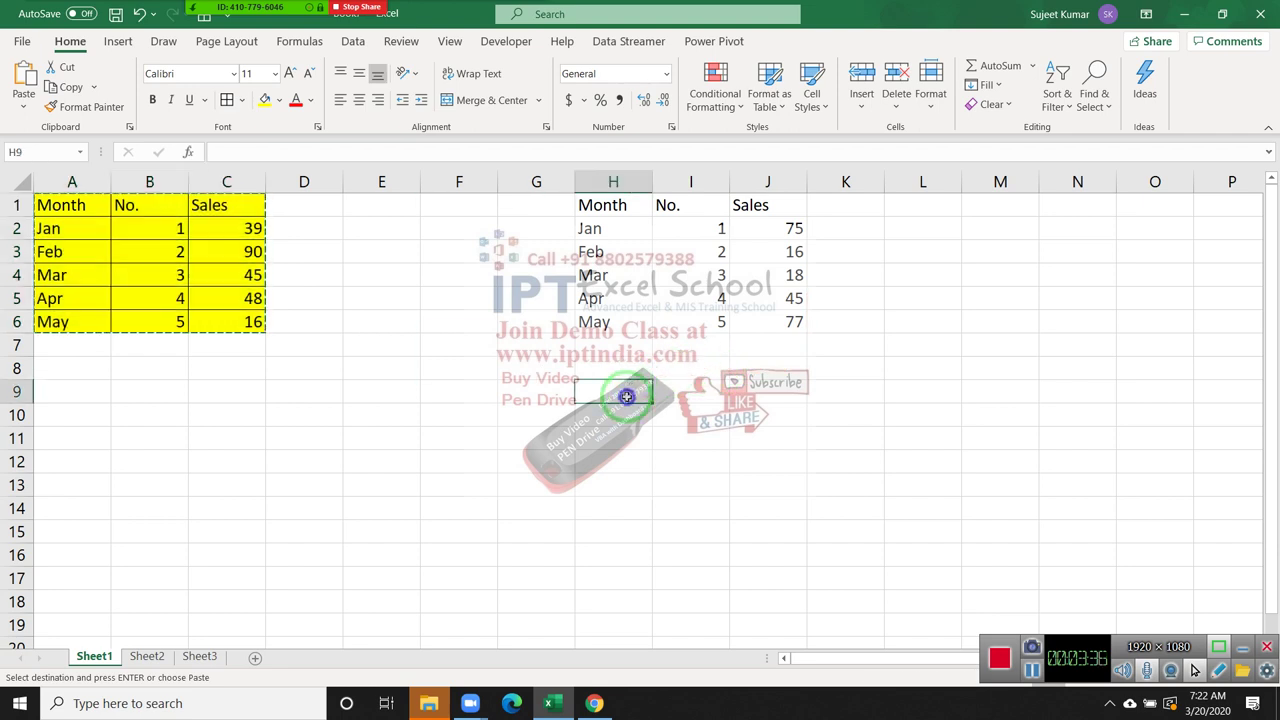
{"action": "right_click", "coordinate": [626, 397]}
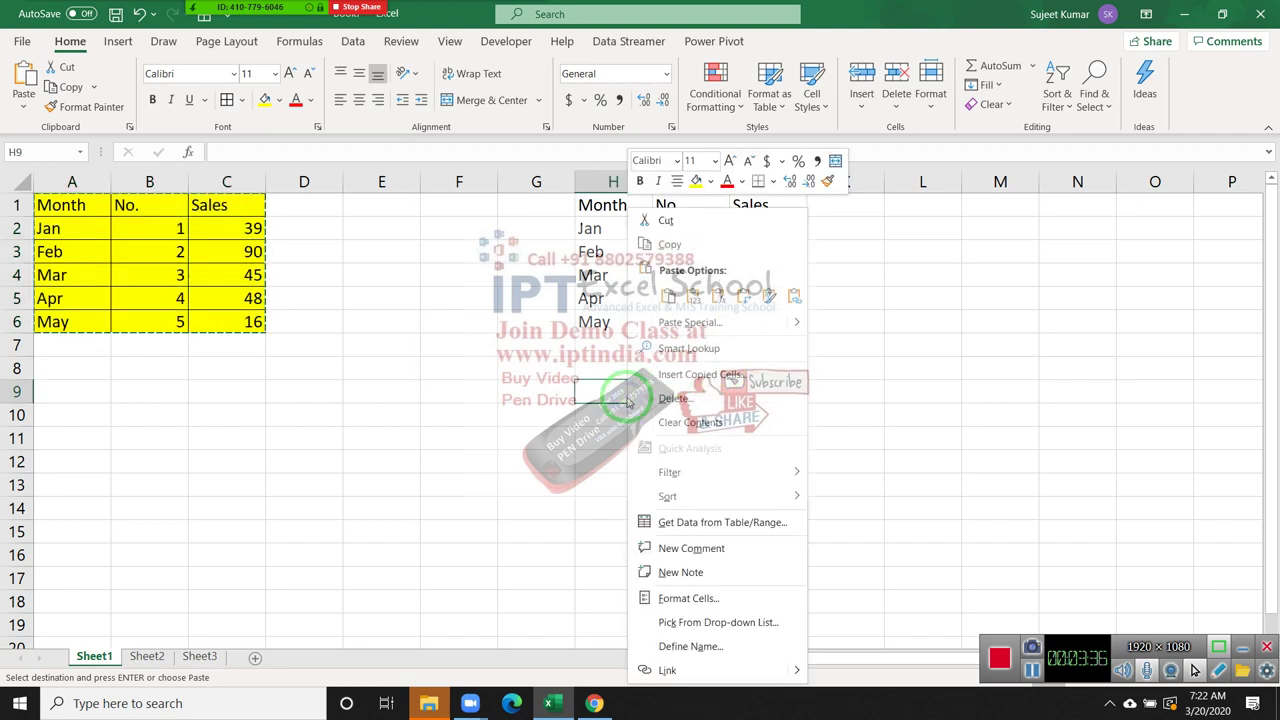
{"action": "left_click", "coordinate": [688, 325]}
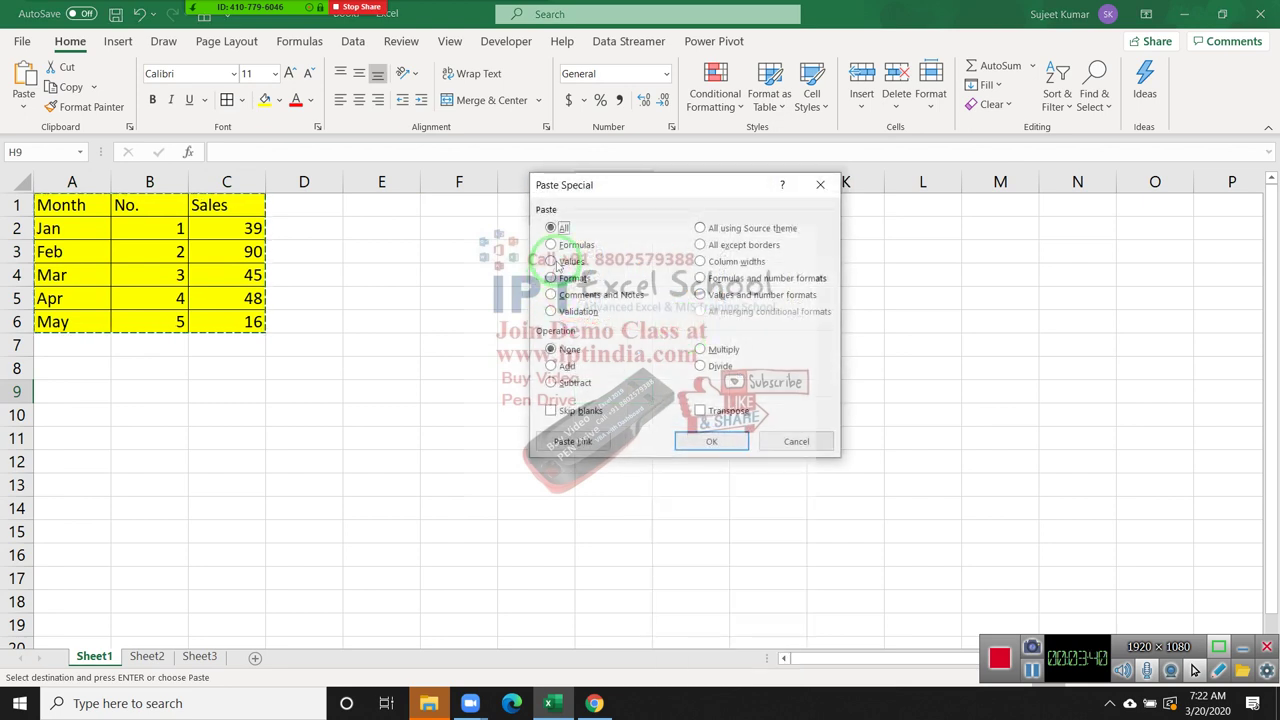
{"action": "left_click", "coordinate": [556, 263]}
{"action": "left_click", "coordinate": [705, 441]}
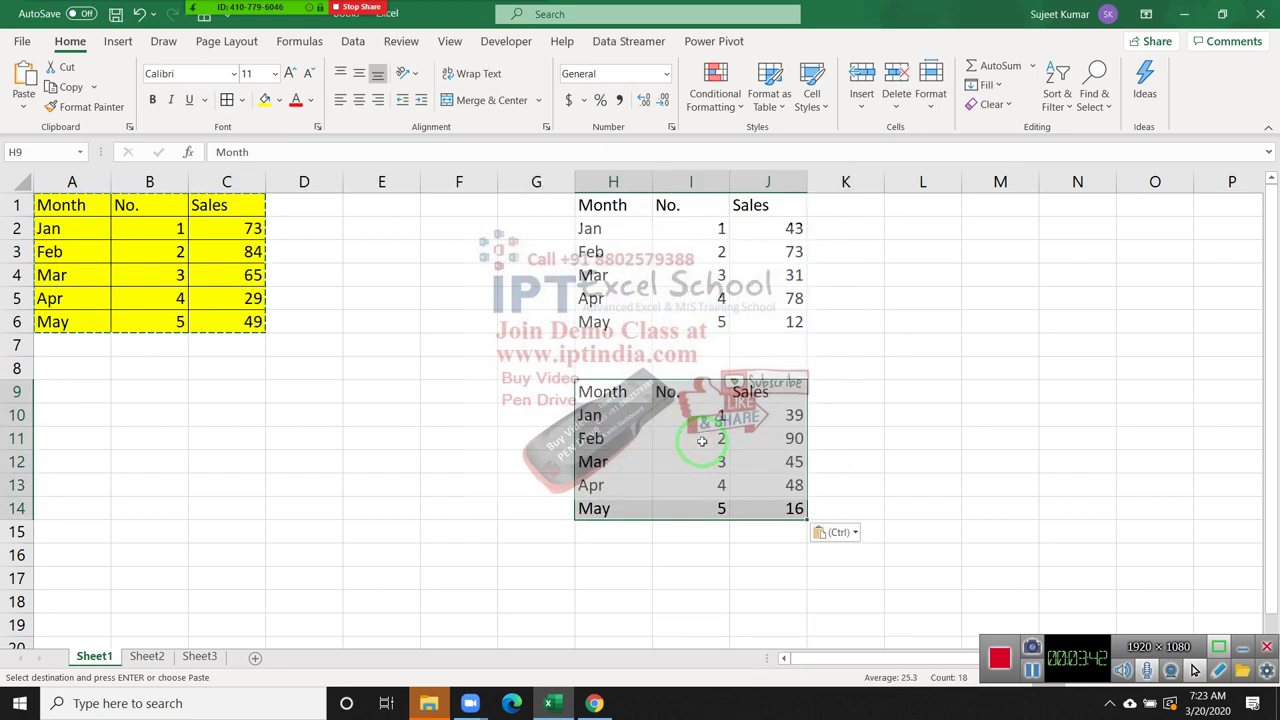
{"action": "left_click", "coordinate": [791, 421]}
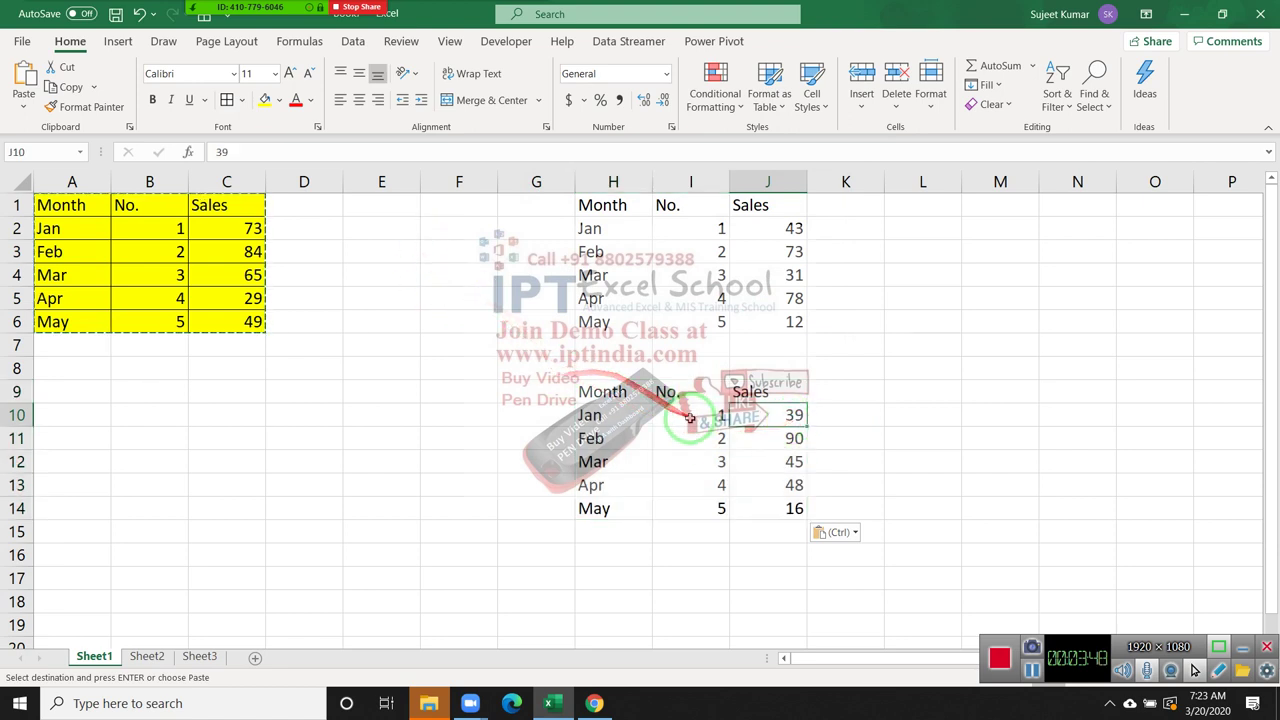
{"action": "left_click_drag", "start_coordinate": [789, 320], "coordinate": [718, 228]}
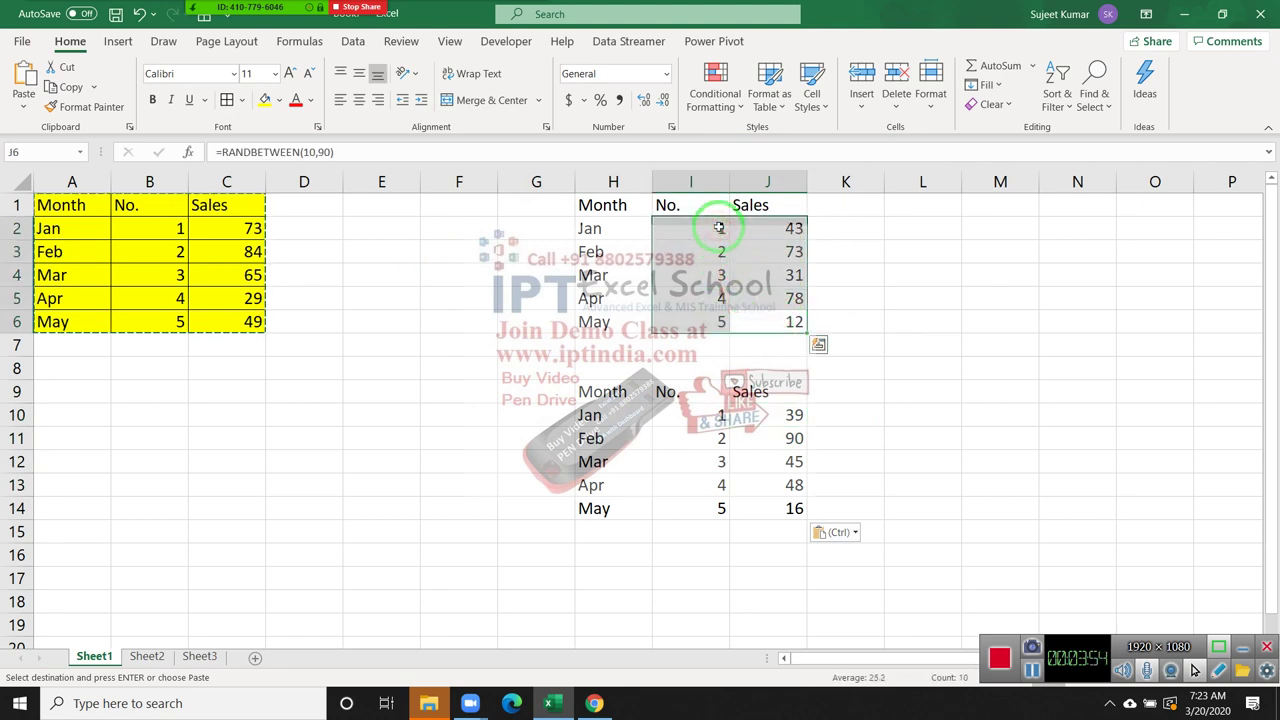
Select the No. and Sales numbers in I2:J6
{"action": "key", "text": "Up"}
{"action": "key", "text": "Up"}
{"action": "key", "text": "Up"}
{"action": "key", "text": "Up"}
{"action": "key", "text": "Up"}
{"action": "key", "text": "Down"}
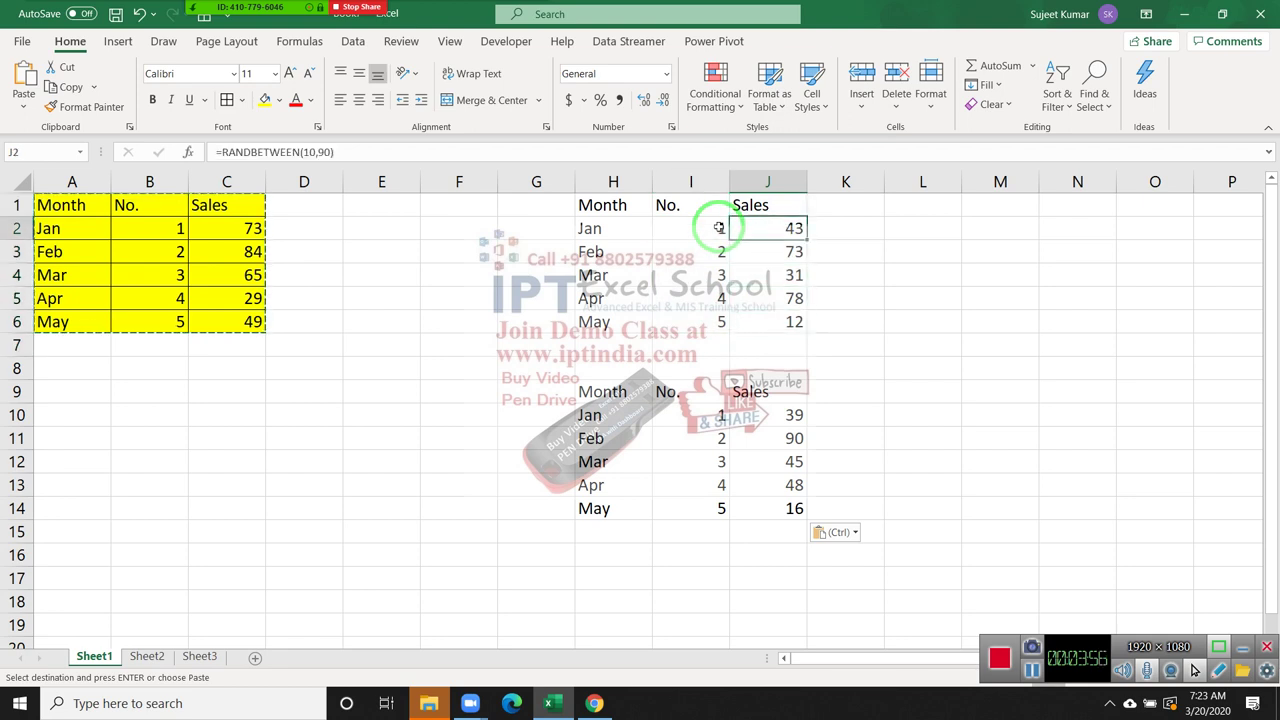
{"action": "key", "text": "Left"}
{"action": "key", "text": "Down"}
{"action": "key", "text": "Down"}
{"action": "key", "text": "Down"}
{"action": "key", "text": "Down"}
{"action": "key", "text": "Down"}
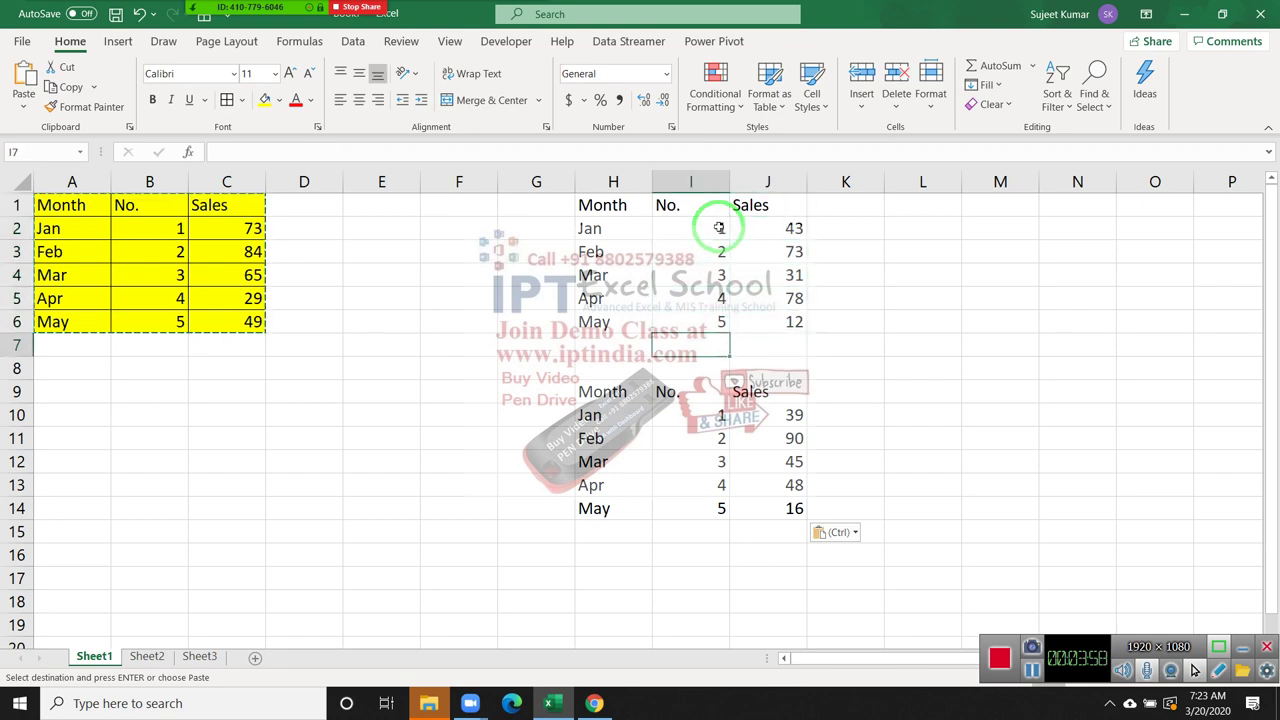
{"action": "key", "text": "Up"}
{"action": "key", "text": "Up"}
{"action": "key", "text": "Up"}
{"action": "key", "text": "Up"}
{"action": "key", "text": "Up"}
{"action": "key", "text": "shift+Right"}
{"action": "key", "text": "ctrl+shift+Down"}
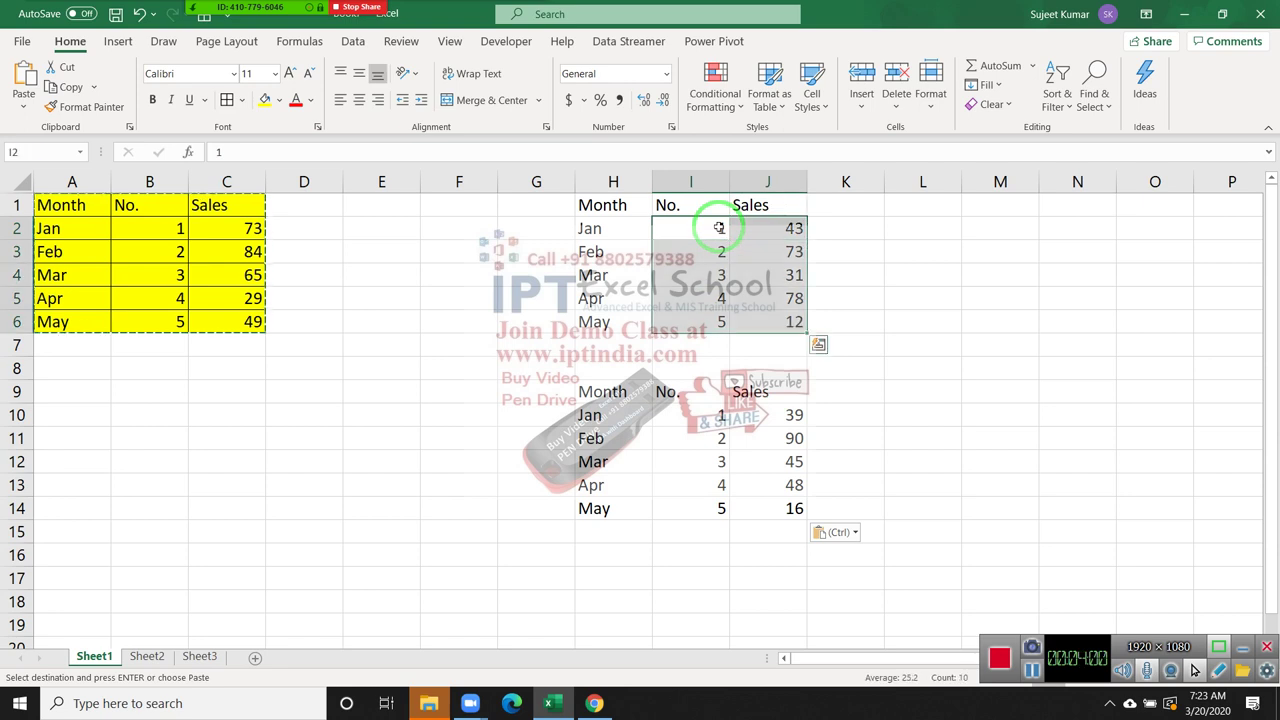
Paste values over I2:J6, fixing Sales at 43, 73, 31, 78, 12
{"action": "right_click", "coordinate": [719, 228]}
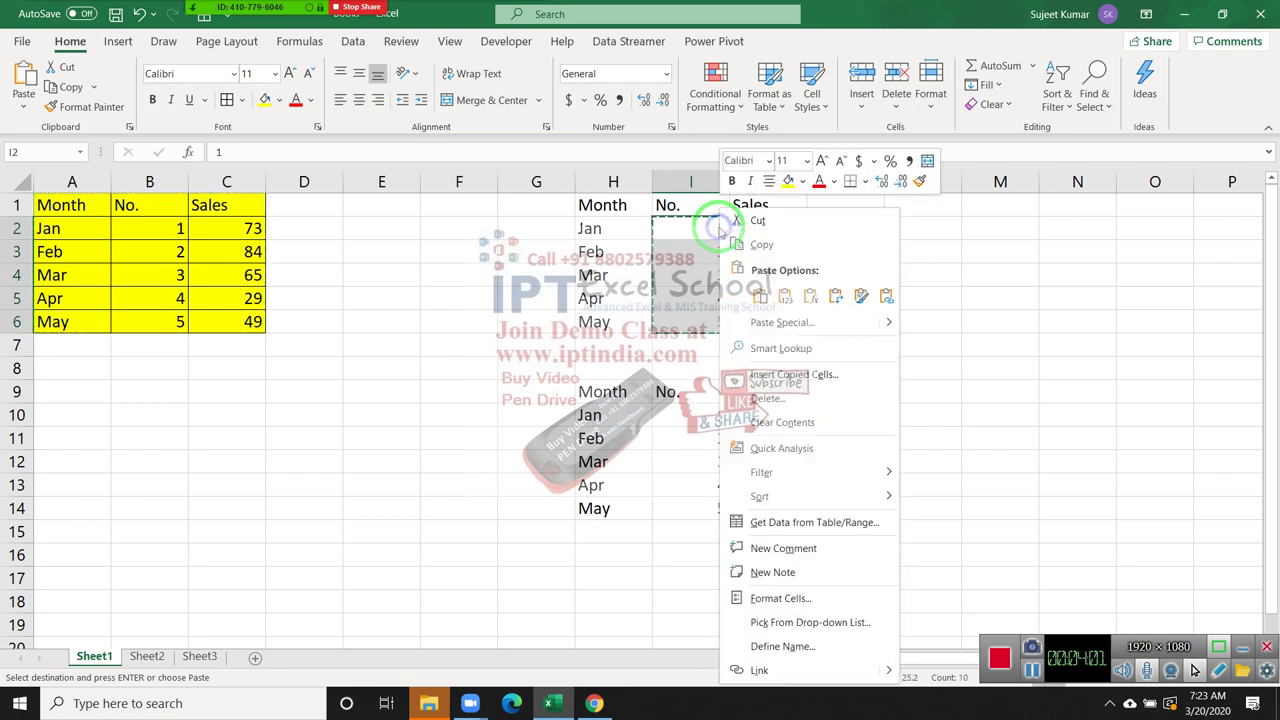
{"action": "left_click", "coordinate": [772, 320]}
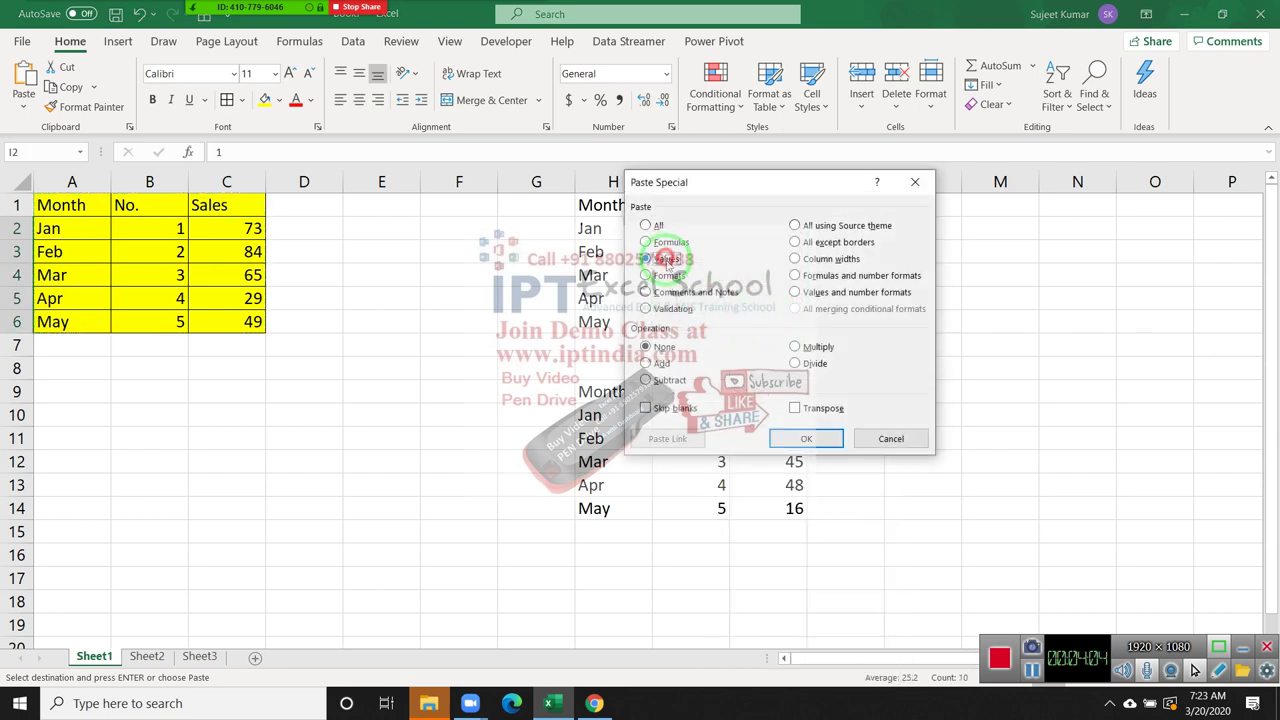
{"action": "left_click", "coordinate": [806, 438]}
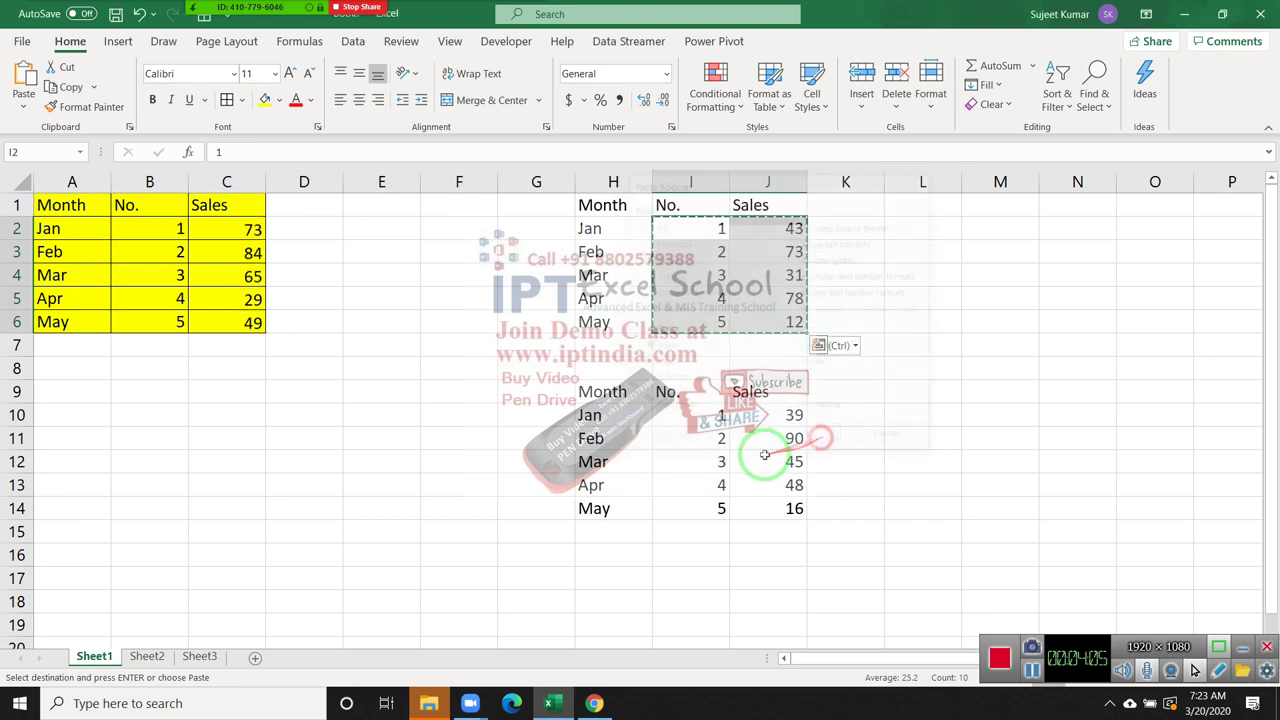
{"action": "left_click", "coordinate": [768, 300]}
{"action": "key", "text": "Escape"}
{"action": "left_click", "coordinate": [768, 345]}
Open Zoom's participants list and bring the spreadsheet back into view
{"action": "left_click", "coordinate": [133, 5]}
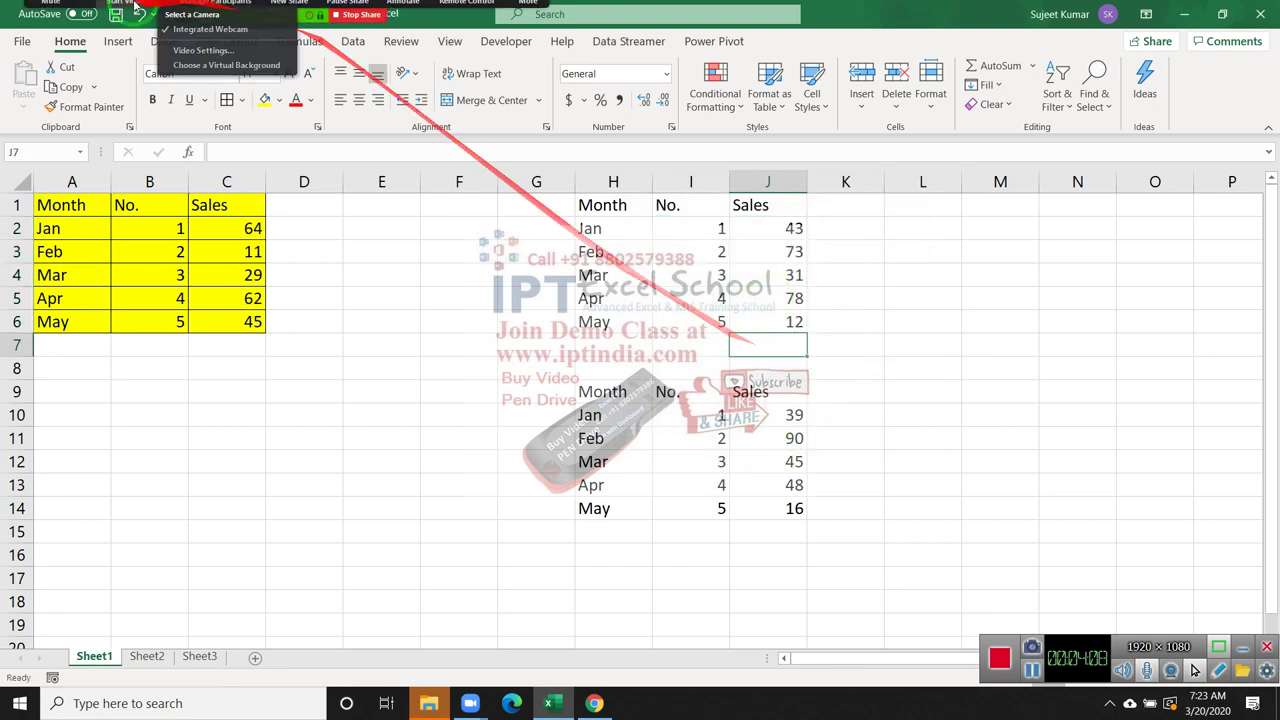
{"action": "left_click", "coordinate": [80, 5]}
{"action": "left_click", "coordinate": [10, 42]}
{"action": "left_click", "coordinate": [163, 14]}
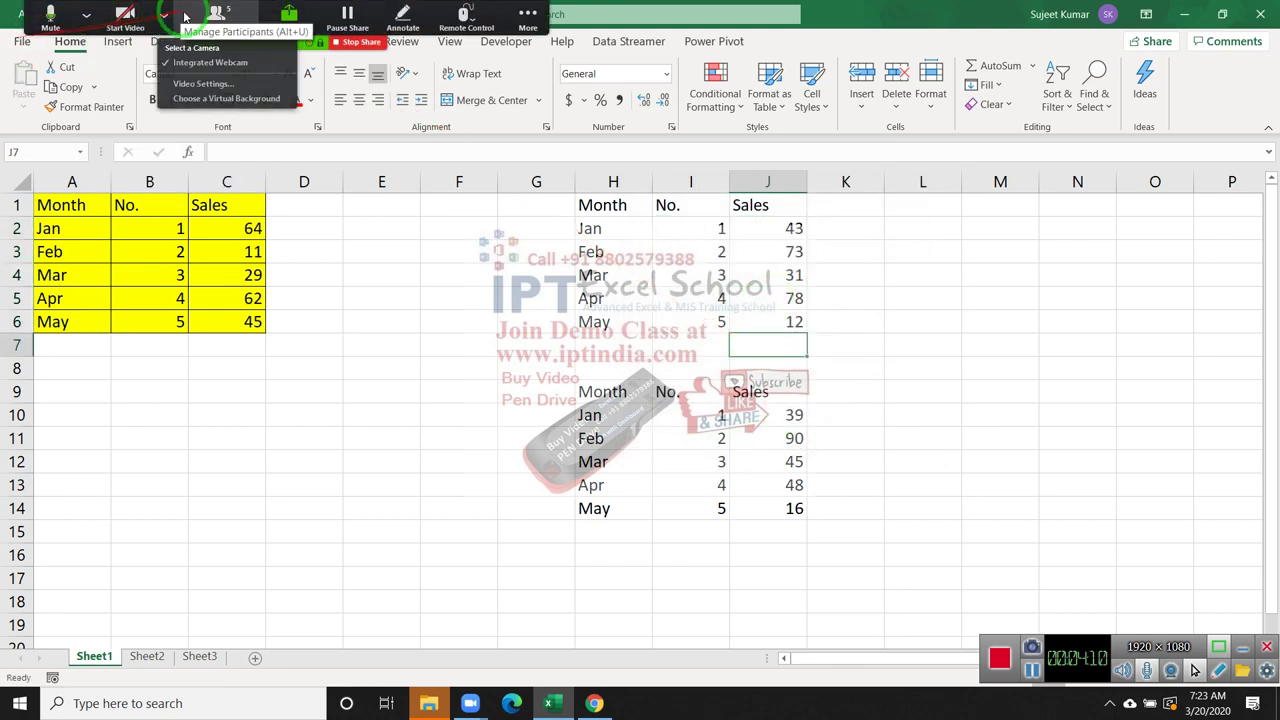
{"action": "left_click", "coordinate": [215, 14]}
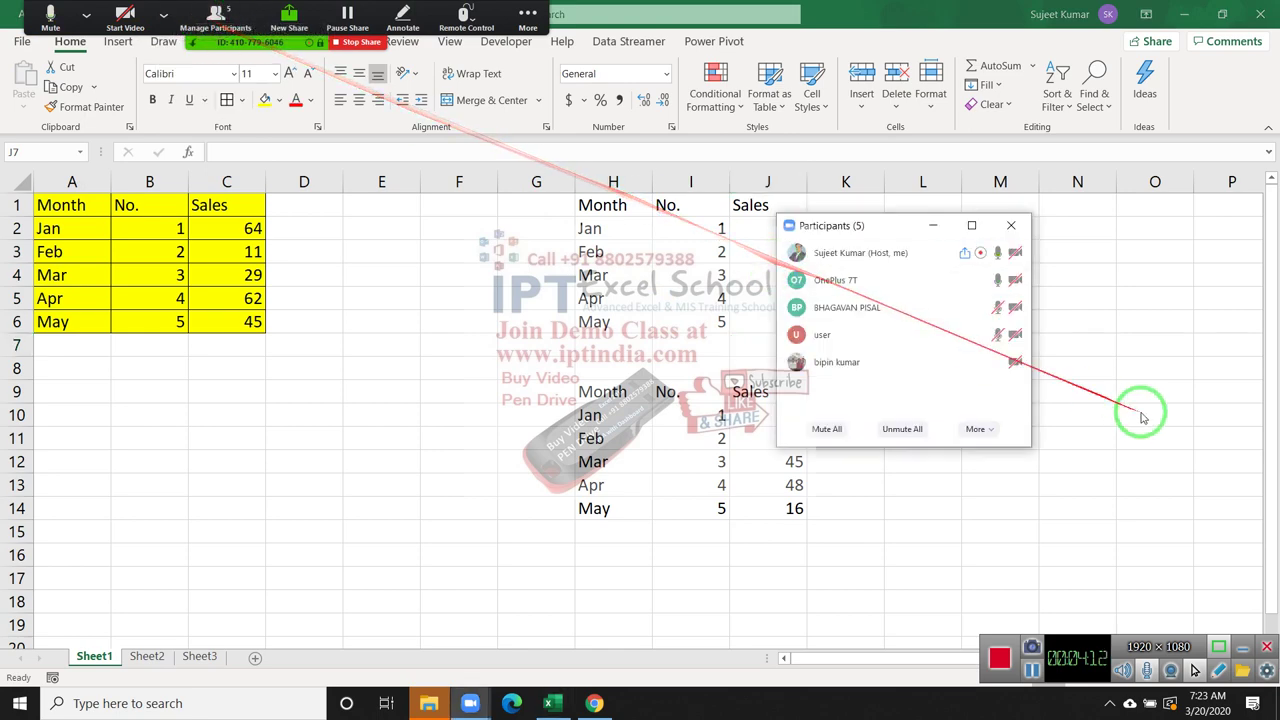
{"action": "left_click", "coordinate": [1275, 705]}
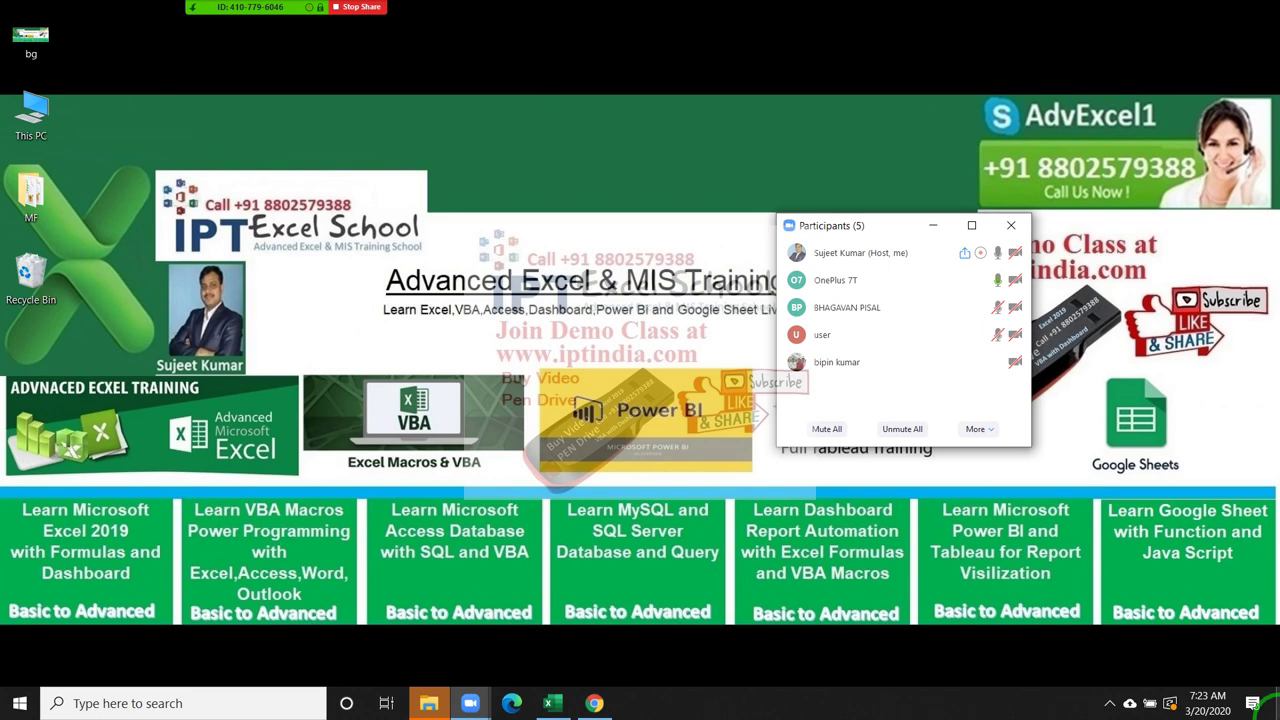
{"action": "left_click", "coordinate": [1272, 705]}
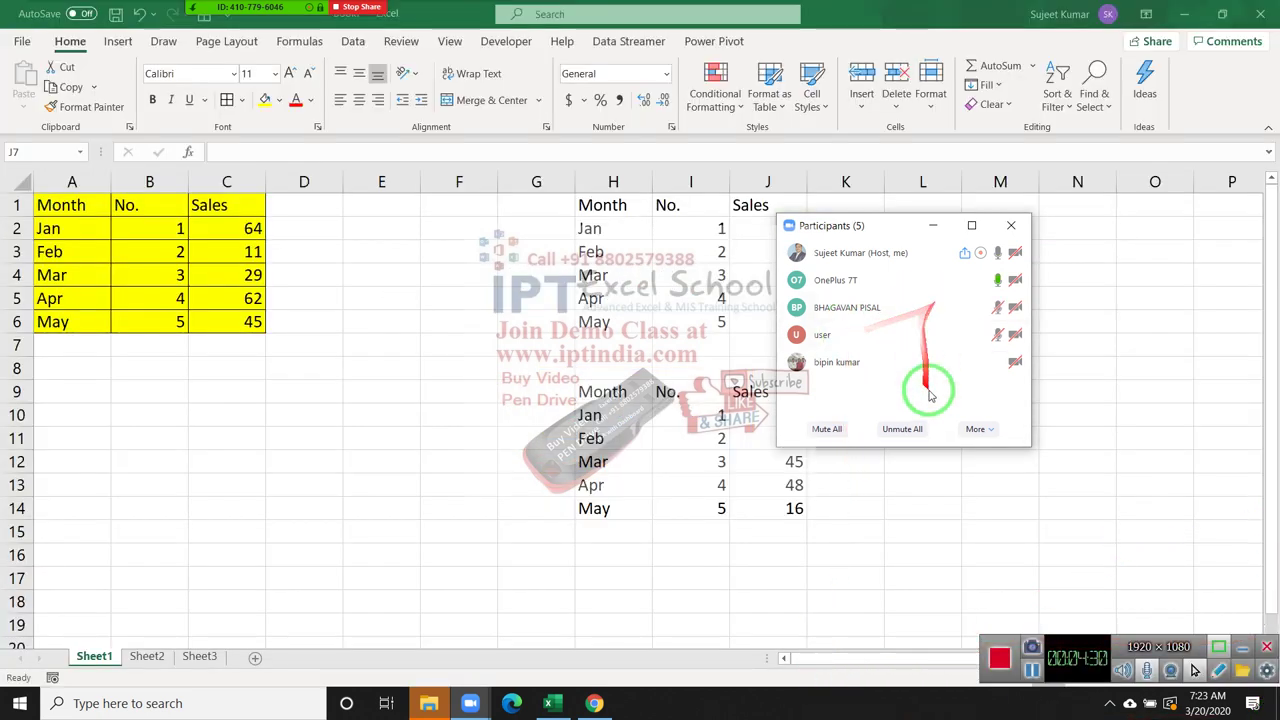
Mute OnePlus 7T, close the participants list, and show Excel's File view
{"action": "left_click", "coordinate": [993, 279]}
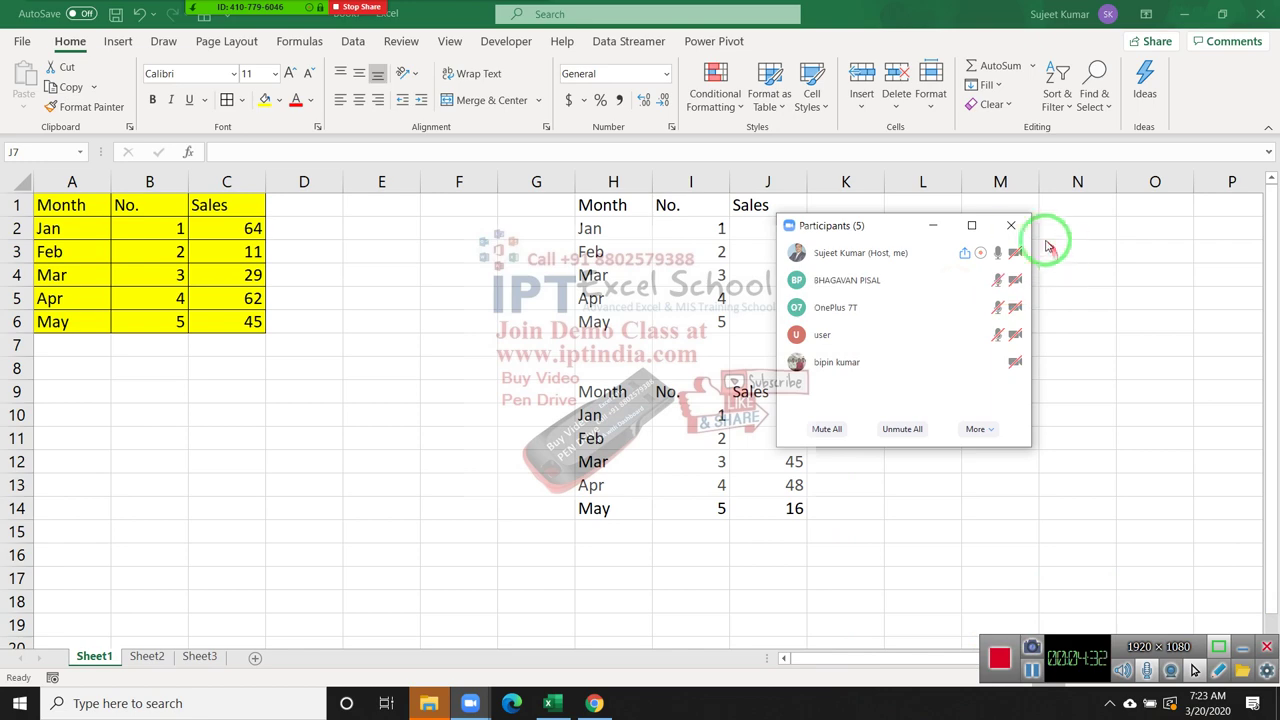
{"action": "left_click", "coordinate": [1010, 225]}
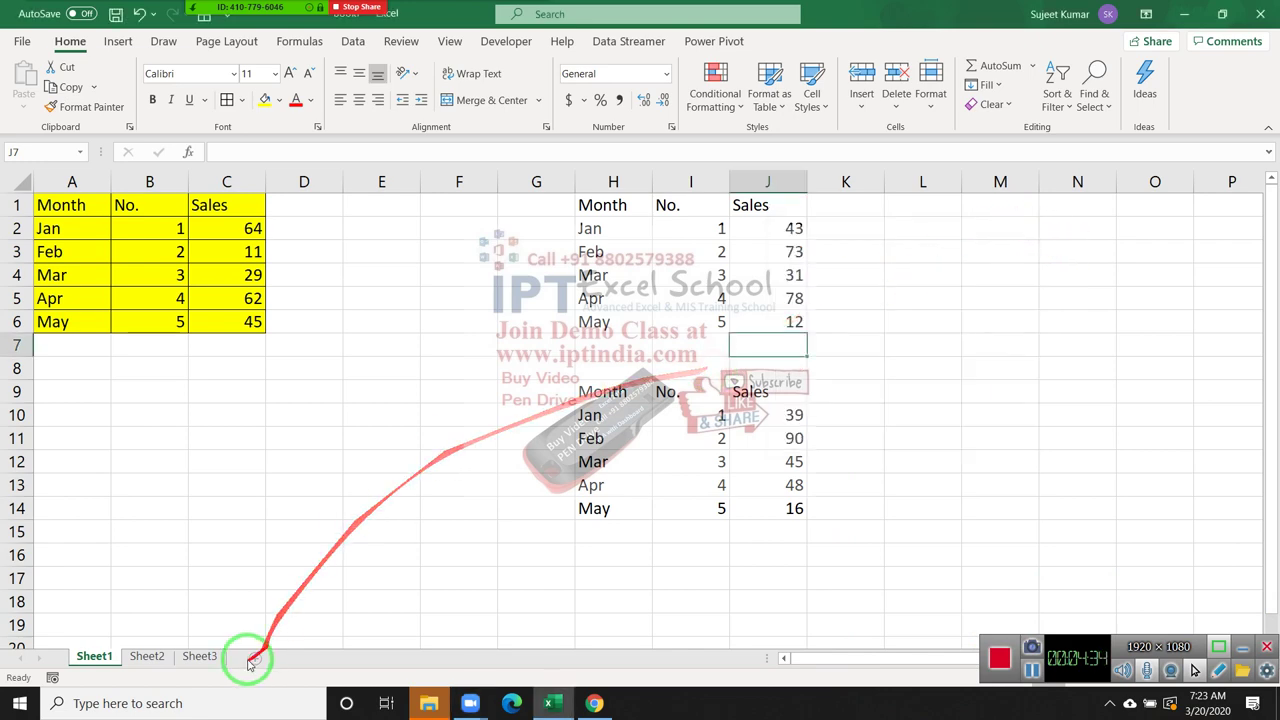
{"action": "left_click", "coordinate": [22, 41]}
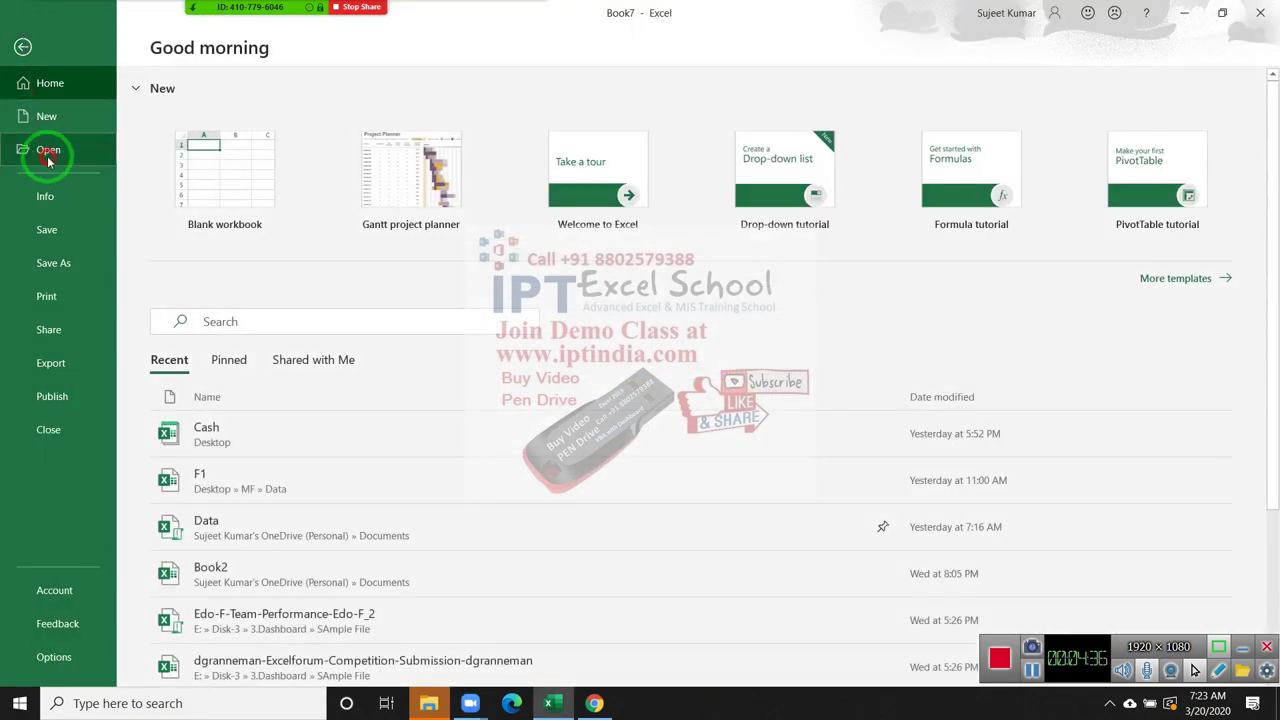
Open the Edo-F-Team-Performance-Edo-F_2 workbook, then open and close a participant's private chat
{"action": "left_click", "coordinate": [48, 152]}
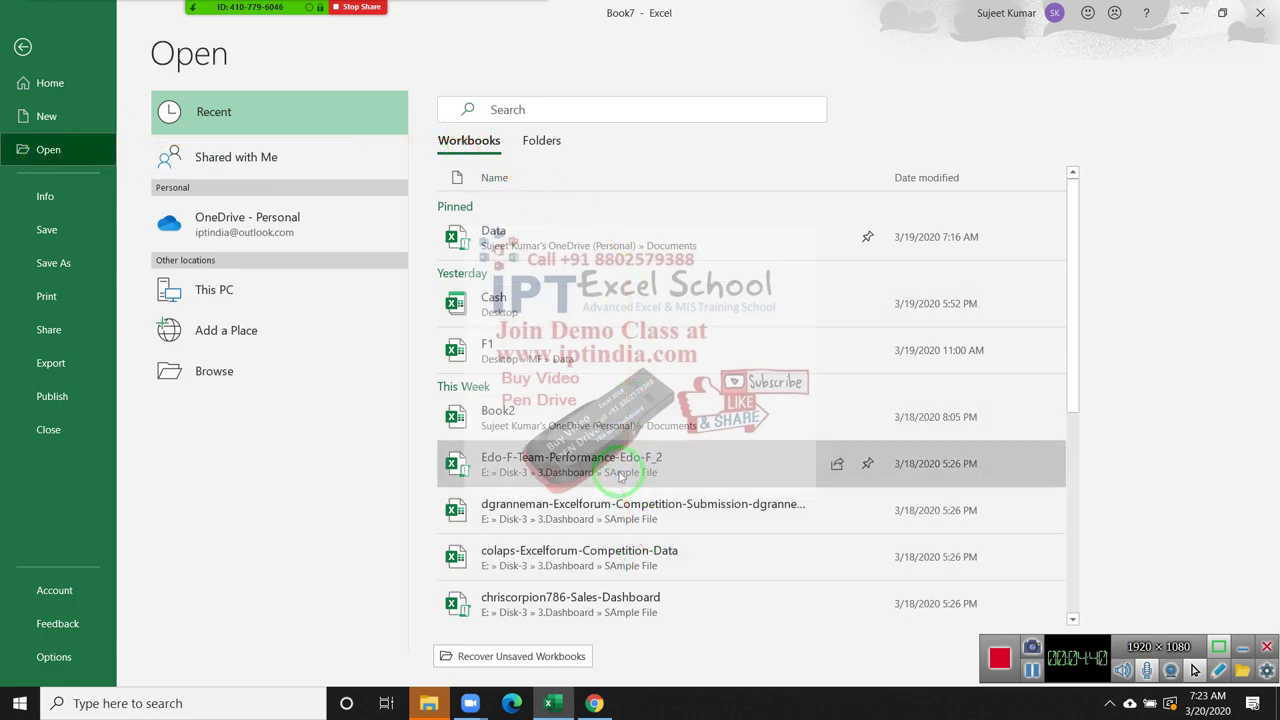
{"action": "key", "text": "Escape"}
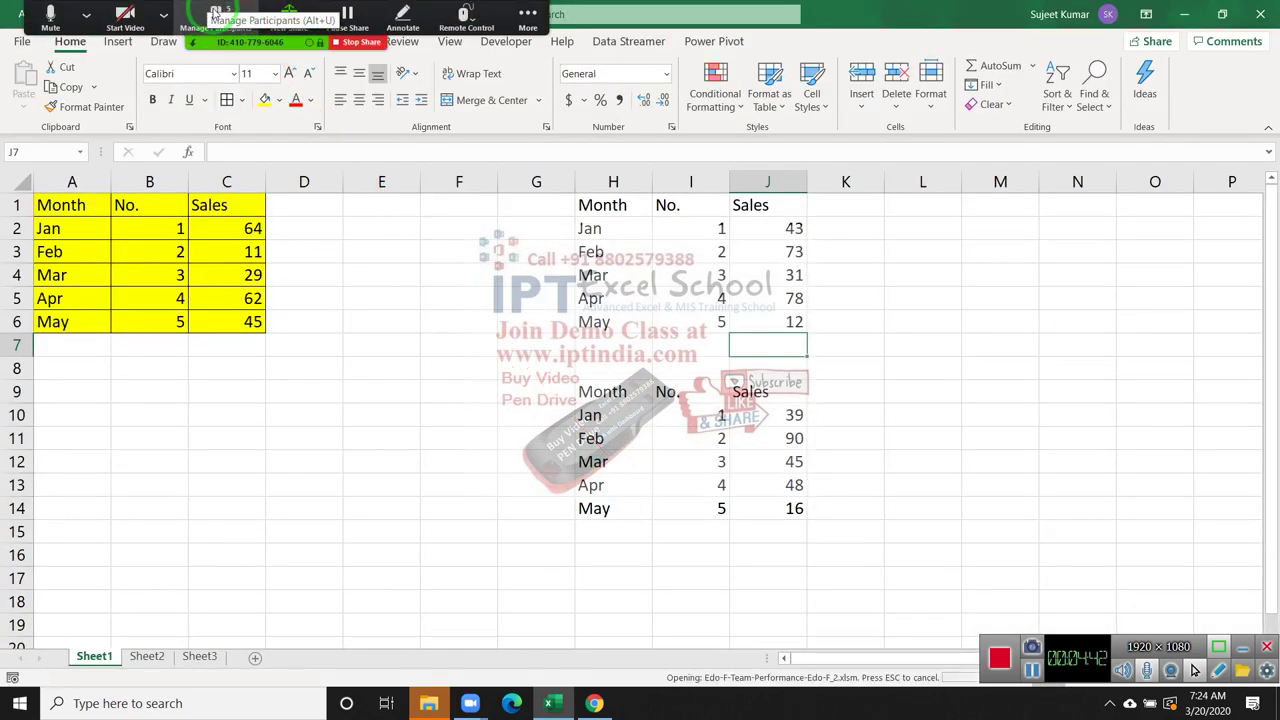
{"action": "left_click", "coordinate": [215, 12]}
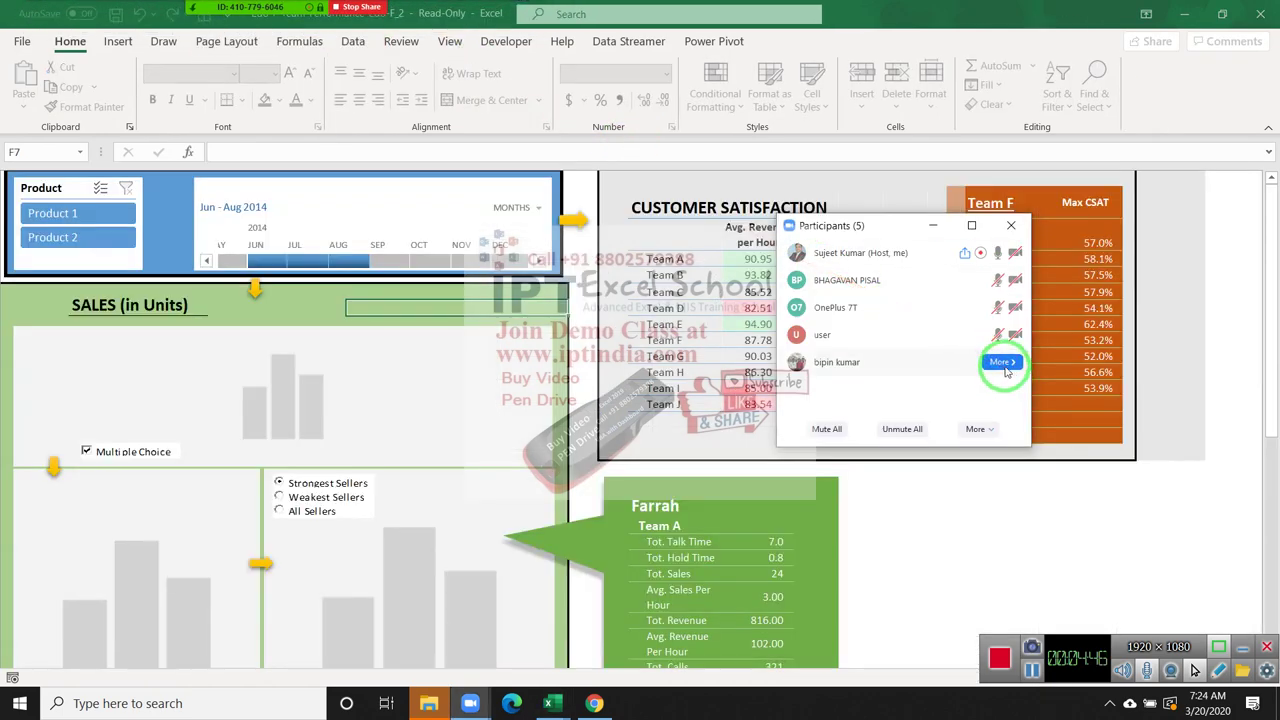
{"action": "left_click", "coordinate": [1003, 364]}
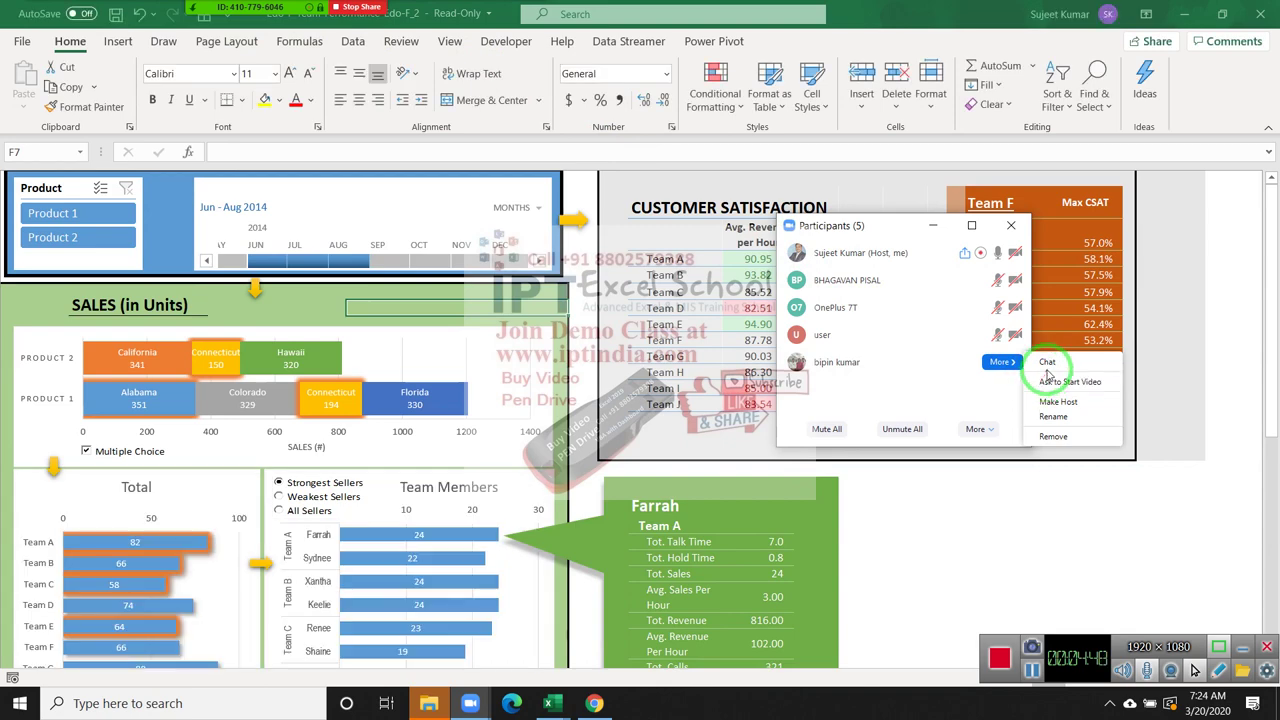
{"action": "left_click", "coordinate": [1047, 365]}
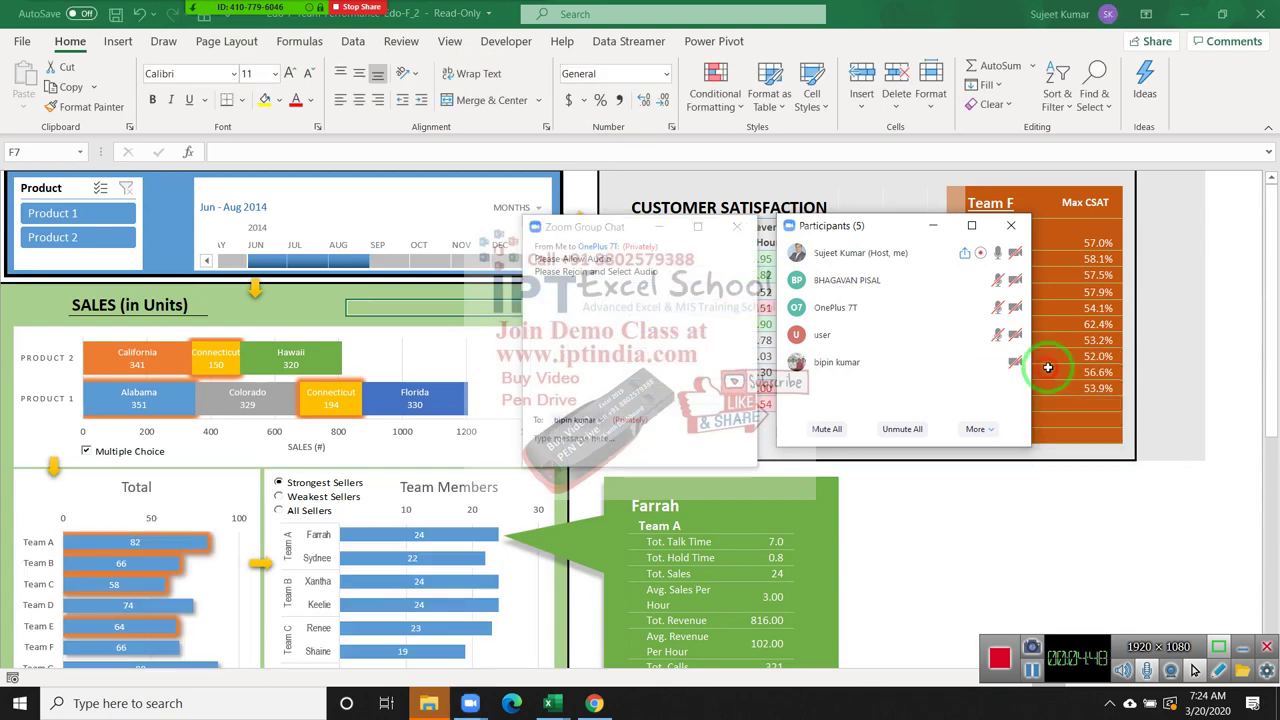
{"action": "left_click", "coordinate": [591, 432]}
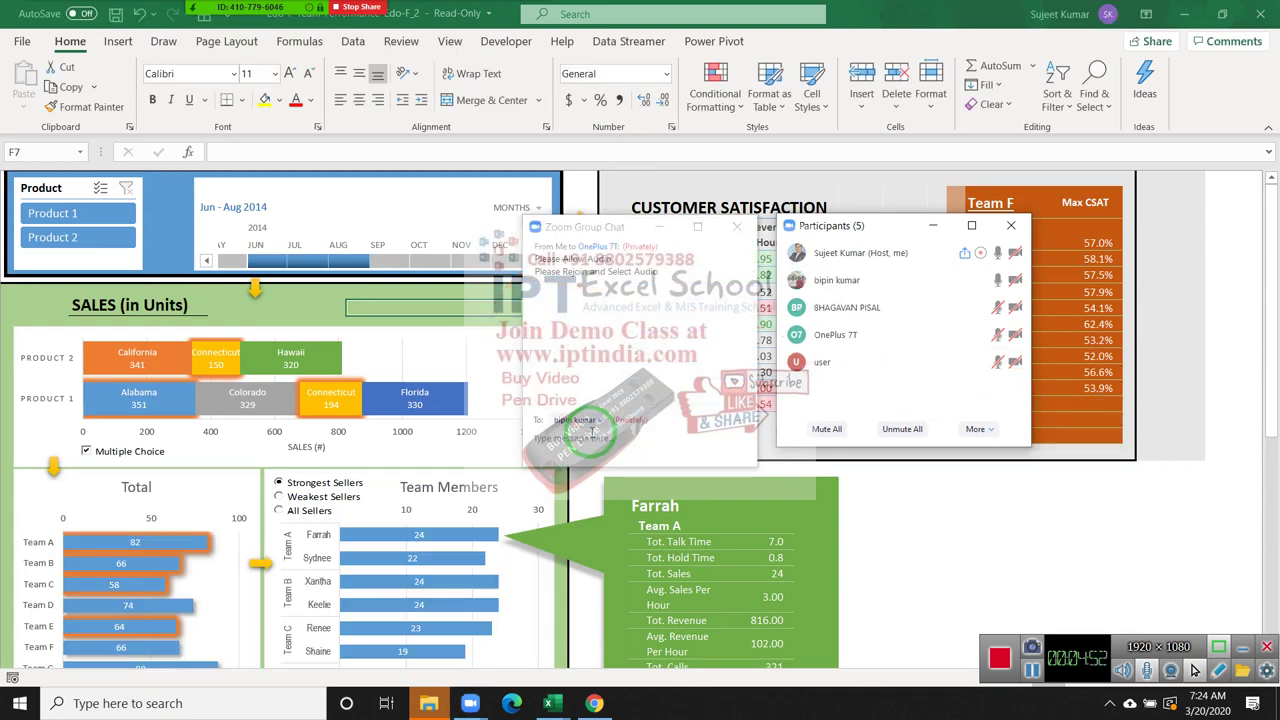
{"action": "left_click", "coordinate": [733, 237]}
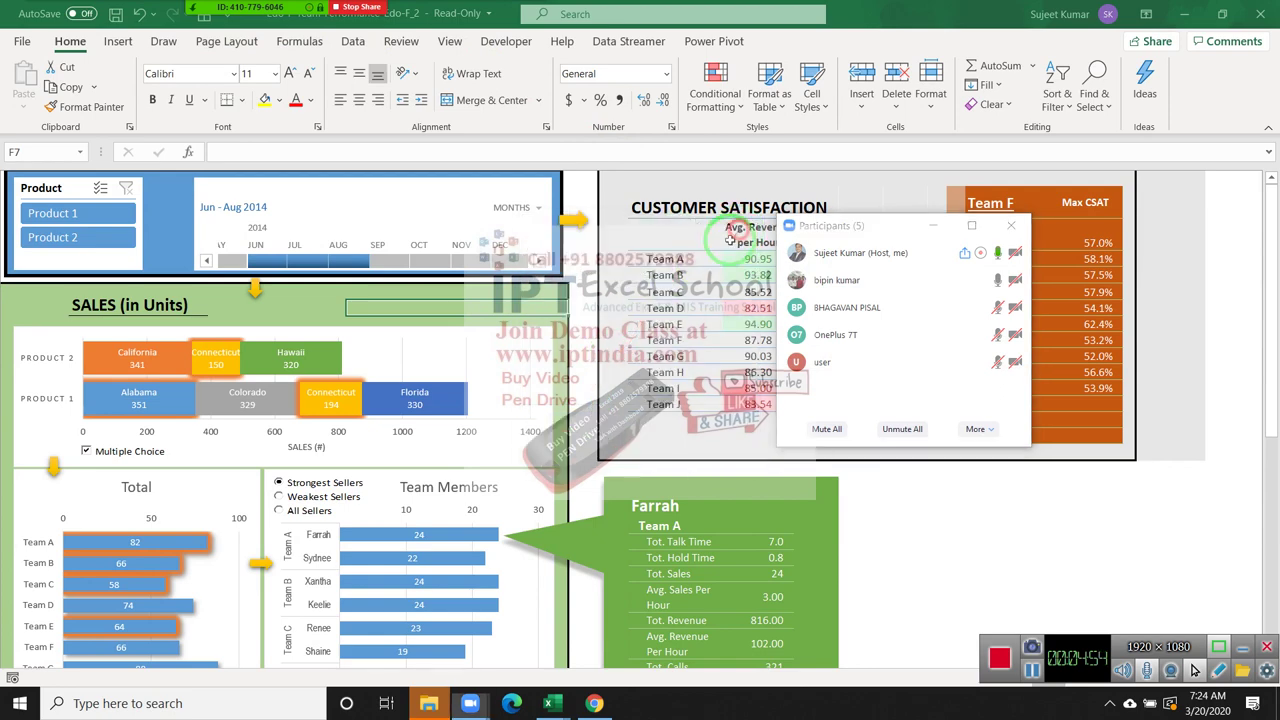
Filter the dashboard's SALES (in Units) charts to Product 2 via the slicer
{"action": "left_click", "coordinate": [445, 445]}
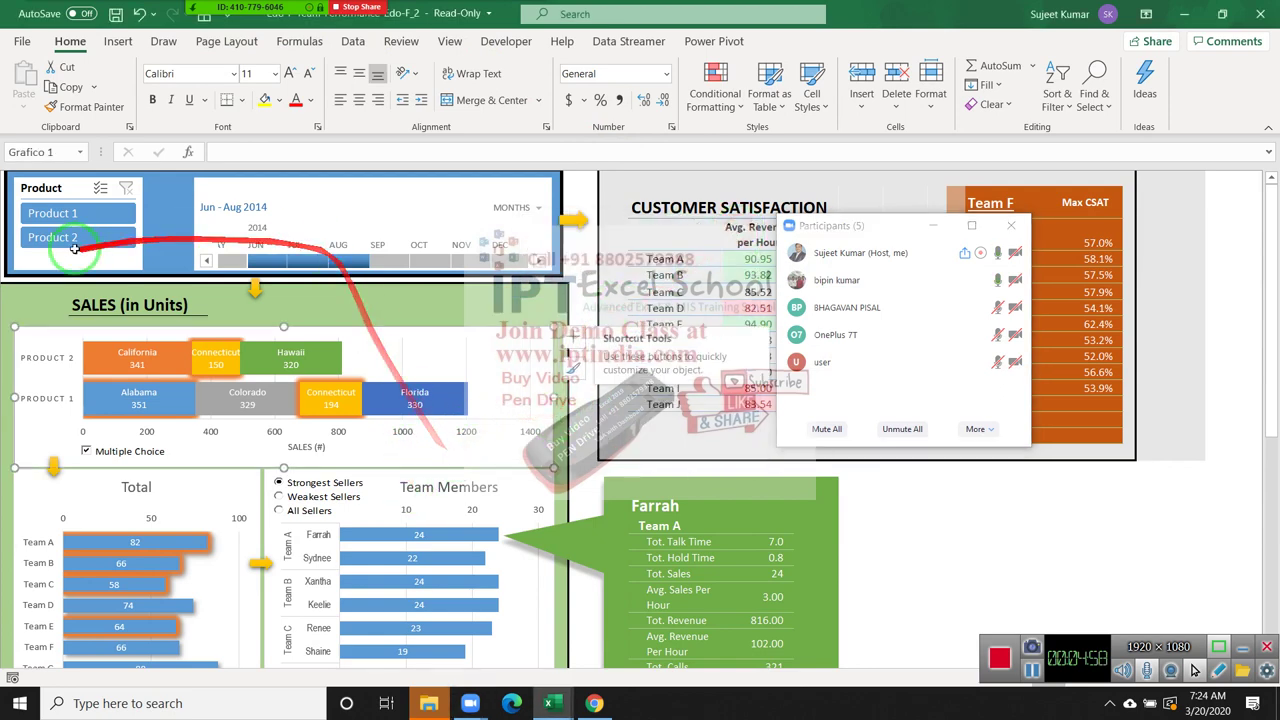
{"action": "left_click", "coordinate": [62, 245]}
{"action": "scroll", "coordinate": [150, 550], "scroll_direction": "down", "scroll_amount": 3}
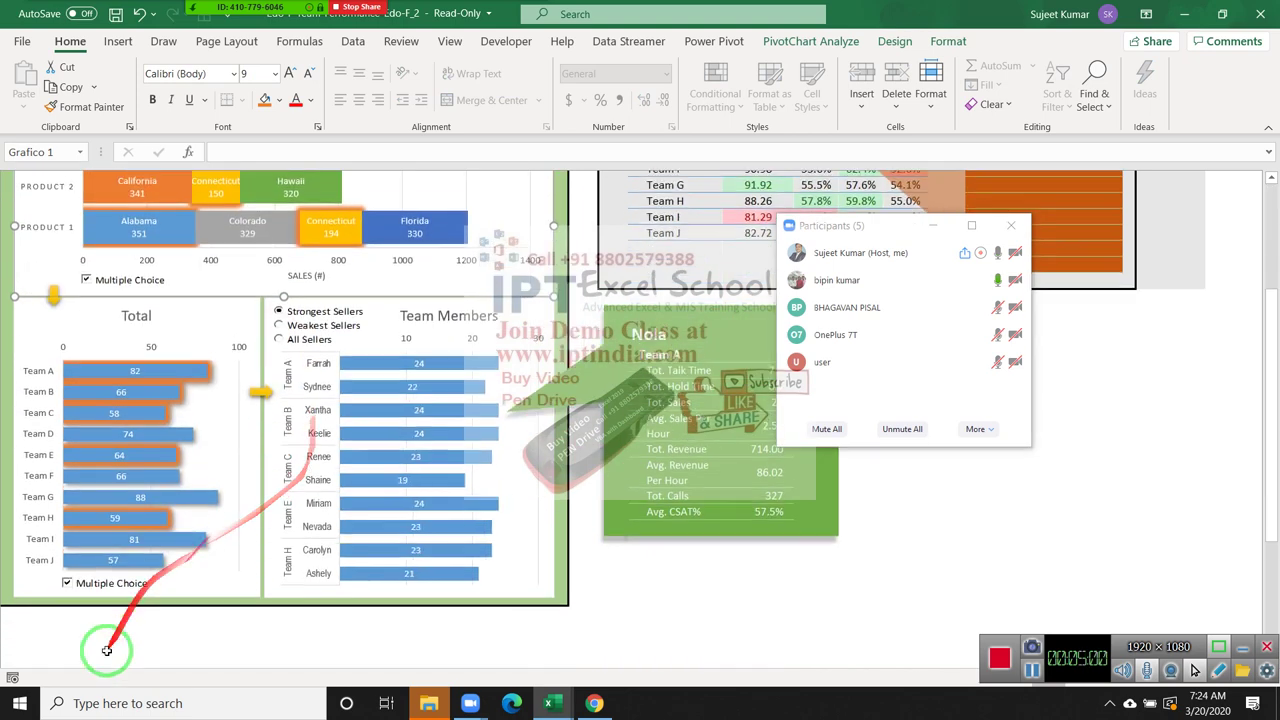
{"action": "left_click_drag", "start_coordinate": [196, 507], "coordinate": [314, 443]}
{"action": "scroll", "coordinate": [320, 440], "scroll_direction": "up", "scroll_amount": 3}
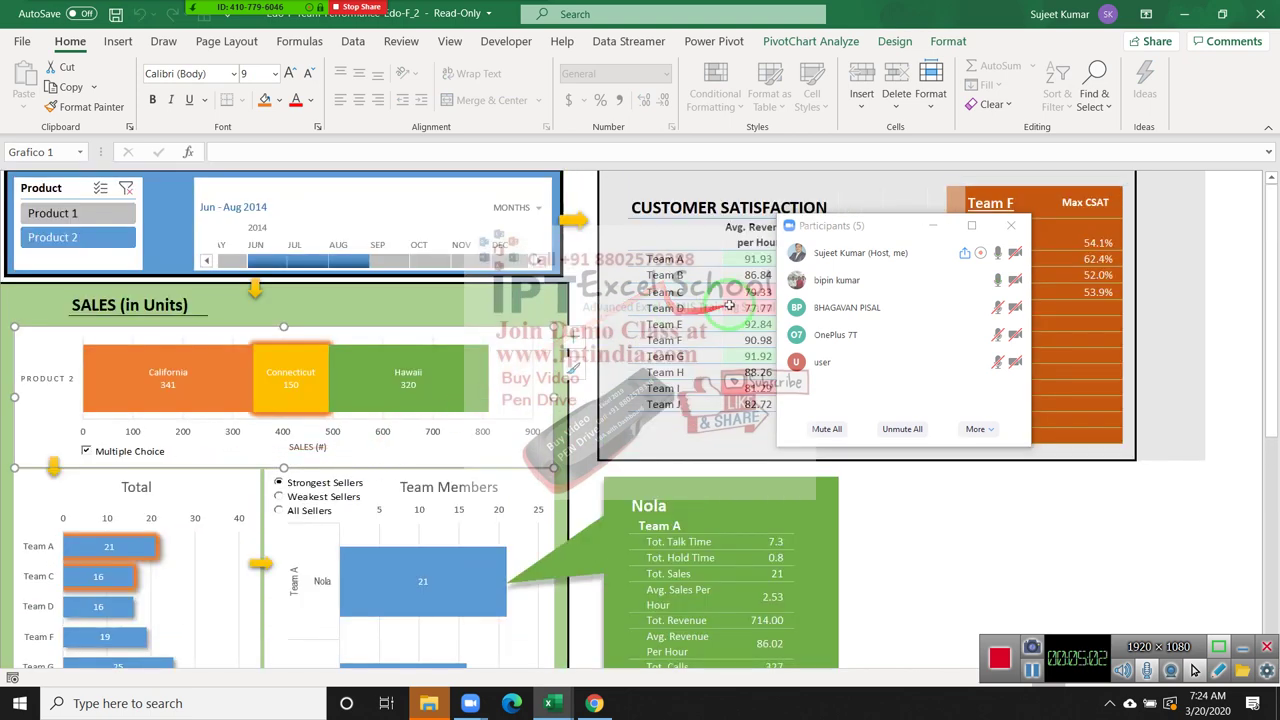
Deselect the chart, close the participants list, and revisit the workbook's File page
{"action": "left_click", "coordinate": [730, 306]}
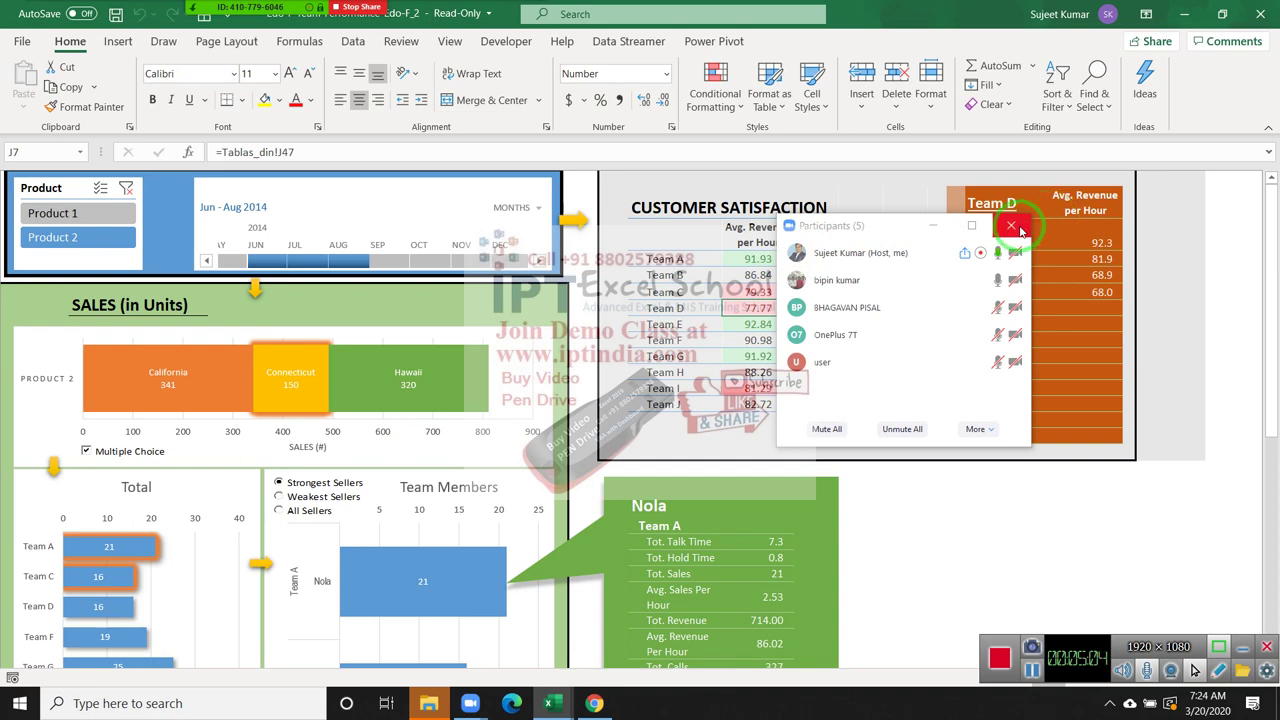
{"action": "left_click", "coordinate": [1005, 257]}
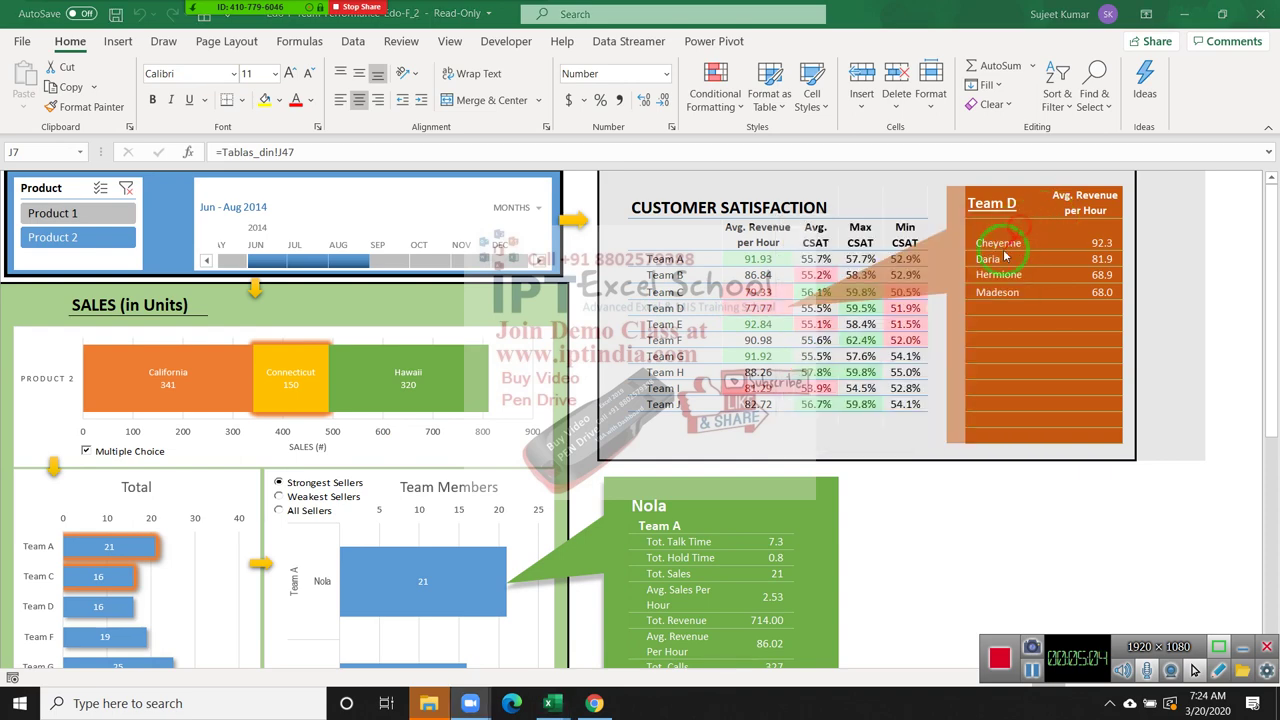
{"action": "left_click", "coordinate": [14, 42]}
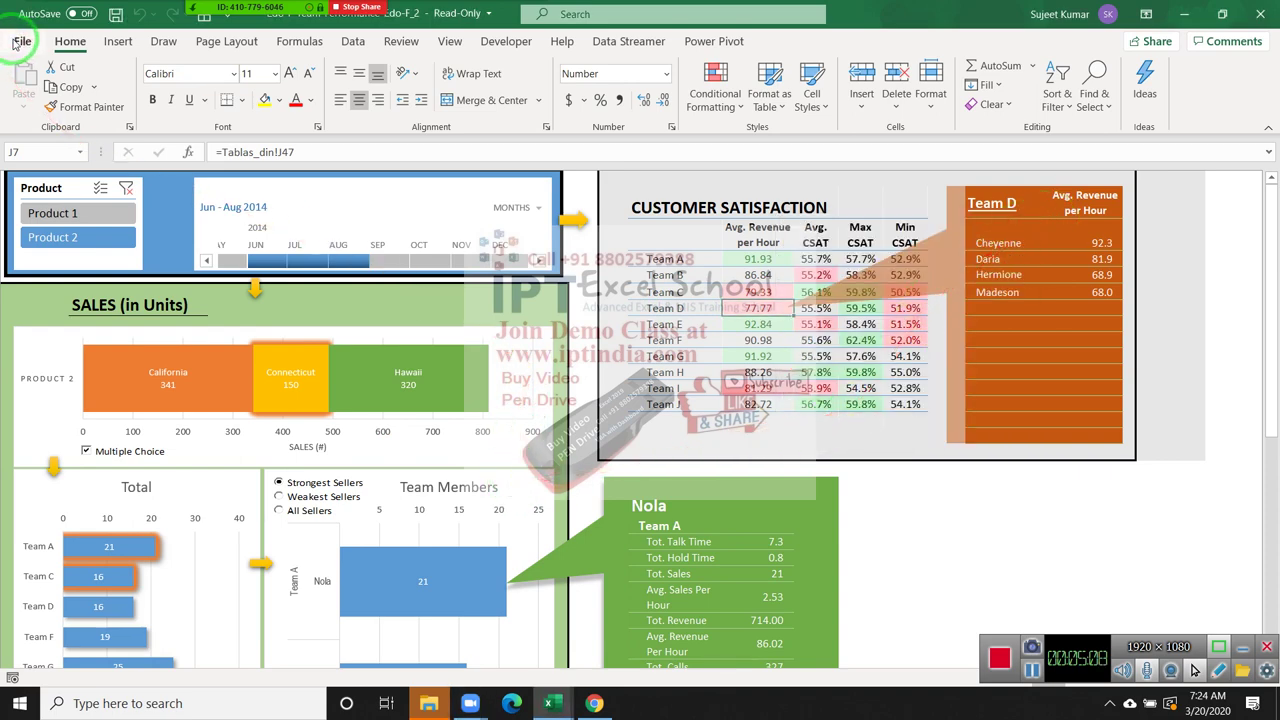
{"action": "left_click", "coordinate": [14, 42]}
{"action": "left_click", "coordinate": [20, 40]}
{"action": "left_click", "coordinate": [18, 42]}
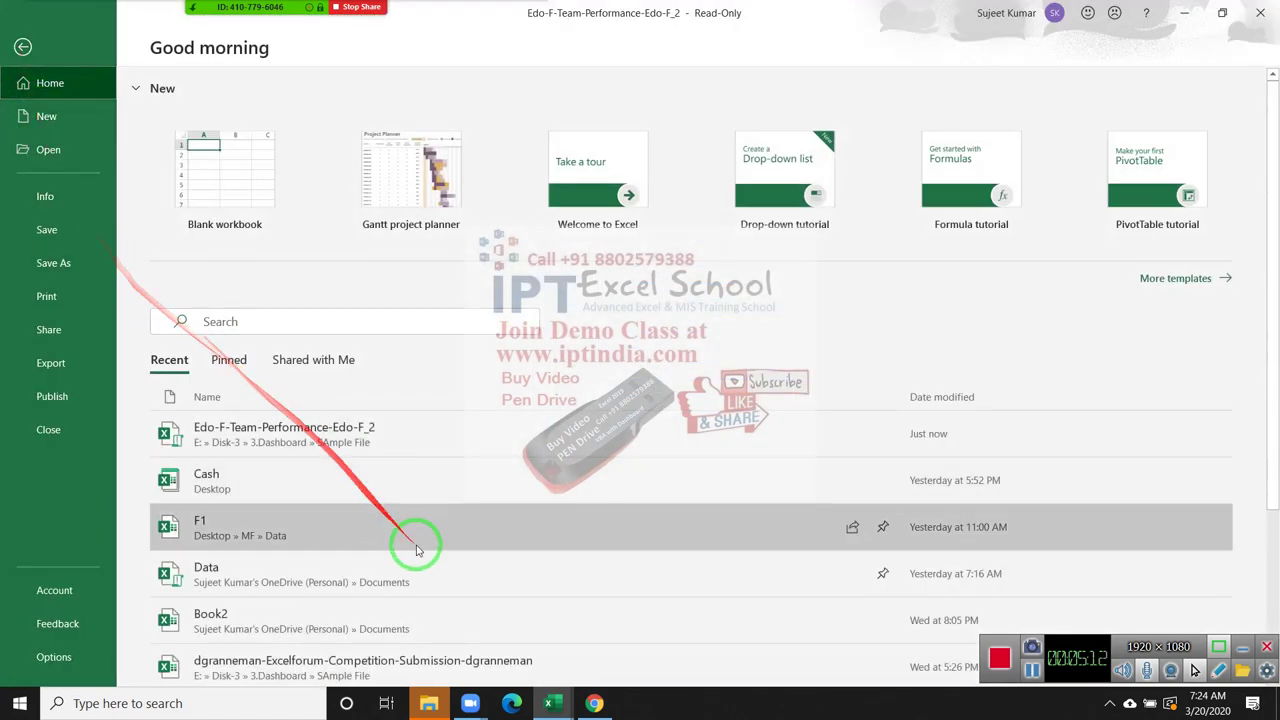
{"action": "scroll", "coordinate": [417, 549], "scroll_direction": "down", "scroll_amount": 1}
{"action": "left_click", "coordinate": [402, 612]}
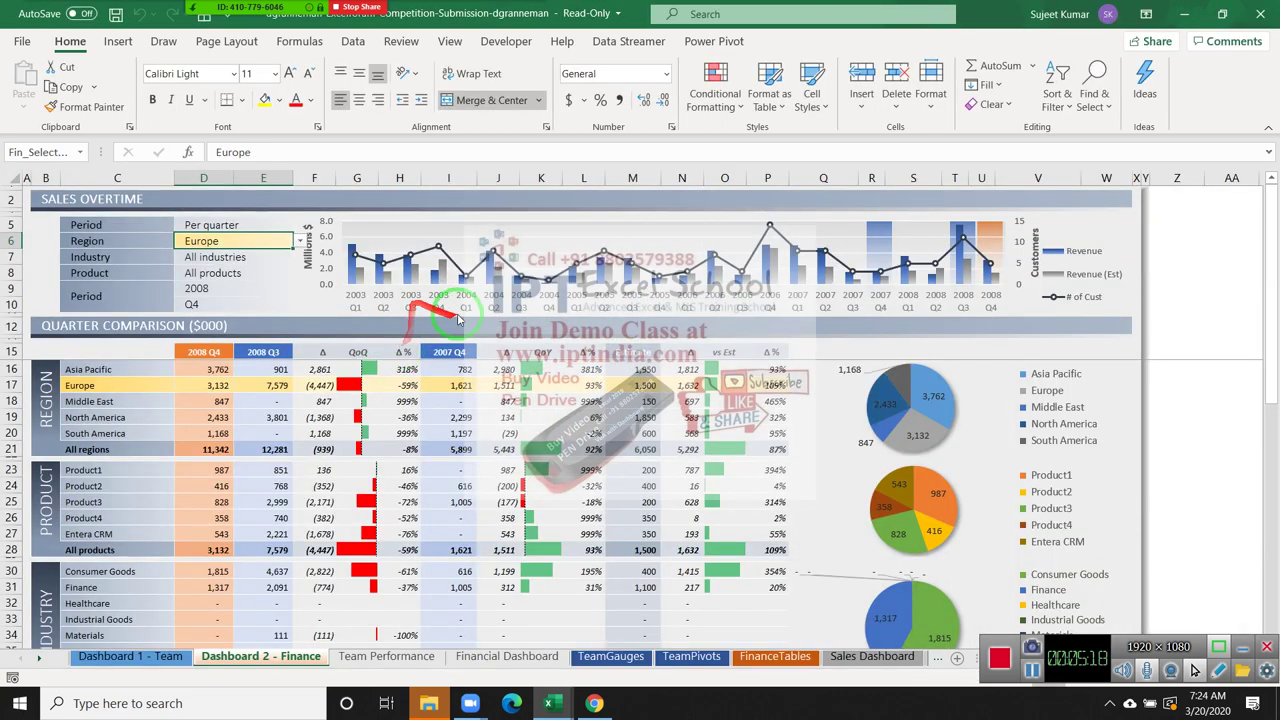
{"action": "scroll", "coordinate": [436, 400], "scroll_direction": "down", "scroll_amount": 1}
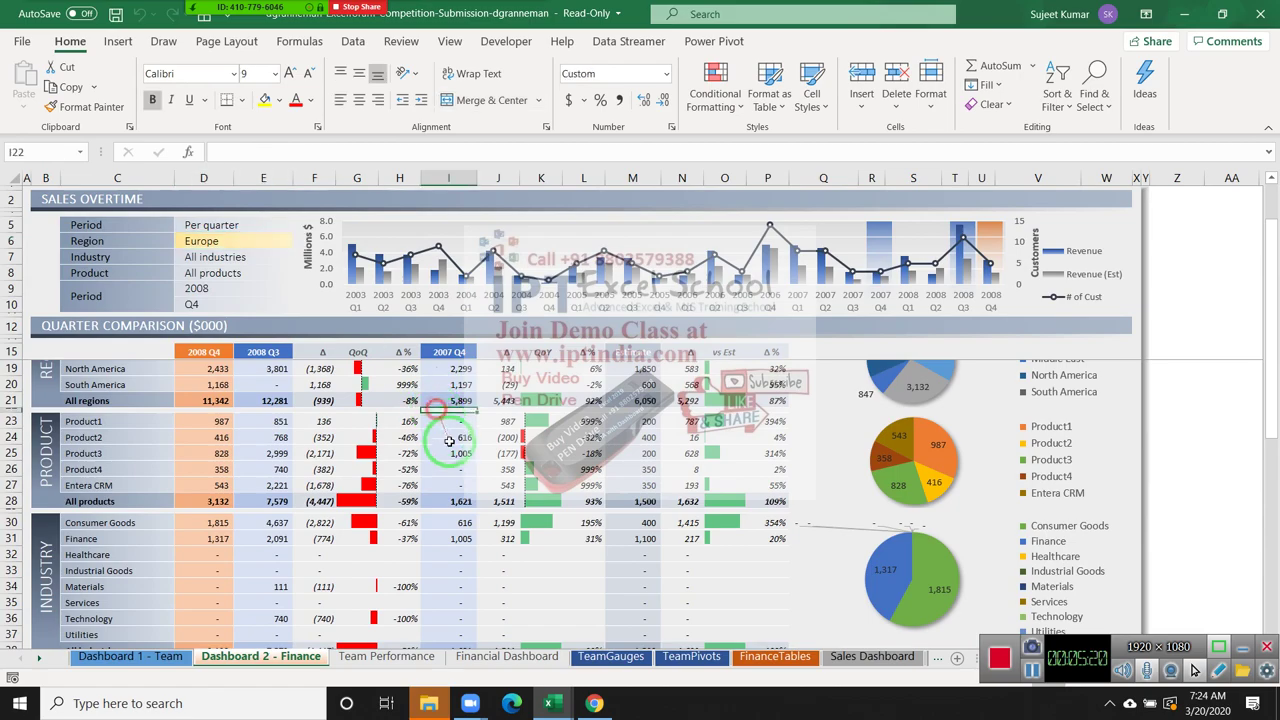
{"action": "left_click", "coordinate": [448, 453]}
{"action": "left_click", "coordinate": [420, 660]}
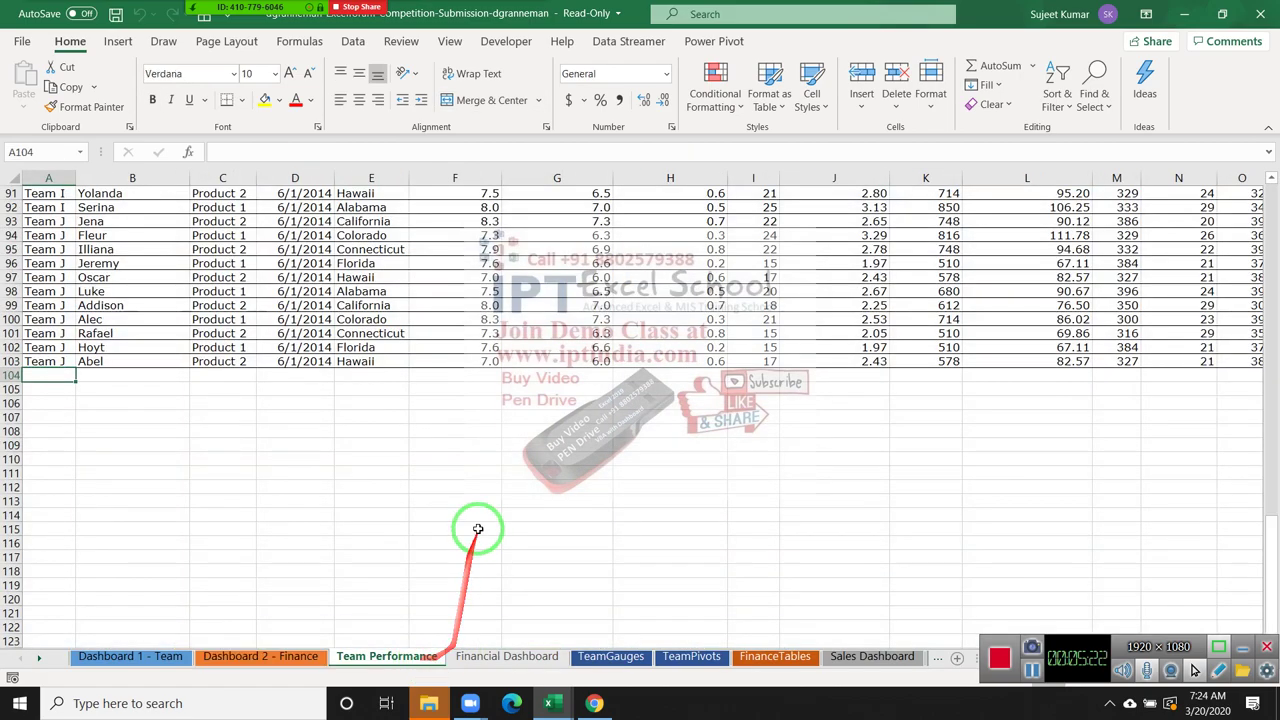
{"action": "scroll", "coordinate": [471, 520], "scroll_direction": "up", "scroll_amount": 15}
{"action": "scroll", "coordinate": [471, 510], "scroll_direction": "up", "scroll_amount": 9}
{"action": "scroll", "coordinate": [460, 530], "scroll_direction": "up", "scroll_amount": 3}
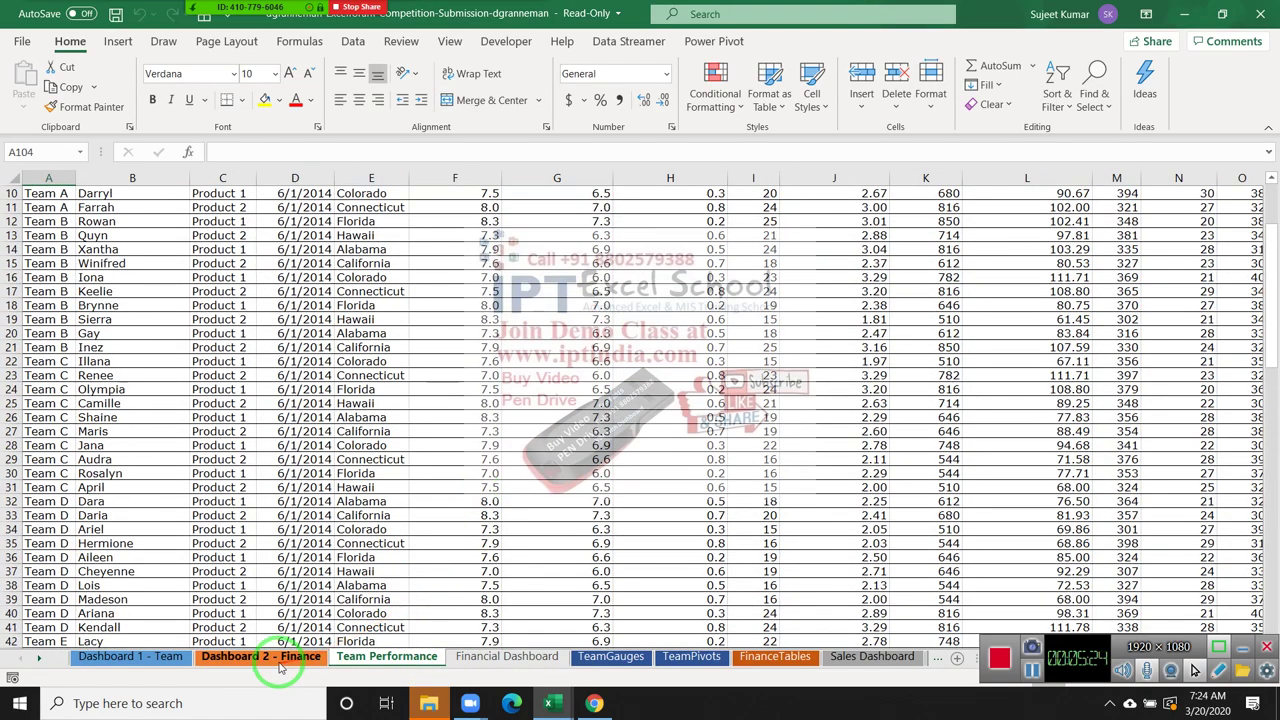
{"action": "left_click", "coordinate": [280, 657]}
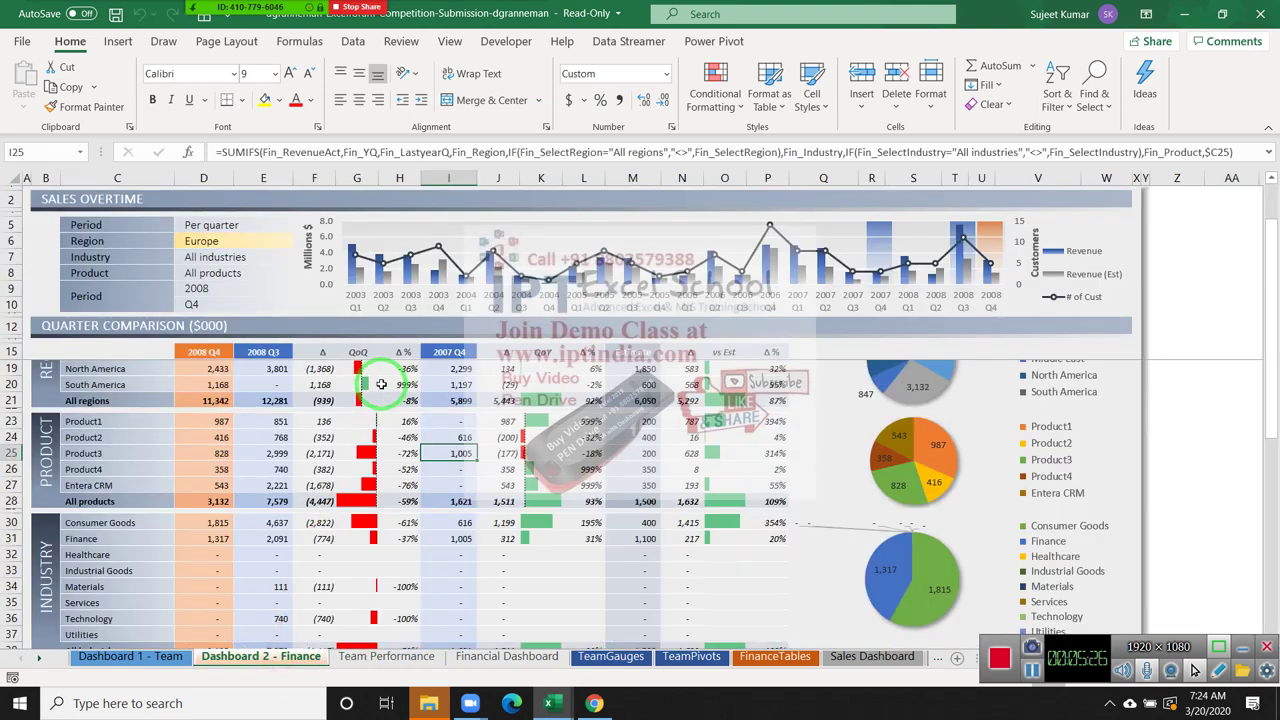
{"action": "scroll", "coordinate": [381, 377], "scroll_direction": "up", "scroll_amount": 1}
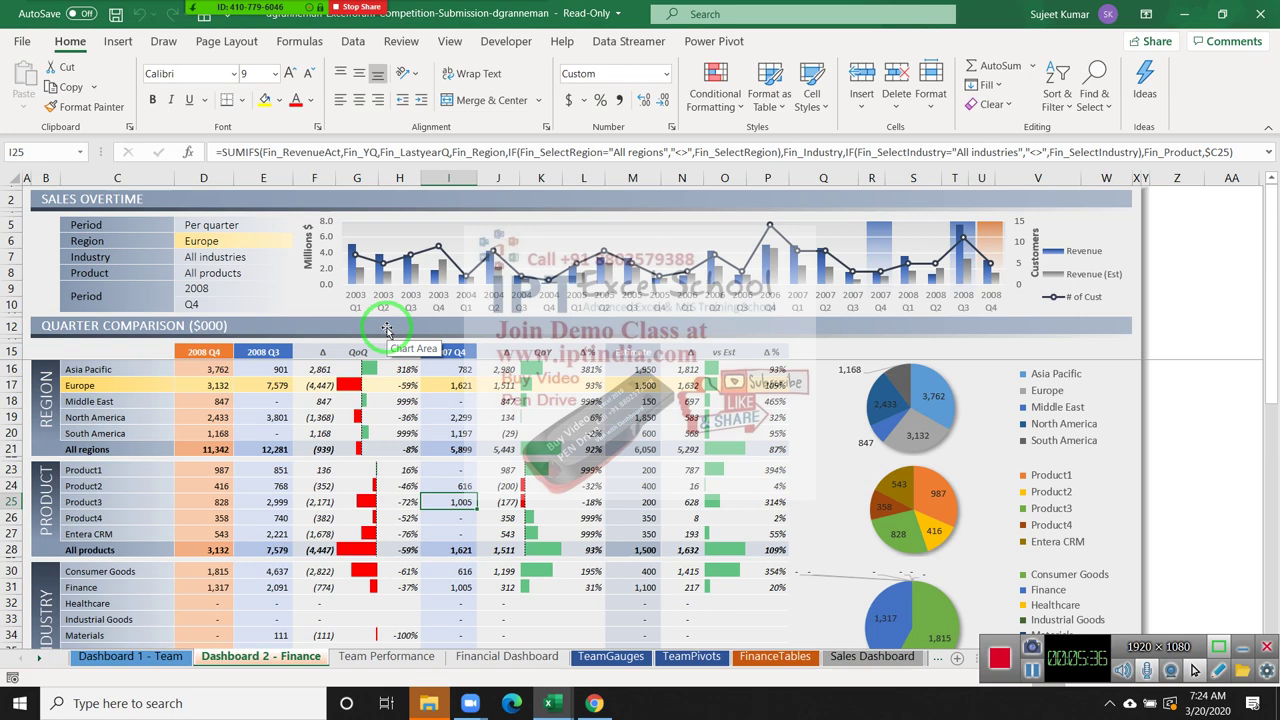
{"action": "left_click", "coordinate": [272, 153]}
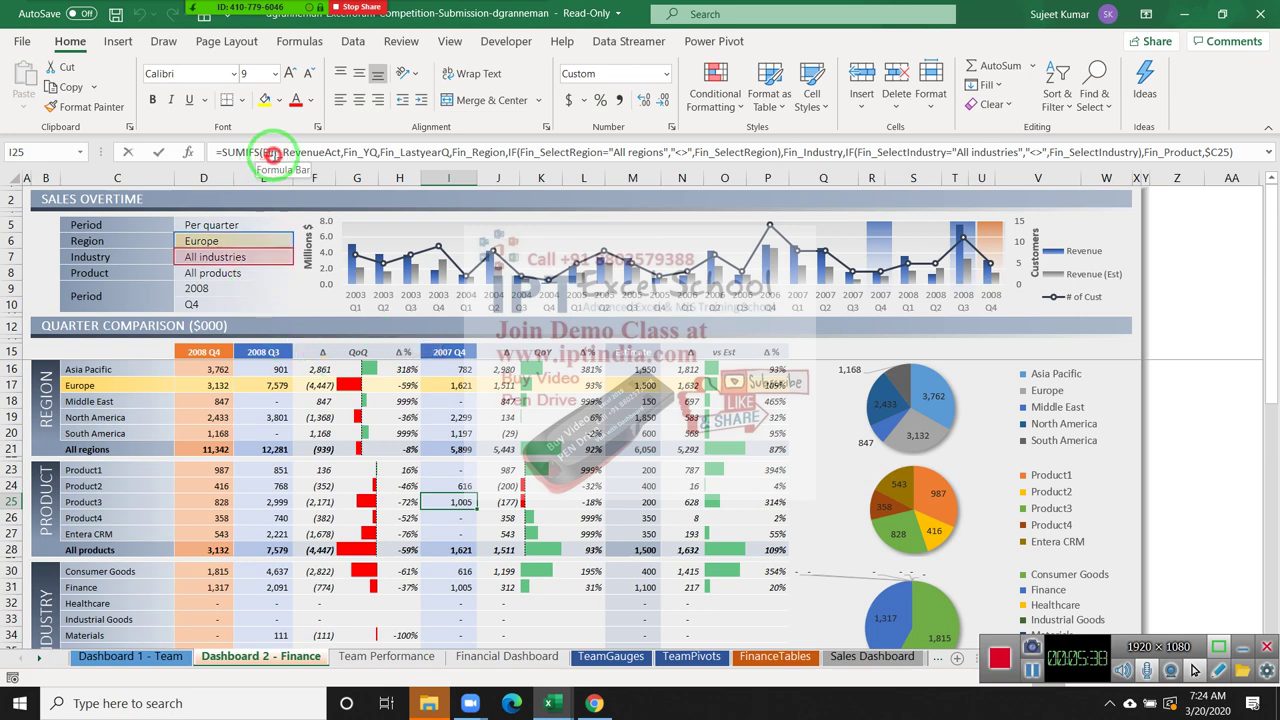
{"action": "left_click", "coordinate": [1078, 152]}
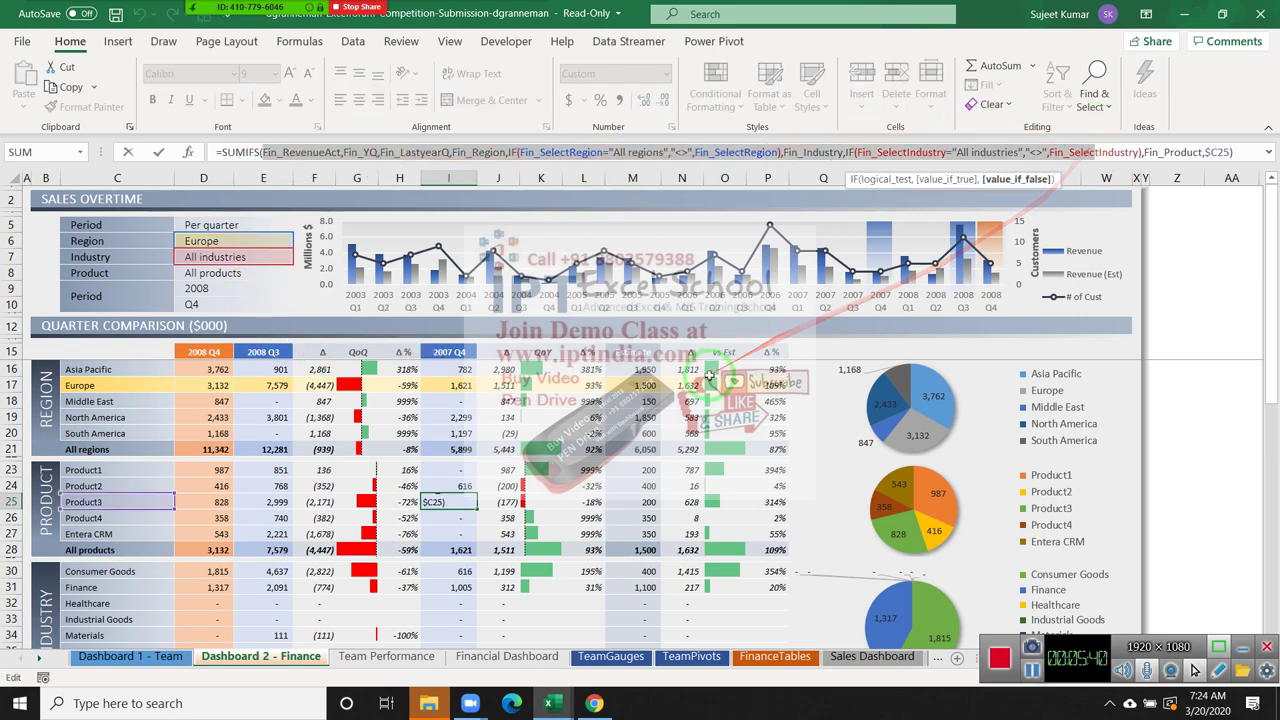
{"action": "key", "text": "Escape"}
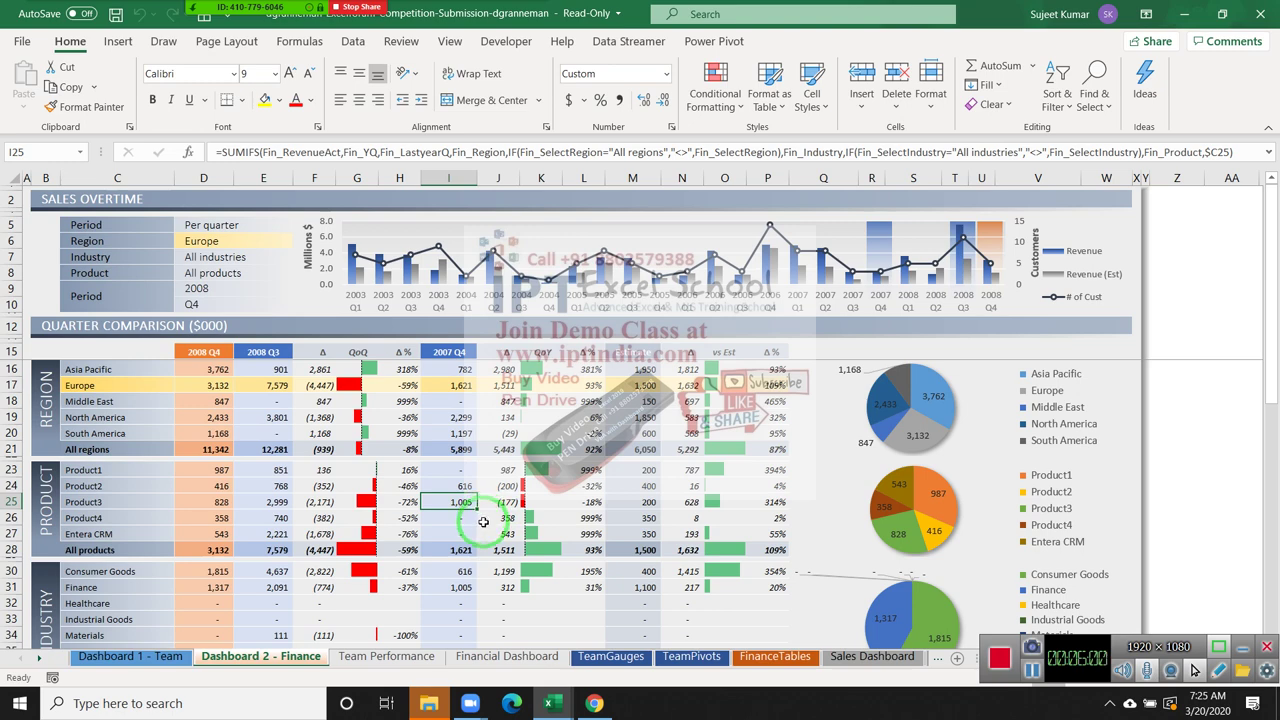
{"action": "mouse_move", "coordinate": [278, 402]}
{"action": "left_mouse_down"}
{"action": "mouse_move", "coordinate": [270, 446]}
{"action": "mouse_move", "coordinate": [690, 528]}
{"action": "left_mouse_up"}
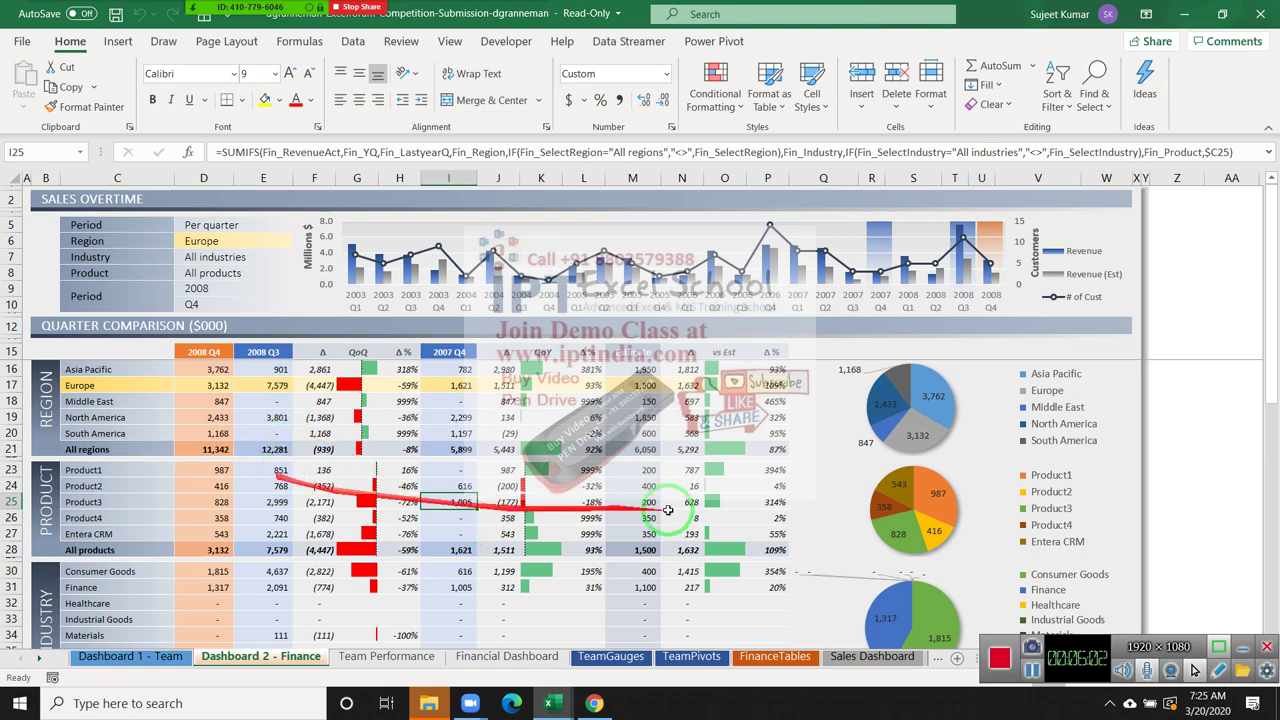
{"action": "left_click_drag", "start_coordinate": [860, 368], "coordinate": [330, 455]}
{"action": "mouse_move", "coordinate": [240, 413]}
{"action": "left_mouse_down"}
{"action": "mouse_move", "coordinate": [1060, 490]}
{"action": "mouse_move", "coordinate": [930, 420]}
{"action": "mouse_move", "coordinate": [957, 614]}
{"action": "mouse_move", "coordinate": [671, 586]}
{"action": "mouse_move", "coordinate": [452, 587]}
{"action": "mouse_move", "coordinate": [318, 657]}
{"action": "left_mouse_up"}
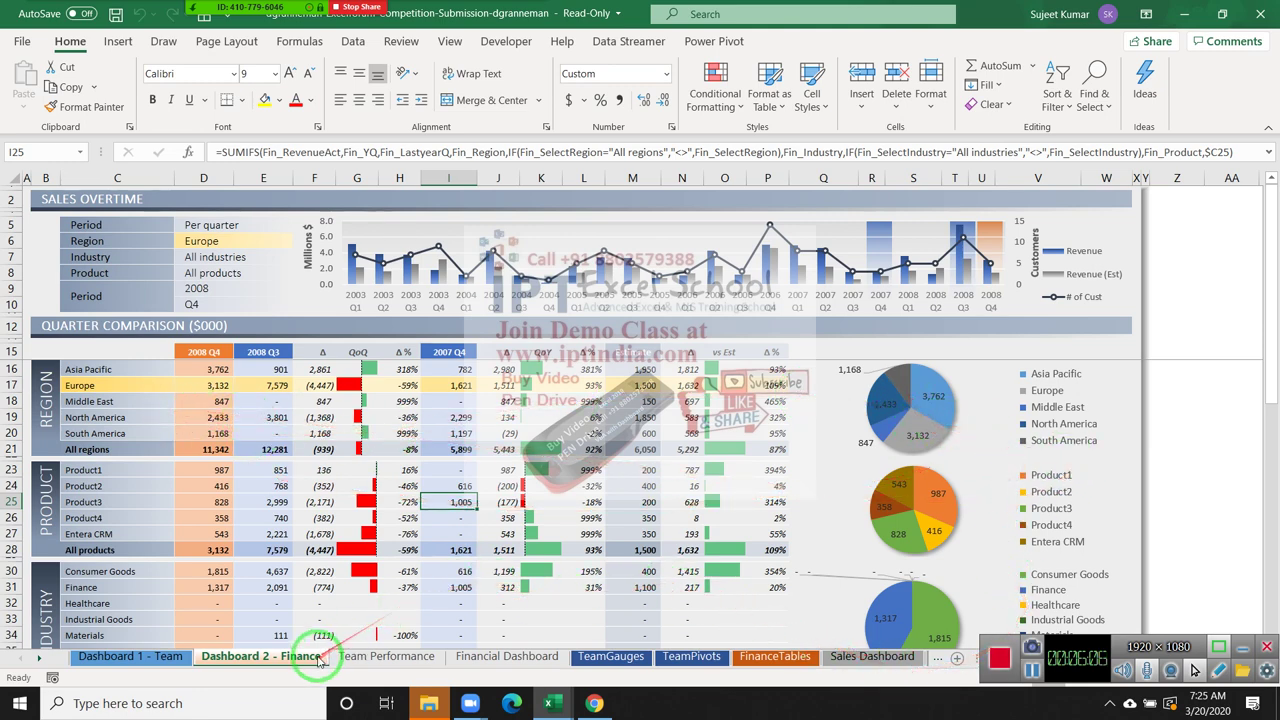
Copy the Dashboard 2 - Finance sheet to (new book) via Move or Copy with Create a copy ticked
{"action": "right_click", "coordinate": [318, 657]}
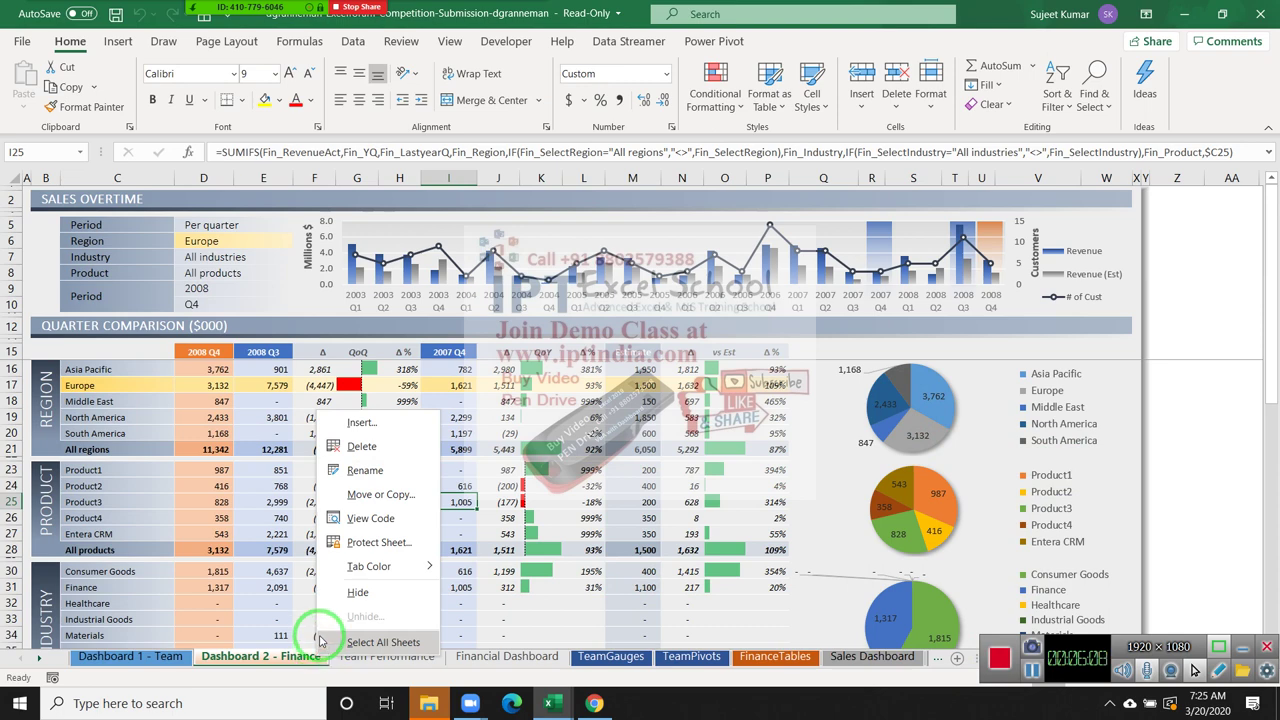
{"action": "right_click", "coordinate": [284, 654]}
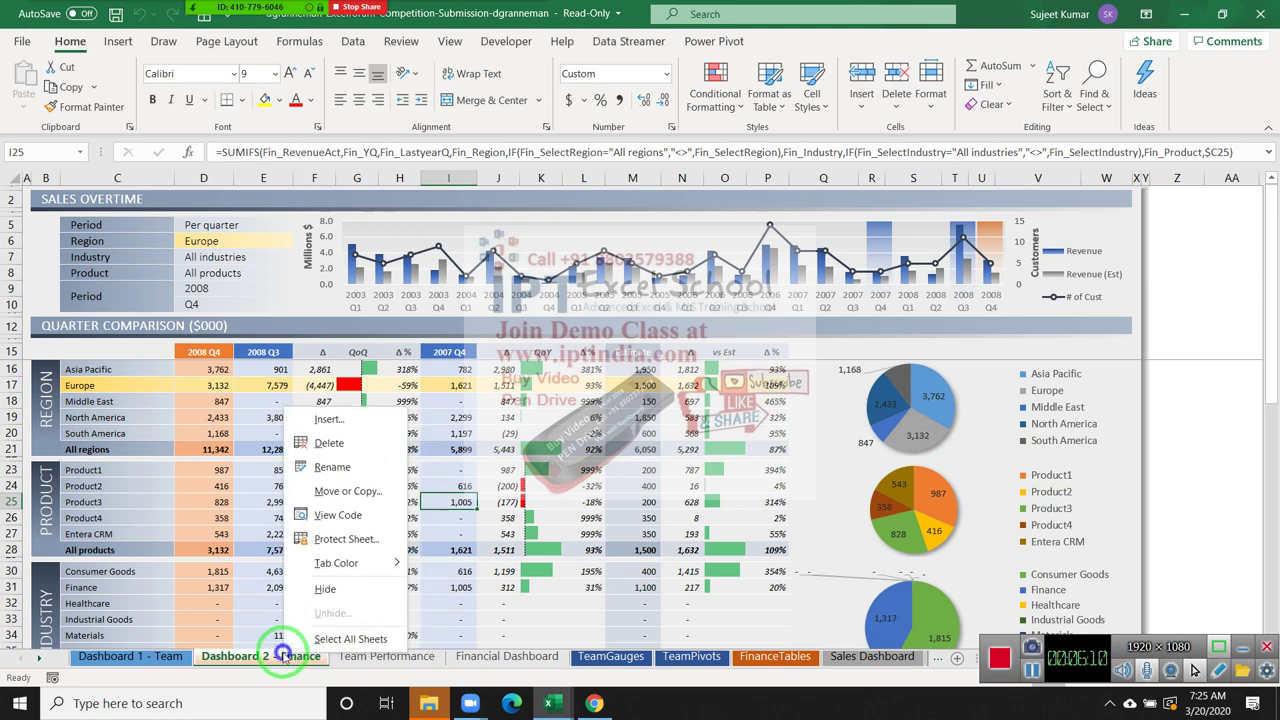
{"action": "left_click", "coordinate": [321, 500]}
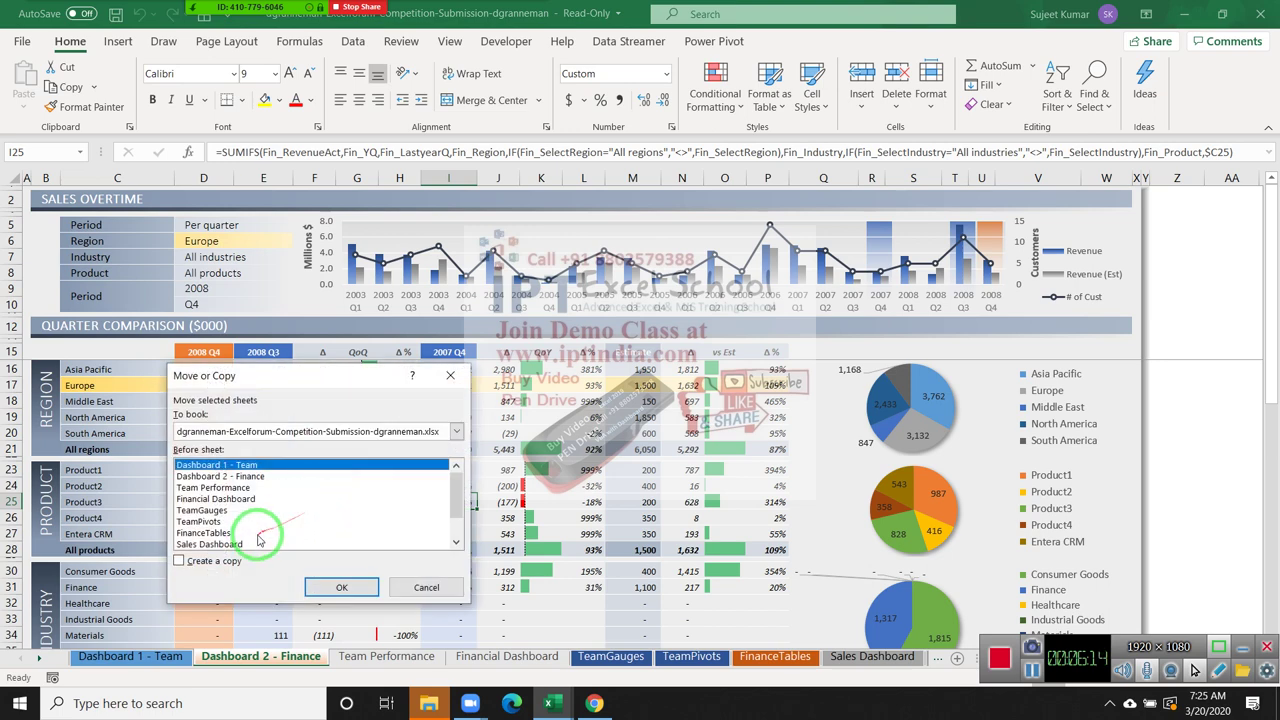
{"action": "left_click", "coordinate": [218, 562]}
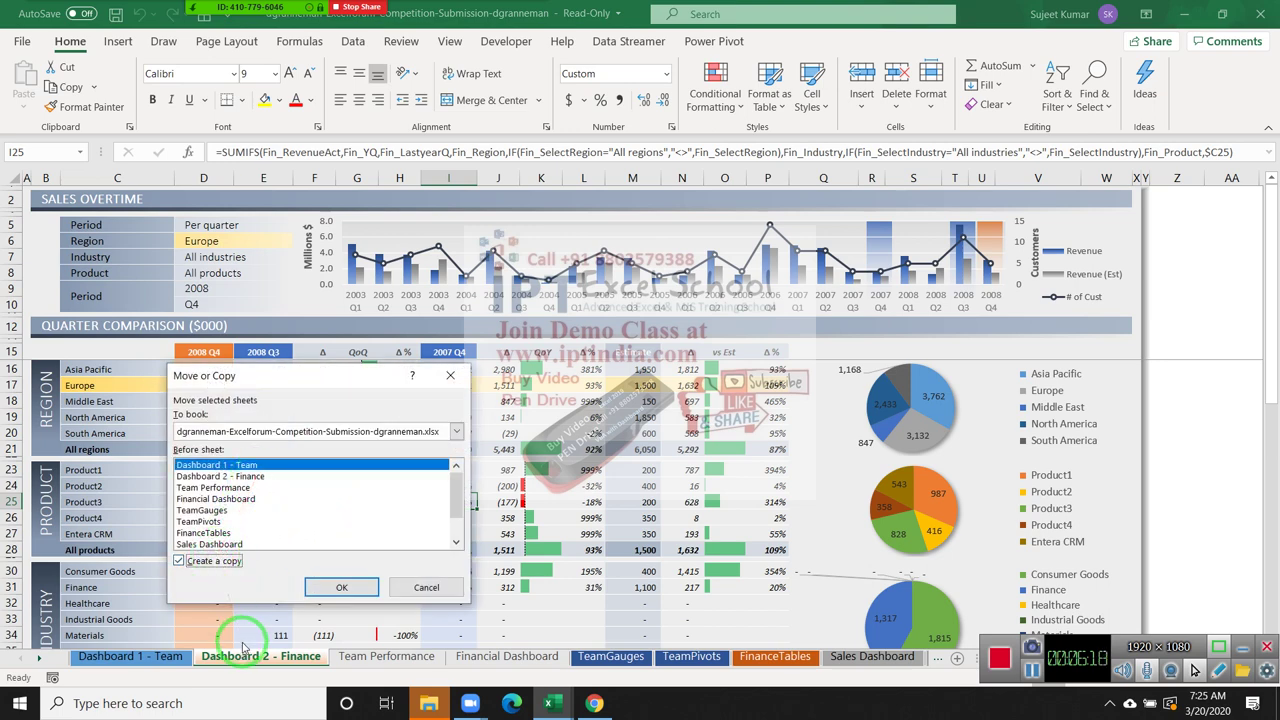
{"action": "left_click", "coordinate": [283, 437]}
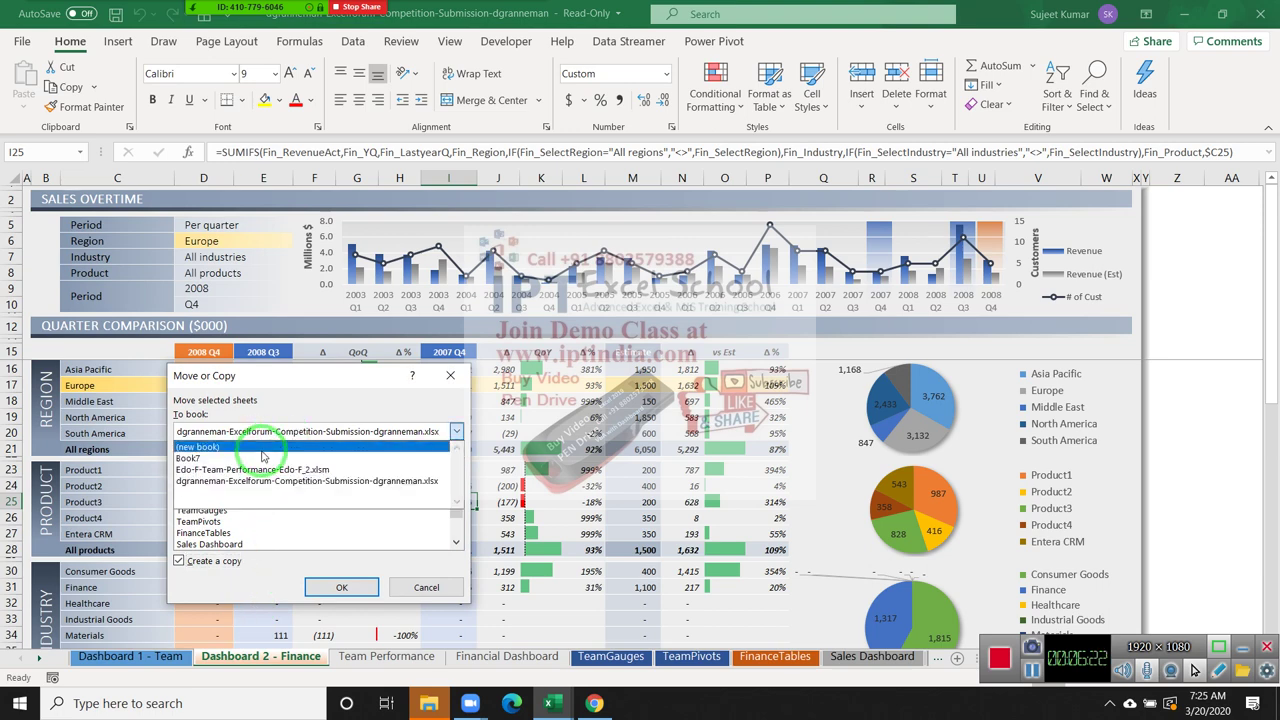
{"action": "left_click", "coordinate": [261, 449]}
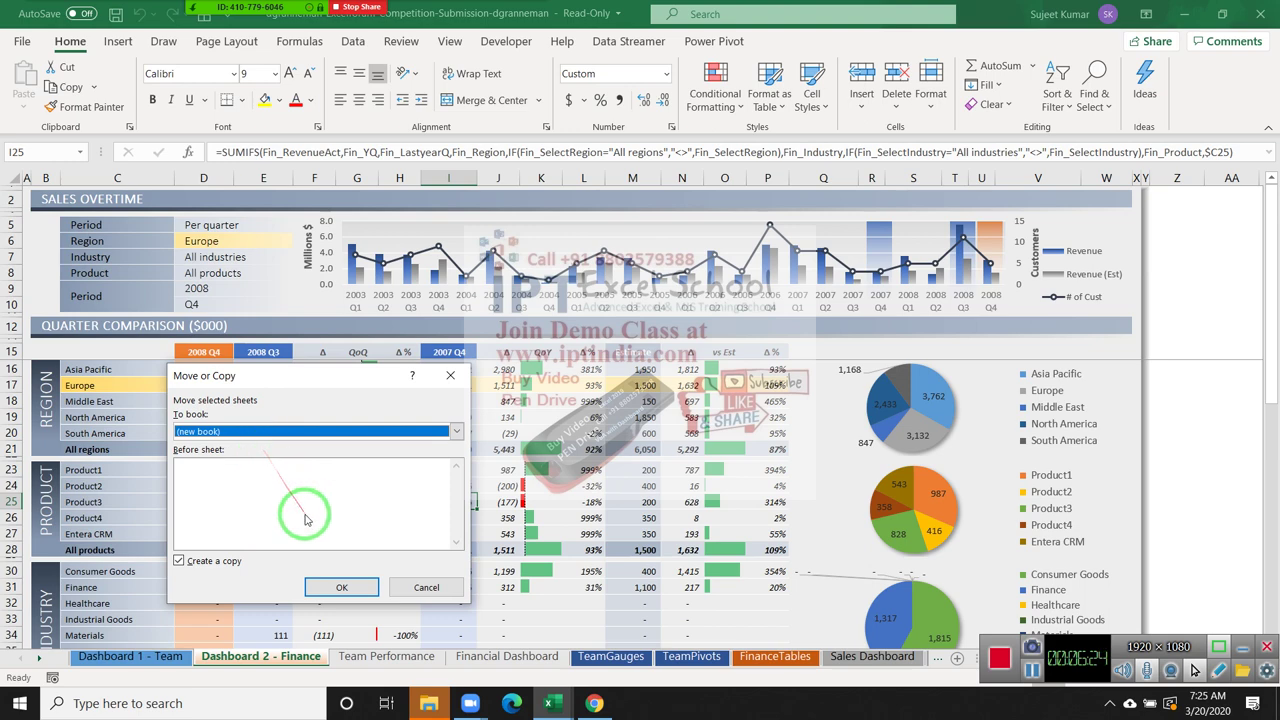
{"action": "left_click", "coordinate": [343, 587]}
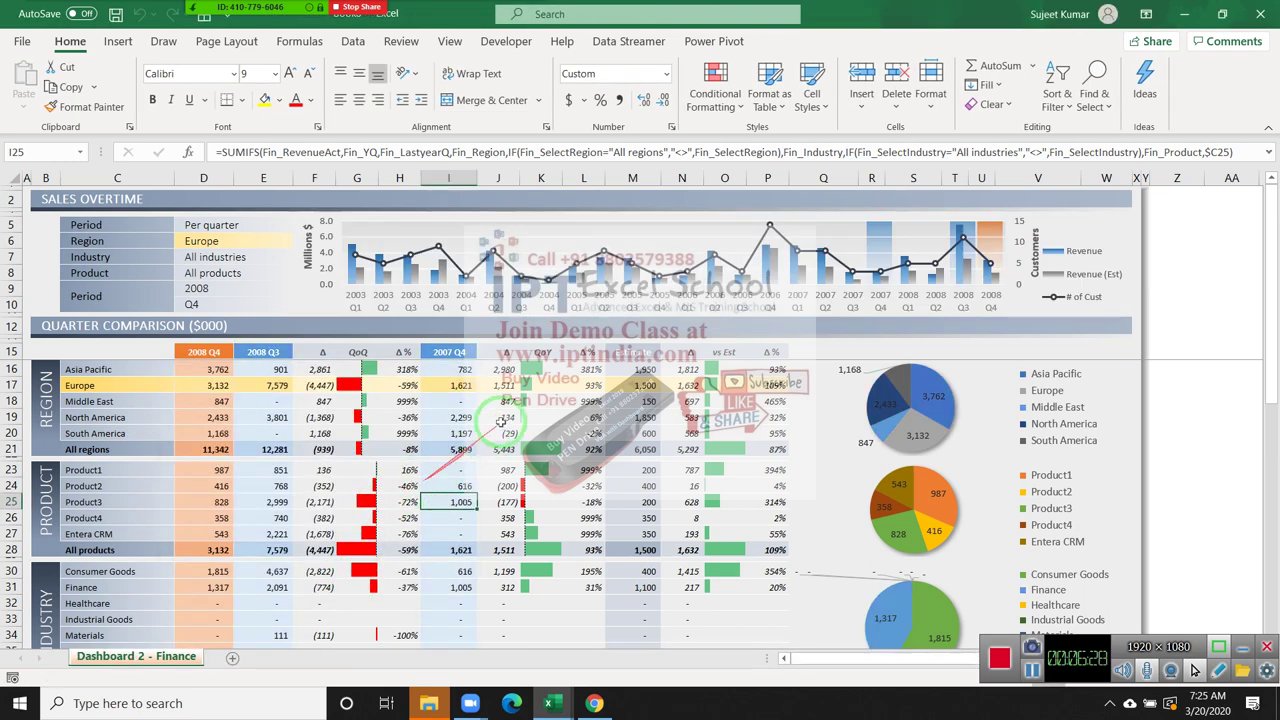
Inspect the formulas in F20, E18 and the Fin_CurrentQ SUMIFS in M19
{"action": "left_click", "coordinate": [314, 433]}
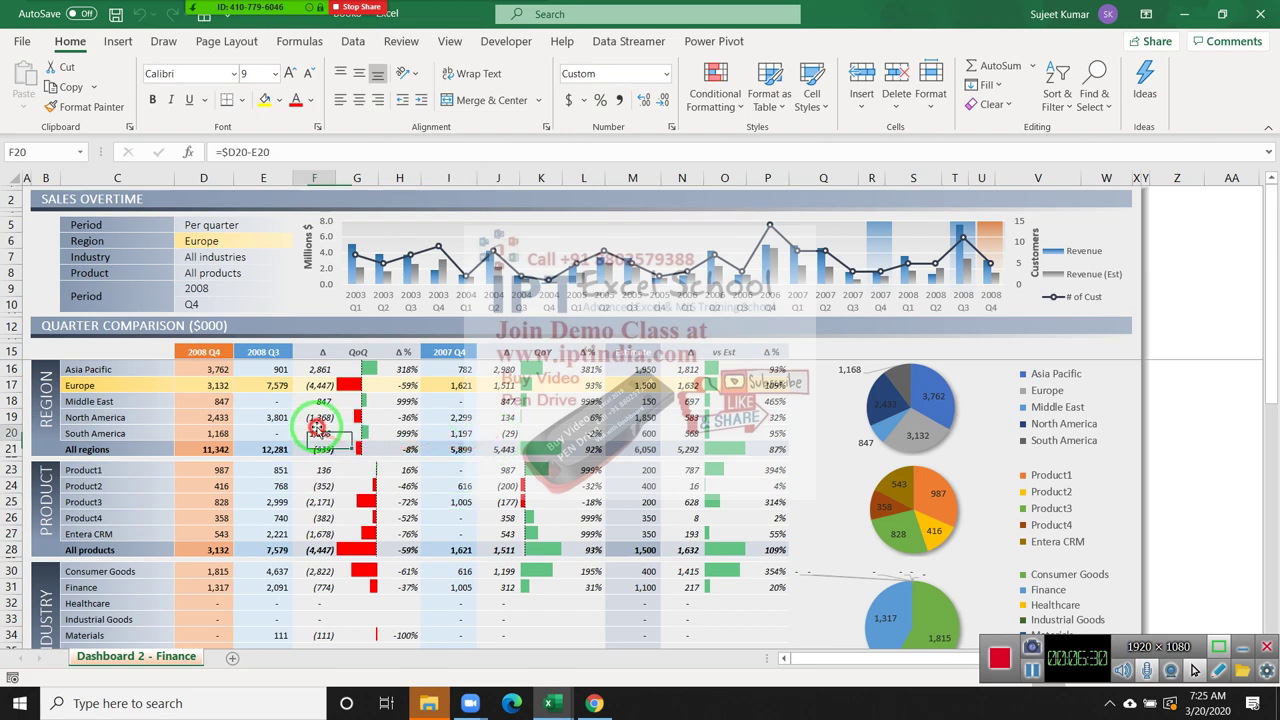
{"action": "left_click", "coordinate": [270, 401]}
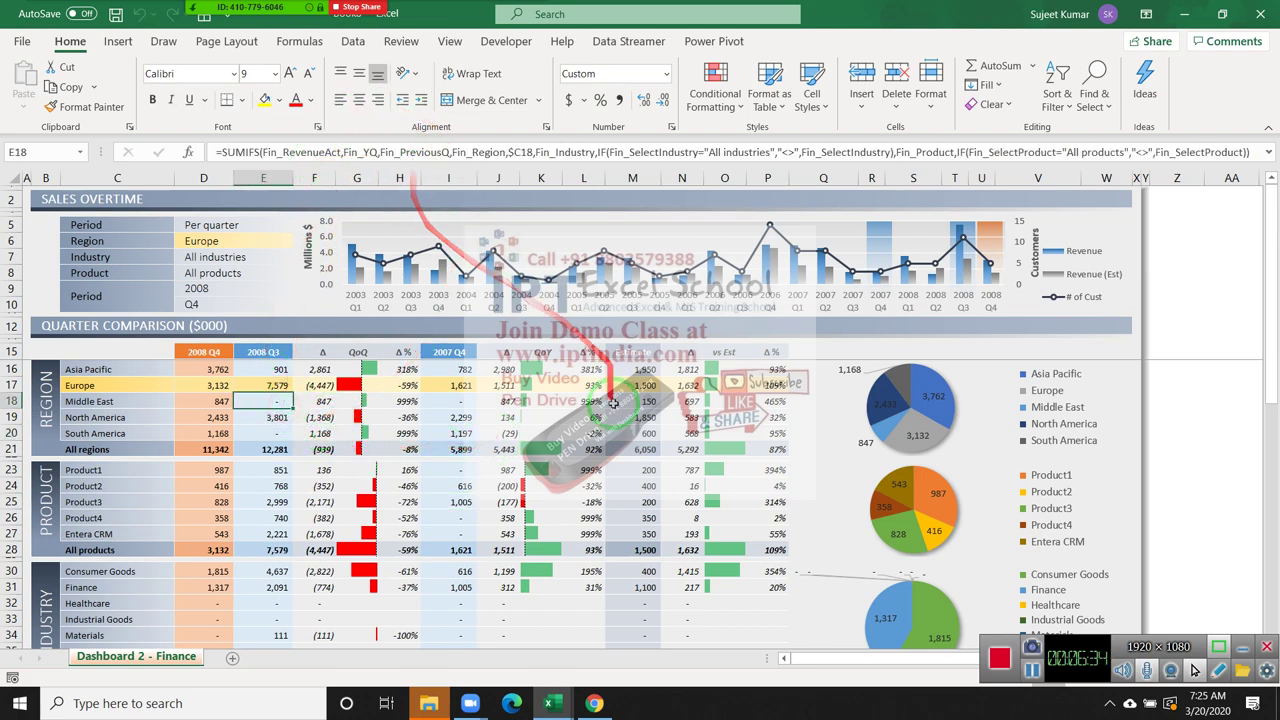
{"action": "scroll", "coordinate": [623, 462], "scroll_direction": "down", "scroll_amount": 5}
{"action": "scroll", "coordinate": [623, 462], "scroll_direction": "up", "scroll_amount": 5}
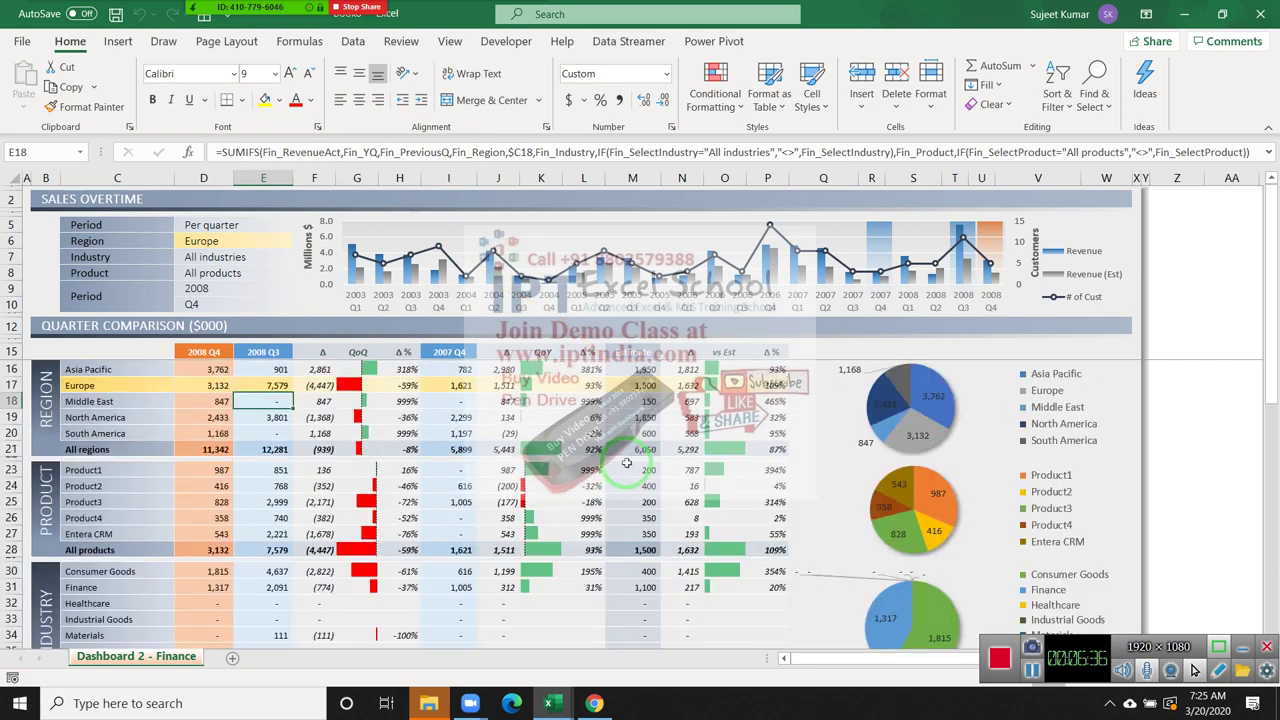
{"action": "left_click", "coordinate": [590, 417]}
{"action": "left_click", "coordinate": [632, 417]}
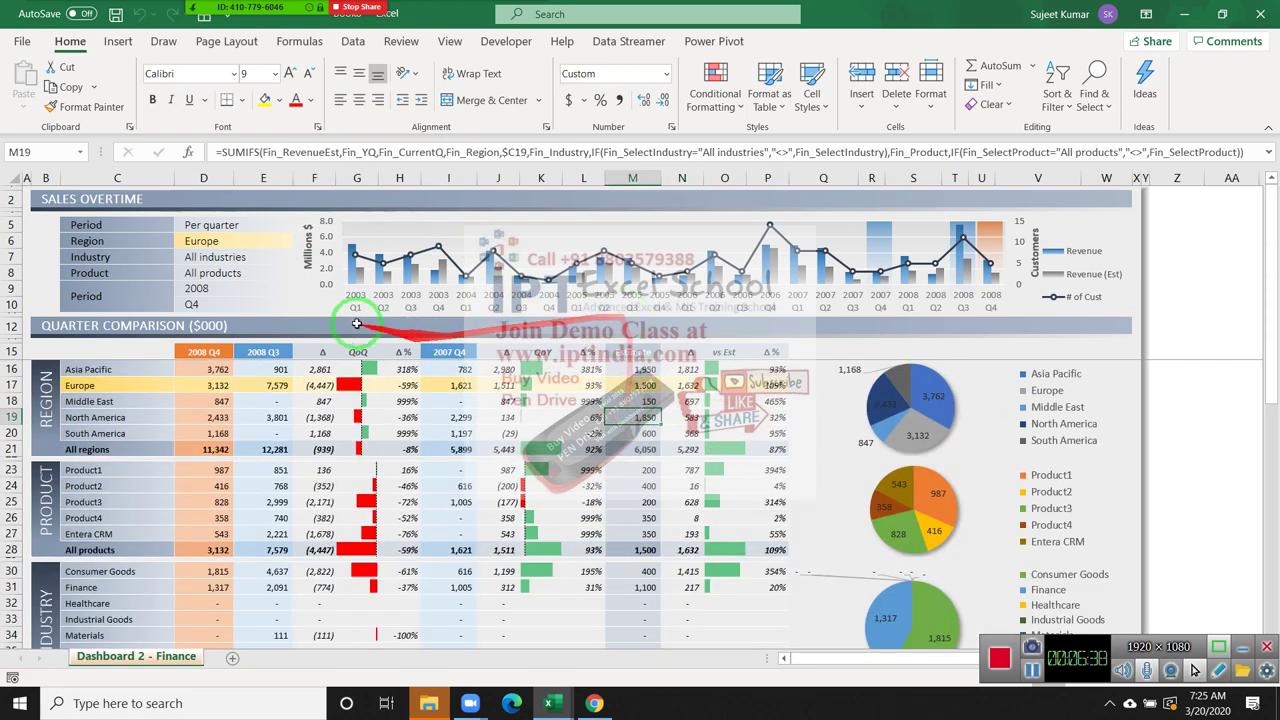
Select every cell on the sheet with the Select All corner and copy it
{"action": "left_click_drag", "start_coordinate": [118, 201], "coordinate": [31, 195]}
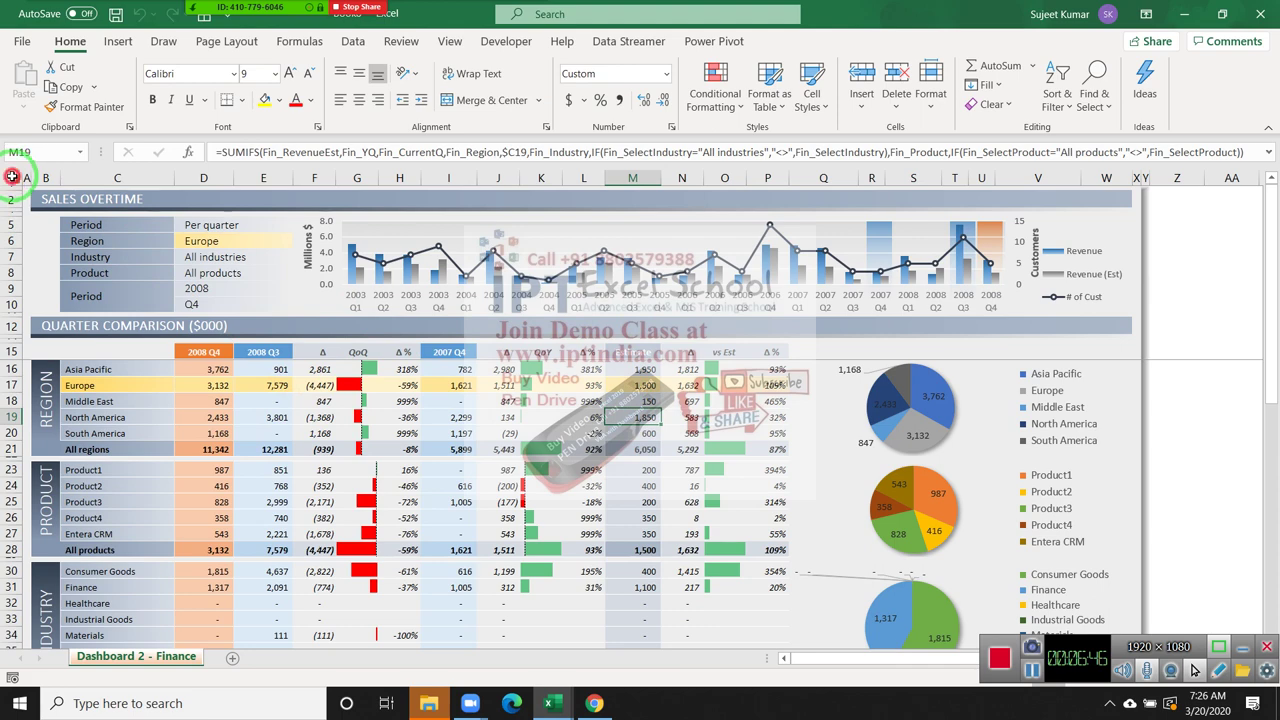
{"action": "left_click", "coordinate": [12, 177]}
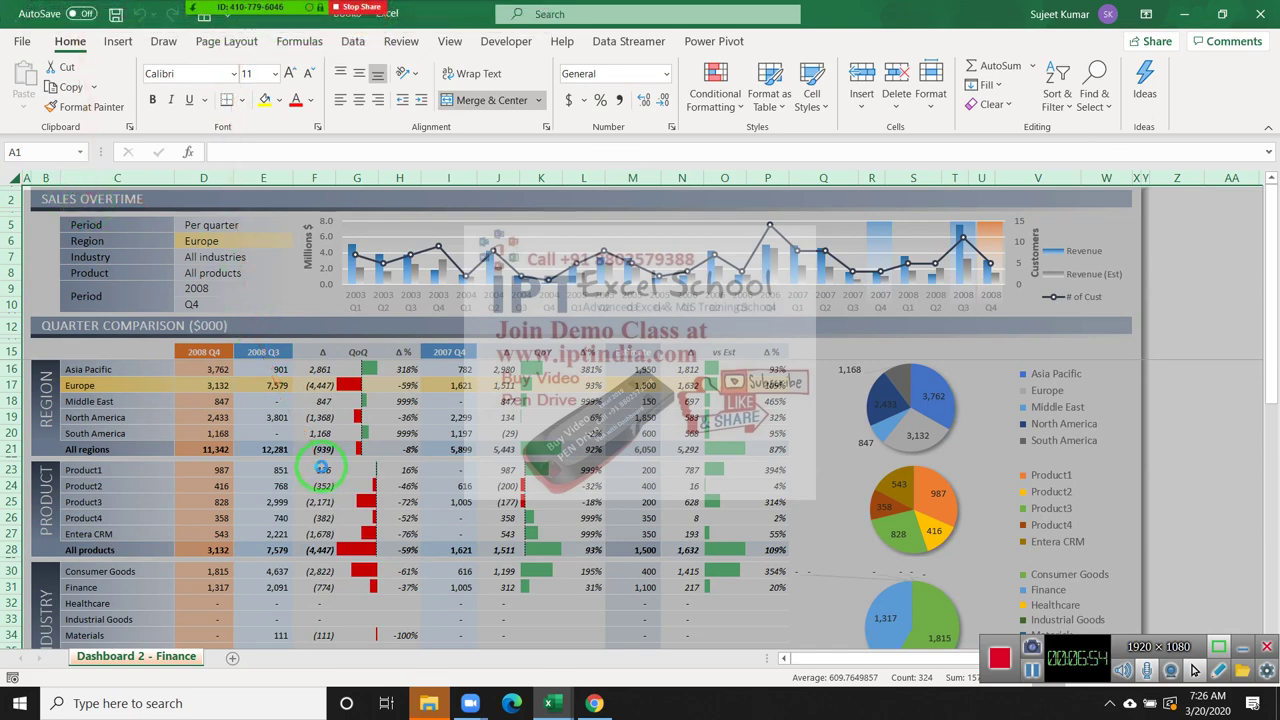
{"action": "key", "text": "ctrl+c"}
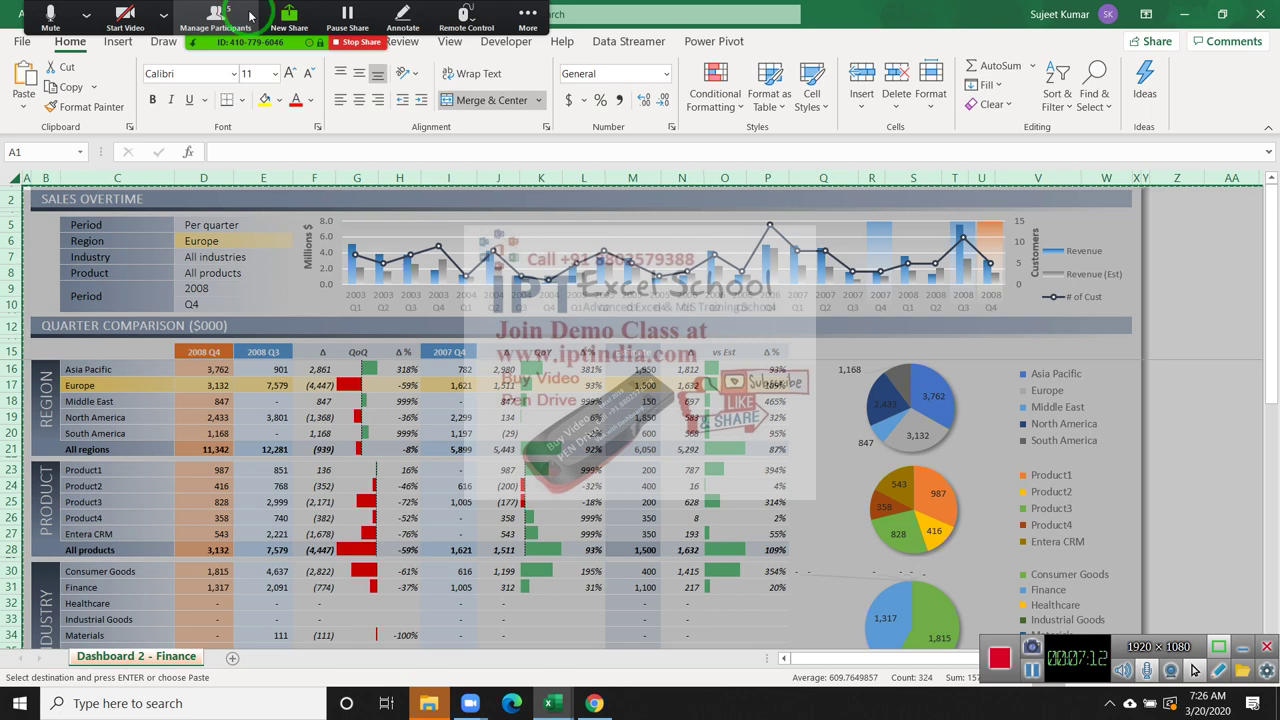
Paste the copied dashboard with Paste Special set to Values, leaving fixed numbers like -939 in F21
{"action": "right_click", "coordinate": [256, 224]}
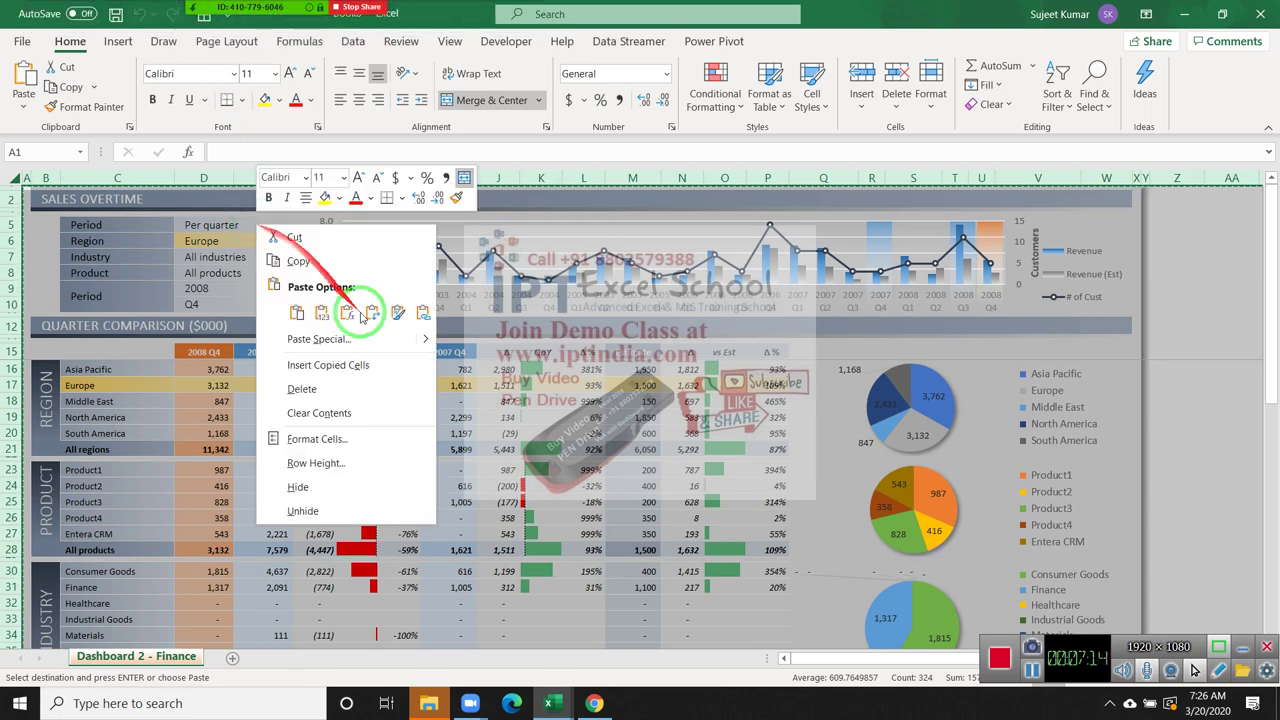
{"action": "left_click", "coordinate": [344, 339]}
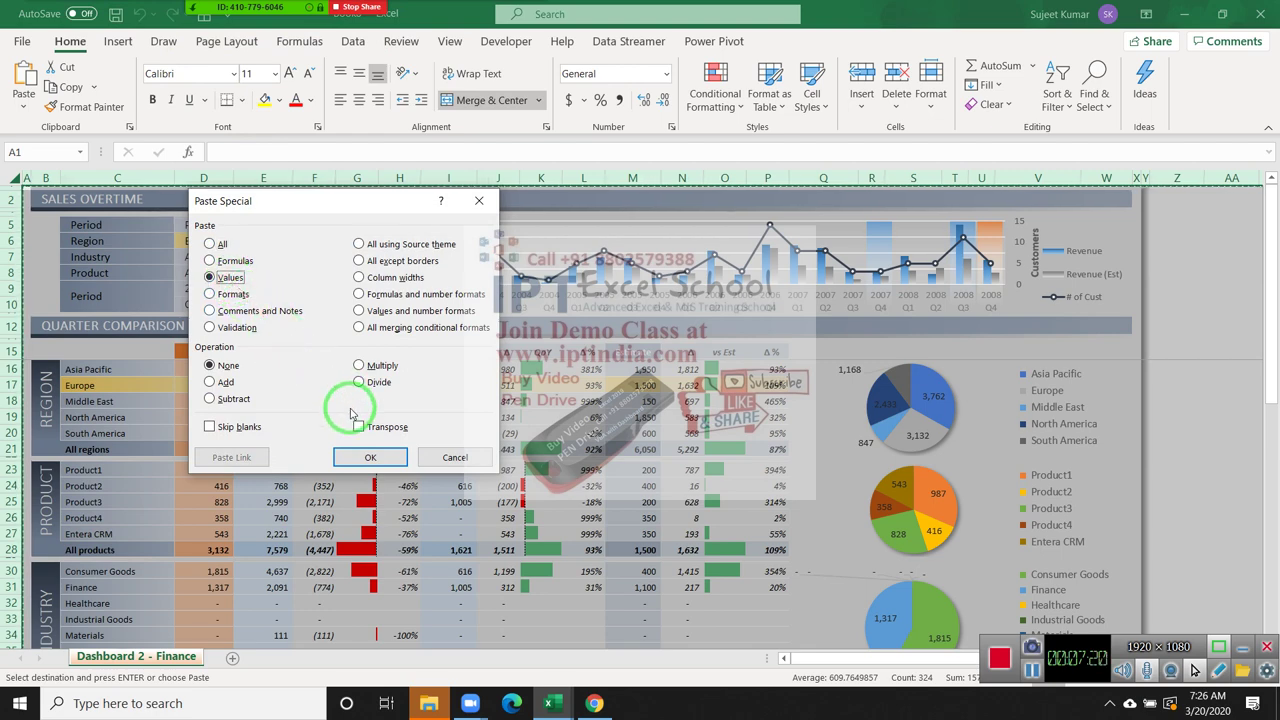
{"action": "left_click", "coordinate": [372, 459]}
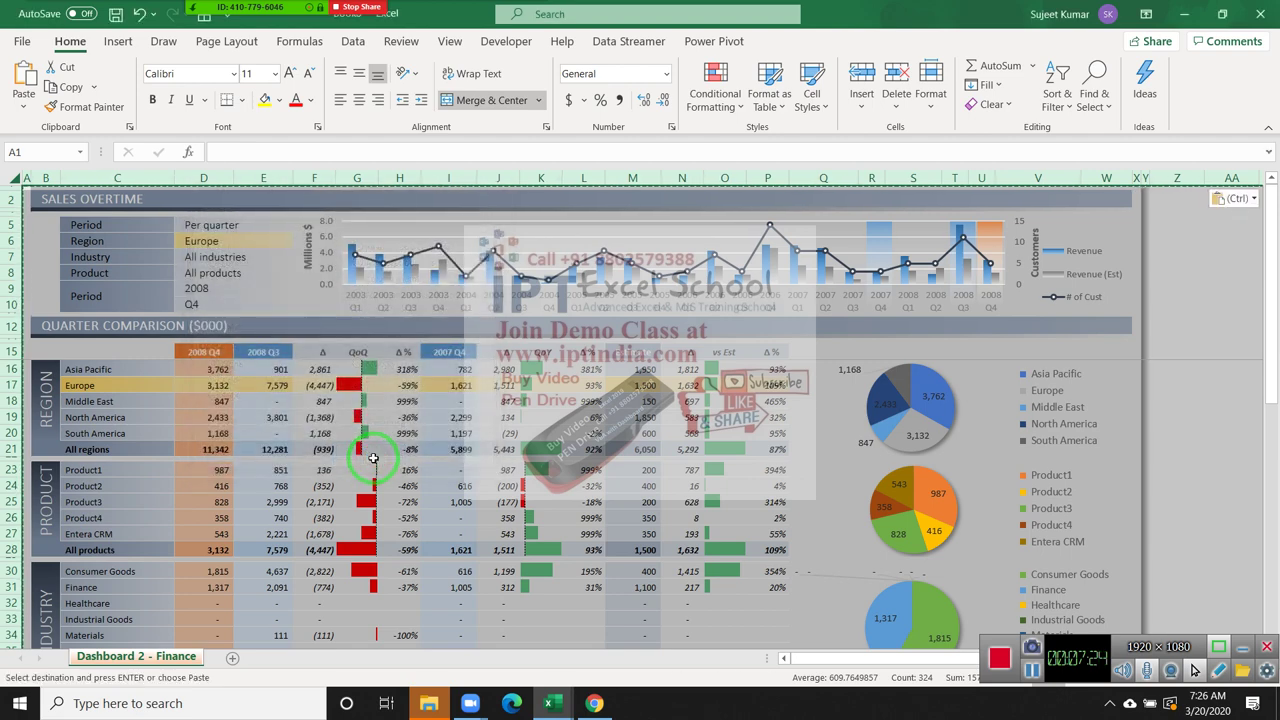
{"action": "right_click", "coordinate": [139, 243]}
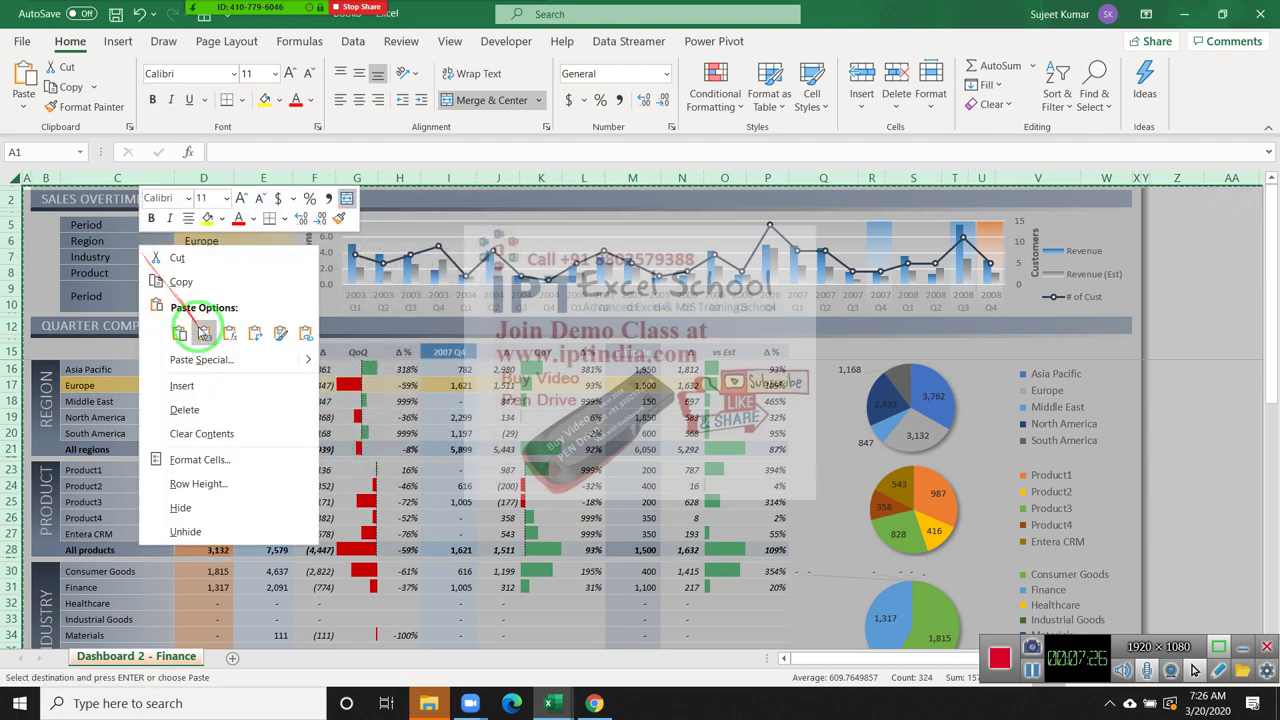
{"action": "left_click", "coordinate": [210, 360]}
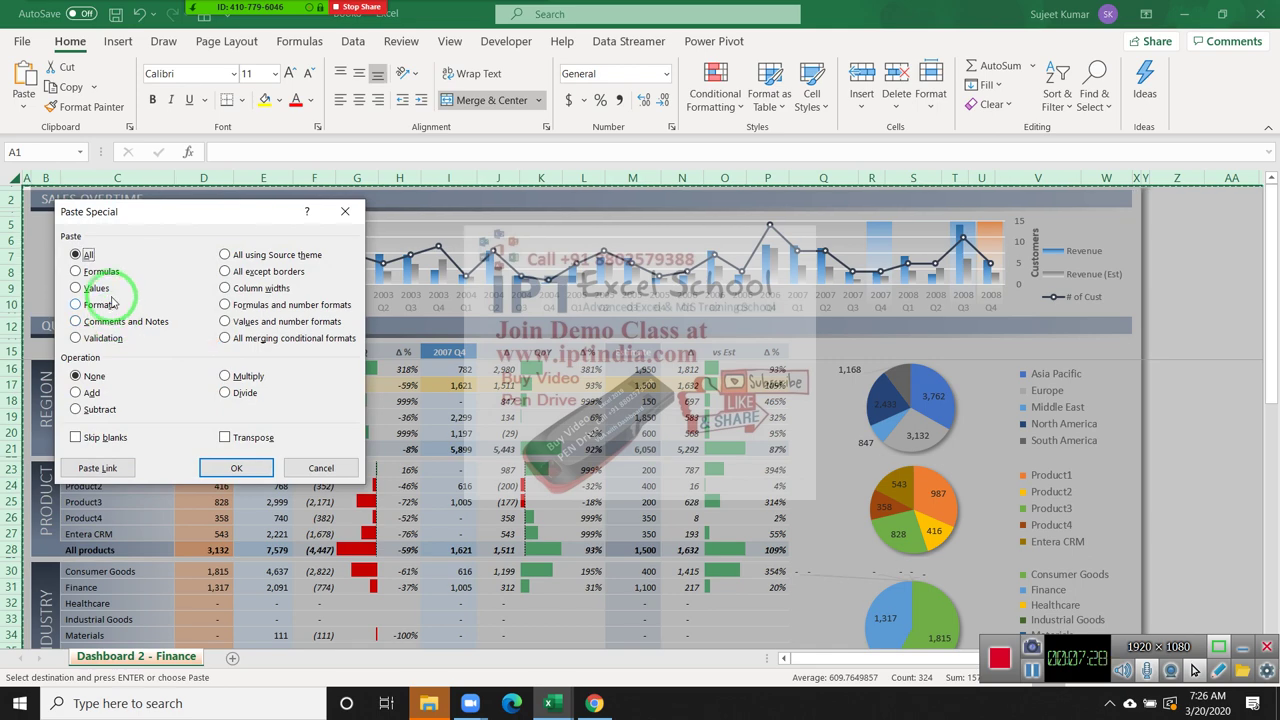
{"action": "left_click", "coordinate": [100, 288]}
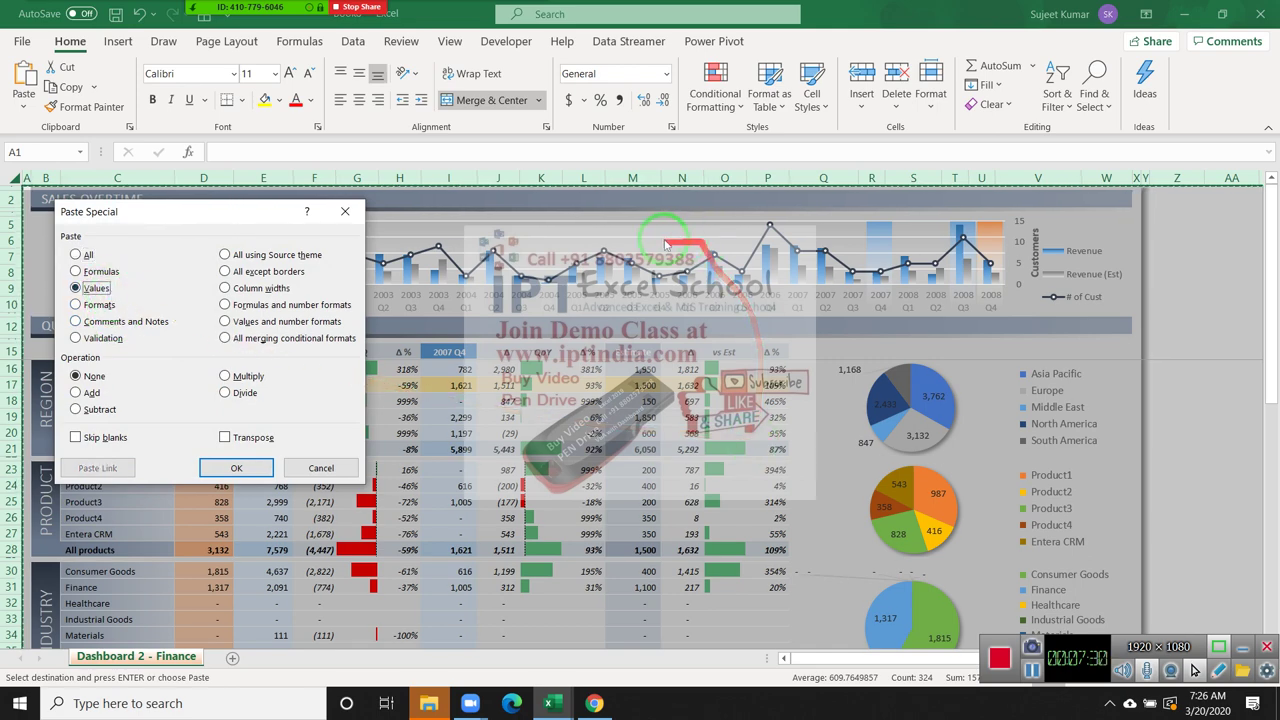
{"action": "mouse_move", "coordinate": [638, 230]}
{"action": "left_mouse_down"}
{"action": "mouse_move", "coordinate": [795, 228]}
{"action": "mouse_move", "coordinate": [52, 525]}
{"action": "left_mouse_up"}
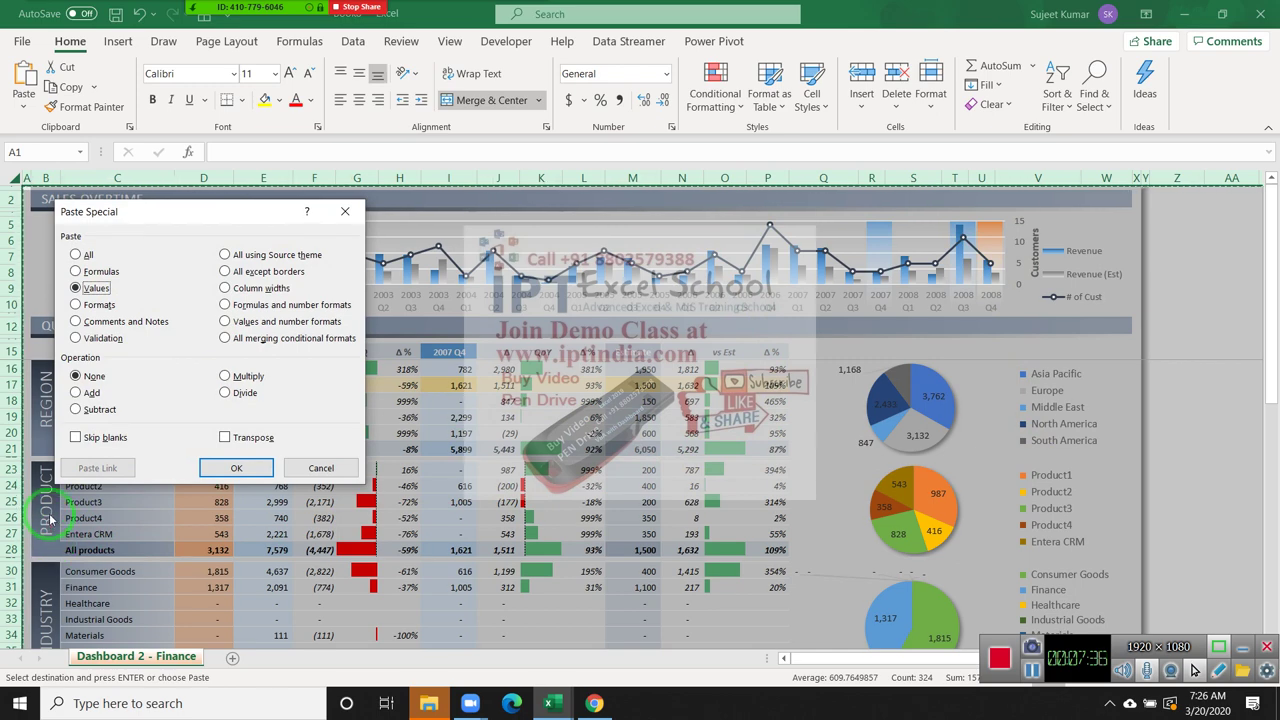
{"action": "mouse_move", "coordinate": [62, 18]}
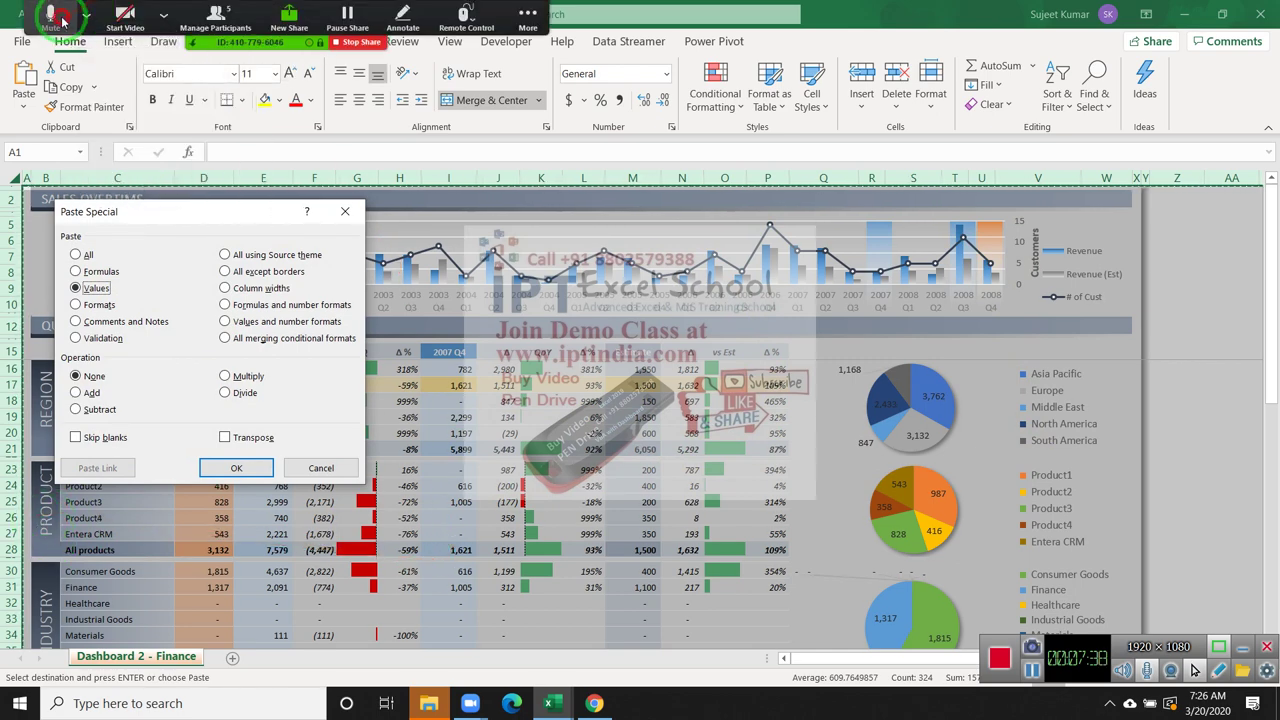
{"action": "mouse_move", "coordinate": [68, 35]}
{"action": "left_mouse_down"}
{"action": "mouse_move", "coordinate": [986, 486]}
{"action": "mouse_move", "coordinate": [1071, 671]}
{"action": "left_mouse_up"}
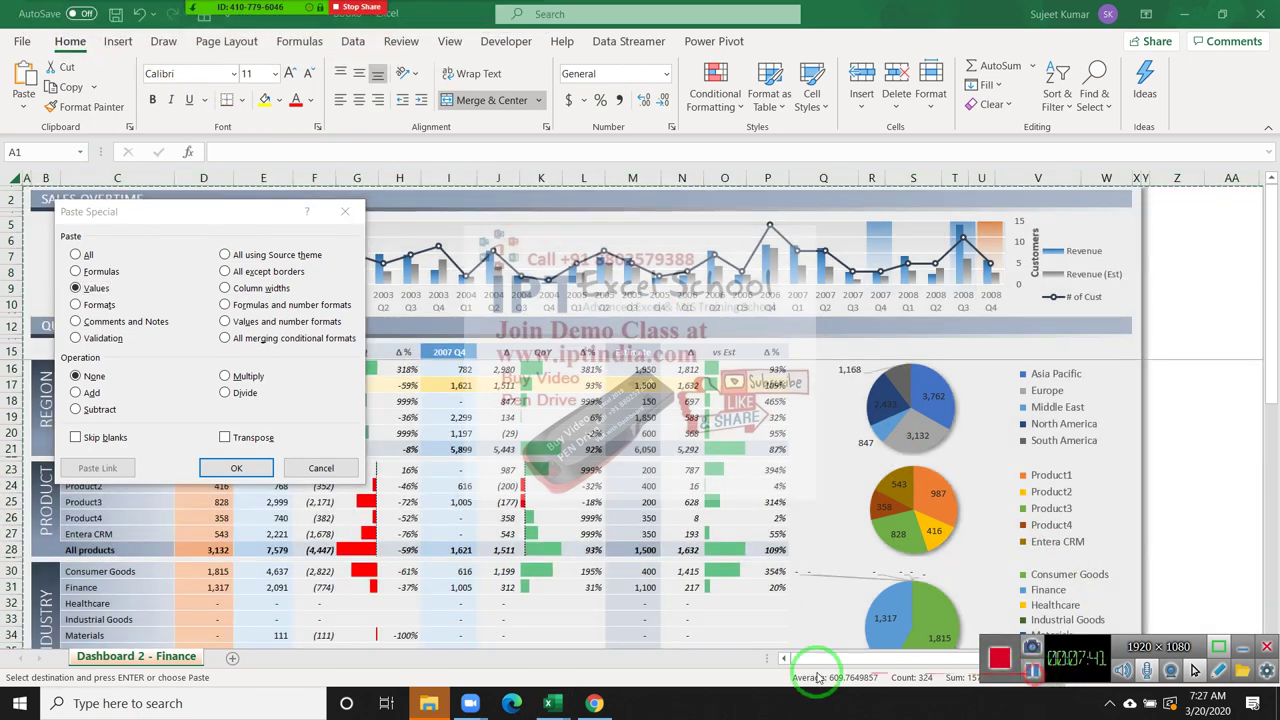
{"action": "mouse_move", "coordinate": [818, 677]}
{"action": "left_mouse_down"}
{"action": "mouse_move", "coordinate": [150, 365]}
{"action": "mouse_move", "coordinate": [185, 271]}
{"action": "mouse_move", "coordinate": [168, 232]}
{"action": "mouse_move", "coordinate": [346, 194]}
{"action": "left_mouse_up"}
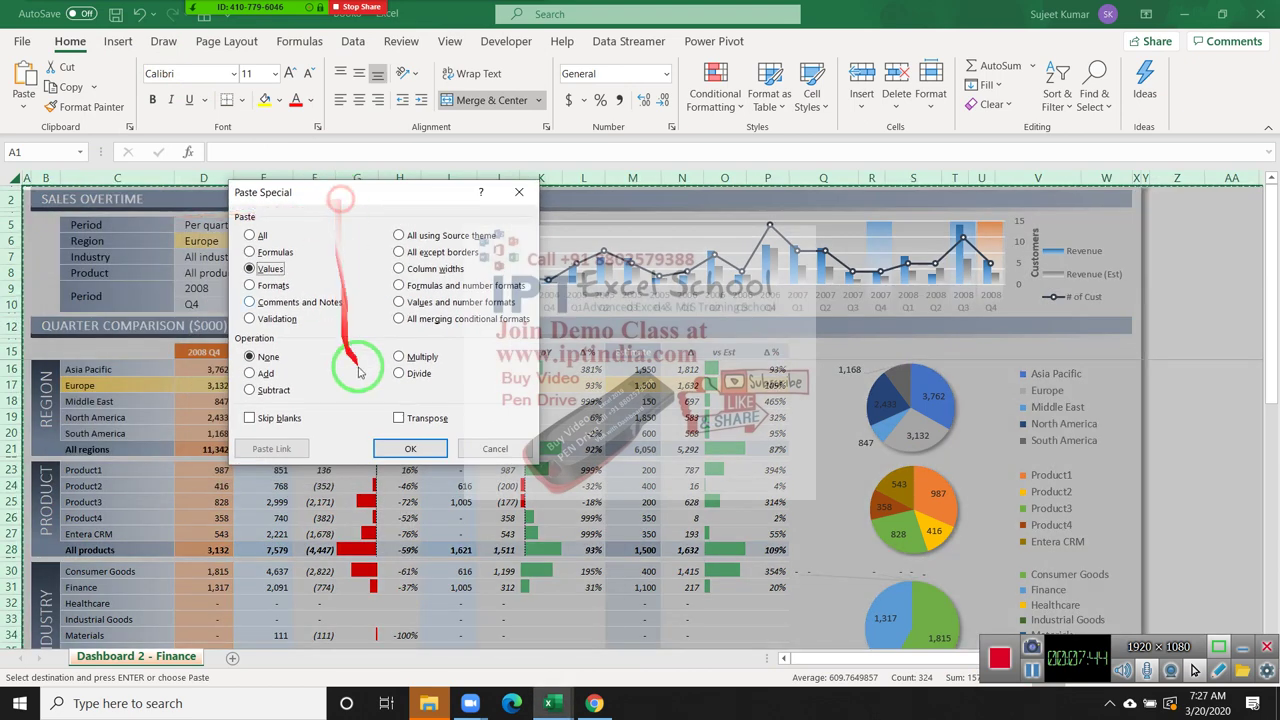
{"action": "left_click", "coordinate": [410, 450]}
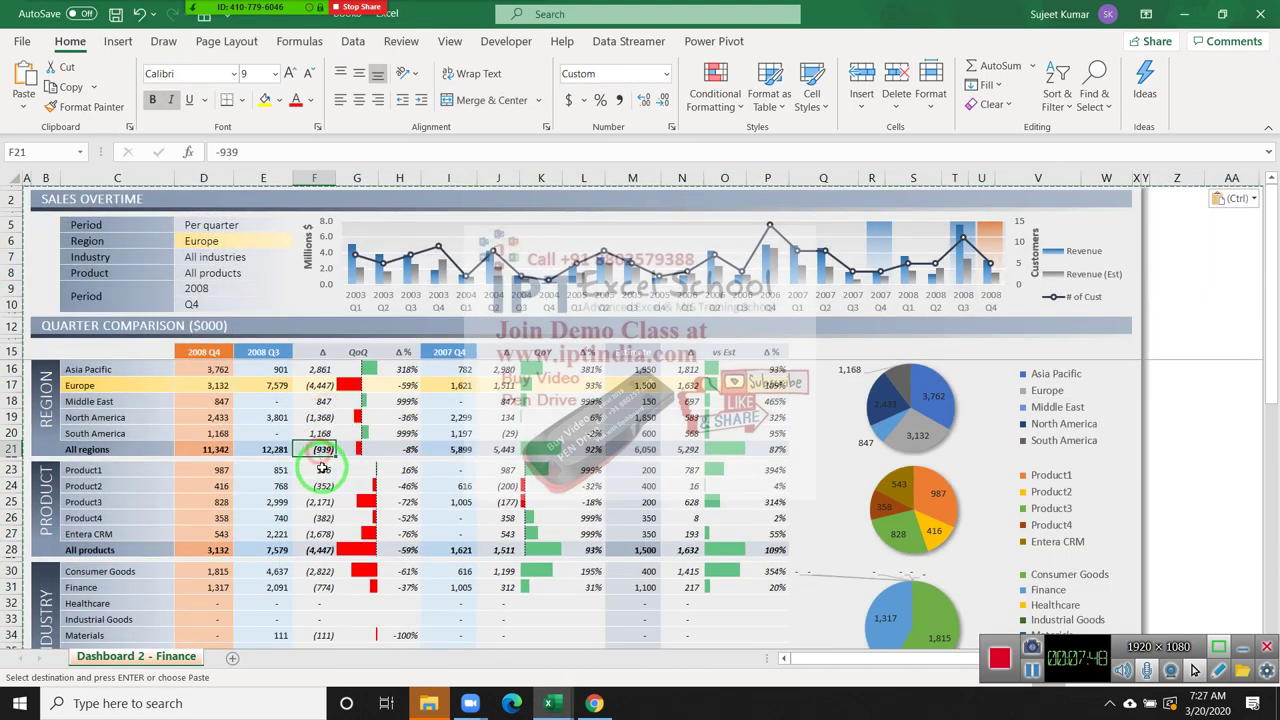
{"action": "double_click", "coordinate": [320, 466]}
{"action": "left_click", "coordinate": [266, 486]}
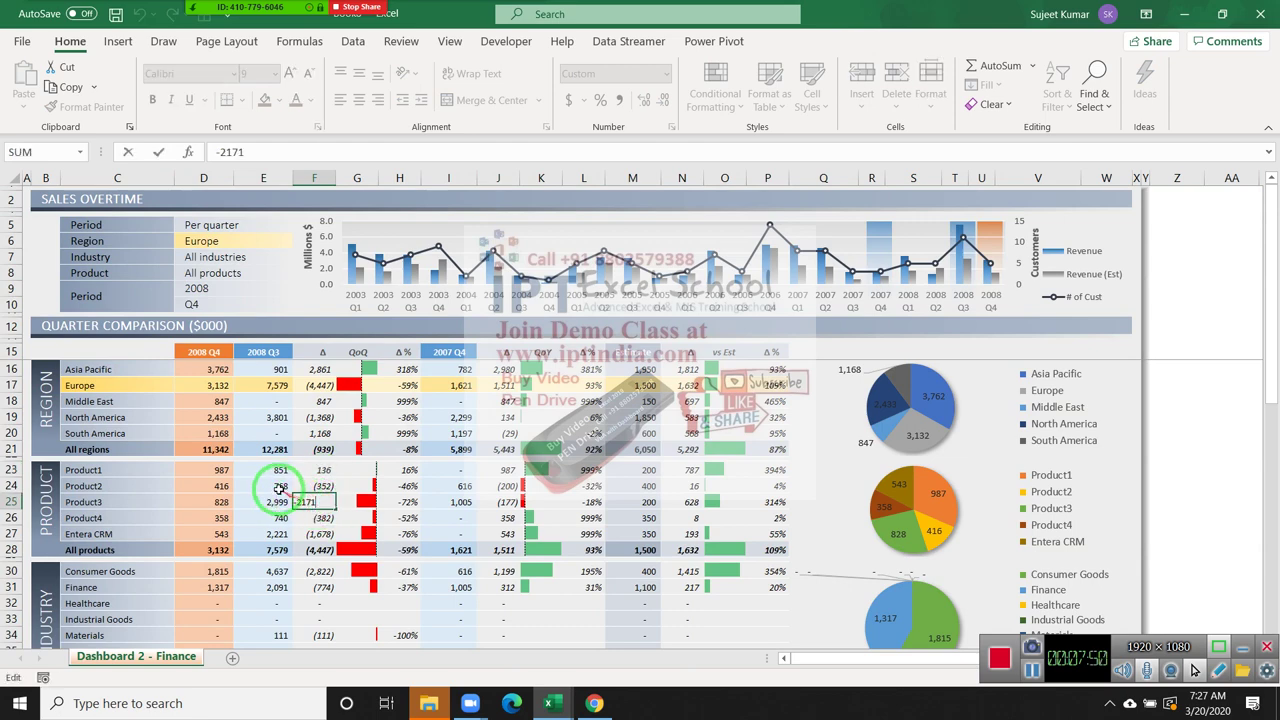
{"action": "double_click", "coordinate": [266, 486]}
{"action": "double_click", "coordinate": [505, 519]}
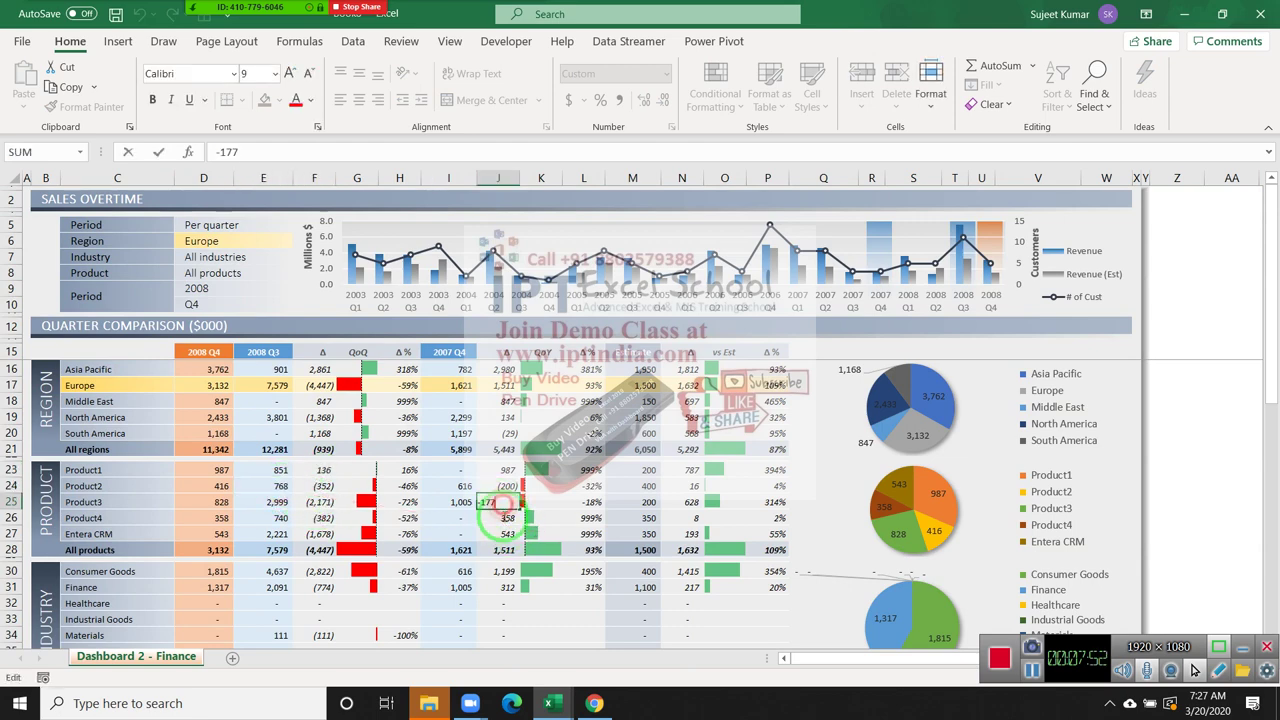
{"action": "key", "text": "Escape"}
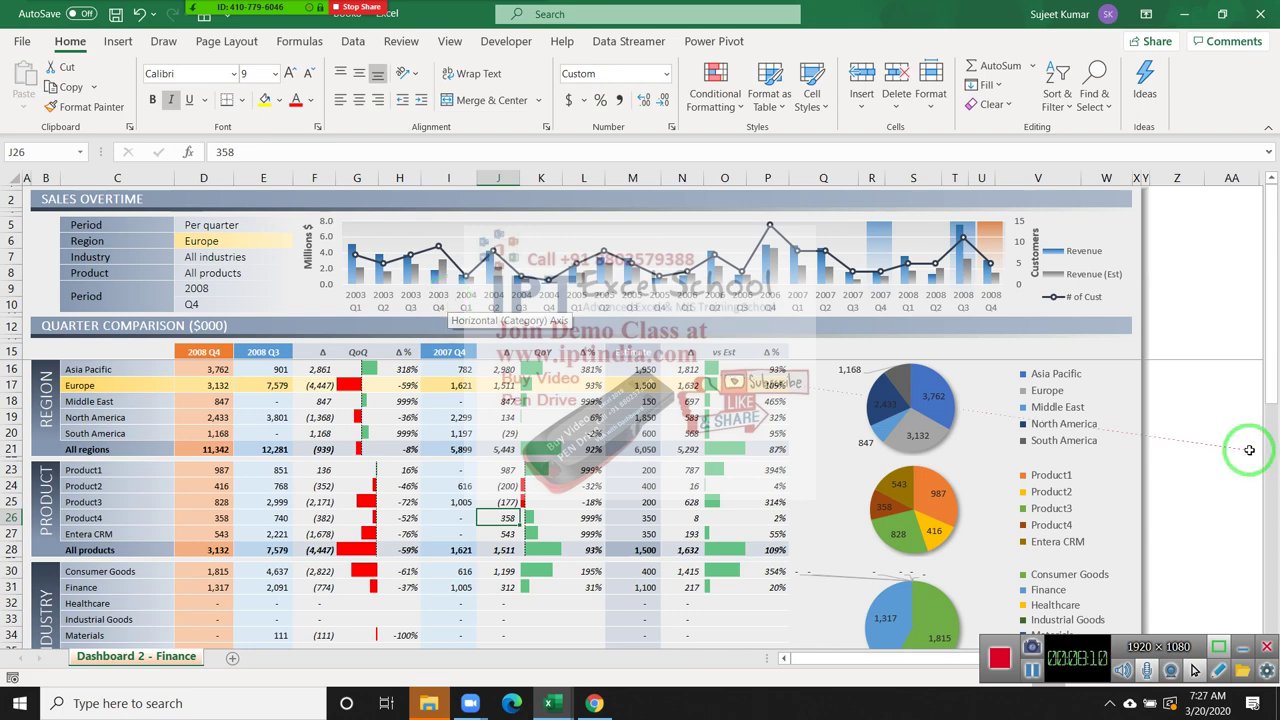
Close the values-only workbook without saving, cancelling the close of the original workbook
{"action": "left_click", "coordinate": [1265, 12]}
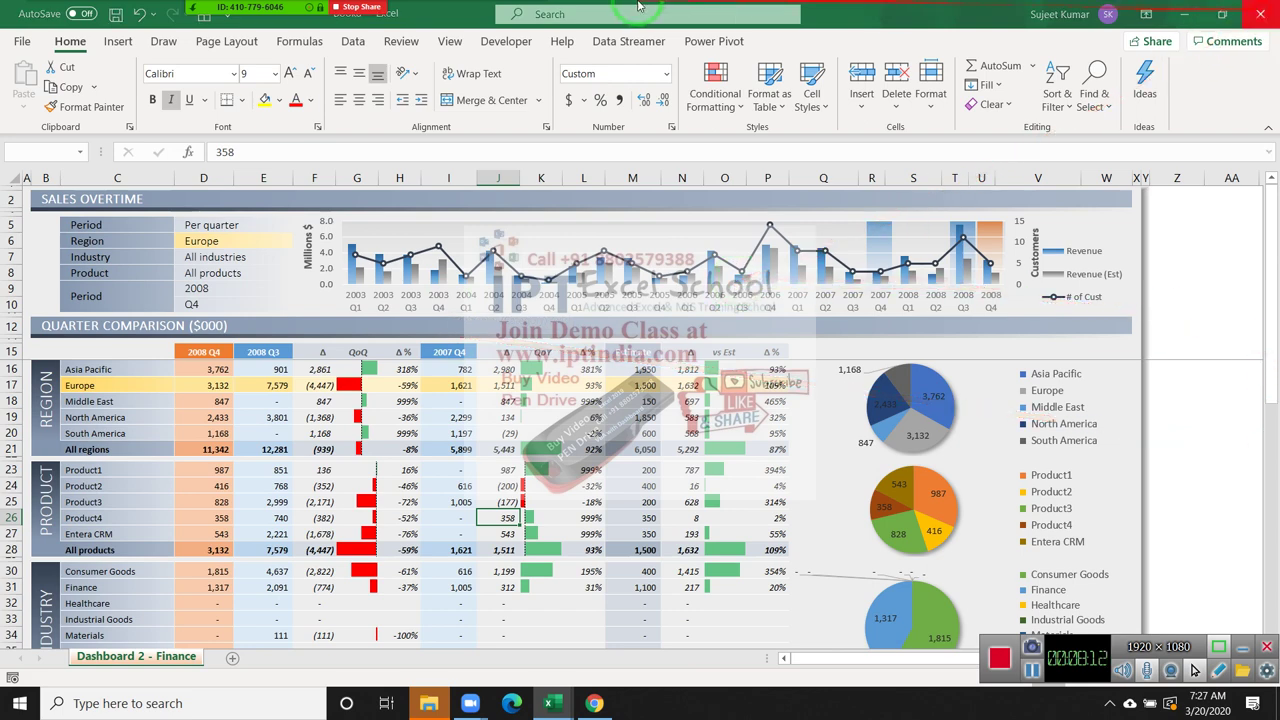
{"action": "left_click", "coordinate": [705, 463]}
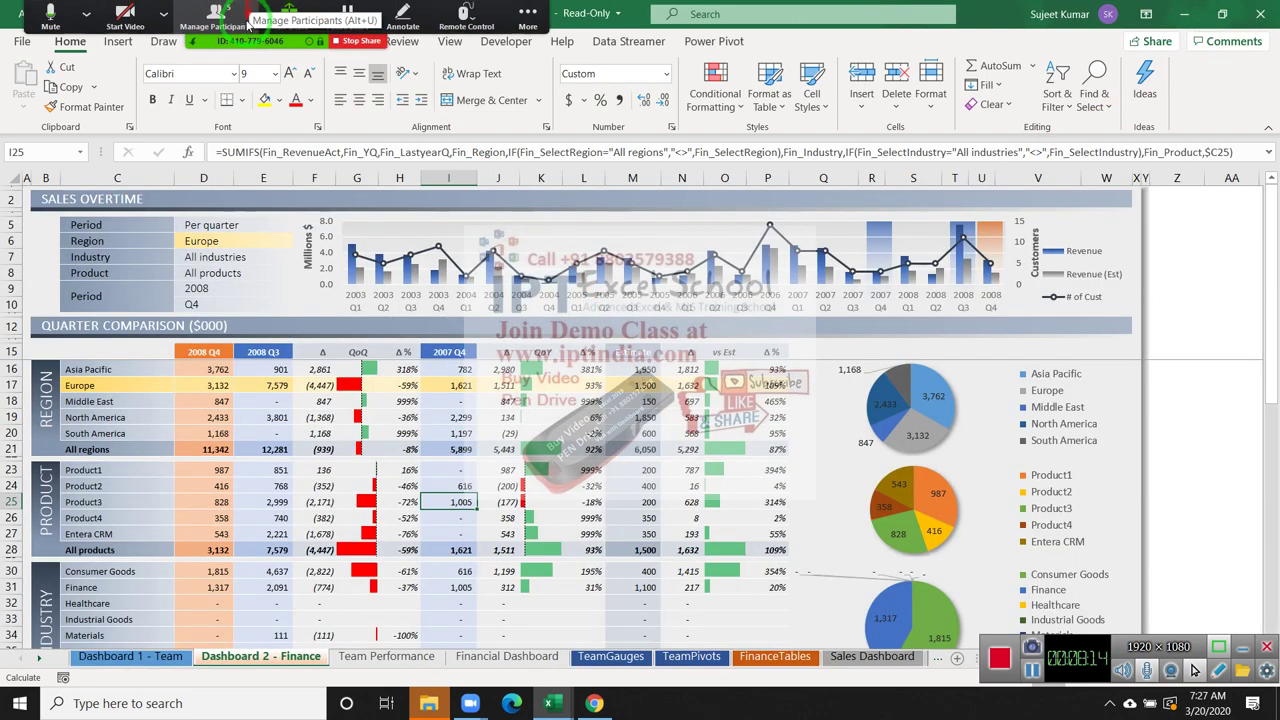
{"action": "left_click", "coordinate": [528, 13]}
{"action": "left_click", "coordinate": [1266, 14]}
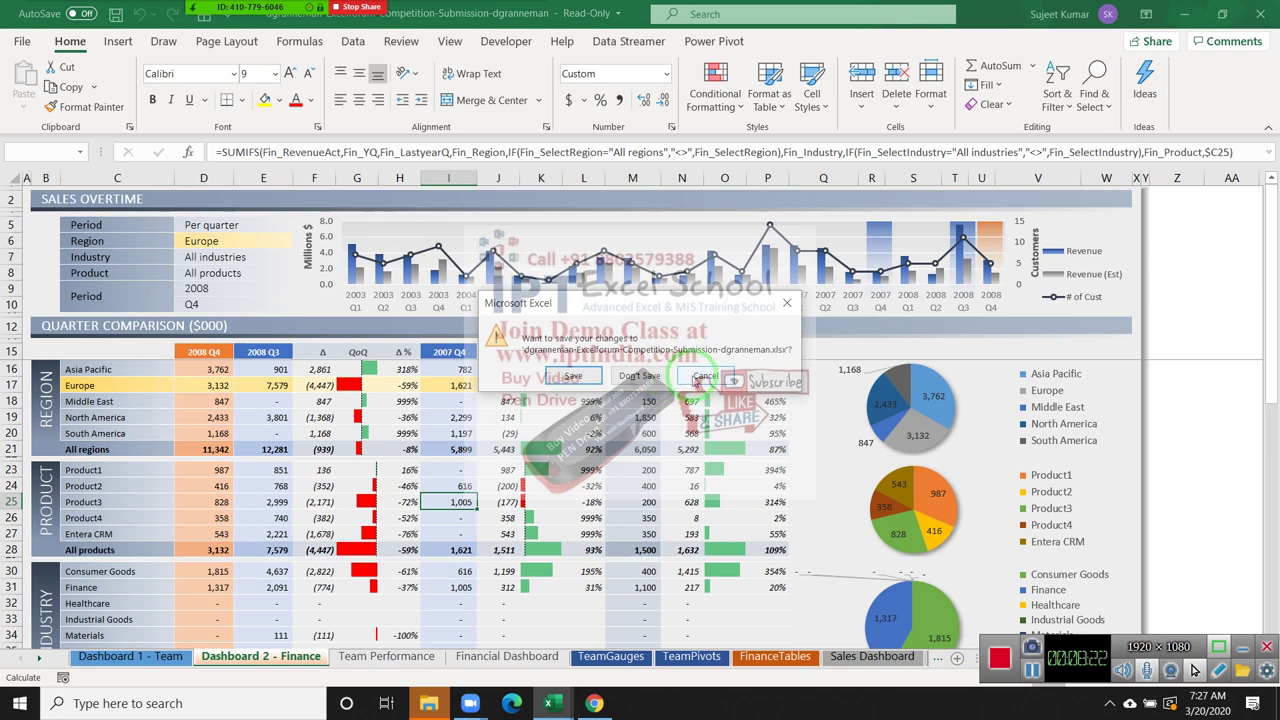
{"action": "left_click", "coordinate": [703, 377]}
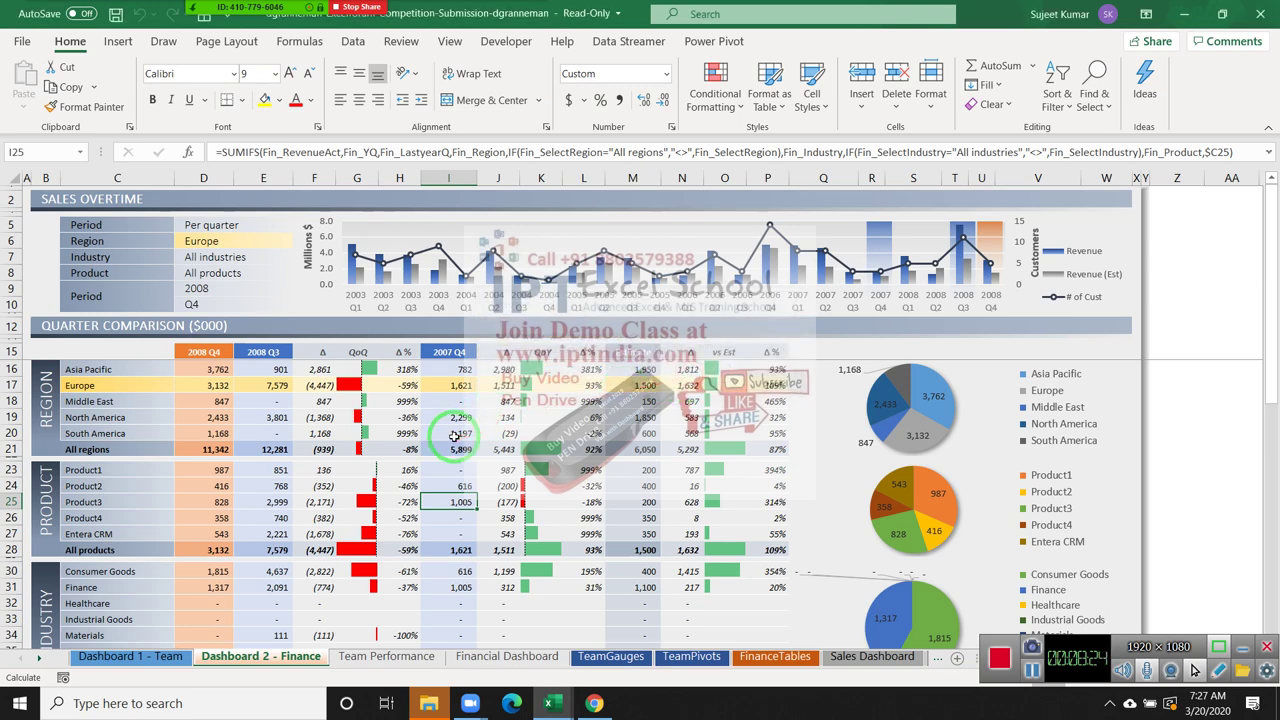
Check the =F19 formula in G19 and browse the sheet tabs back to Dashboard 2 - Finance
{"action": "left_click", "coordinate": [359, 419]}
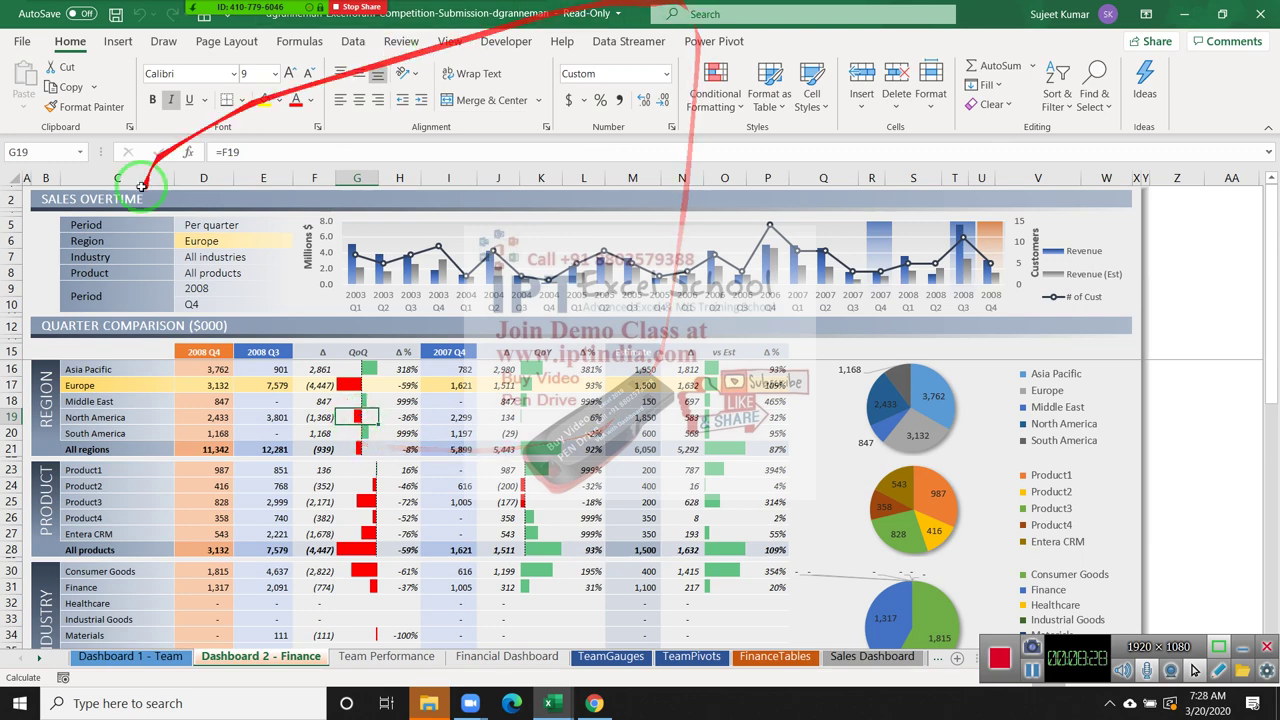
{"action": "left_click", "coordinate": [143, 657]}
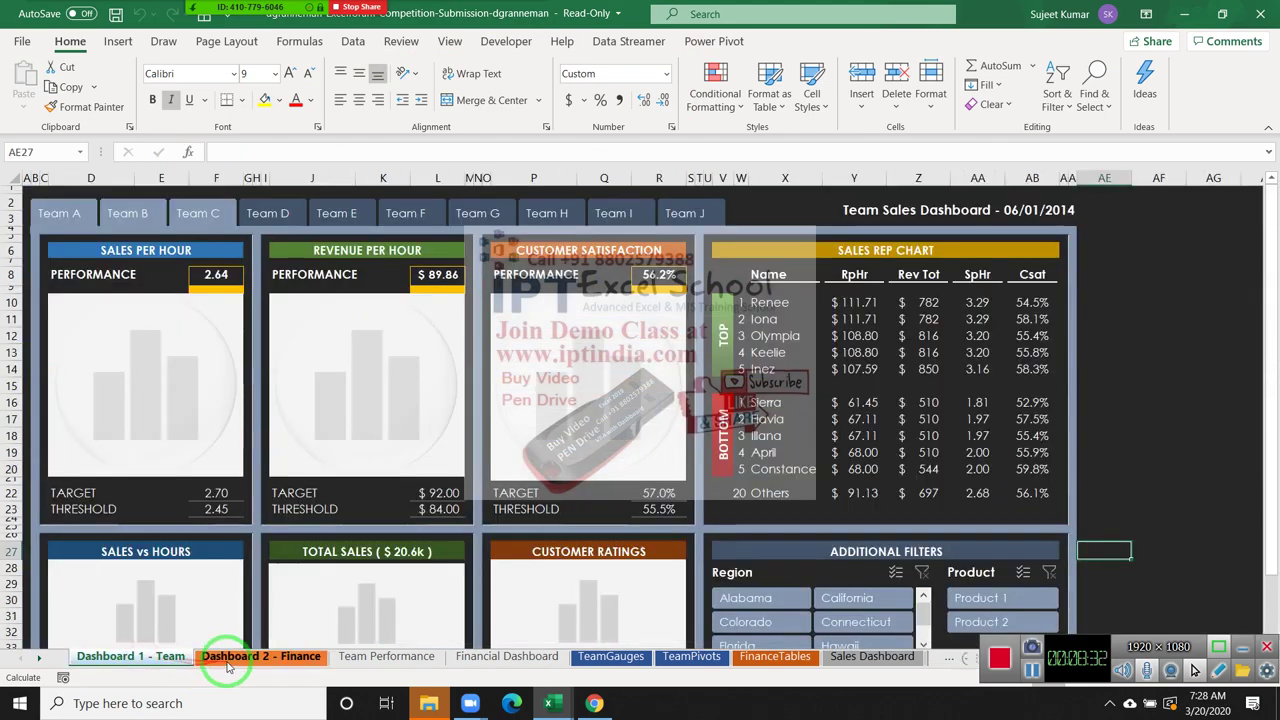
{"action": "left_click", "coordinate": [258, 657]}
{"action": "left_click", "coordinate": [381, 657]}
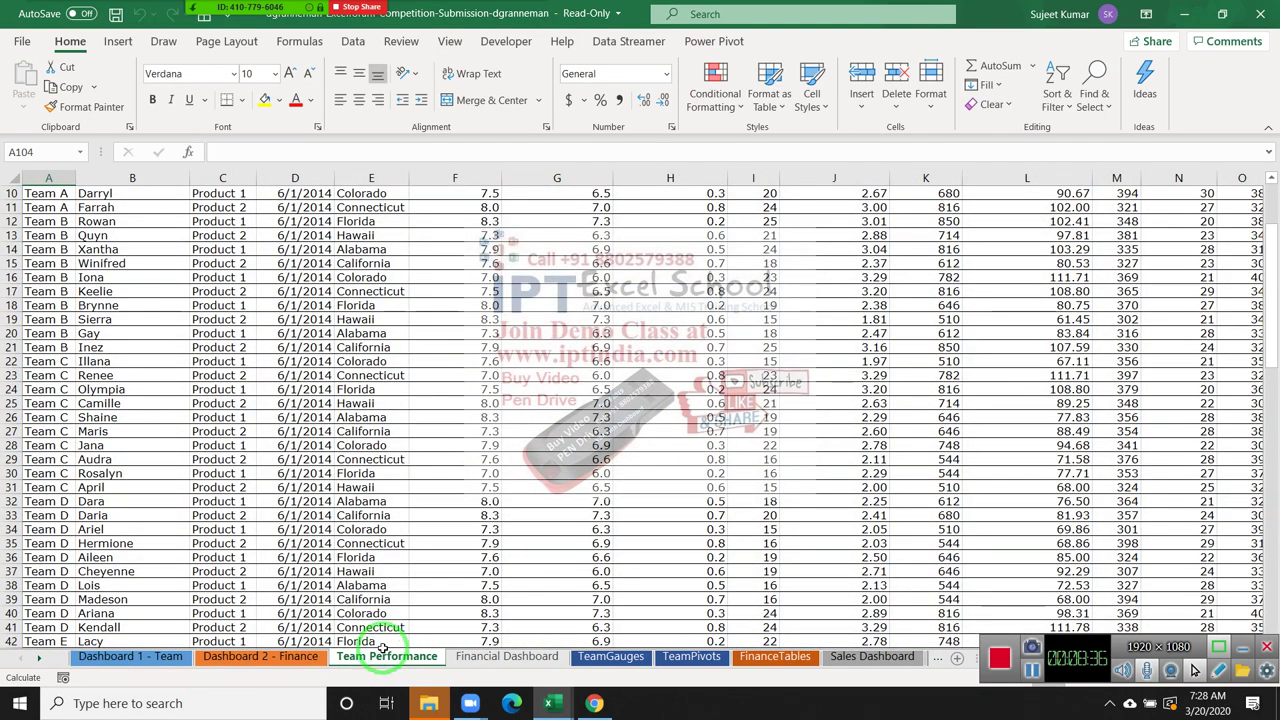
{"action": "left_click", "coordinate": [288, 657]}
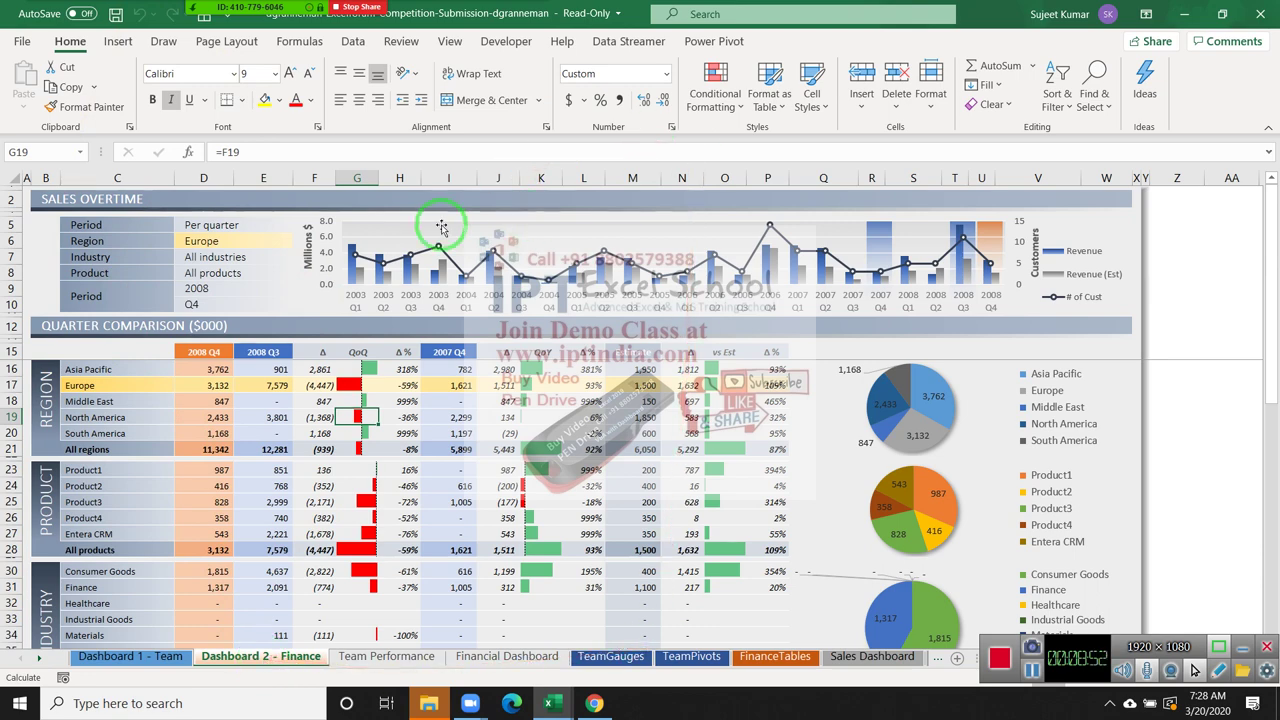
Send a copy of the Dashboard 2 - Finance sheet to (new book) via Move or Copy
{"action": "right_click", "coordinate": [271, 660]}
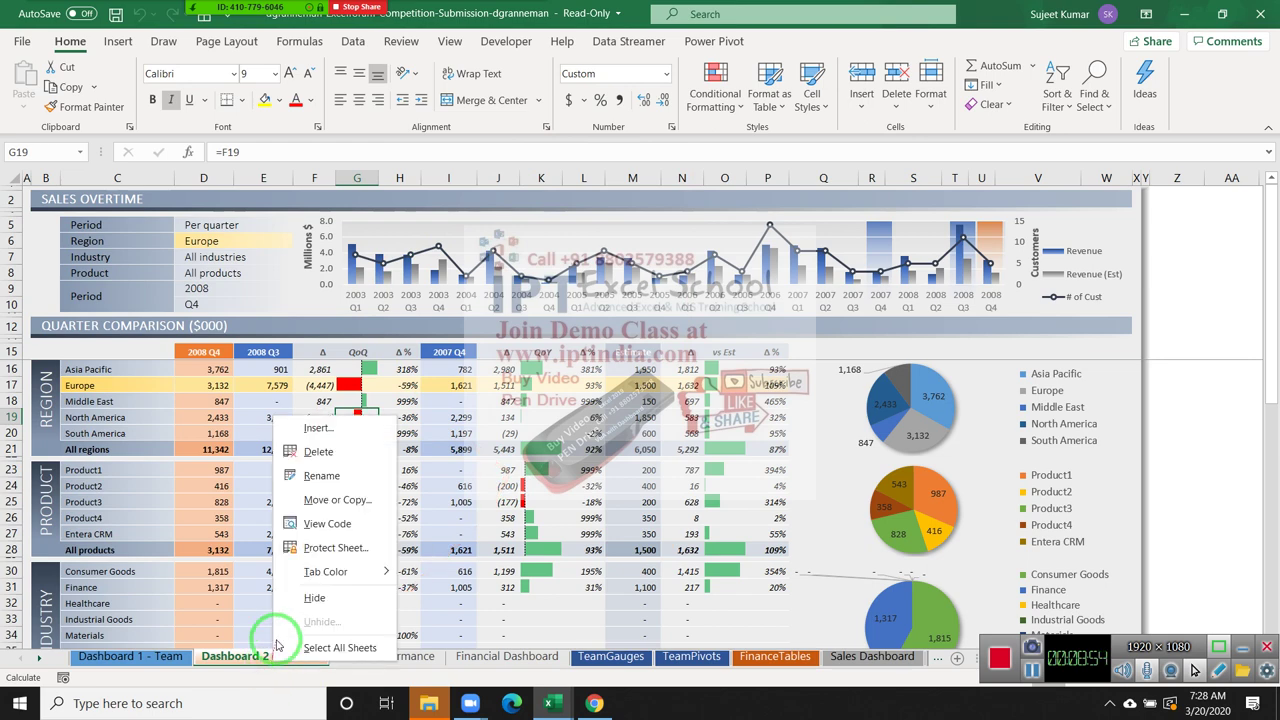
{"action": "left_click", "coordinate": [340, 500]}
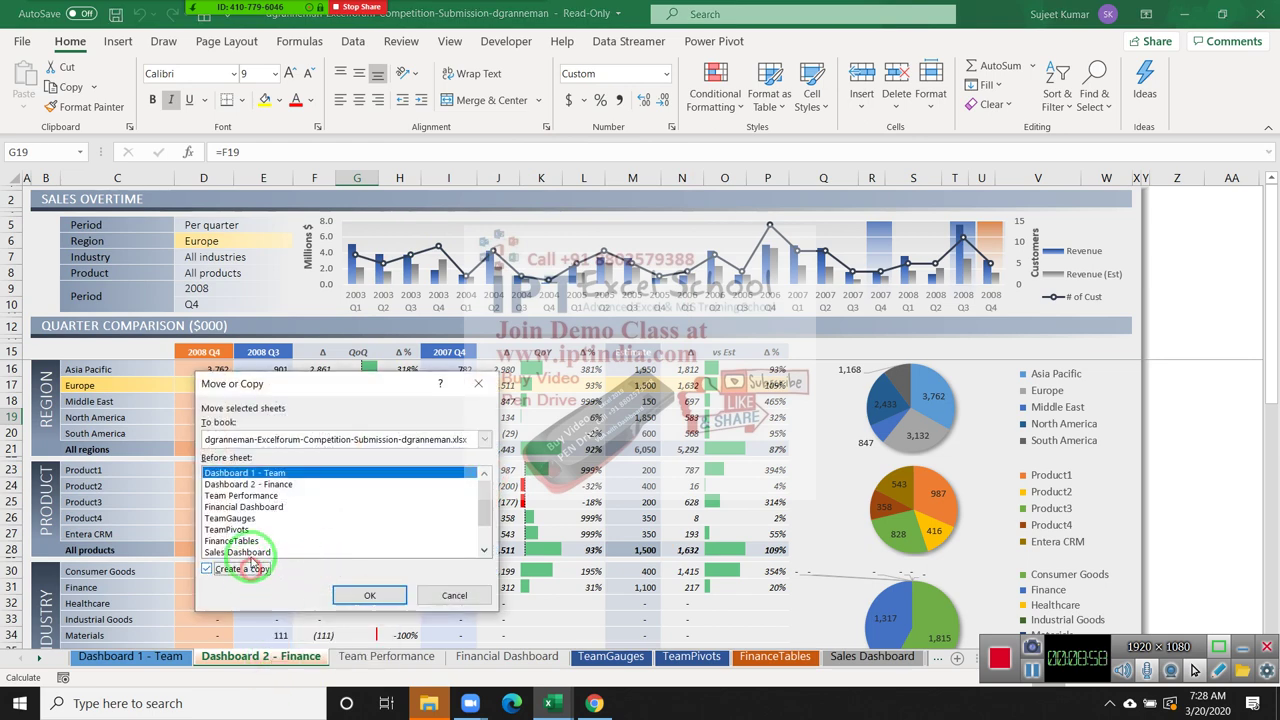
{"action": "left_click", "coordinate": [250, 570]}
{"action": "left_click", "coordinate": [480, 439]}
{"action": "left_click", "coordinate": [262, 452]}
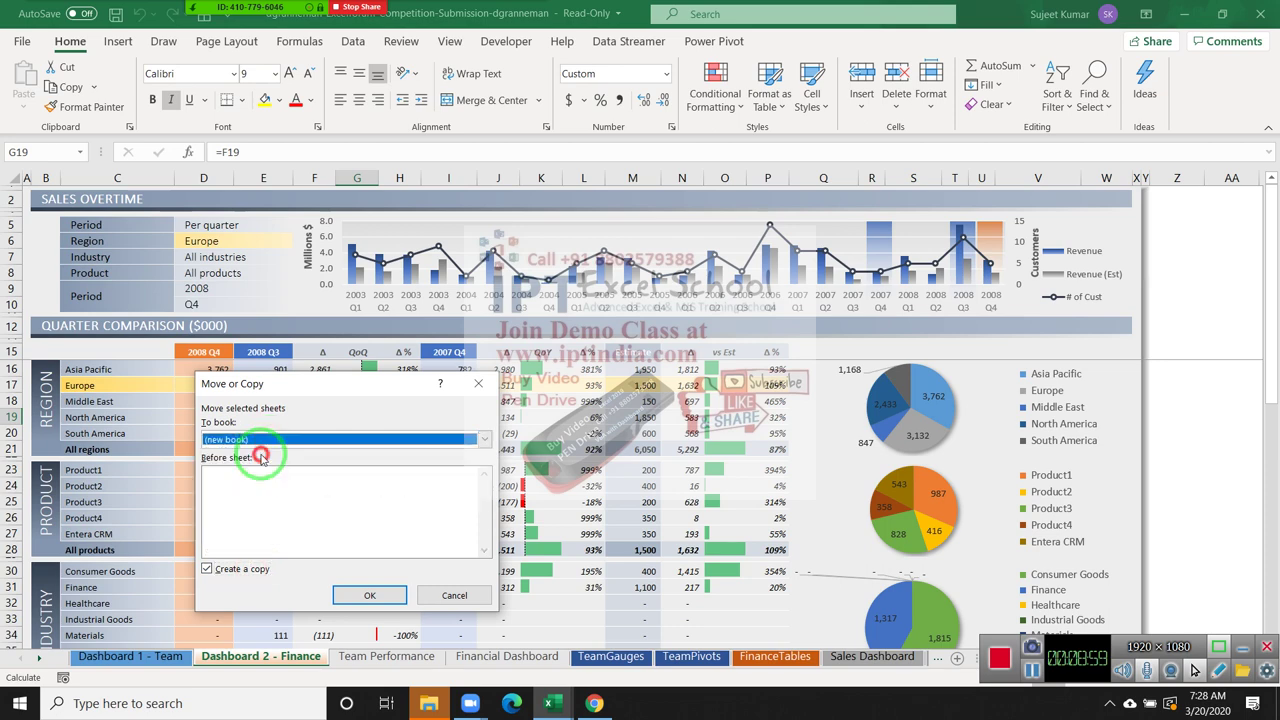
{"action": "left_click", "coordinate": [362, 592]}
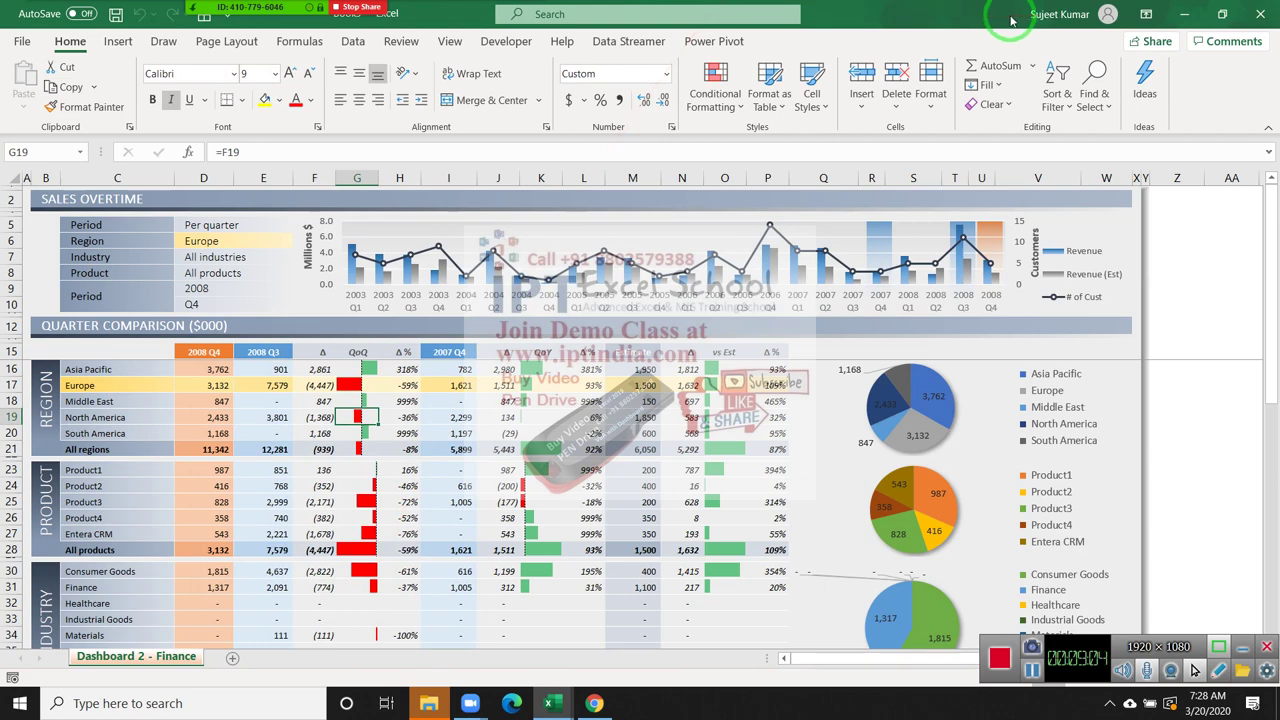
Confirm the Book9 copy keeps its formulas in F20 and the SUMIFS in E19
{"action": "left_click_drag", "start_coordinate": [850, 14], "coordinate": [867, 63]}
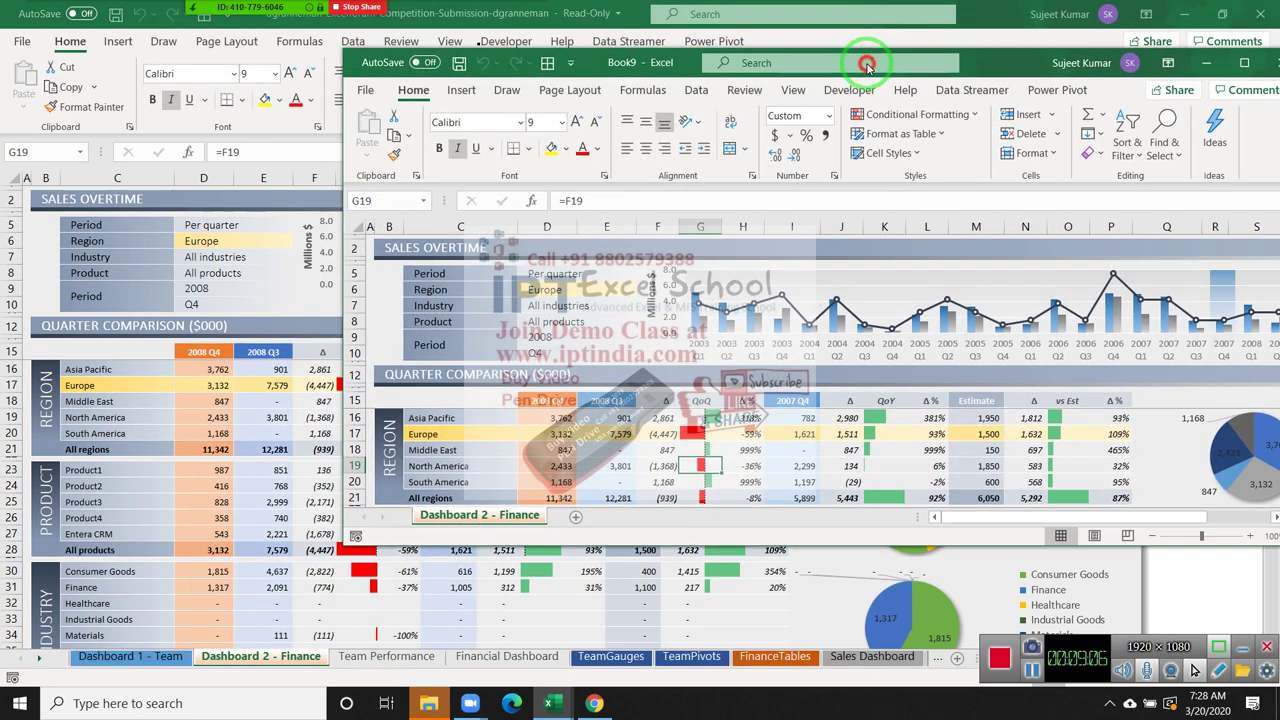
{"action": "double_click", "coordinate": [1020, 64]}
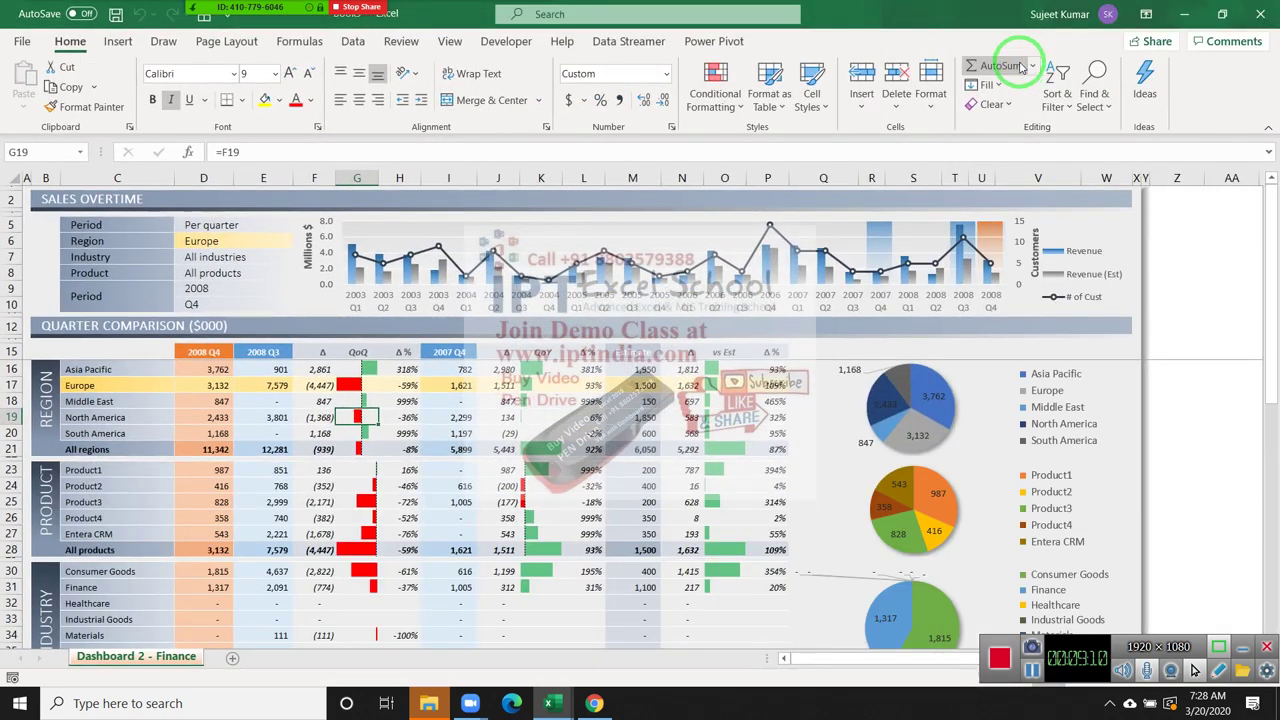
{"action": "left_click", "coordinate": [327, 432]}
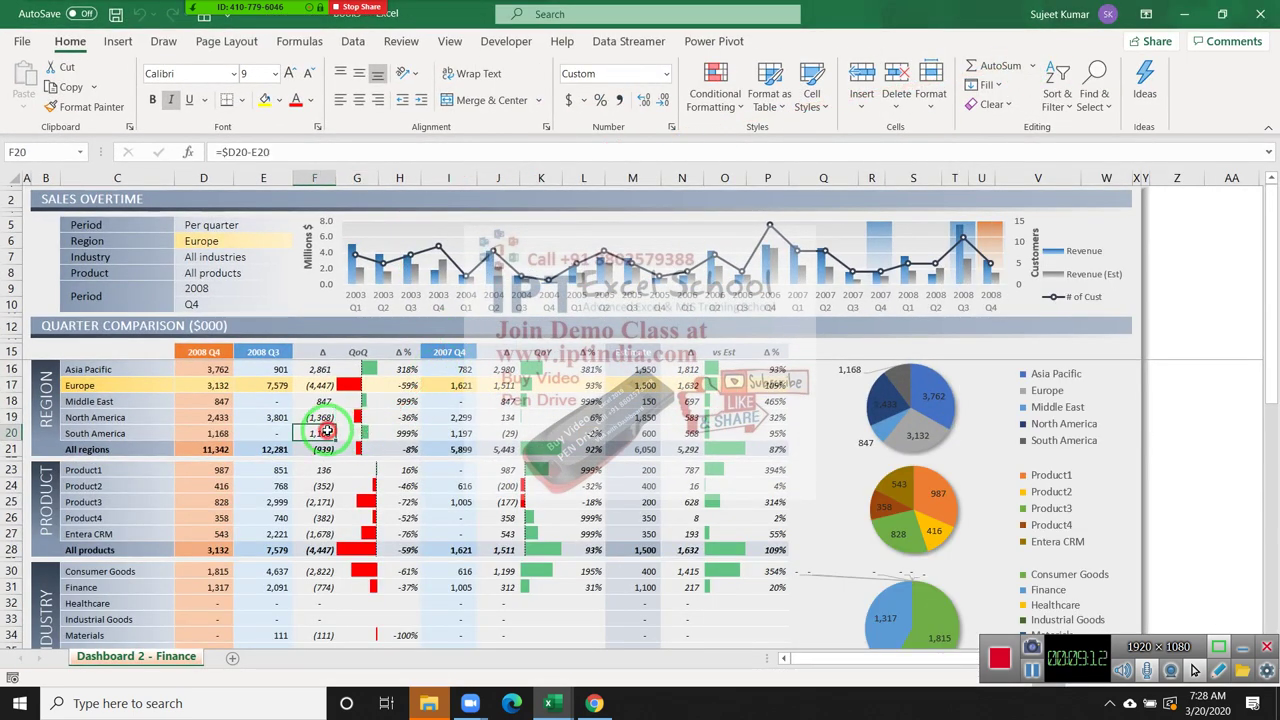
{"action": "left_click", "coordinate": [268, 417]}
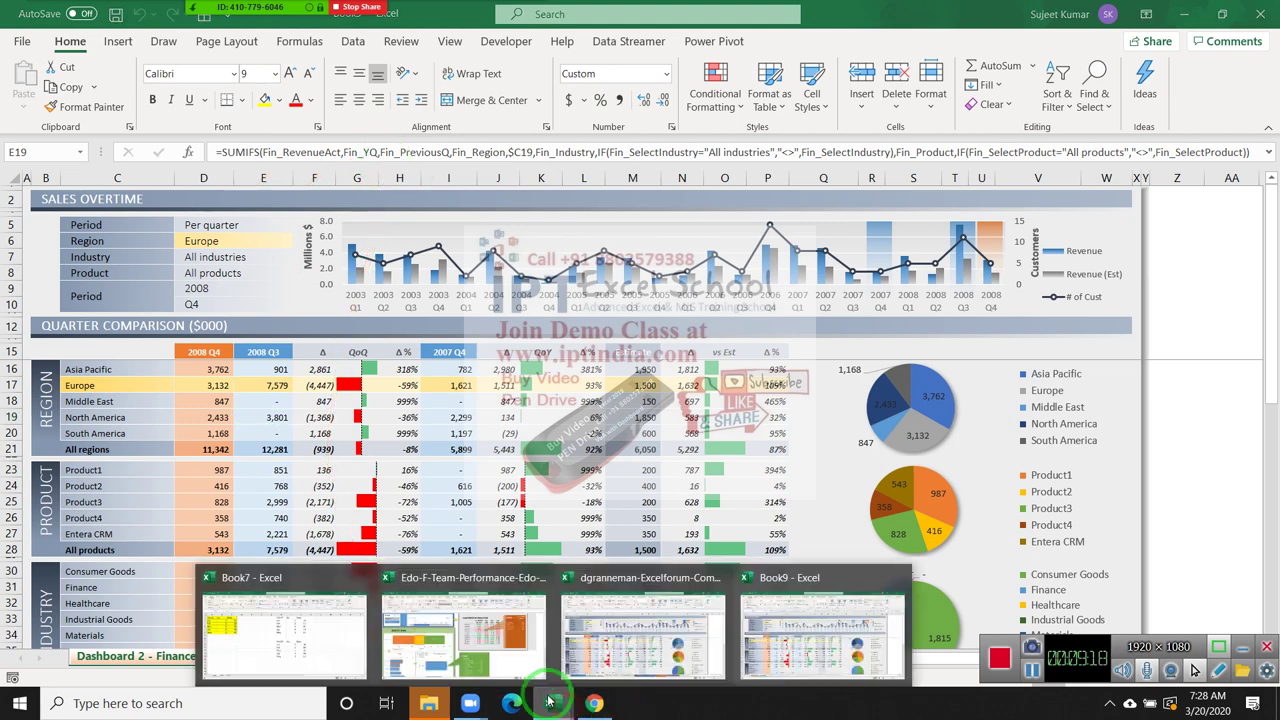
{"action": "mouse_move", "coordinate": [548, 703]}
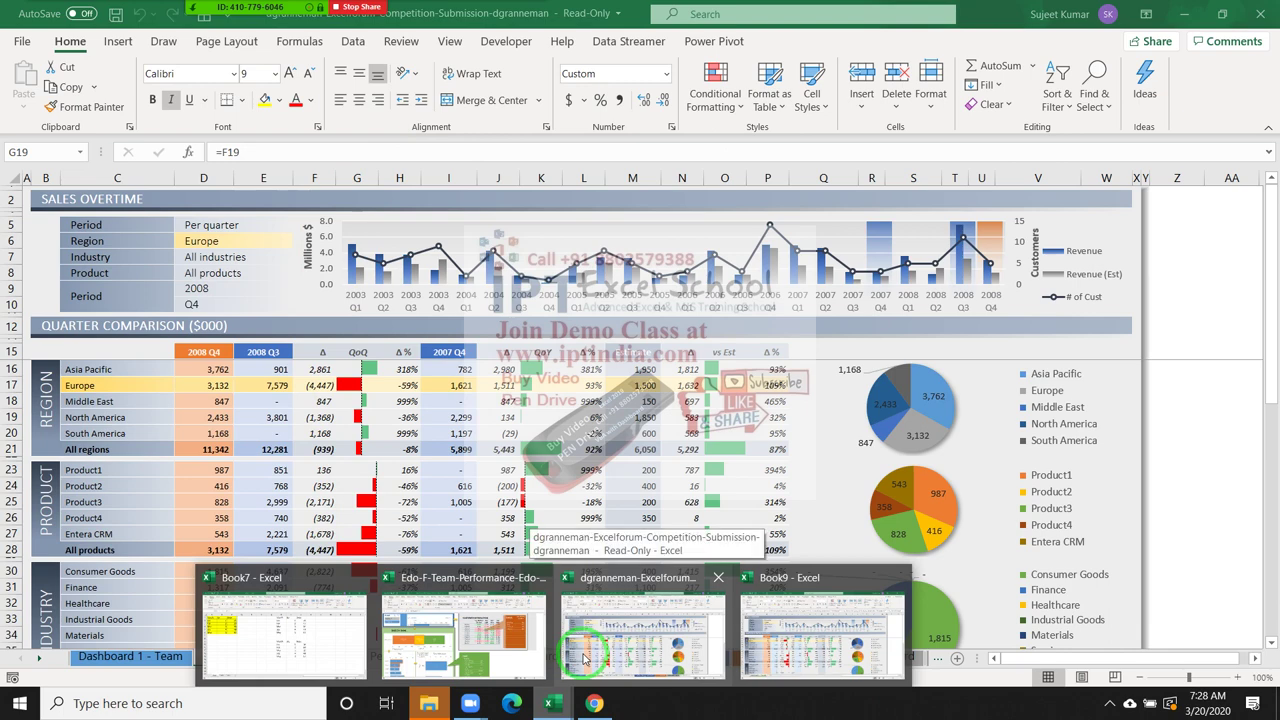
Switch to Book9, check F17's formula, then select all cells and copy with Ctrl+C
{"action": "left_click", "coordinate": [815, 675]}
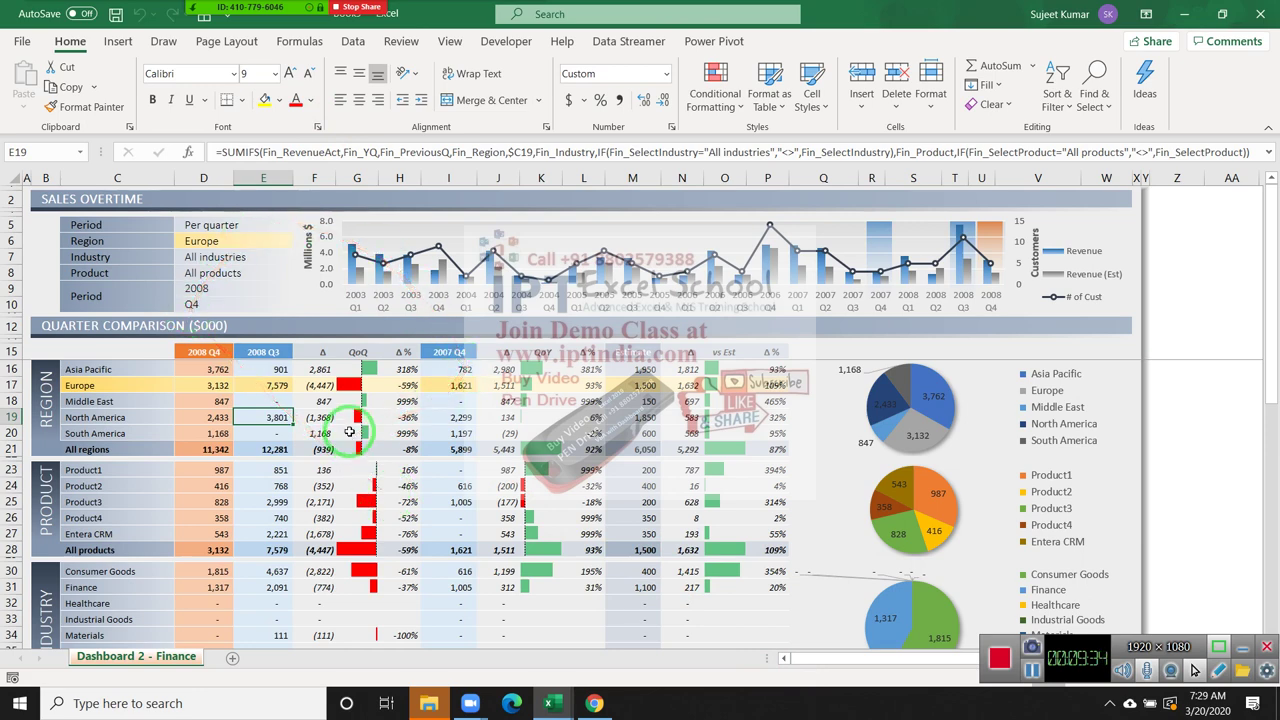
{"action": "left_click", "coordinate": [316, 385]}
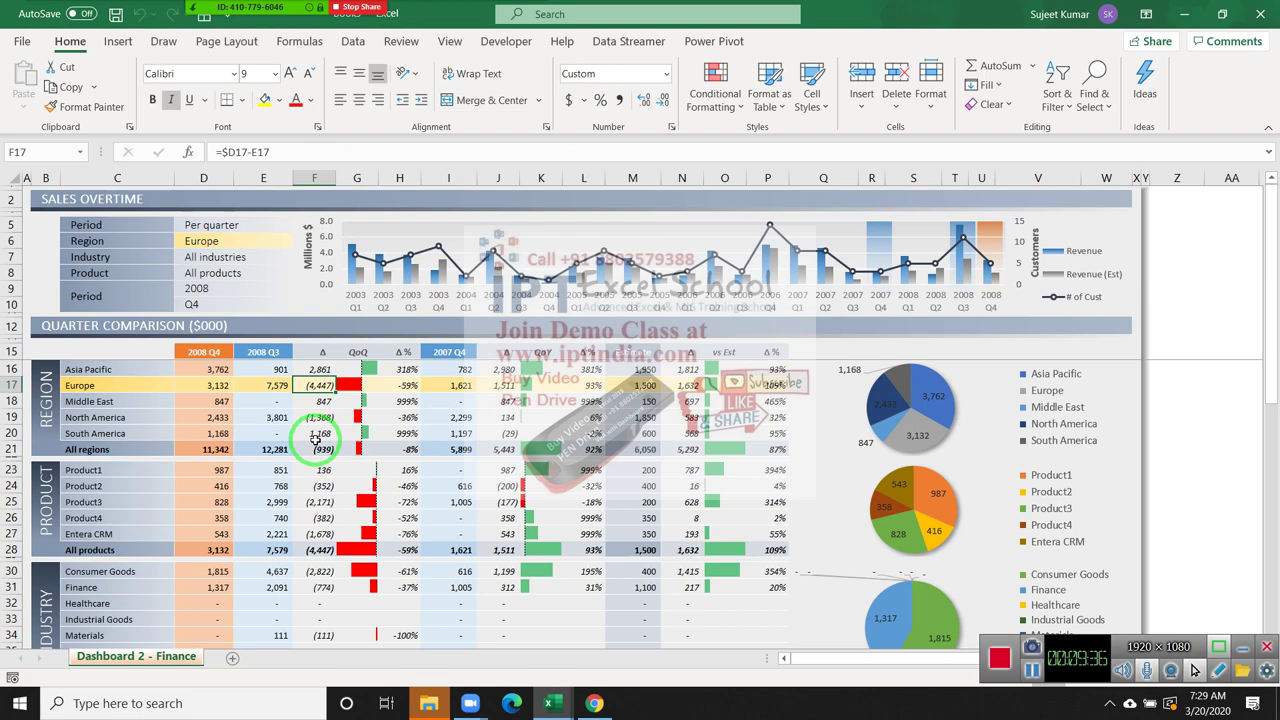
{"action": "left_click", "coordinate": [16, 178]}
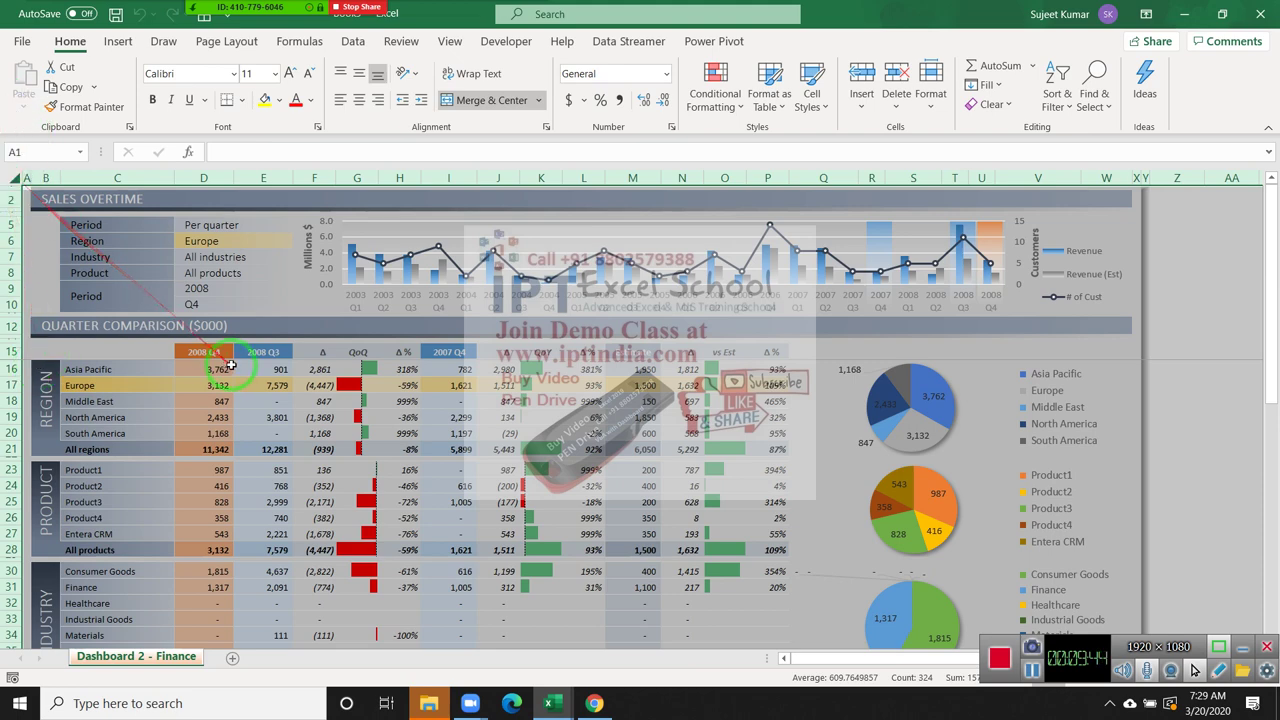
{"action": "key", "text": "ctrl+c"}
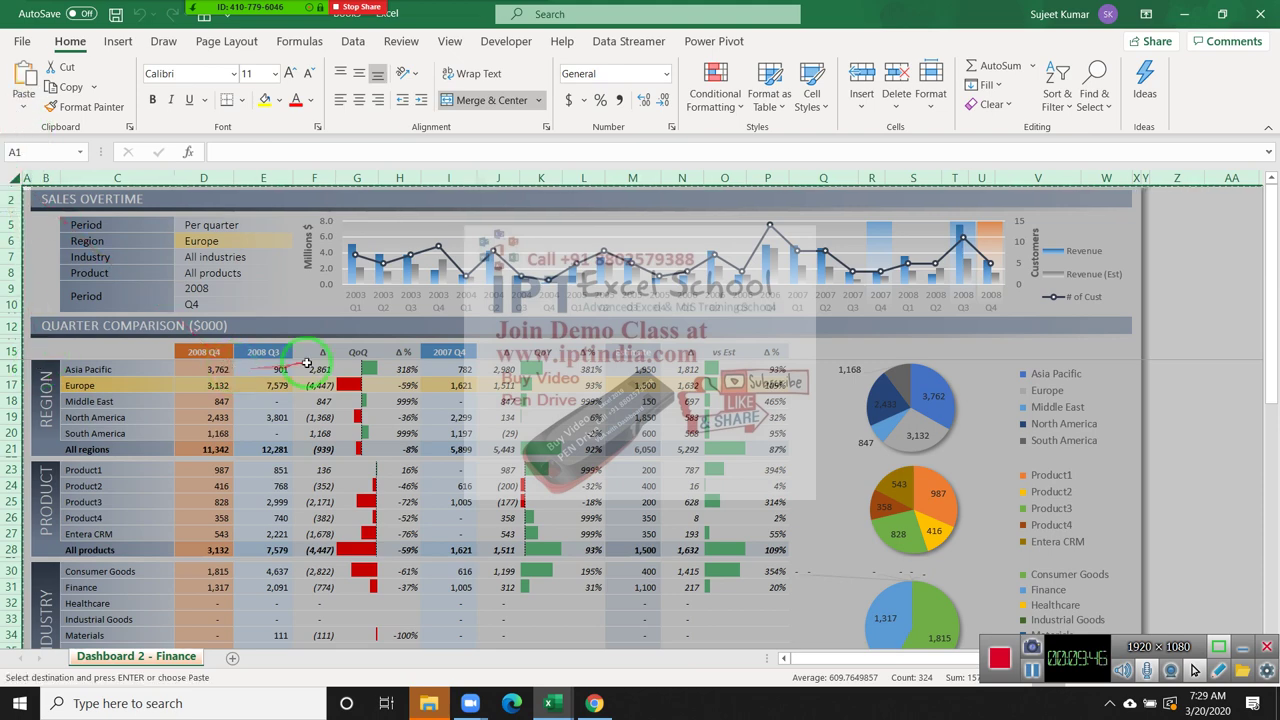
Paste Book9's copied sheet over itself using Paste Special set to Values
{"action": "right_click", "coordinate": [312, 366]}
{"action": "left_click", "coordinate": [369, 478]}
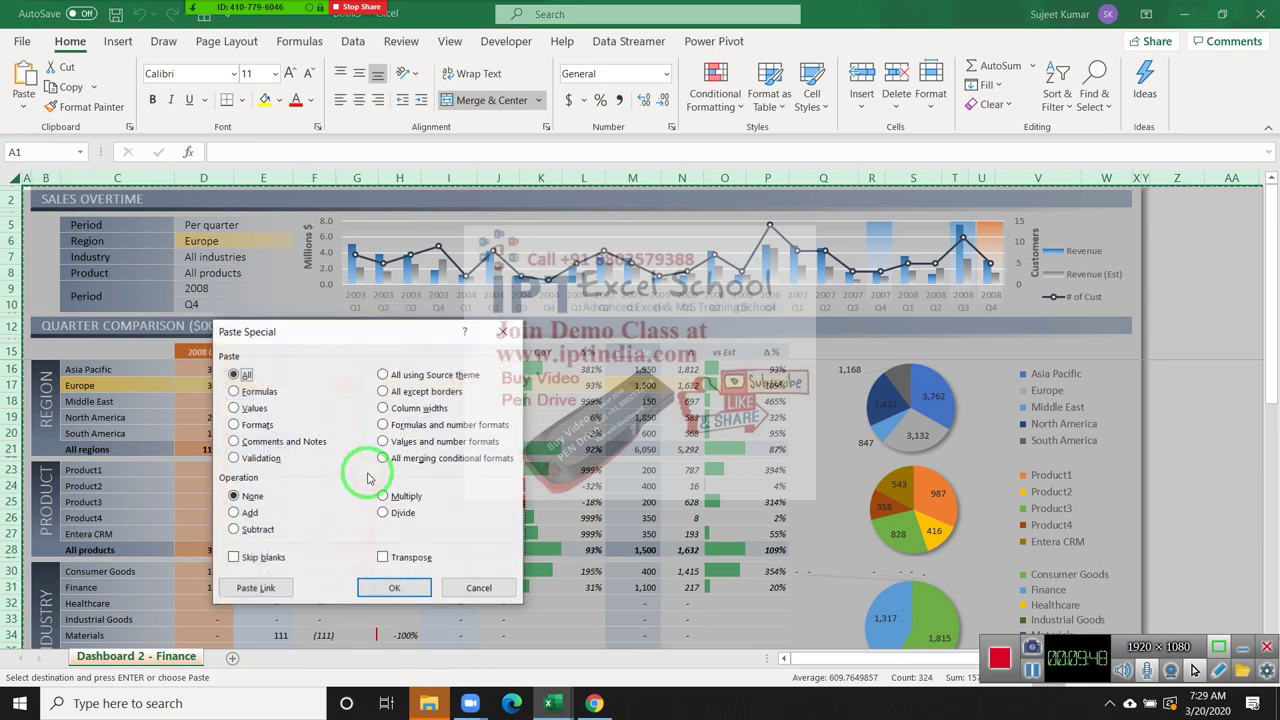
{"action": "left_click", "coordinate": [240, 408]}
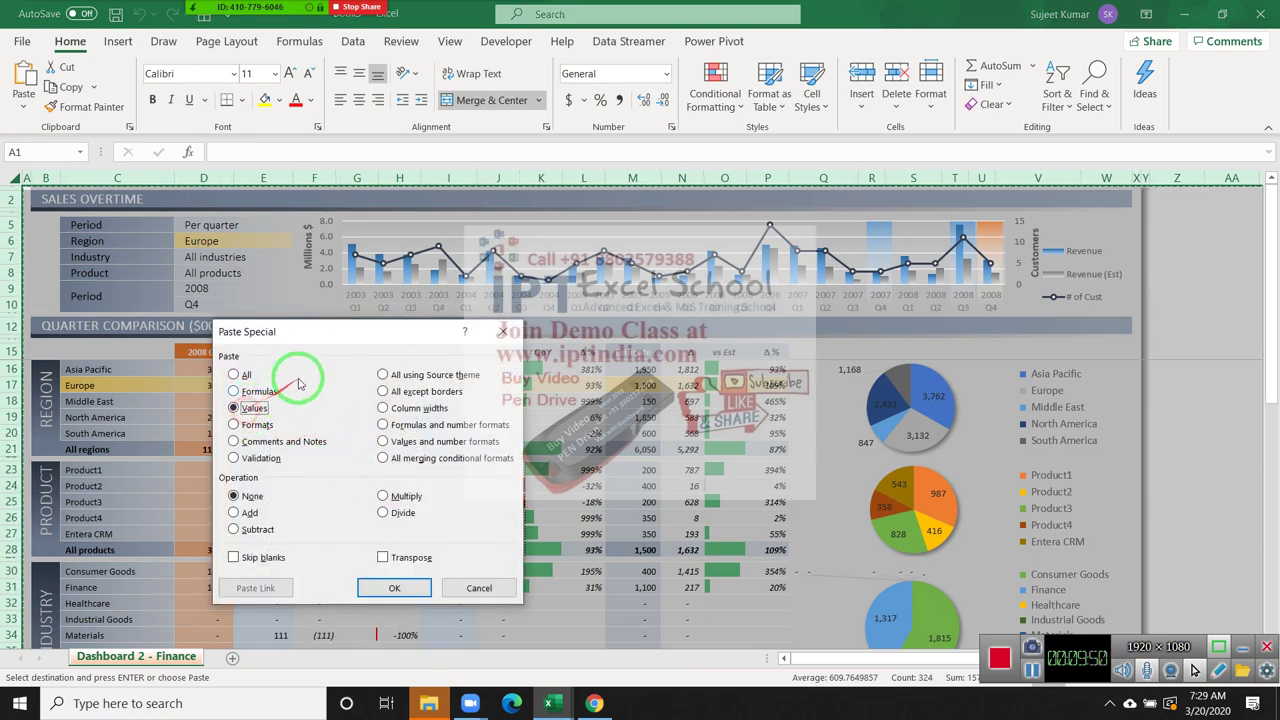
{"action": "mouse_move", "coordinate": [330, 338]}
{"action": "left_mouse_down"}
{"action": "mouse_move", "coordinate": [540, 338]}
{"action": "mouse_move", "coordinate": [648, 284]}
{"action": "left_mouse_up"}
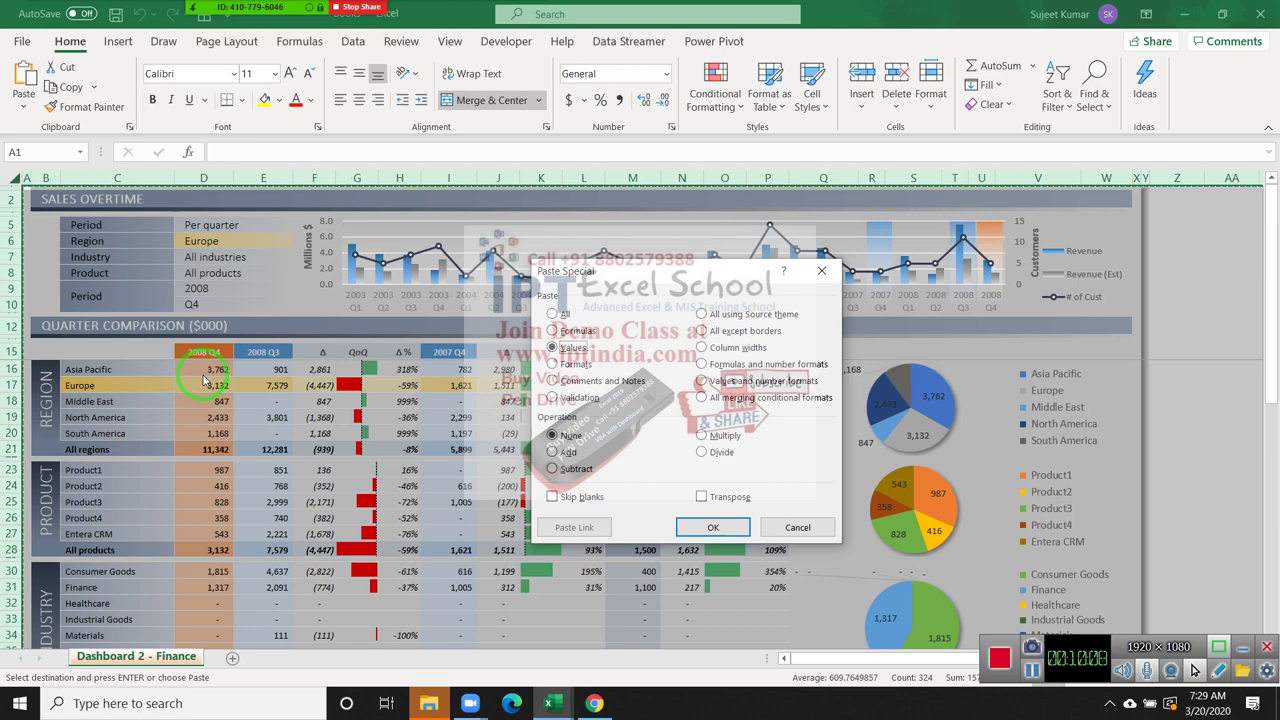
{"action": "left_click", "coordinate": [736, 529]}
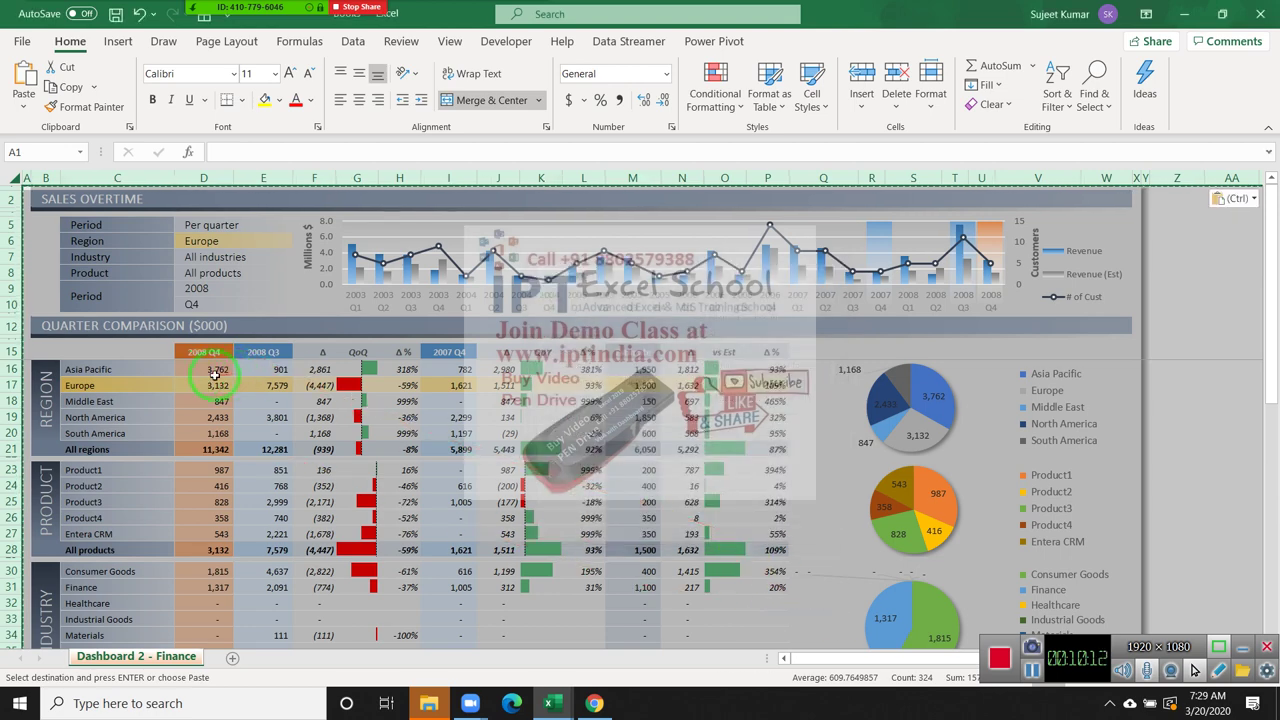
Verify D16 (3762), F19 and the percentage cells now hold plain values
{"action": "left_click", "coordinate": [215, 369]}
{"action": "left_click", "coordinate": [316, 418]}
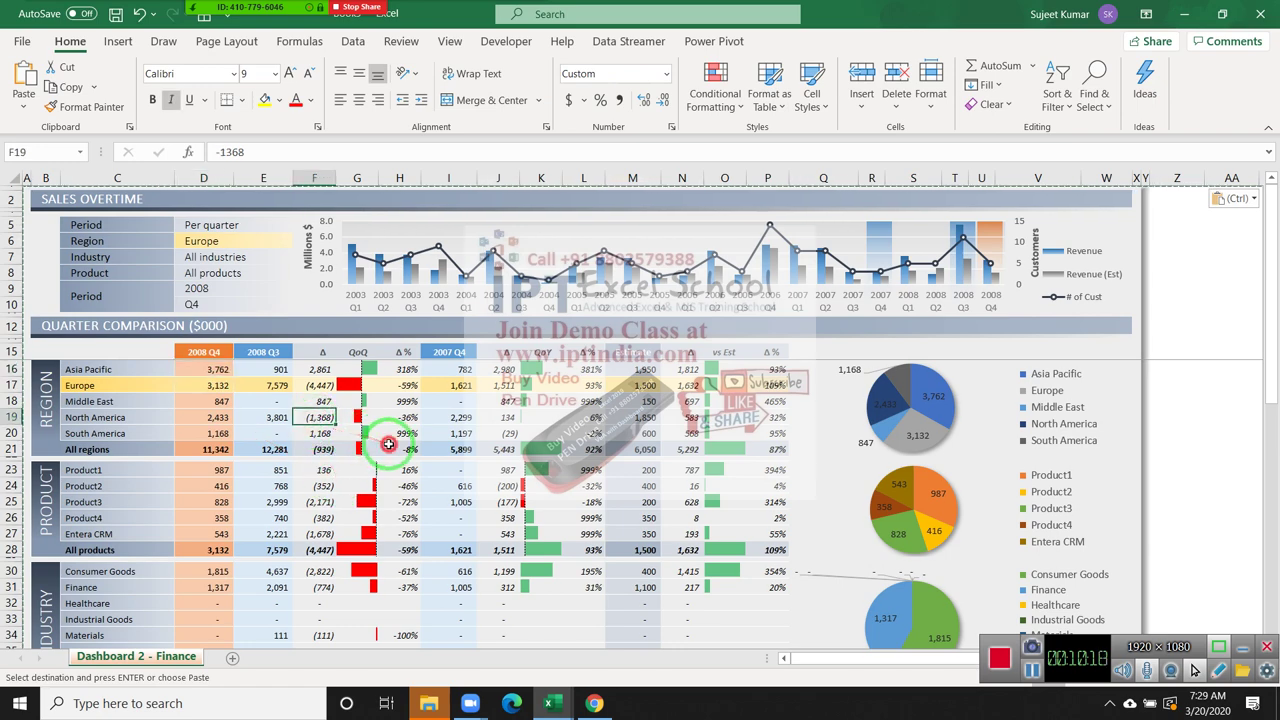
{"action": "left_click", "coordinate": [399, 449]}
{"action": "left_click", "coordinate": [567, 528]}
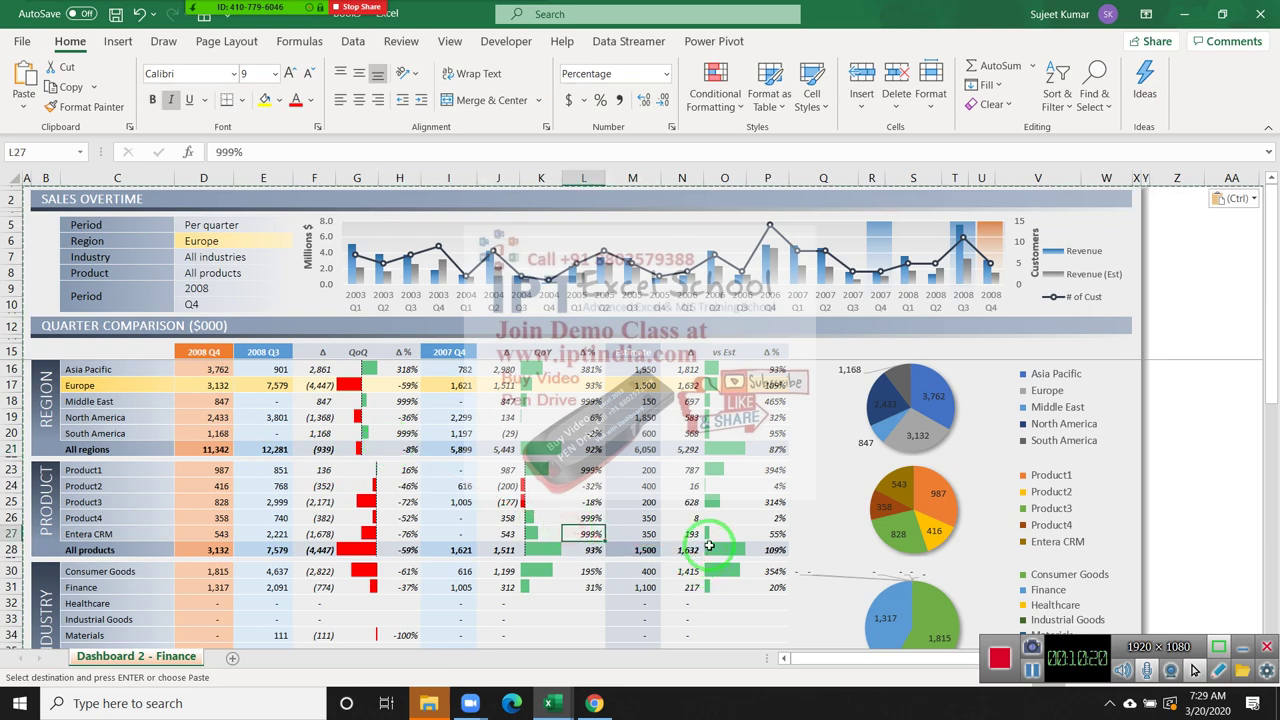
Close the sales, read-only and team performance dashboards with Don't Save, declining to keep clipboard data
{"action": "left_click", "coordinate": [1268, 14]}
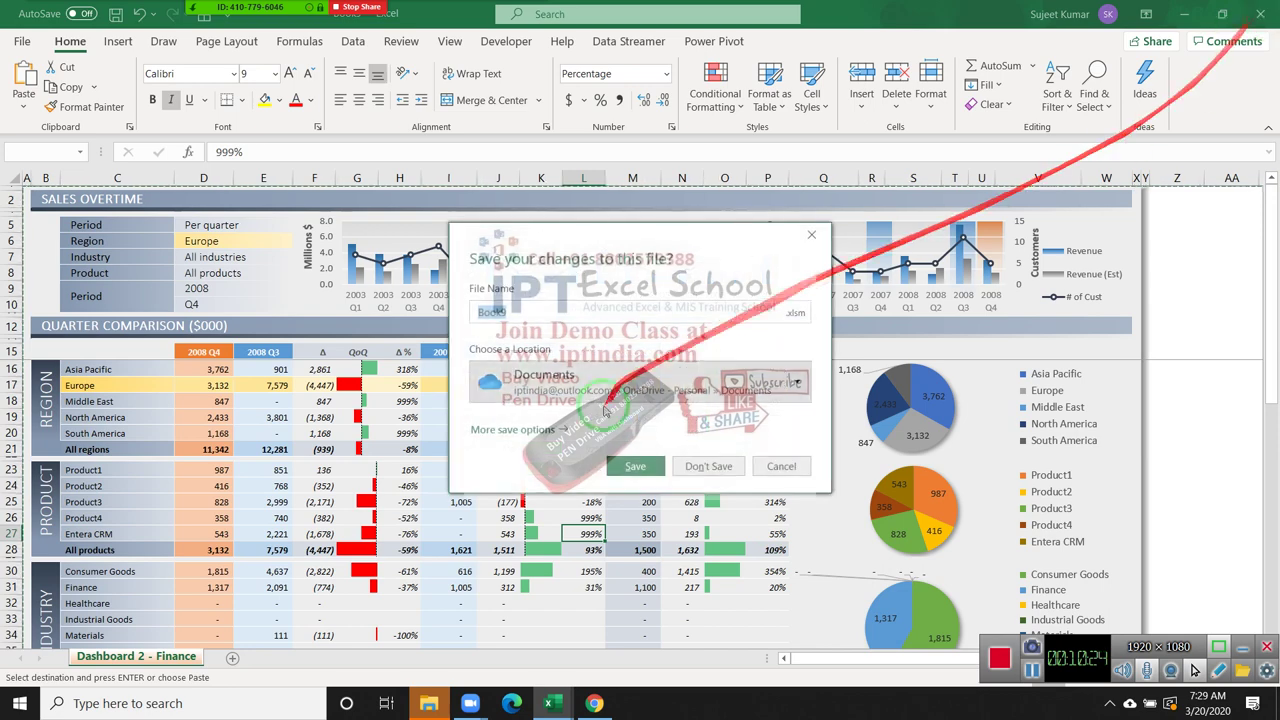
{"action": "left_click", "coordinate": [700, 462]}
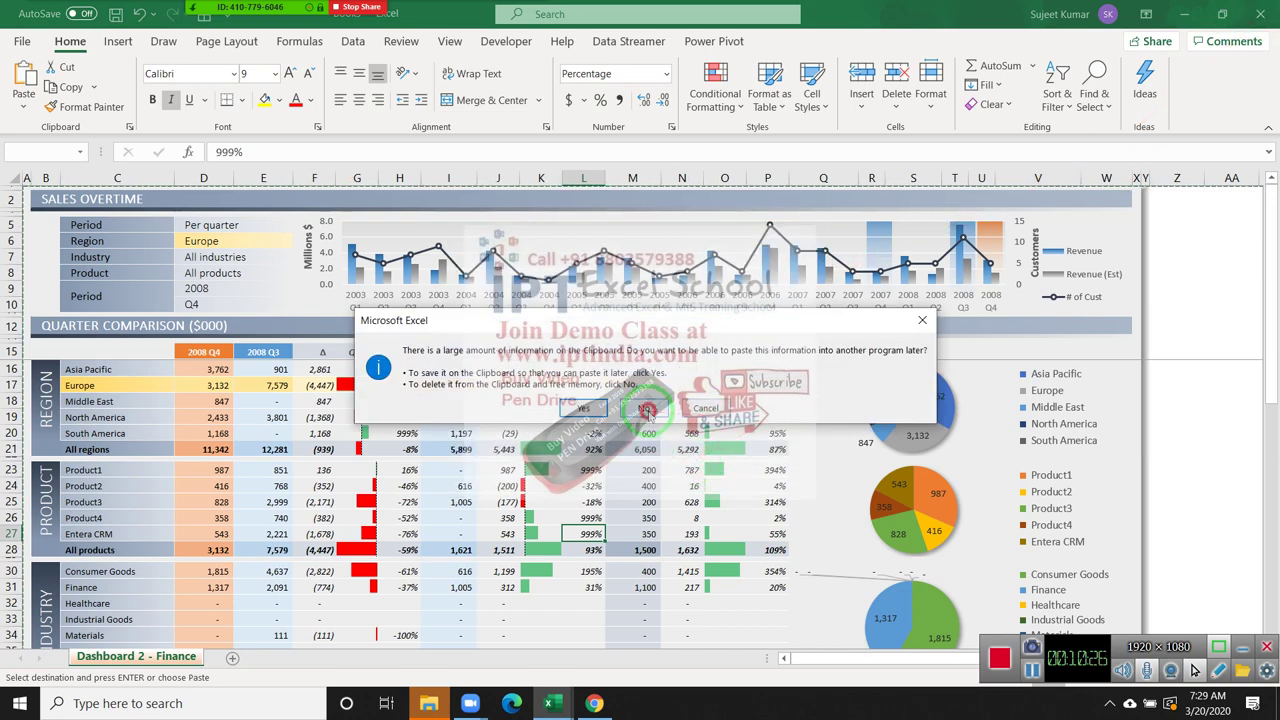
{"action": "left_click", "coordinate": [710, 417]}
{"action": "left_click", "coordinate": [1260, 14]}
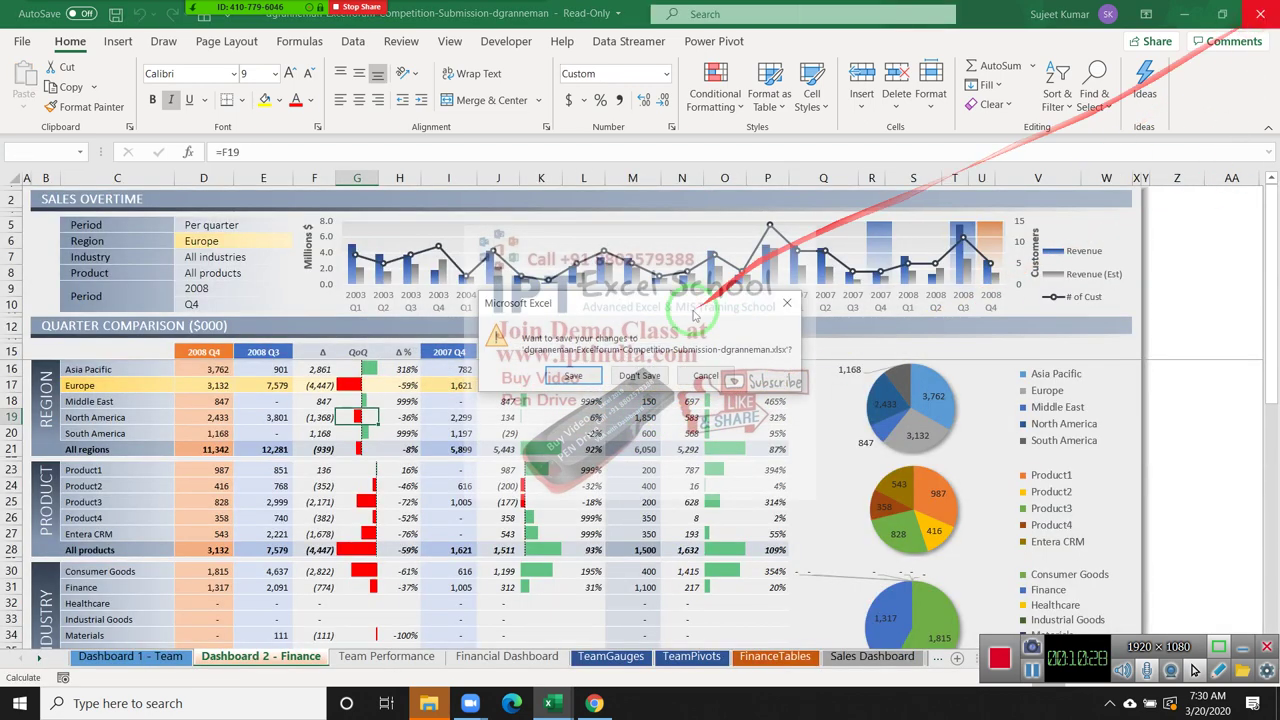
{"action": "left_click", "coordinate": [628, 376]}
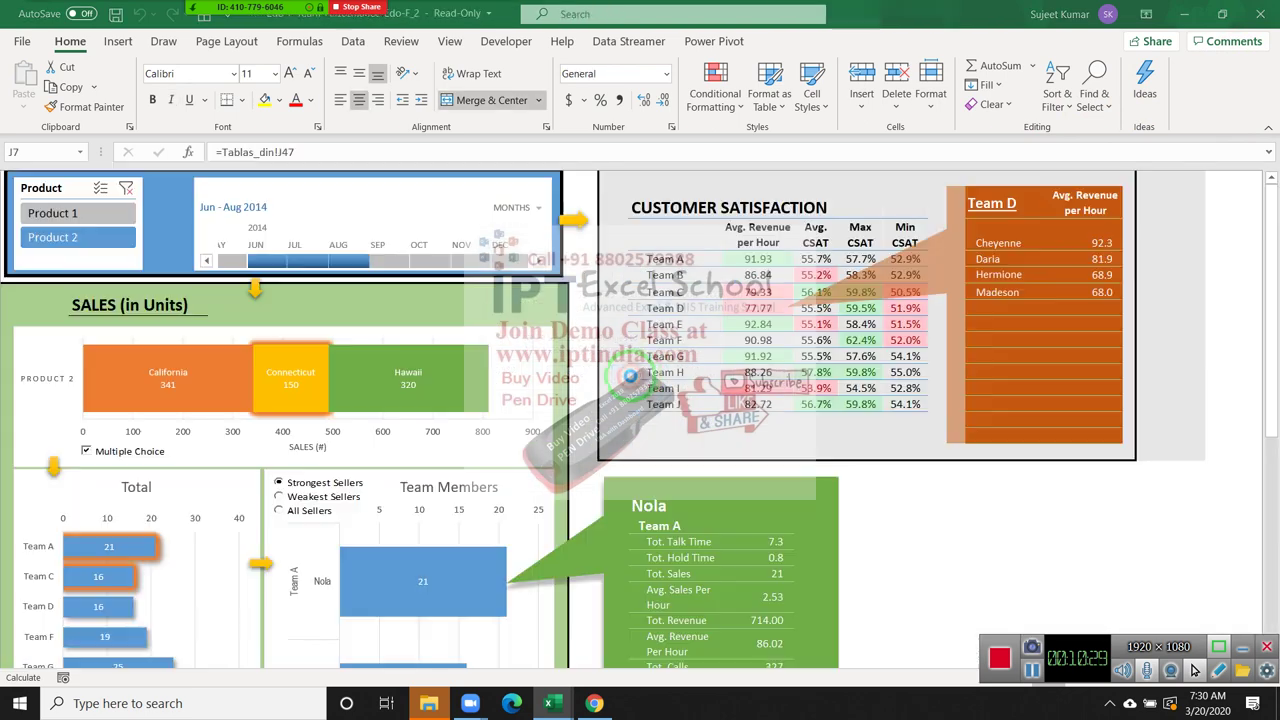
{"action": "left_click", "coordinate": [1268, 14]}
Discard the last dashboard's changes and clear the lower table in H8:K15
{"action": "left_click", "coordinate": [640, 375]}
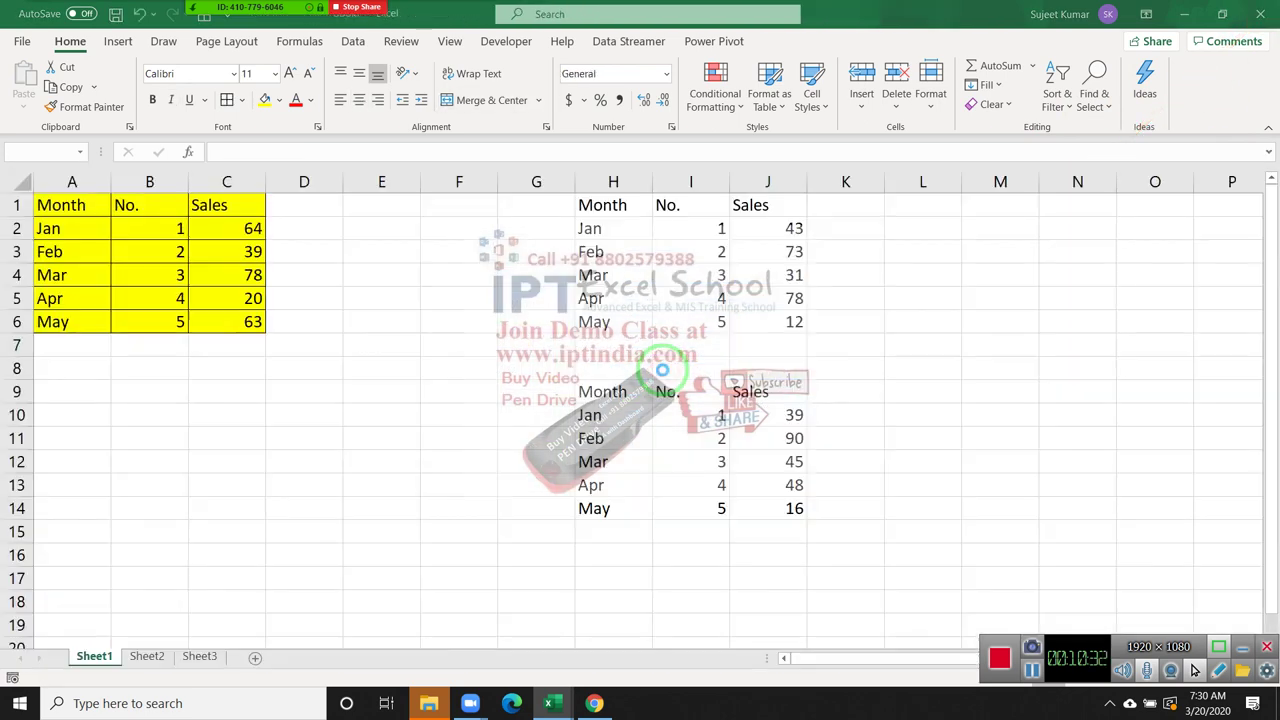
{"action": "left_click_drag", "start_coordinate": [600, 367], "coordinate": [814, 523]}
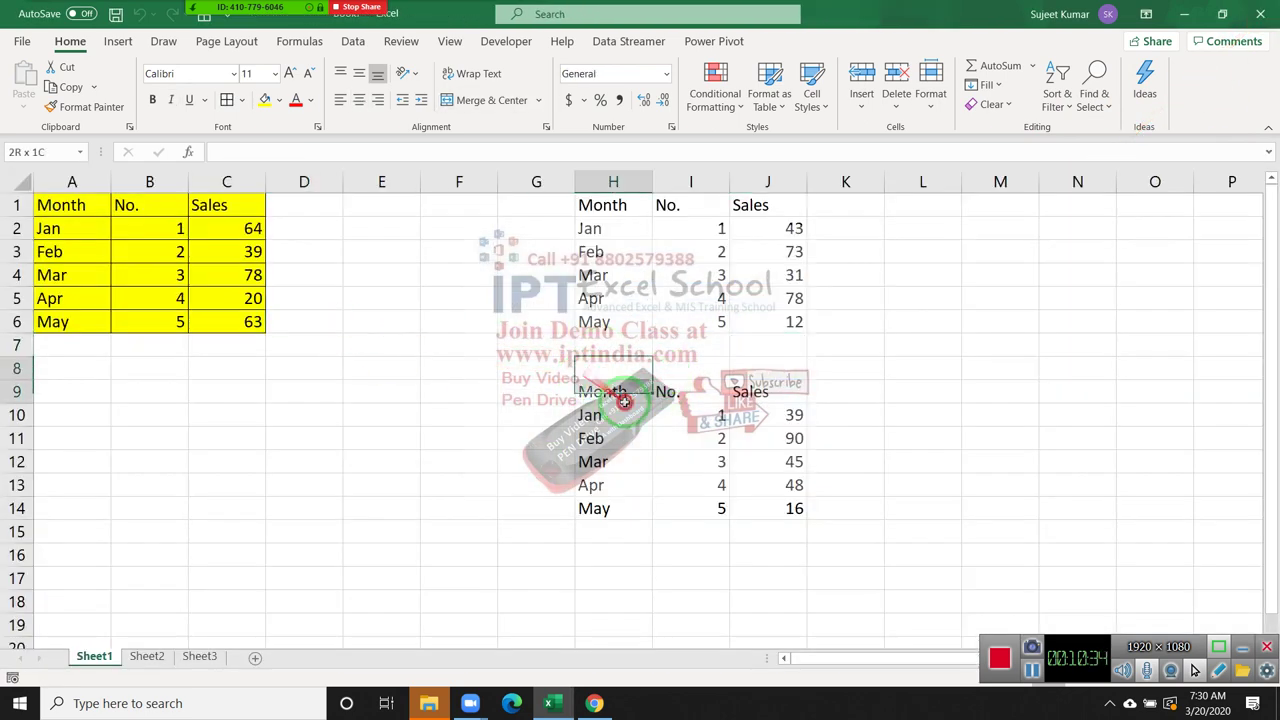
{"action": "key", "text": "Delete"}
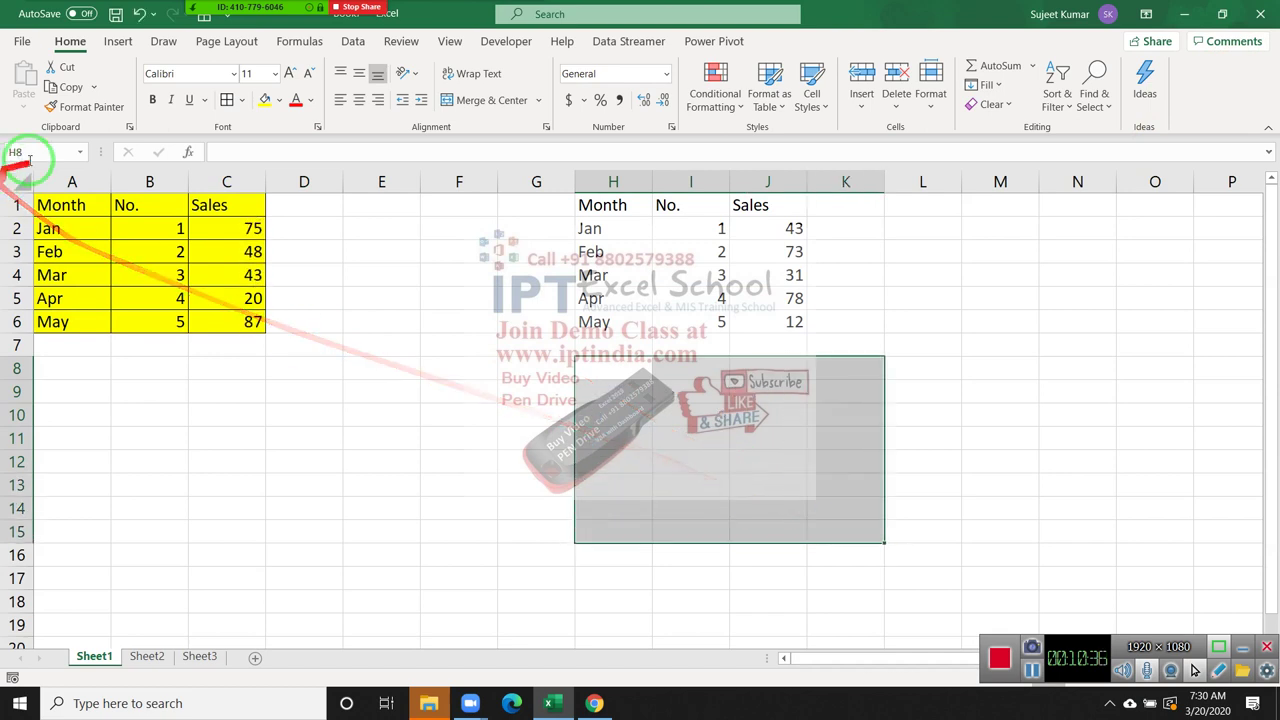
Copy the yellow A1:C6 table and paste only its Formats onto H9
{"action": "left_click_drag", "start_coordinate": [60, 205], "coordinate": [215, 318]}
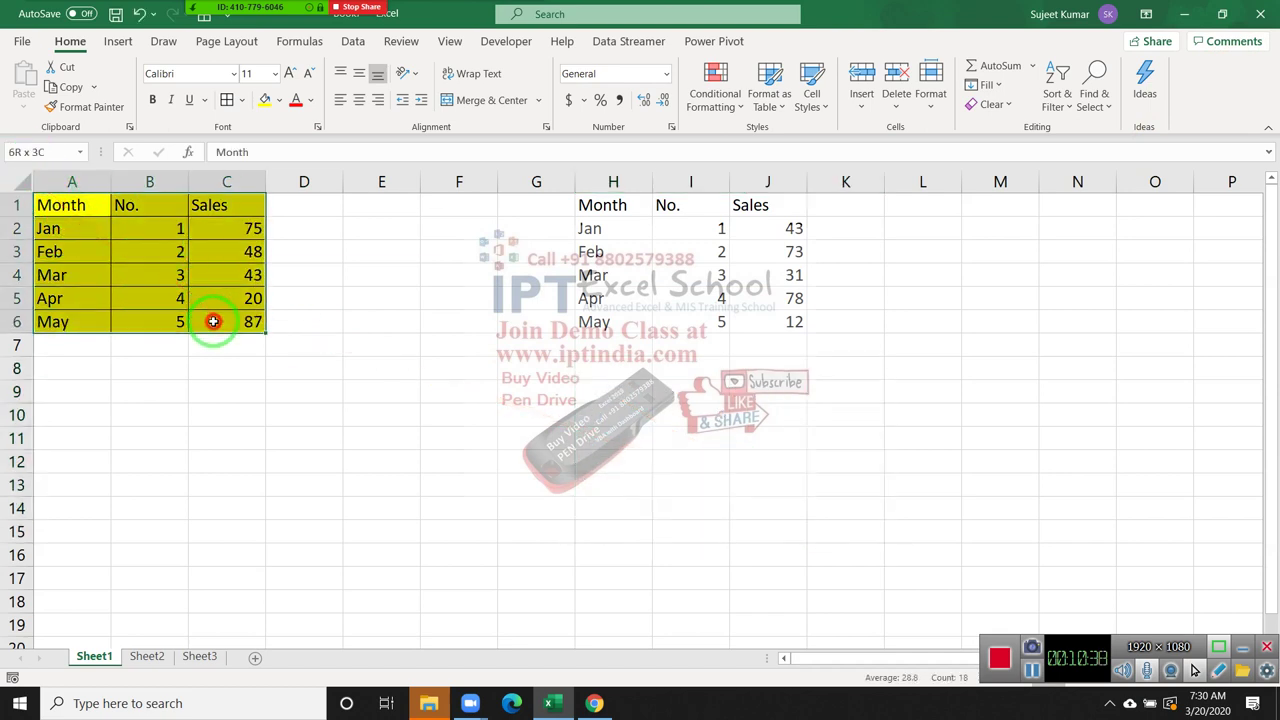
{"action": "key", "text": "ctrl+q"}
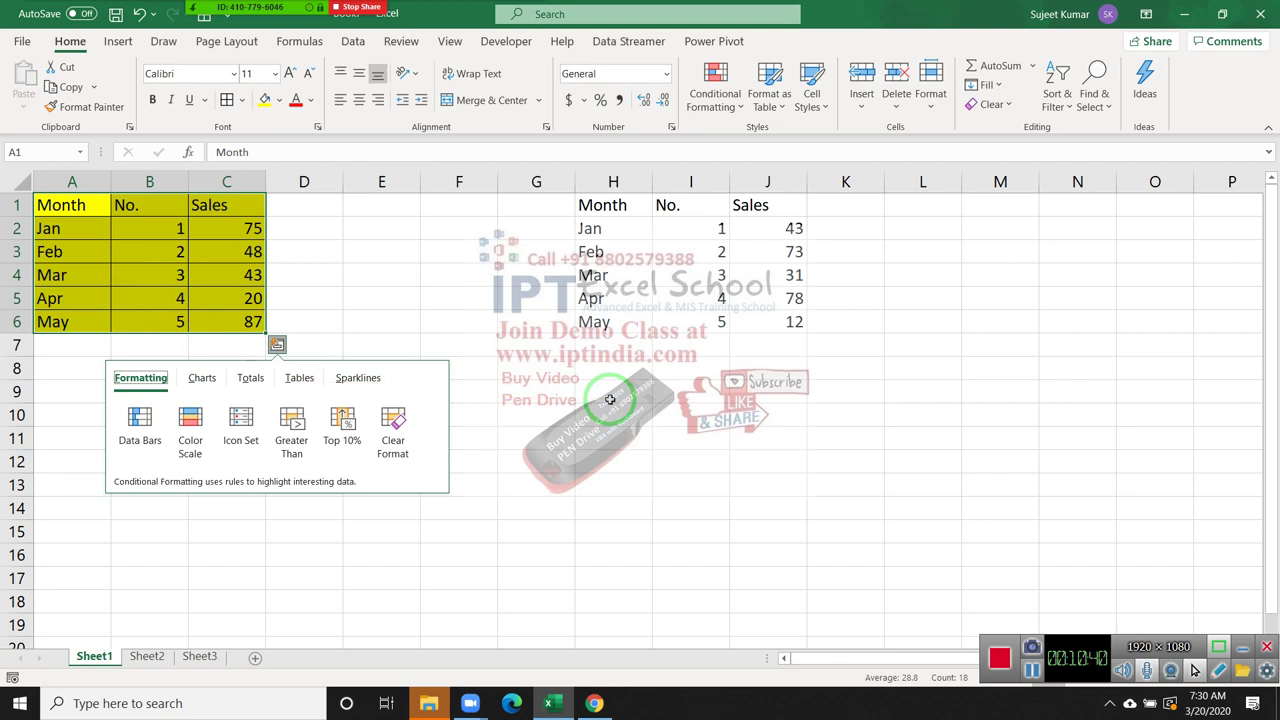
{"action": "key", "text": "Escape"}
{"action": "key", "text": "ctrl+c"}
{"action": "right_click", "coordinate": [612, 395]}
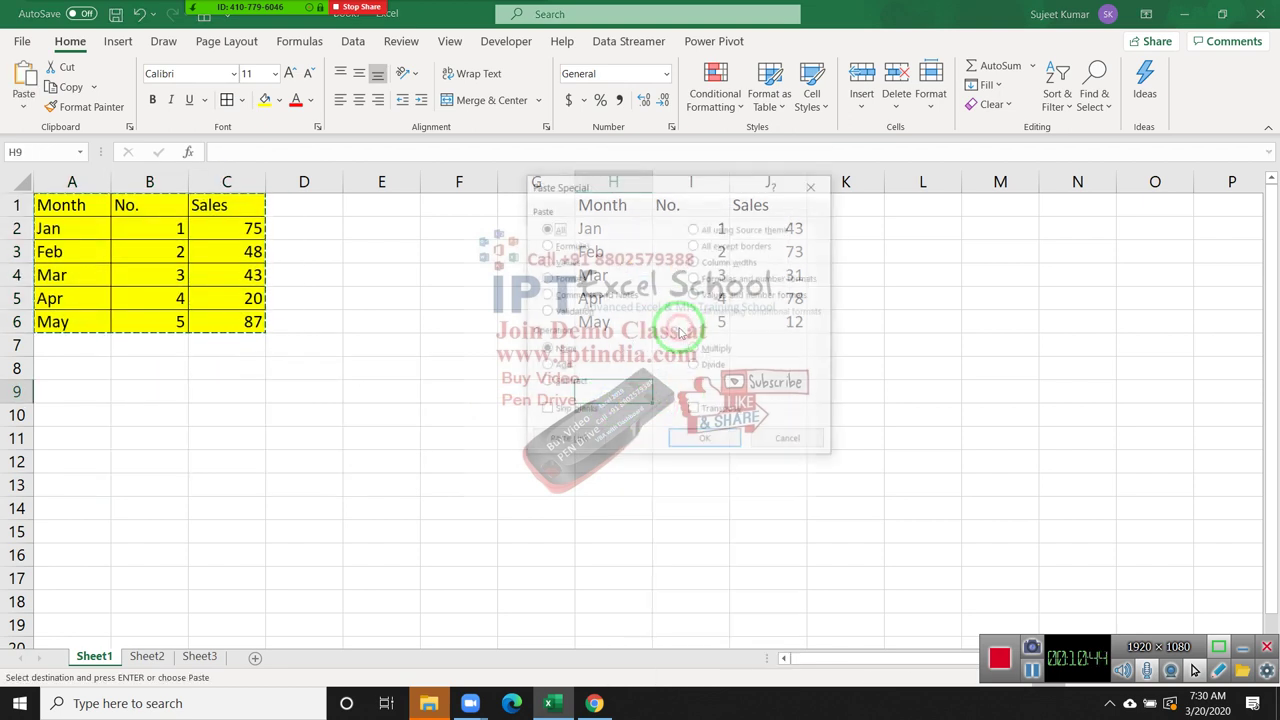
{"action": "left_click", "coordinate": [680, 324]}
{"action": "left_click", "coordinate": [556, 278]}
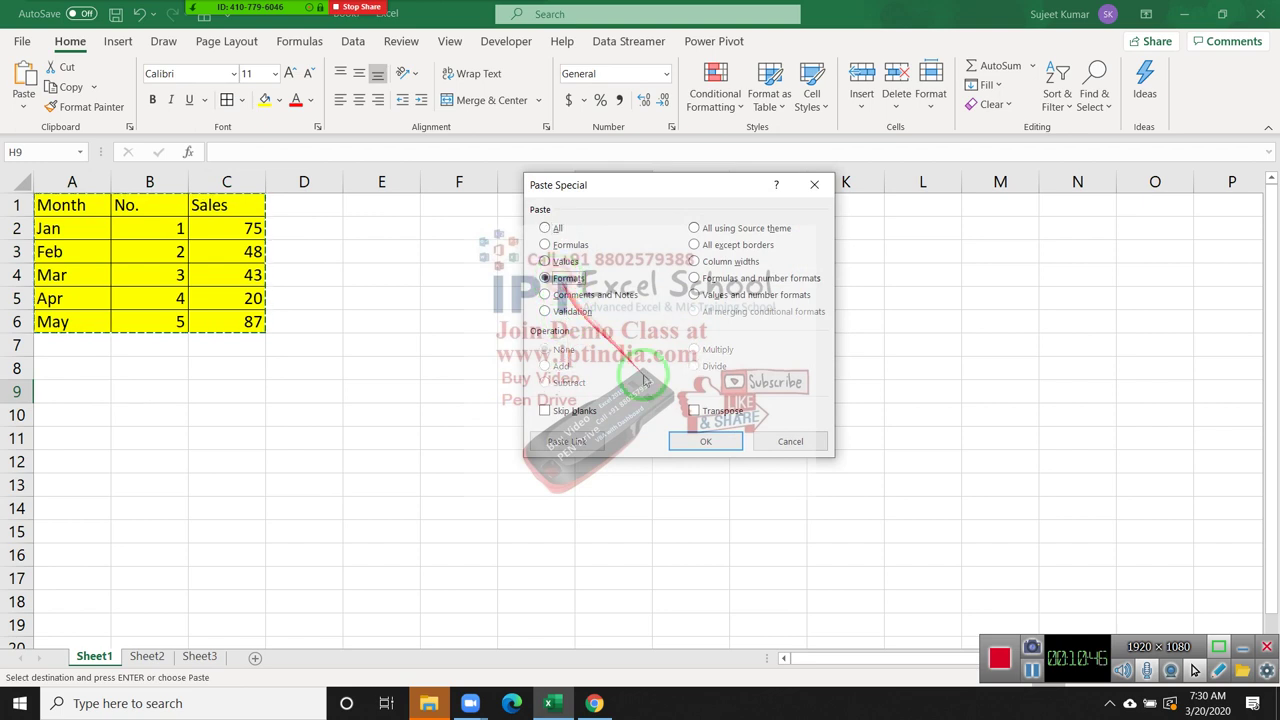
{"action": "left_click", "coordinate": [715, 437]}
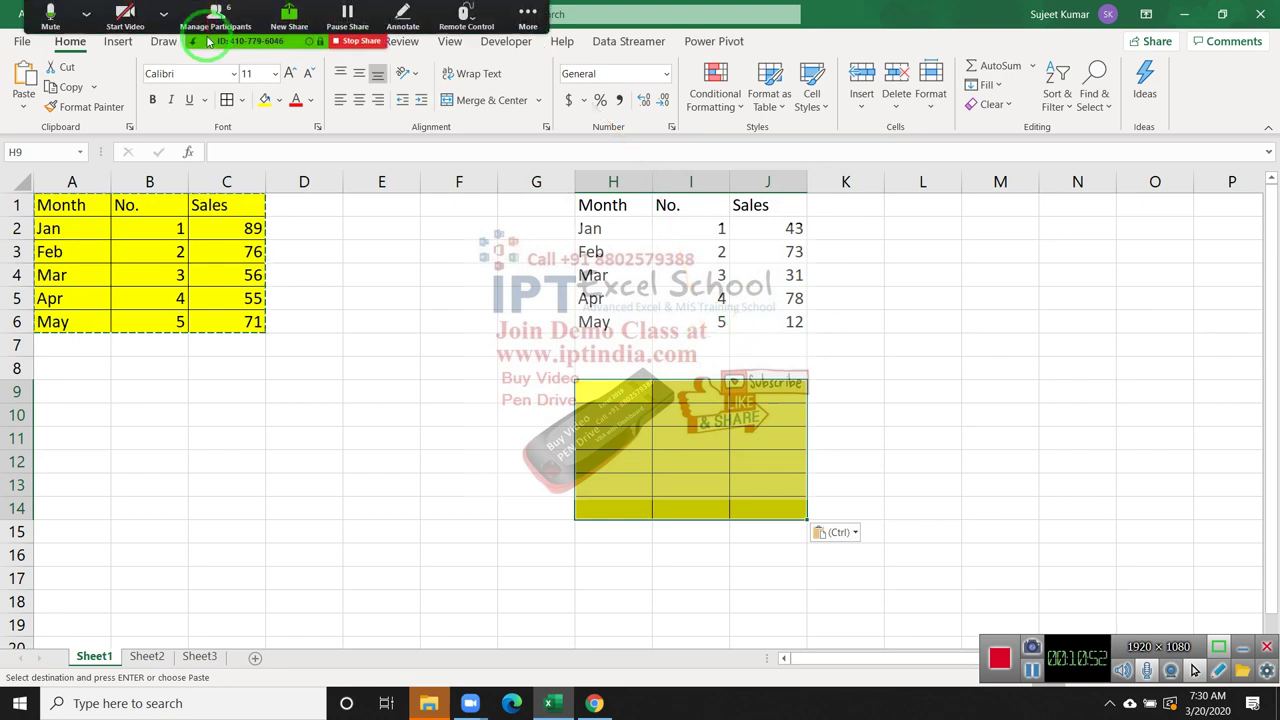
{"action": "left_click", "coordinate": [212, 22]}
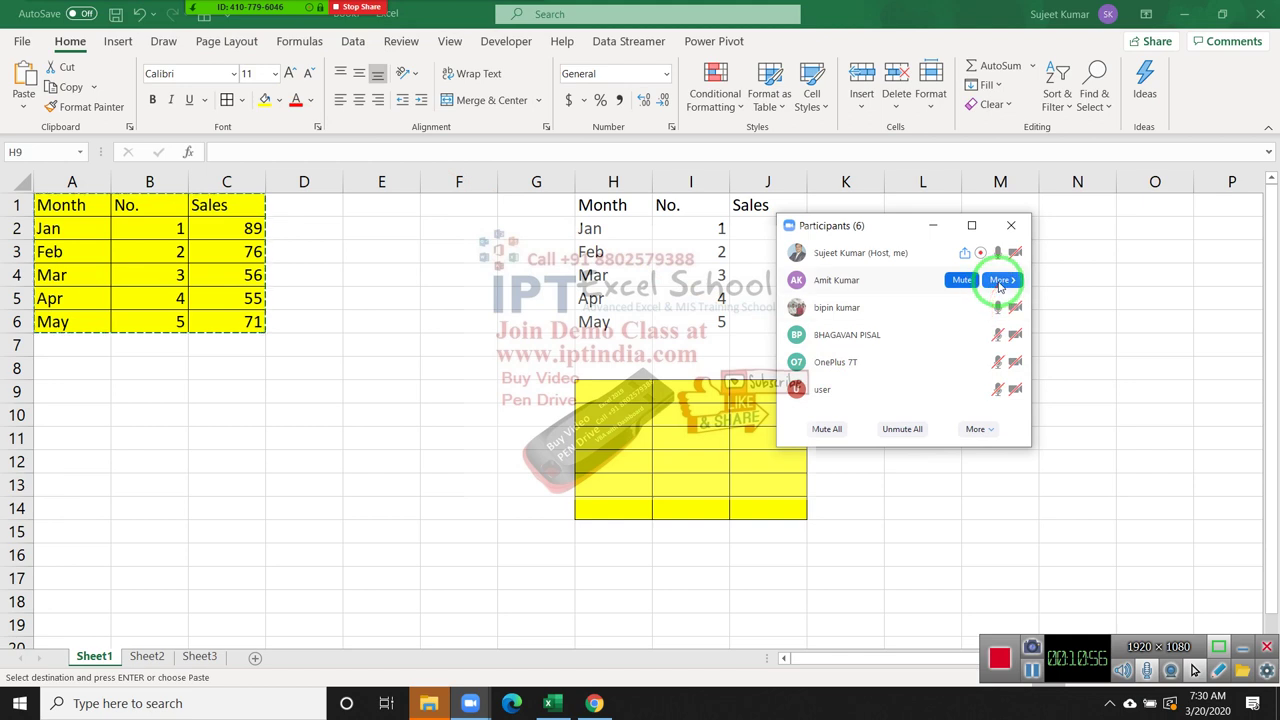
{"action": "left_click", "coordinate": [1000, 307]}
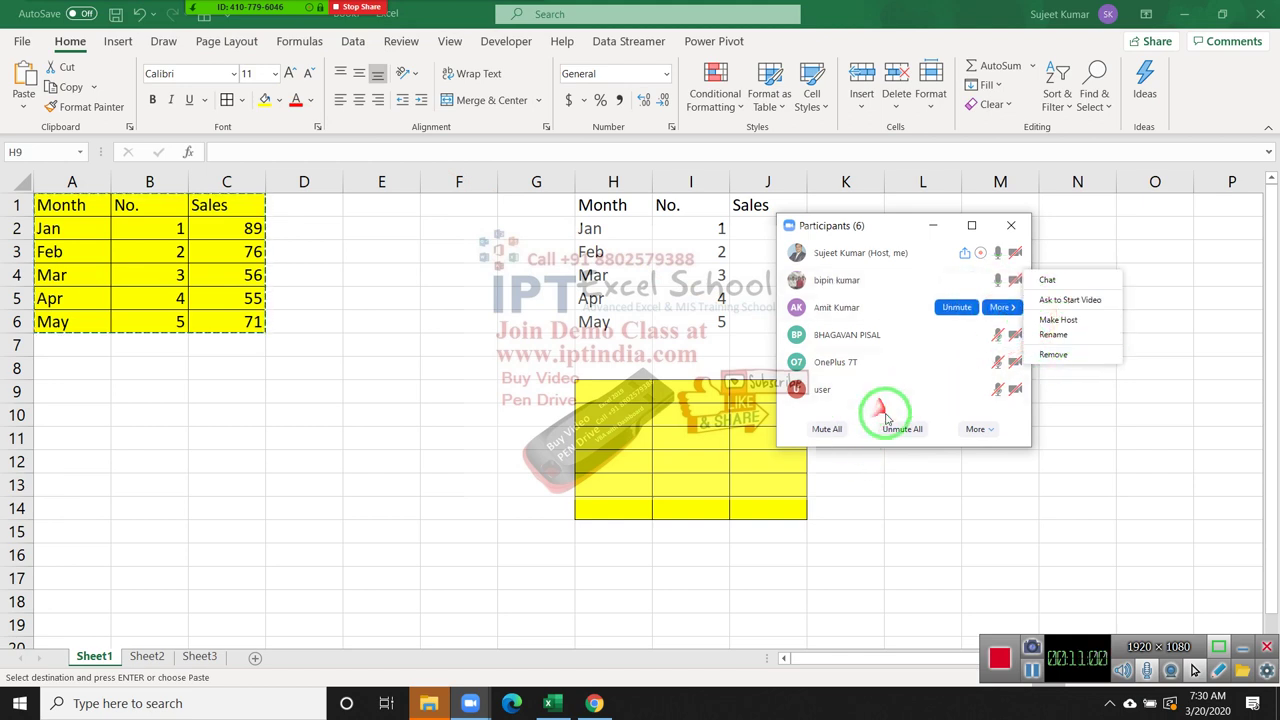
{"action": "left_click", "coordinate": [786, 424]}
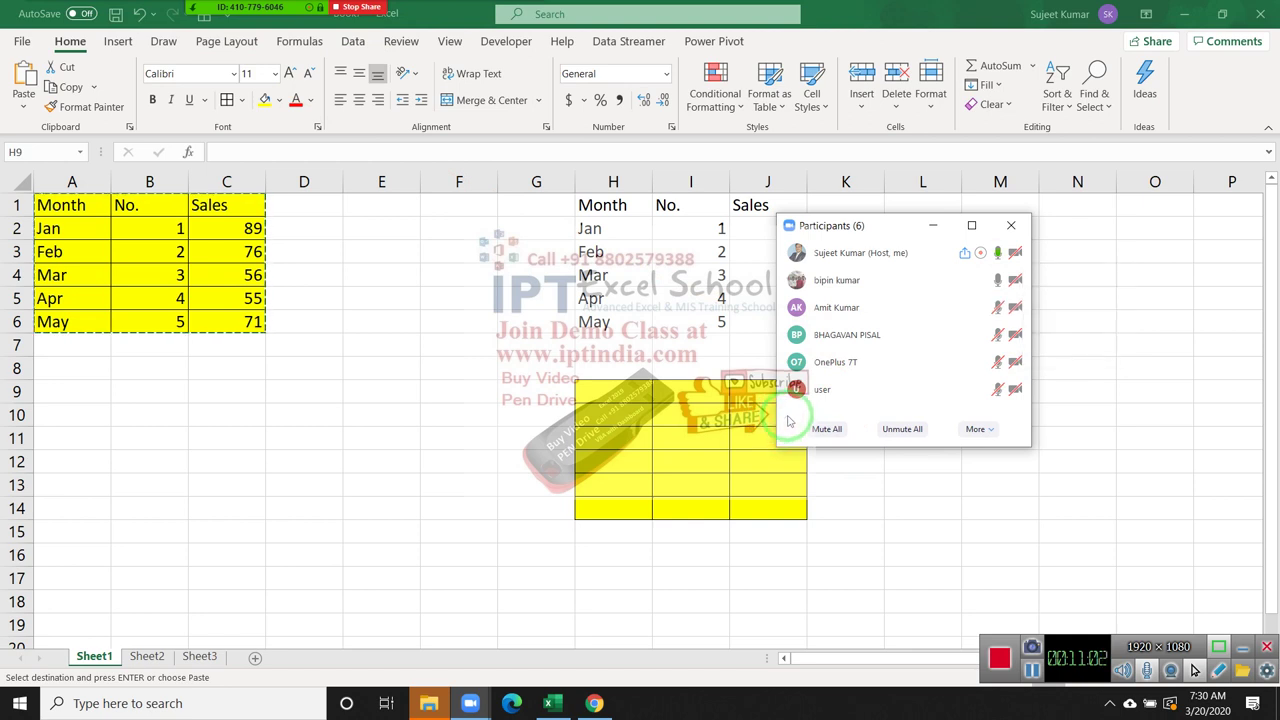
{"action": "left_click", "coordinate": [815, 397]}
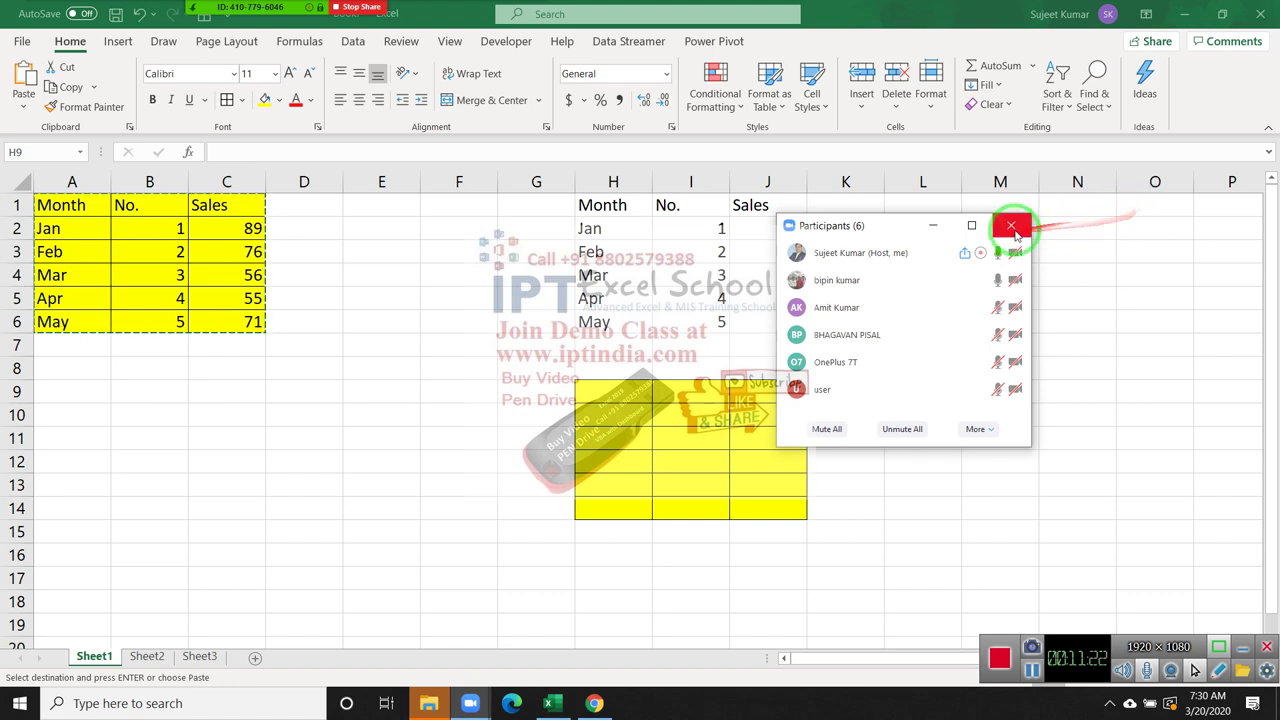
{"action": "left_click", "coordinate": [1015, 227]}
{"action": "key", "text": "ctrl+v"}
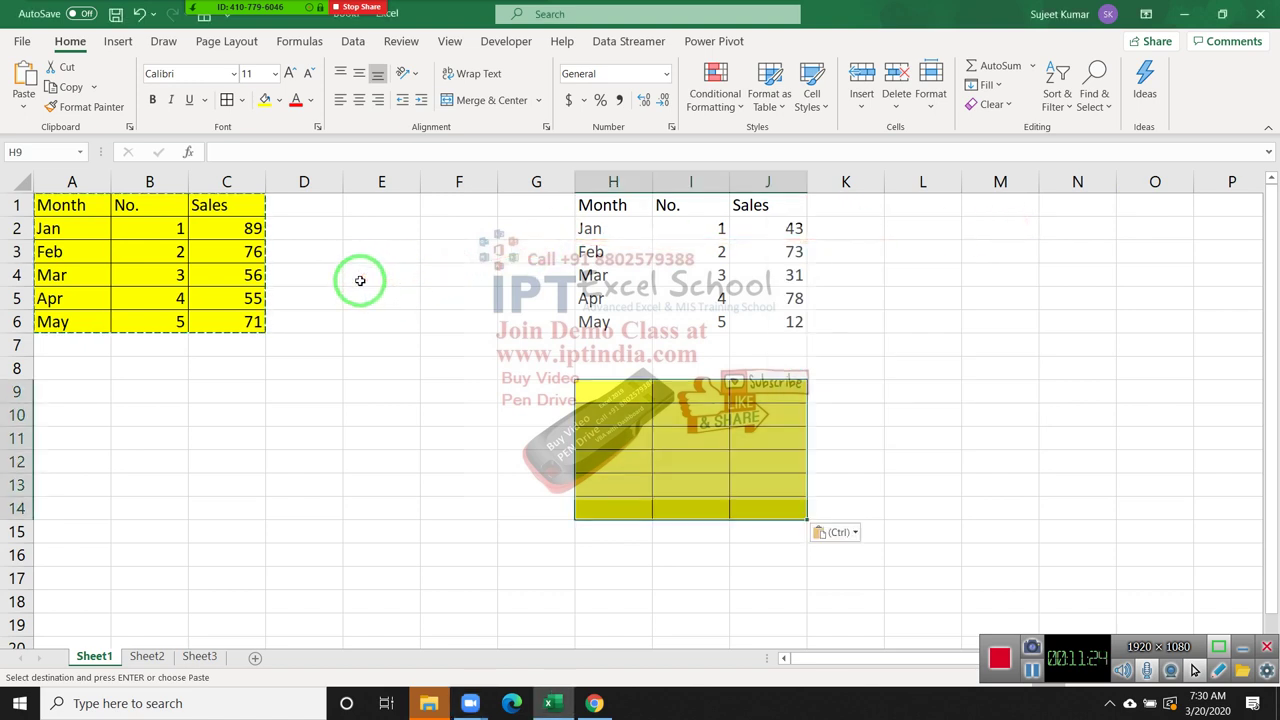
Add a new comment 'This Final Price Ex. GST' to the Sales header cell C1
{"action": "left_click", "coordinate": [244, 208]}
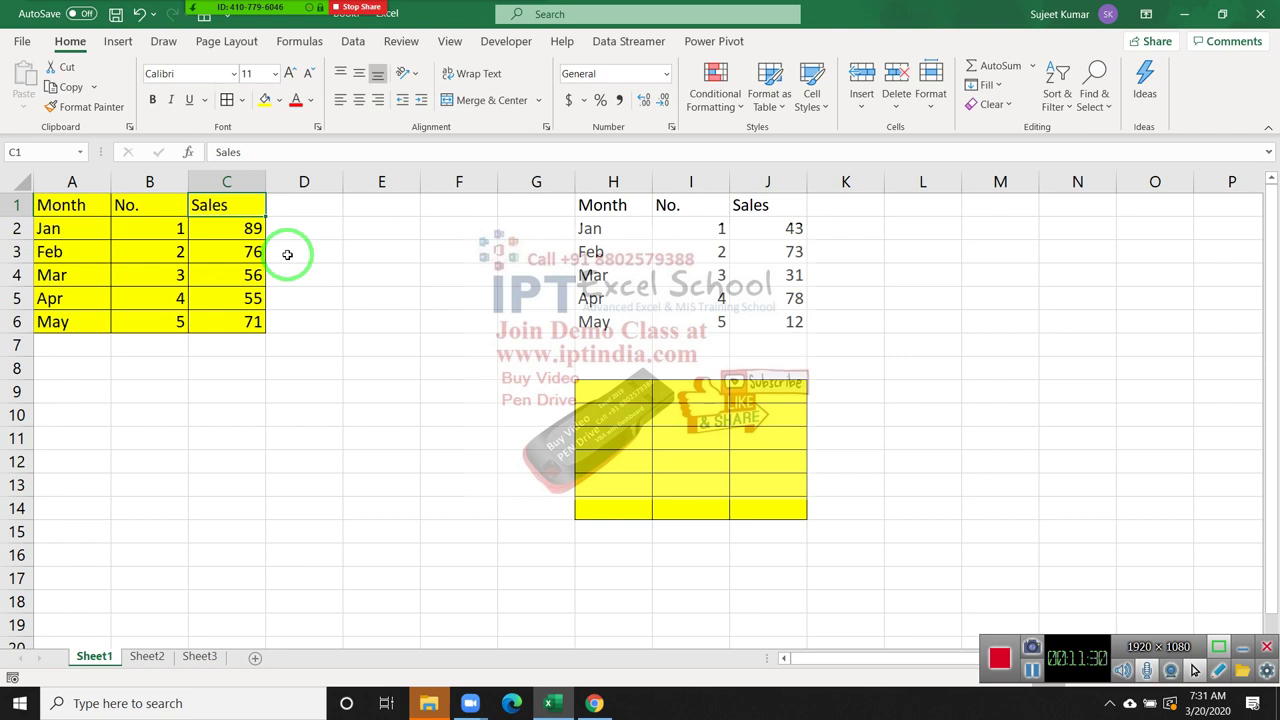
{"action": "left_click", "coordinate": [287, 255]}
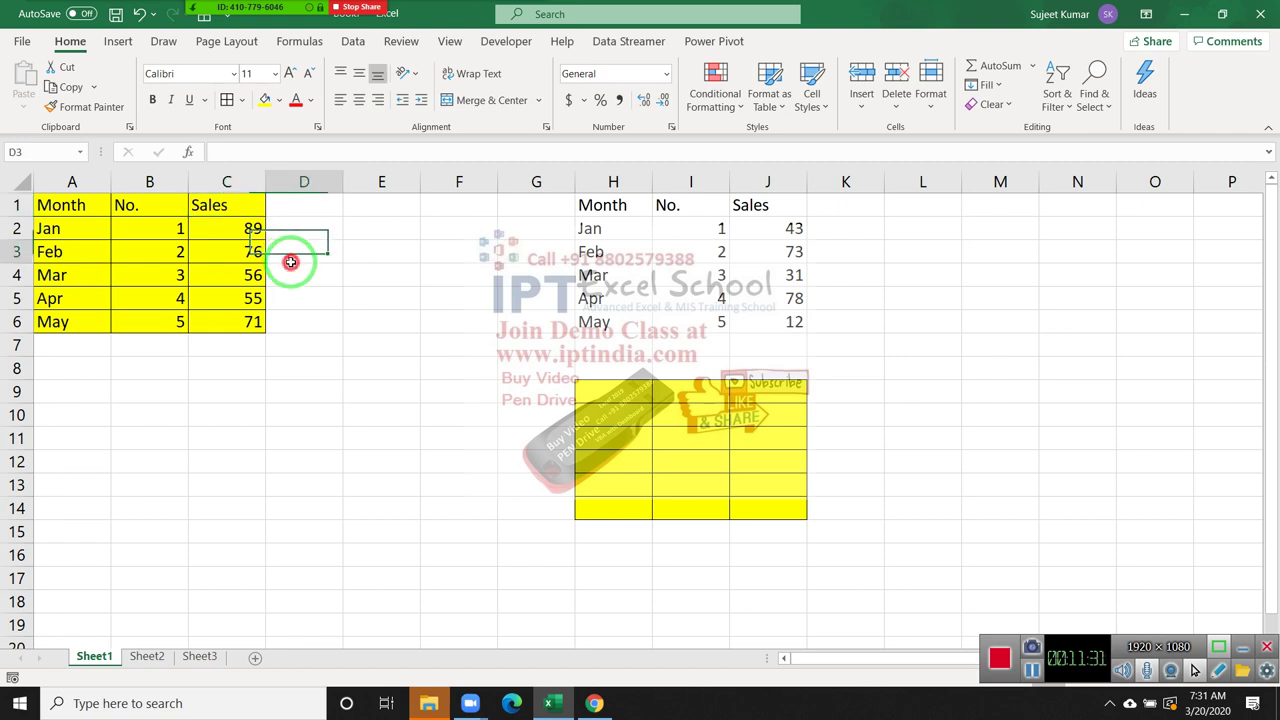
{"action": "left_click", "coordinate": [223, 205]}
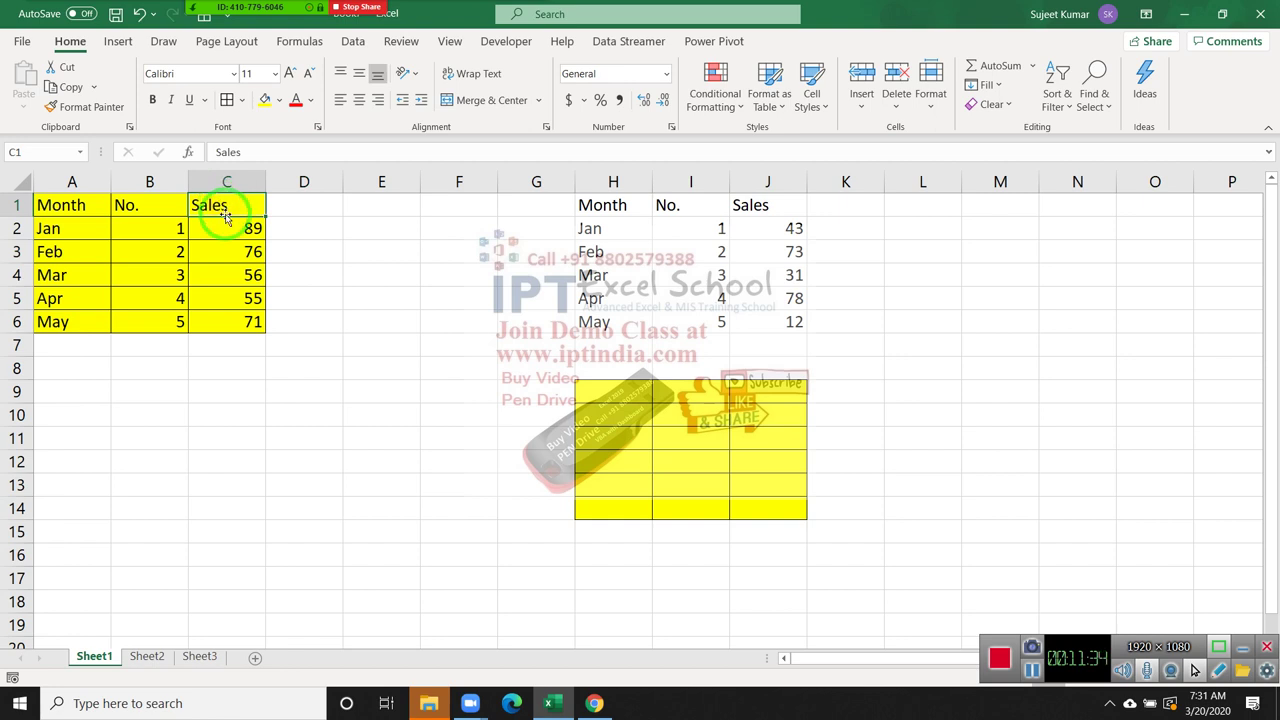
{"action": "right_click", "coordinate": [226, 210]}
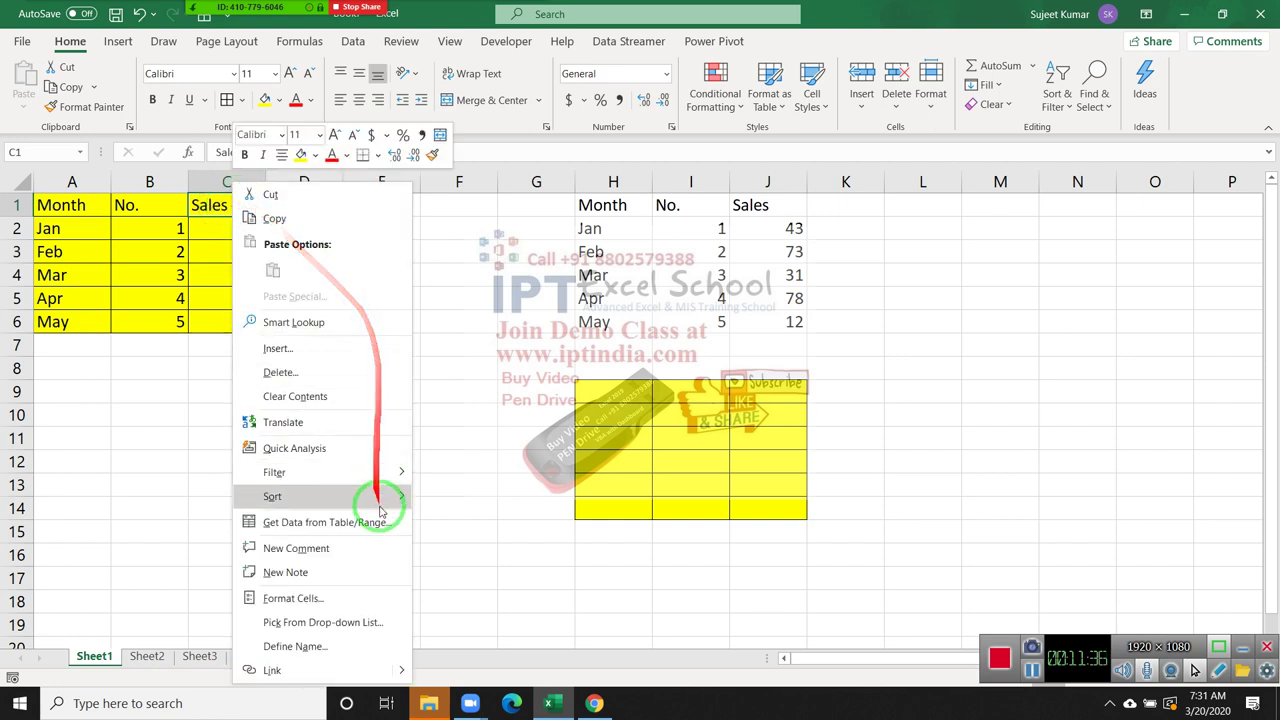
{"action": "left_click", "coordinate": [364, 547]}
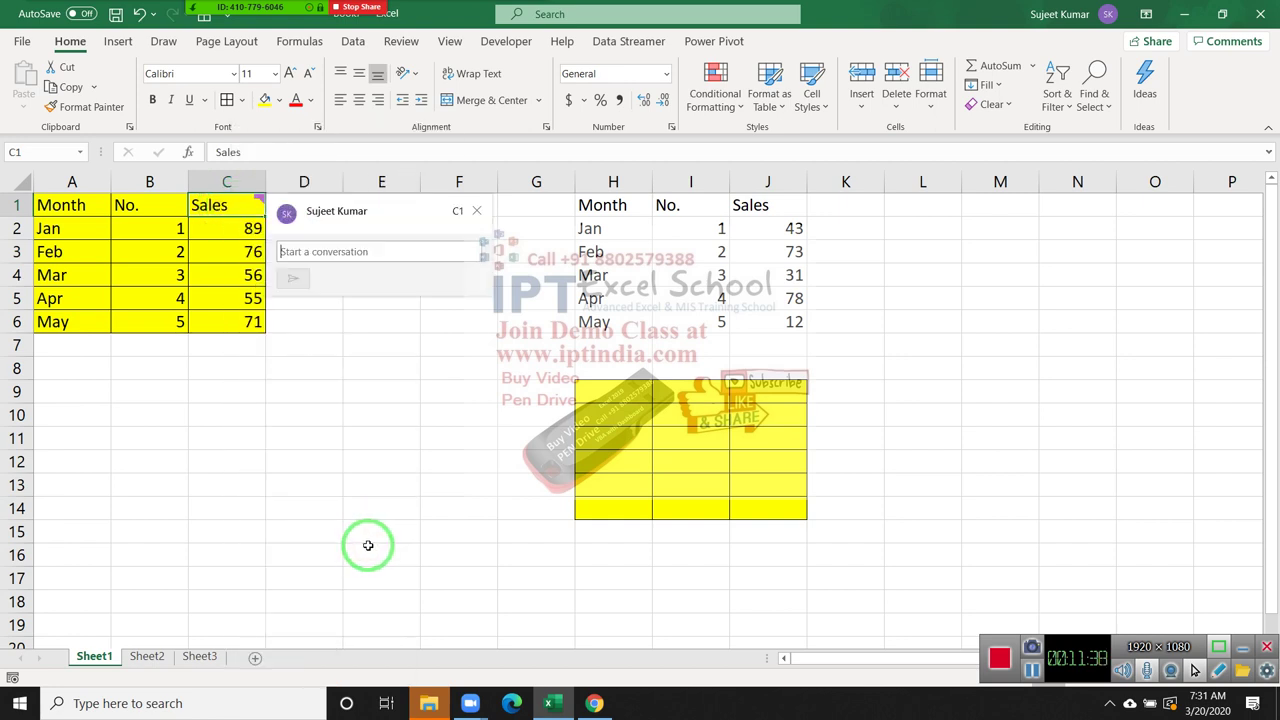
{"action": "type", "text": "This Final Price Ex. GST"}
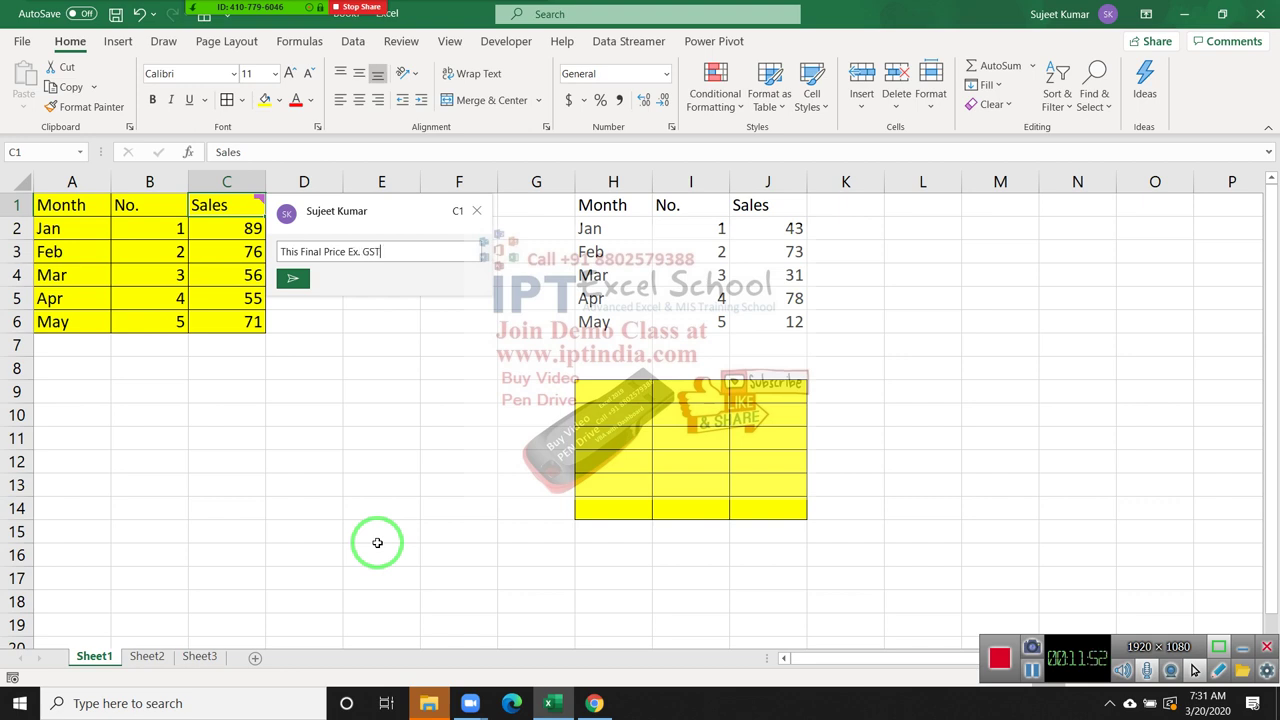
{"action": "key", "text": "Return"}
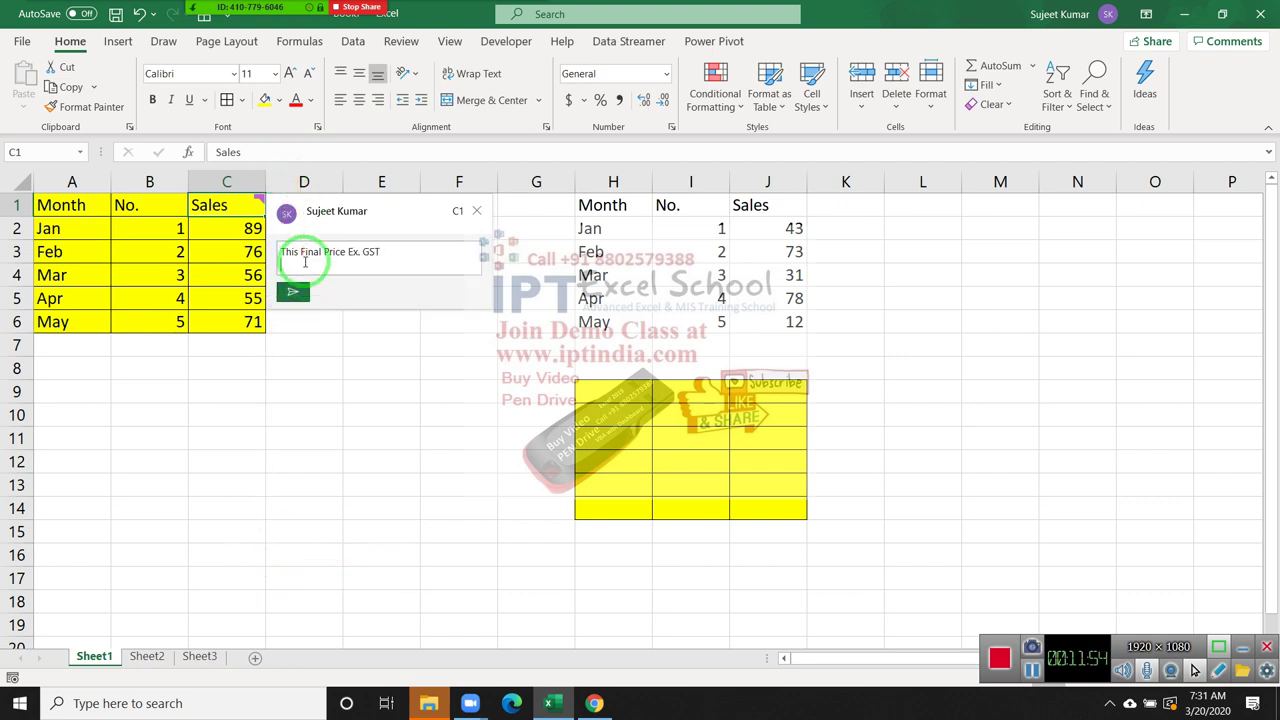
{"action": "left_click", "coordinate": [293, 291]}
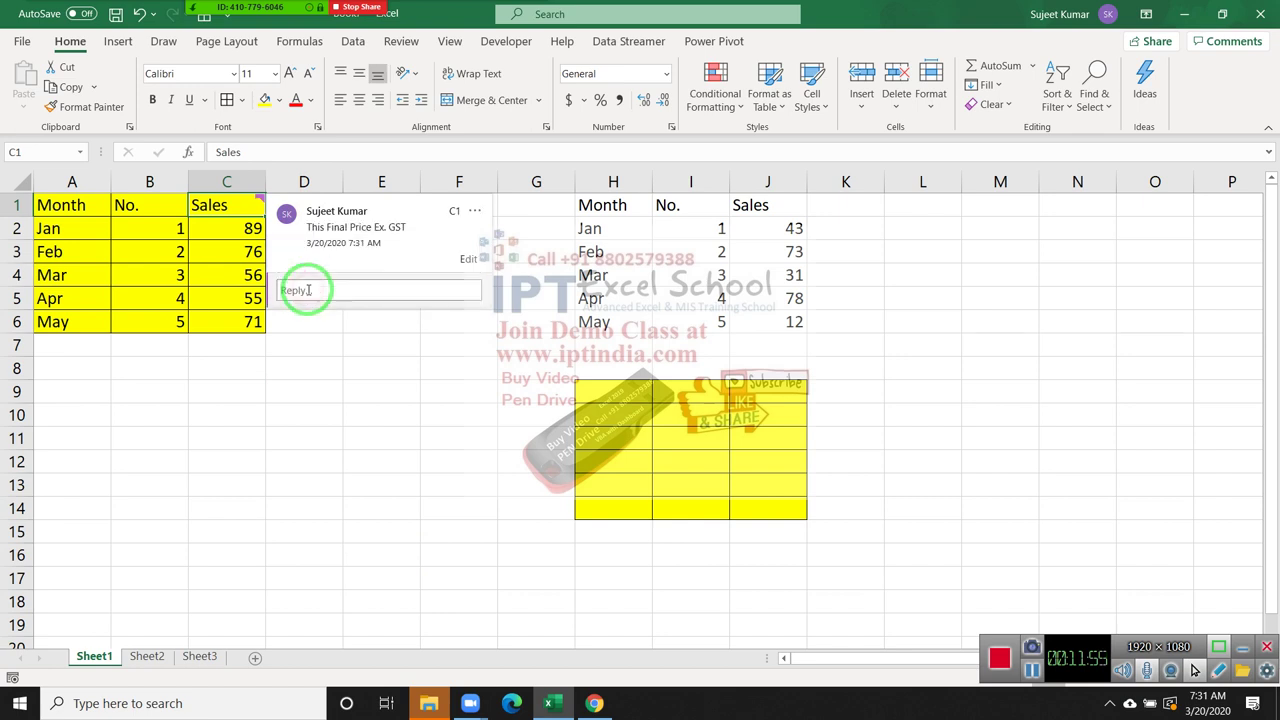
Deselect, then reselect the commented C1 cell and copy it with Ctrl+C
{"action": "left_click", "coordinate": [315, 396]}
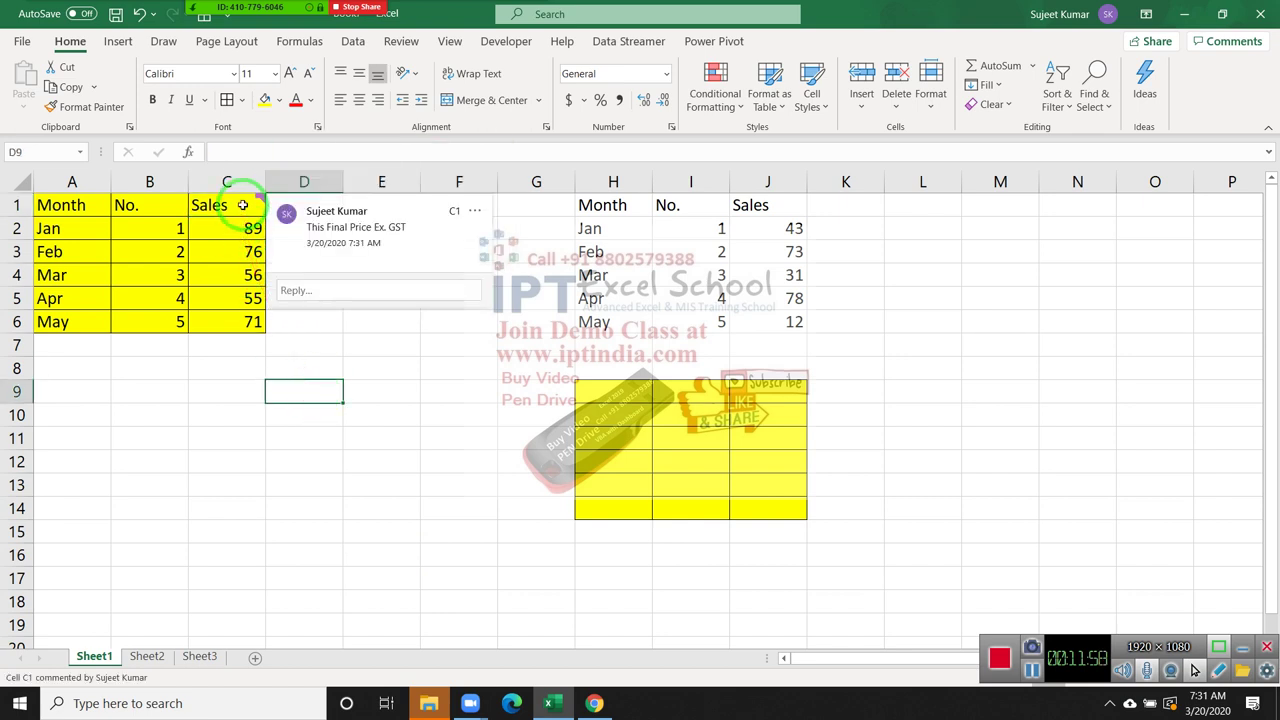
{"action": "left_click", "coordinate": [412, 459]}
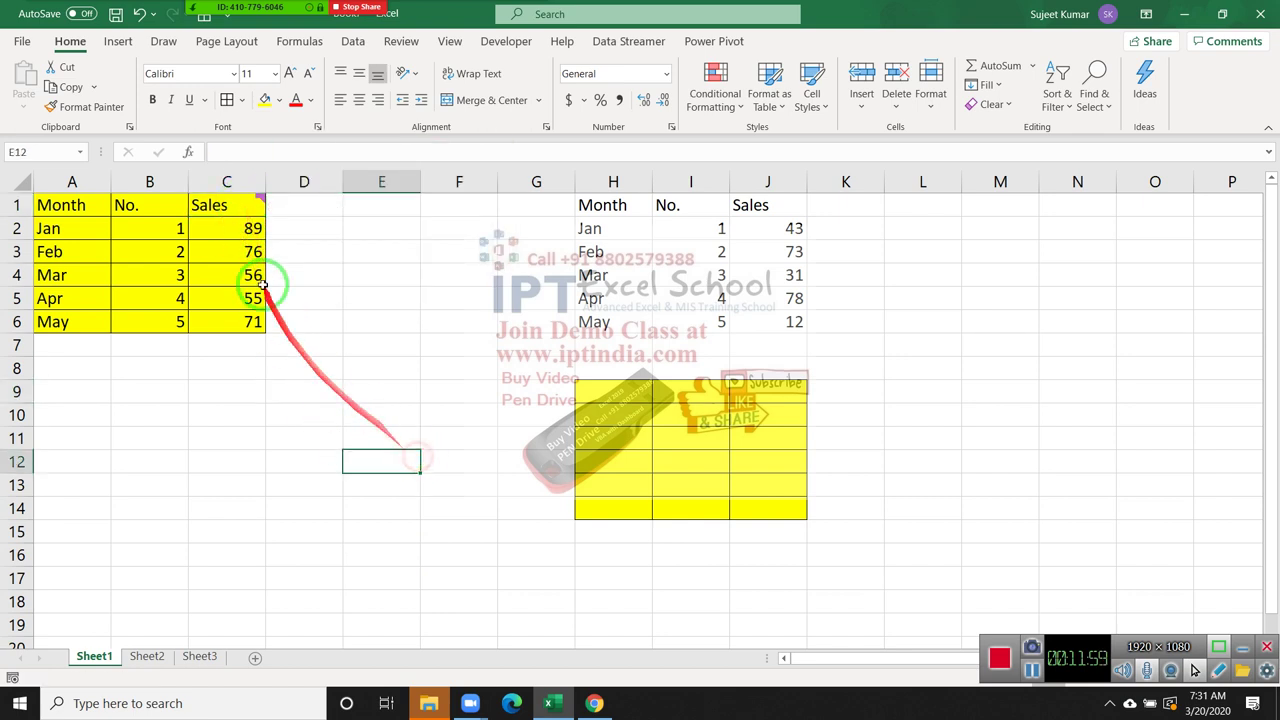
{"action": "left_click", "coordinate": [235, 194]}
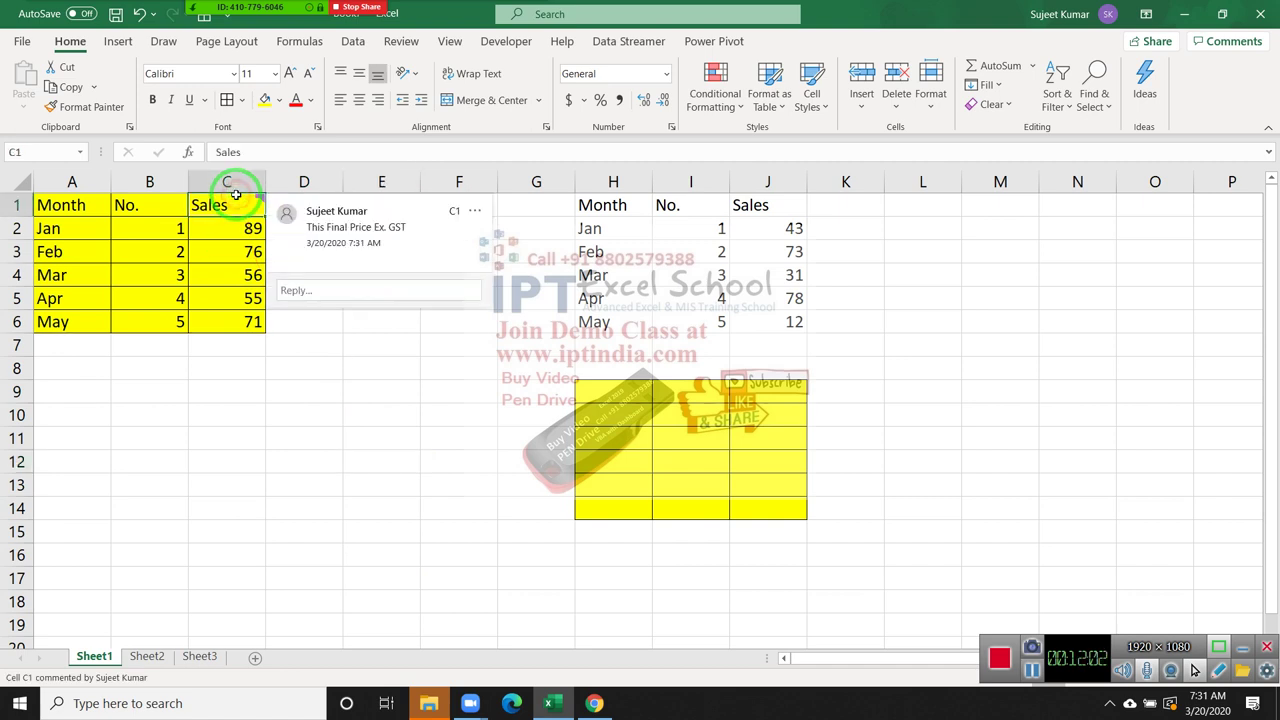
{"action": "key", "text": "ctrl+c"}
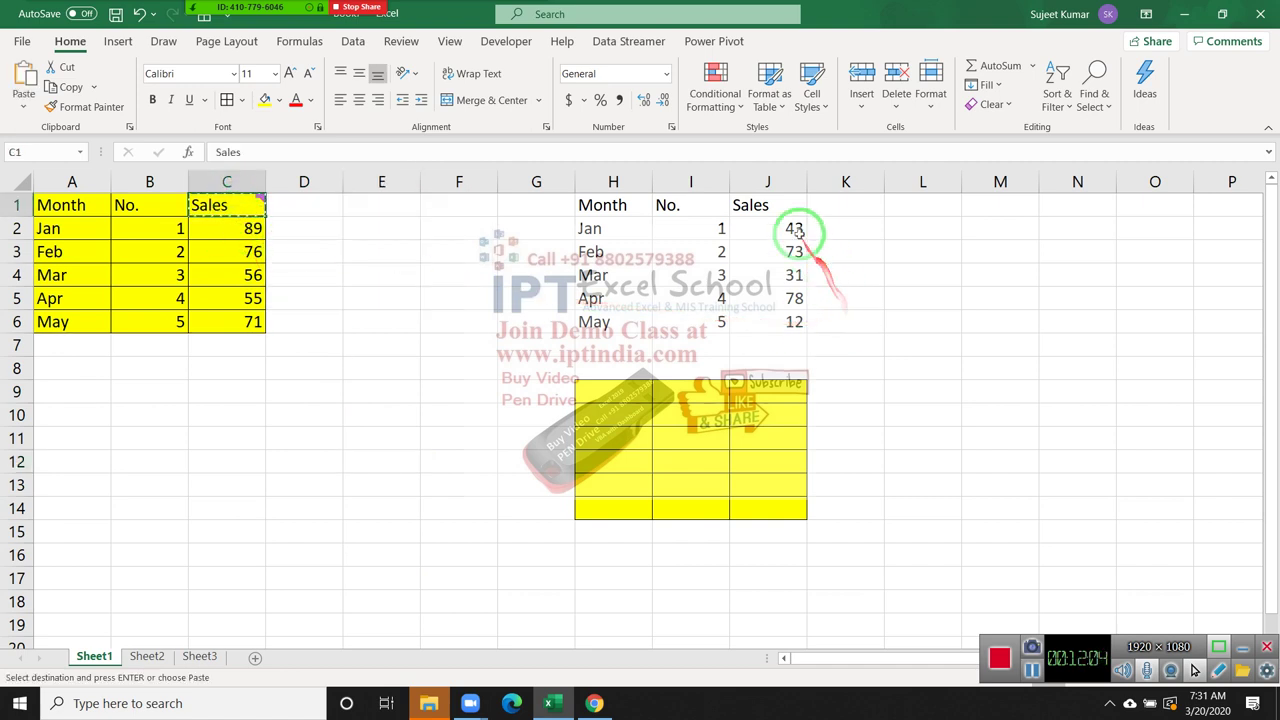
Paste only the 'This Final Price Ex. GST' comment onto the Sales header in J1
{"action": "left_click", "coordinate": [775, 205]}
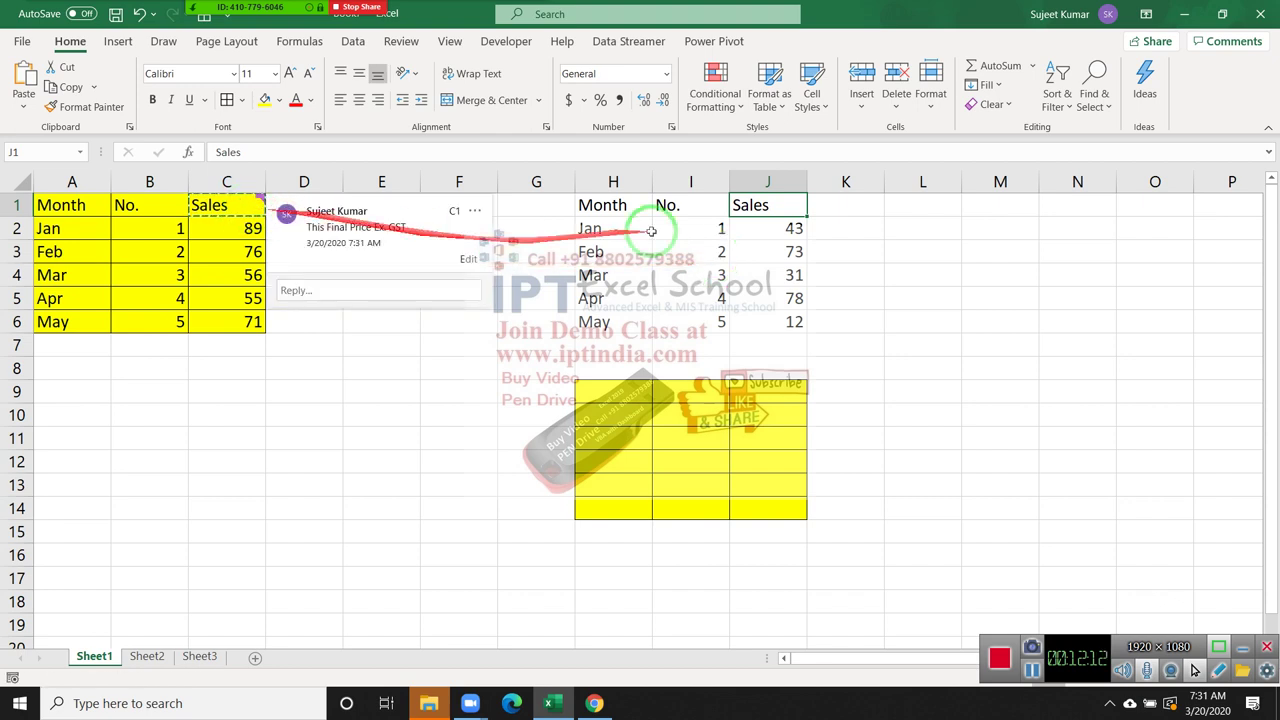
{"action": "right_click", "coordinate": [791, 205]}
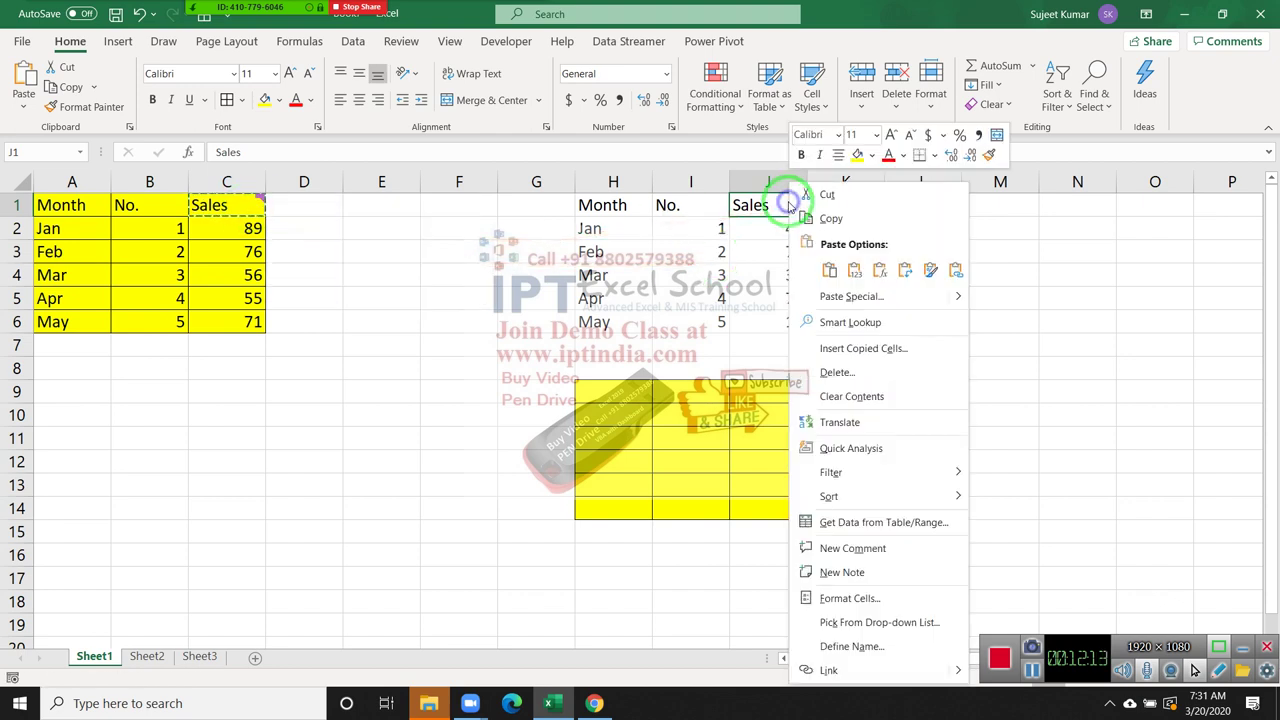
{"action": "left_click", "coordinate": [838, 298]}
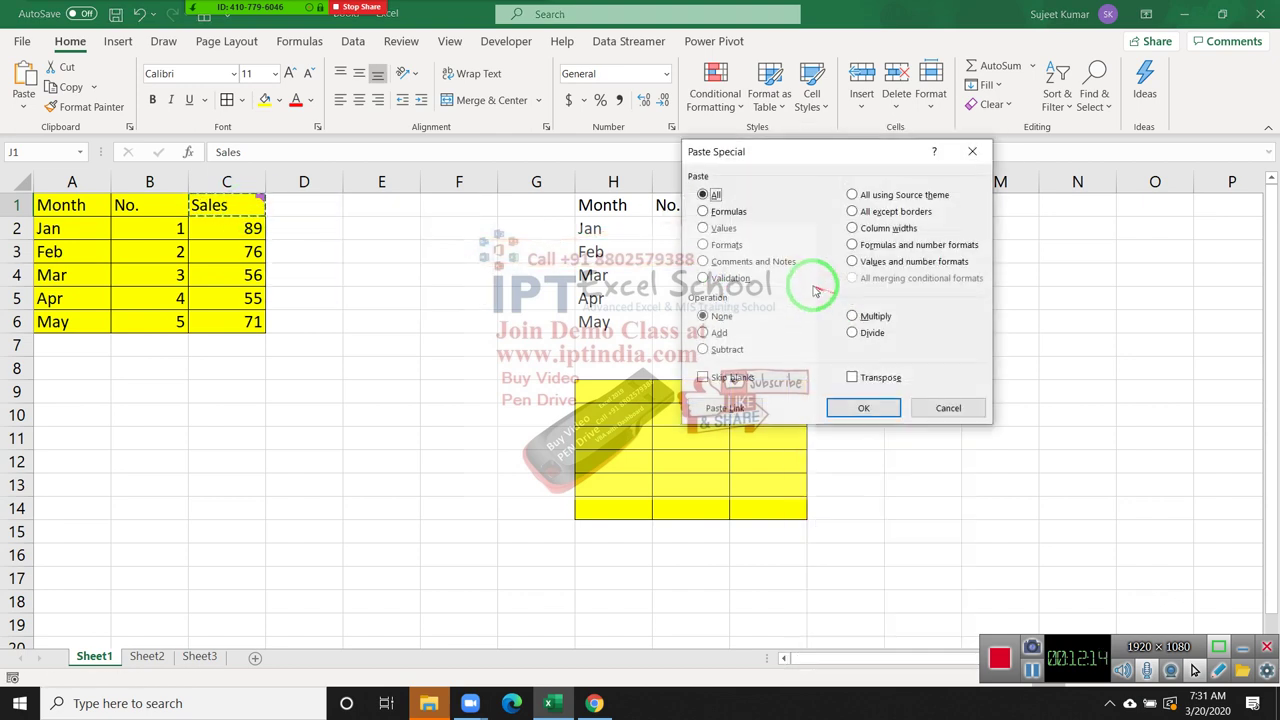
{"action": "left_click", "coordinate": [704, 261]}
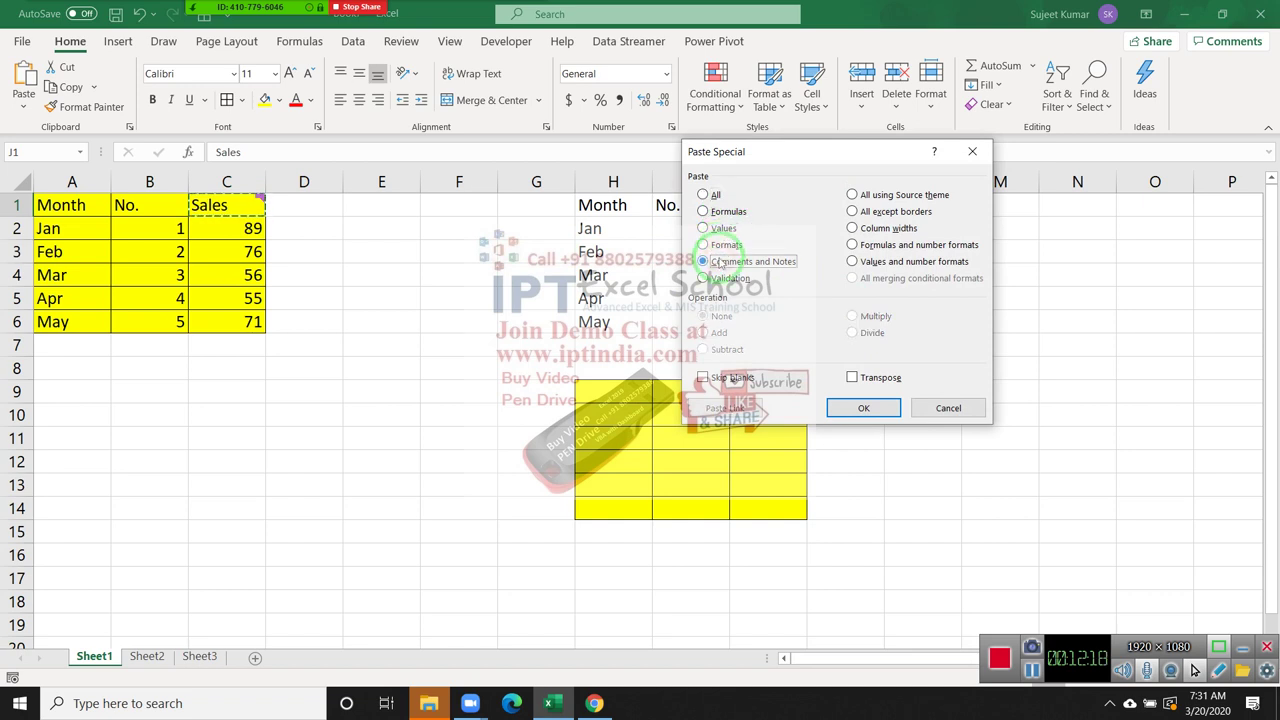
{"action": "left_click", "coordinate": [857, 408]}
{"action": "left_click", "coordinate": [848, 393]}
{"action": "mouse_move", "coordinate": [791, 216]}
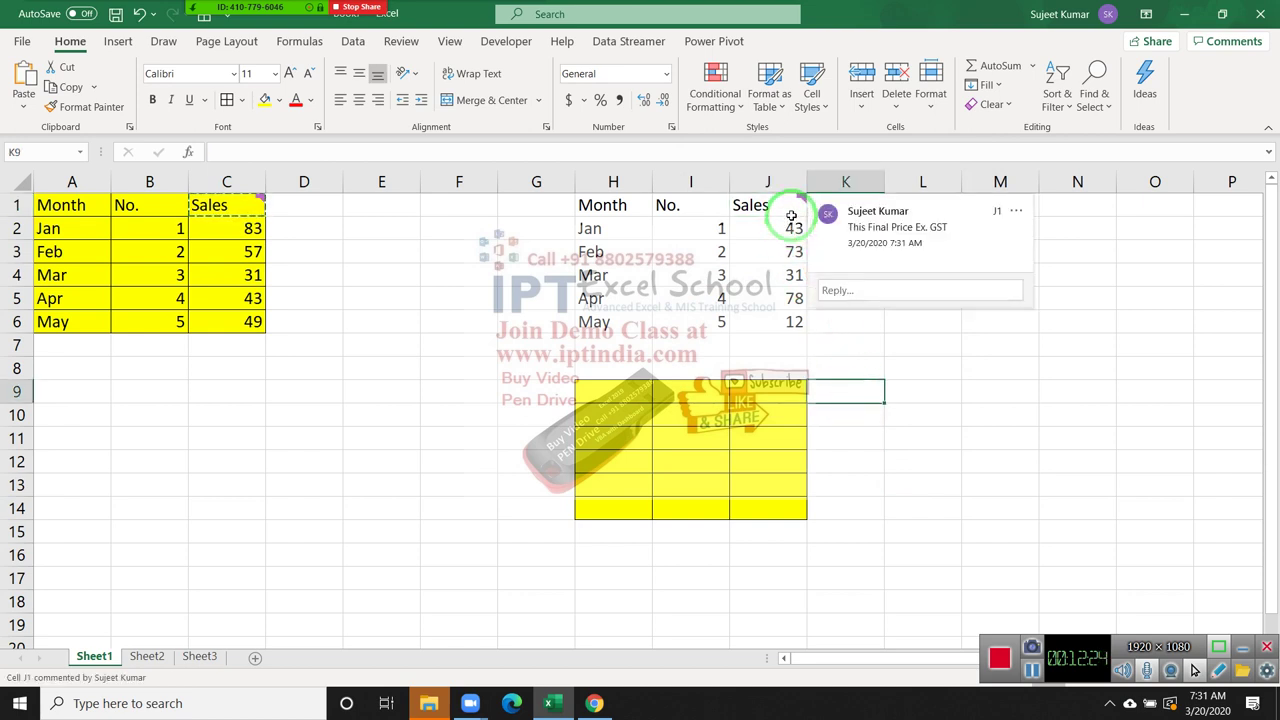
Copy A1:C6 and paste it into M1:O6 using All except borders
{"action": "left_click_drag", "start_coordinate": [78, 206], "coordinate": [224, 316]}
{"action": "key", "text": "ctrl+c"}
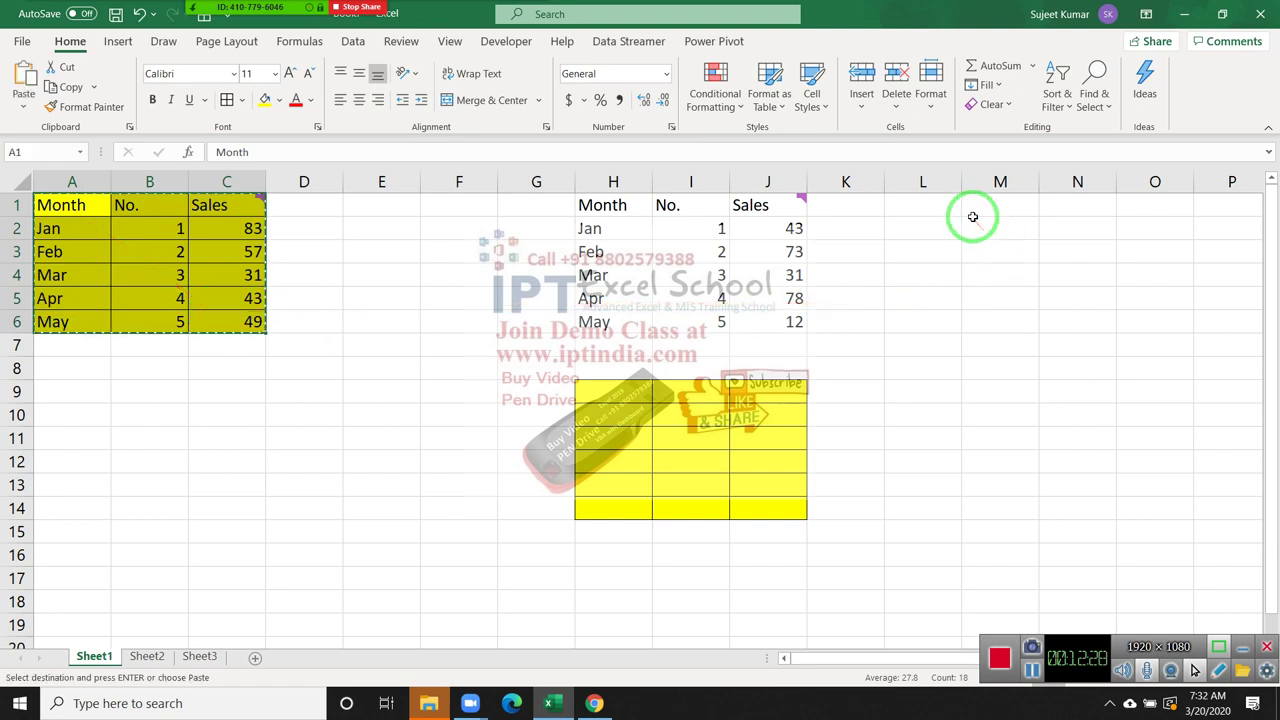
{"action": "left_click", "coordinate": [973, 210]}
{"action": "right_click", "coordinate": [974, 208]}
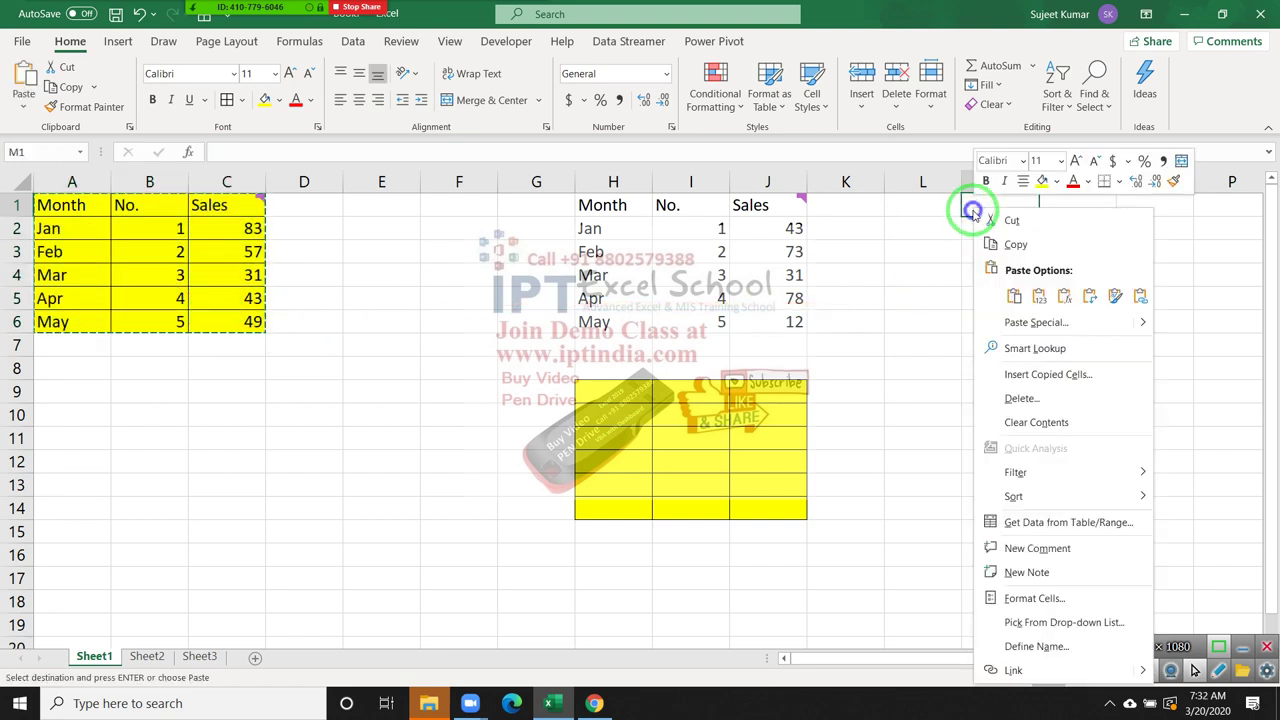
{"action": "left_click", "coordinate": [1036, 321]}
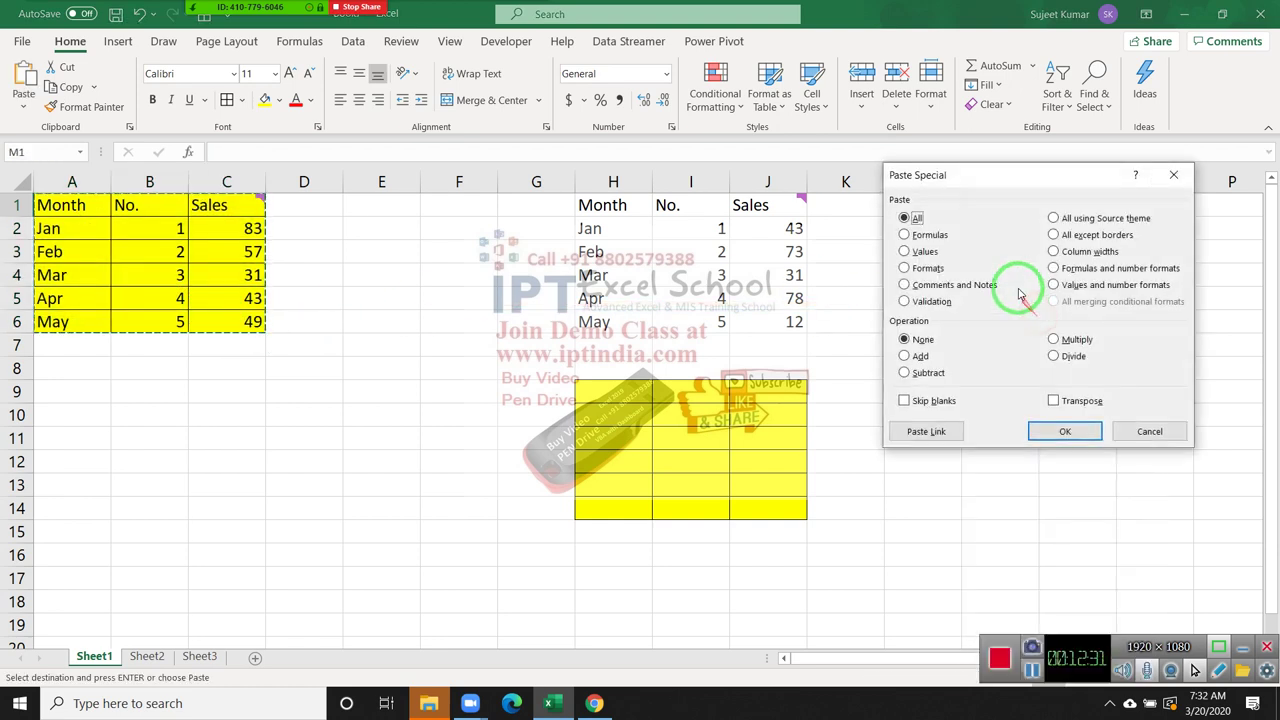
{"action": "left_click", "coordinate": [1053, 235]}
{"action": "left_click", "coordinate": [1070, 432]}
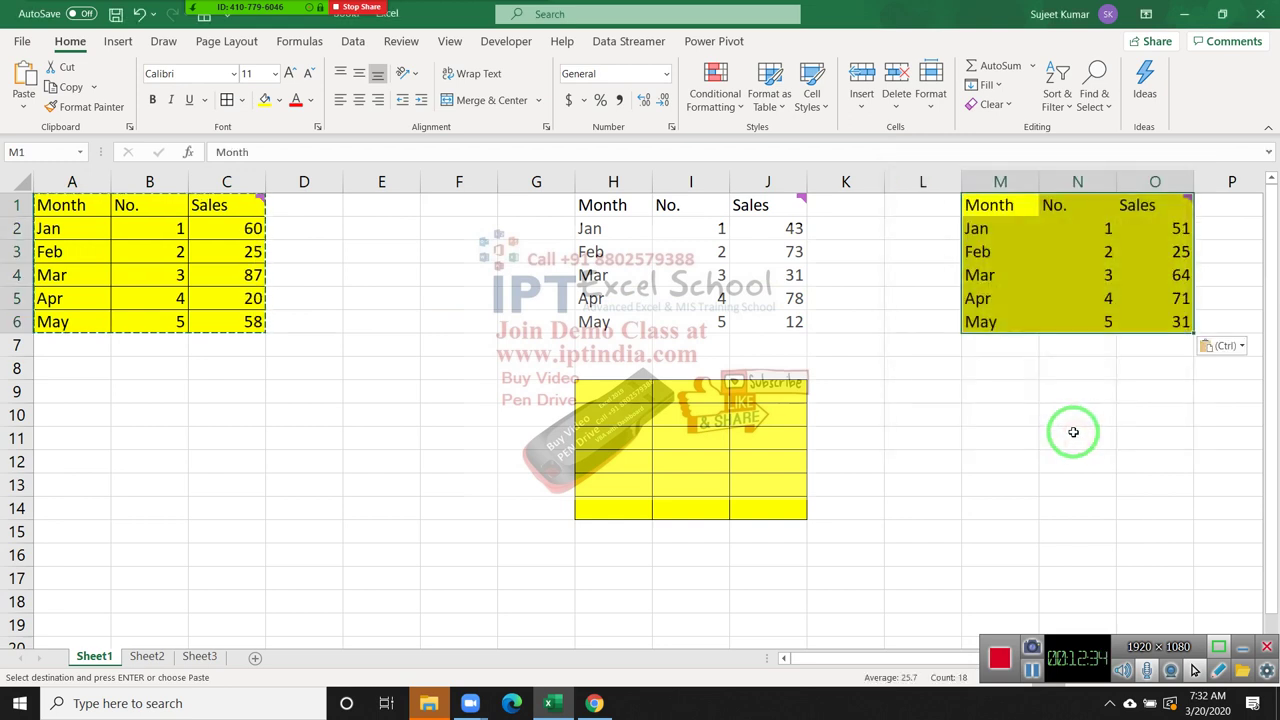
{"action": "left_click", "coordinate": [980, 437]}
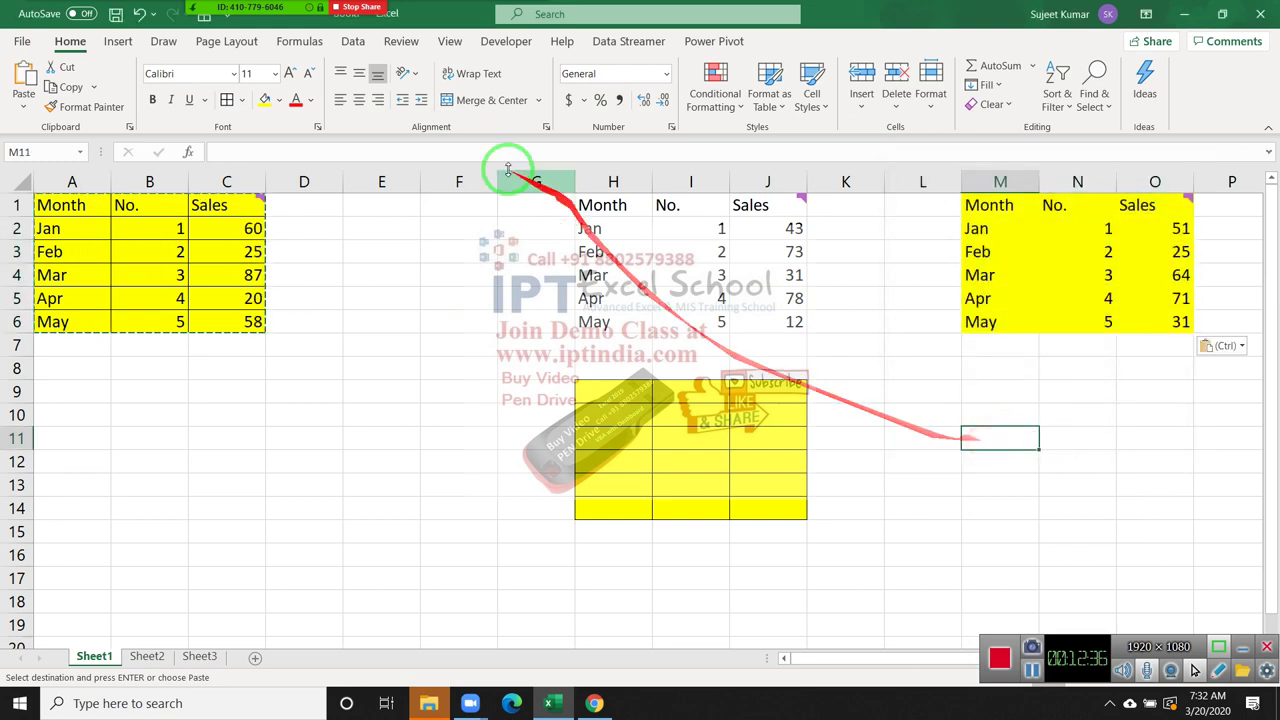
Clear all contents from columns H through P
{"action": "left_click", "coordinate": [594, 174]}
{"action": "left_click_drag", "start_coordinate": [594, 174], "coordinate": [1226, 184]}
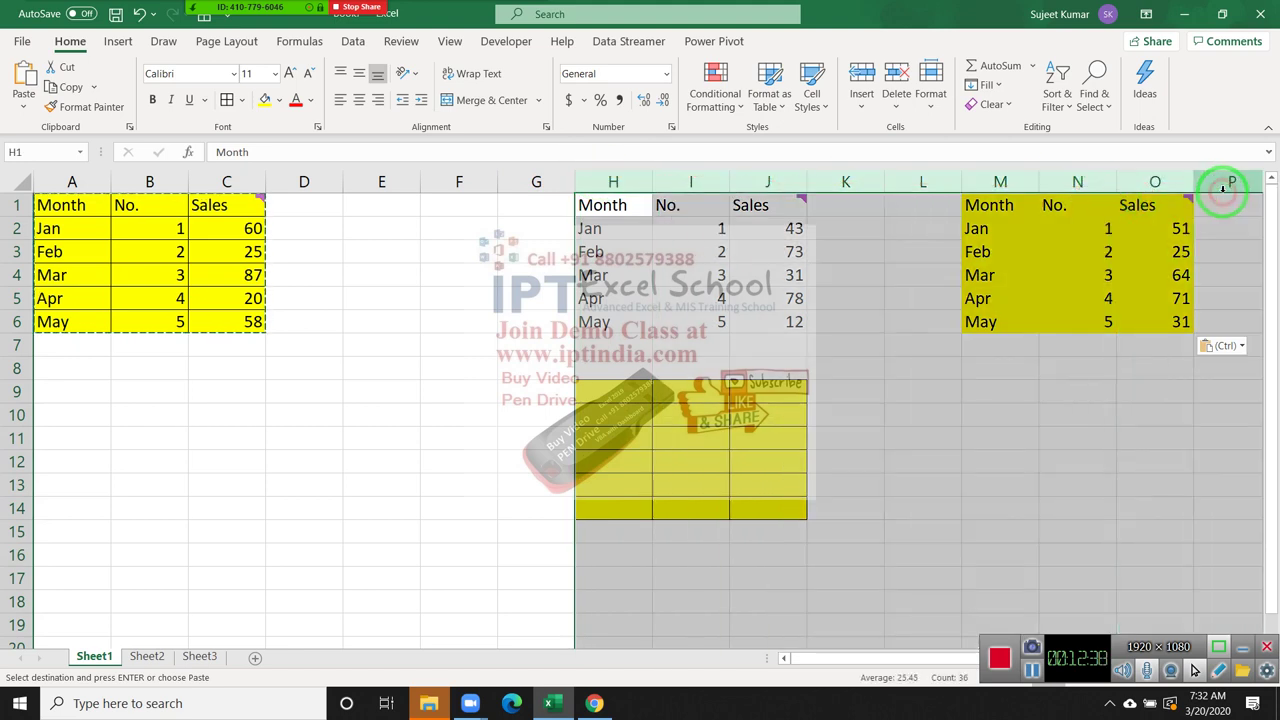
{"action": "key", "text": "Delete"}
Autofit columns B, C and A to their contents
{"action": "left_click", "coordinate": [601, 307]}
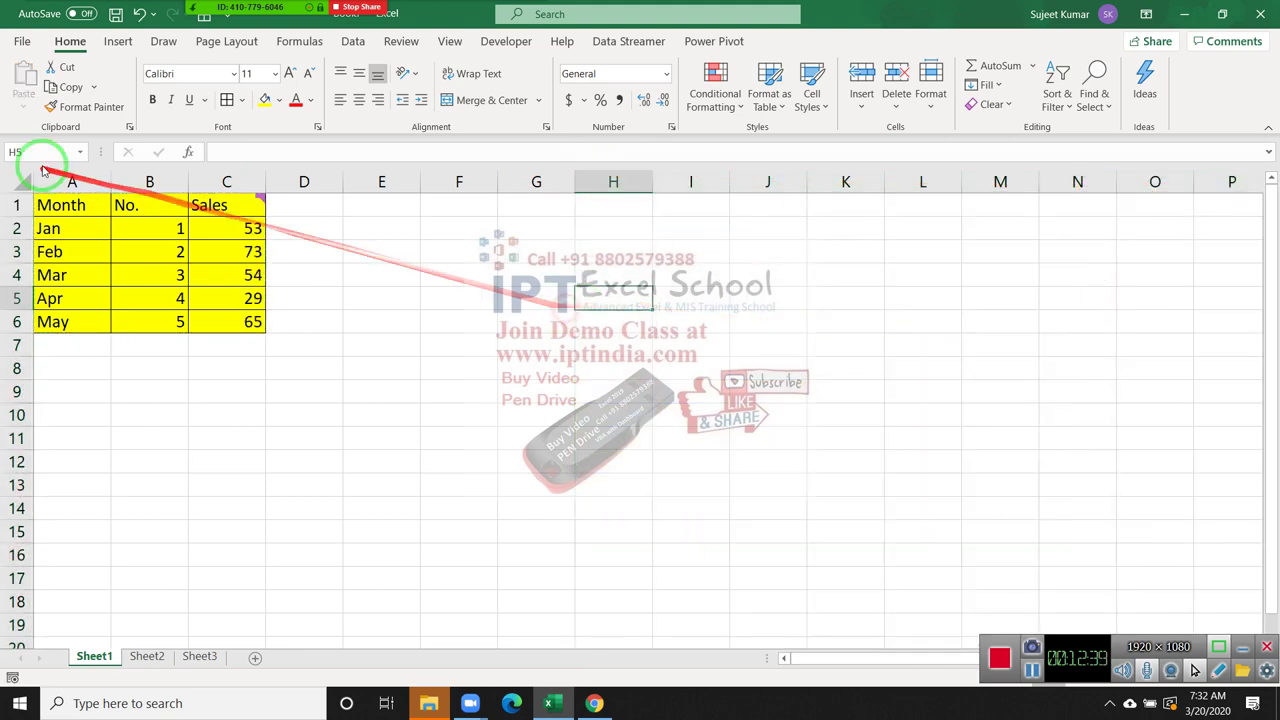
{"action": "double_click", "coordinate": [185, 183]}
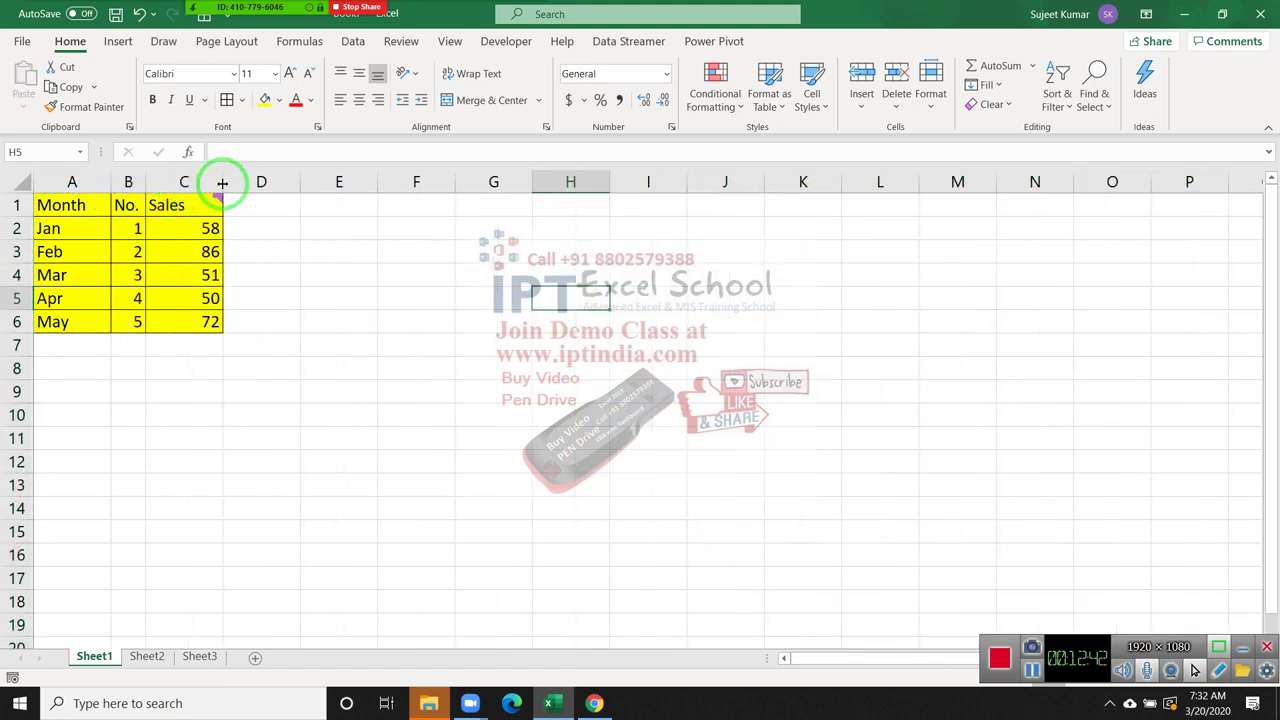
{"action": "double_click", "coordinate": [222, 183]}
{"action": "double_click", "coordinate": [111, 182]}
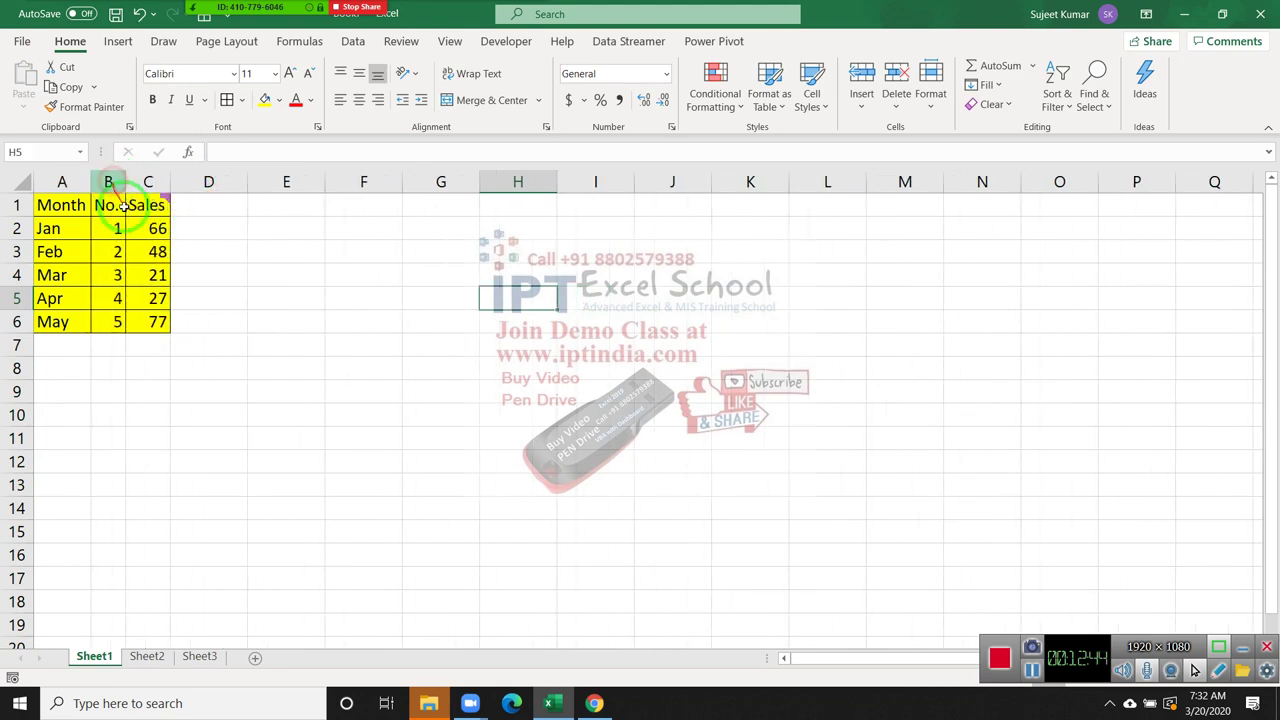
Select and copy the table A1:C6
{"action": "left_click_drag", "start_coordinate": [40, 198], "coordinate": [173, 212]}
{"action": "left_click_drag", "start_coordinate": [60, 318], "coordinate": [14, 262]}
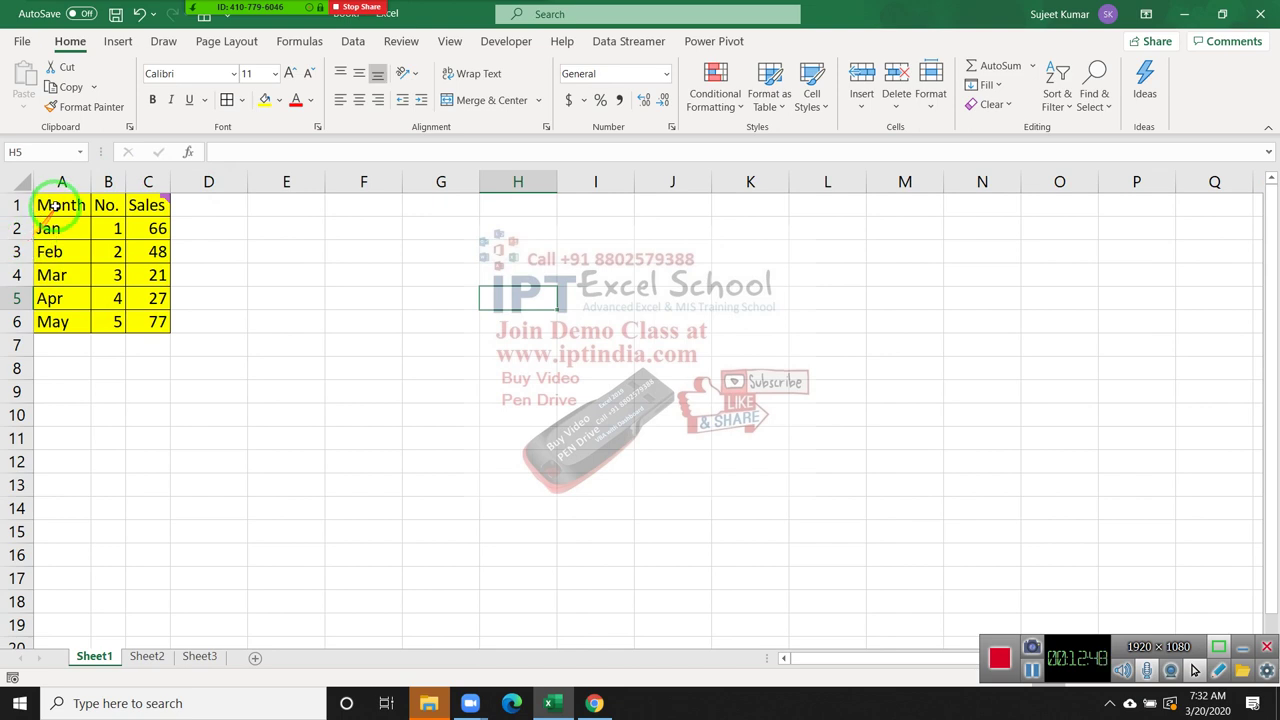
{"action": "mouse_move", "coordinate": [55, 205]}
{"action": "left_mouse_down"}
{"action": "mouse_move", "coordinate": [114, 257]}
{"action": "mouse_move", "coordinate": [142, 321]}
{"action": "left_mouse_up"}
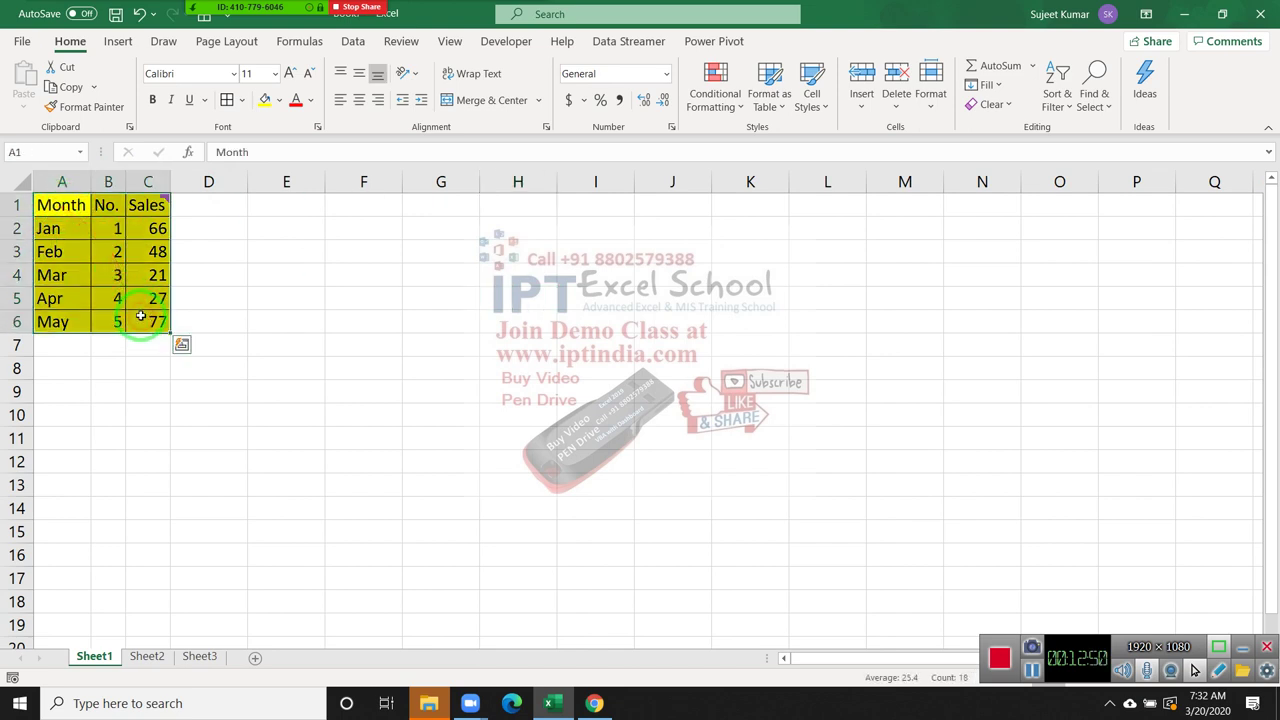
{"action": "key", "text": "ctrl+c"}
{"action": "left_click", "coordinate": [441, 205]}
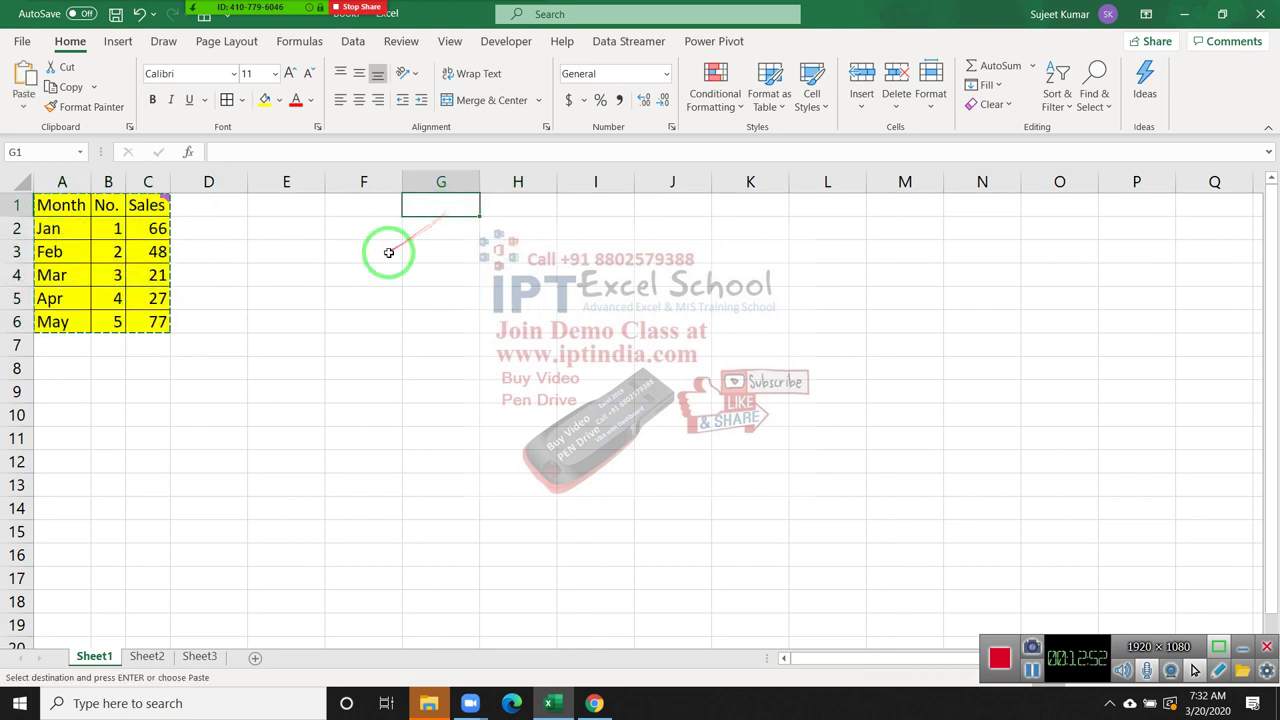
{"action": "key", "text": "ctrl+v"}
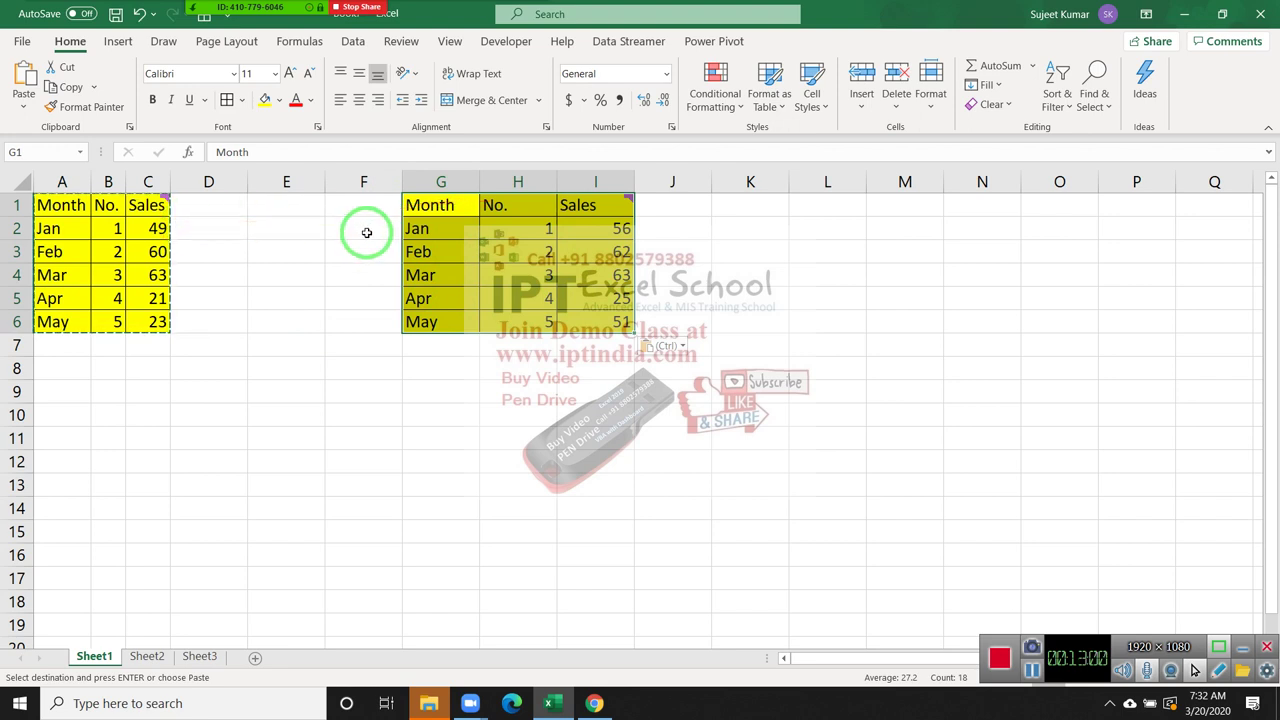
{"action": "key", "text": "ctrl+z"}
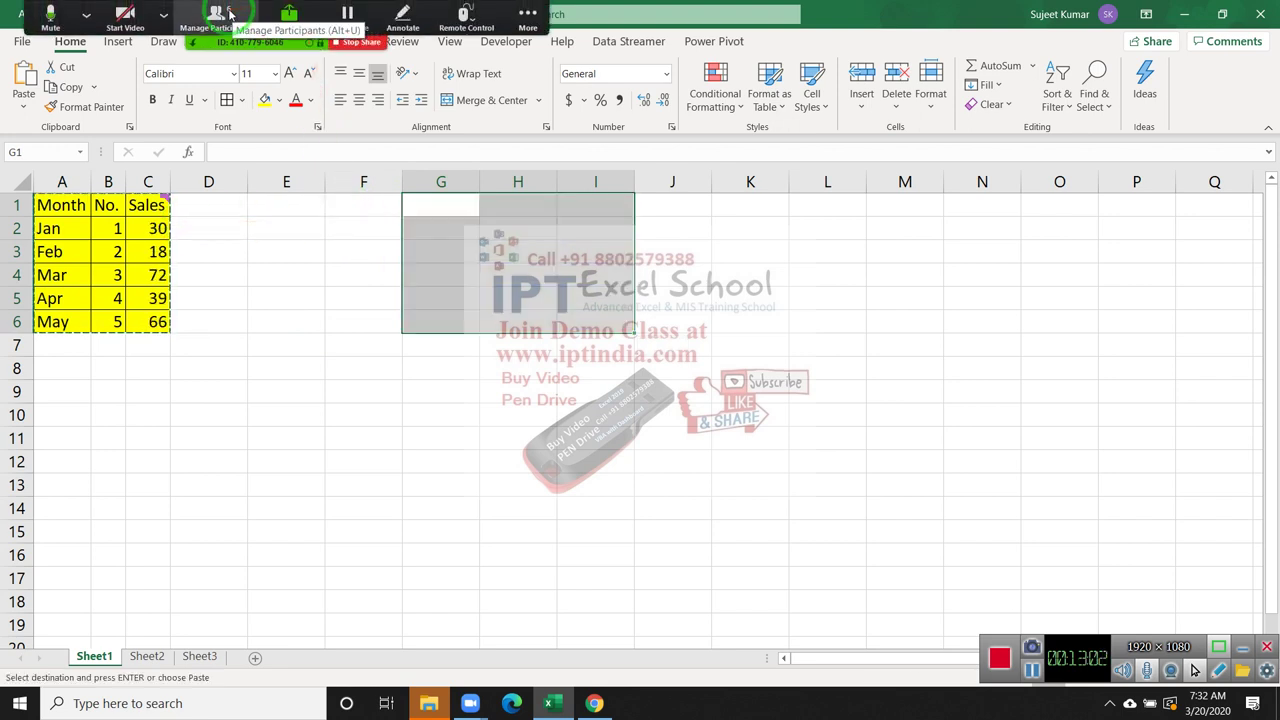
{"action": "left_click", "coordinate": [226, 14]}
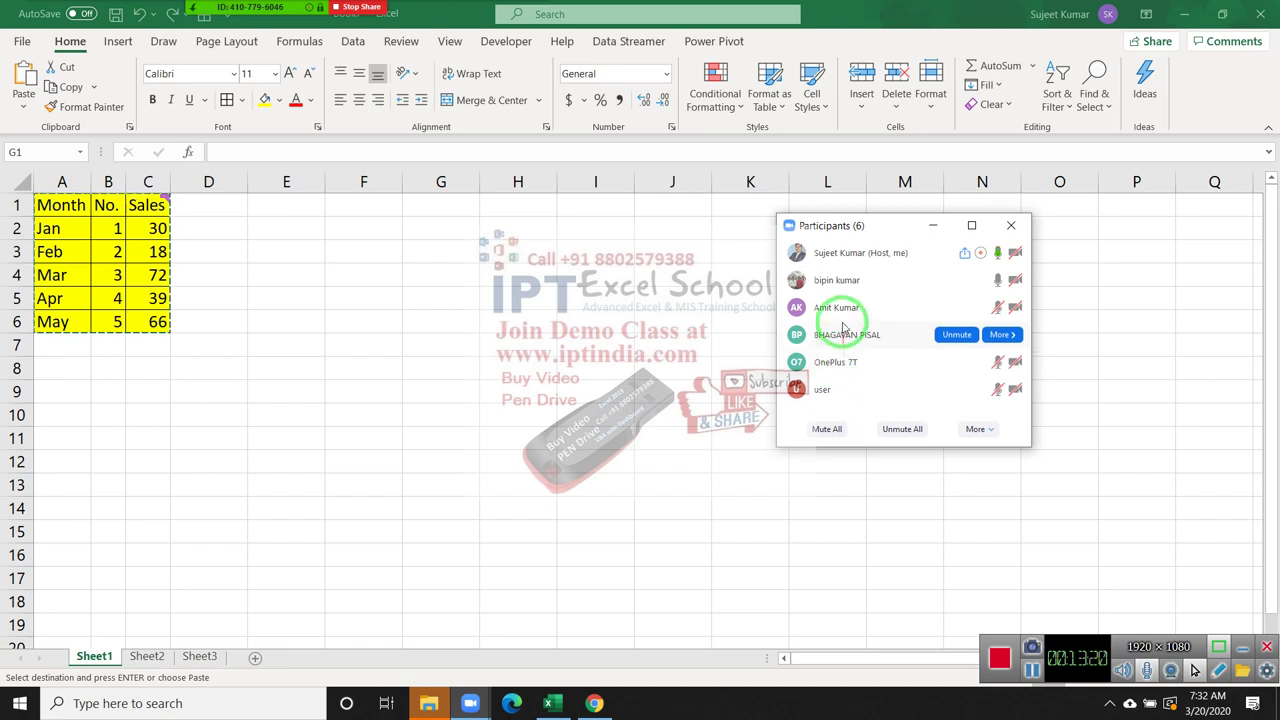
{"action": "left_click", "coordinate": [1028, 229]}
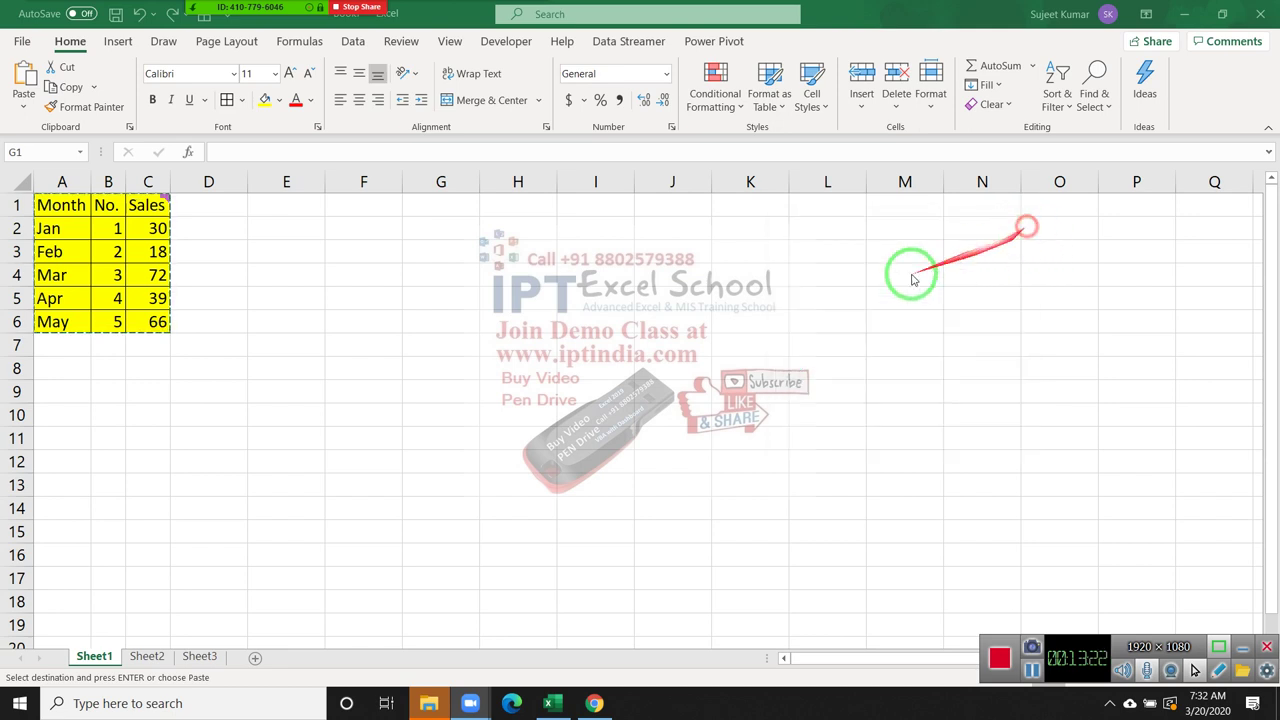
{"action": "left_click", "coordinate": [286, 252]}
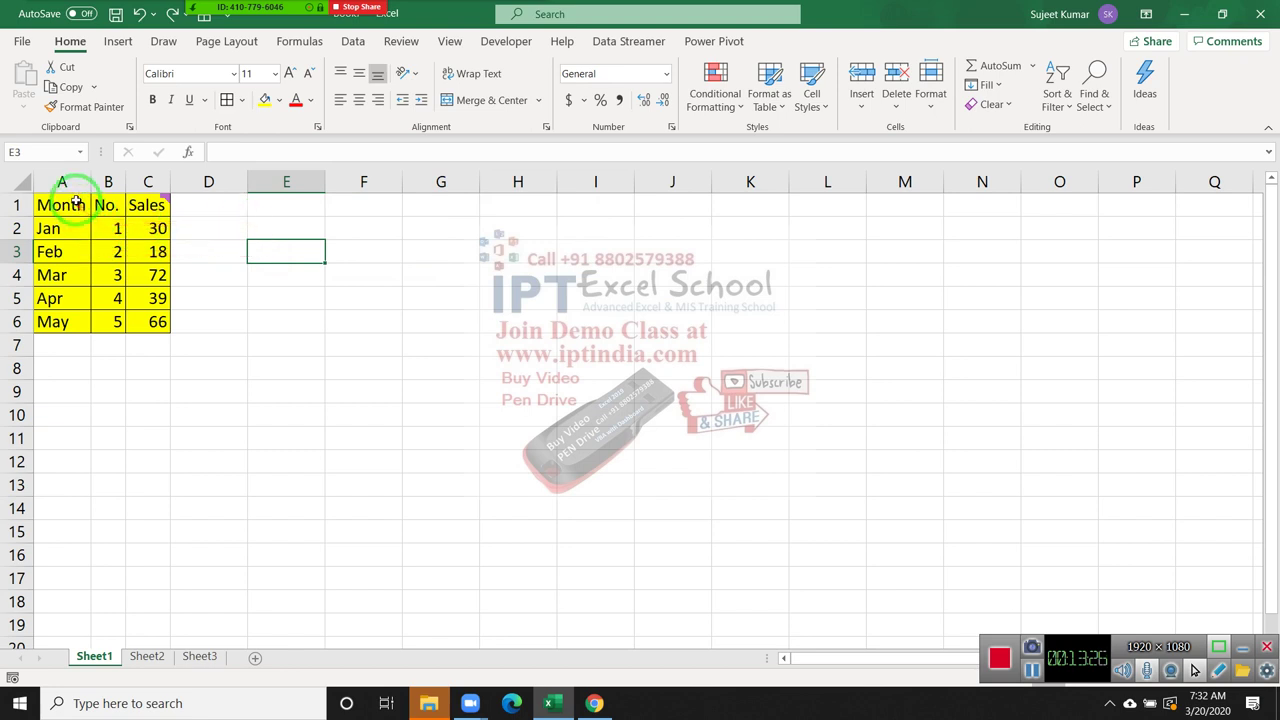
Copy A1:C6, paste its column widths onto G–I, then paste the table into G1:I6
{"action": "left_click_drag", "start_coordinate": [55, 206], "coordinate": [142, 318]}
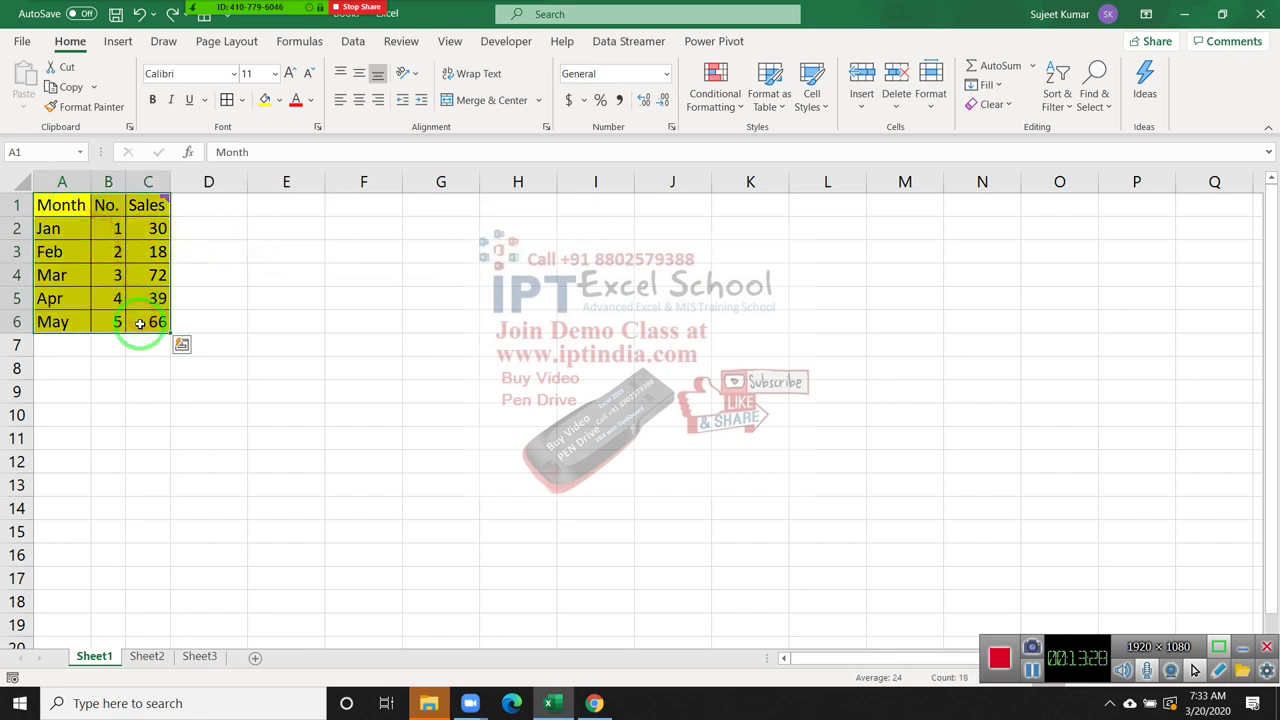
{"action": "key", "text": "ctrl+c"}
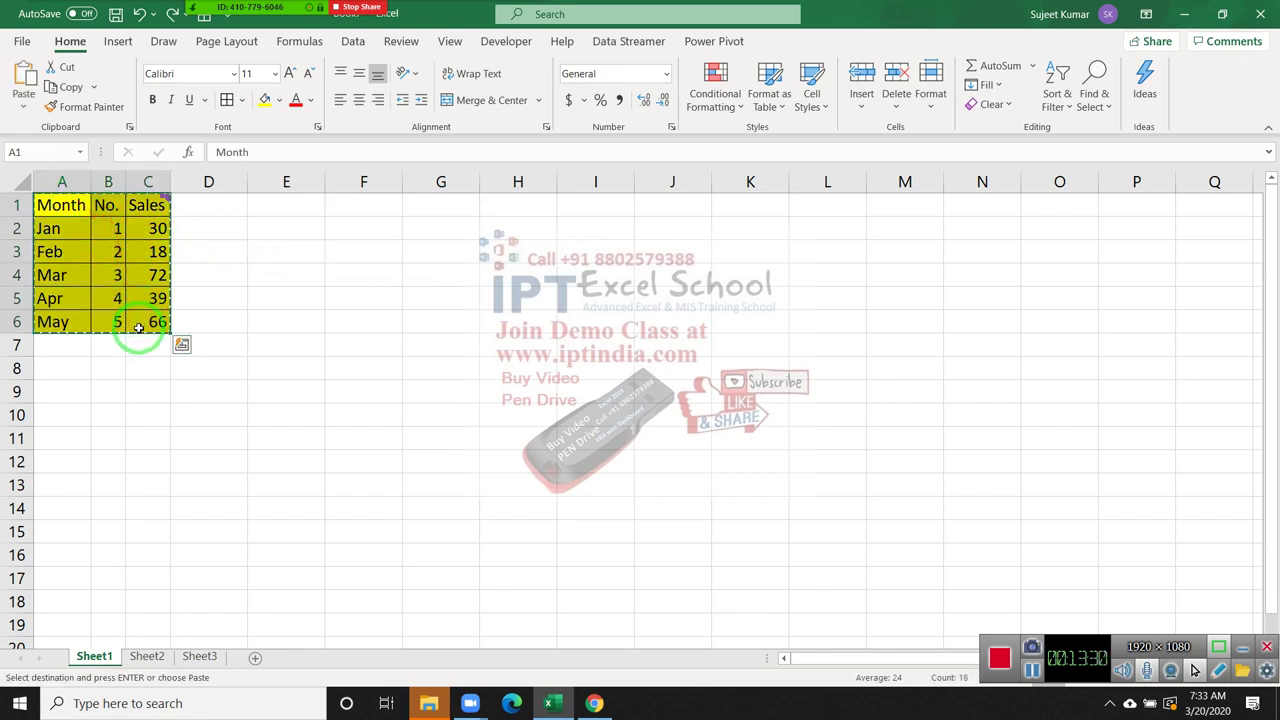
{"action": "left_click", "coordinate": [418, 204]}
{"action": "right_click", "coordinate": [418, 204]}
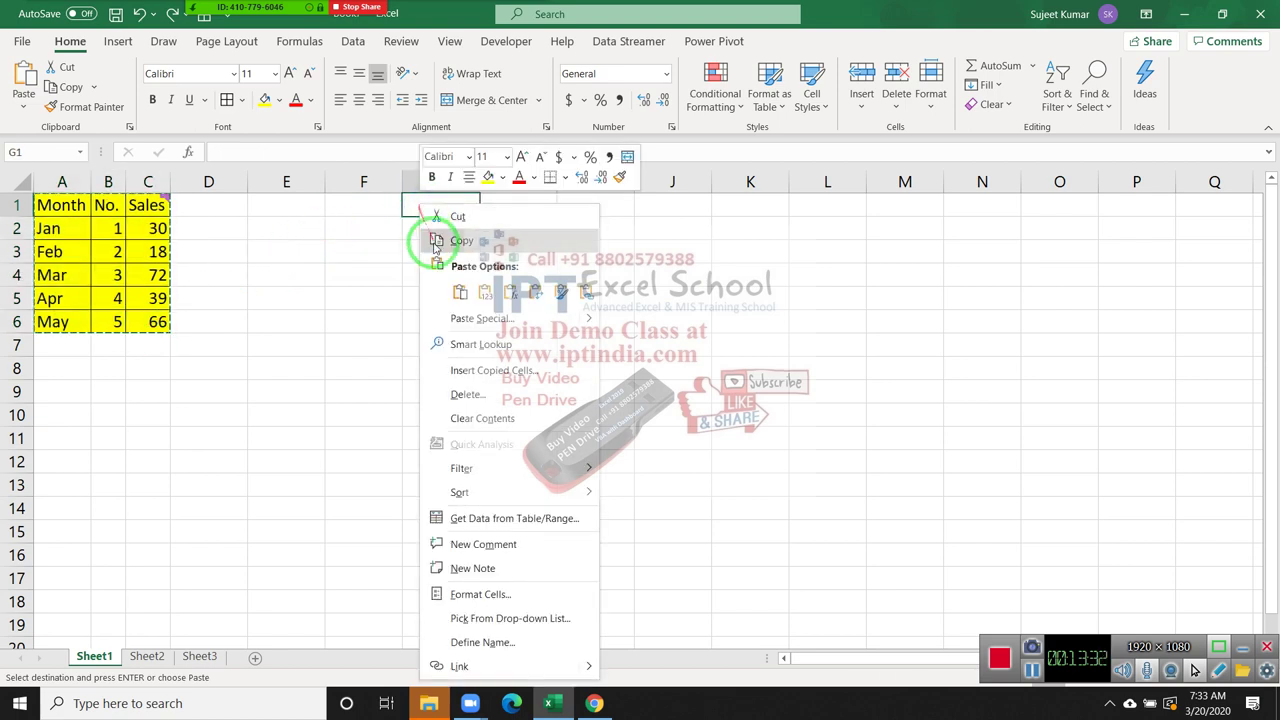
{"action": "left_click", "coordinate": [483, 314]}
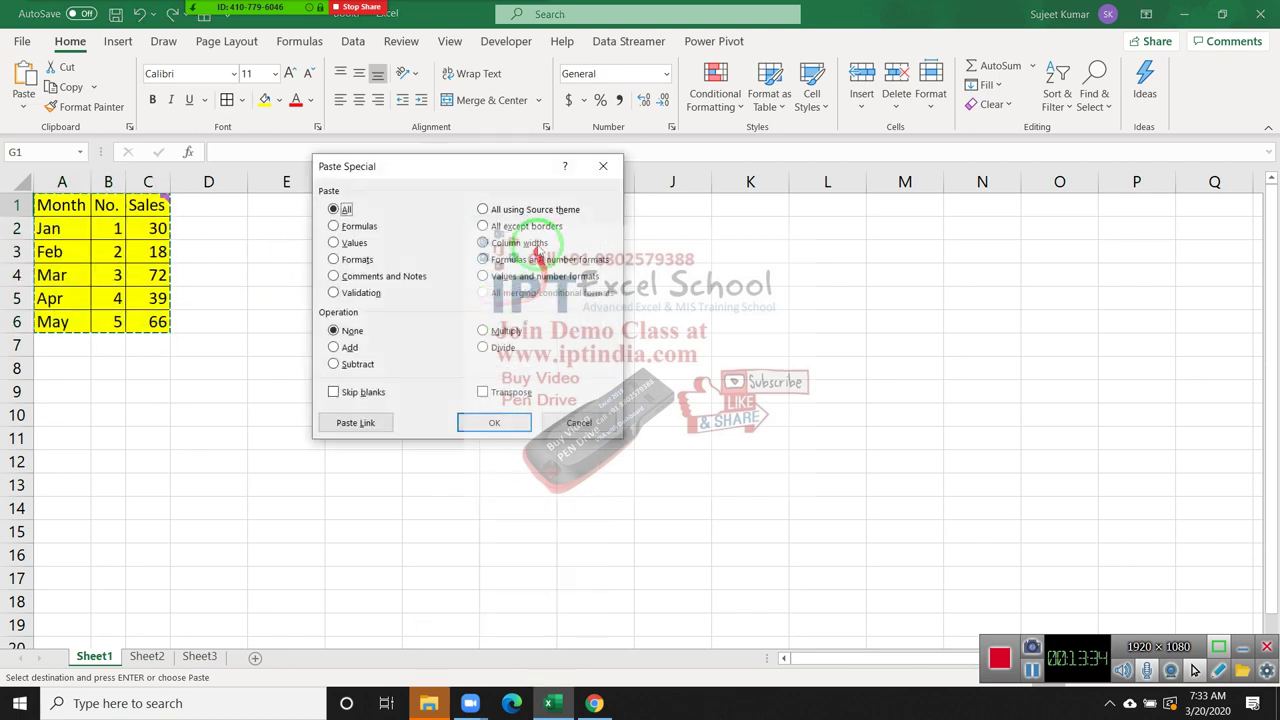
{"action": "left_click", "coordinate": [483, 242]}
{"action": "left_click", "coordinate": [510, 184]}
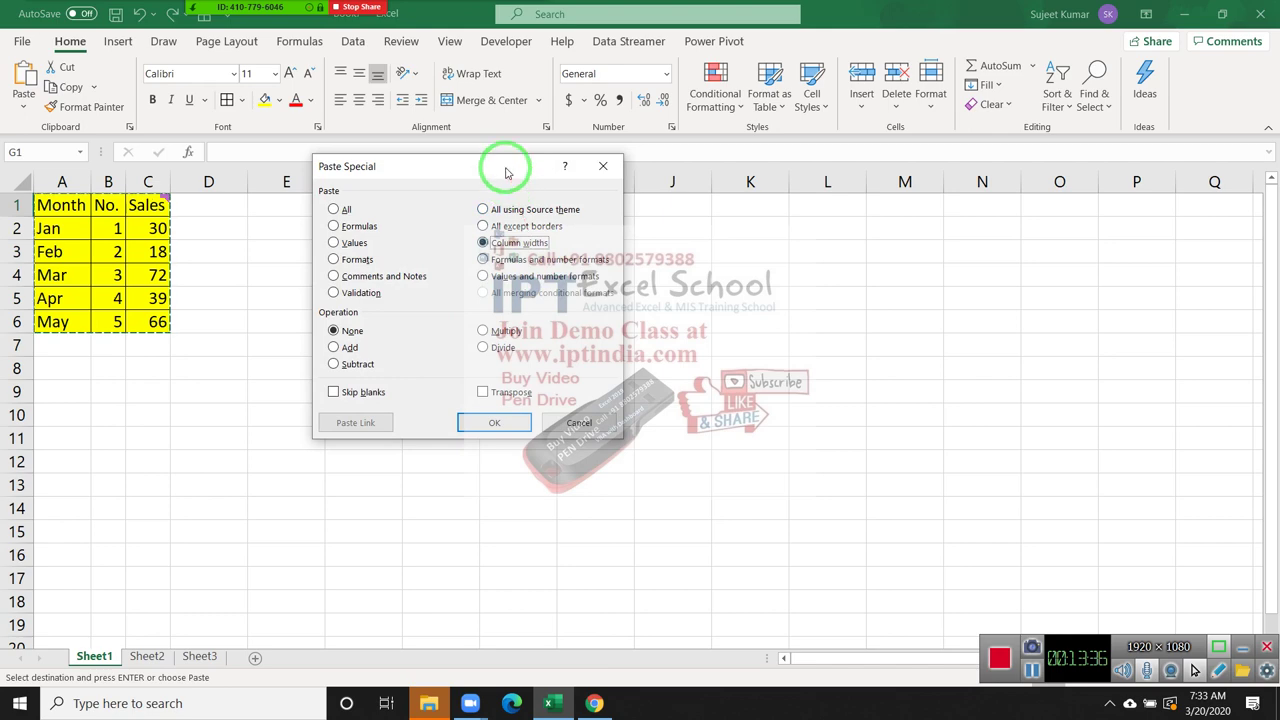
{"action": "left_click_drag", "start_coordinate": [510, 186], "coordinate": [818, 179]}
{"action": "left_click", "coordinate": [802, 414]}
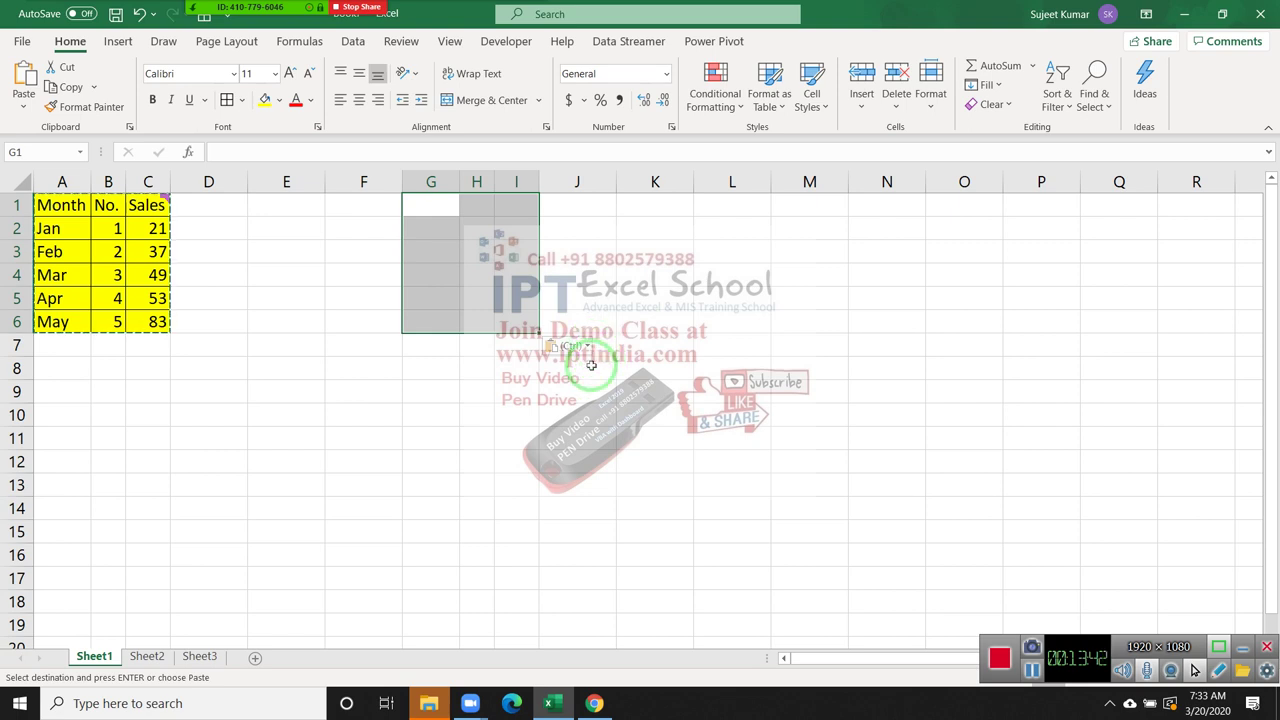
{"action": "key", "text": "ctrl+v"}
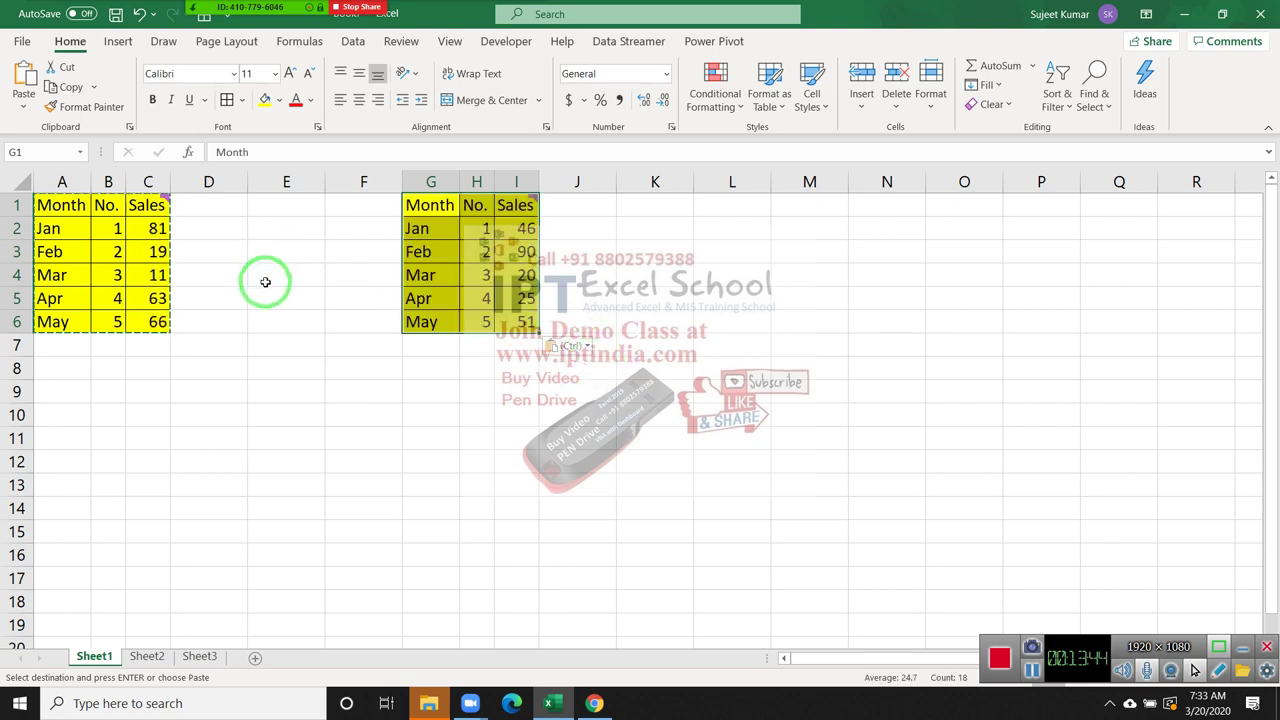
Apply the source table's column widths to columns G–I
{"action": "right_click", "coordinate": [435, 225]}
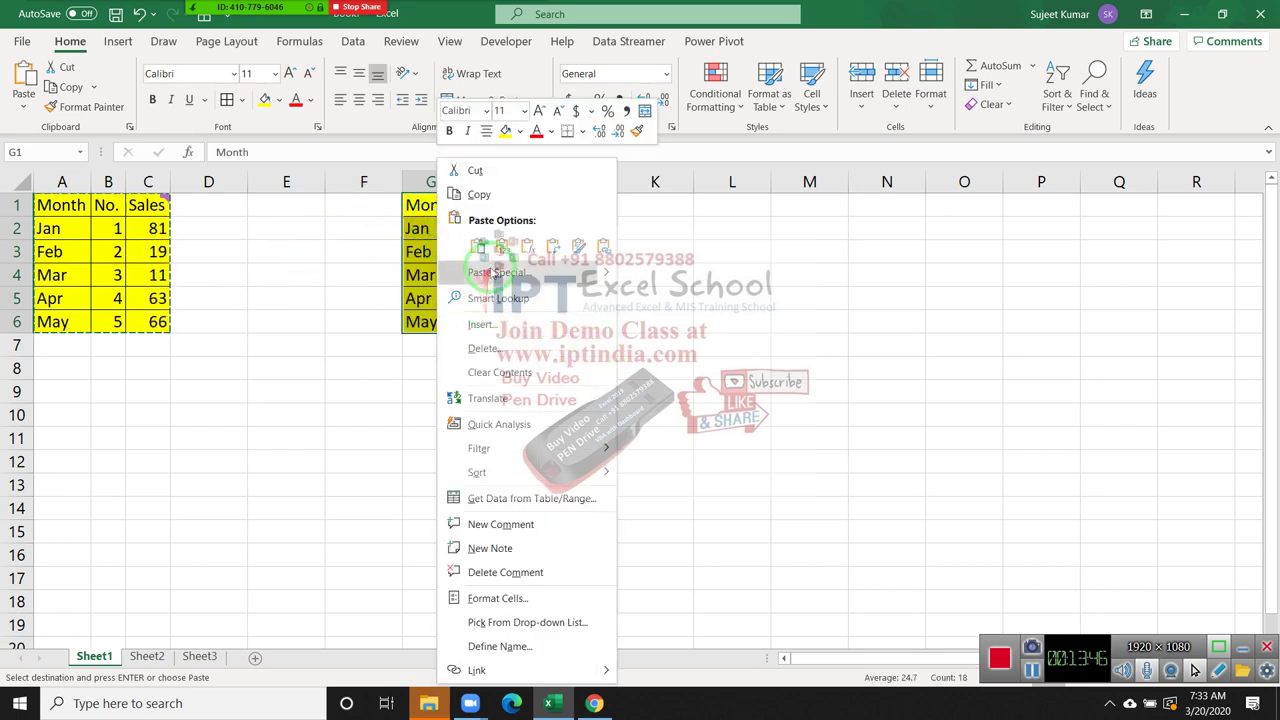
{"action": "left_click", "coordinate": [490, 271]}
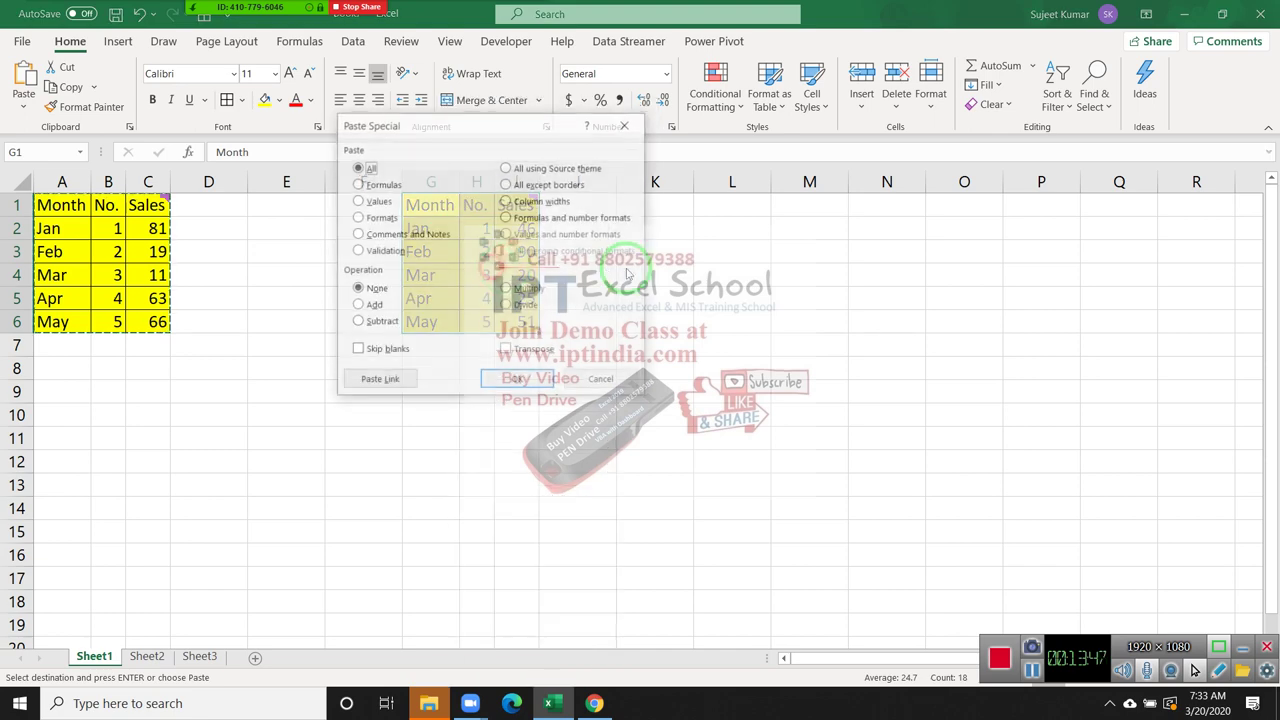
{"action": "left_click", "coordinate": [506, 201]}
{"action": "left_click", "coordinate": [512, 382]}
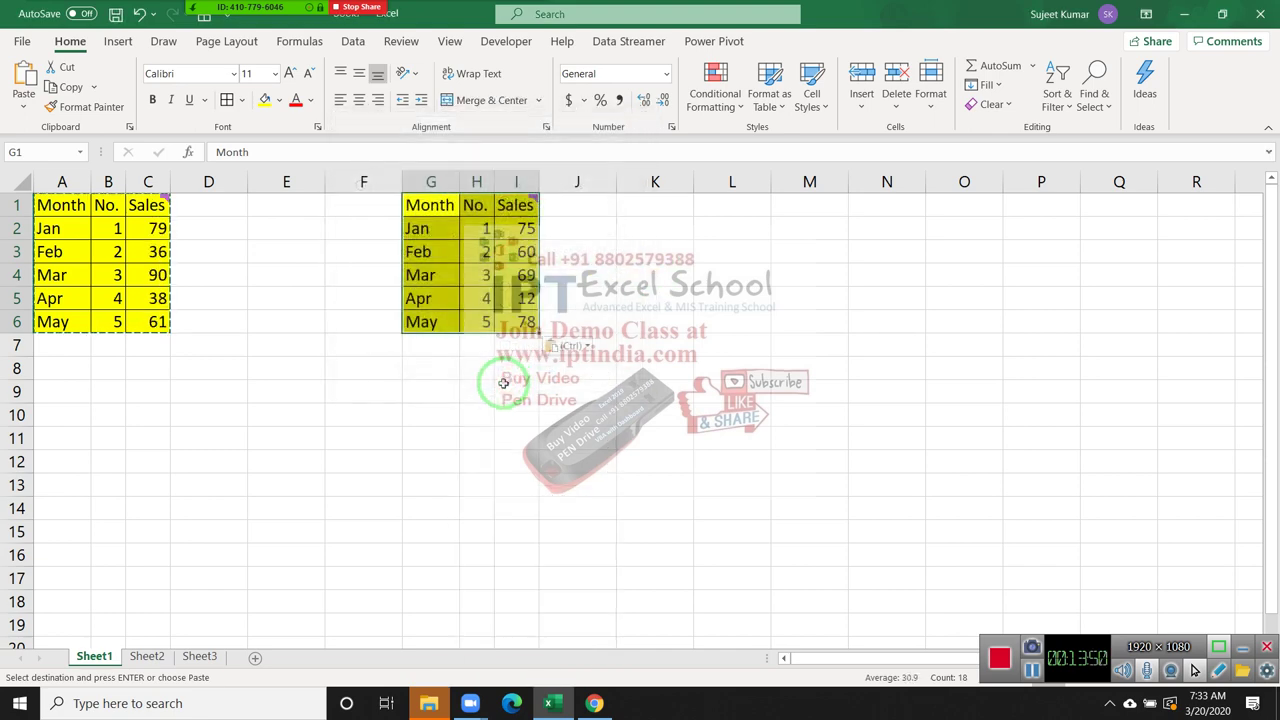
Give columns L–N the source column widths and paste the table into L1:N6
{"action": "left_click", "coordinate": [718, 201]}
{"action": "right_click", "coordinate": [718, 201]}
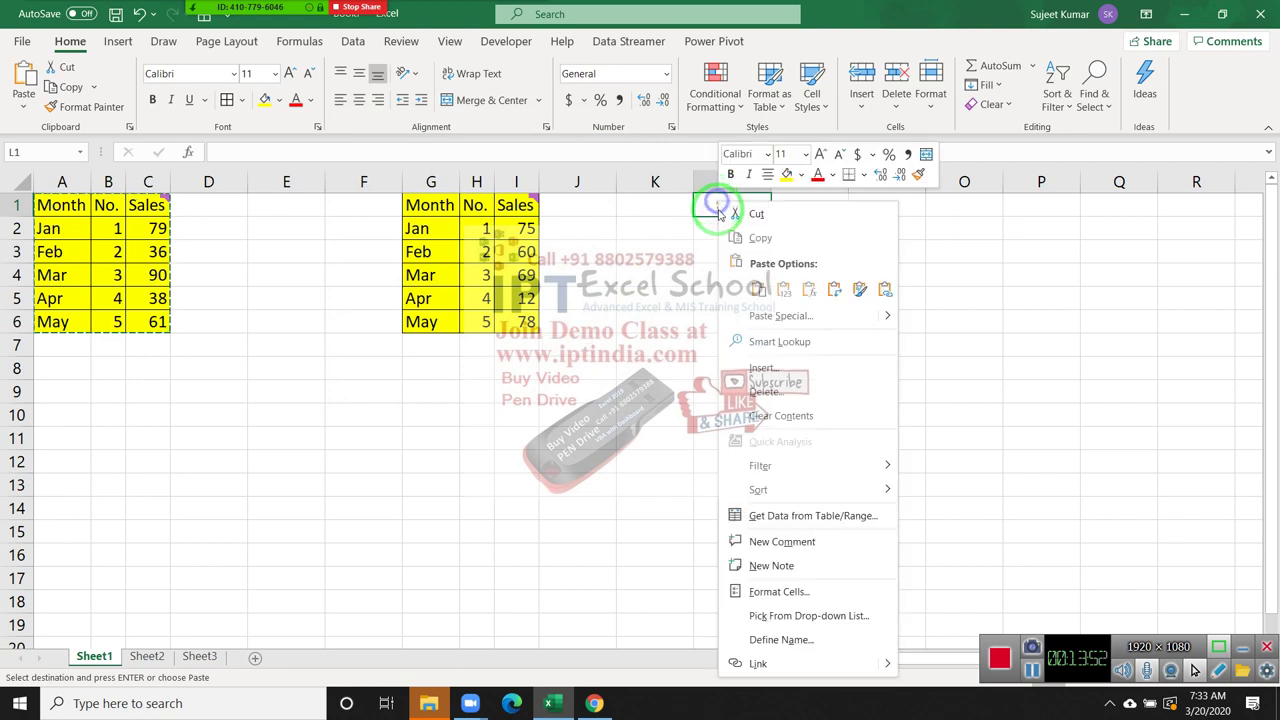
{"action": "left_click", "coordinate": [762, 313]}
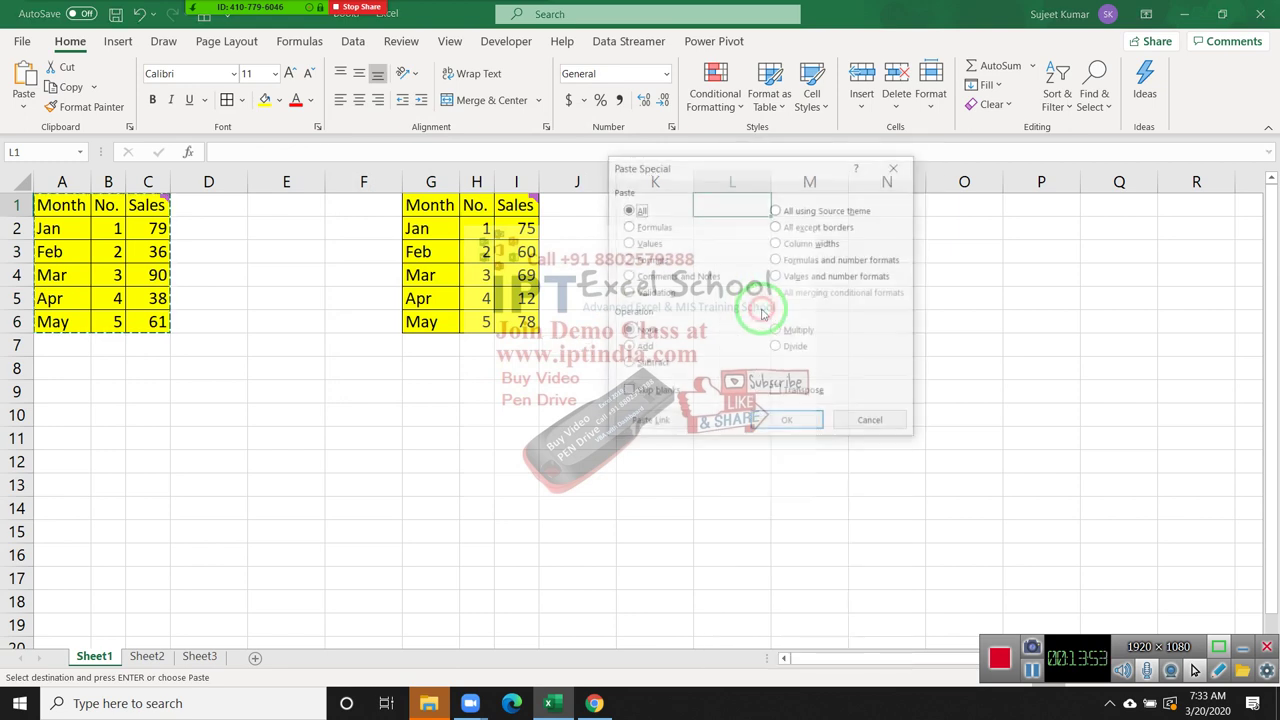
{"action": "left_click", "coordinate": [810, 243]}
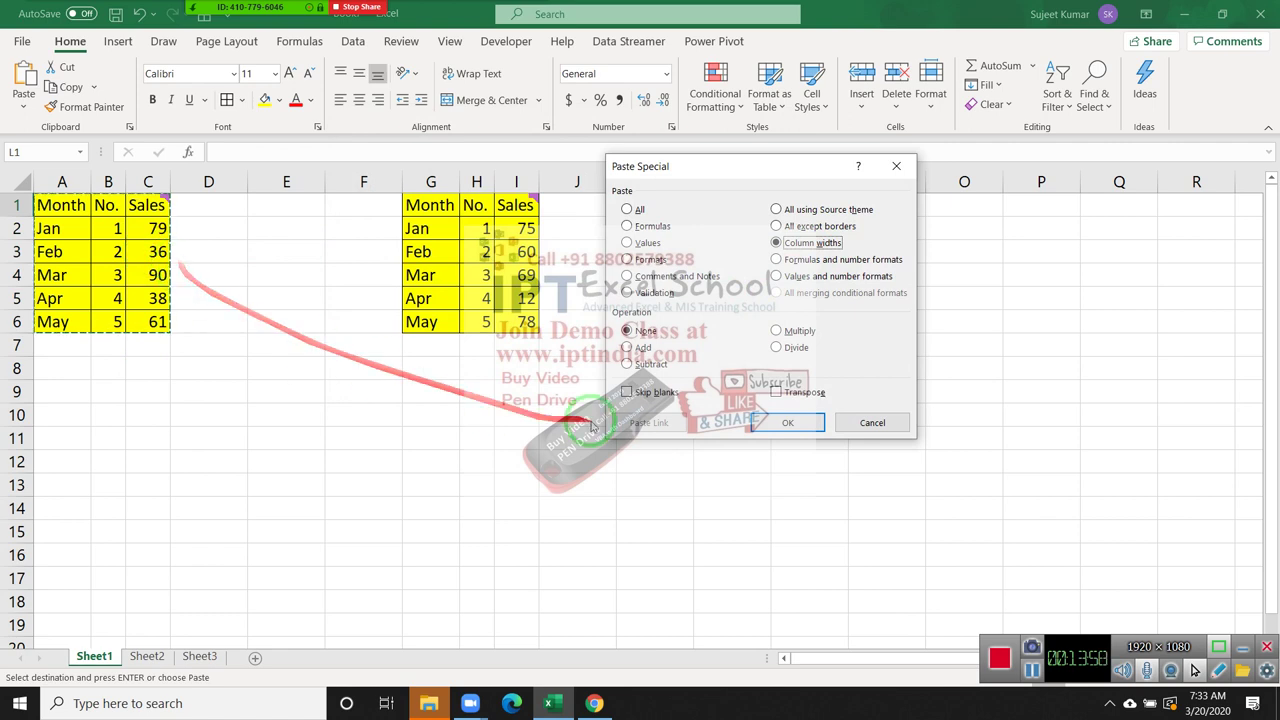
{"action": "left_click", "coordinate": [787, 422]}
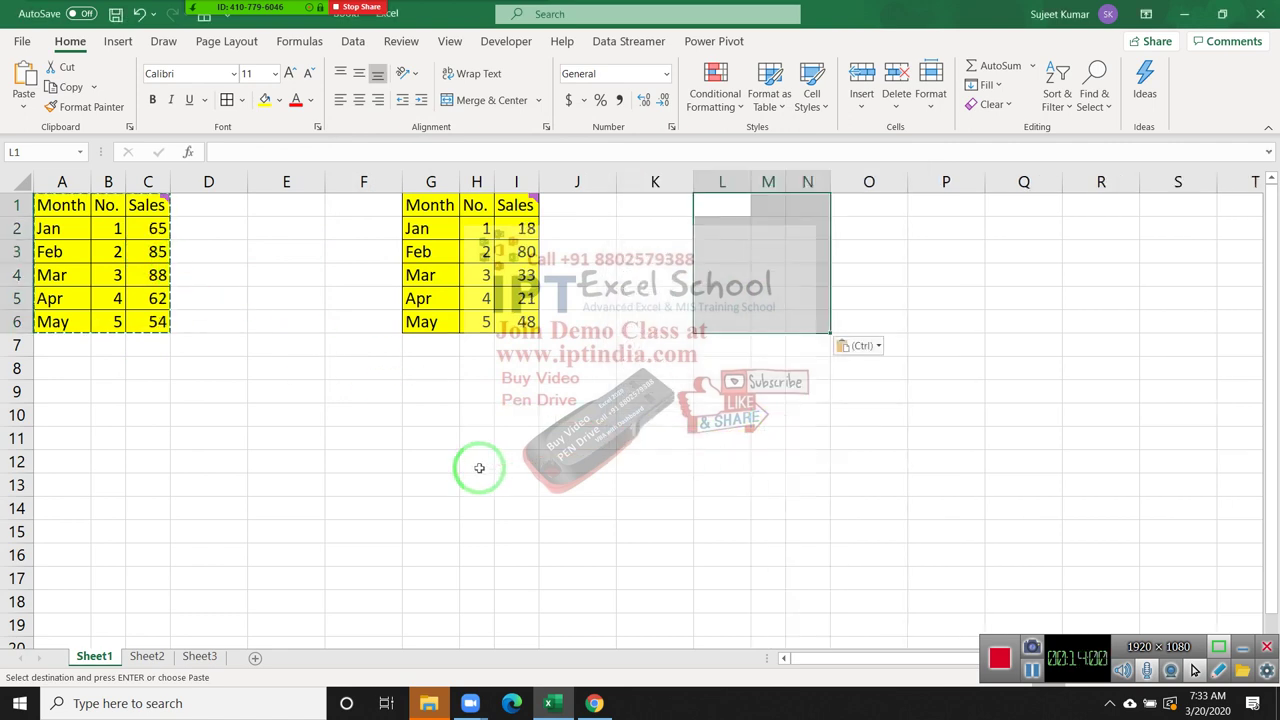
{"action": "type", "text": "Month\tNo.\tSales Jan\t1\t75 Feb\t2\t30 Mar\t3\t56 Apr\t4\t71 May\t5\t37"}
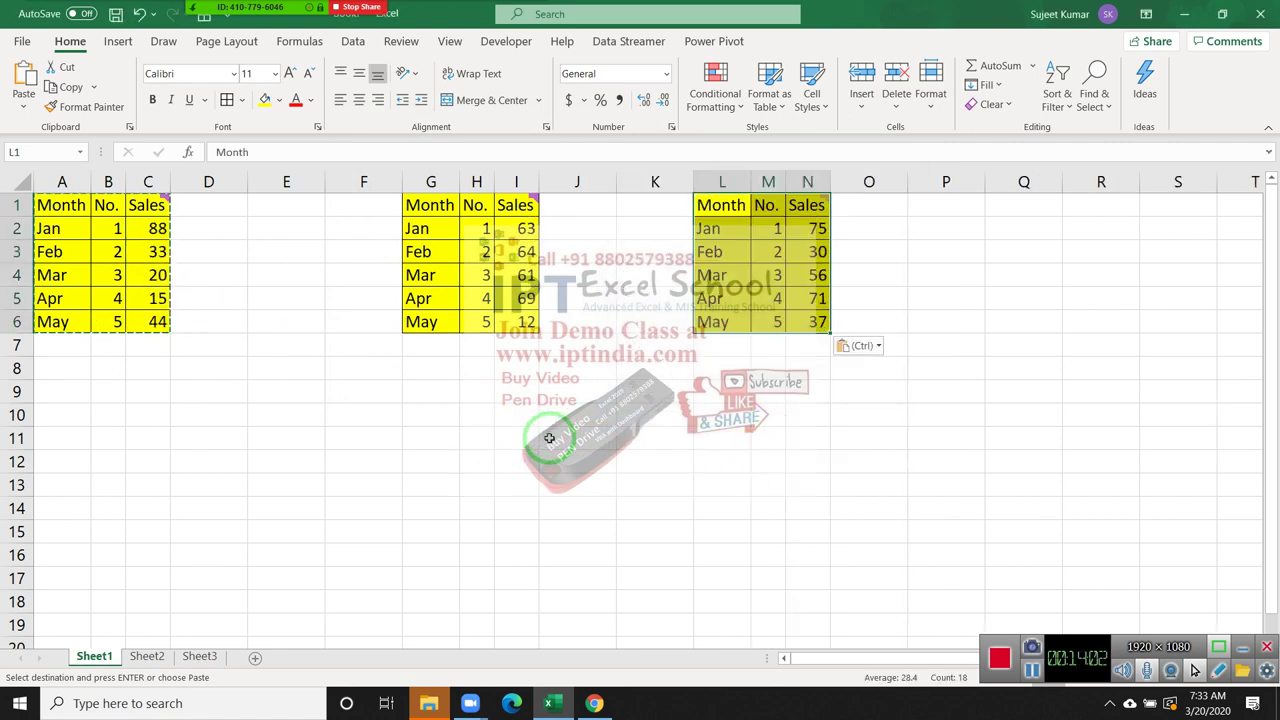
{"action": "left_click", "coordinate": [420, 367]}
{"action": "right_click", "coordinate": [420, 367]}
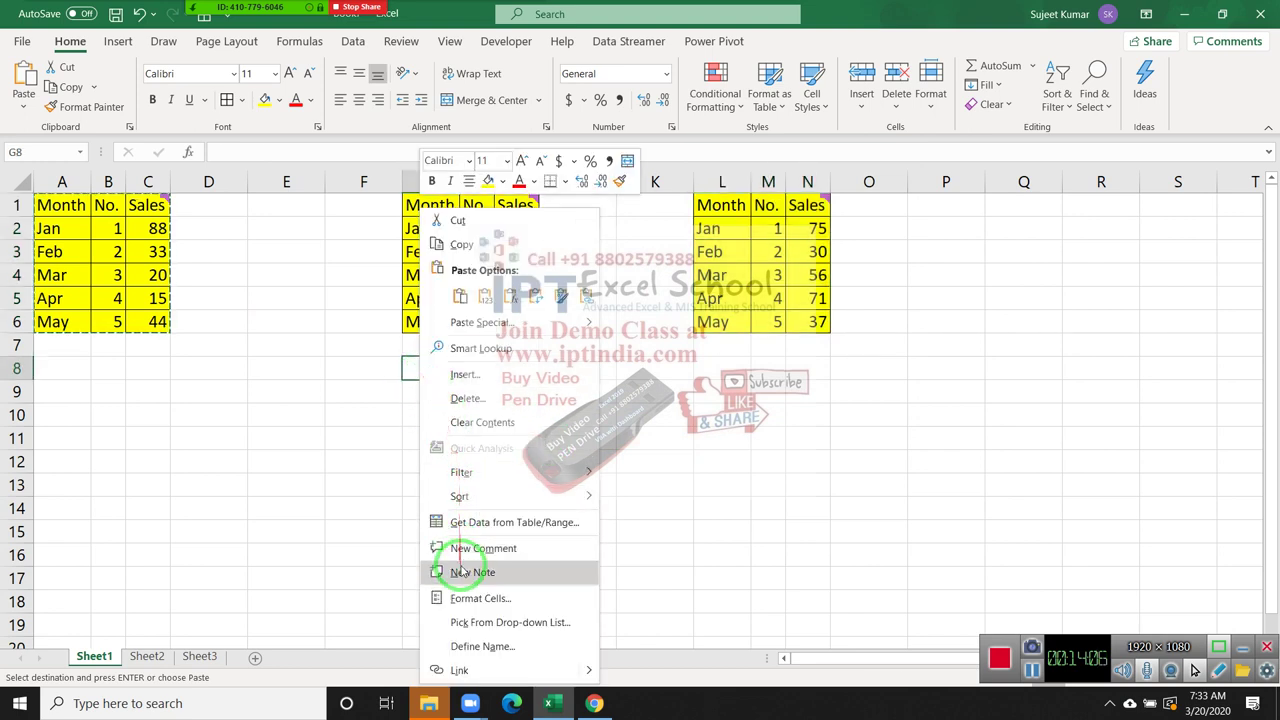
{"action": "left_click", "coordinate": [499, 323]}
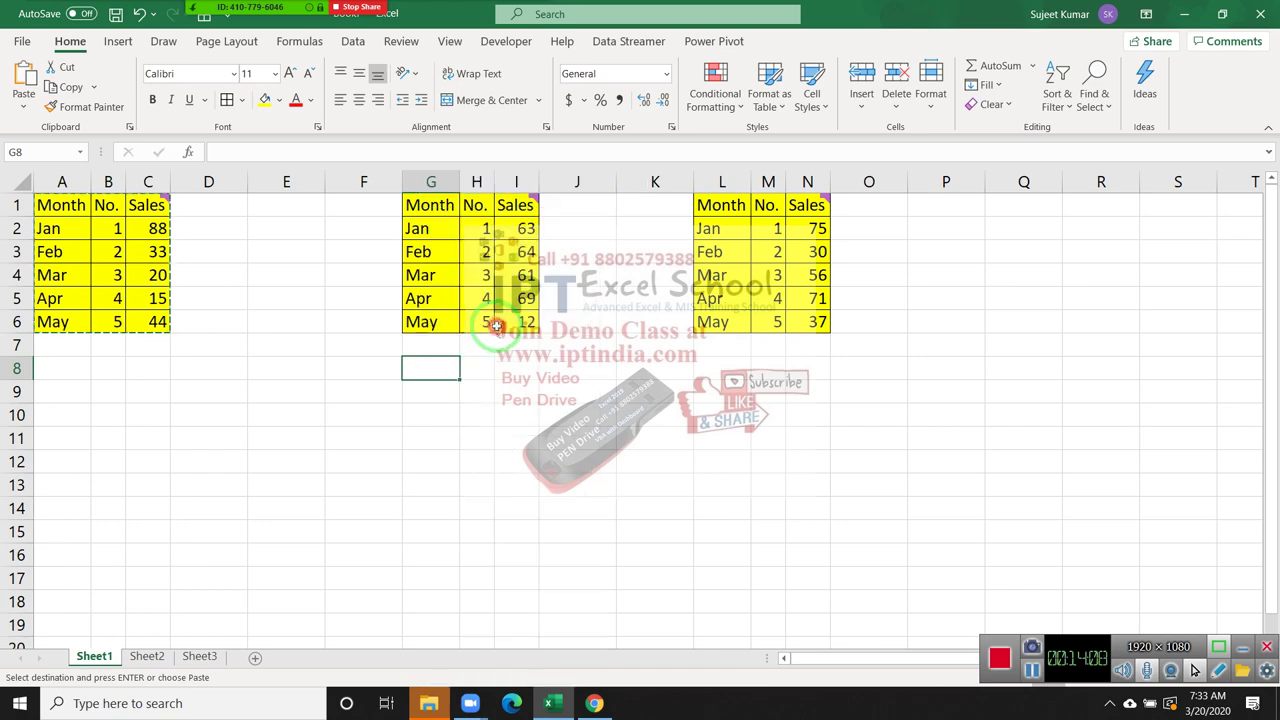
{"action": "key", "text": "Escape"}
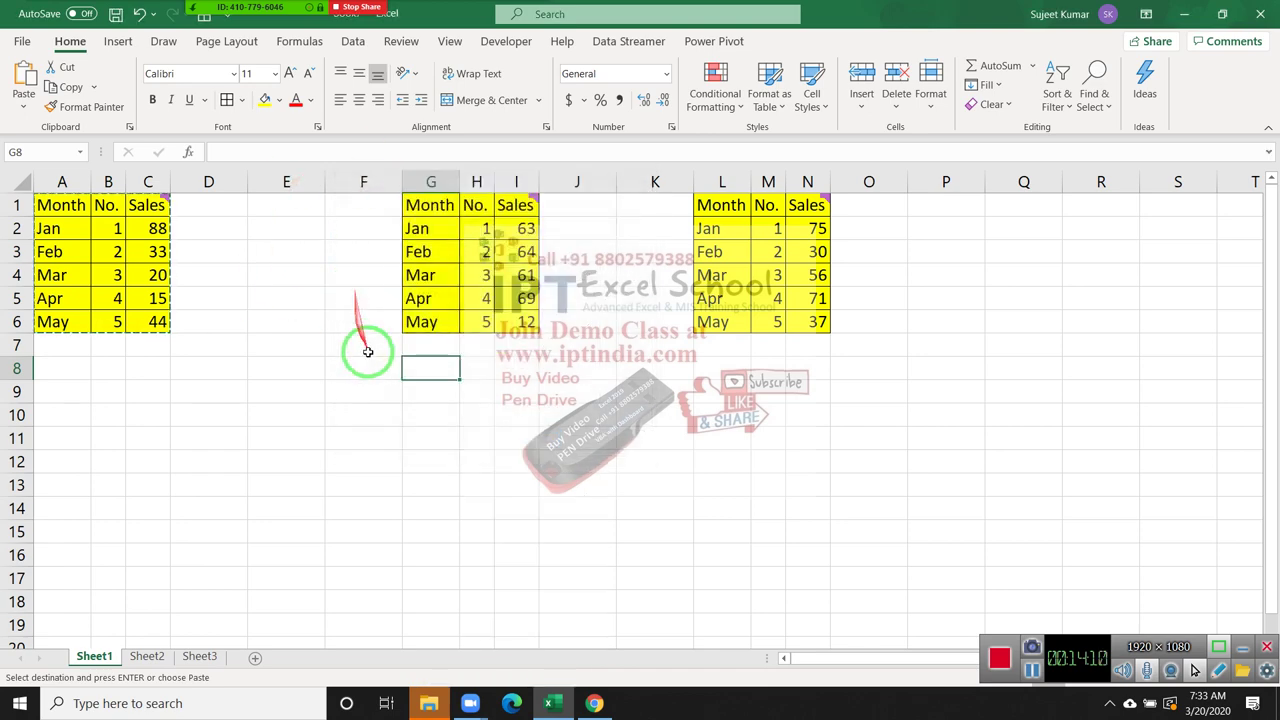
{"action": "right_click", "coordinate": [421, 368]}
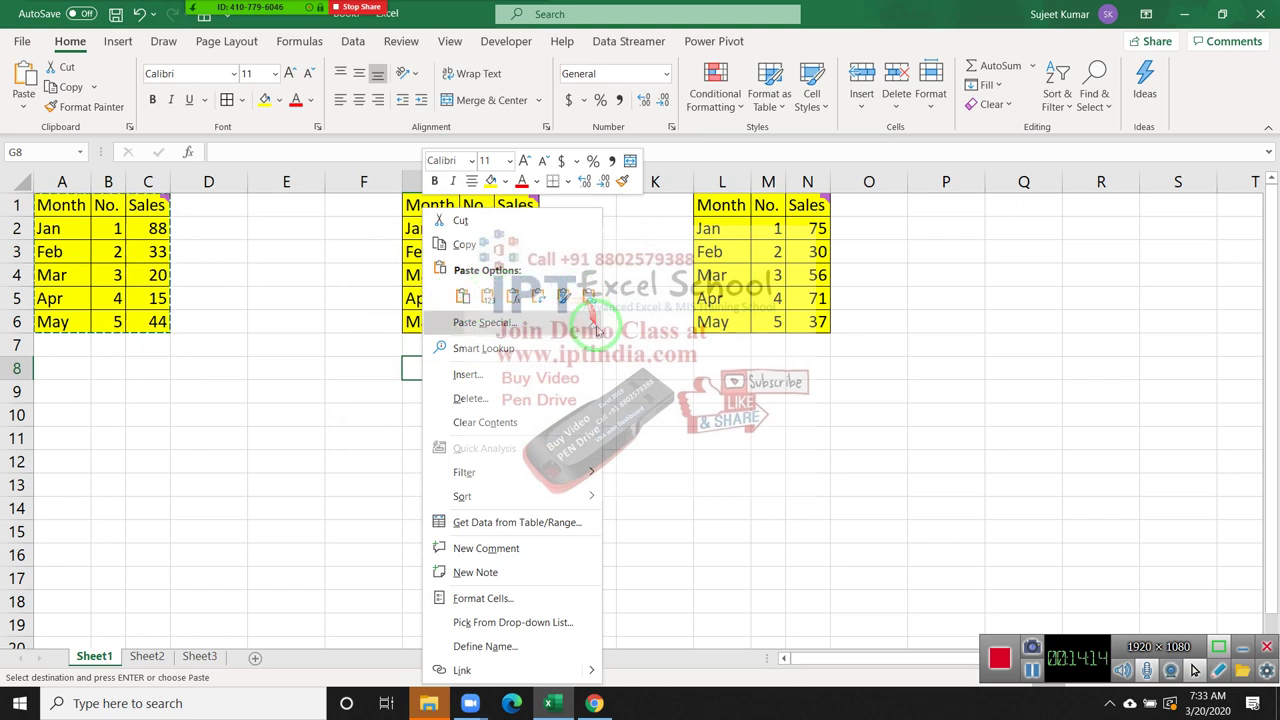
{"action": "mouse_move", "coordinate": [482, 322]}
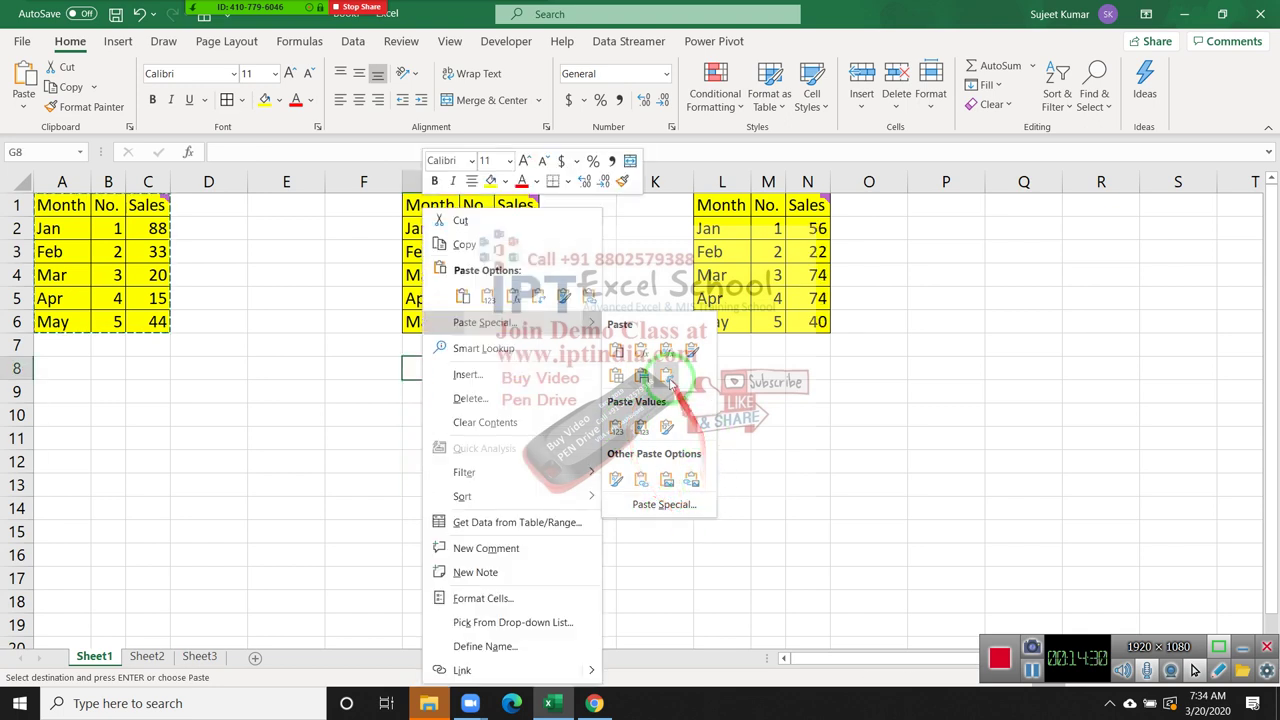
{"action": "left_click", "coordinate": [619, 353]}
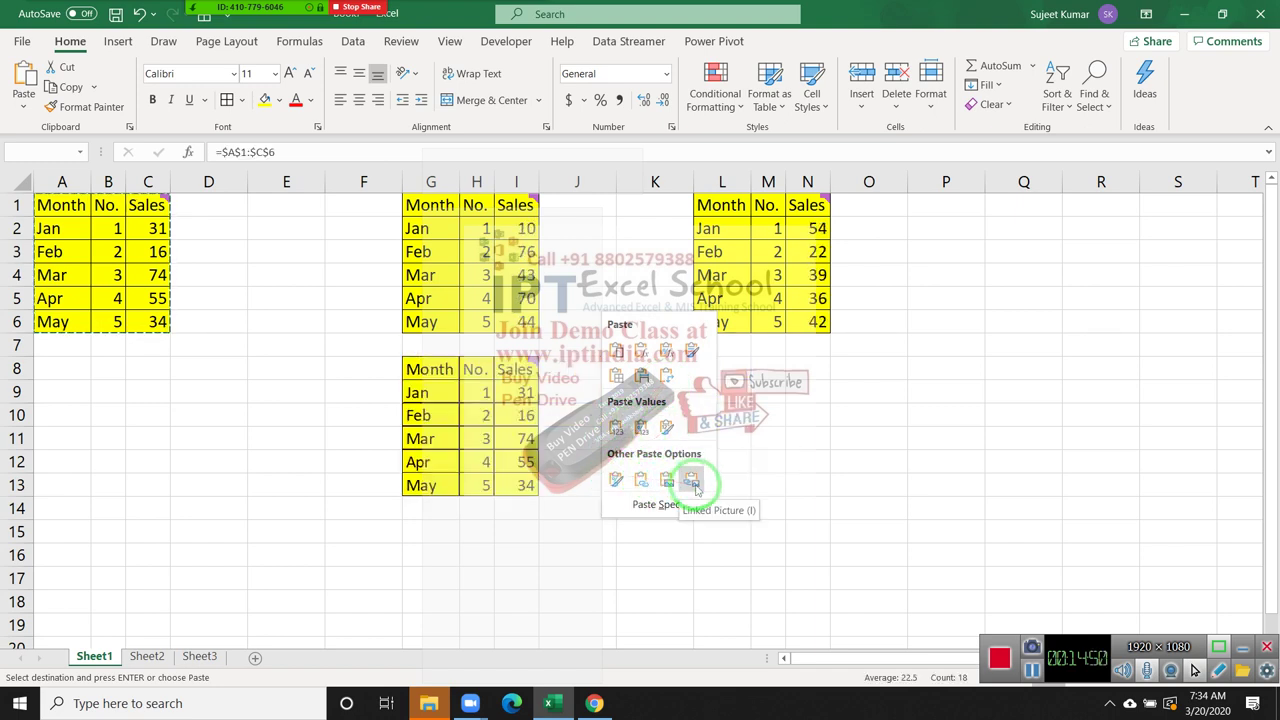
{"action": "right_click", "coordinate": [425, 368]}
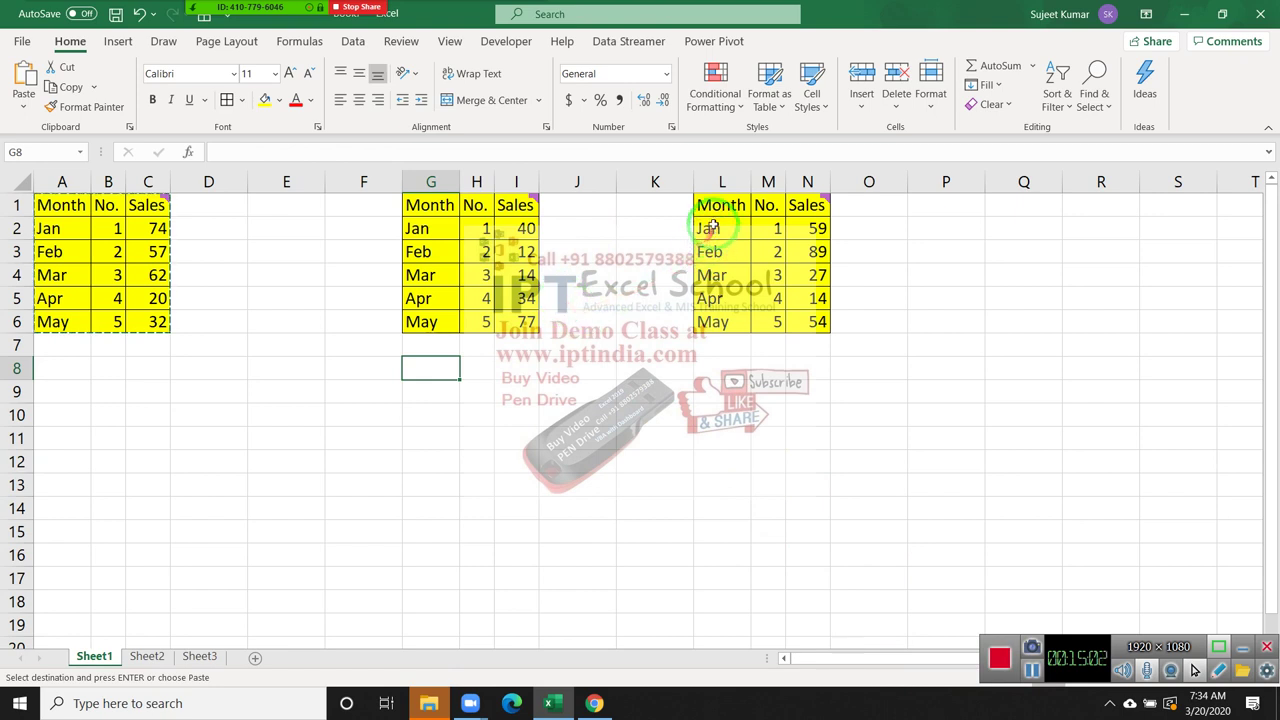
Delete columns G–N, then enter 'Date' in D1 and 1/1 in D2
{"action": "left_click_drag", "start_coordinate": [444, 190], "coordinate": [808, 185]}
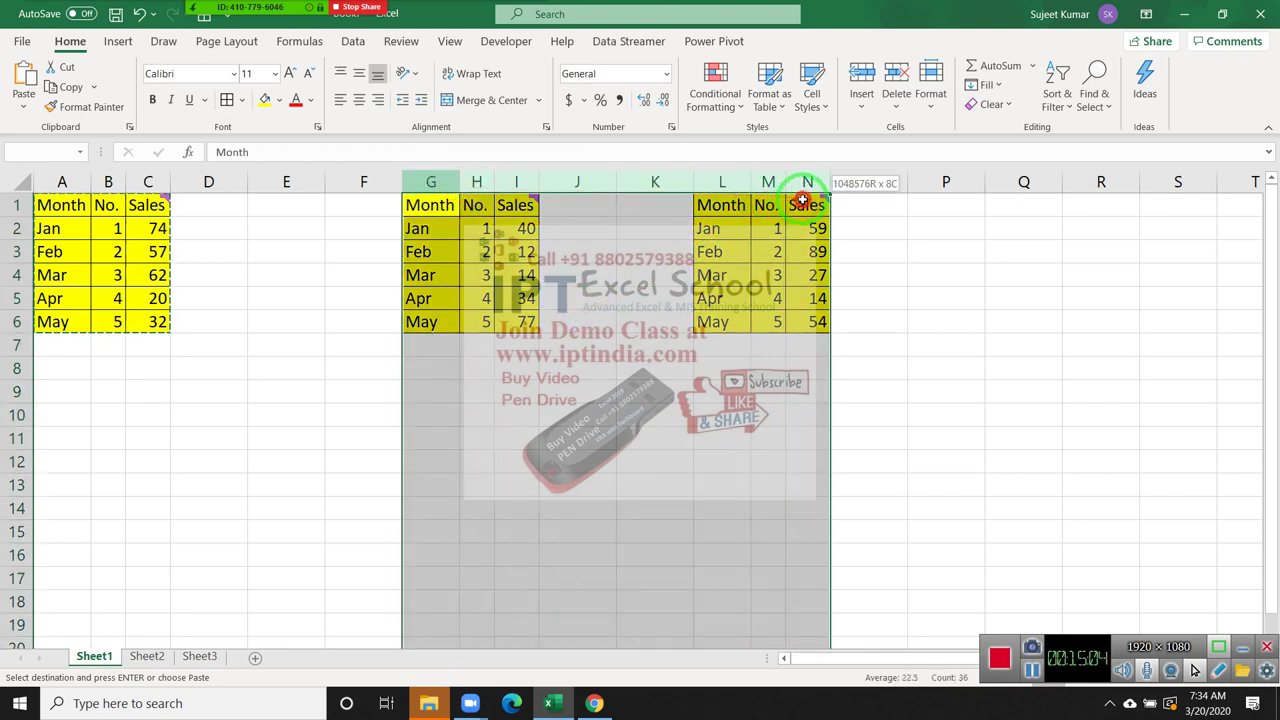
{"action": "key", "text": "ctrl+minus"}
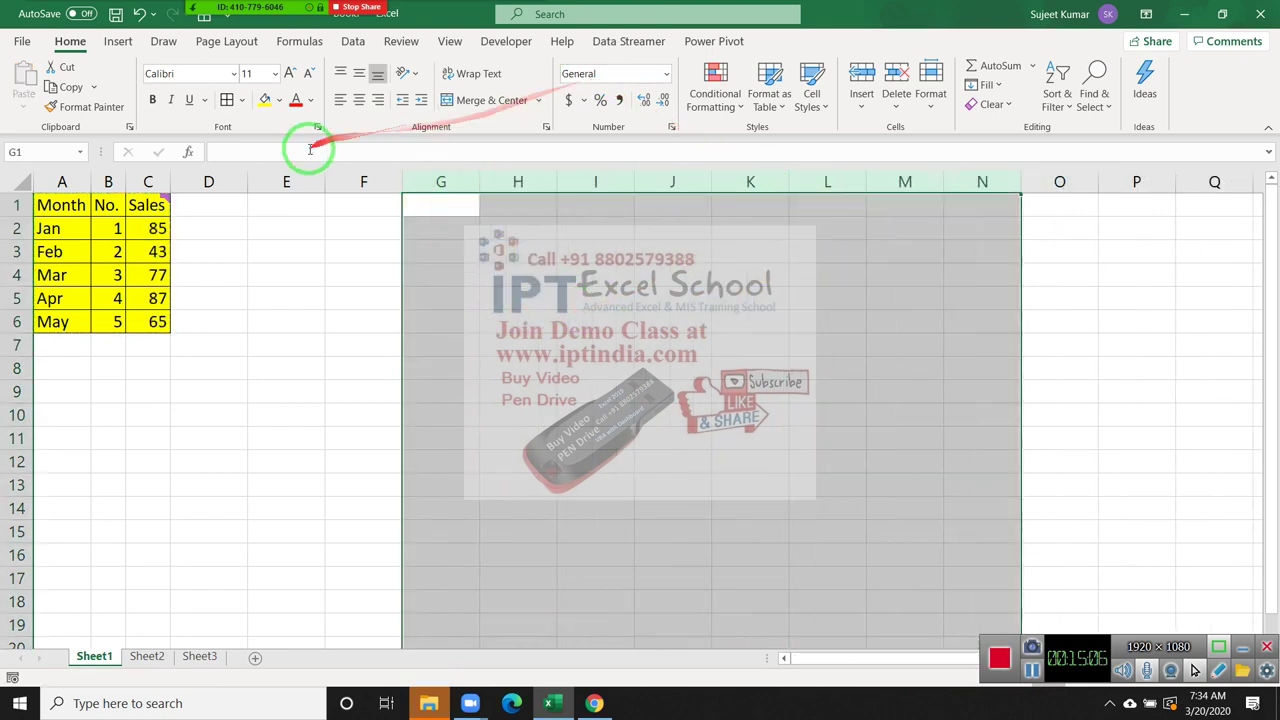
{"action": "left_click", "coordinate": [203, 206]}
{"action": "type", "text": "D"}
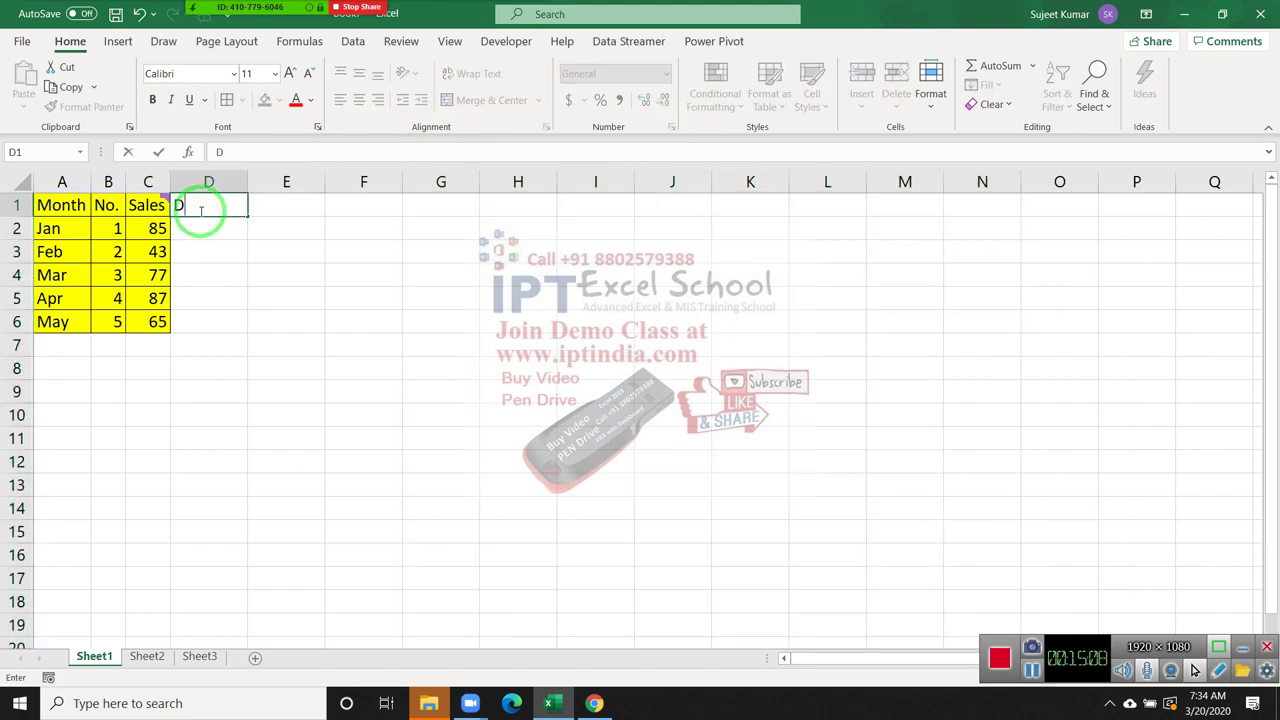
{"action": "type", "text": "ate"}
{"action": "key", "text": "Return"}
{"action": "type", "text": "1"}
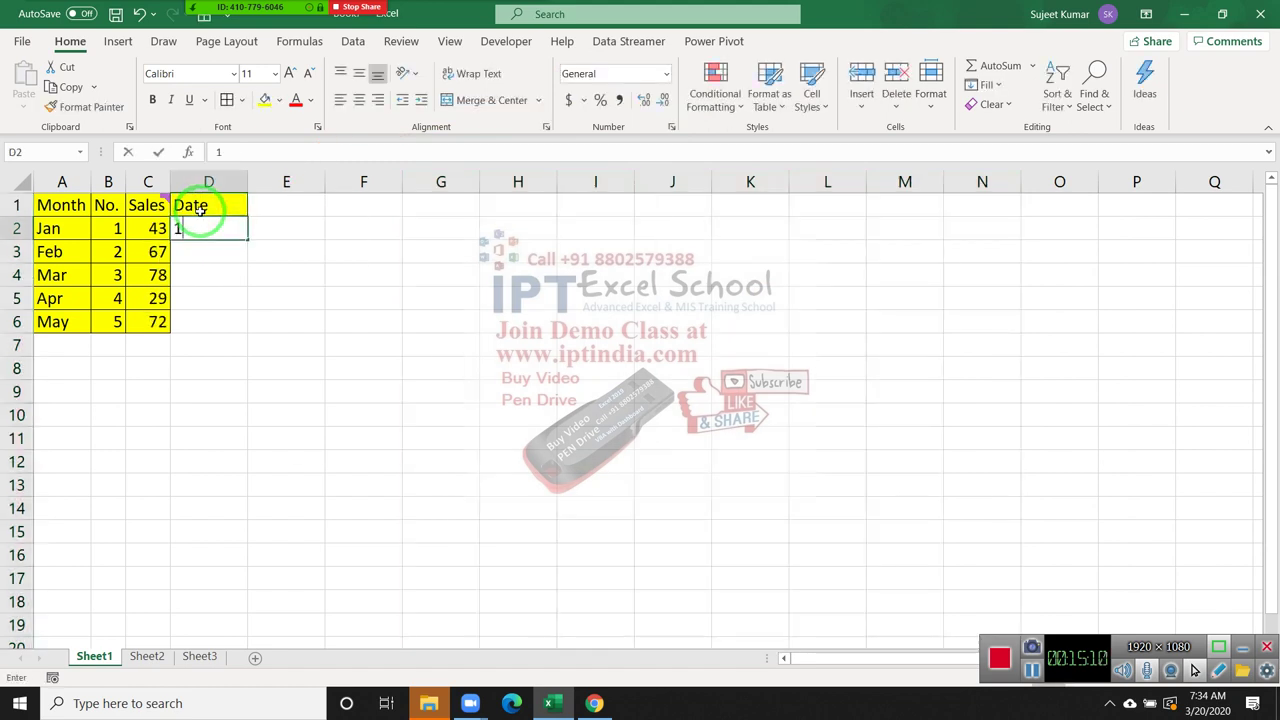
{"action": "type", "text": "/1"}
{"action": "key", "text": "Return"}
Fill the dates down to D6 (1-Jan to 5-Jan) and shade them yellow
{"action": "left_click", "coordinate": [215, 230]}
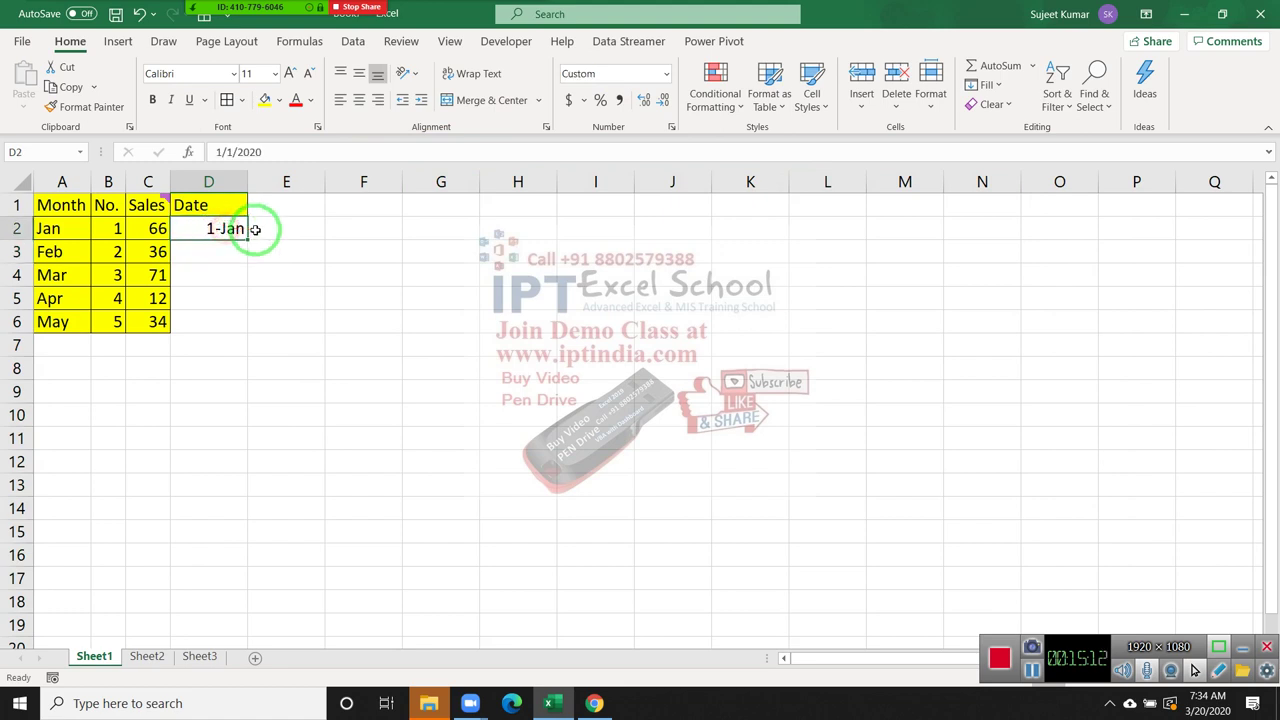
{"action": "double_click", "coordinate": [247, 238]}
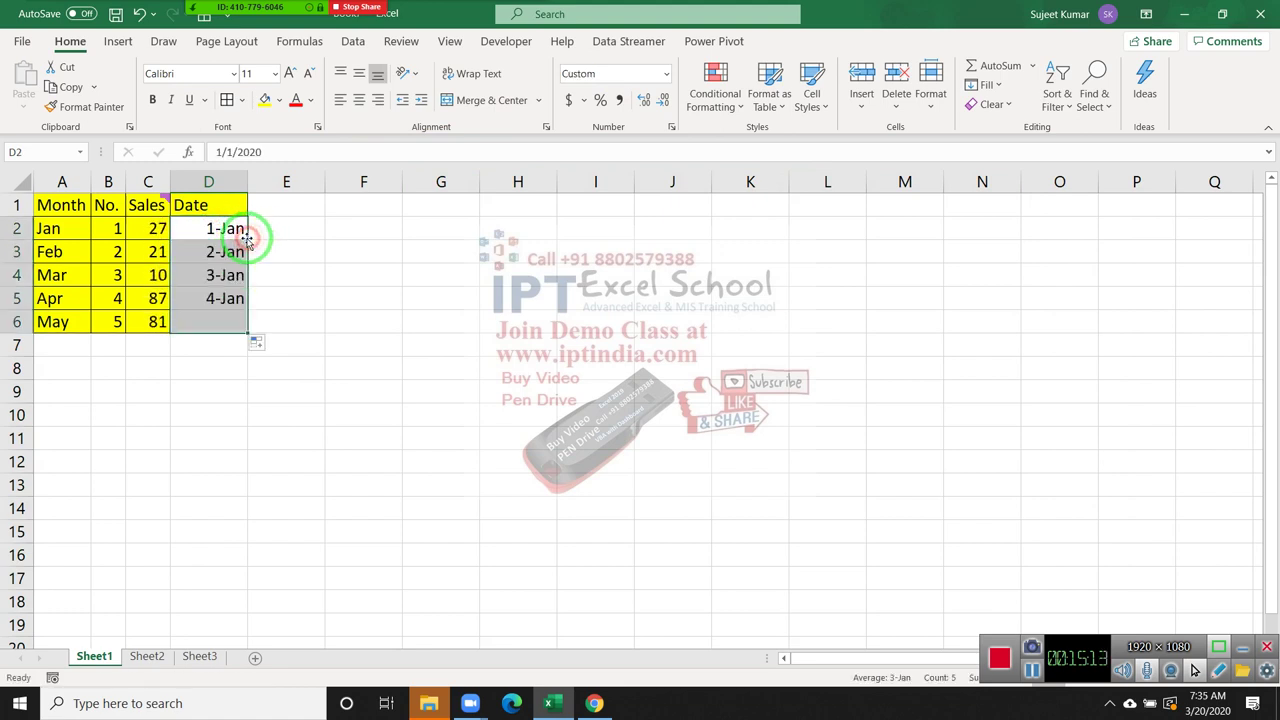
{"action": "left_click", "coordinate": [265, 100]}
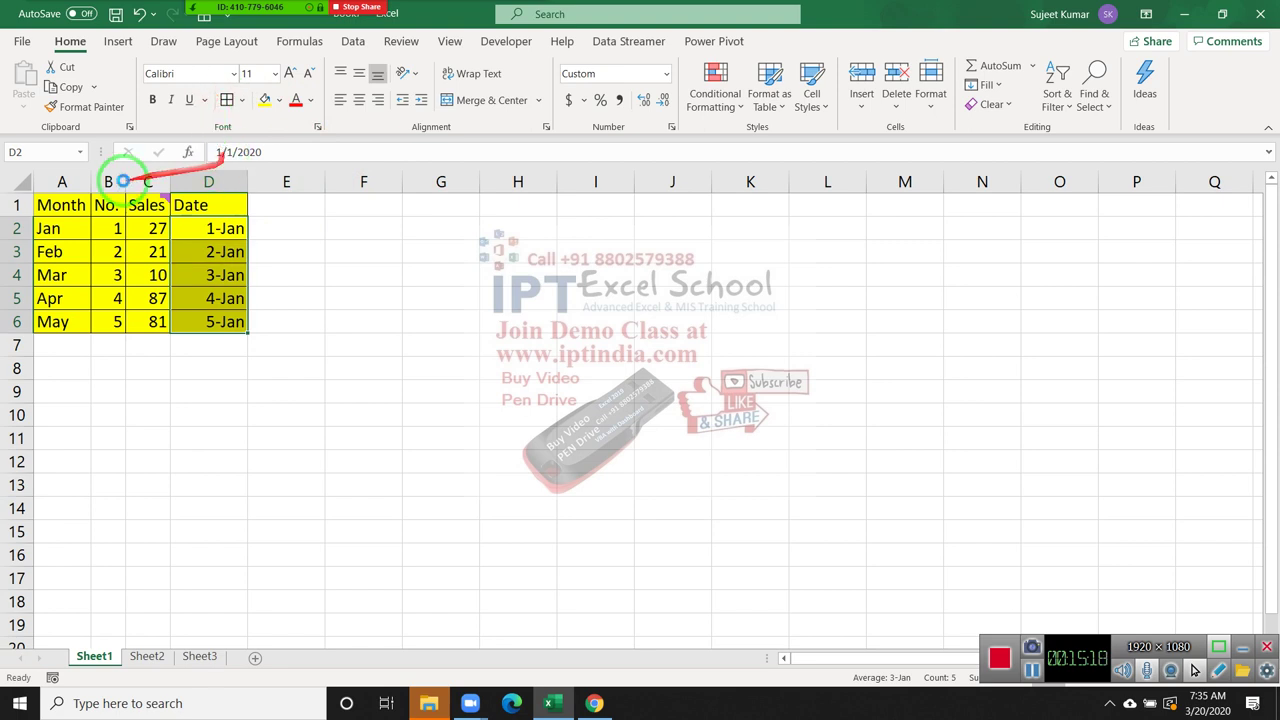
Paste D2:D6 into G2 as values only, showing serials 43831–43835
{"action": "key", "text": "ctrl+c"}
{"action": "left_click", "coordinate": [451, 222]}
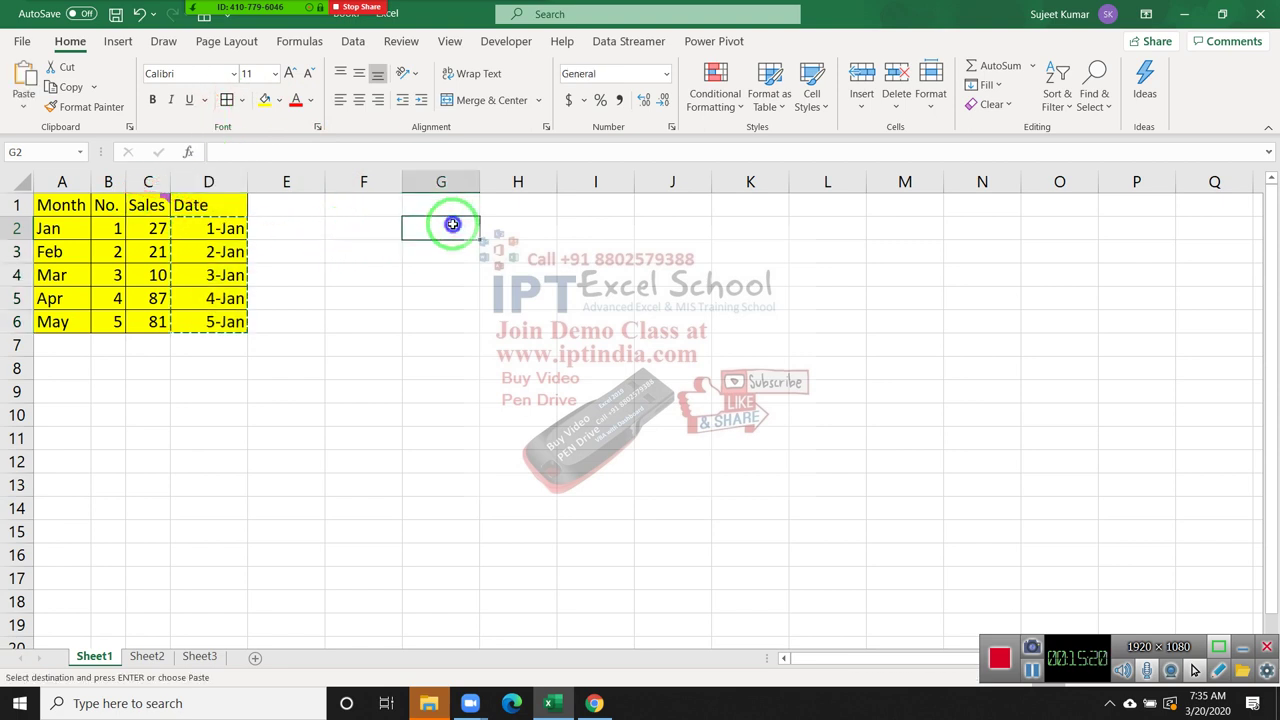
{"action": "right_click", "coordinate": [453, 218]}
{"action": "left_click", "coordinate": [524, 320]}
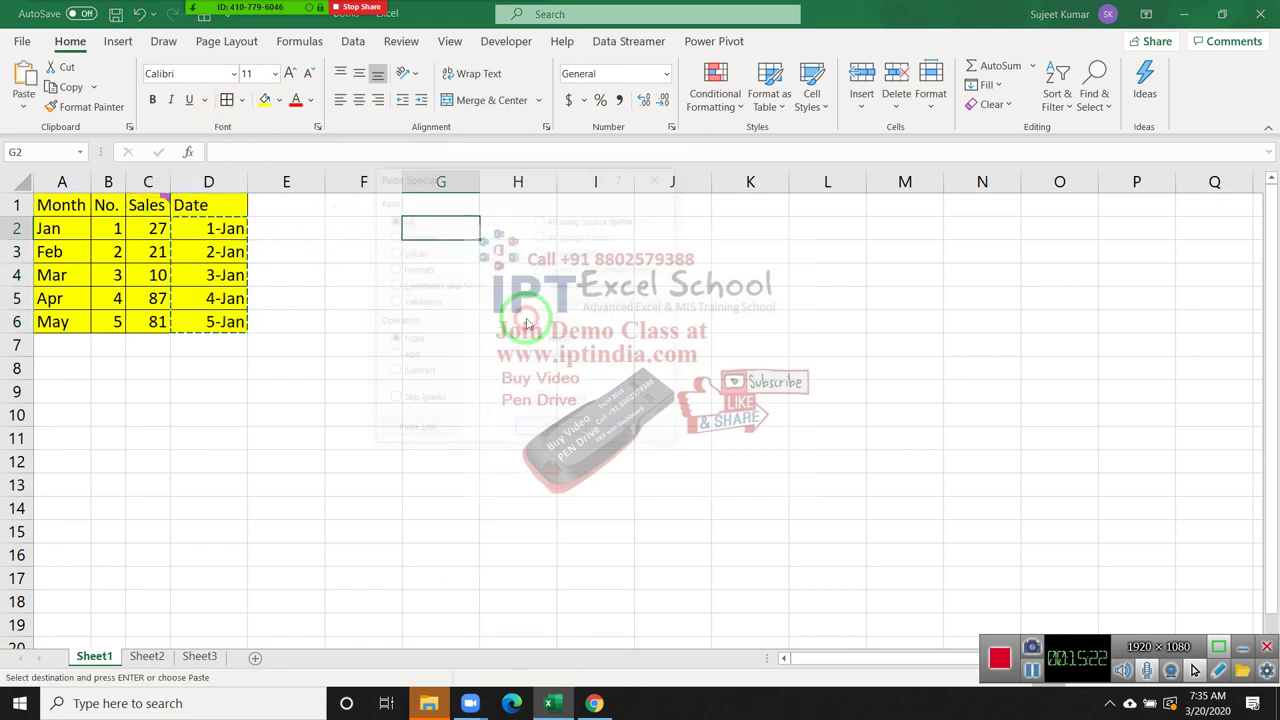
{"action": "left_click", "coordinate": [392, 252]}
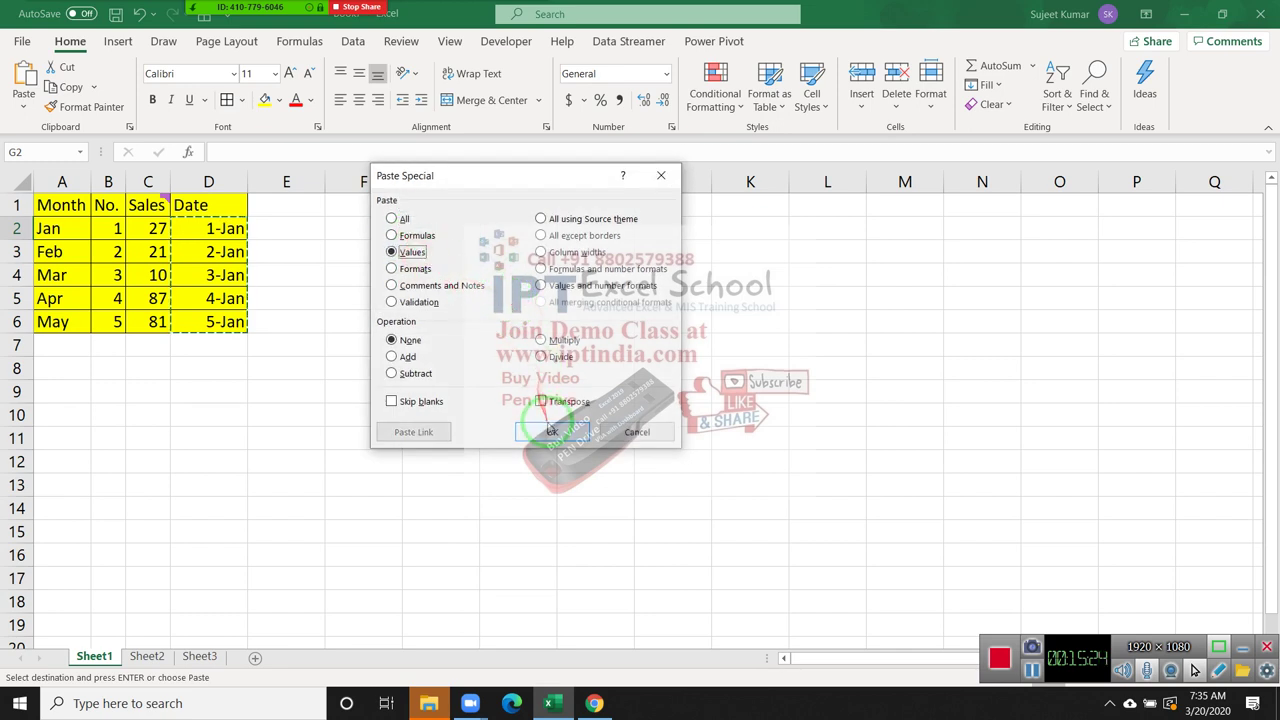
{"action": "left_click", "coordinate": [552, 431]}
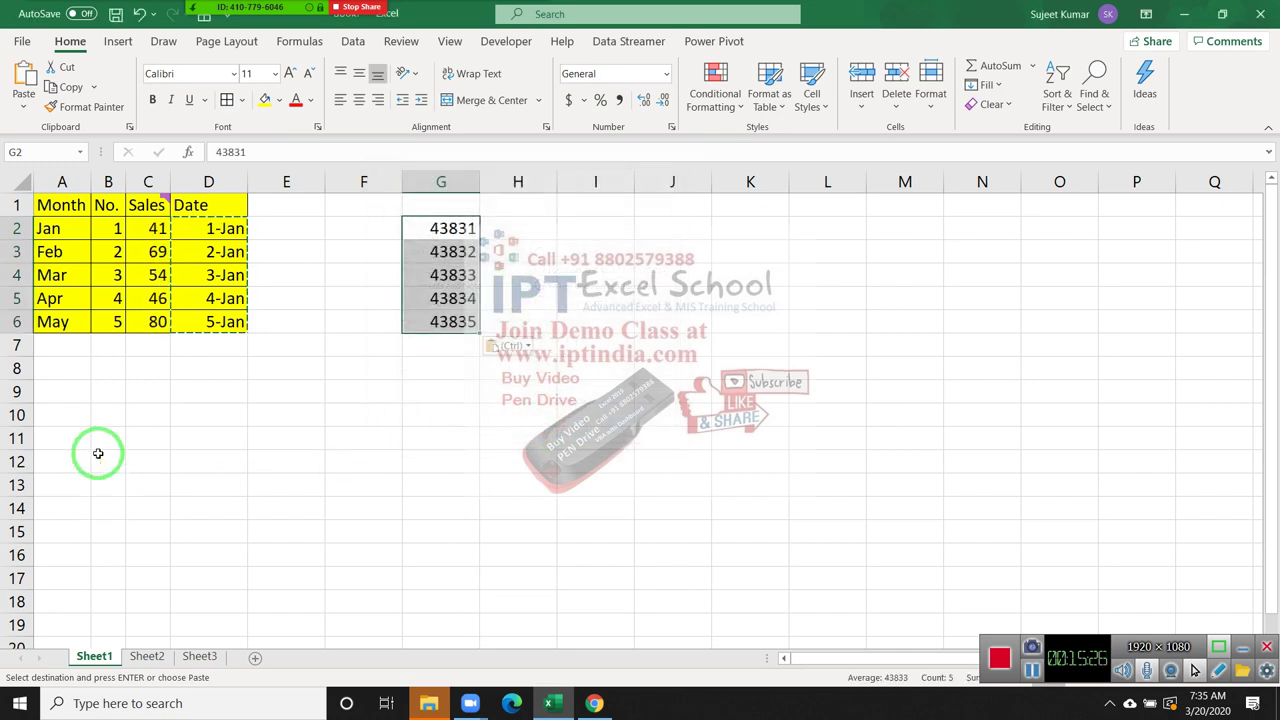
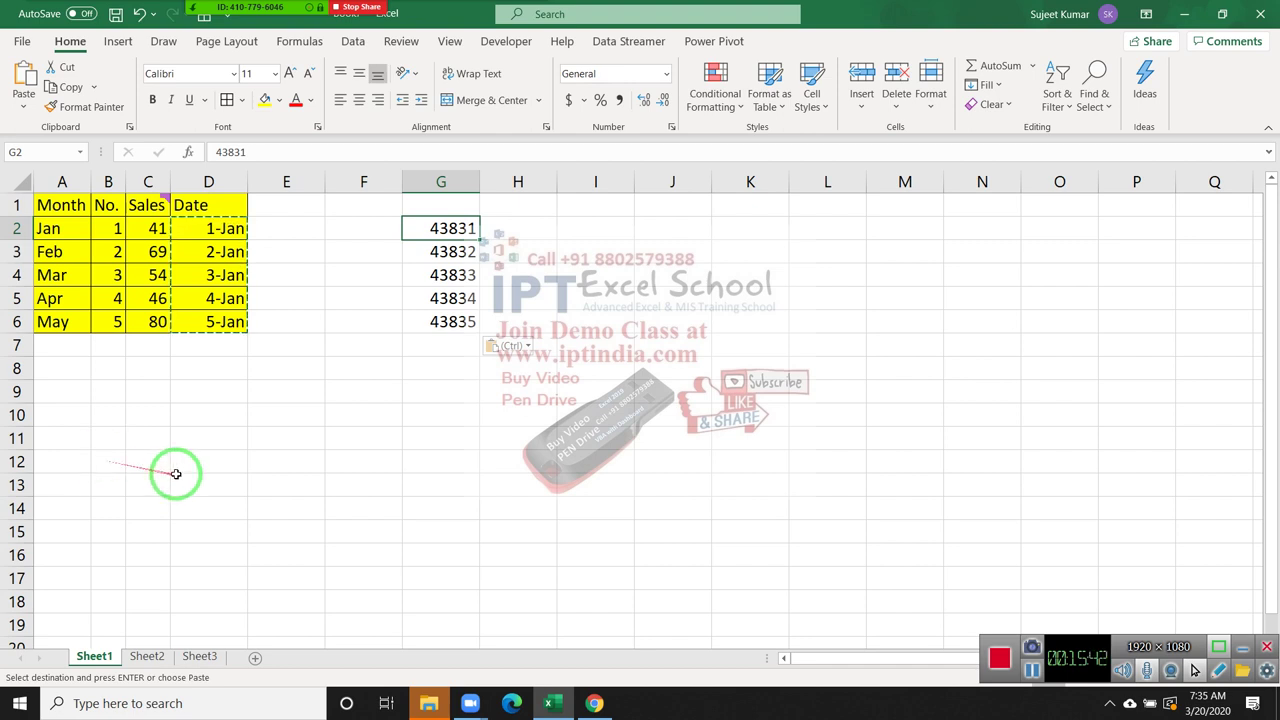
Enter 1 in F8 and give it the Short Date number format
{"action": "left_click", "coordinate": [327, 374]}
{"action": "type", "text": "1"}
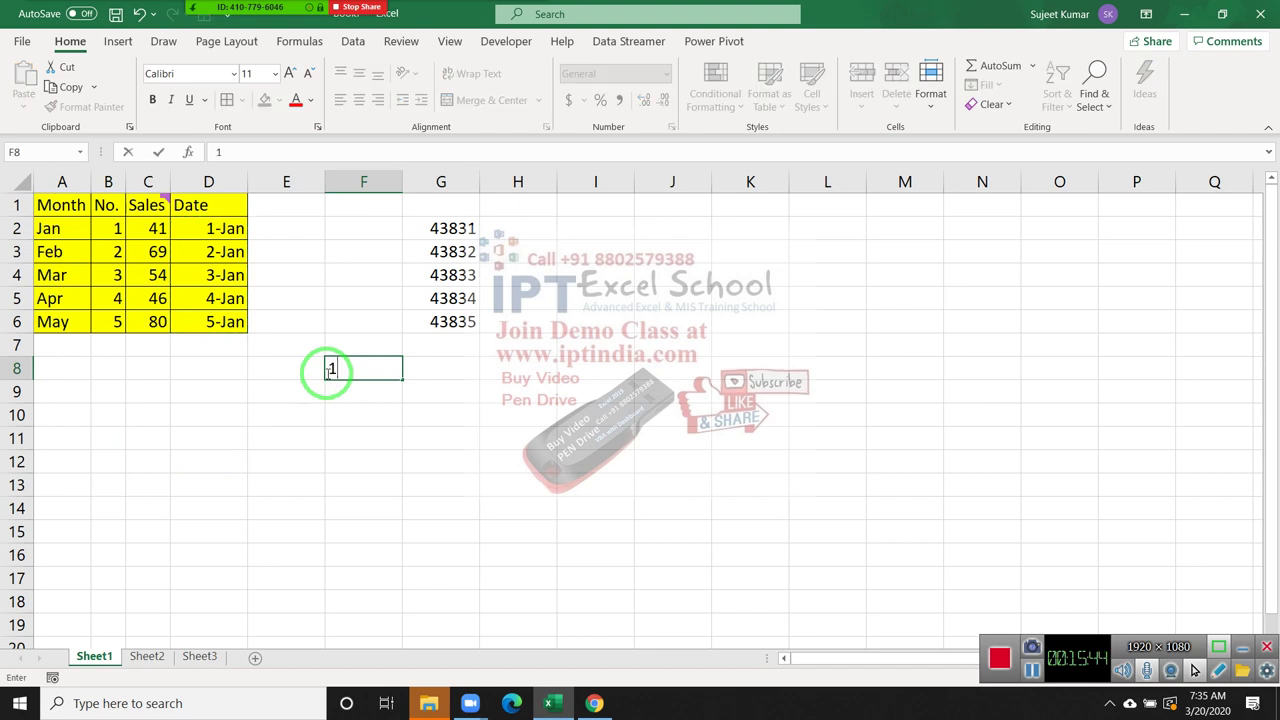
{"action": "key", "text": "Return"}
{"action": "left_click", "coordinate": [327, 374]}
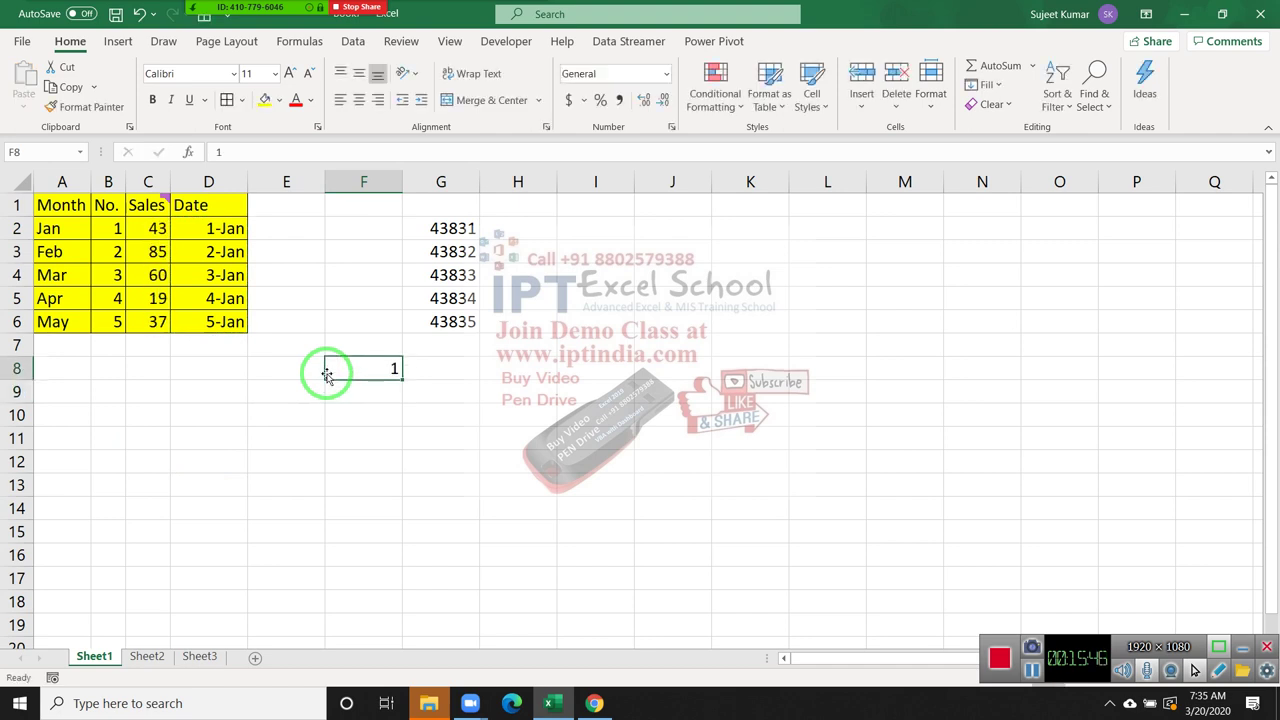
{"action": "left_click", "coordinate": [664, 75]}
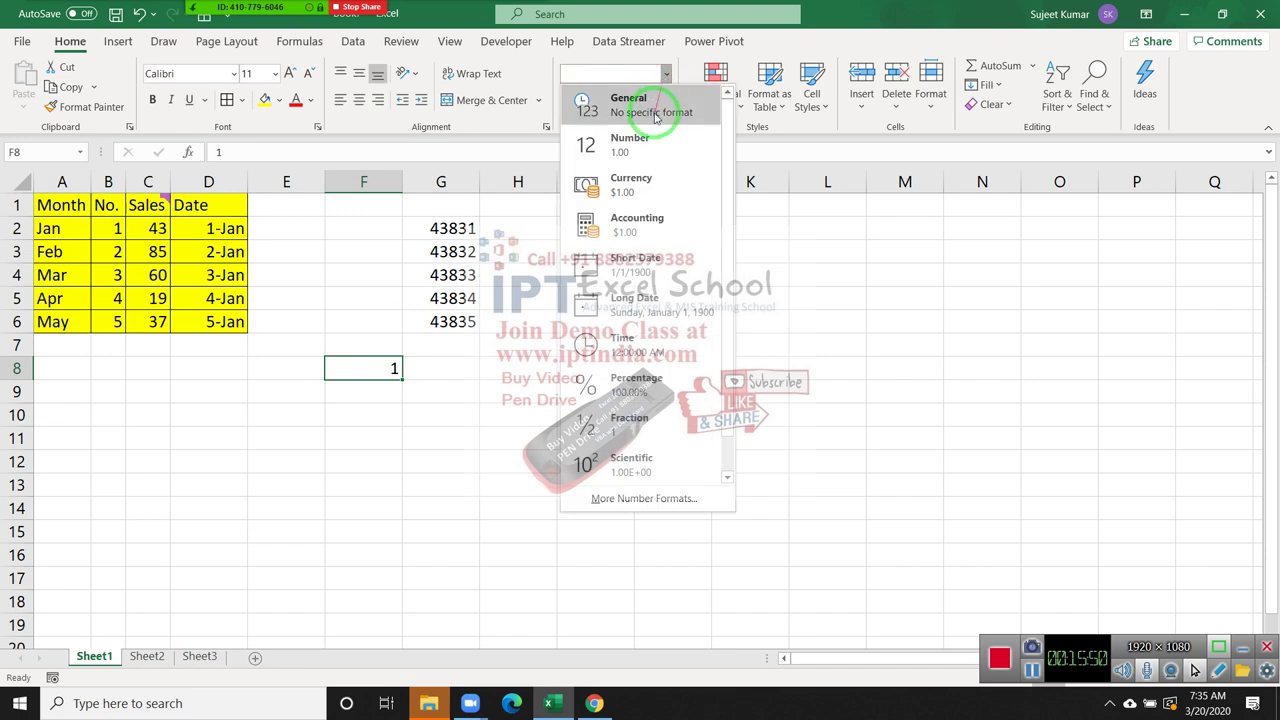
{"action": "left_click", "coordinate": [641, 283]}
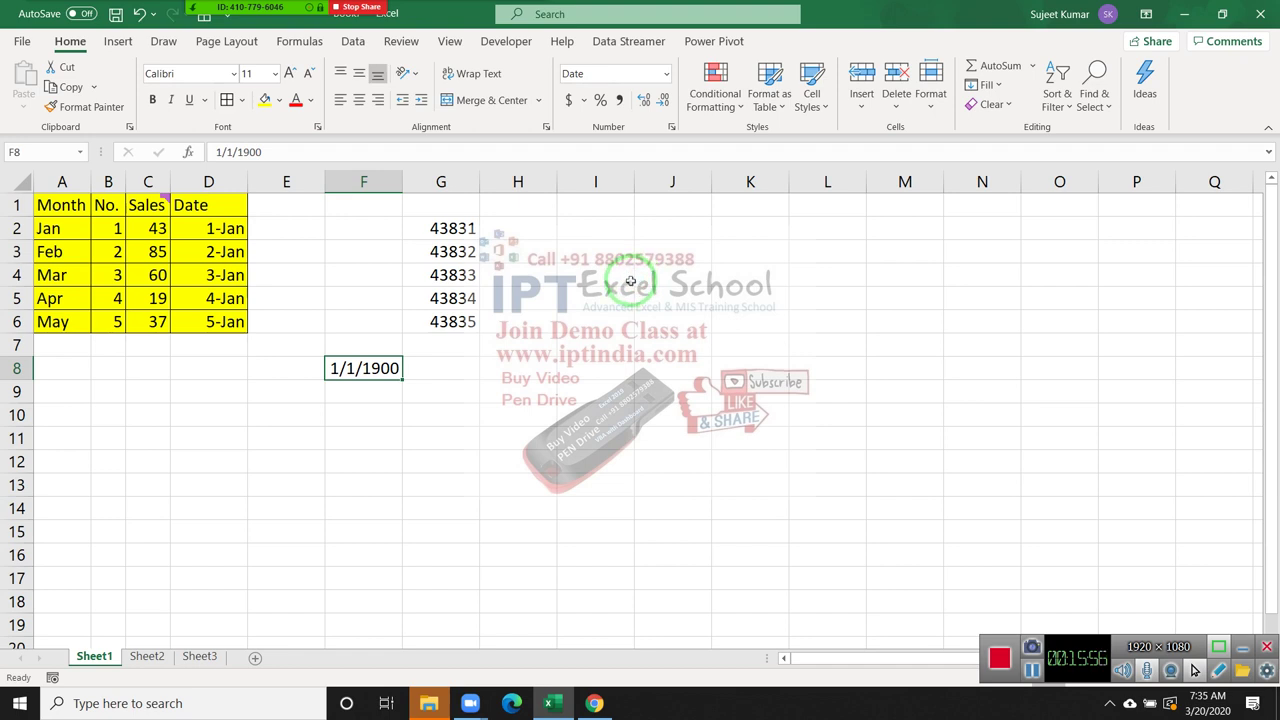
Re-enter 31, 35, 36 and 43831 in F8 as dates, ending at 1/1/2020, then start 8/1 in G8
{"action": "type", "text": "31"}
{"action": "key", "text": "Return"}
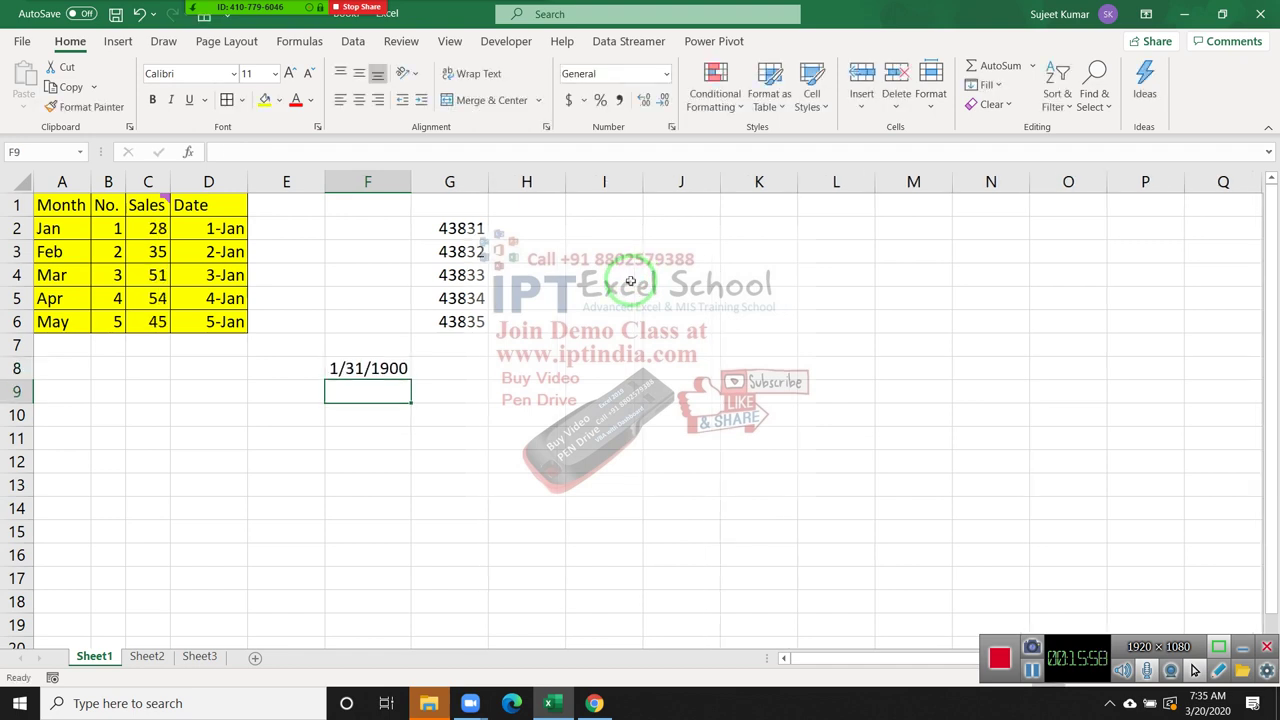
{"action": "key", "text": "Up"}
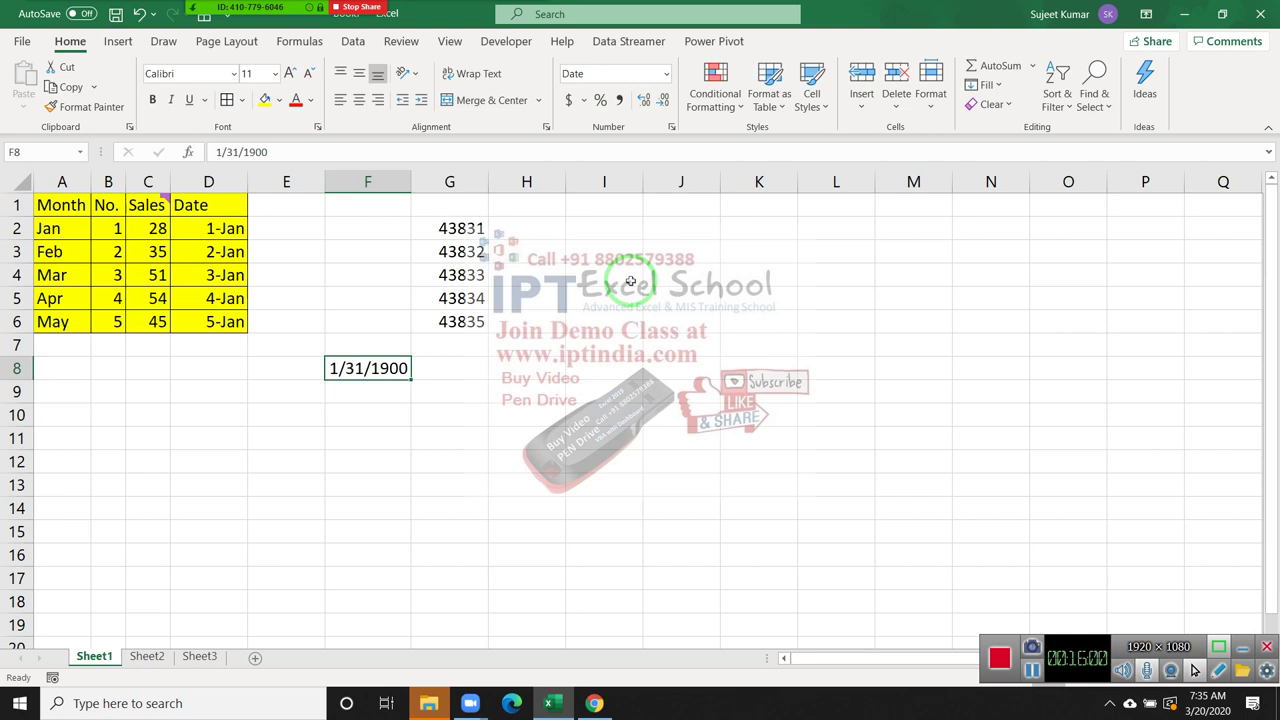
{"action": "type", "text": "35"}
{"action": "key", "text": "Return"}
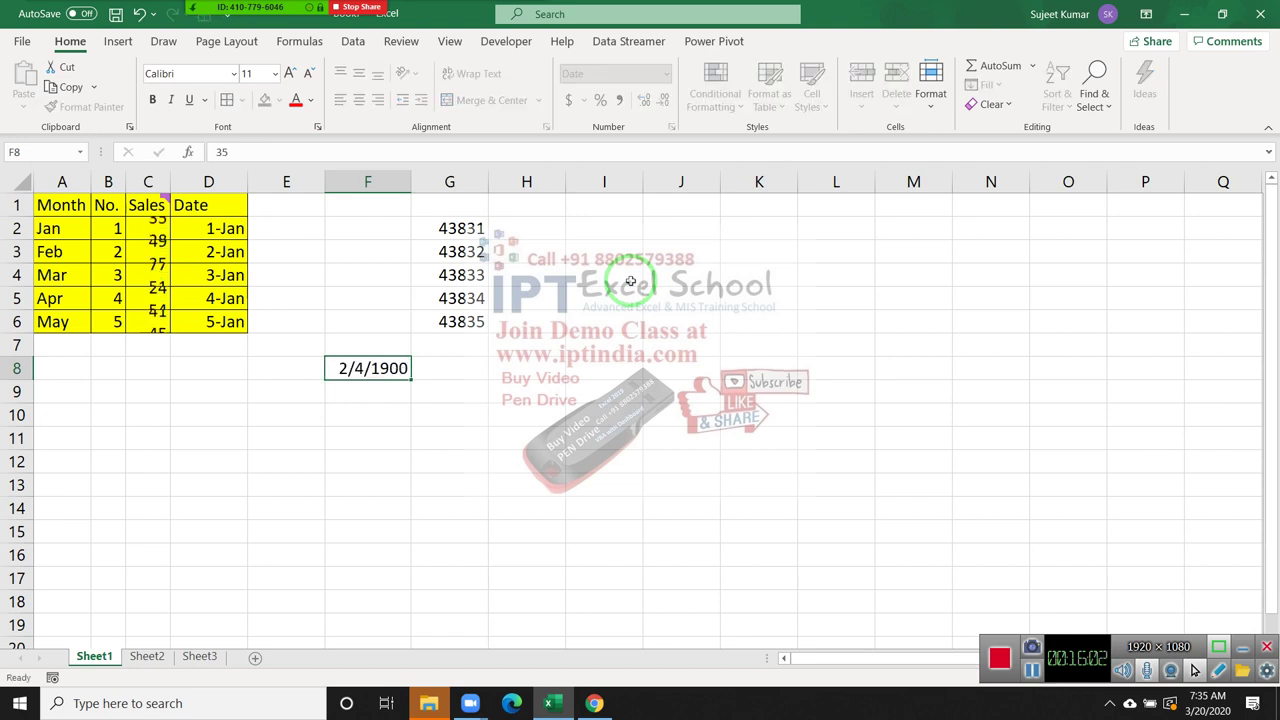
{"action": "key", "text": "Up"}
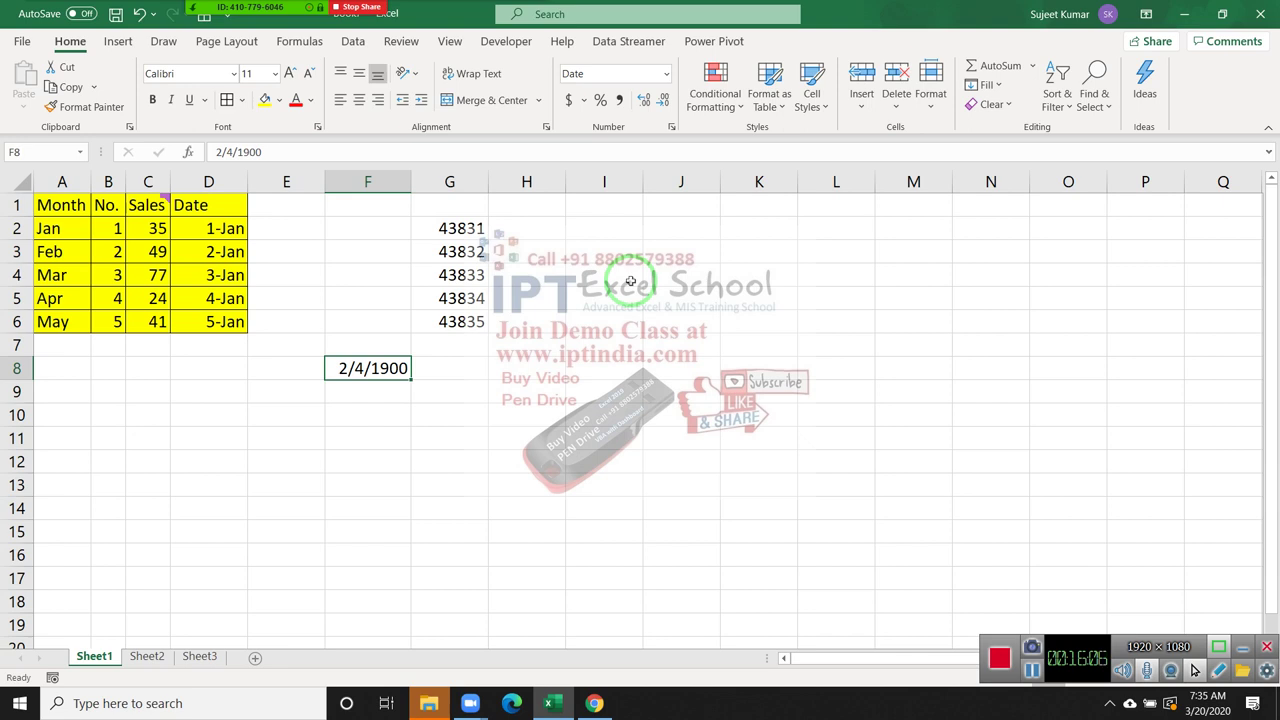
{"action": "type", "text": "367"}
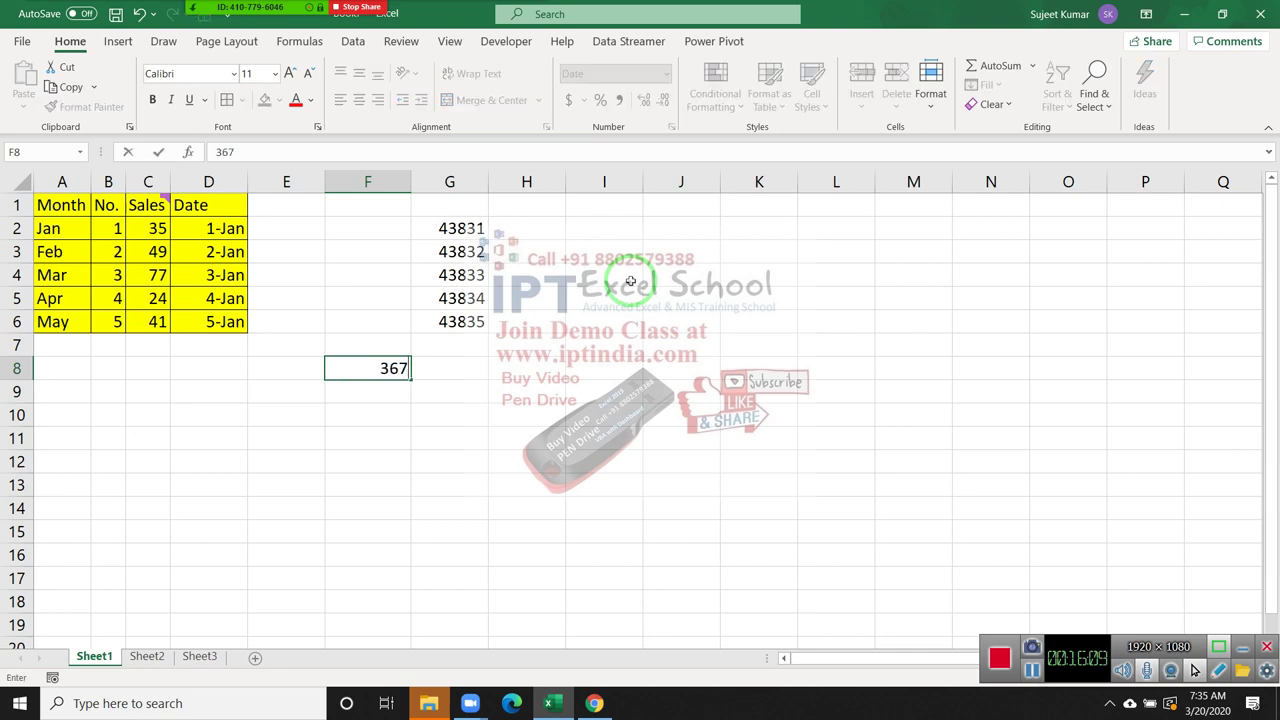
{"action": "key", "text": "Return"}
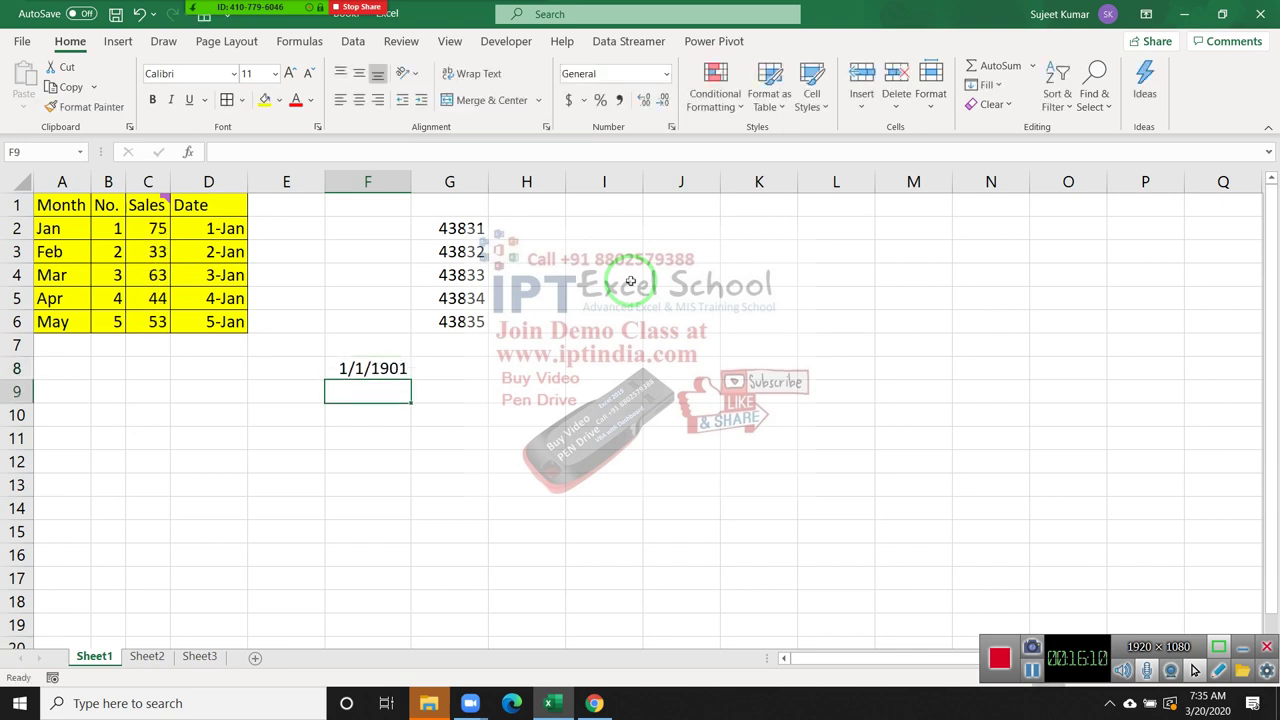
{"action": "key", "text": "Up"}
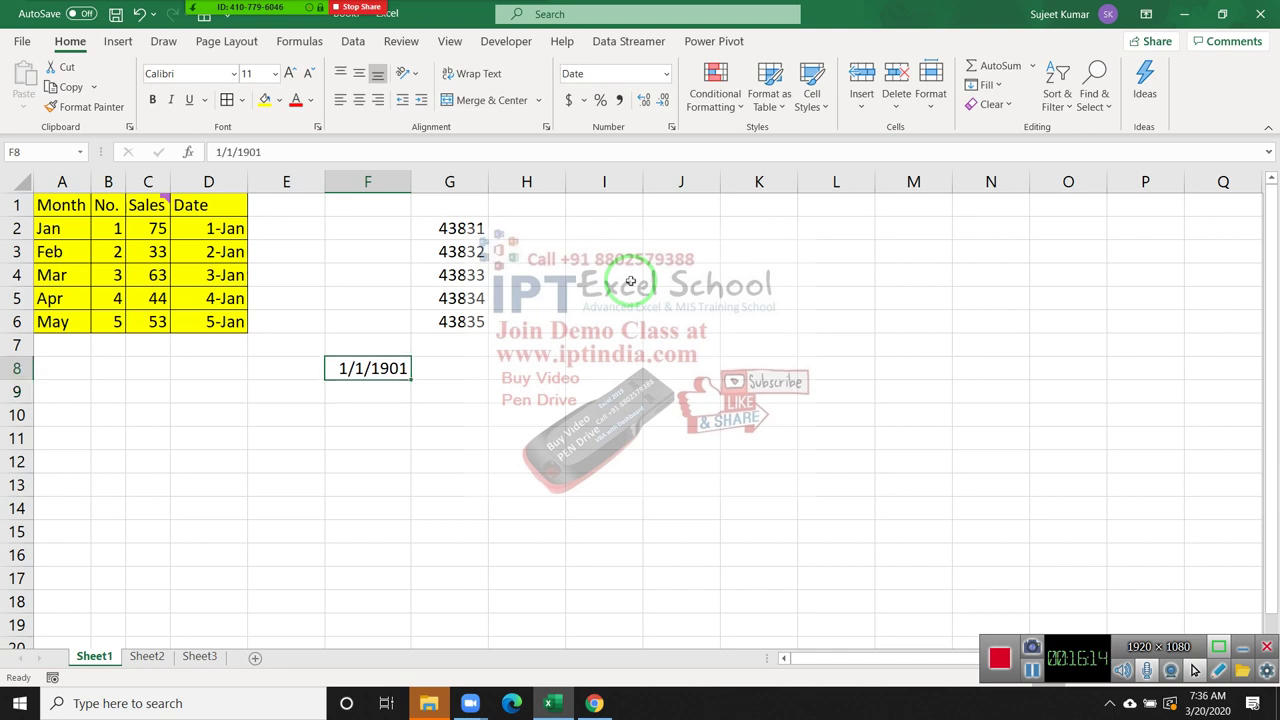
{"action": "type", "text": "4383"}
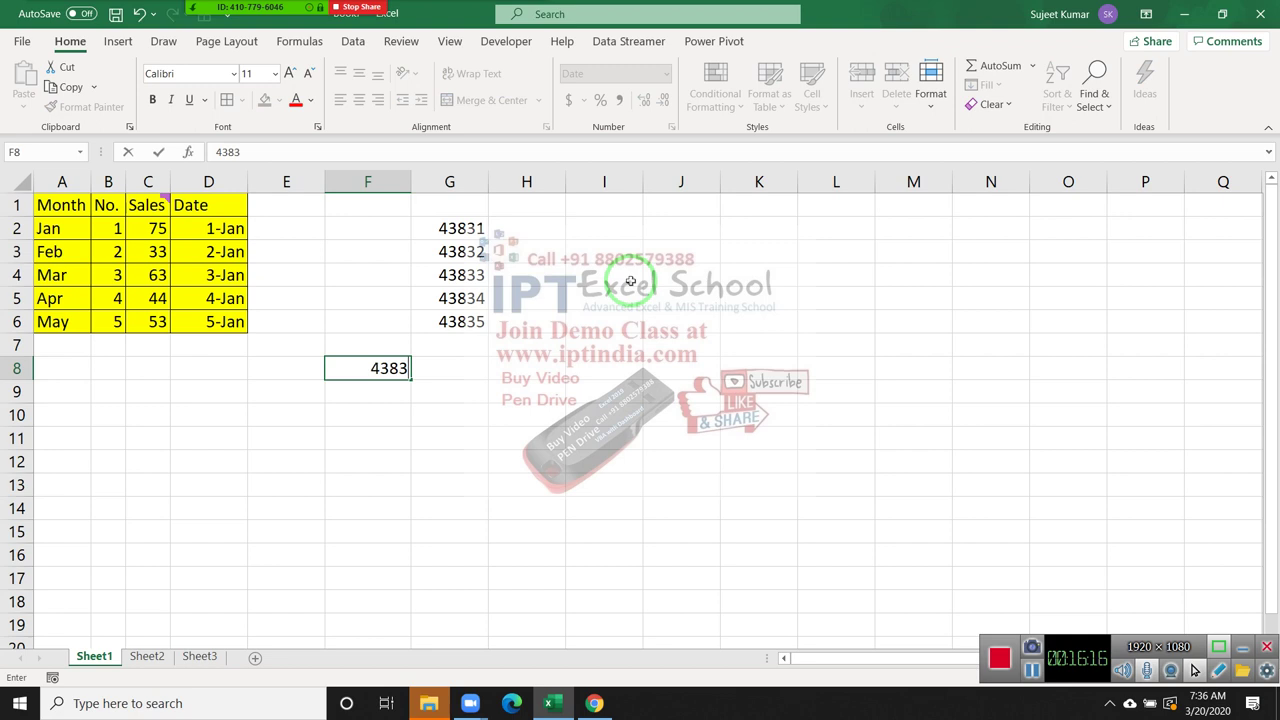
{"action": "type", "text": "1"}
{"action": "key", "text": "Return"}
{"action": "key", "text": "Up"}
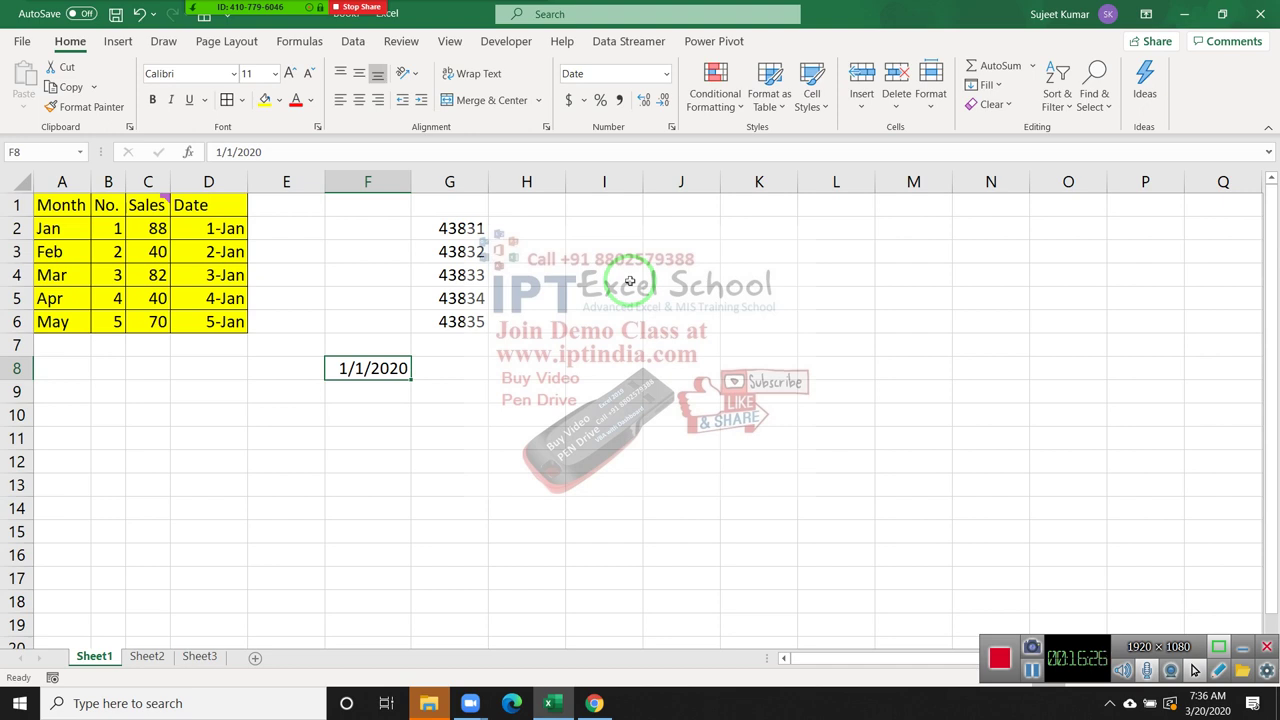
{"action": "key", "text": "Right"}
{"action": "type", "text": "8"}
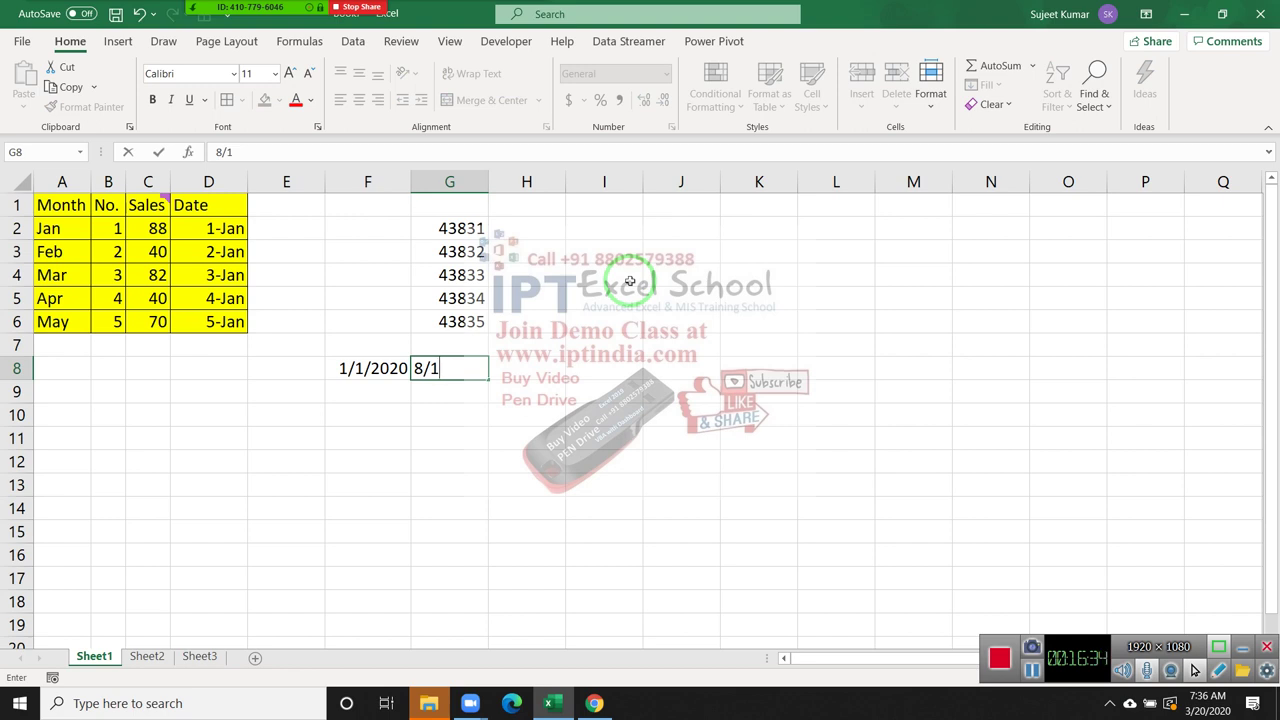
Commit 8/1 in G8, reveal its serial 44044 in General, then format it as Short Date 8/1/2020
{"action": "key", "text": "Return"}
{"action": "key", "text": "Up"}
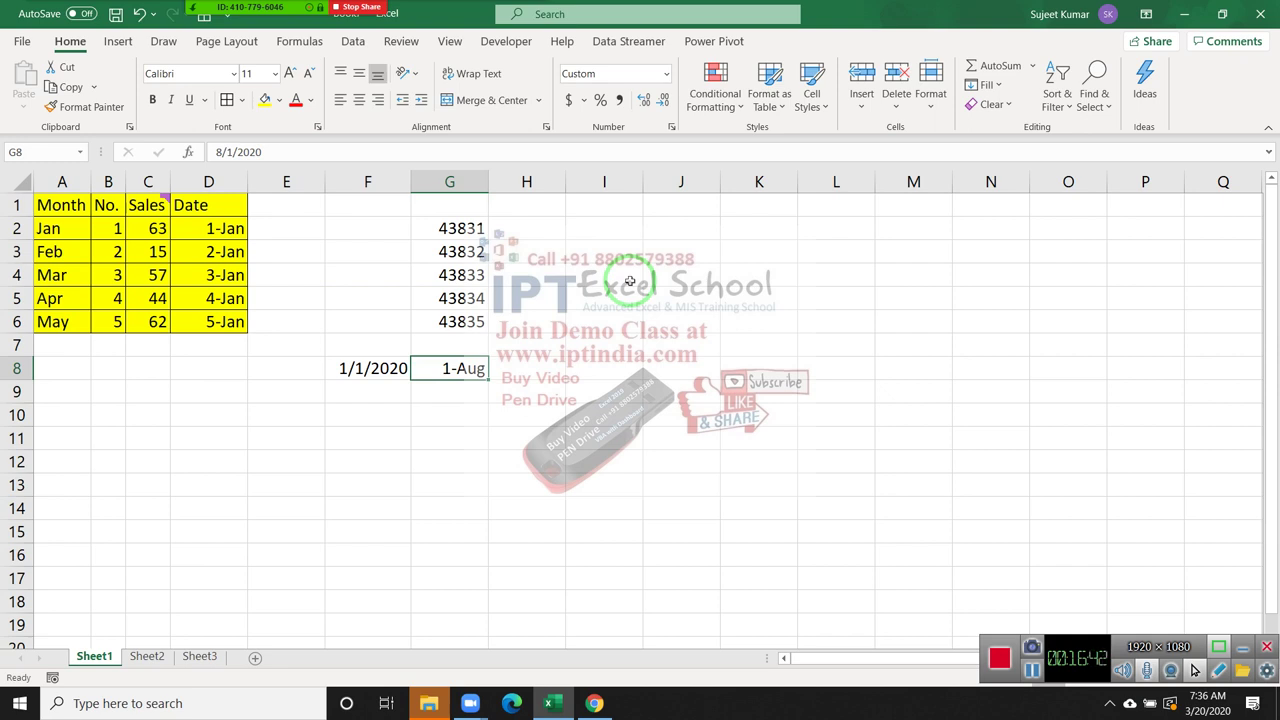
{"action": "key", "text": "ctrl+shift+asciitilde"}
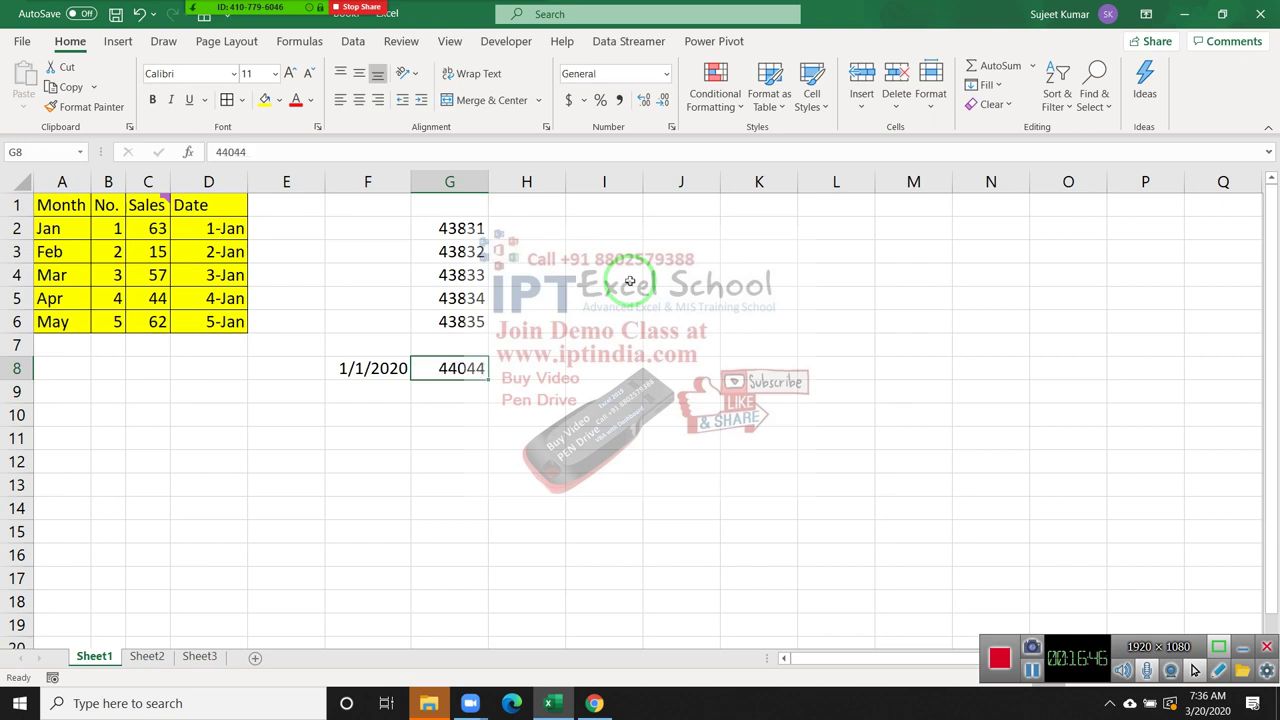
{"action": "left_click", "coordinate": [666, 74]}
{"action": "left_click", "coordinate": [652, 255]}
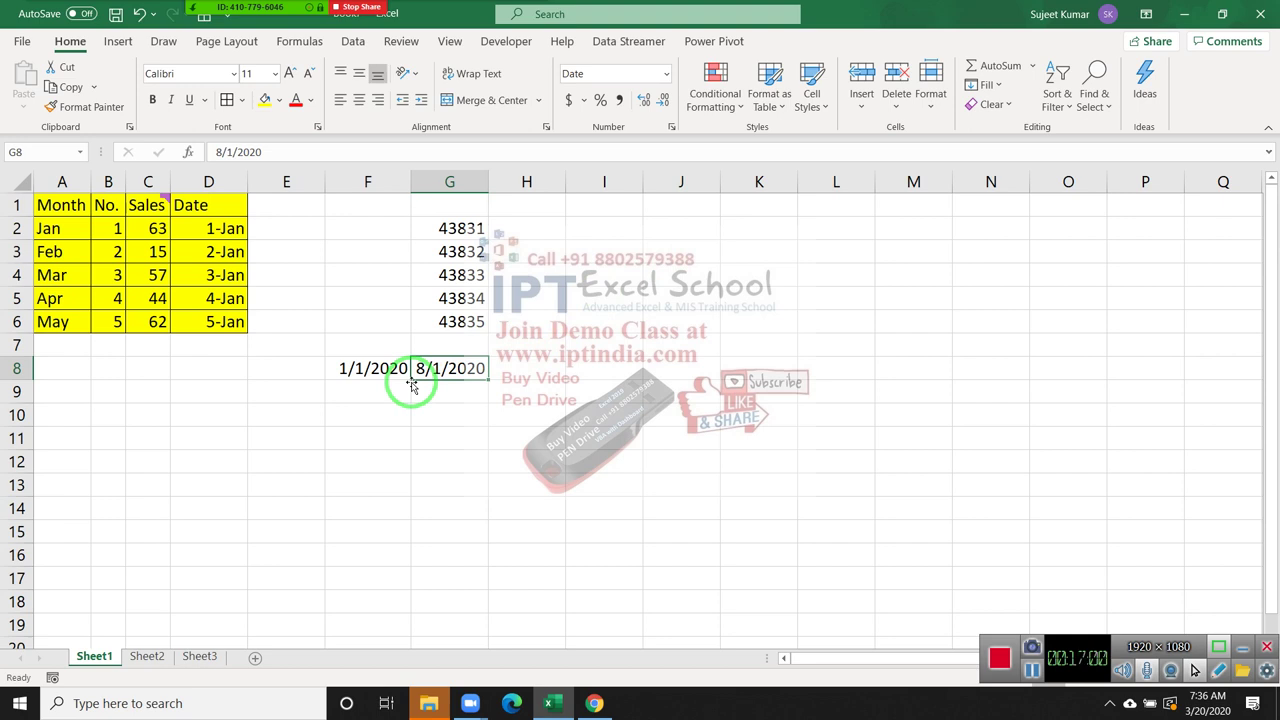
Mute the second-row participant in the Zoom meeting and close the participants list
{"action": "left_click", "coordinate": [369, 420]}
{"action": "mouse_move", "coordinate": [255, 8]}
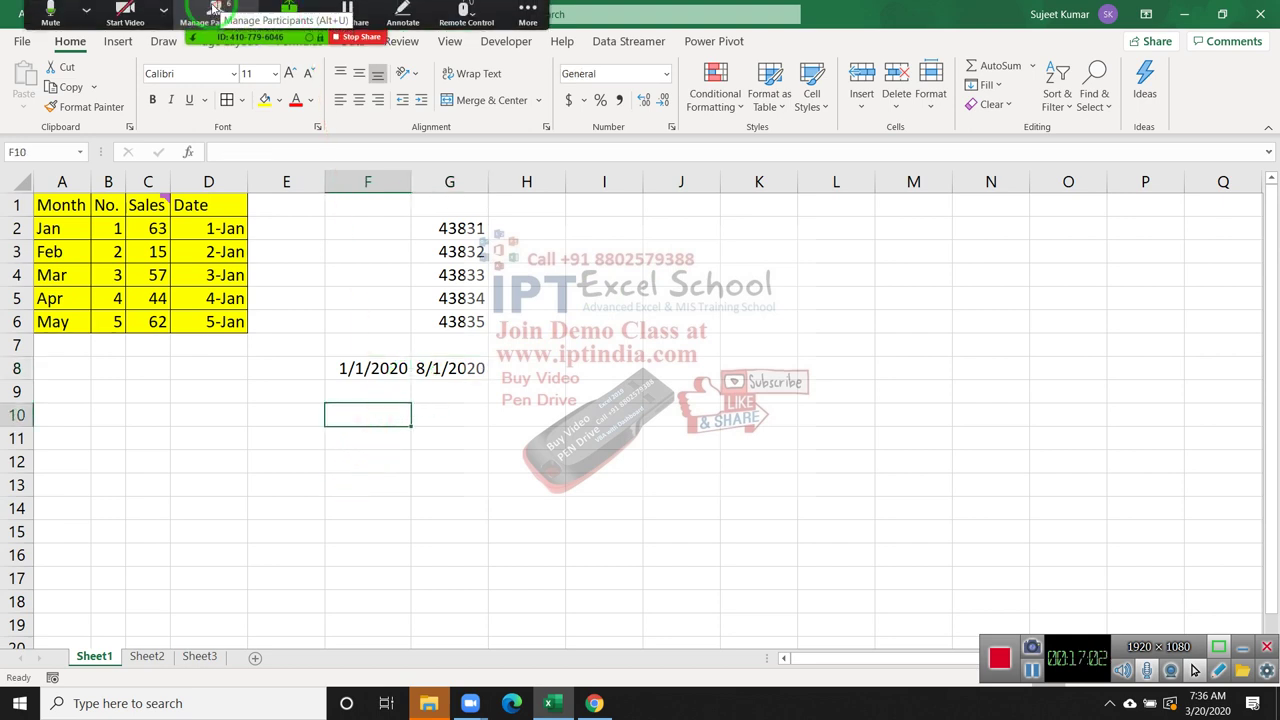
{"action": "left_click", "coordinate": [213, 10]}
{"action": "mouse_move", "coordinate": [880, 280]}
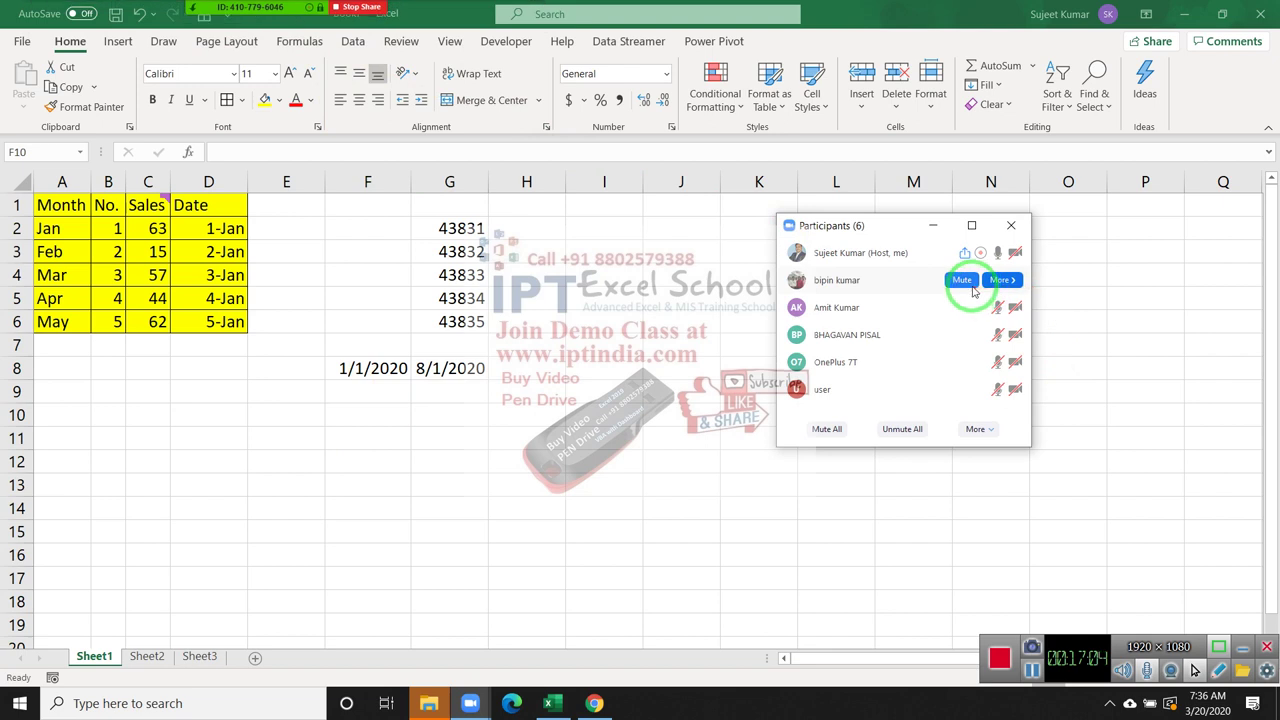
{"action": "left_click", "coordinate": [962, 281]}
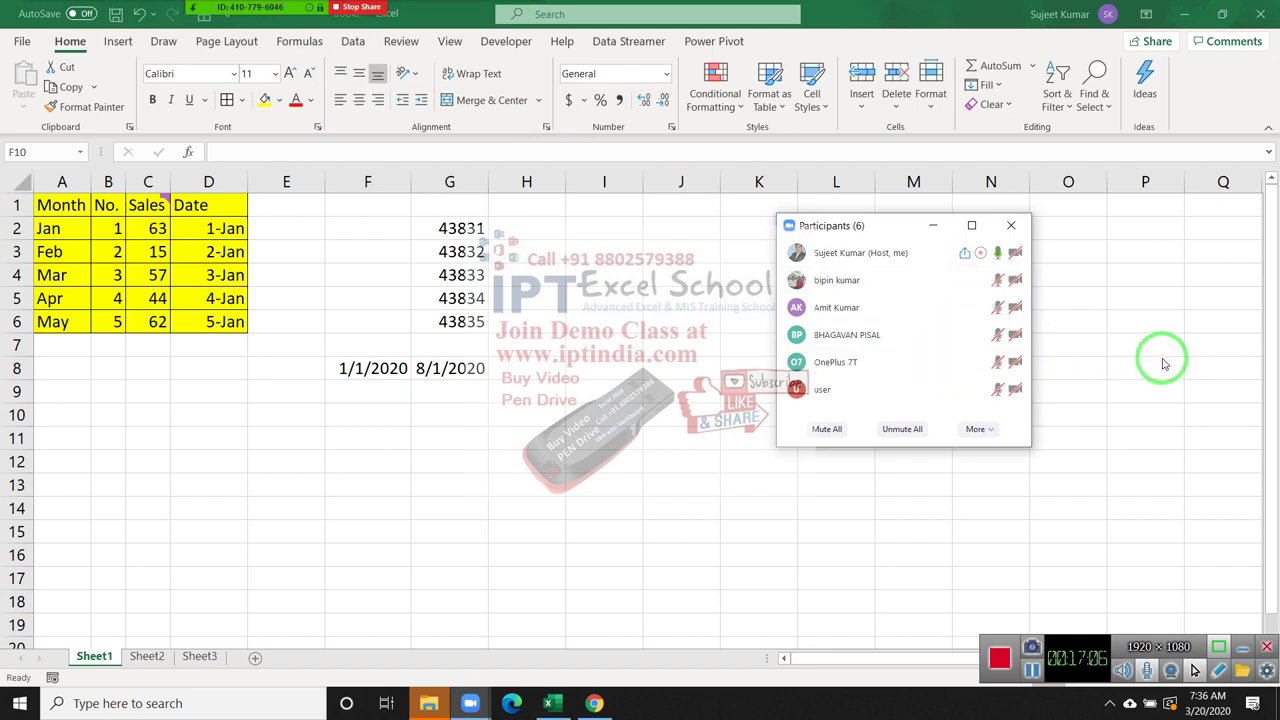
{"action": "left_click", "coordinate": [1013, 222]}
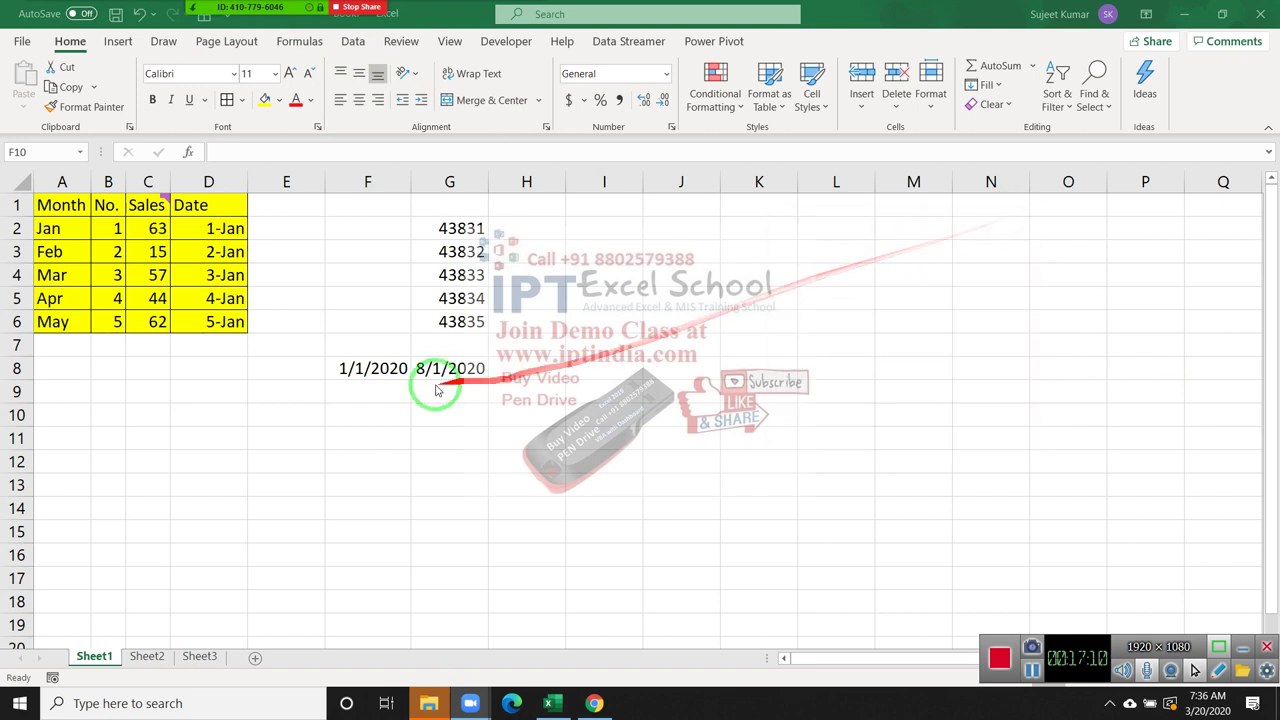
{"action": "left_click", "coordinate": [392, 414]}
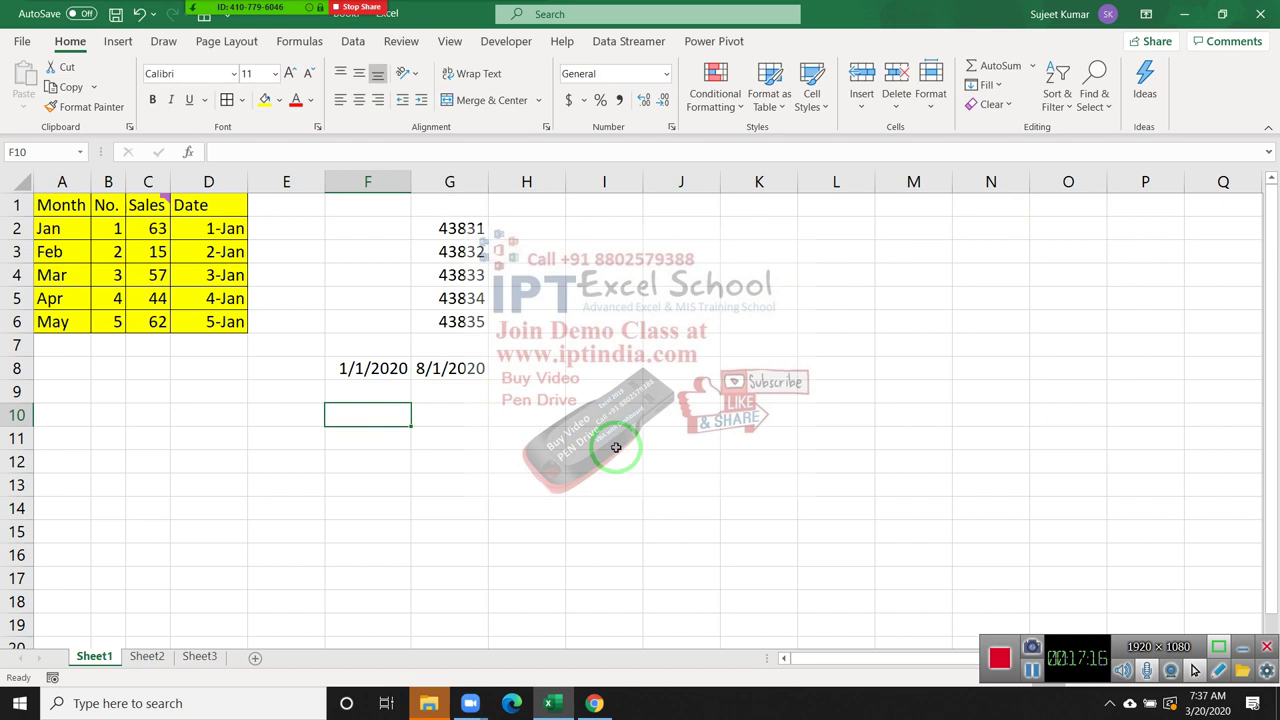
Enter 125sd in F10 and a formula adding to F10 in G10, producing #VALUE!
{"action": "type", "text": "125sd"}
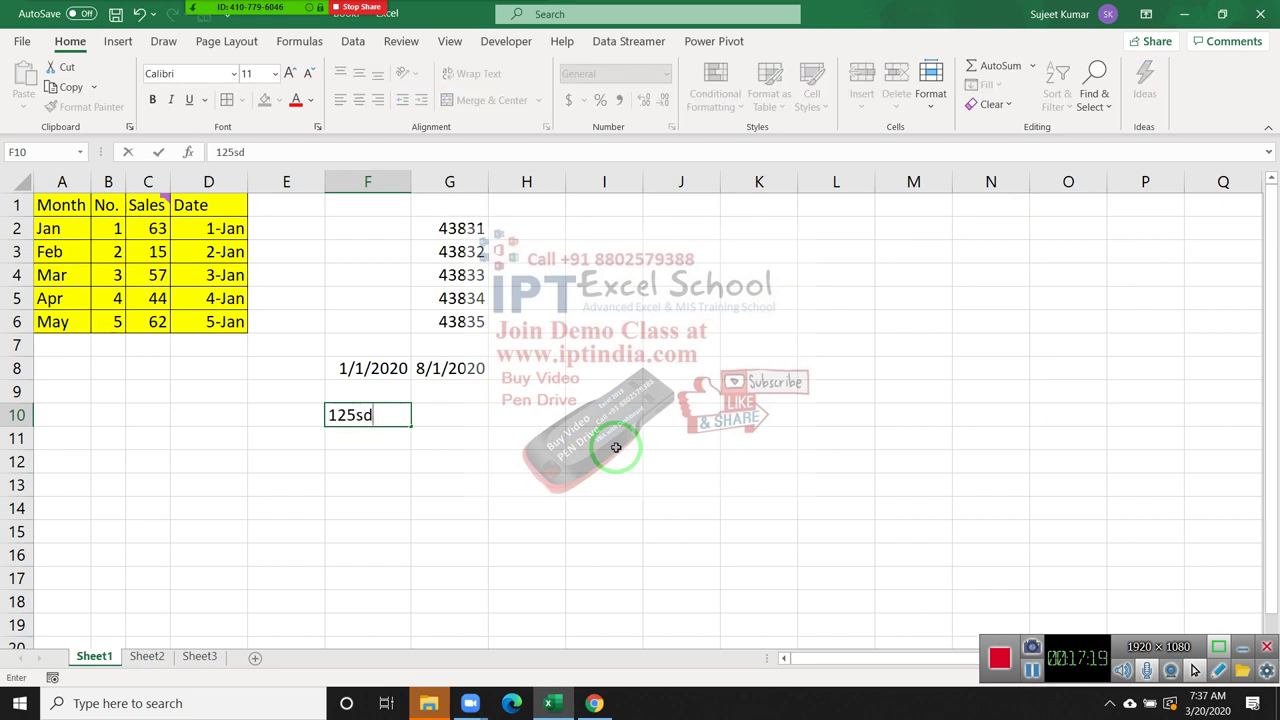
{"action": "key", "text": "Return"}
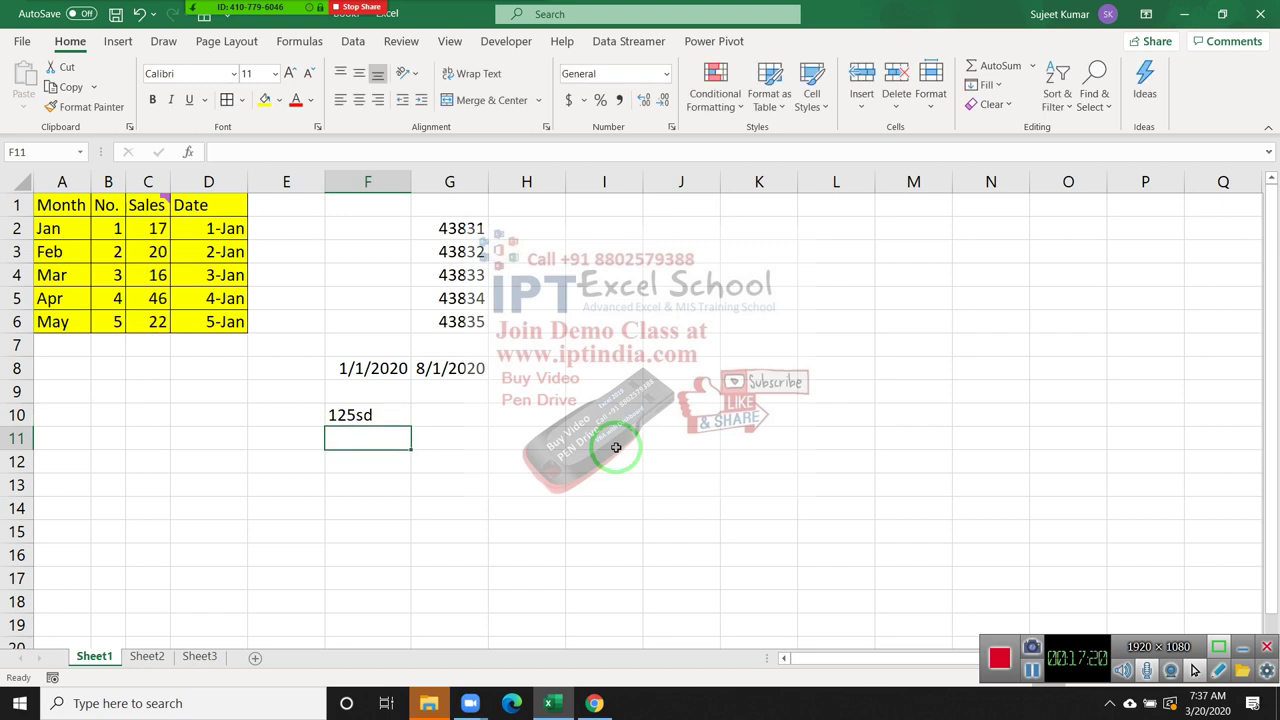
{"action": "key", "text": "Up"}
{"action": "key", "text": "Right"}
{"action": "type", "text": "="}
{"action": "key", "text": "Left"}
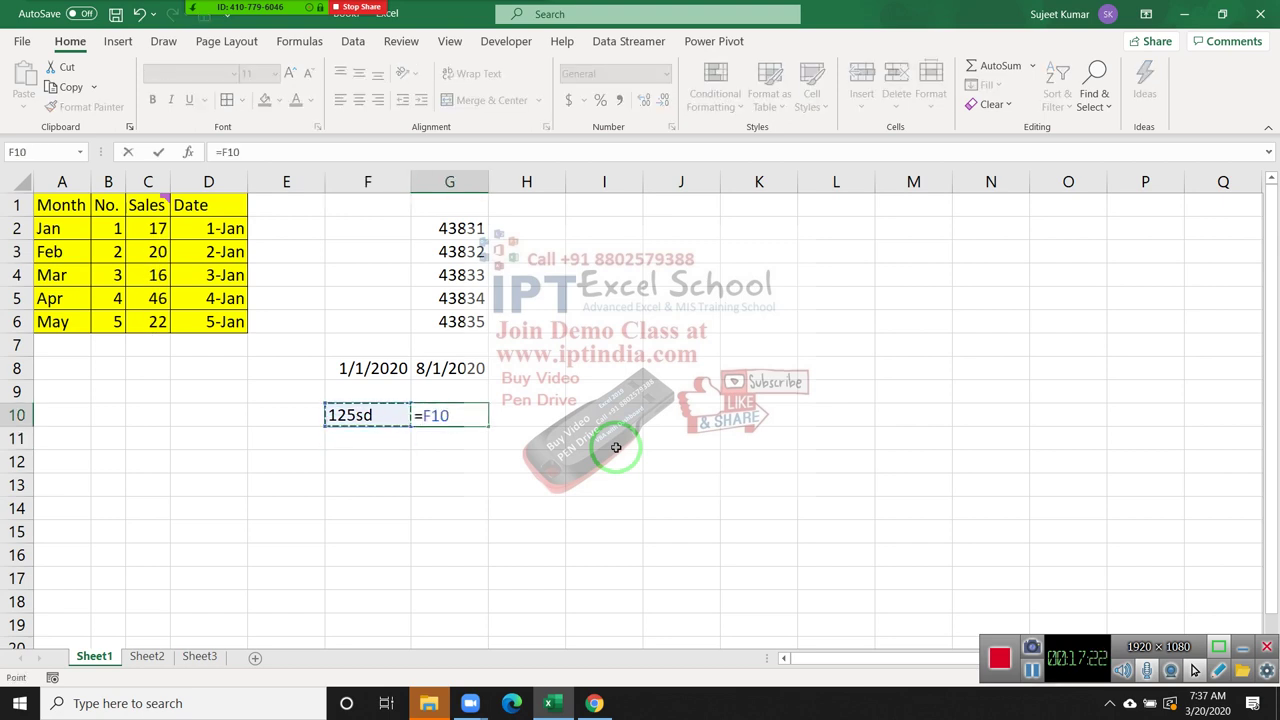
{"action": "type", "text": "+20"}
{"action": "key", "text": "ctrl+Return"}
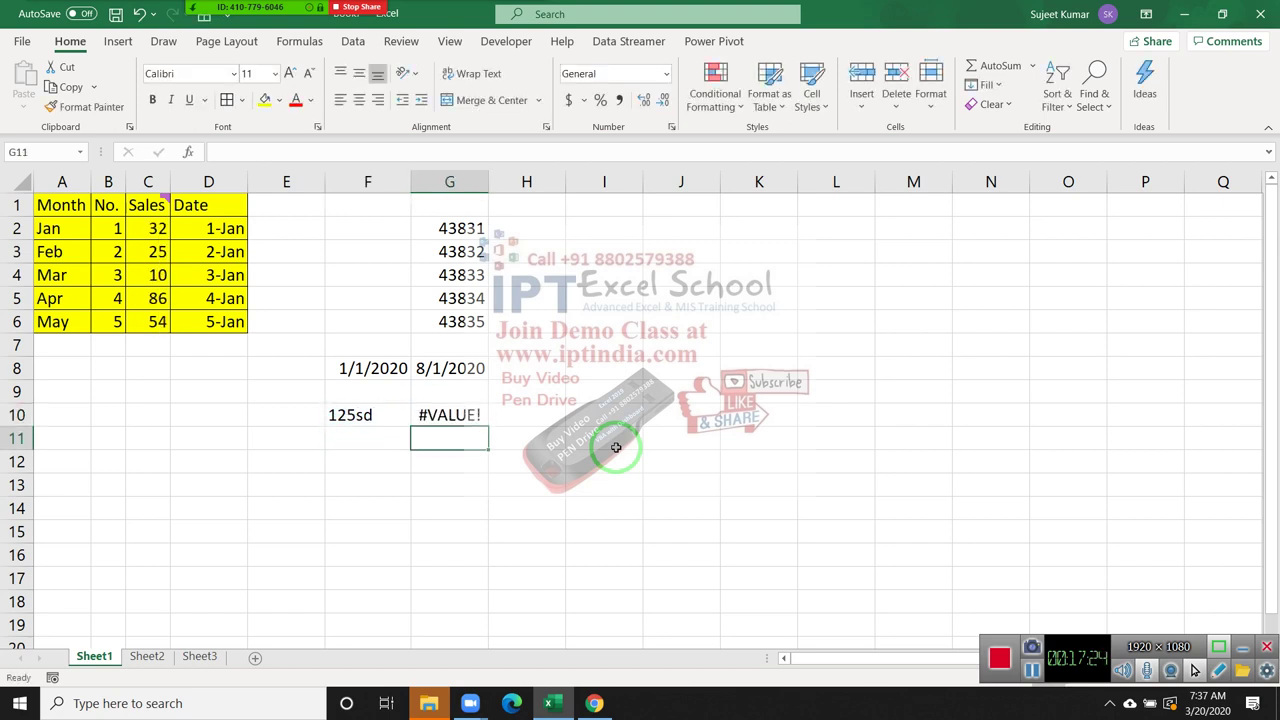
Format F8 as a day-month-year date and enter =F8+20 in F9, showing 21-Jan-20
{"action": "key", "text": "Up"}
{"action": "key", "text": "Up"}
{"action": "key", "text": "Left"}
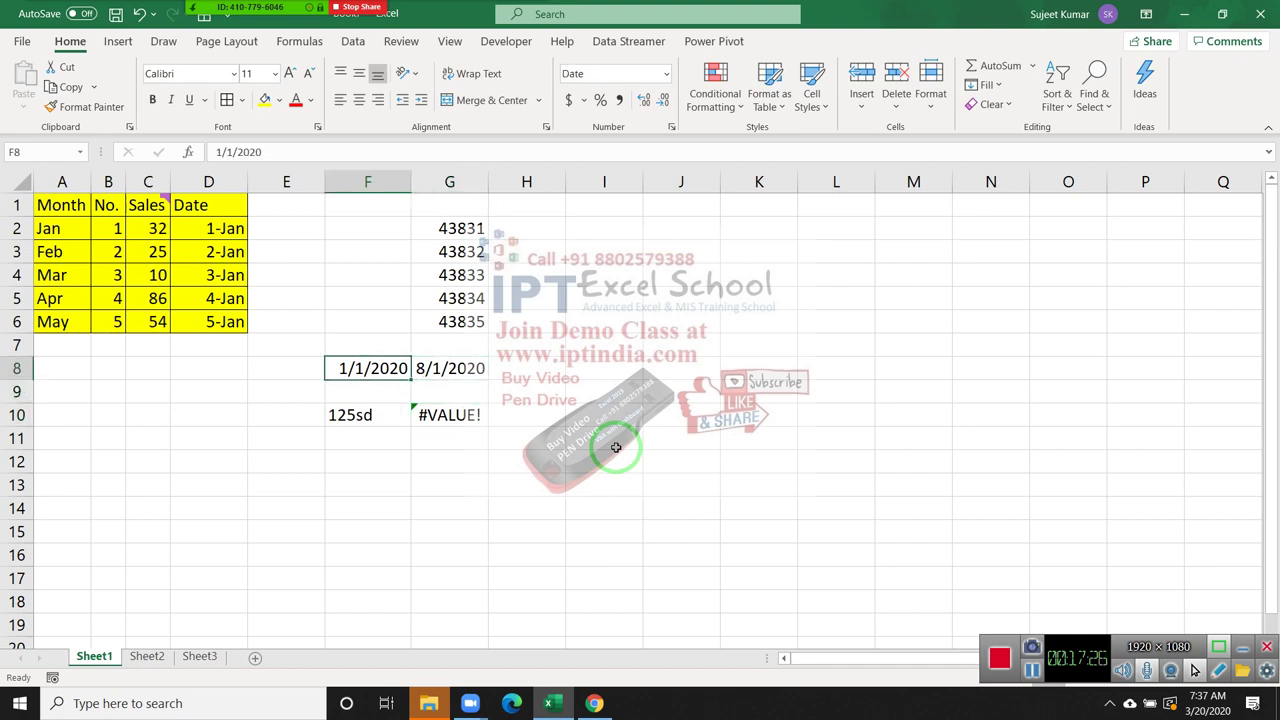
{"action": "key", "text": "ctrl+shift+3"}
{"action": "key", "text": "Down"}
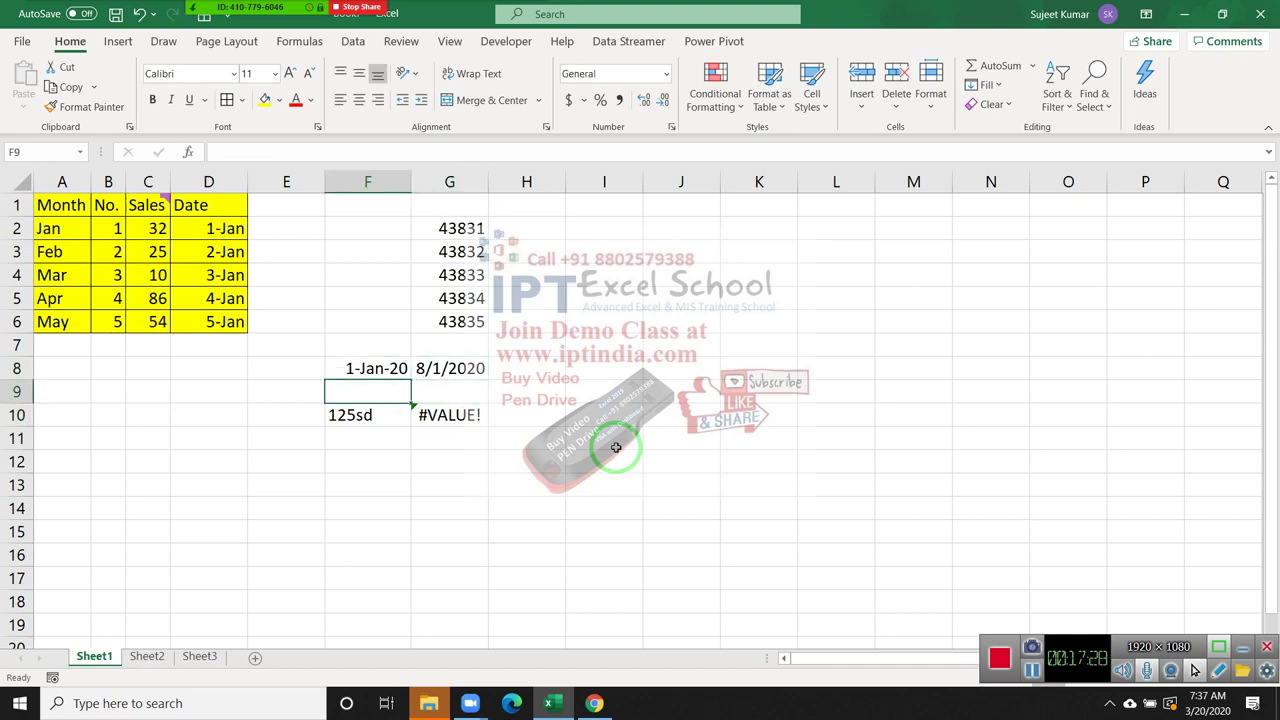
{"action": "type", "text": "="}
{"action": "key", "text": "Up"}
{"action": "type", "text": "+20"}
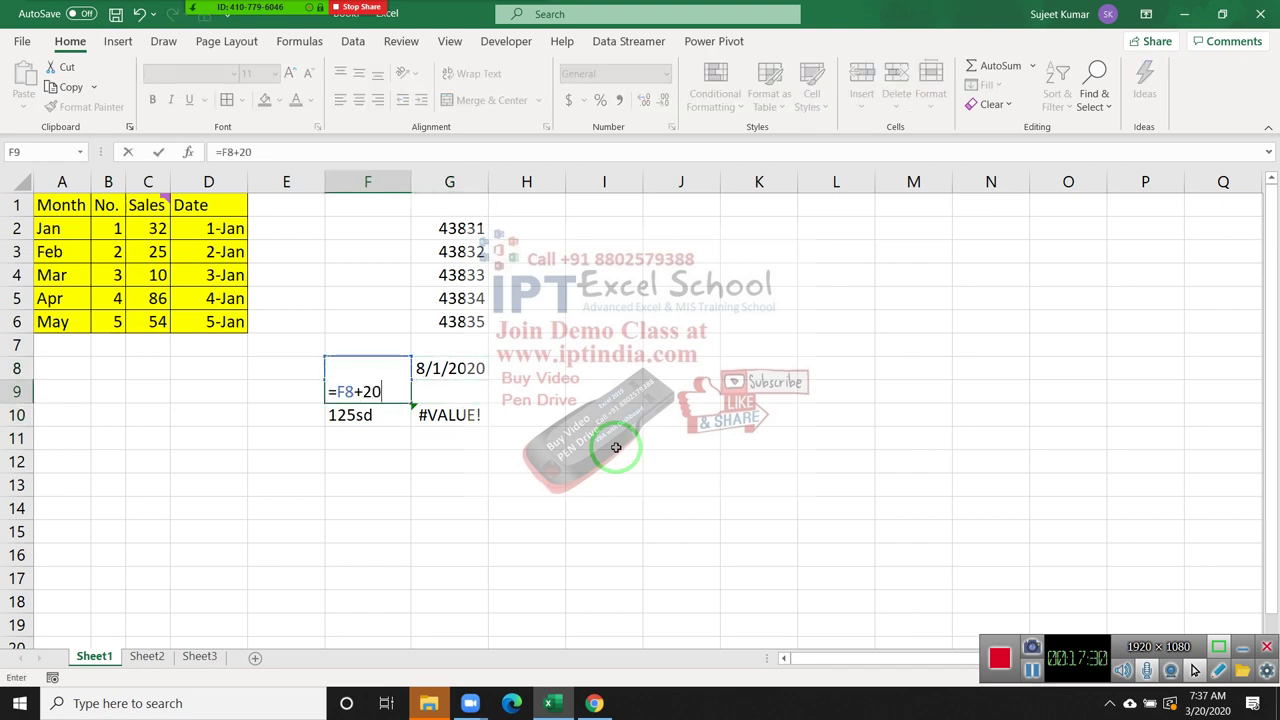
{"action": "key", "text": "Return"}
{"action": "key", "text": "Up"}
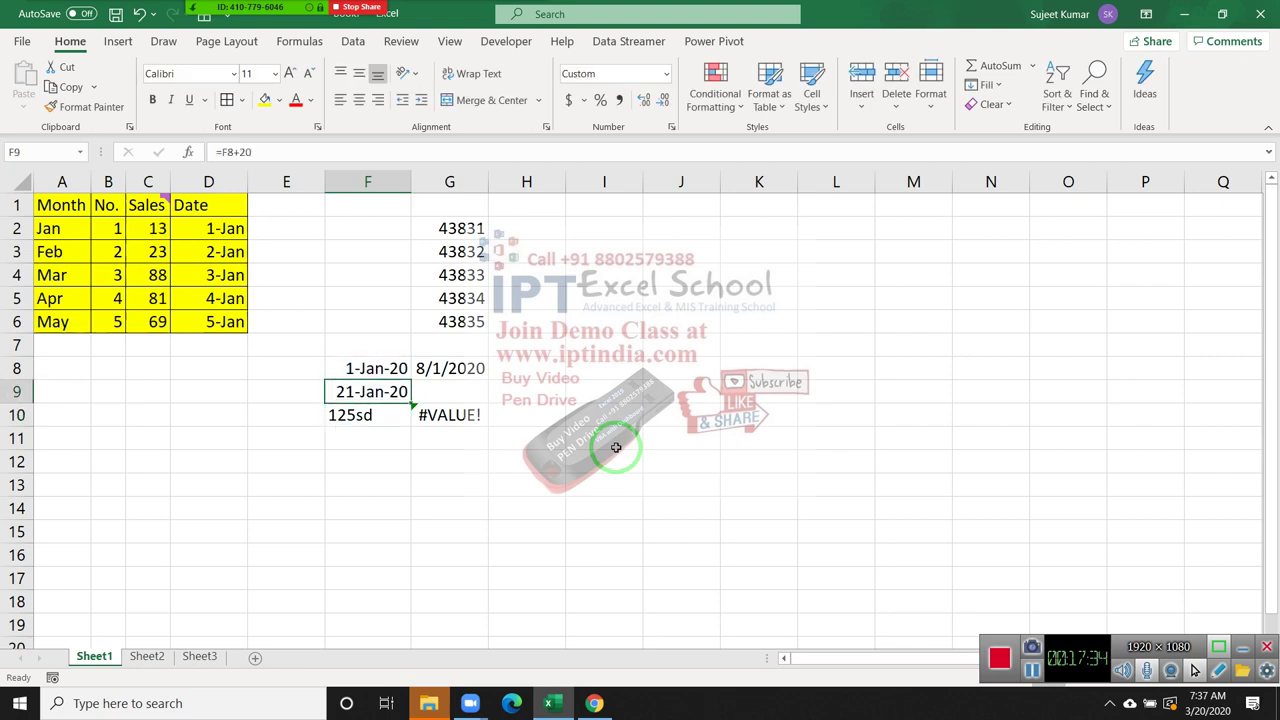
{"action": "key", "text": "Up"}
{"action": "left_click_drag", "start_coordinate": [616, 447], "coordinate": [508, 316]}
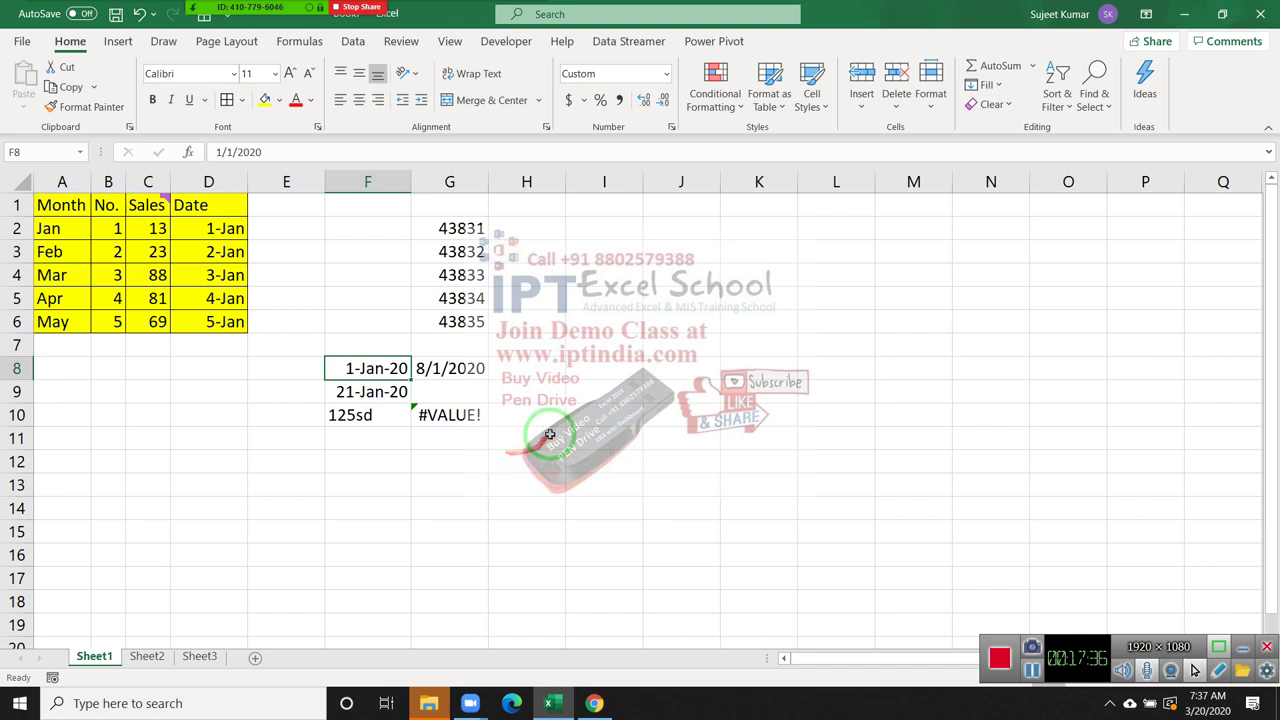
Show F8 as Number 43831.00, and switch F9 from Number to Short Date 1/21/2020
{"action": "left_click", "coordinate": [663, 74]}
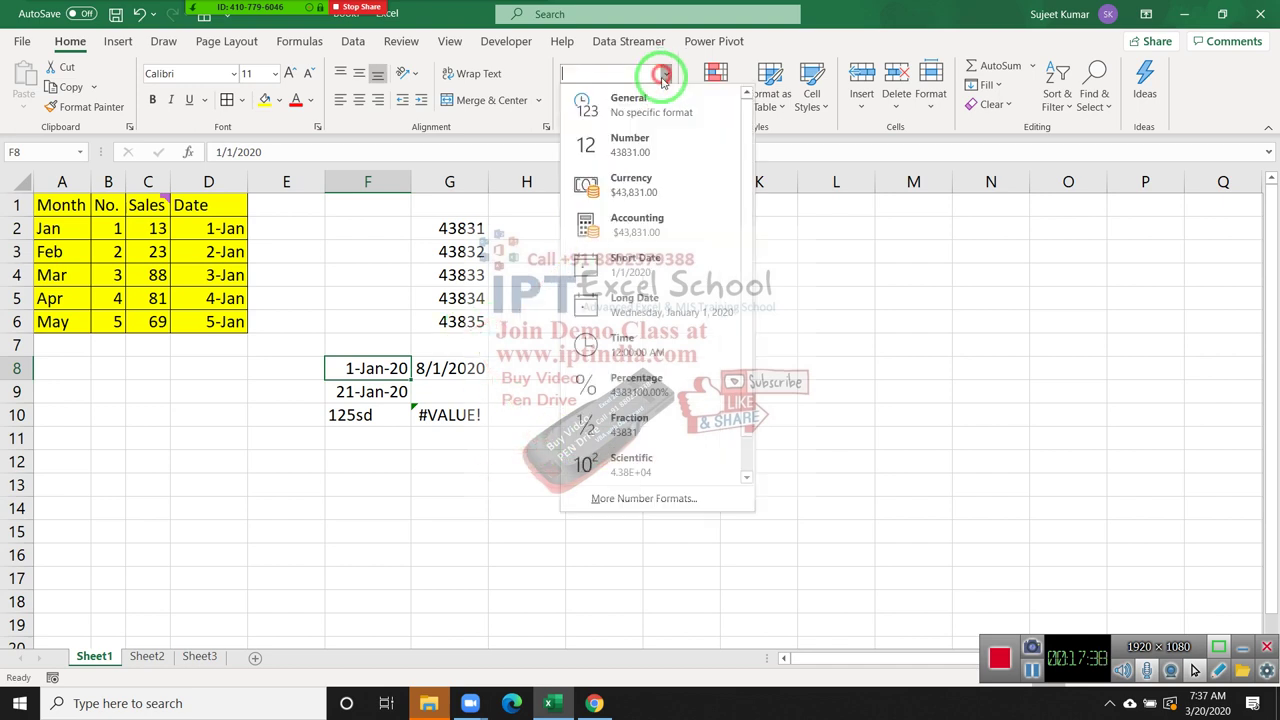
{"action": "left_click", "coordinate": [645, 142]}
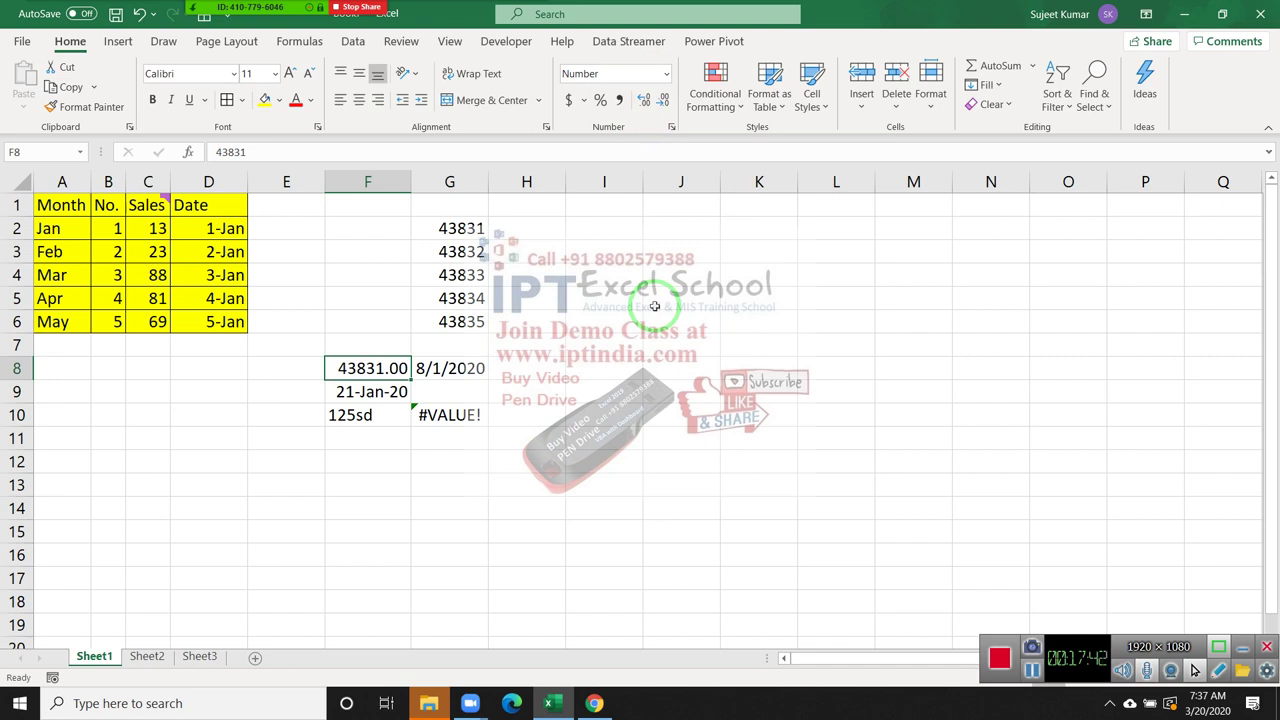
{"action": "left_click", "coordinate": [386, 392]}
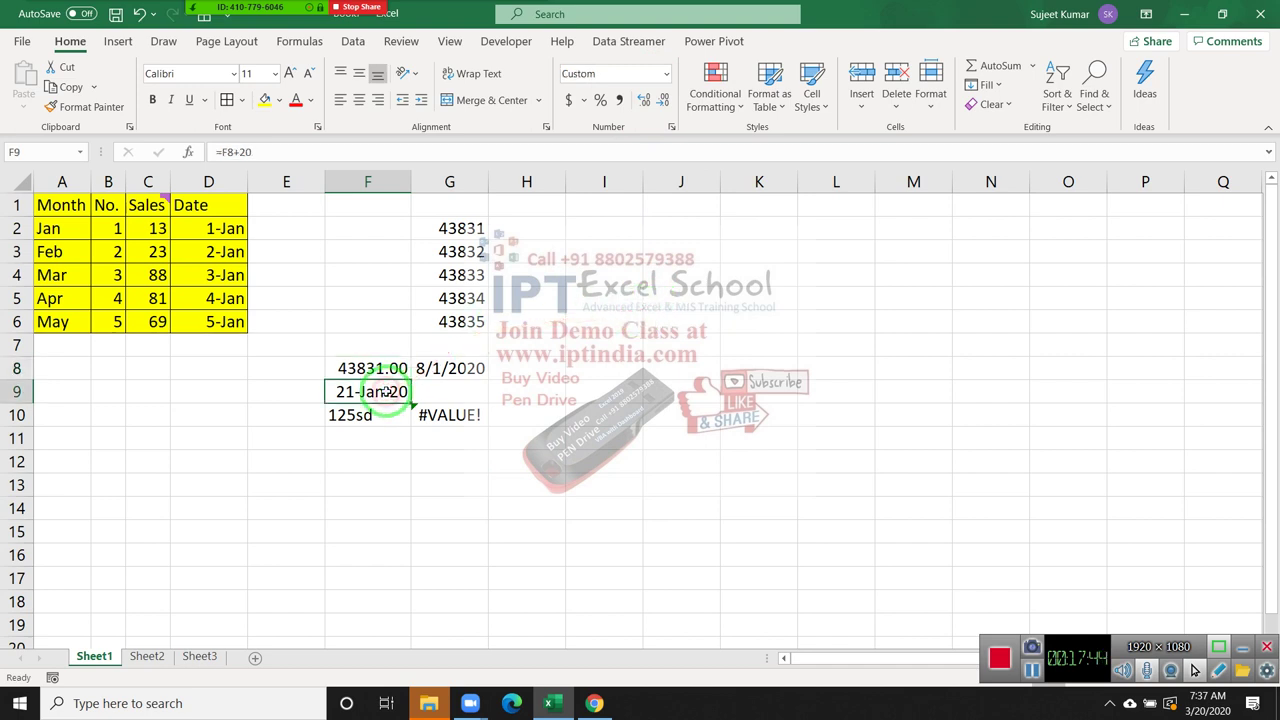
{"action": "left_click", "coordinate": [666, 75]}
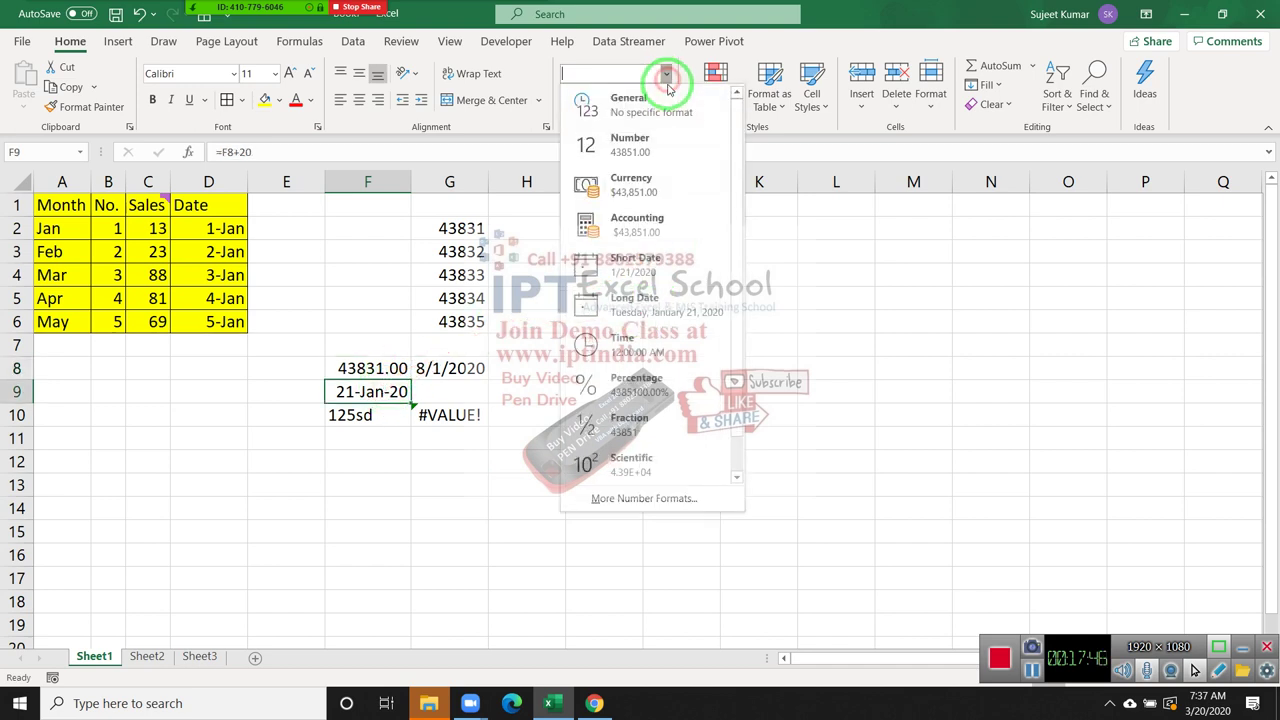
{"action": "left_click", "coordinate": [650, 140]}
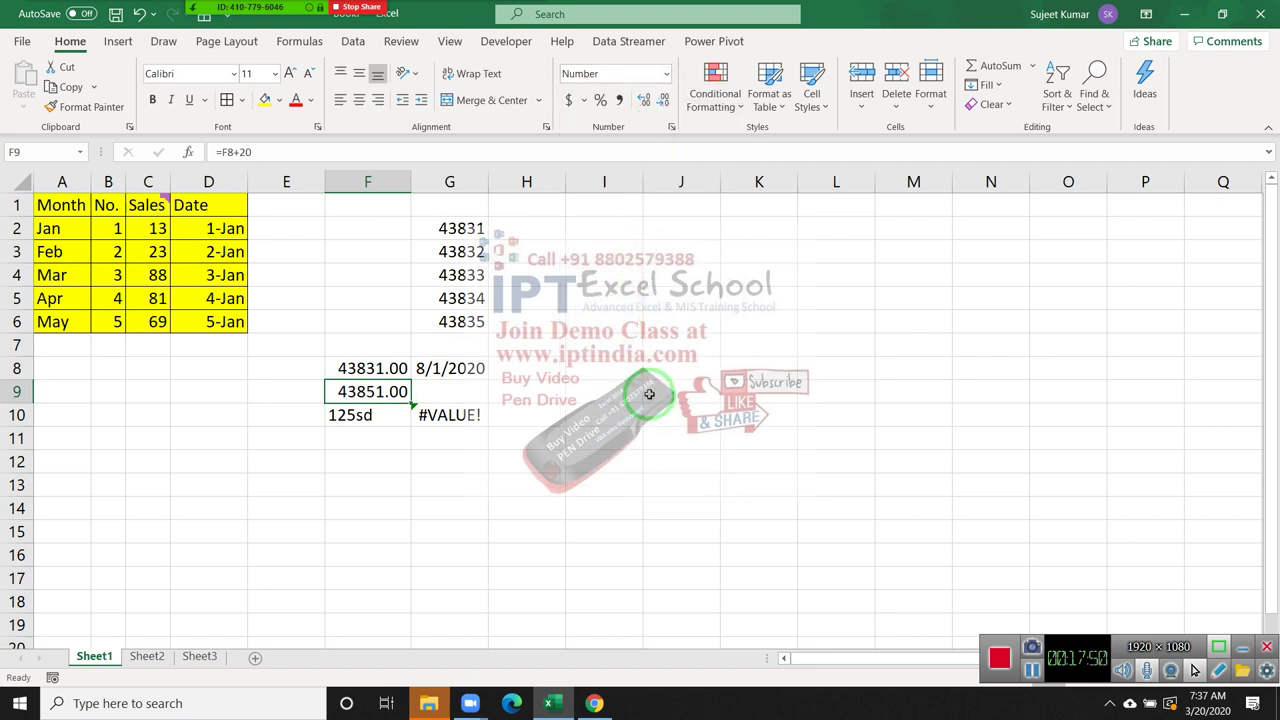
{"action": "left_click", "coordinate": [665, 73]}
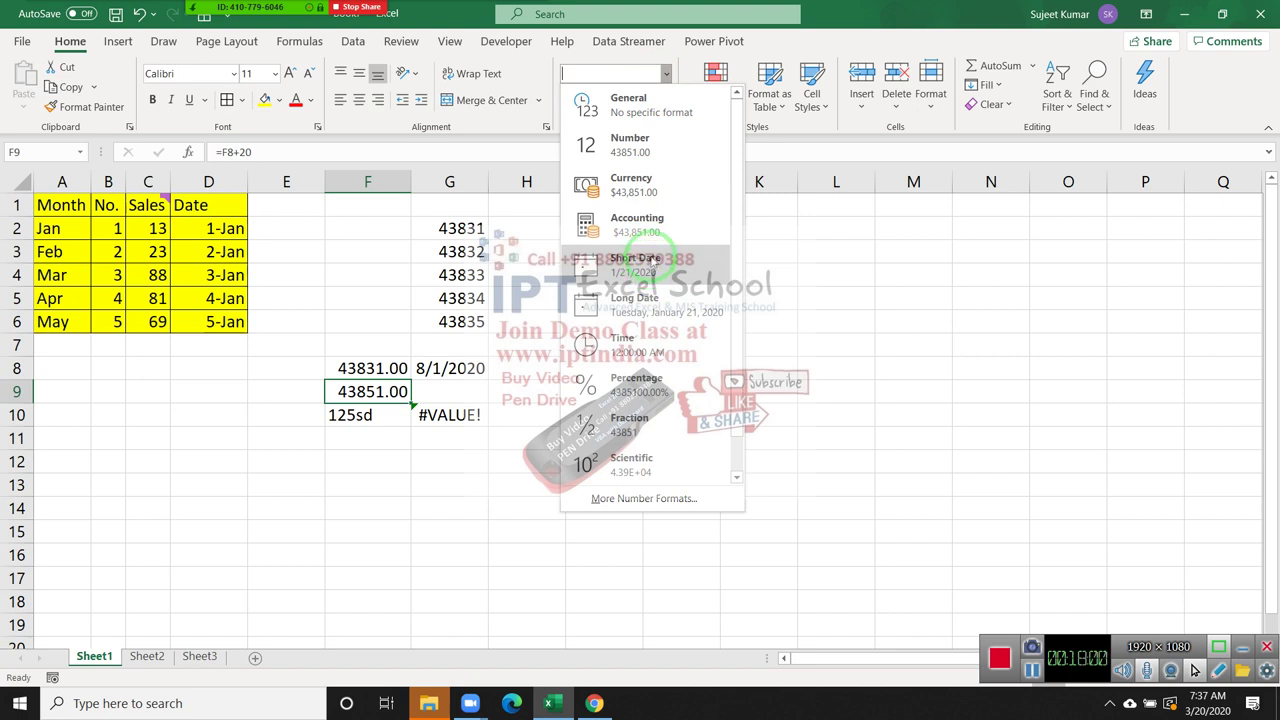
{"action": "left_click", "coordinate": [650, 265]}
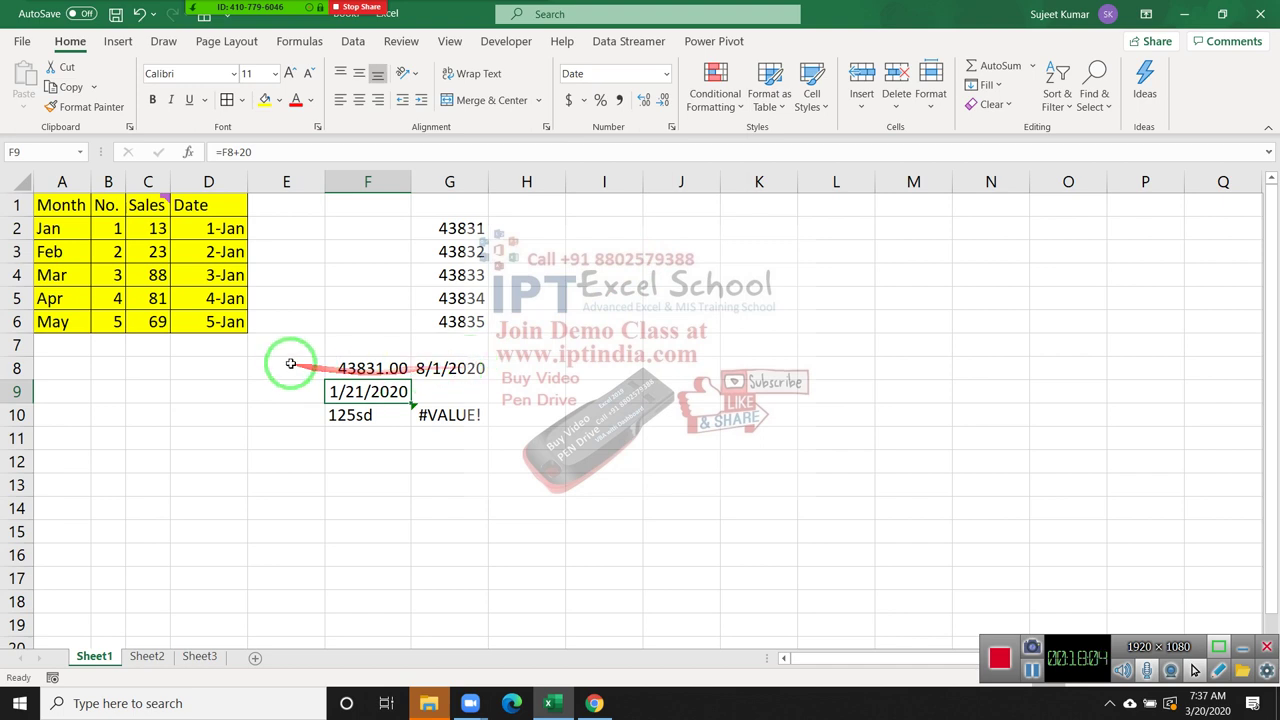
Clear the scratch cells E8:G10, copy the dates in D2:D6, and select G2:G6
{"action": "left_click_drag", "start_coordinate": [294, 358], "coordinate": [452, 418]}
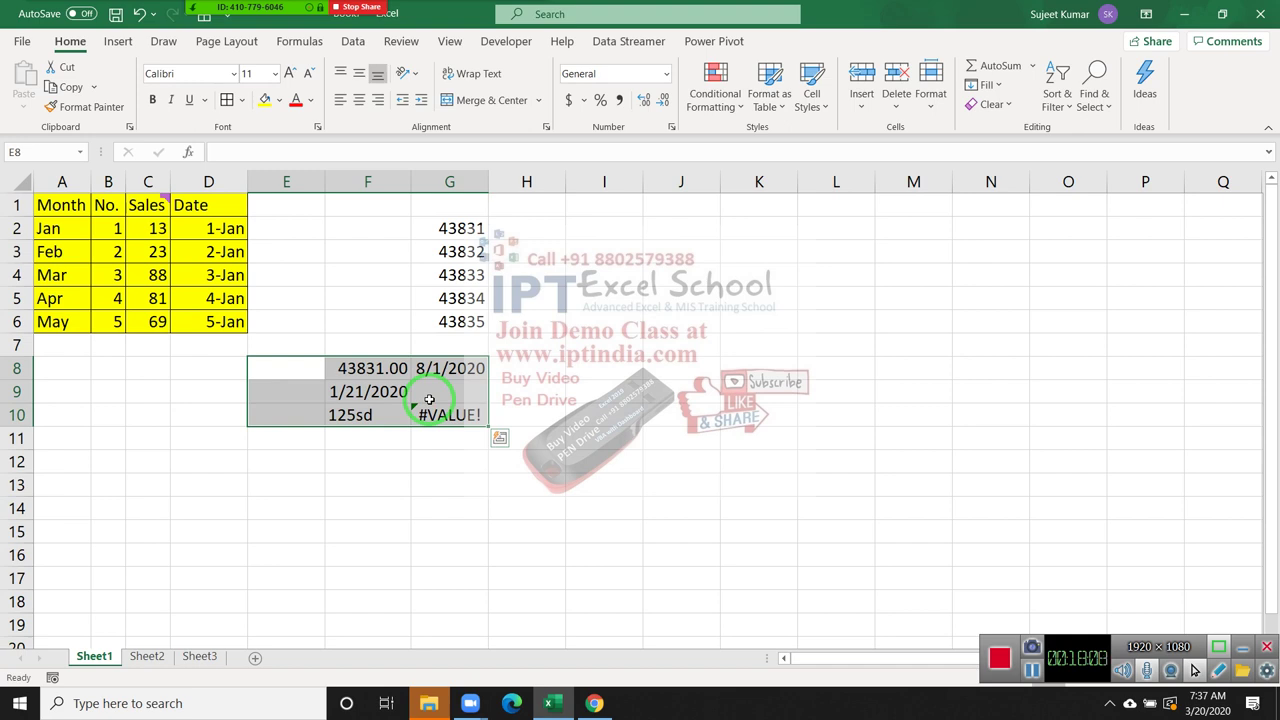
{"action": "key", "text": "Delete"}
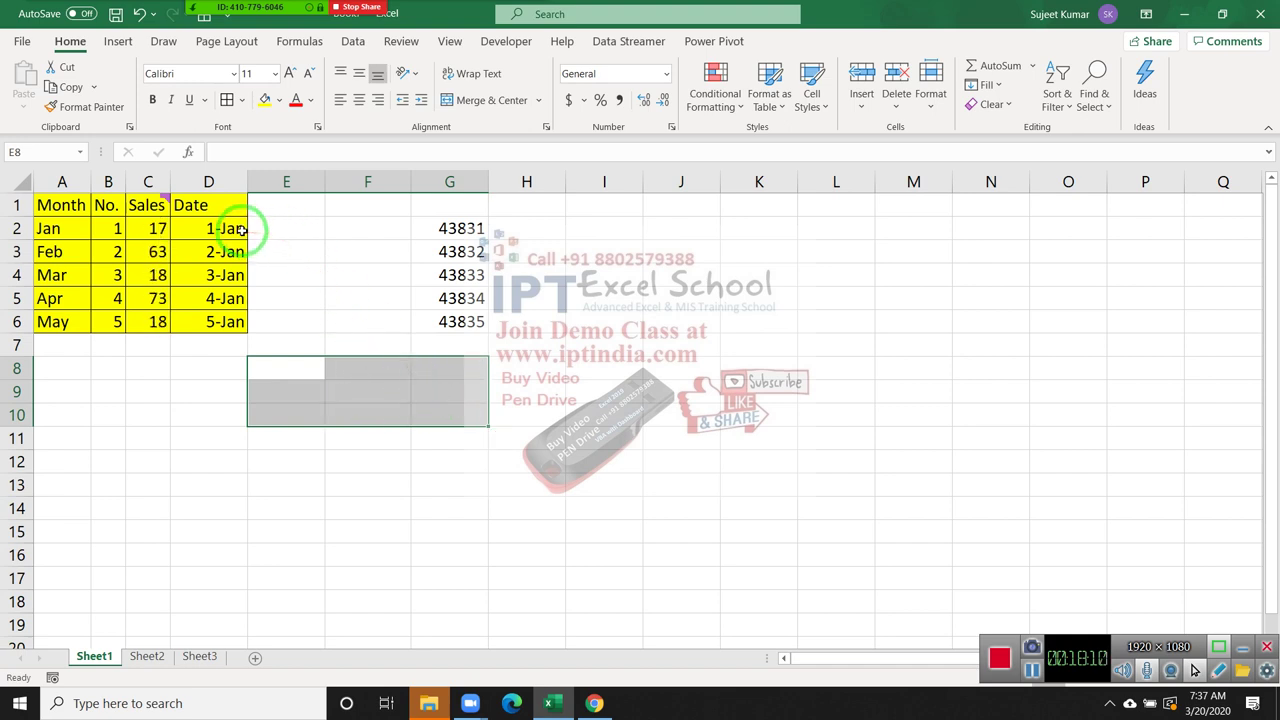
{"action": "left_click_drag", "start_coordinate": [241, 230], "coordinate": [227, 316]}
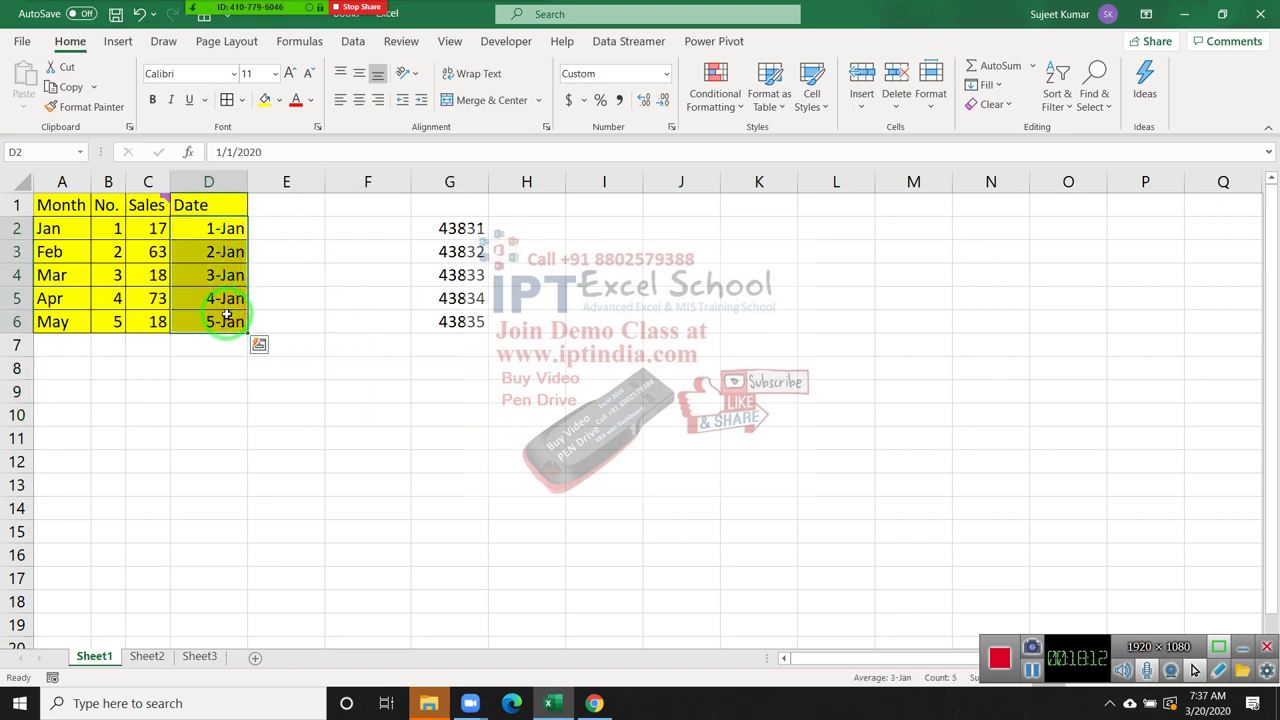
{"action": "key", "text": "ctrl+c"}
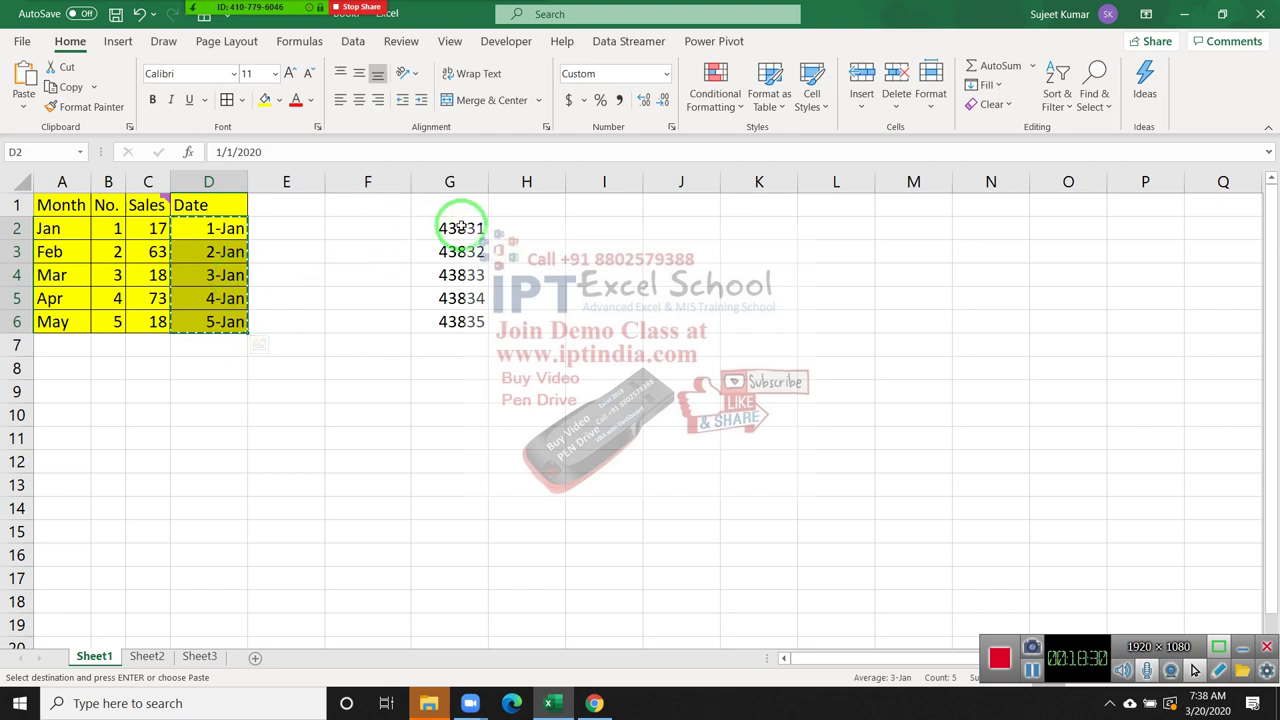
{"action": "left_click_drag", "start_coordinate": [451, 226], "coordinate": [451, 321]}
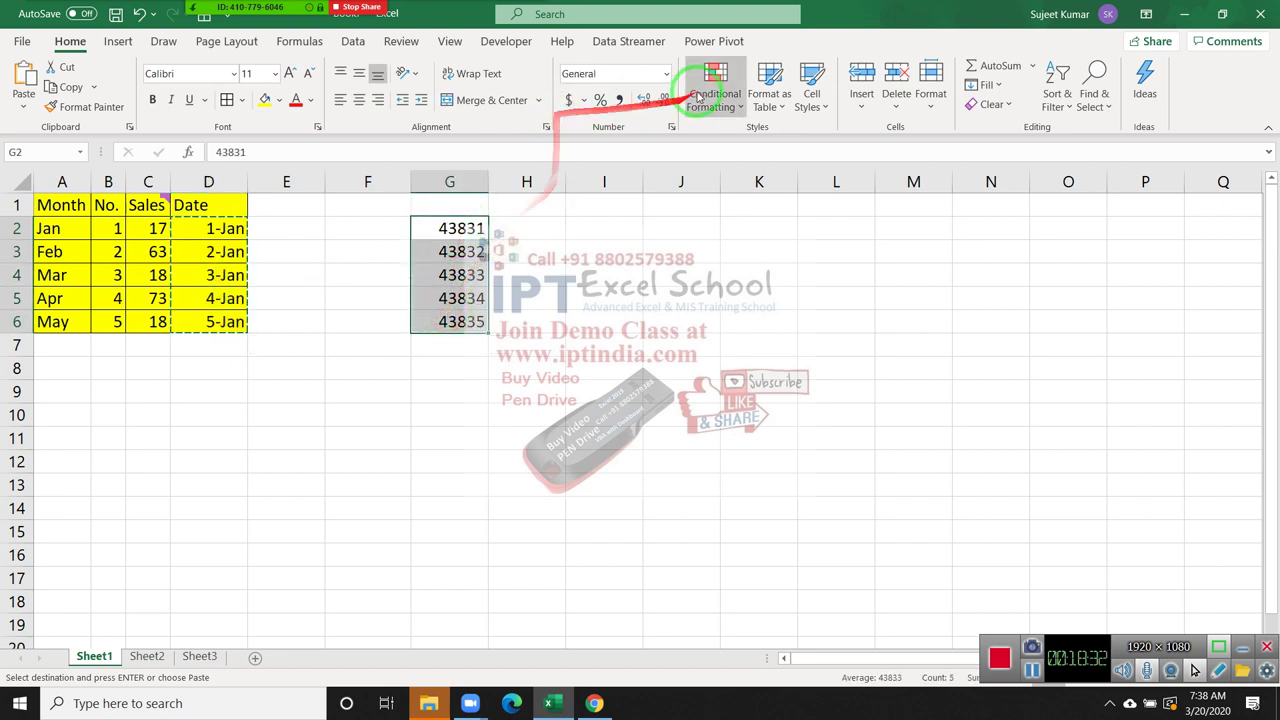
{"action": "left_click", "coordinate": [666, 75]}
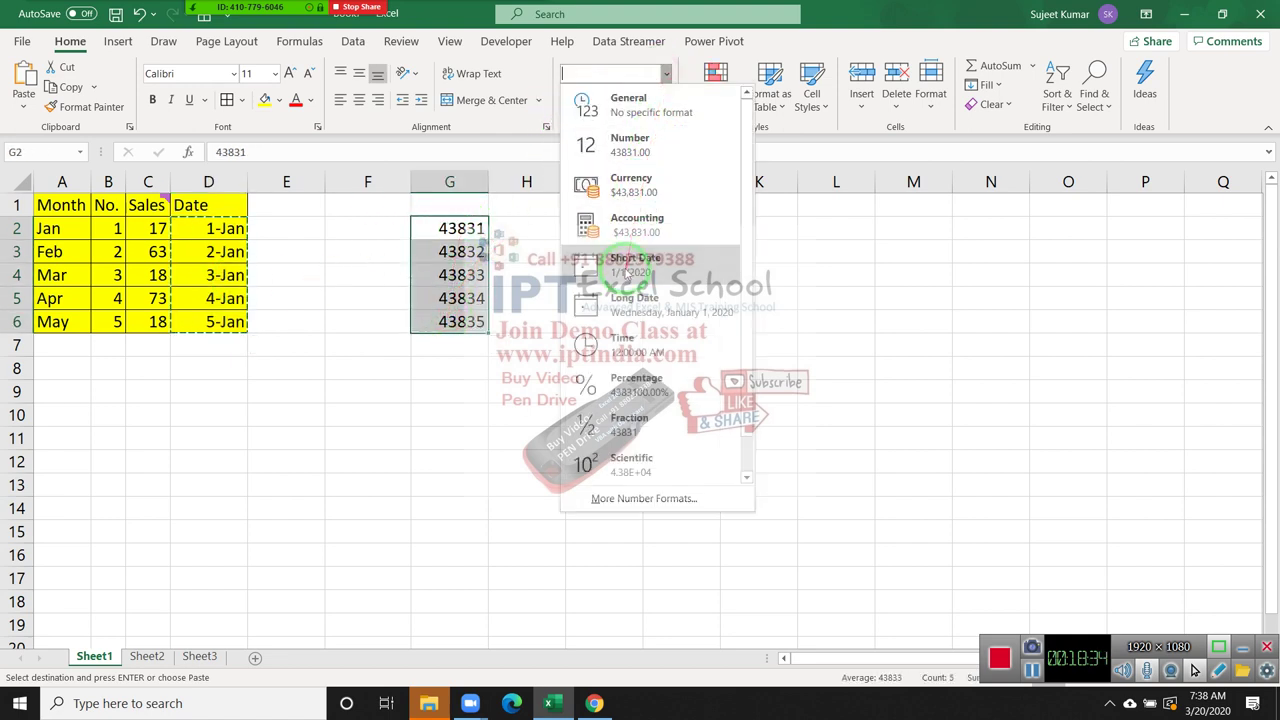
Format G2:G6 as short dates and copy the dates in D2:D6 again
{"action": "left_click", "coordinate": [620, 252]}
{"action": "left_click_drag", "start_coordinate": [222, 228], "coordinate": [220, 312]}
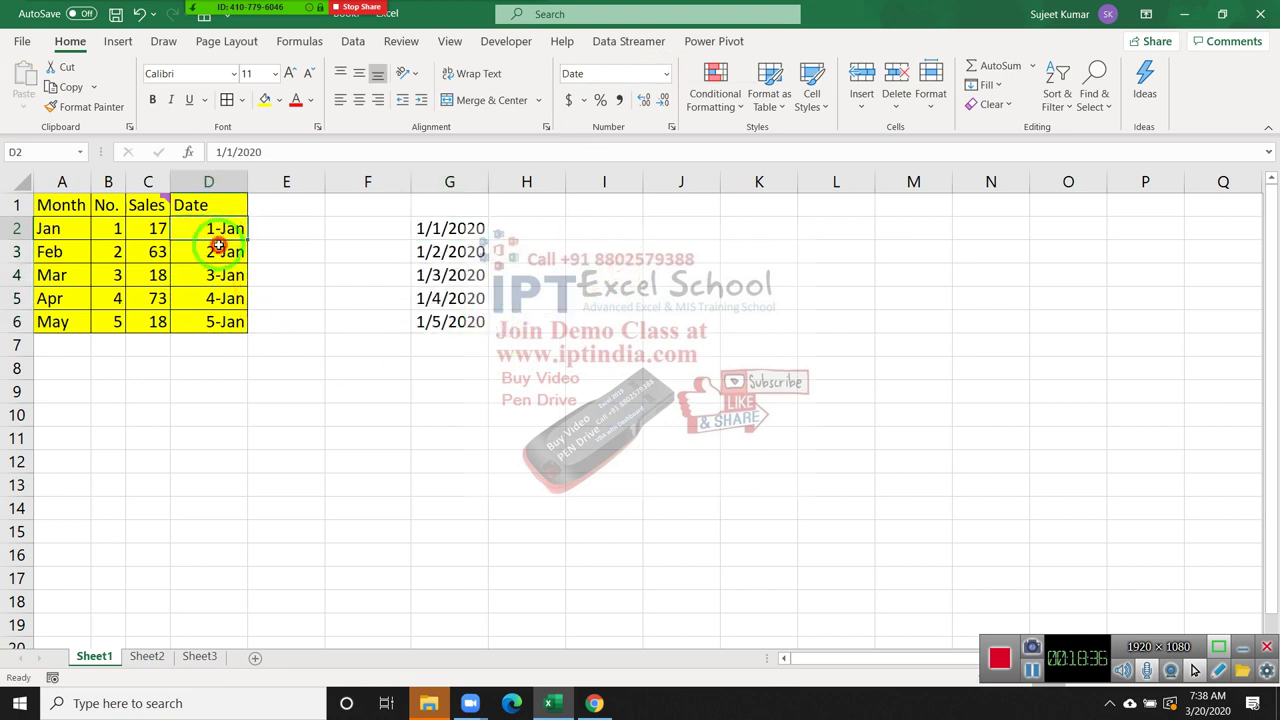
{"action": "key", "text": "ctrl+c"}
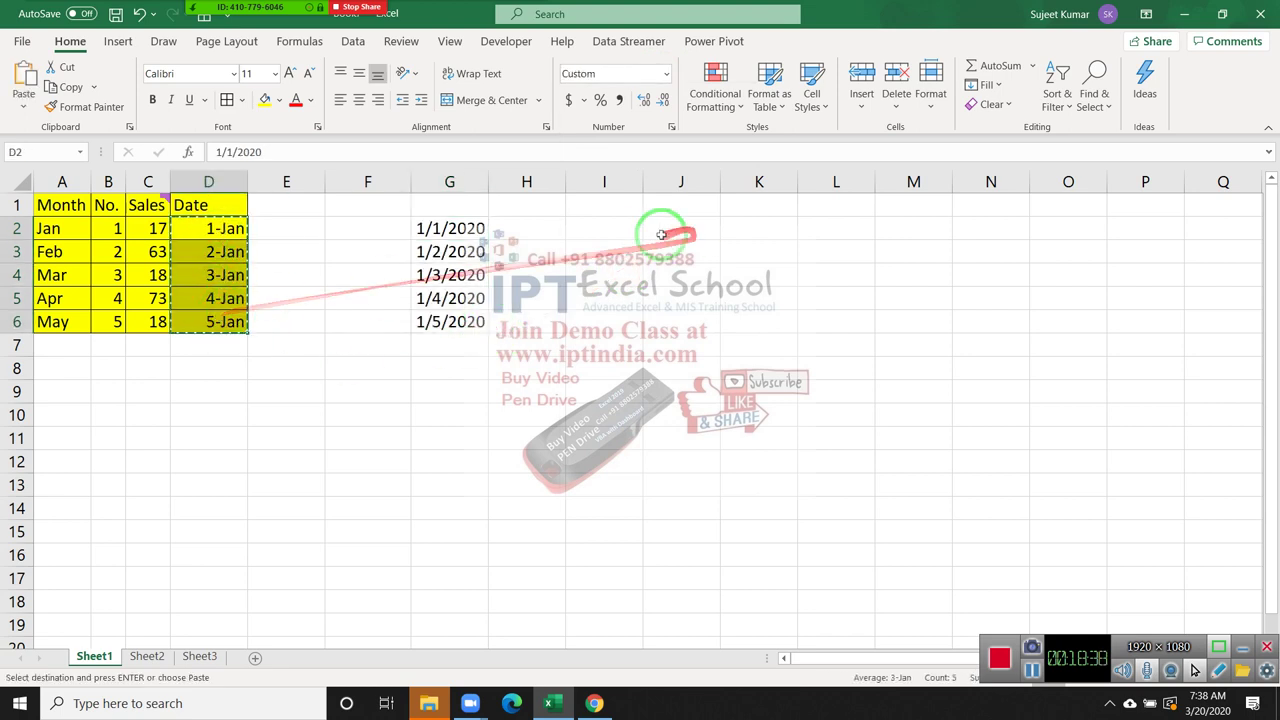
Paste Special the copied dates into H2 as values and number formats
{"action": "left_click", "coordinate": [547, 218]}
{"action": "right_click", "coordinate": [547, 218]}
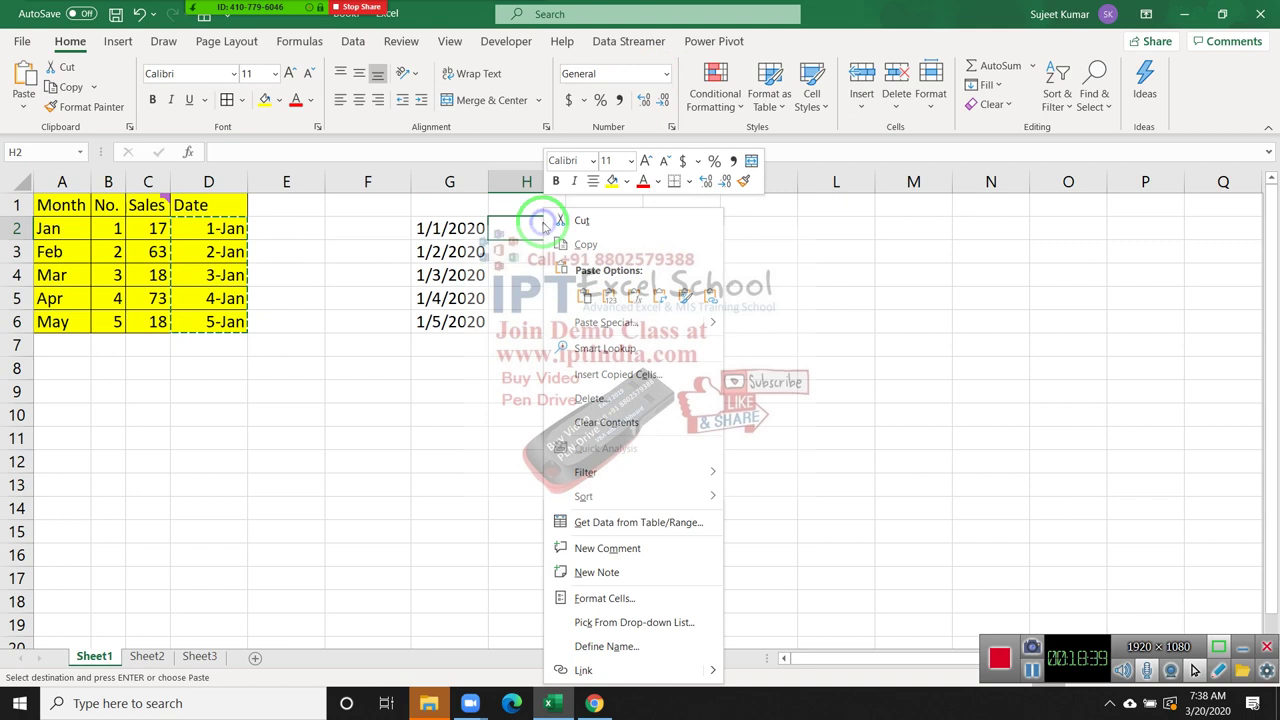
{"action": "left_click", "coordinate": [603, 320]}
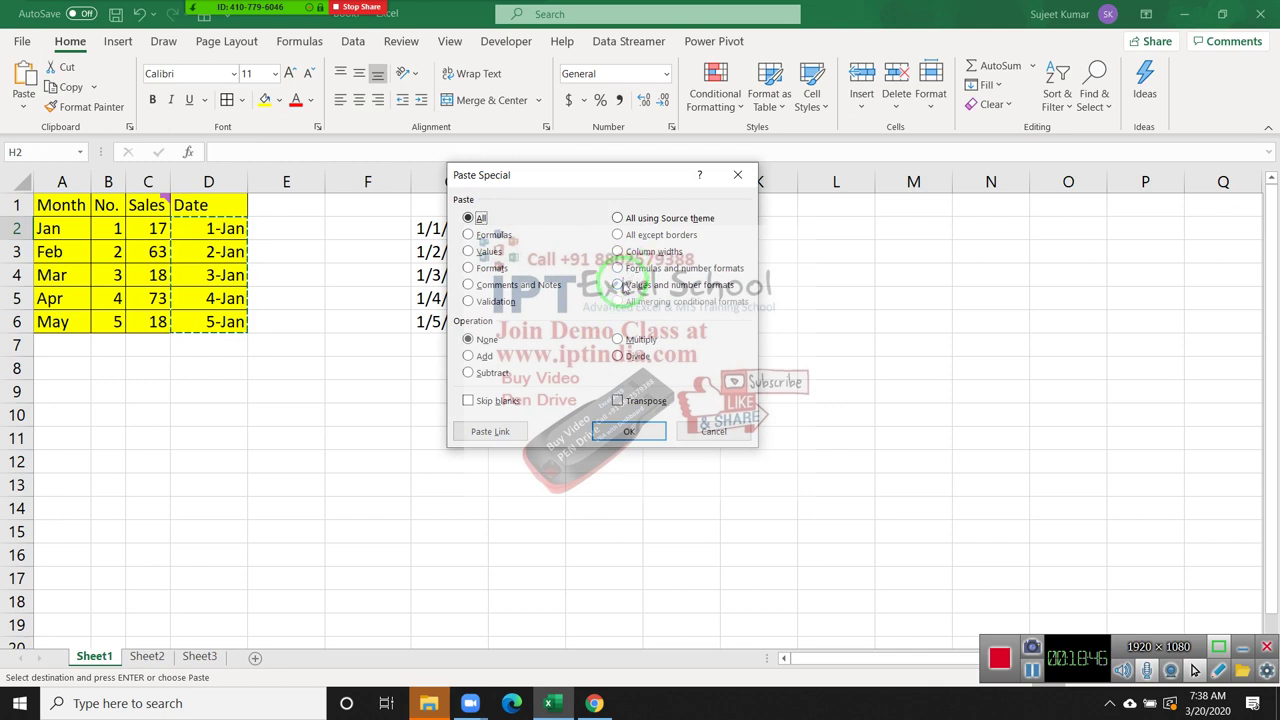
{"action": "left_click", "coordinate": [619, 286]}
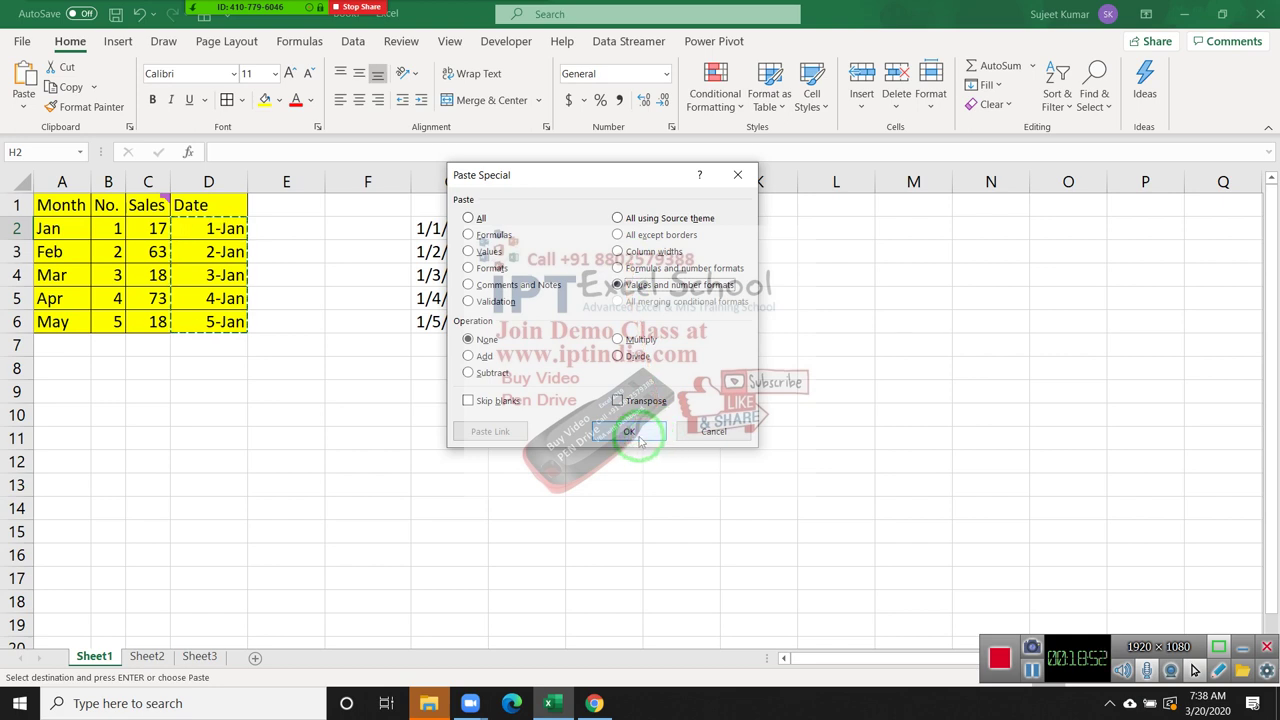
{"action": "left_click", "coordinate": [630, 432]}
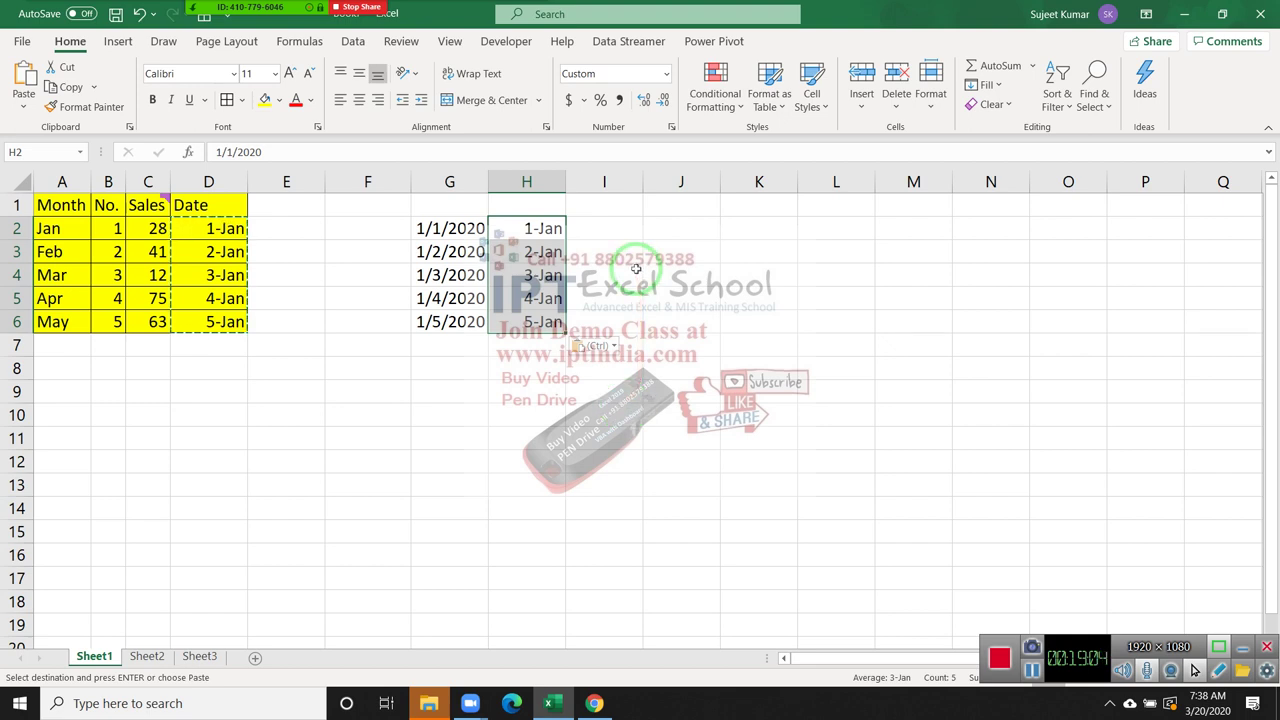
Open Format Cells for H2:H6 and preview each number category from General to Custom
{"action": "right_click", "coordinate": [550, 266]}
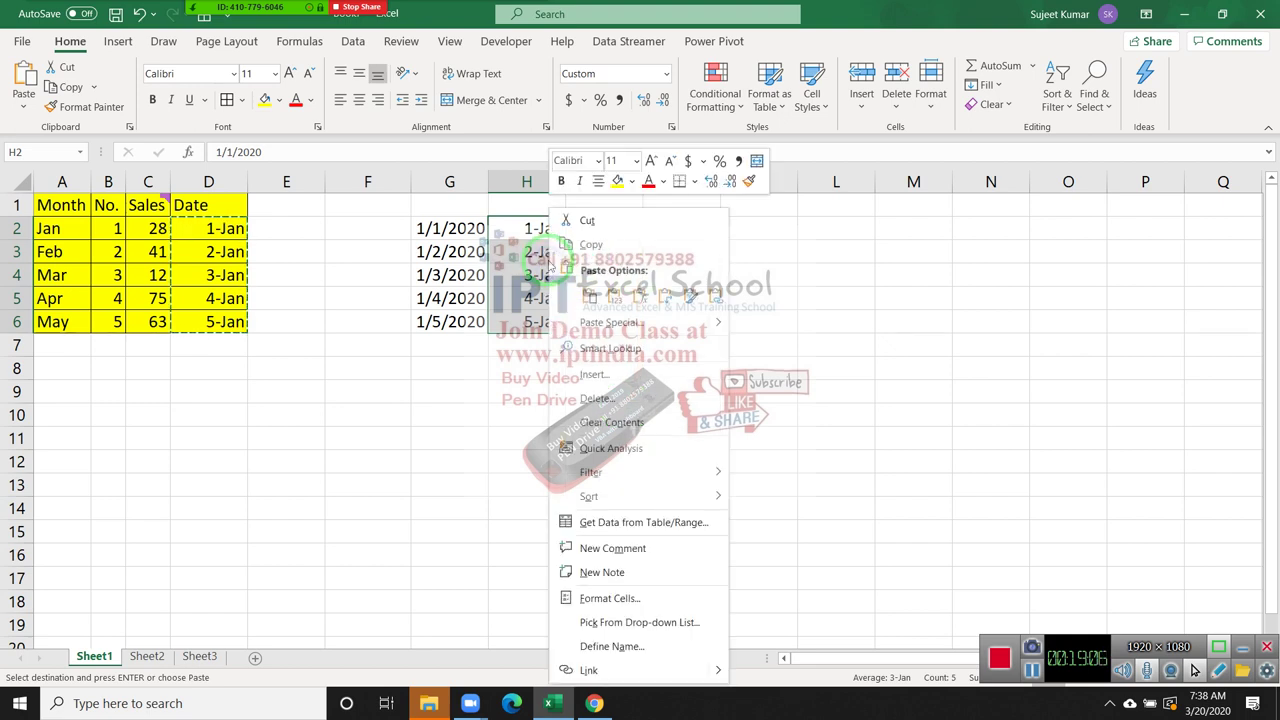
{"action": "left_click", "coordinate": [678, 597]}
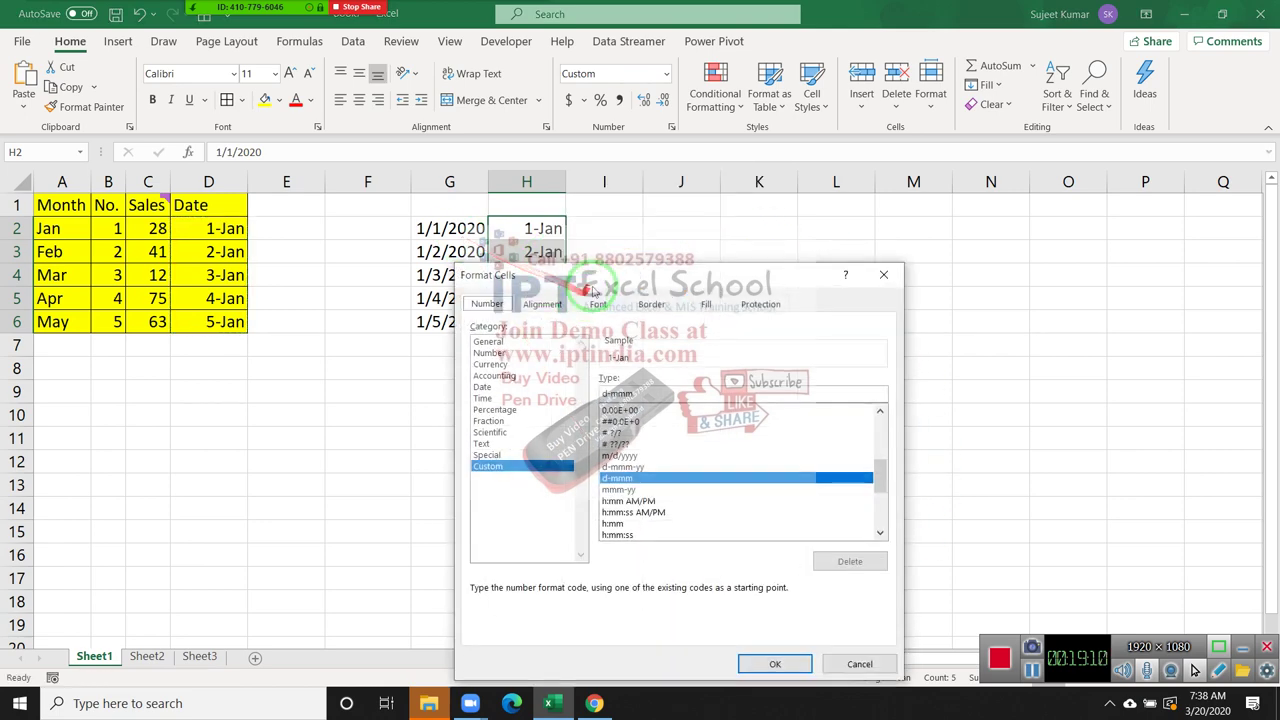
{"action": "mouse_move", "coordinate": [600, 283]}
{"action": "left_mouse_down"}
{"action": "mouse_move", "coordinate": [709, 285]}
{"action": "mouse_move", "coordinate": [787, 219]}
{"action": "left_mouse_up"}
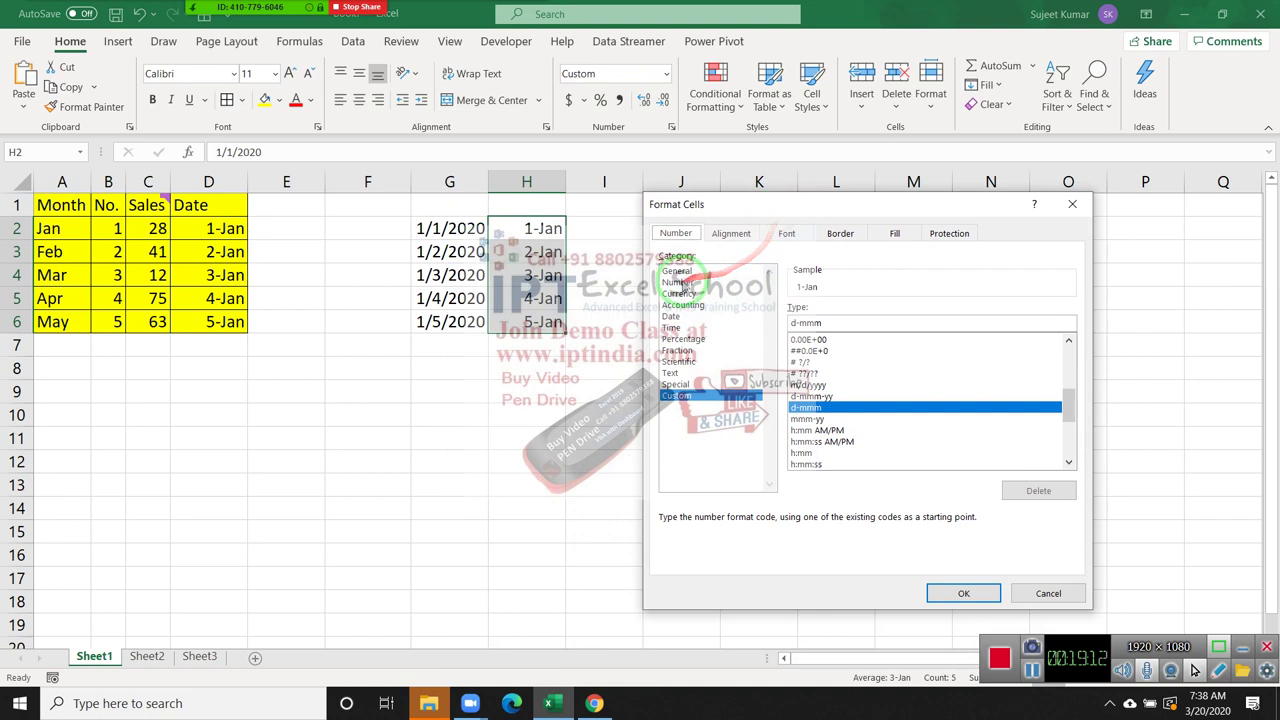
{"action": "left_click", "coordinate": [680, 271]}
{"action": "left_click", "coordinate": [678, 282]}
{"action": "left_click", "coordinate": [678, 293]}
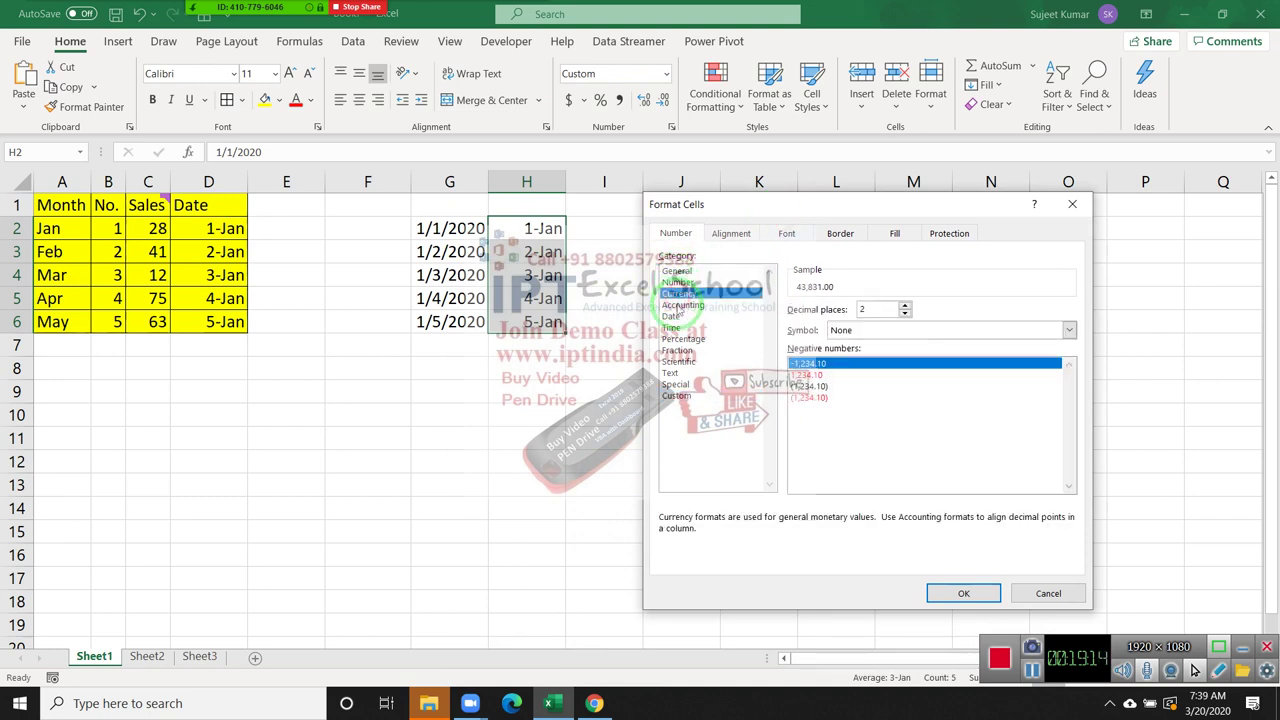
{"action": "left_click", "coordinate": [680, 305]}
{"action": "left_click", "coordinate": [671, 316]}
{"action": "left_click", "coordinate": [671, 327]}
{"action": "left_click", "coordinate": [675, 338]}
{"action": "left_click", "coordinate": [673, 350]}
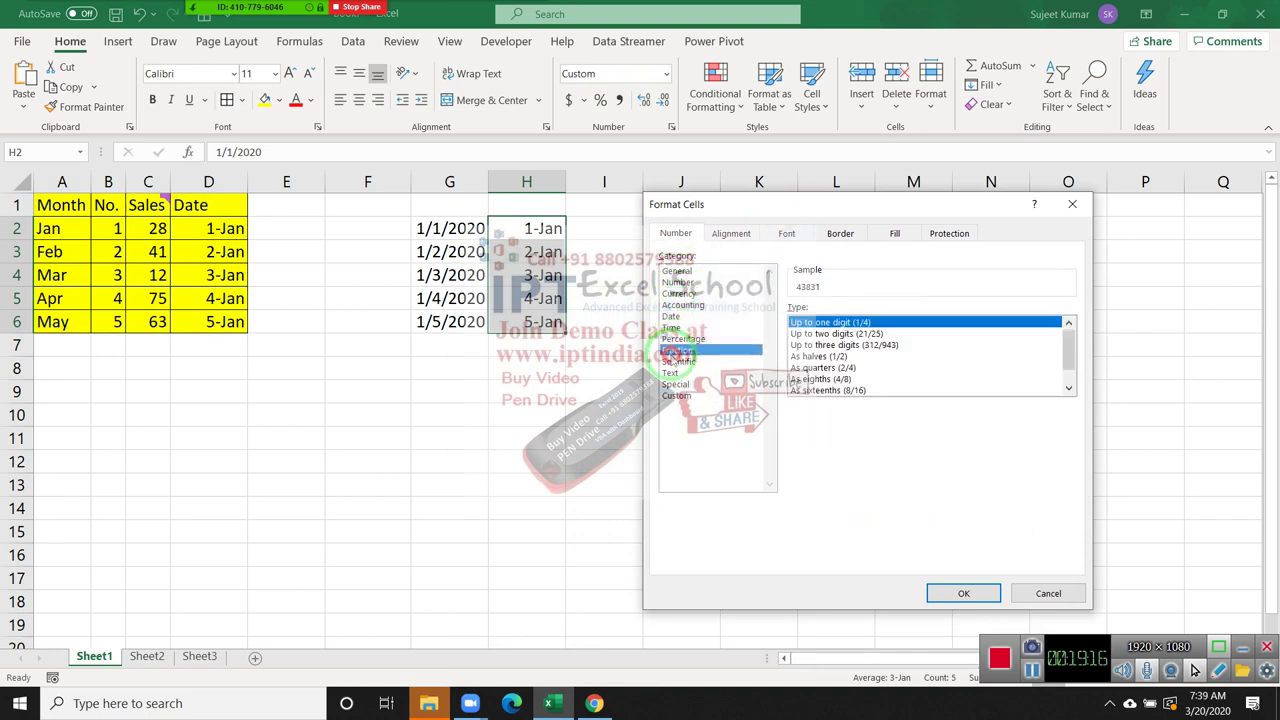
{"action": "left_click", "coordinate": [673, 361]}
{"action": "left_click", "coordinate": [670, 372]}
{"action": "left_click", "coordinate": [675, 395]}
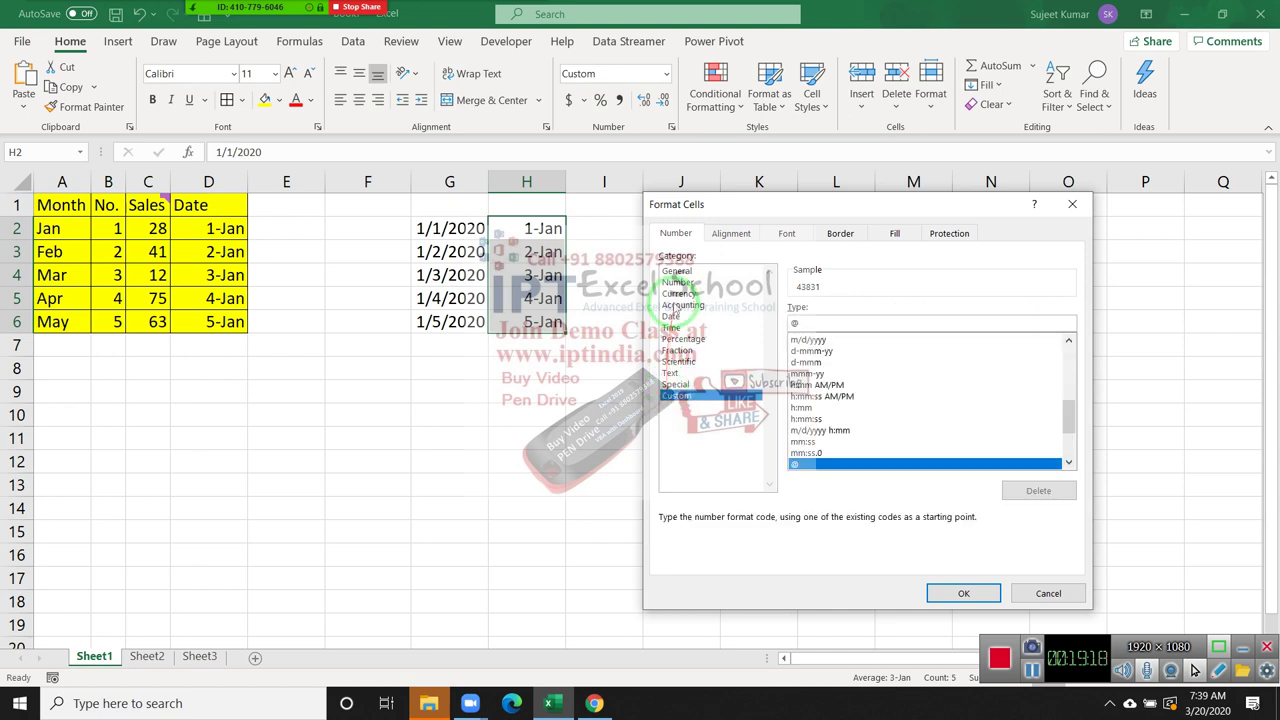
Apply the General format to H2:H6 so they show serials 43831–43835
{"action": "left_click", "coordinate": [677, 282]}
{"action": "left_click", "coordinate": [678, 271]}
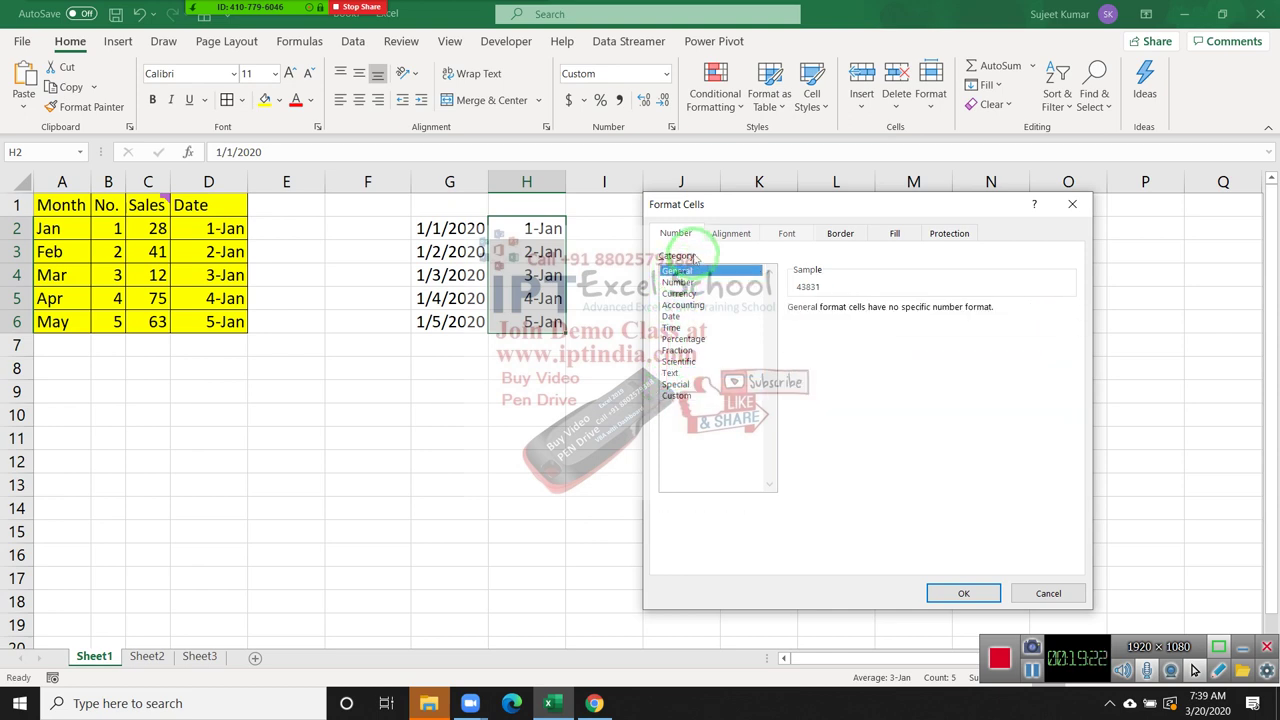
{"action": "left_click", "coordinate": [975, 591]}
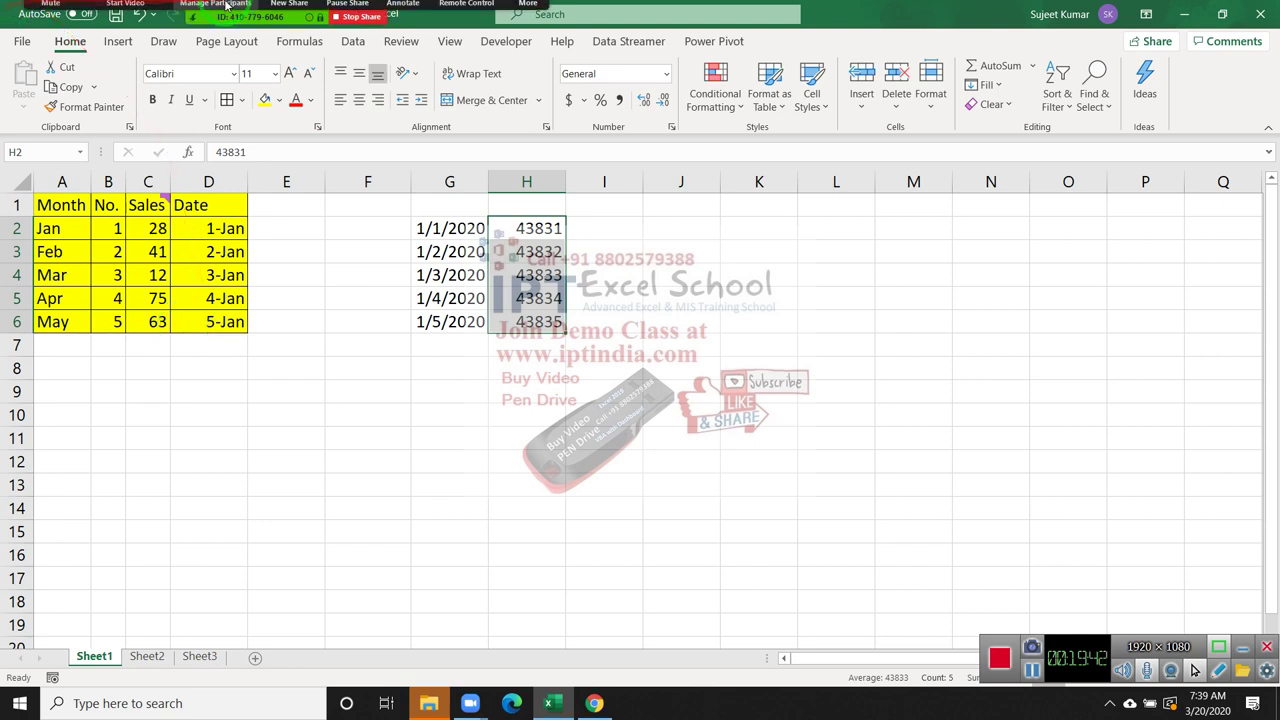
Check Zoom's participants list, then open and cancel Format Cells, leaving H2:H6 unchanged
{"action": "left_click", "coordinate": [215, 14]}
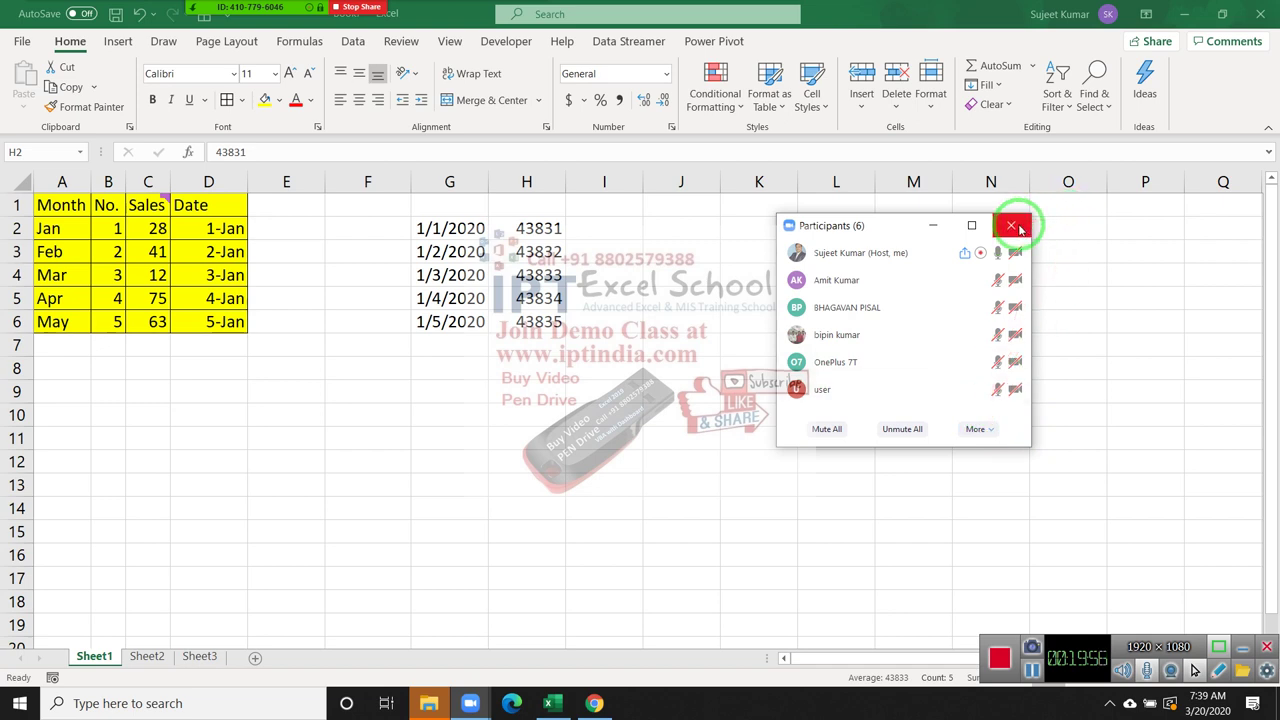
{"action": "left_click", "coordinate": [1013, 226]}
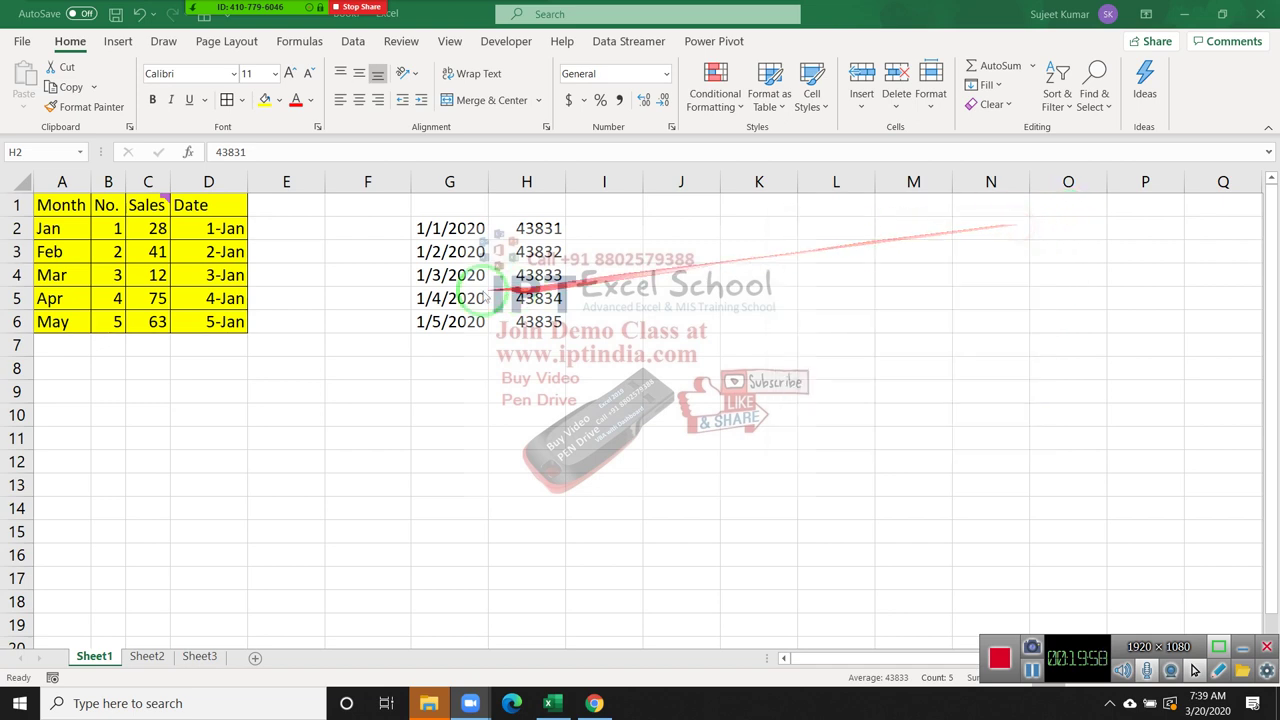
{"action": "left_click", "coordinate": [671, 127]}
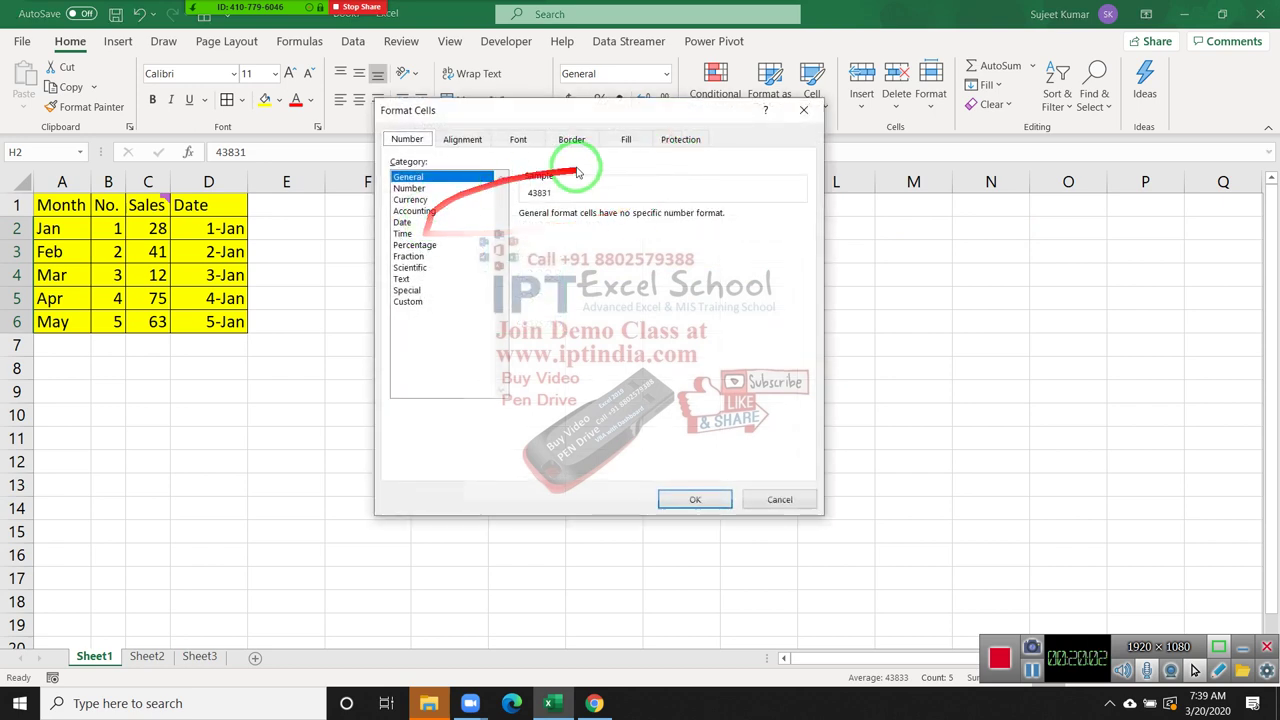
{"action": "key", "text": "Escape"}
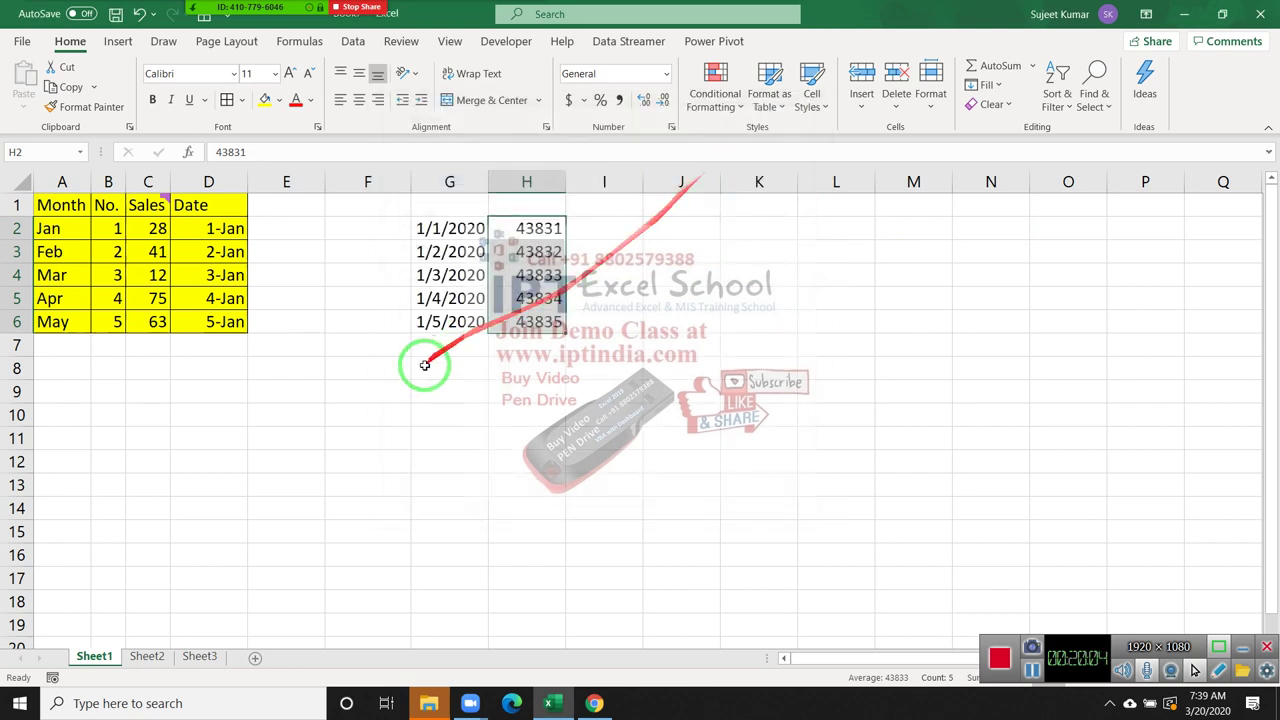
{"action": "left_click", "coordinate": [374, 388]}
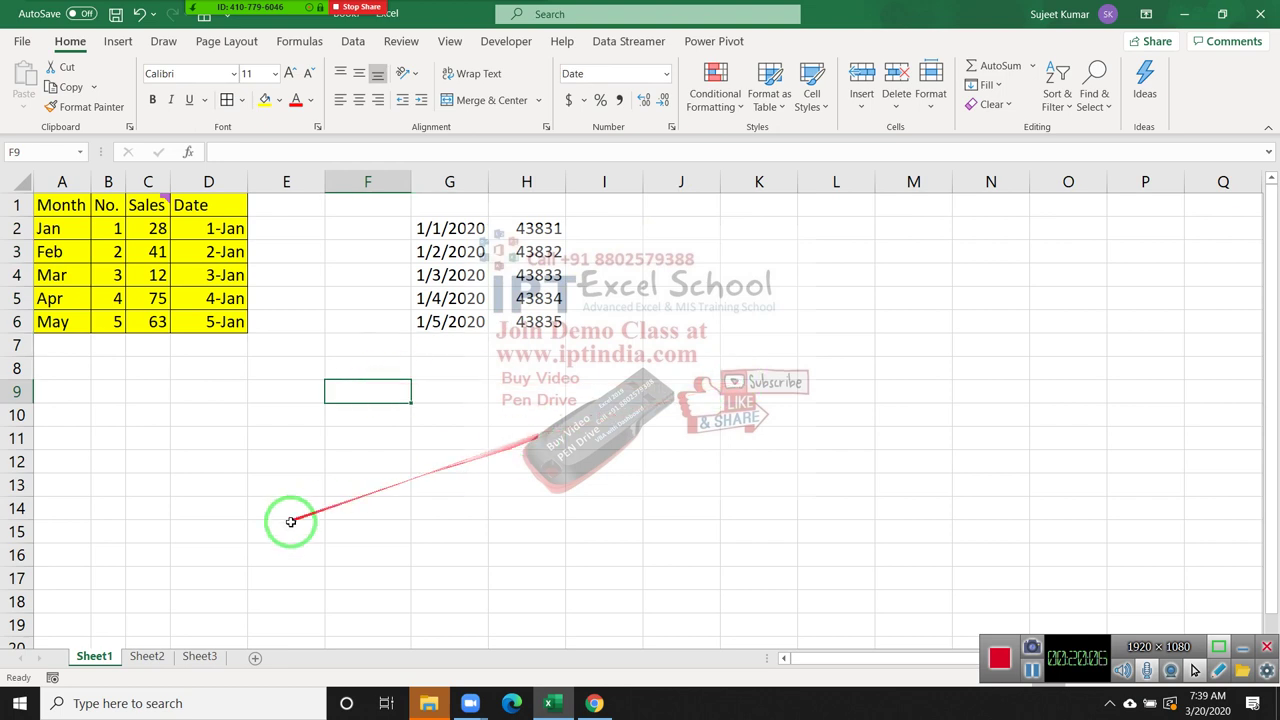
On Sheet2, enter 20 in C9 and 30 in D9
{"action": "left_click", "coordinate": [147, 656]}
{"action": "left_click", "coordinate": [157, 323]}
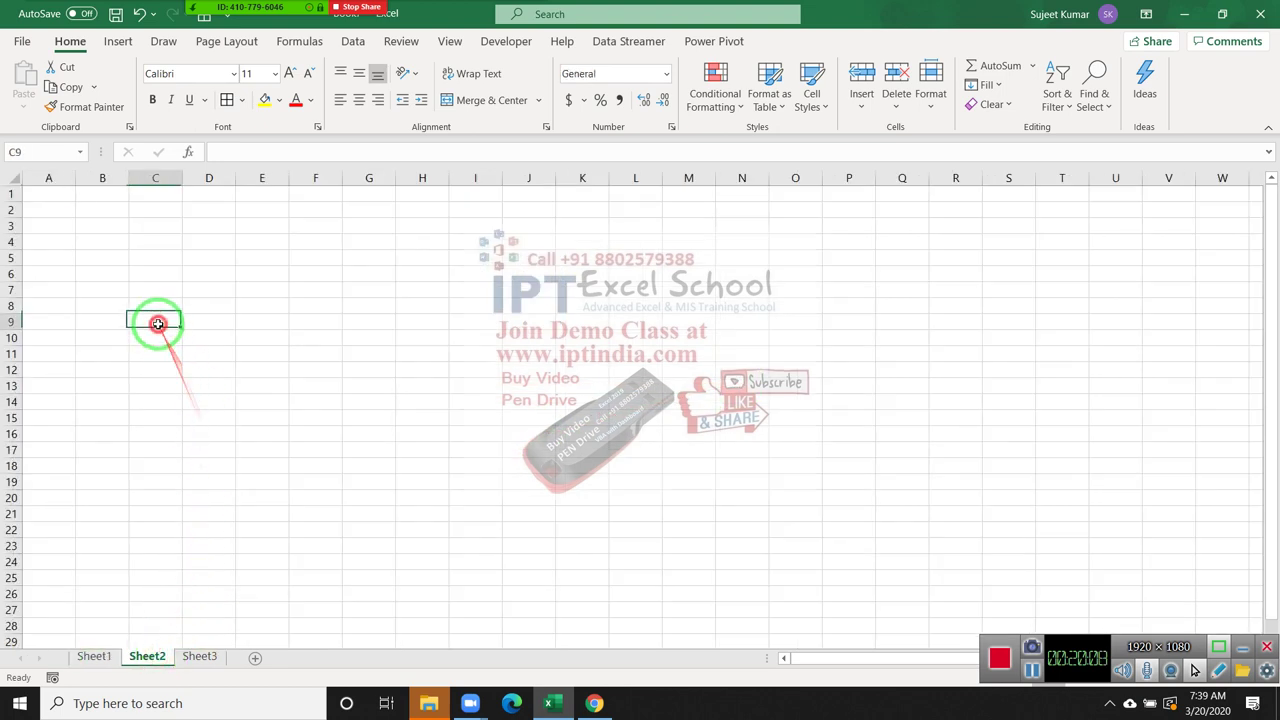
{"action": "type", "text": "20"}
{"action": "key", "text": "Tab"}
{"action": "type", "text": "30"}
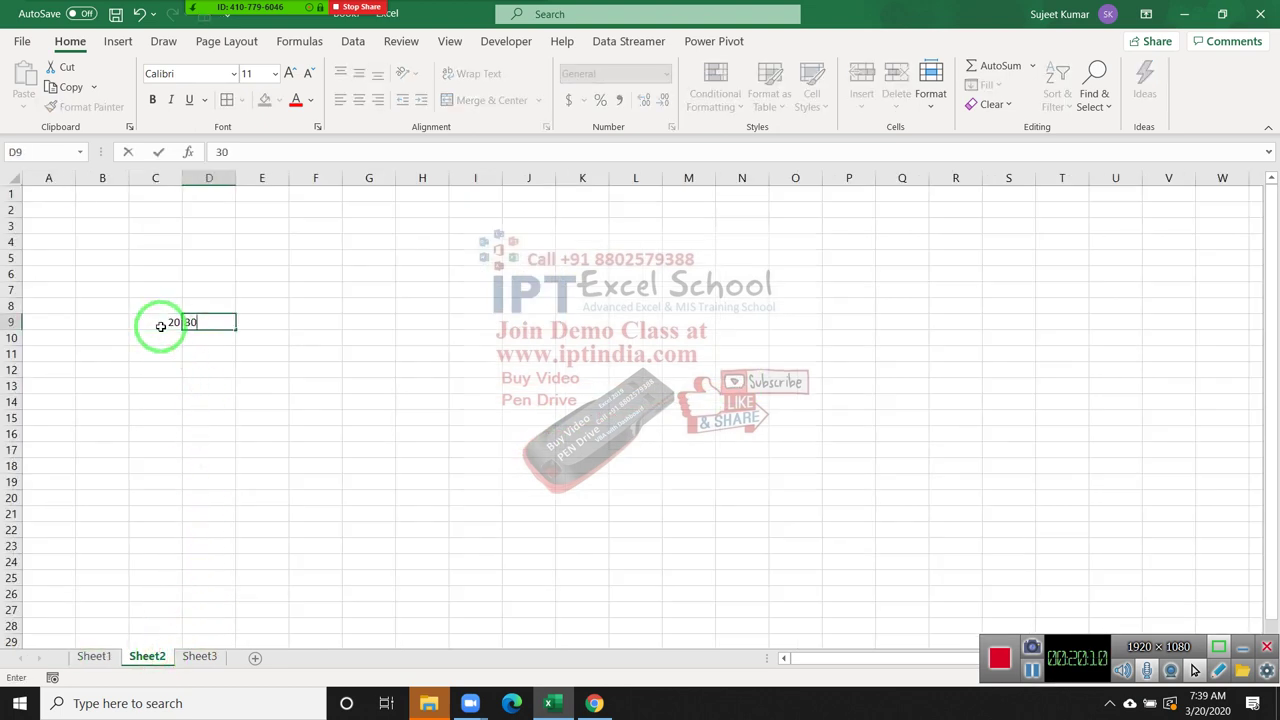
{"action": "key", "text": "Tab"}
Copy C9's 20, try a plain paste onto D9, then undo it
{"action": "left_click", "coordinate": [160, 326]}
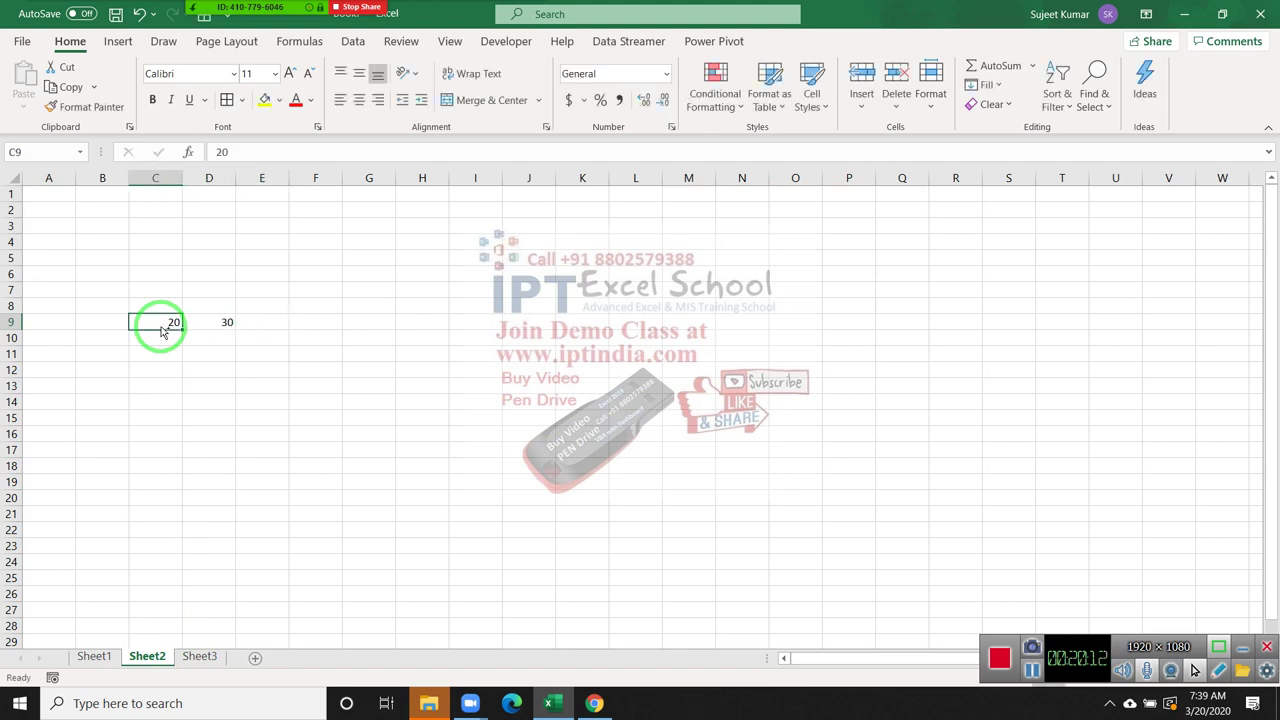
{"action": "key", "text": "ctrl+c"}
{"action": "left_click", "coordinate": [227, 321]}
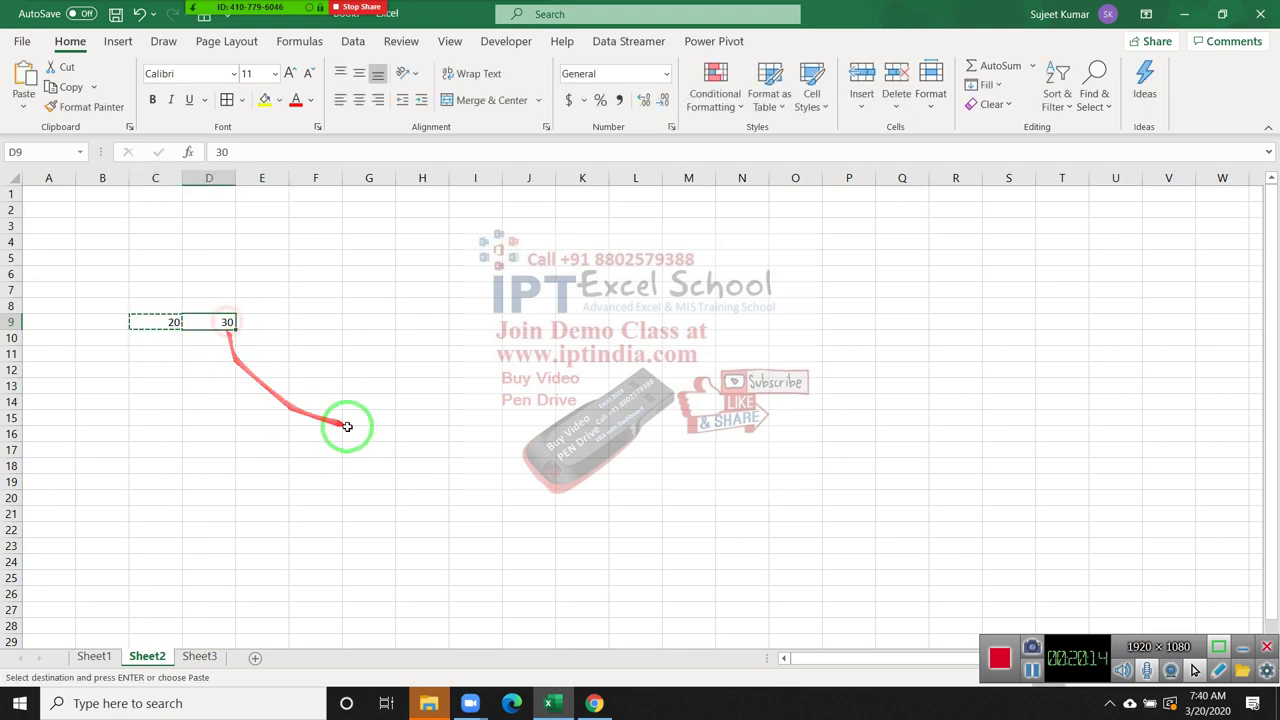
{"action": "scroll", "coordinate": [352, 423], "scroll_direction": "up", "scroll_amount": 2}
{"action": "scroll", "coordinate": [360, 427], "scroll_direction": "up", "scroll_amount": 5}
{"action": "scroll", "coordinate": [360, 427], "scroll_direction": "down", "scroll_amount": 1}
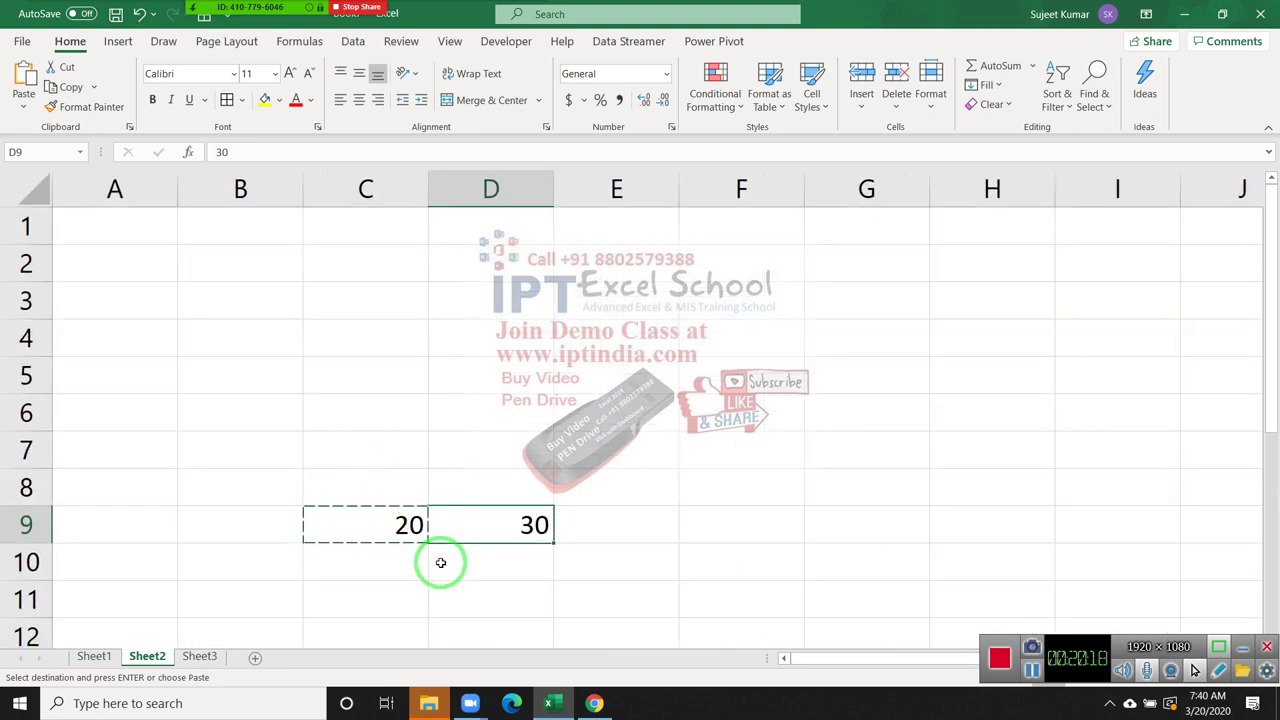
{"action": "key", "text": "ctrl+v"}
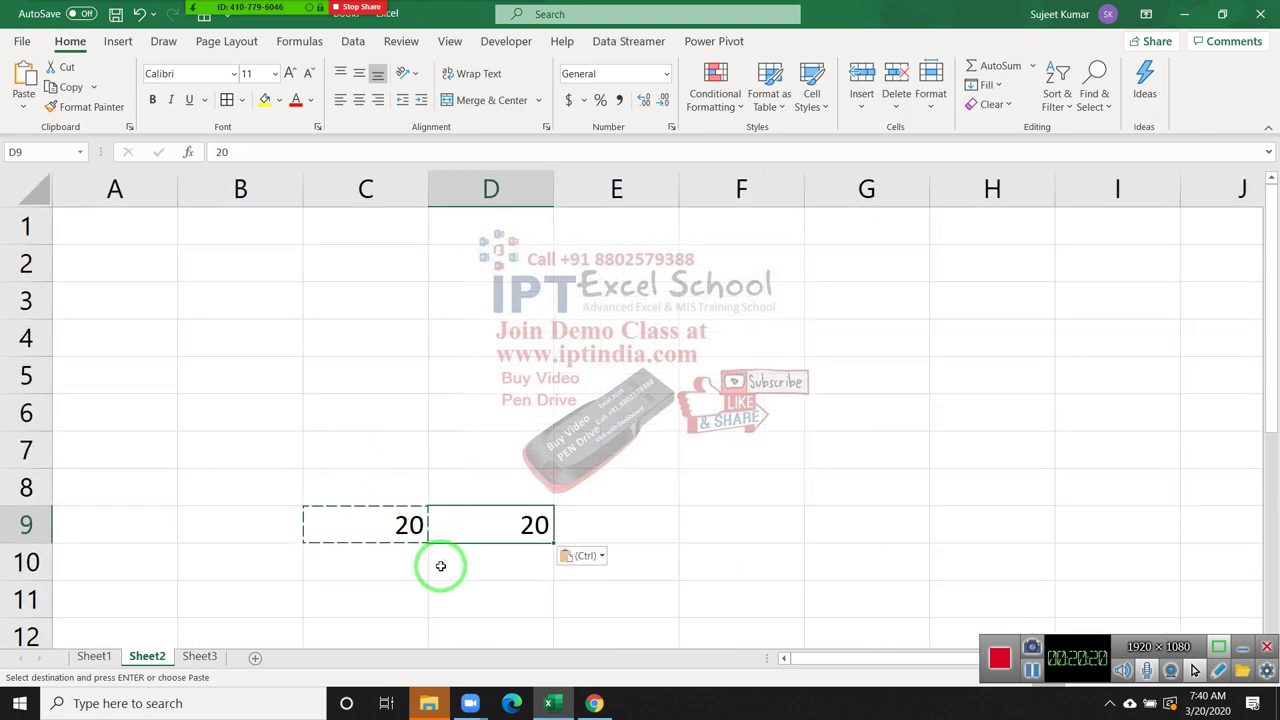
{"action": "key", "text": "ctrl+z"}
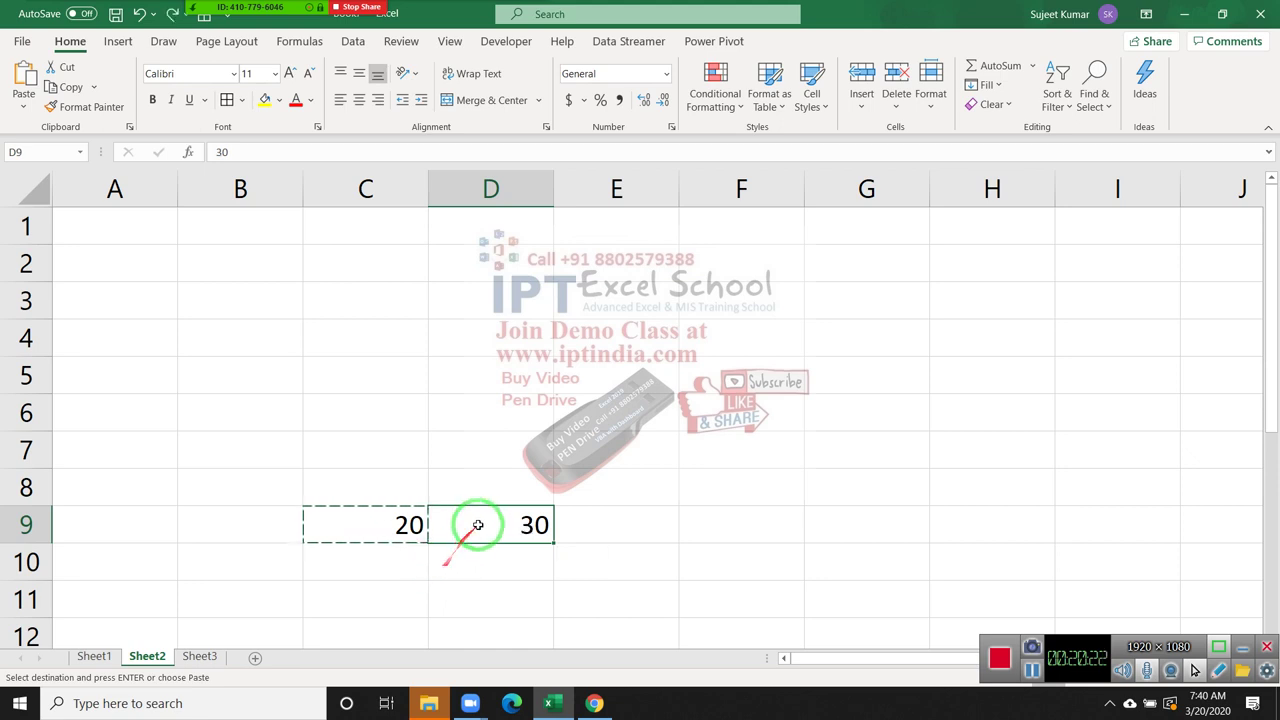
Paste Special the 20 onto D9 with the Add operation, making it 50
{"action": "right_click", "coordinate": [484, 524]}
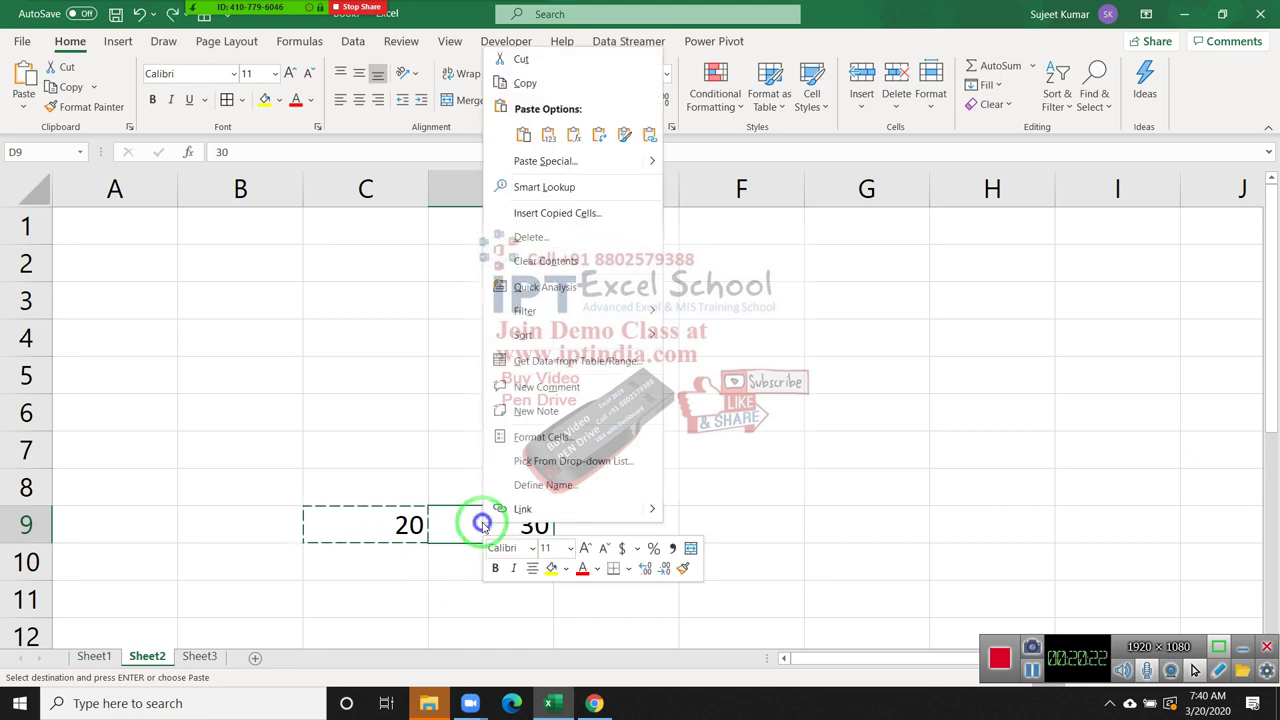
{"action": "left_click", "coordinate": [530, 161]}
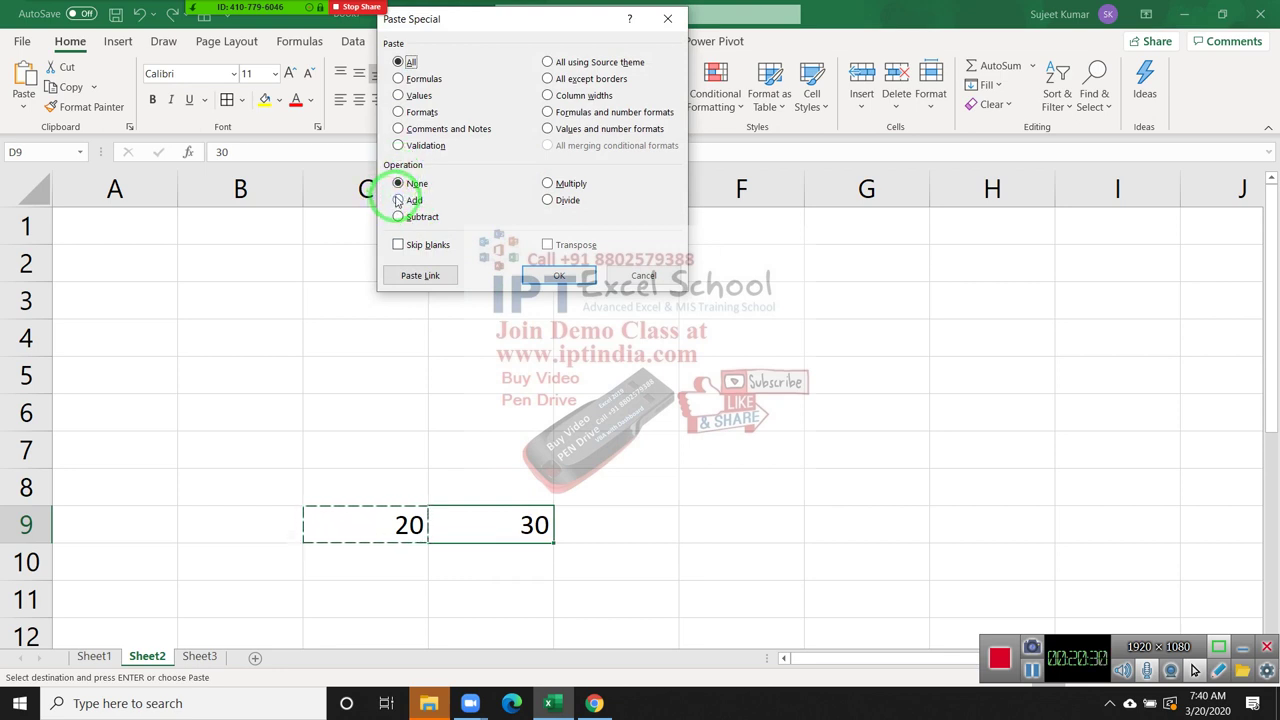
{"action": "left_click", "coordinate": [398, 200]}
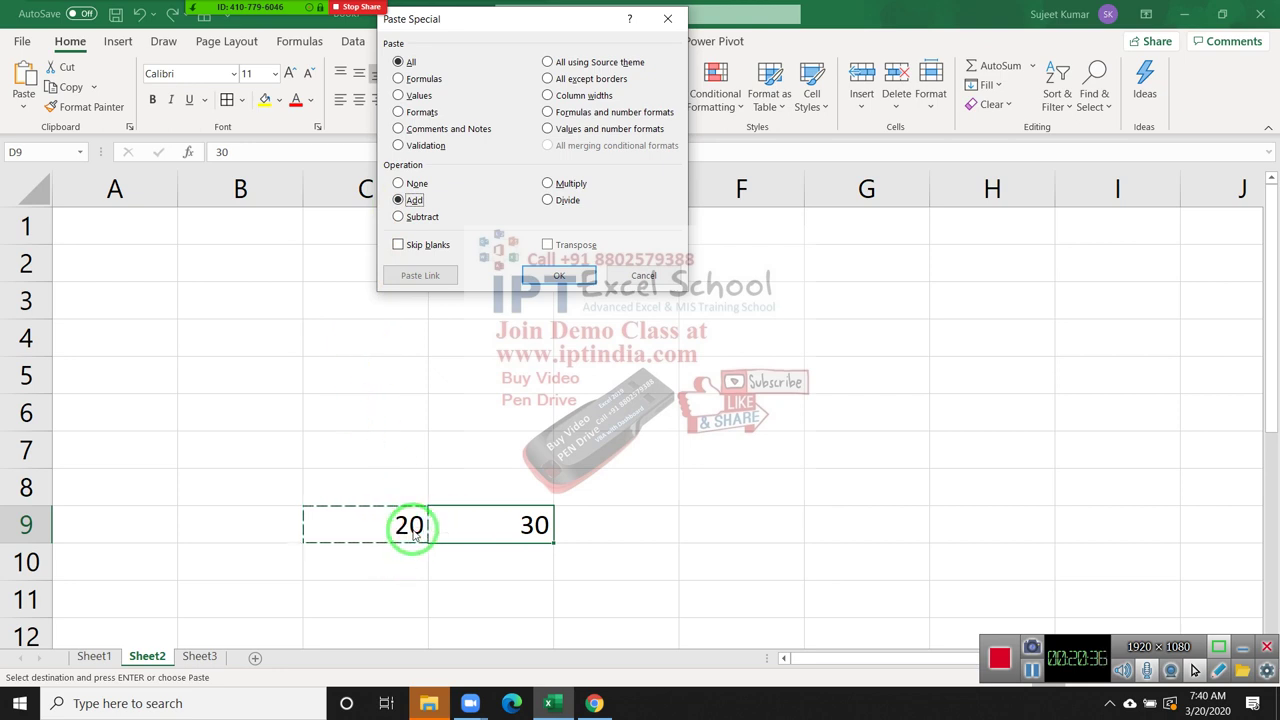
{"action": "left_click", "coordinate": [562, 276]}
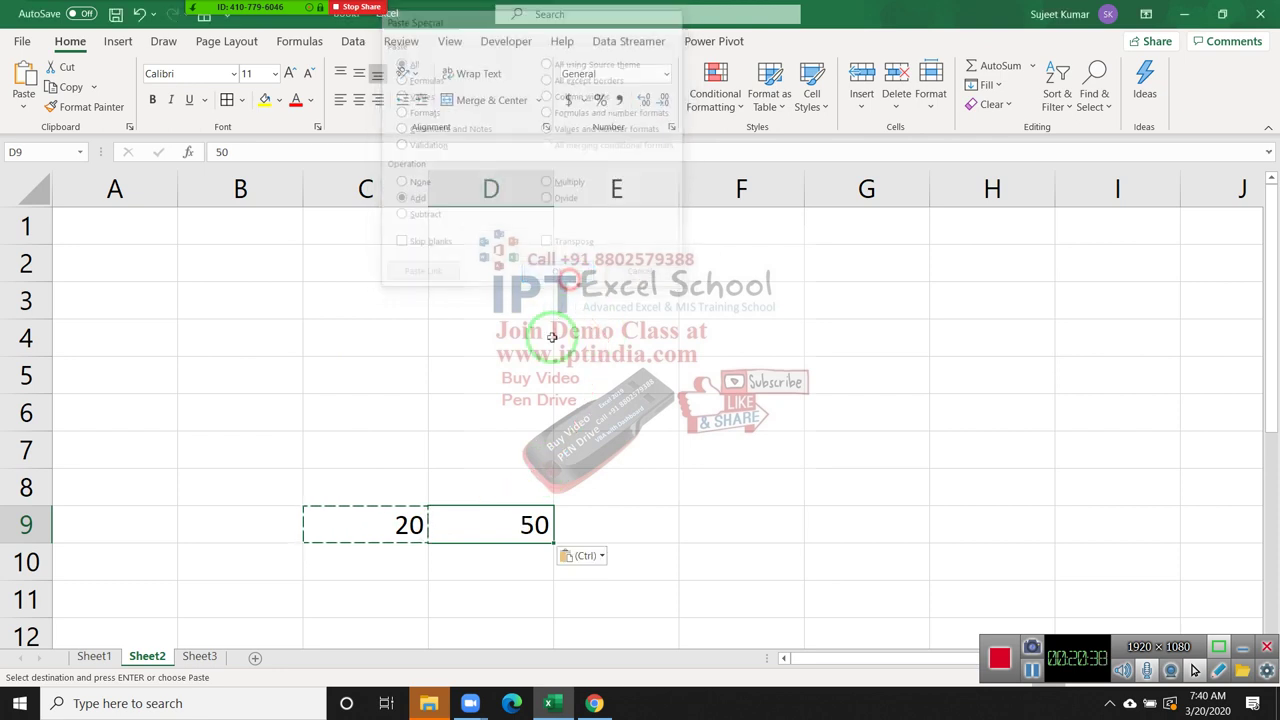
{"action": "left_click", "coordinate": [379, 346]}
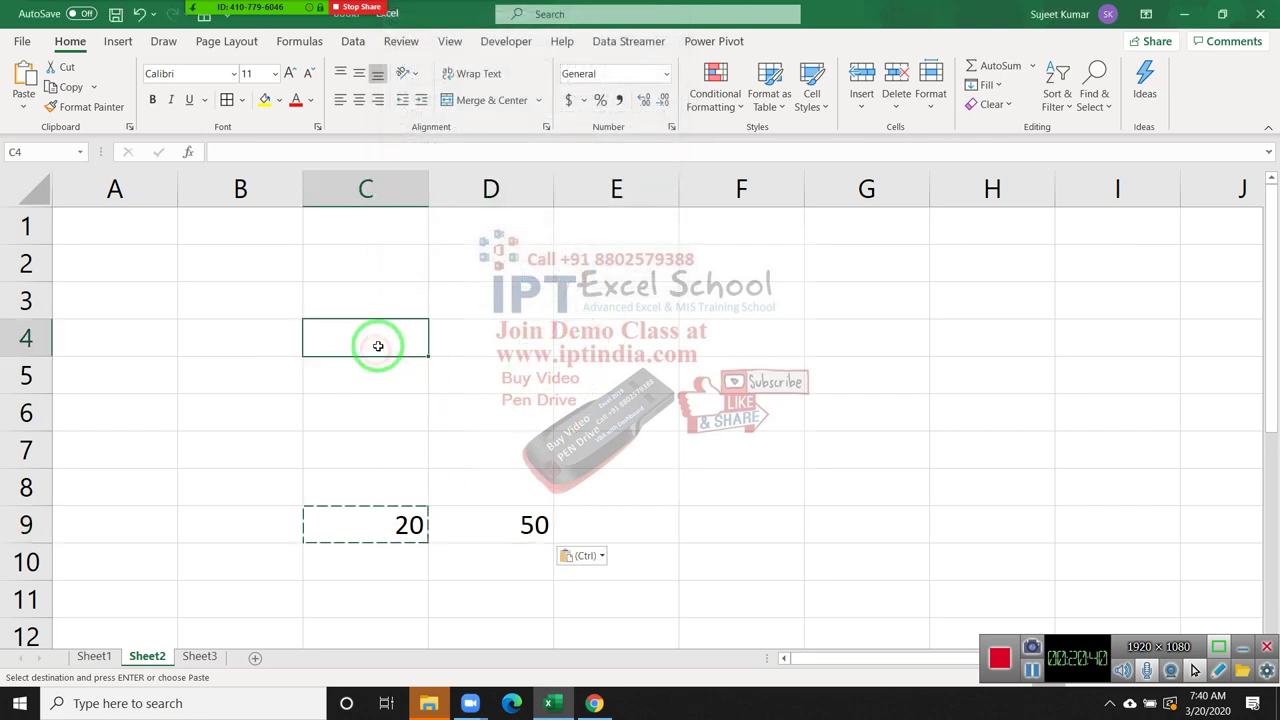
{"action": "type", "text": "52"}
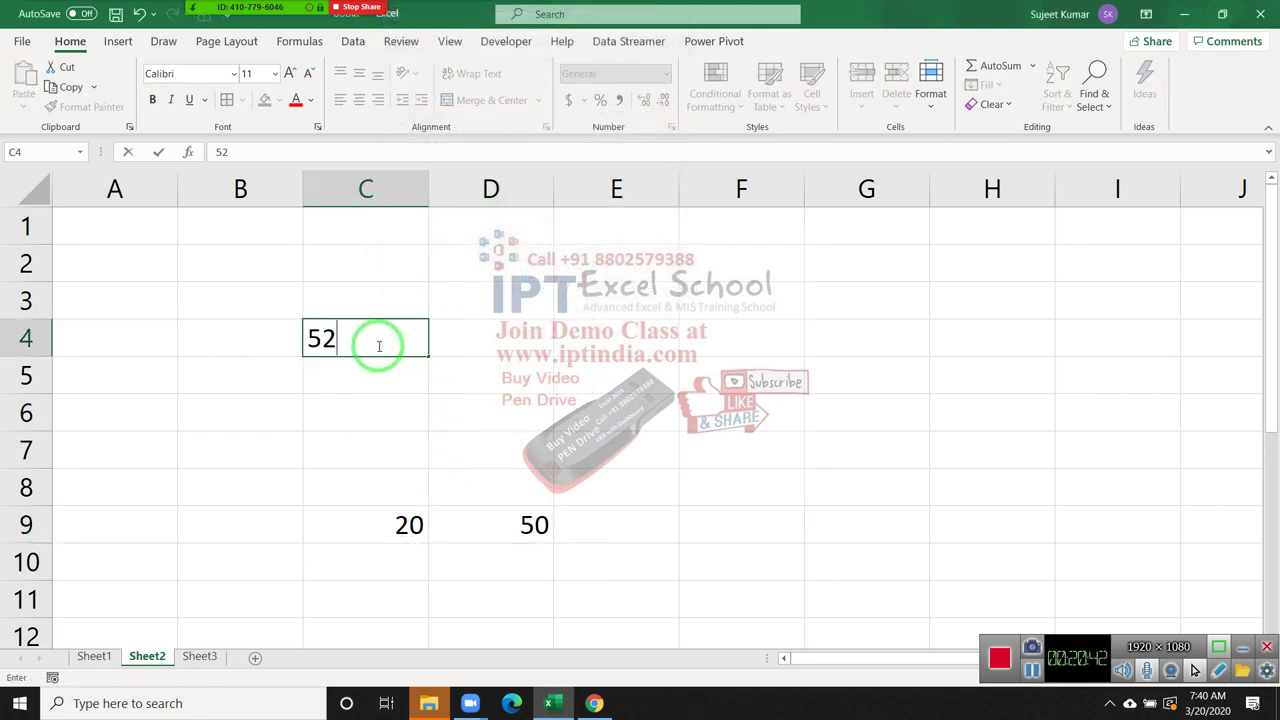
{"action": "key", "text": "Right"}
{"action": "type", "text": "63"}
{"action": "key", "text": "Return"}
{"action": "left_click", "coordinate": [378, 346]}
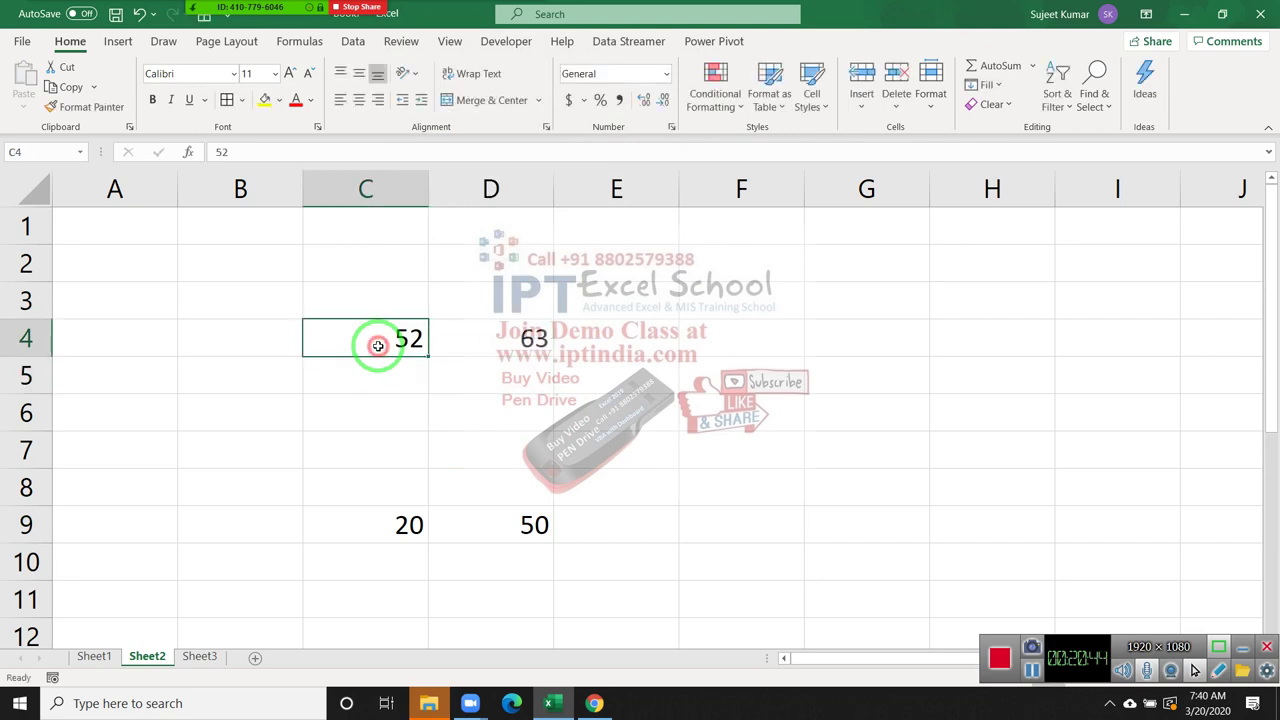
{"action": "key", "text": "ctrl+c"}
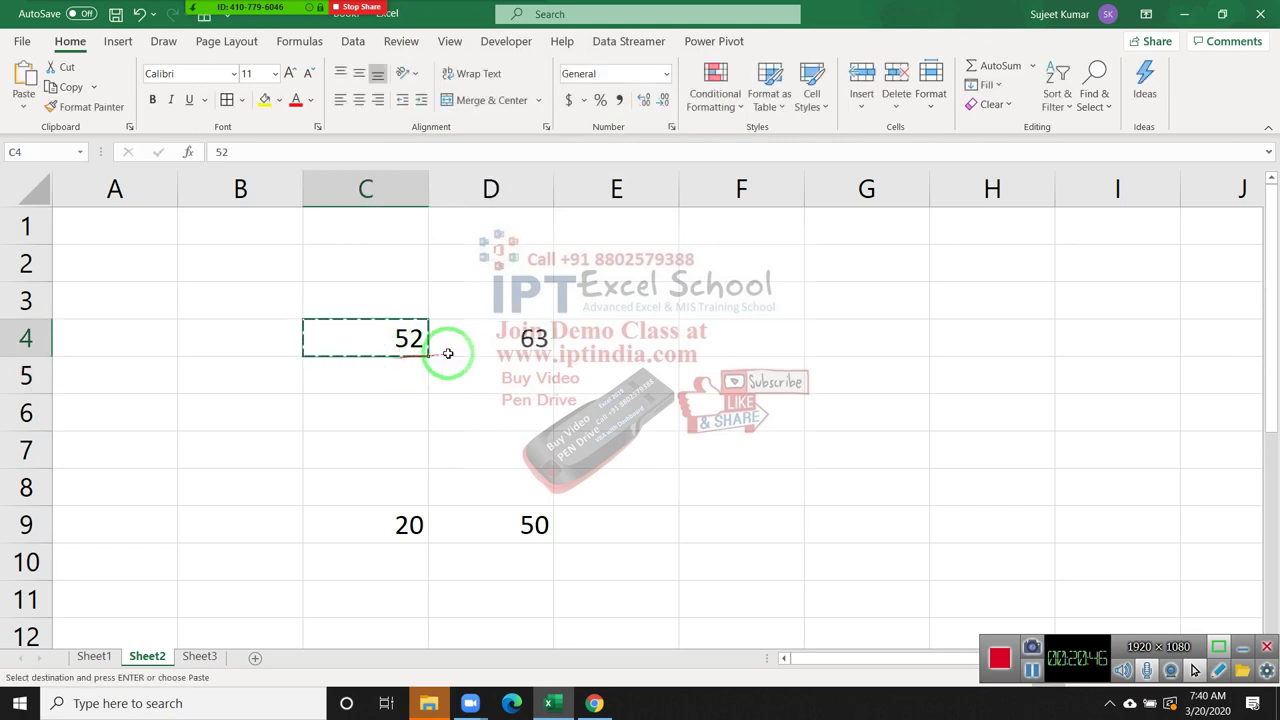
{"action": "right_click", "coordinate": [470, 338]}
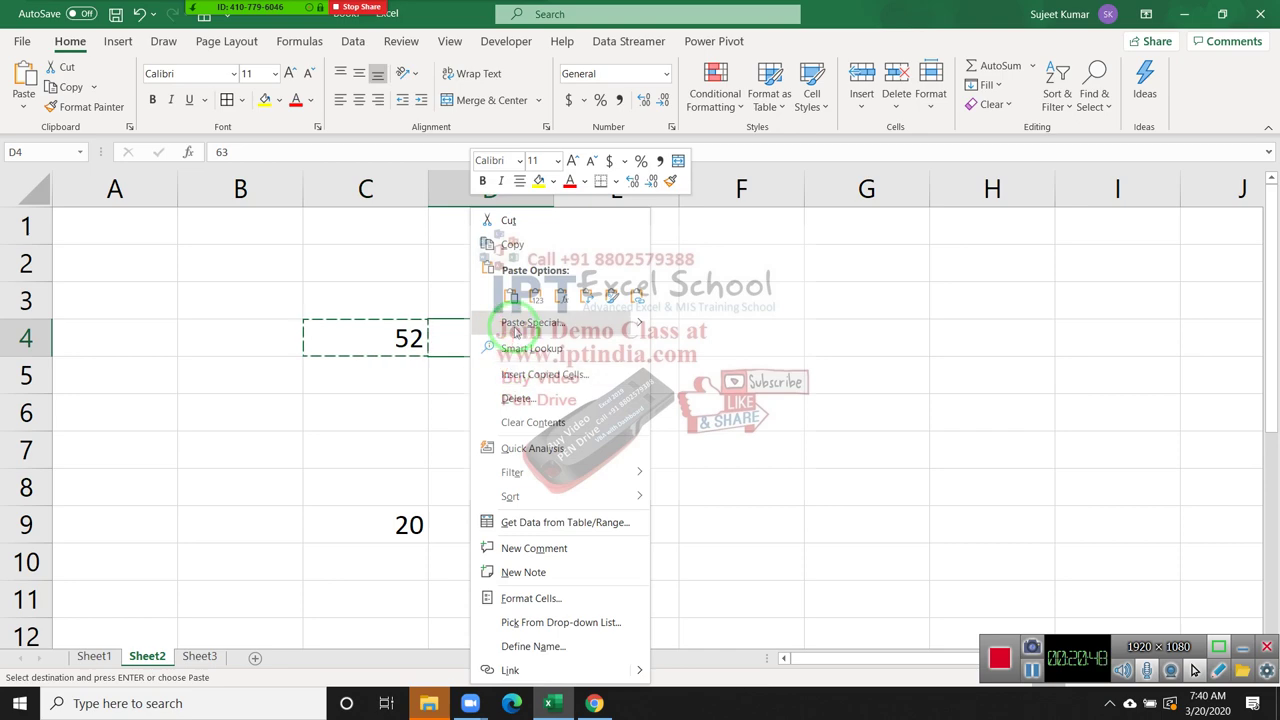
{"action": "left_click", "coordinate": [532, 322]}
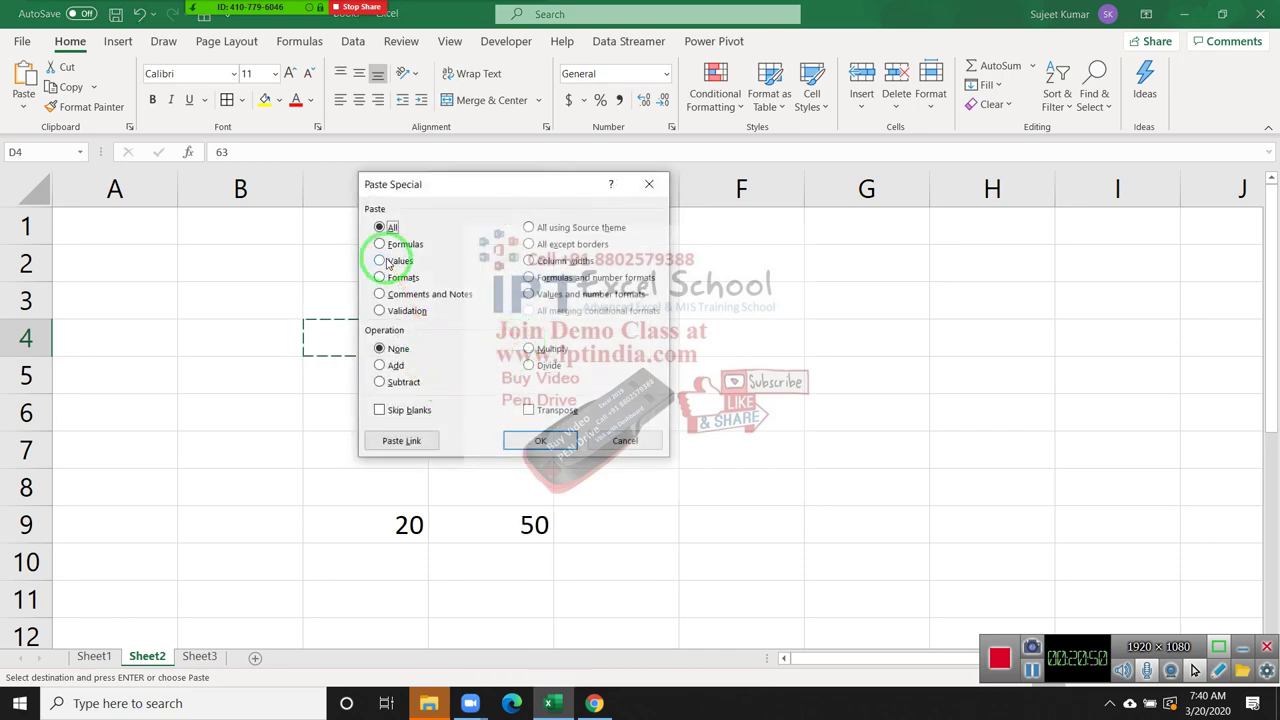
{"action": "left_click_drag", "start_coordinate": [475, 188], "coordinate": [885, 138]}
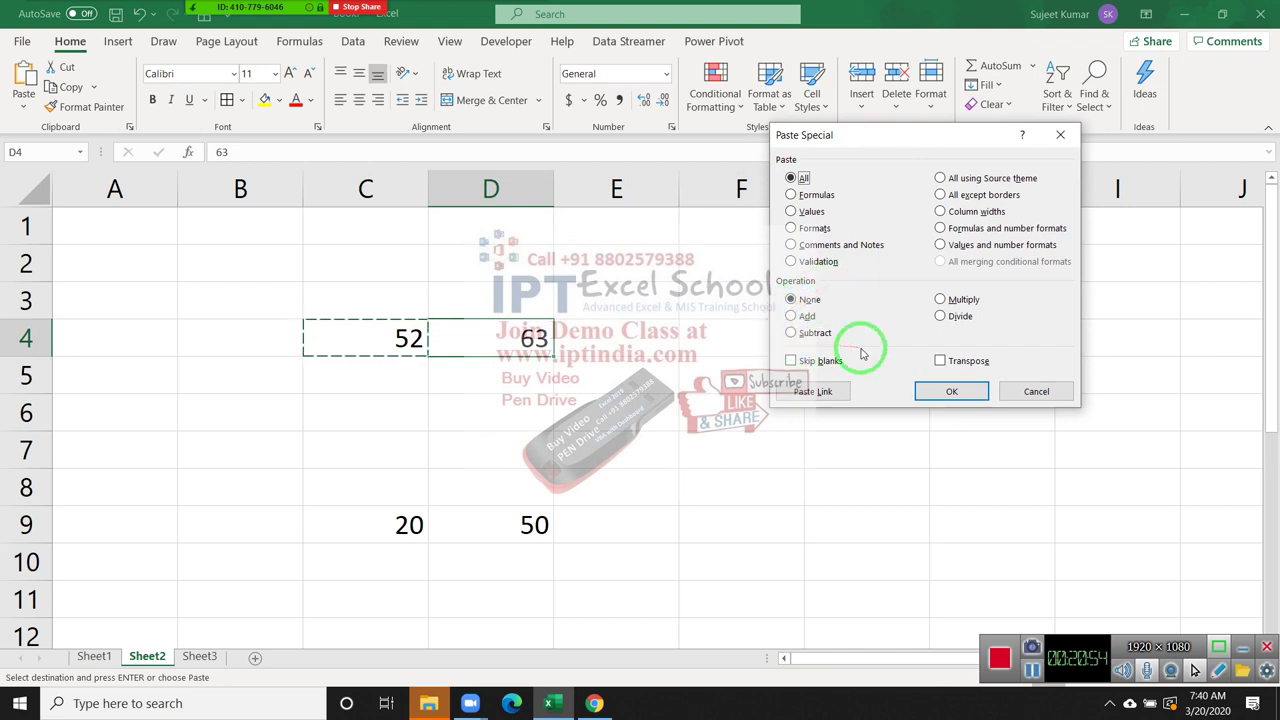
{"action": "left_click", "coordinate": [806, 316]}
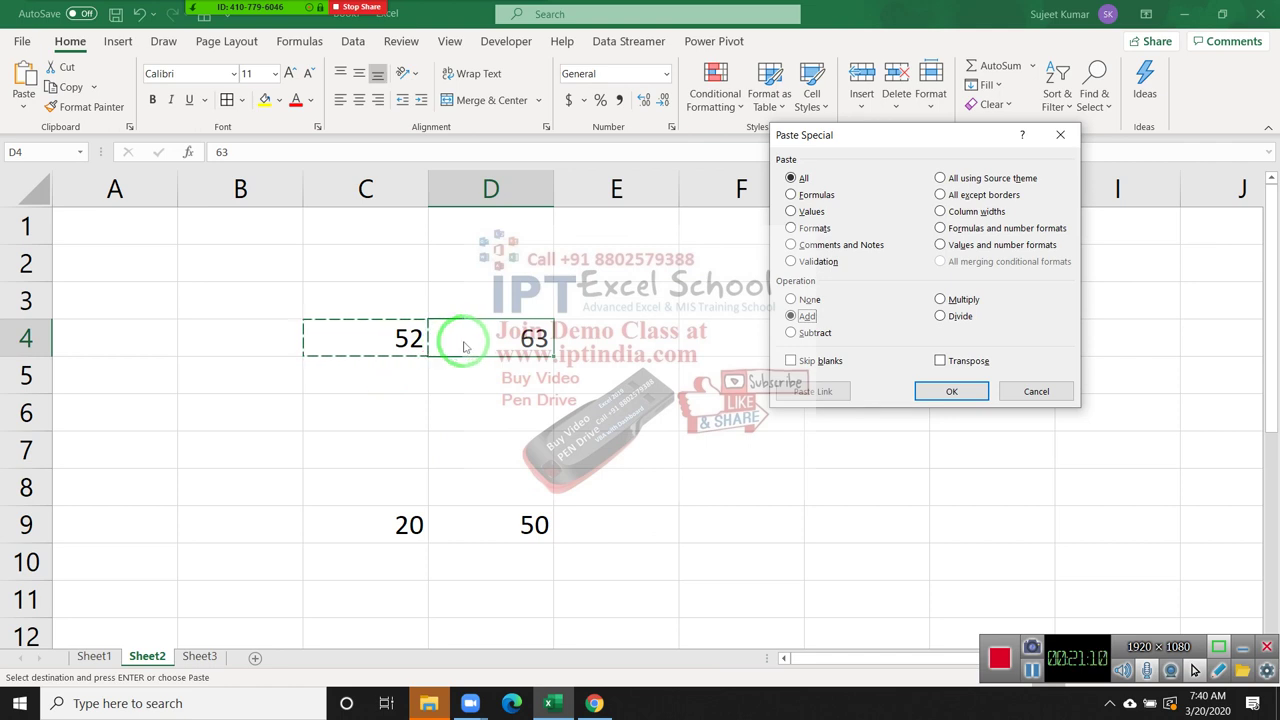
{"action": "left_click", "coordinate": [791, 334]}
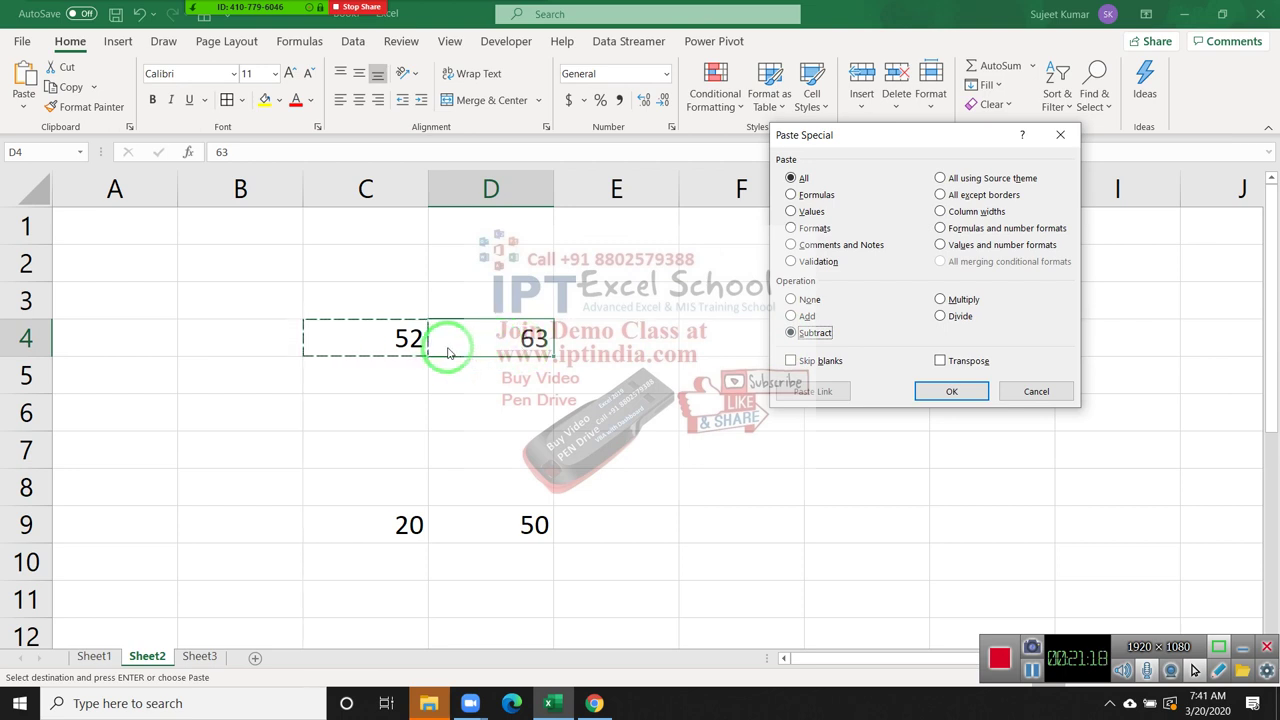
{"action": "left_click", "coordinate": [941, 300]}
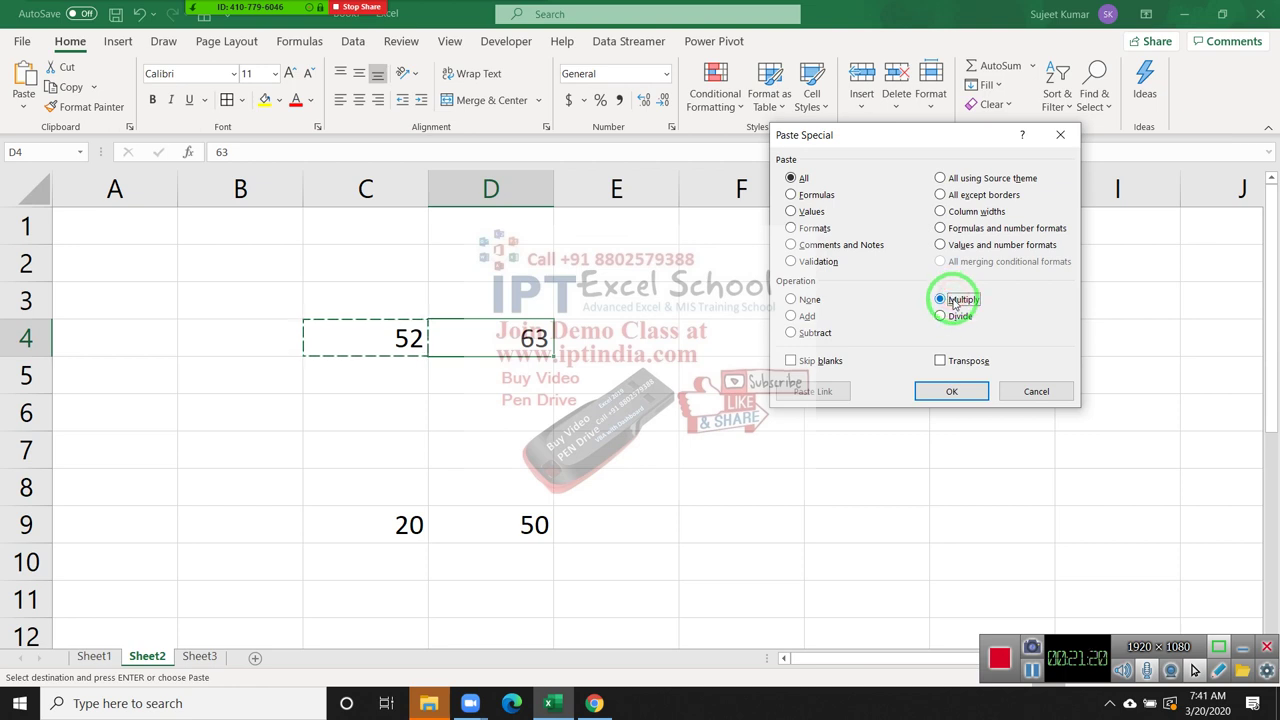
{"action": "left_click", "coordinate": [957, 317]}
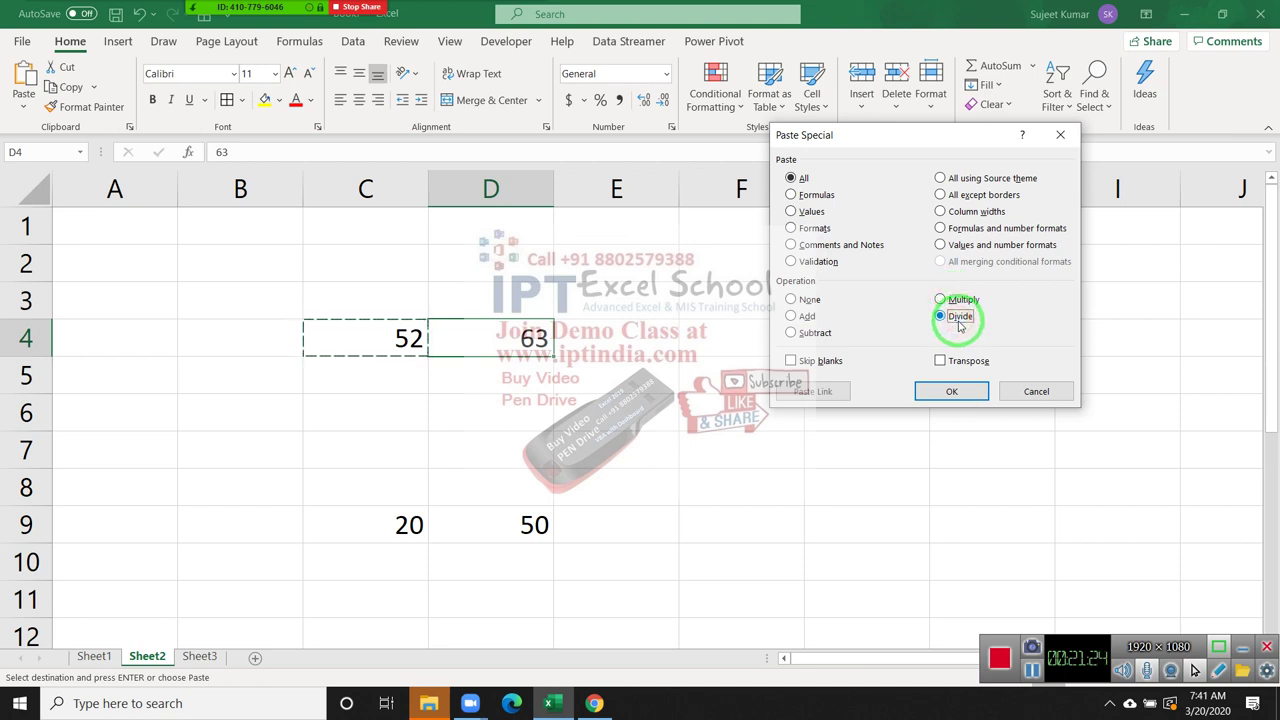
{"action": "left_click", "coordinate": [812, 301]}
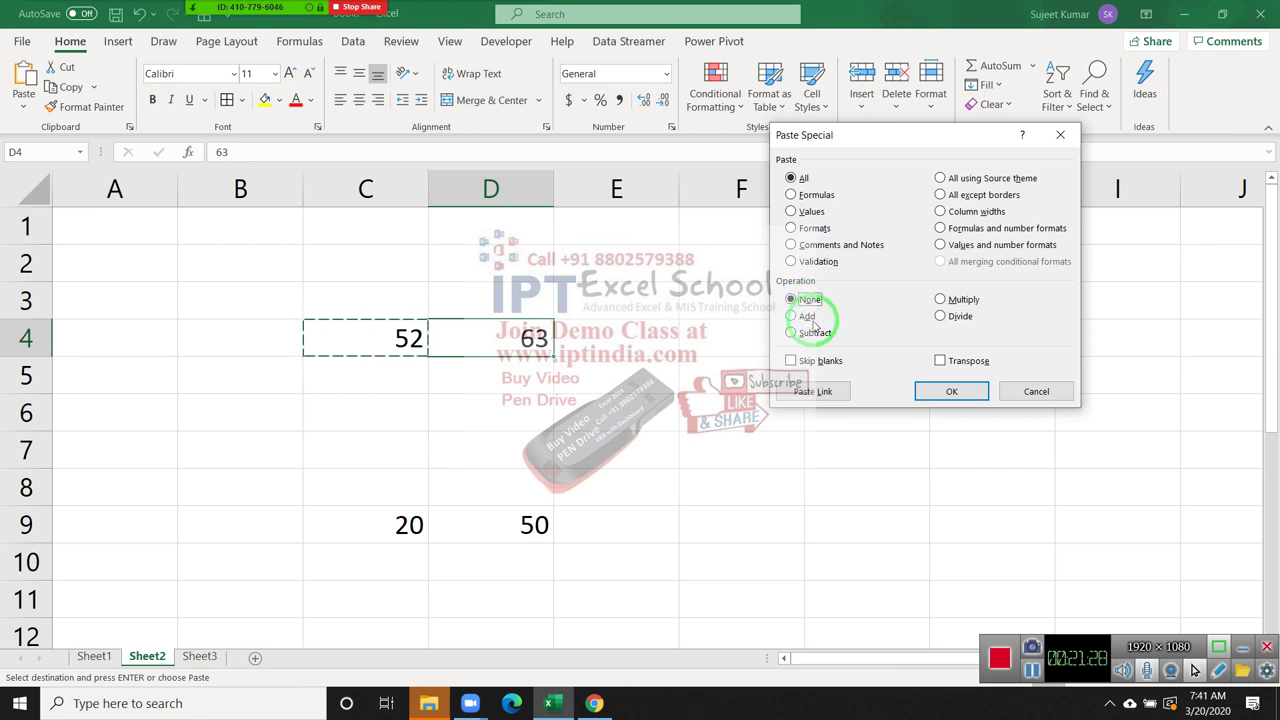
{"action": "left_click", "coordinate": [807, 316]}
{"action": "left_click", "coordinate": [946, 391]}
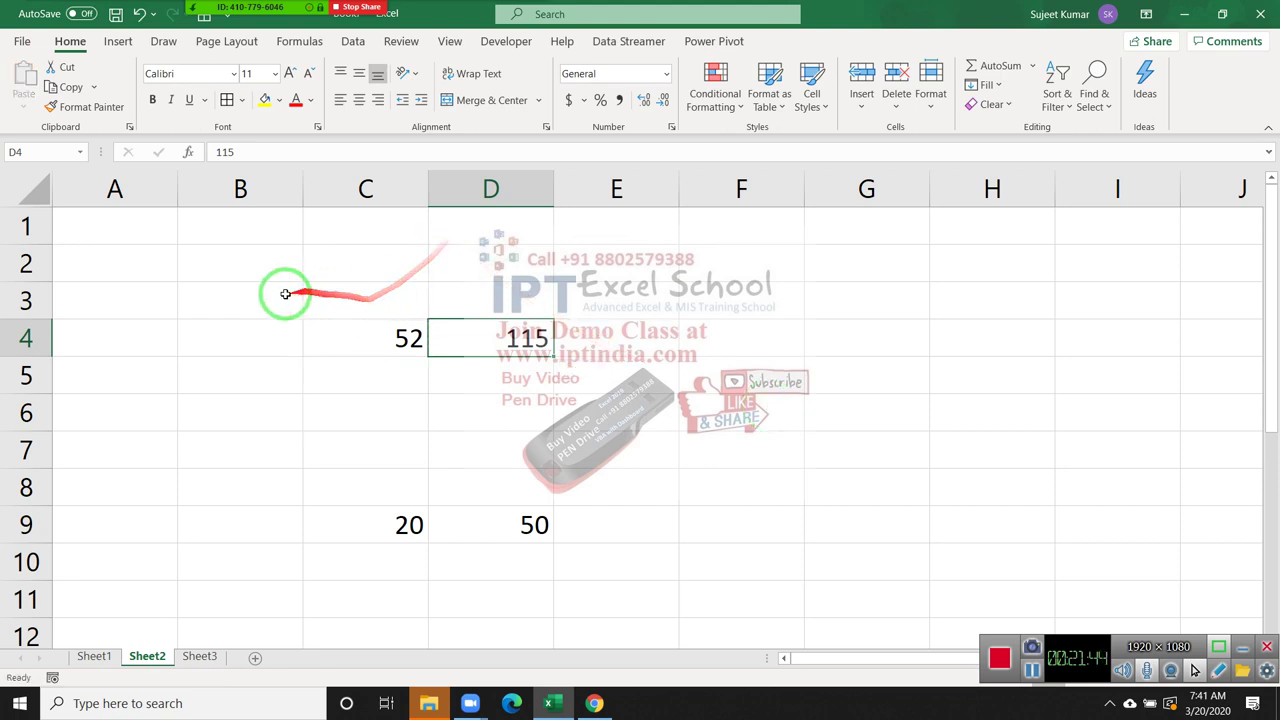
{"action": "left_click_drag", "start_coordinate": [280, 295], "coordinate": [577, 518]}
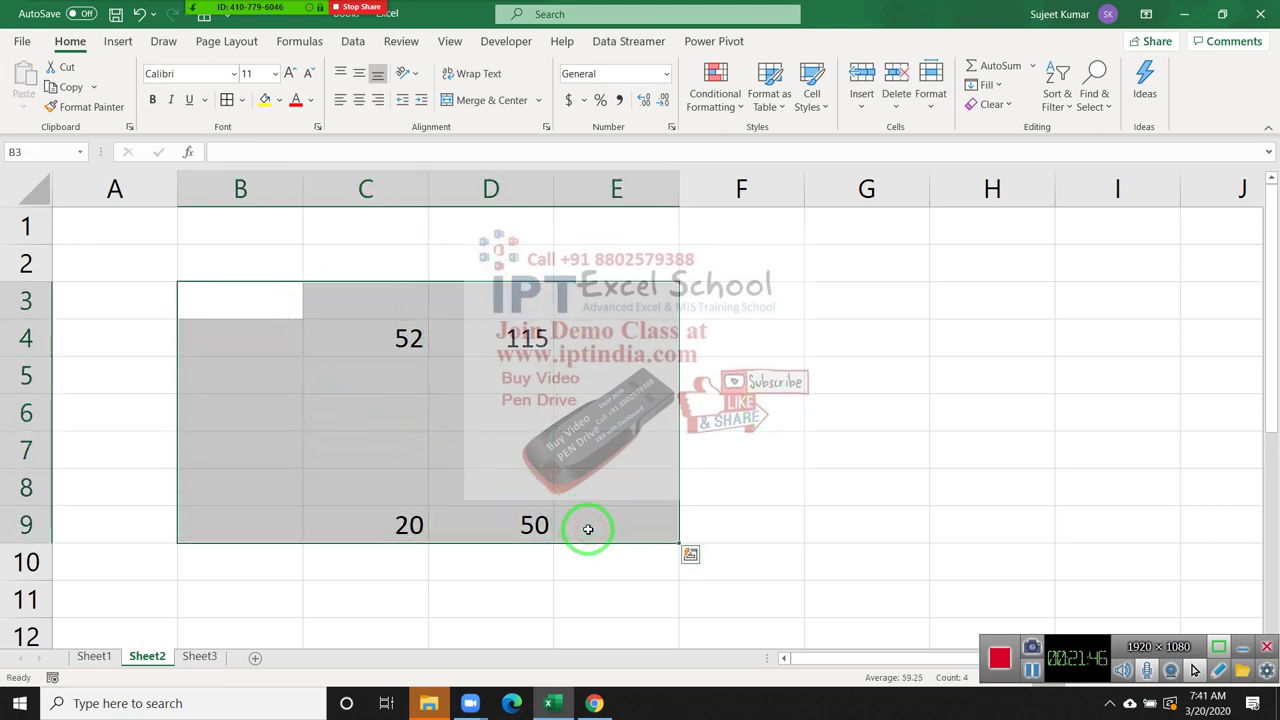
{"action": "key", "text": "Delete"}
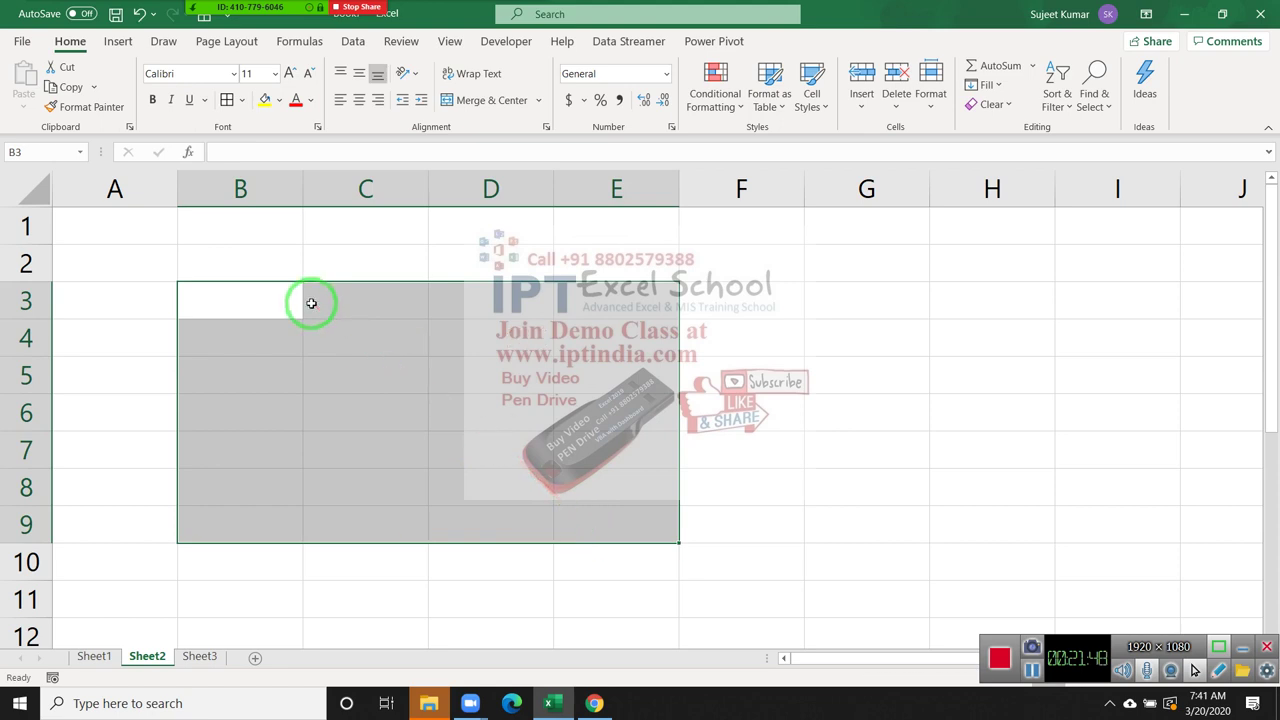
{"action": "left_click", "coordinate": [147, 248]}
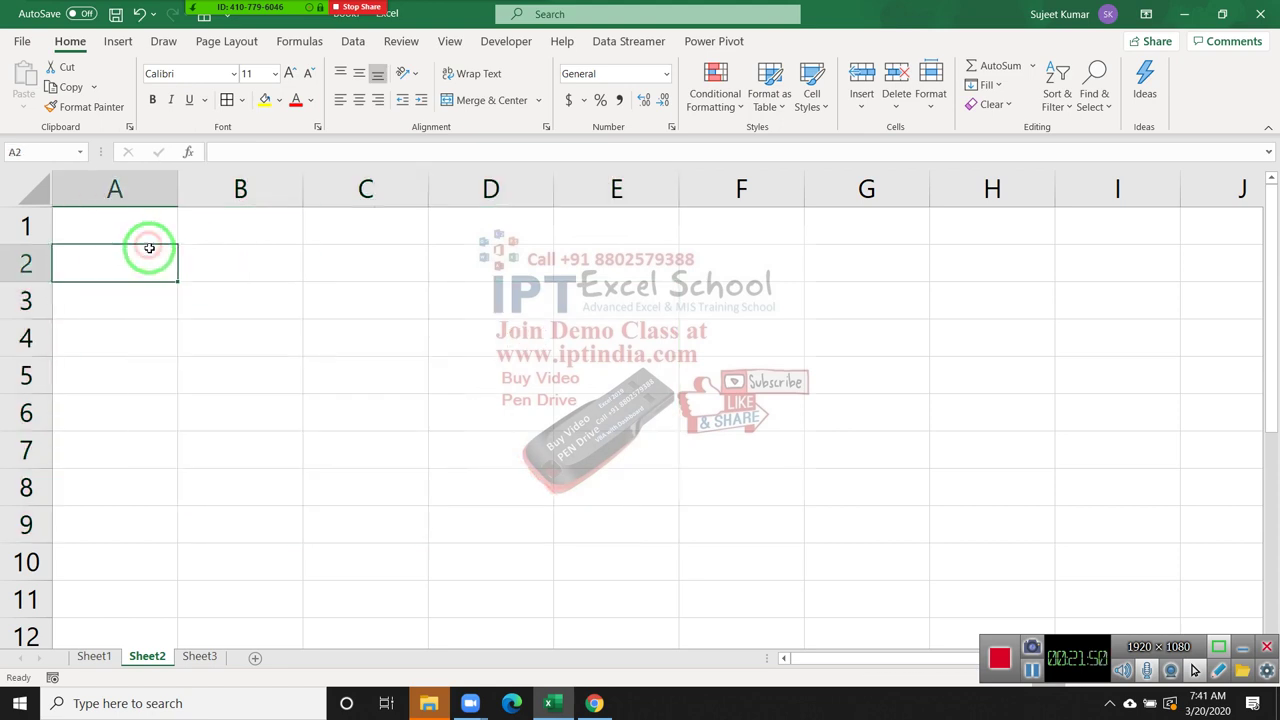
{"action": "left_click", "coordinate": [157, 230]}
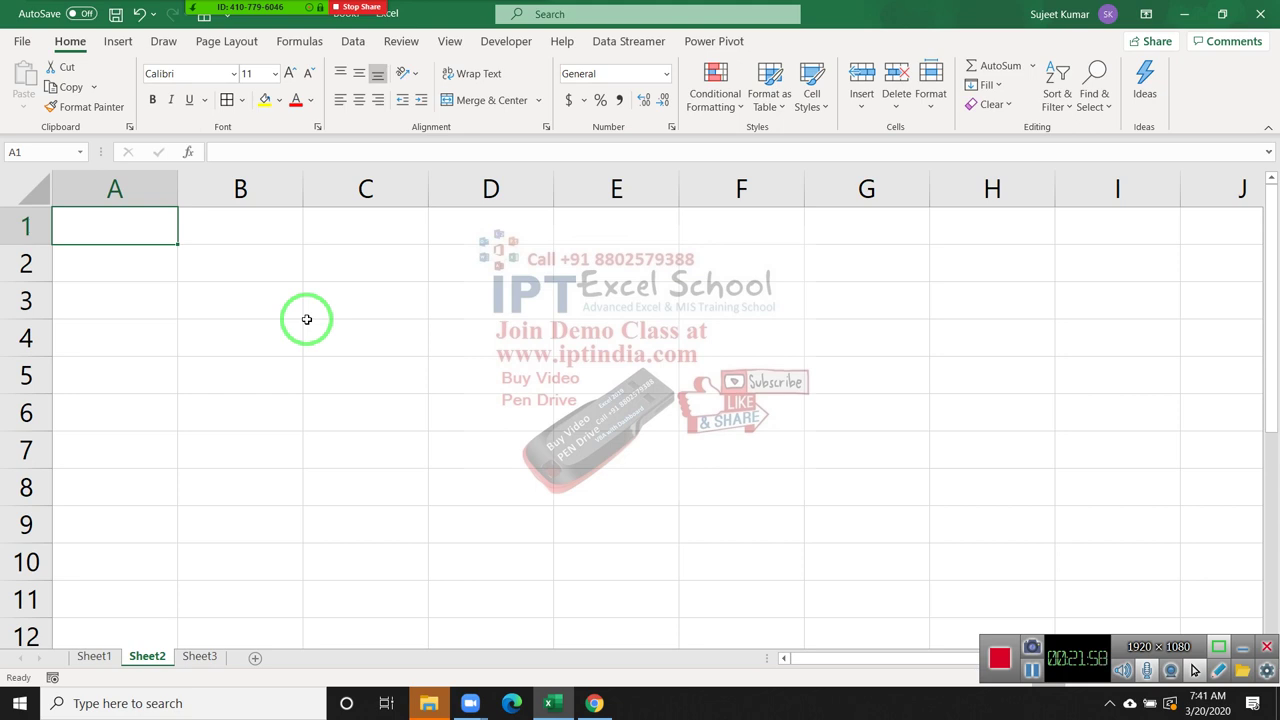
Enter 20% in A2, and enter 20 in B2 with Percent Style so it shows 2000%
{"action": "key", "text": "Down"}
{"action": "type", "text": "20"}
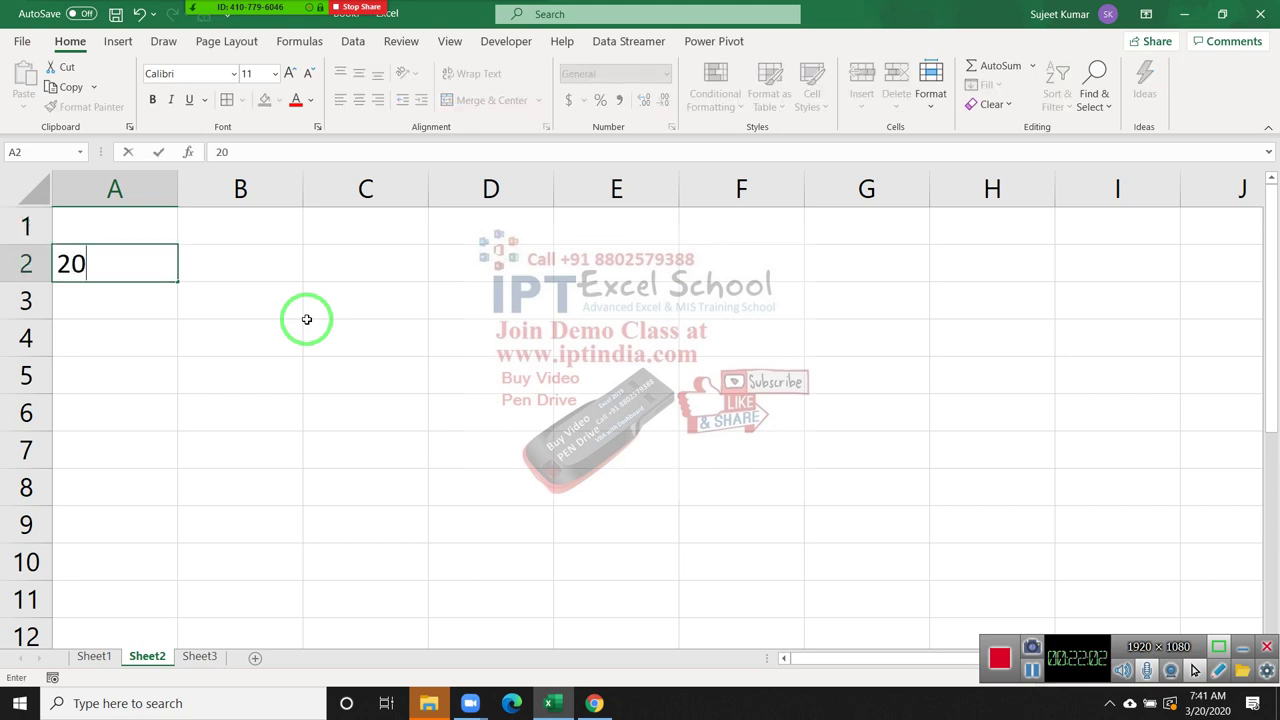
{"action": "type", "text": "%"}
{"action": "key", "text": "Return"}
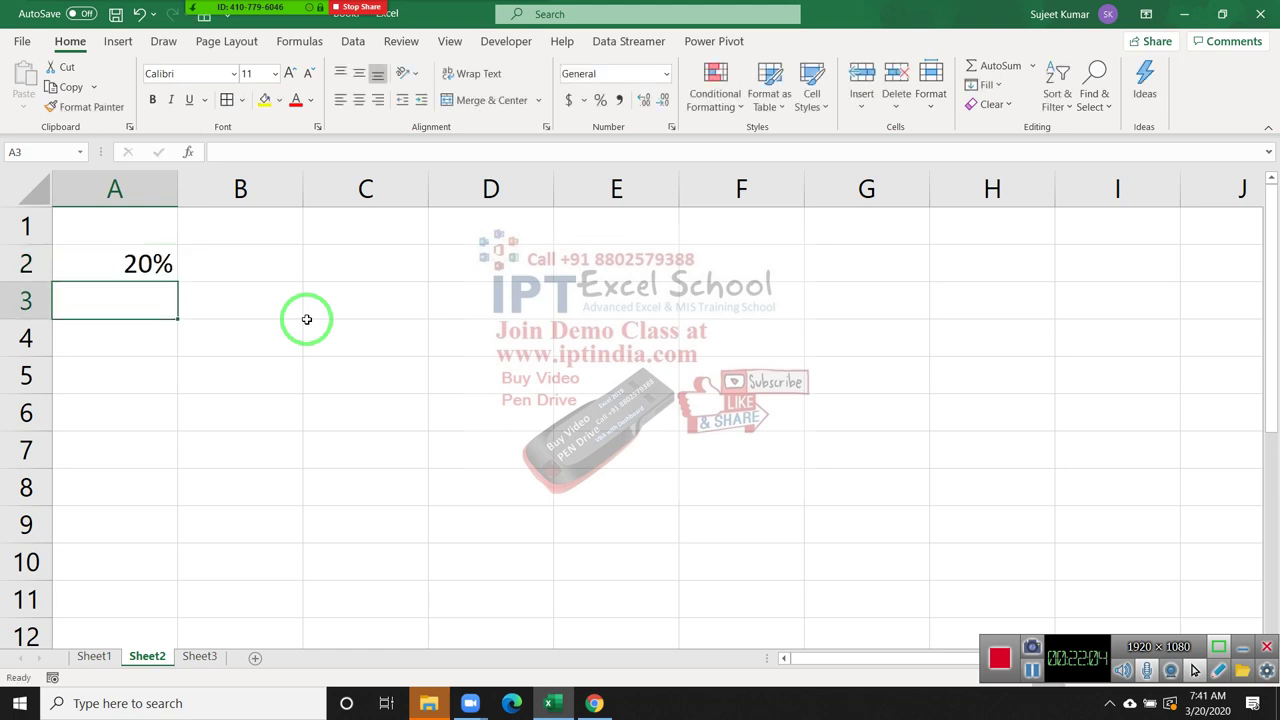
{"action": "key", "text": "Up"}
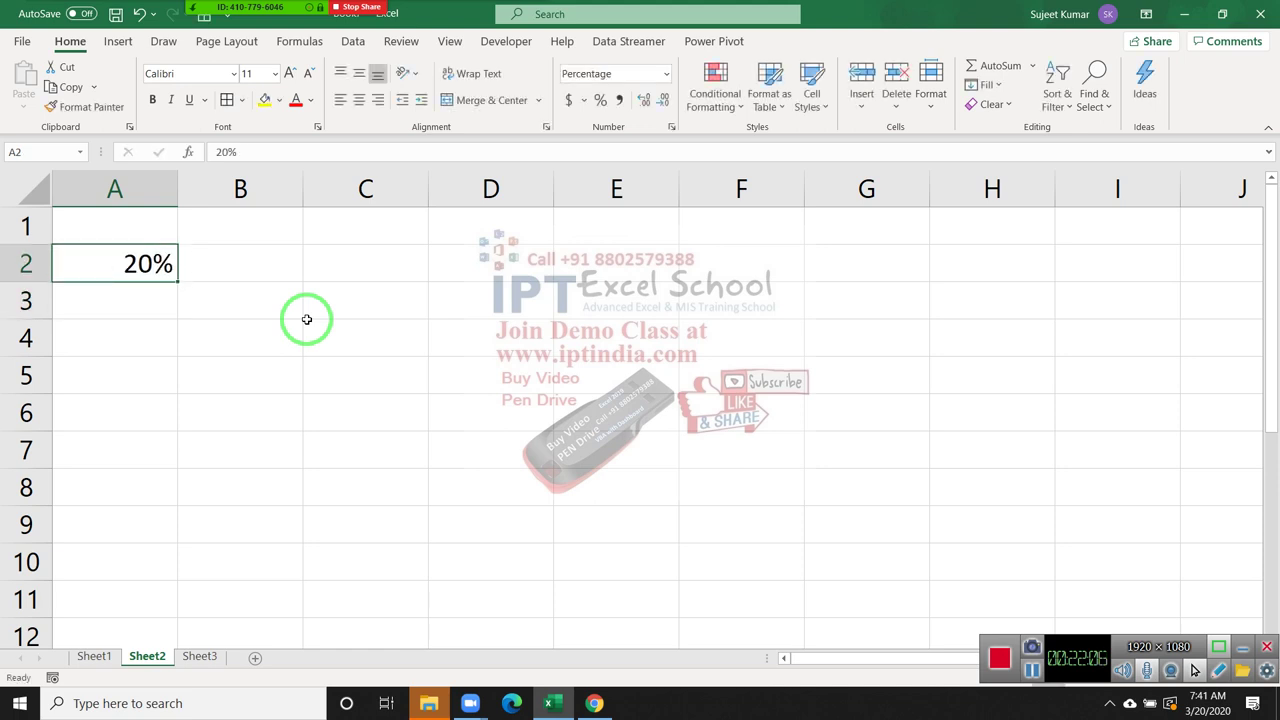
{"action": "key", "text": "Right"}
{"action": "type", "text": "20"}
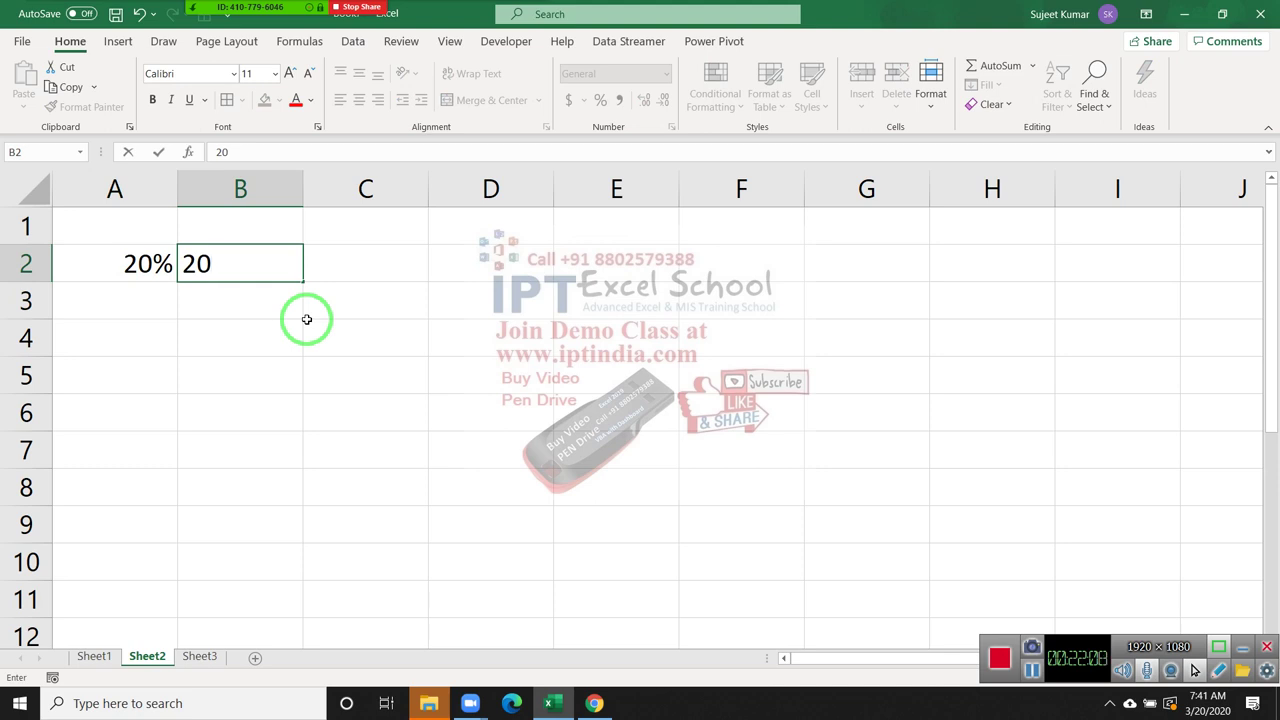
{"action": "key", "text": "Return"}
{"action": "key", "text": "Up"}
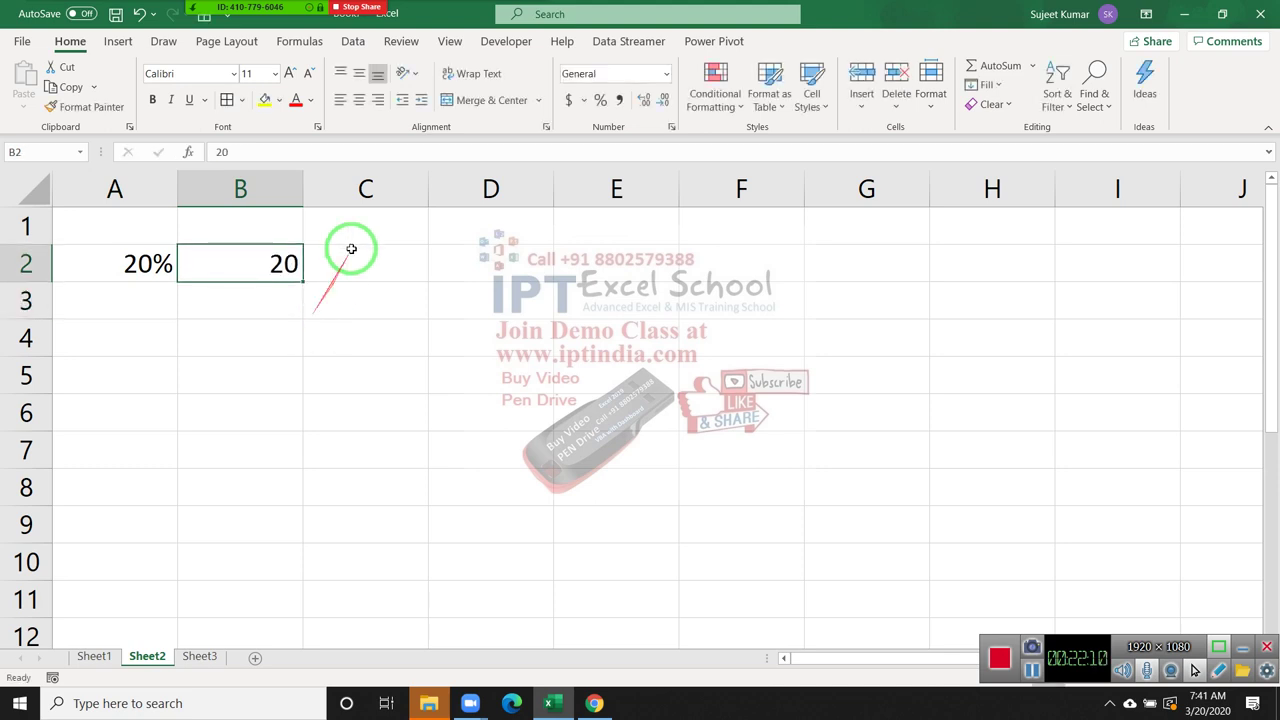
{"action": "left_click", "coordinate": [600, 100]}
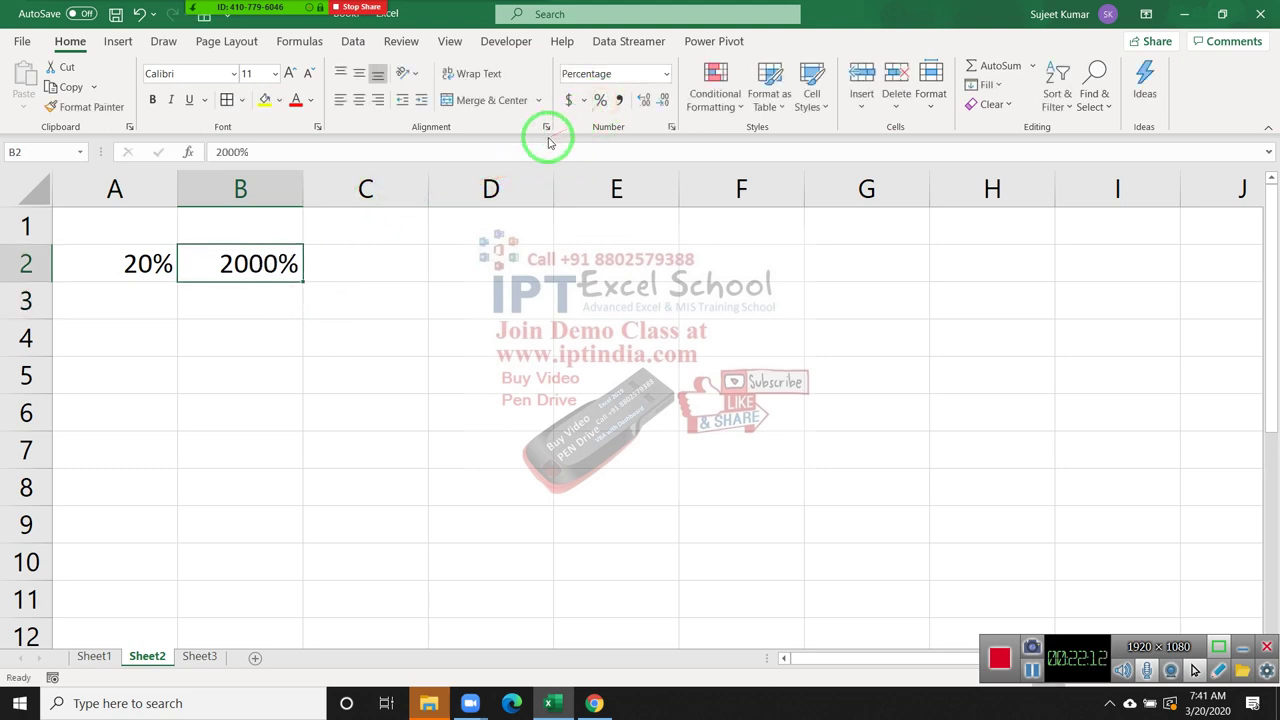
Type the note 1=100% in B3, dismissing the meeting notice partway
{"action": "left_click", "coordinate": [251, 311]}
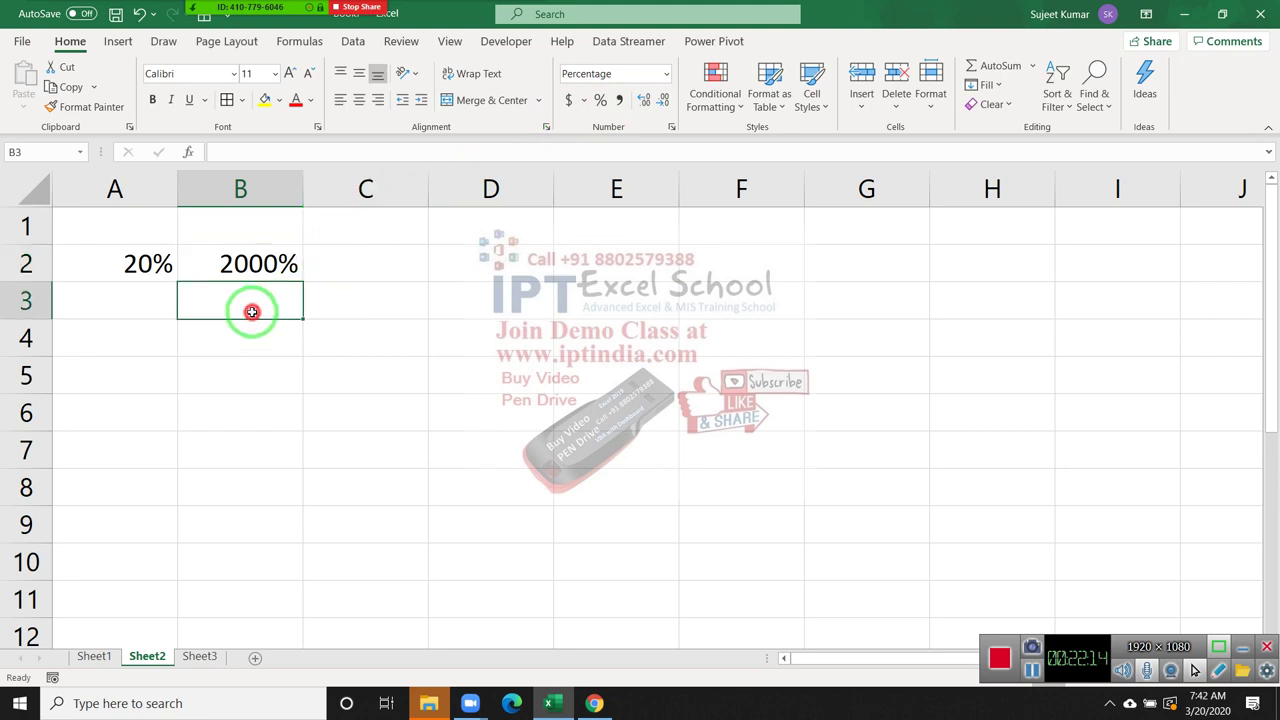
{"action": "type", "text": "1"}
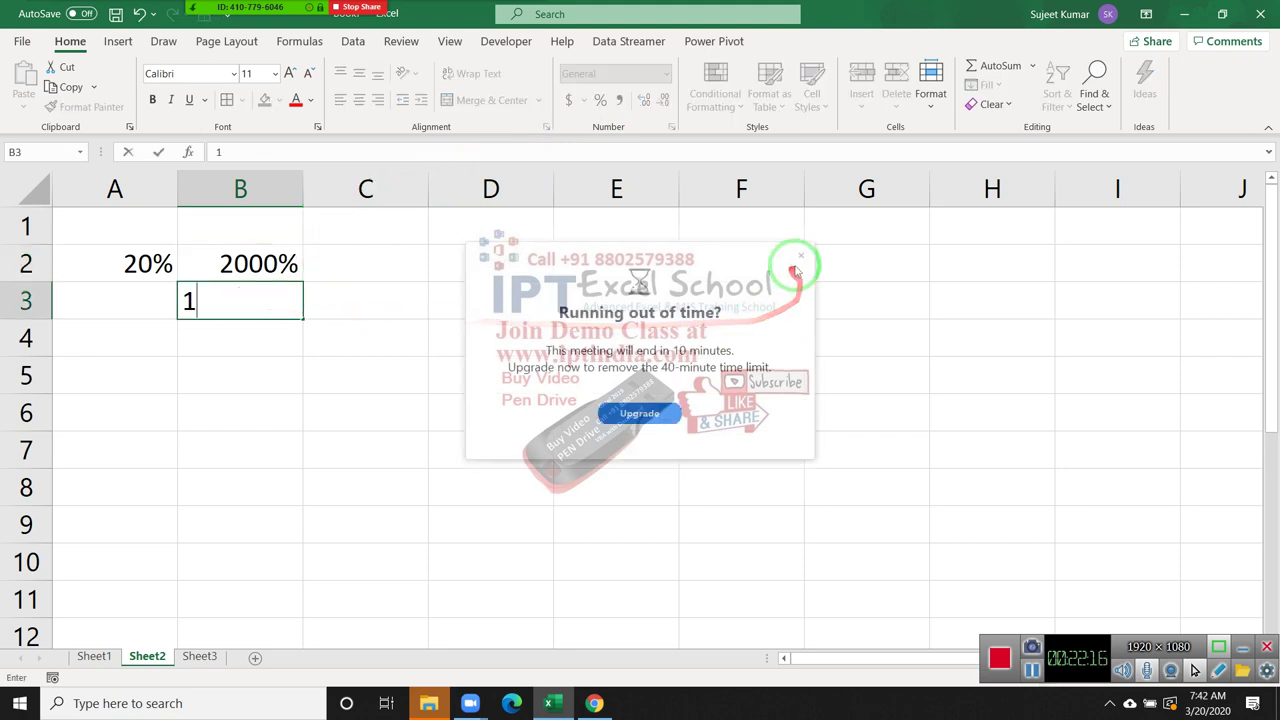
{"action": "left_click", "coordinate": [800, 255]}
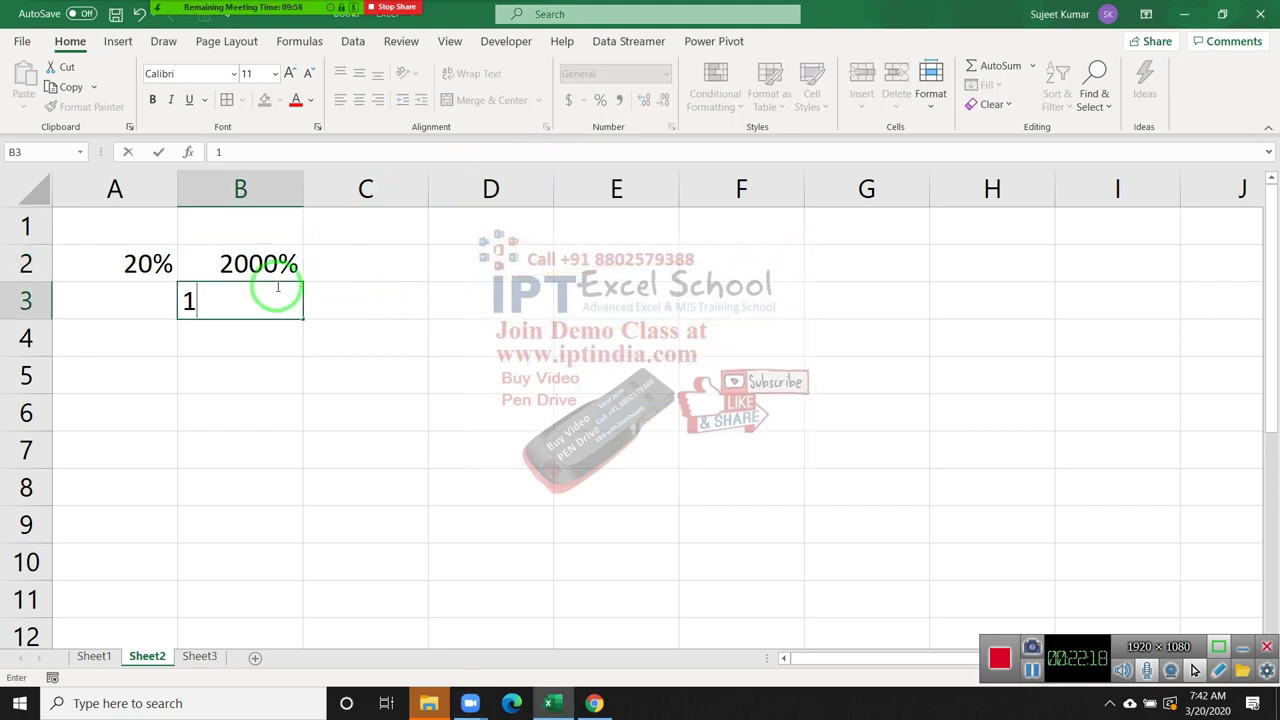
{"action": "type", "text": "=100"}
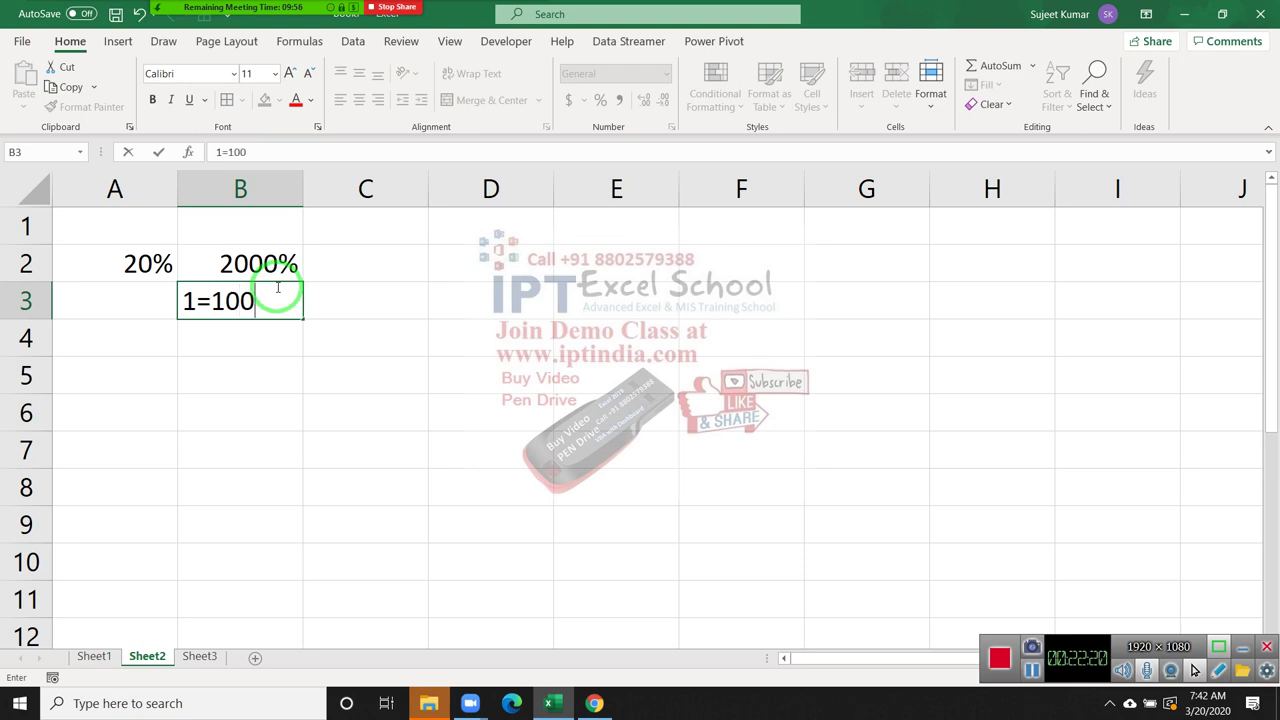
{"action": "type", "text": "%"}
{"action": "key", "text": "ctrl+Return"}
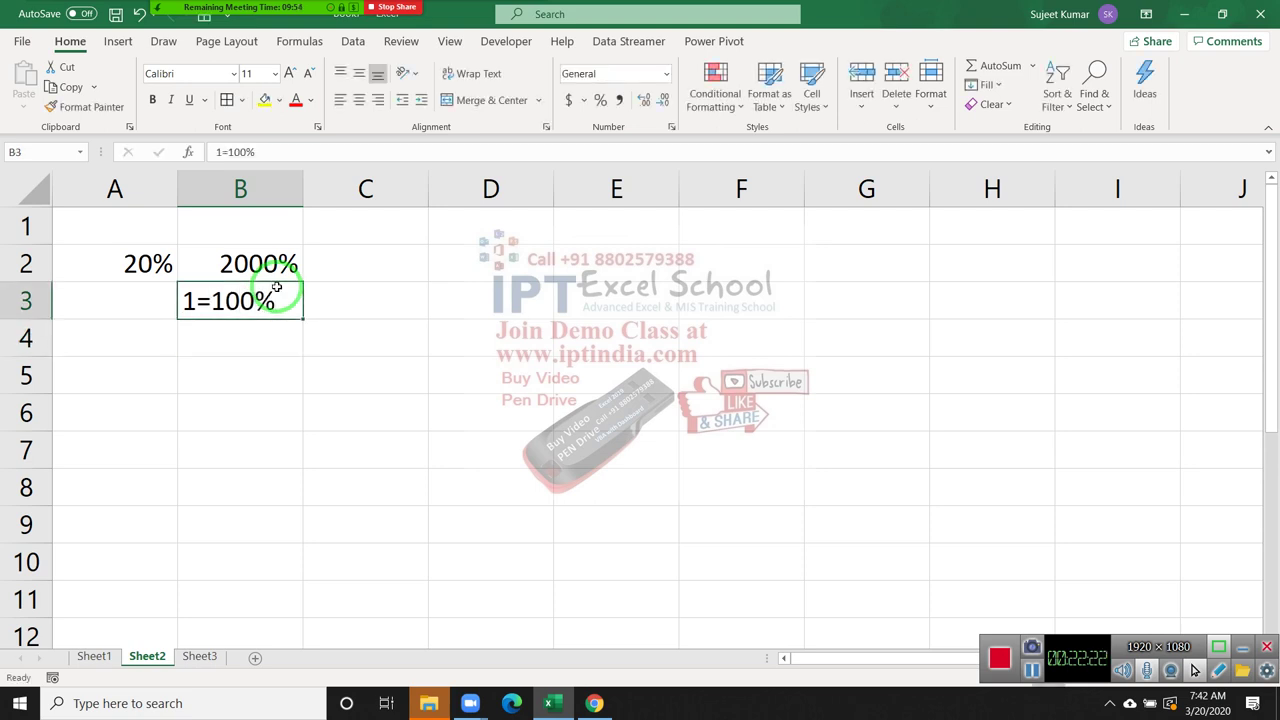
Enter 0.20 in C2 and apply Percent Style so it shows 20%
{"action": "key", "text": "Up"}
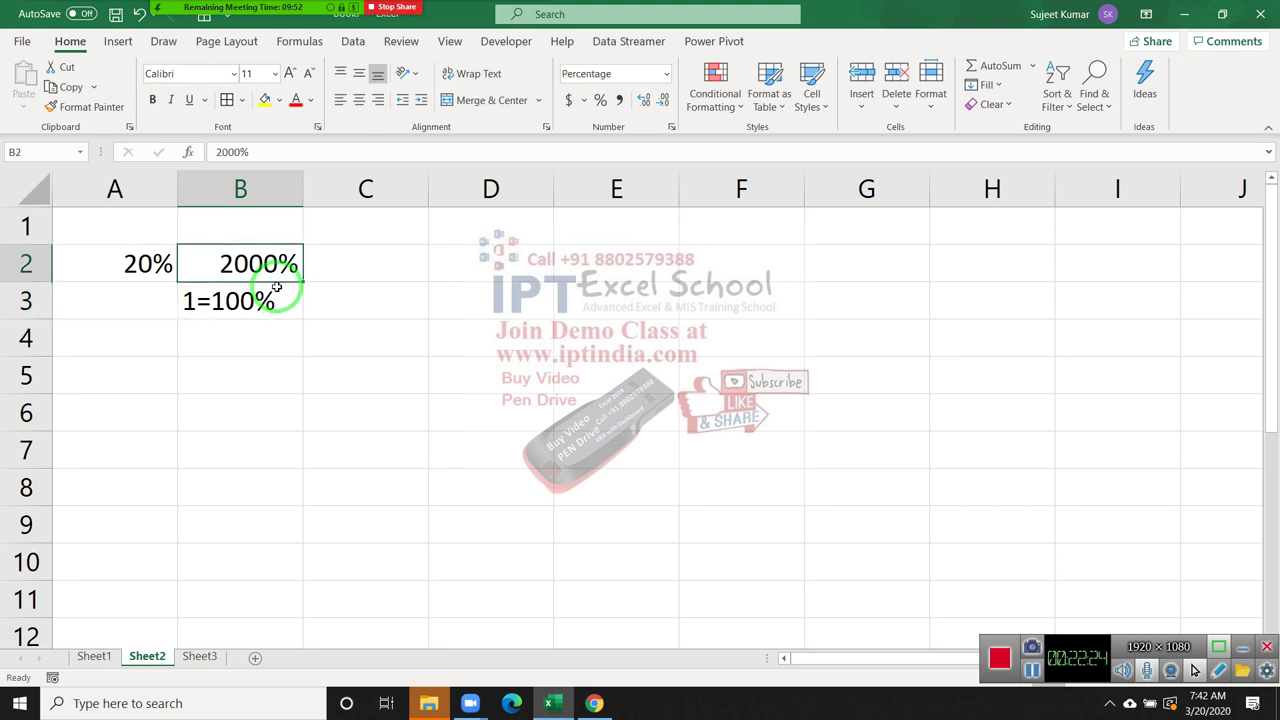
{"action": "key", "text": "Right"}
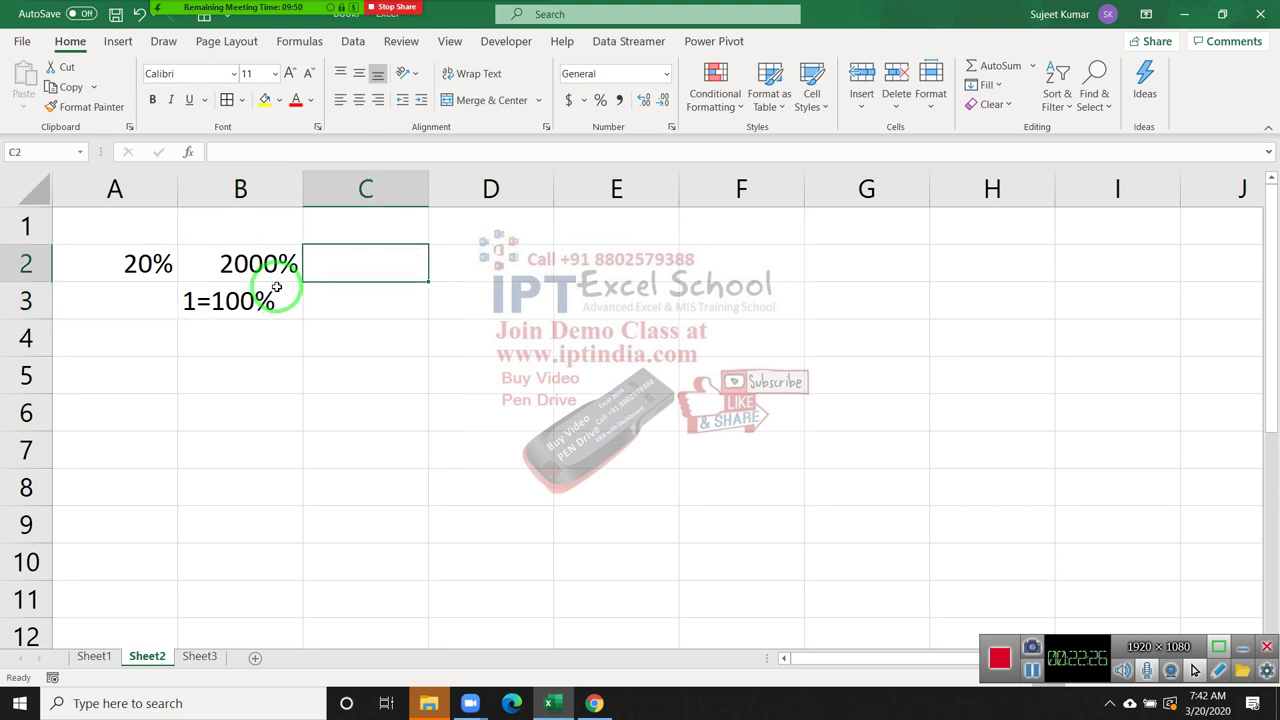
{"action": "type", "text": "0."}
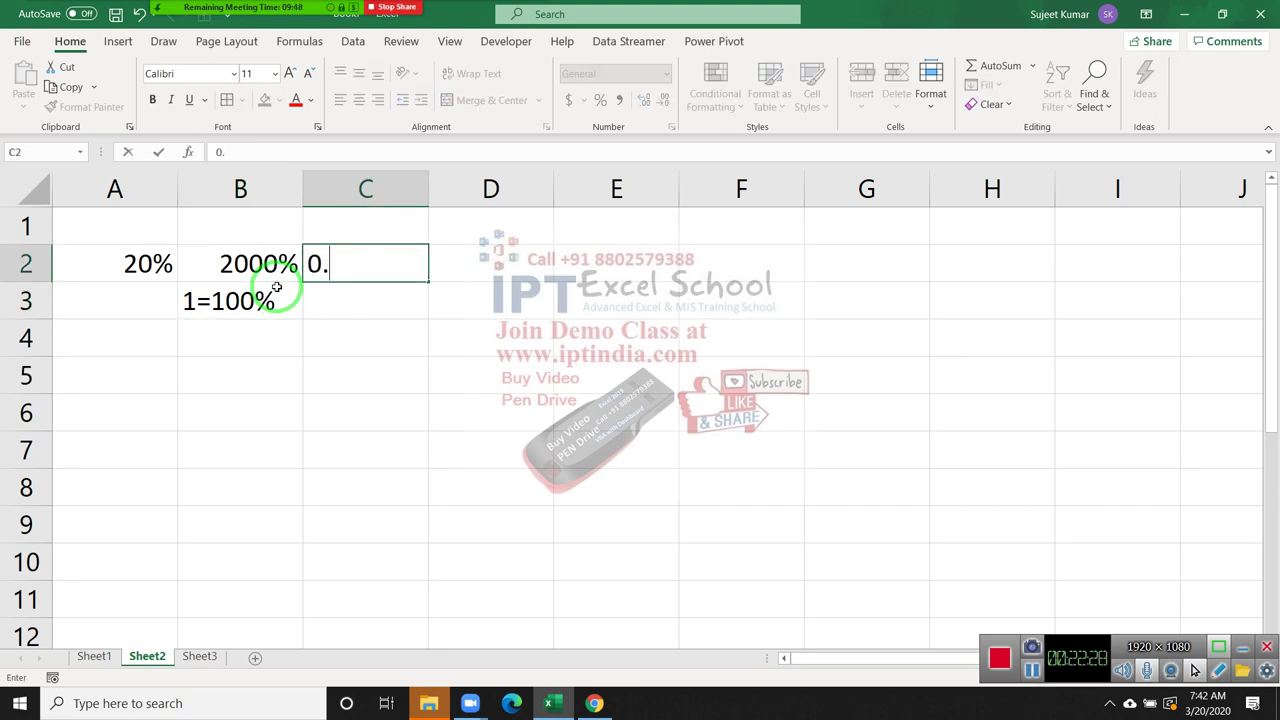
{"action": "type", "text": "20"}
{"action": "key", "text": "Return"}
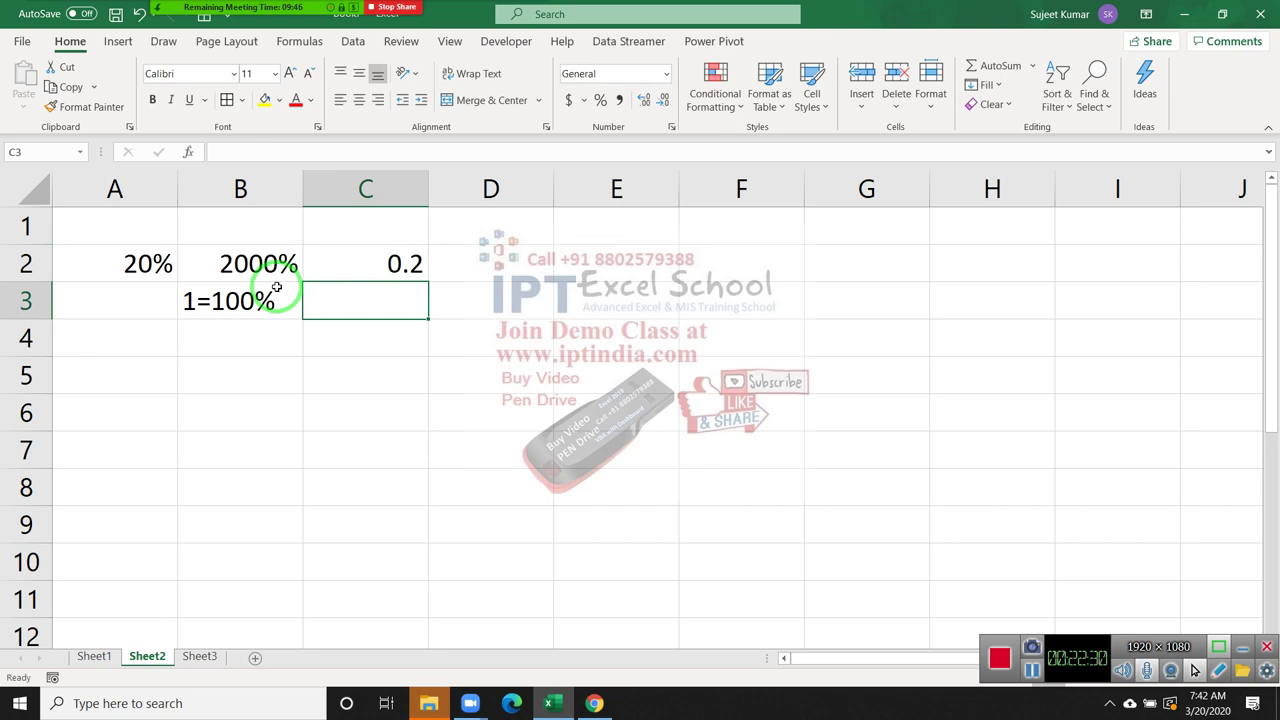
{"action": "key", "text": "Up"}
{"action": "left_click_drag", "start_coordinate": [282, 300], "coordinate": [603, 100]}
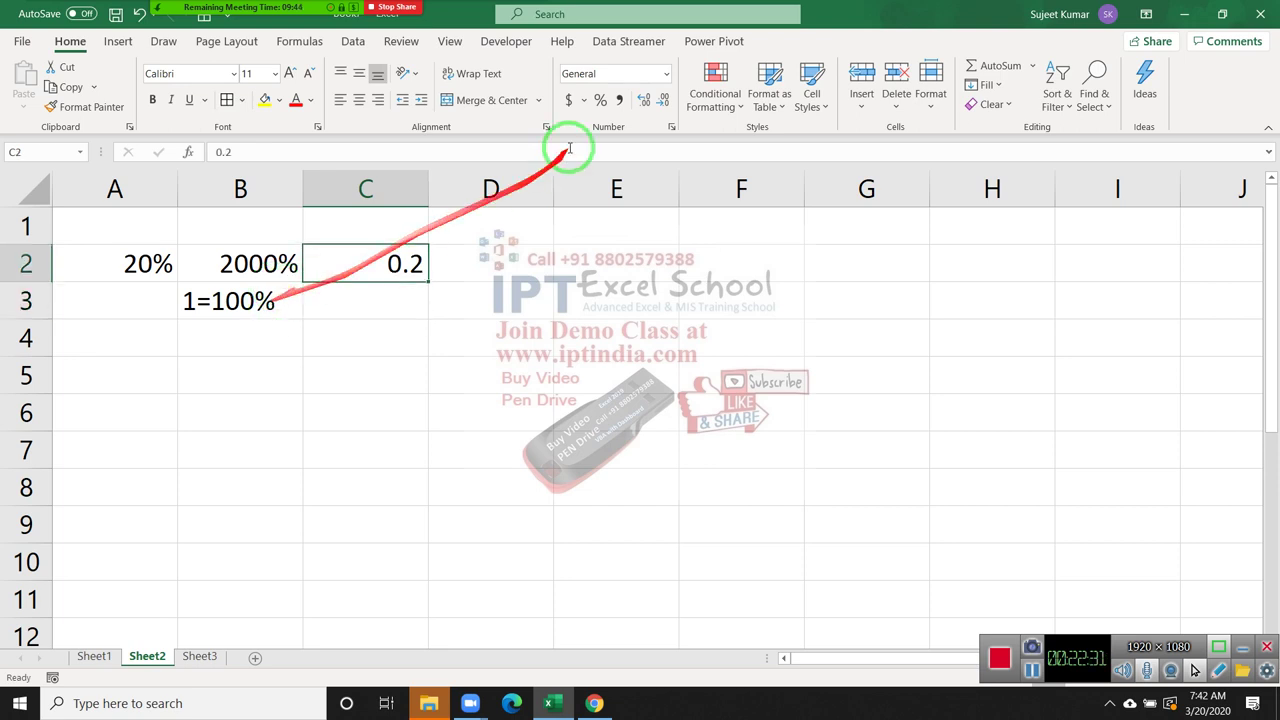
{"action": "left_click", "coordinate": [601, 100]}
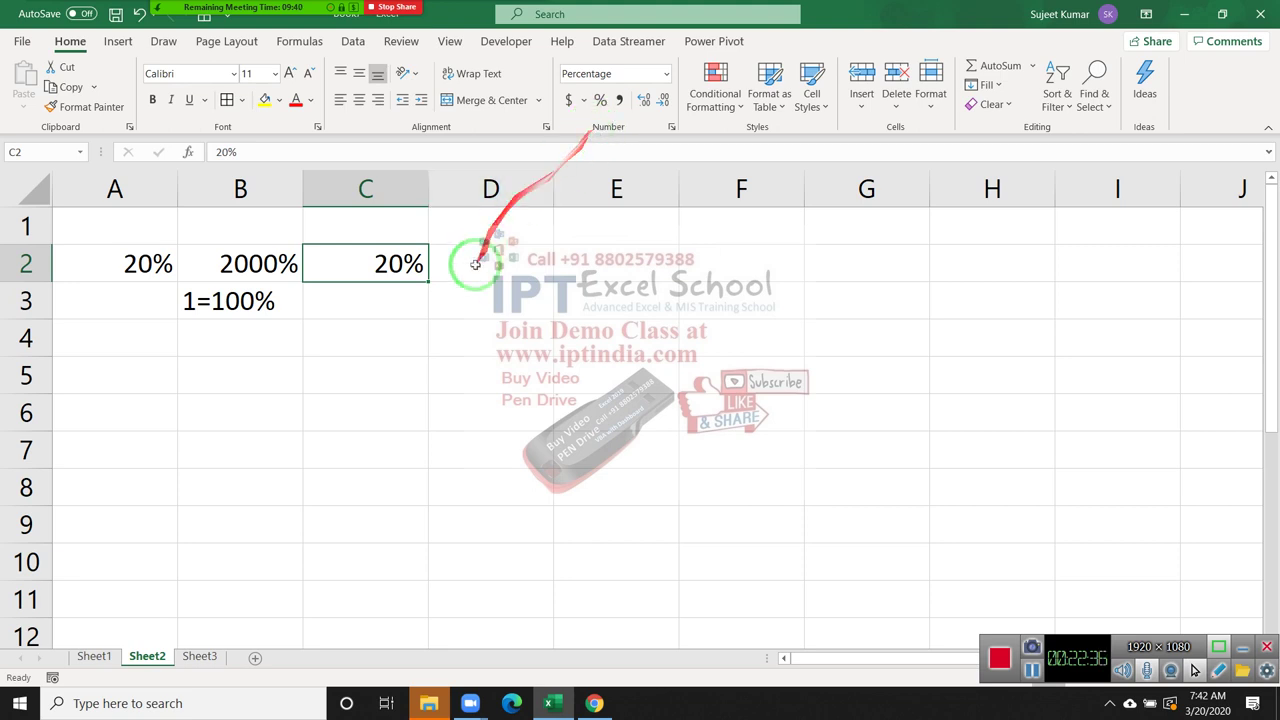
{"action": "left_click_drag", "start_coordinate": [396, 331], "coordinate": [396, 354]}
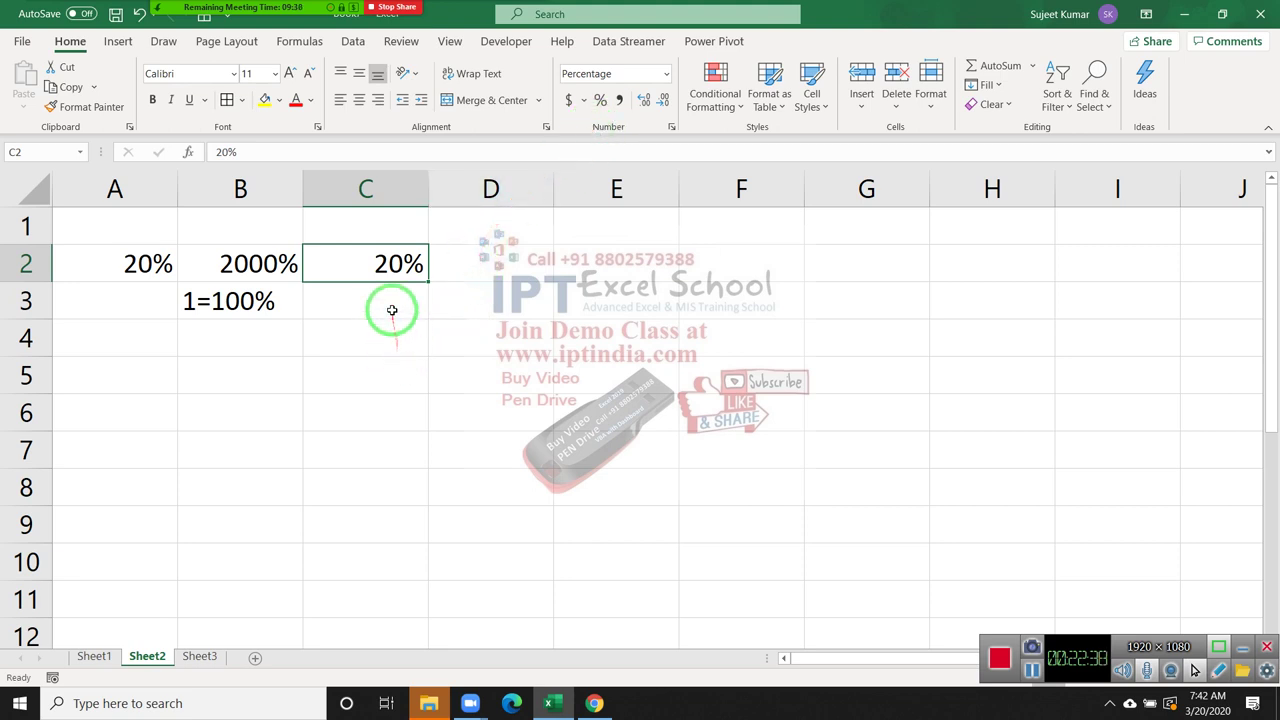
{"action": "left_click", "coordinate": [390, 338]}
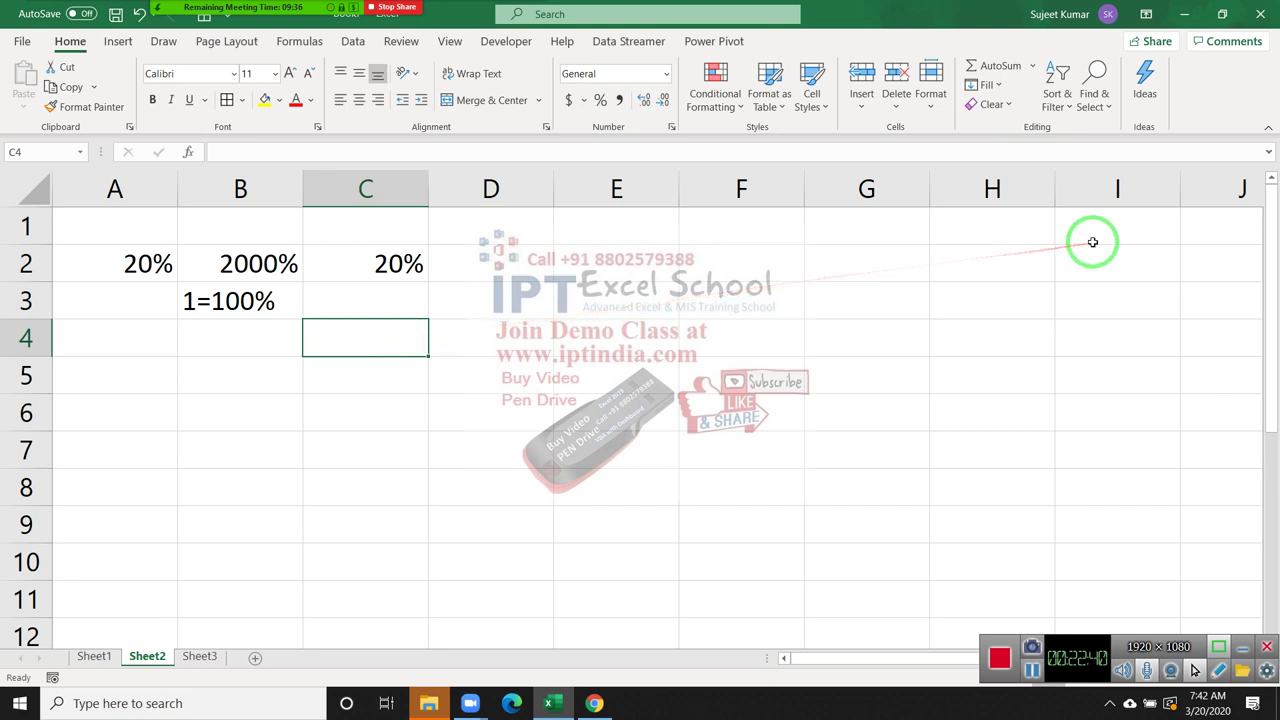
Build a 500 × 30% example in C4:E4 with the formula =C4*D4
{"action": "type", "text": "500"}
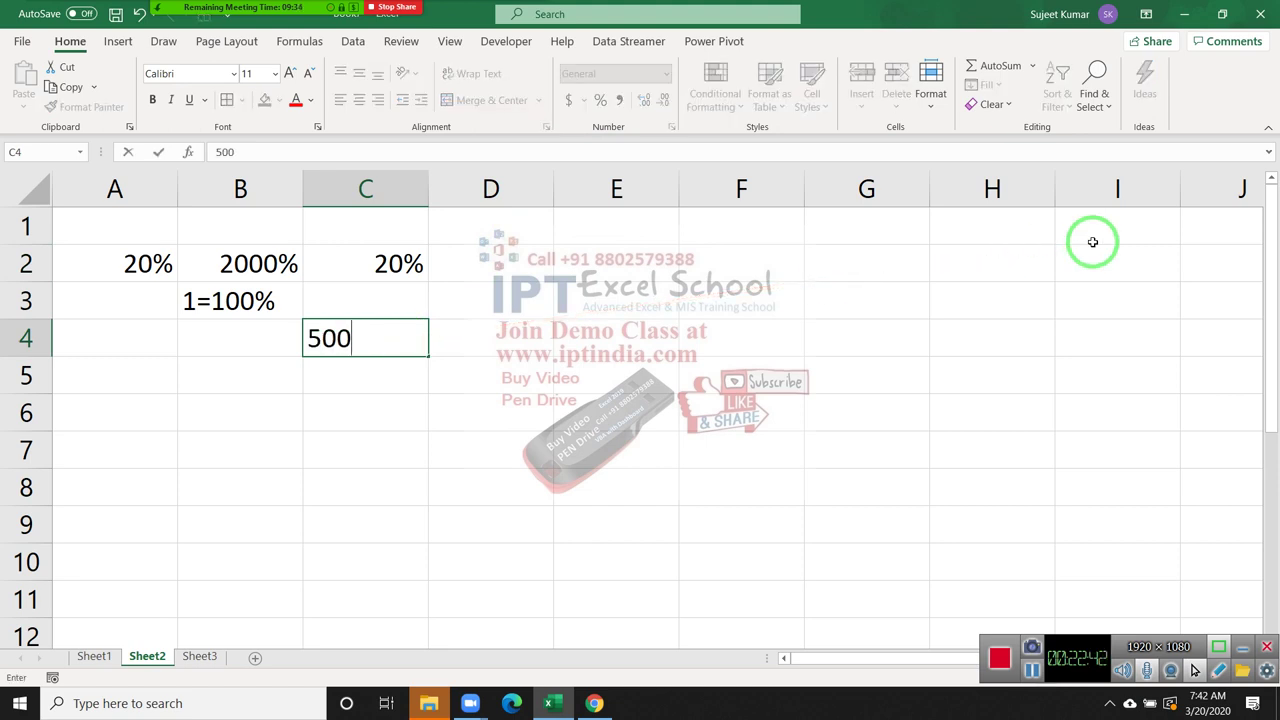
{"action": "key", "text": "Tab"}
{"action": "type", "text": "30"}
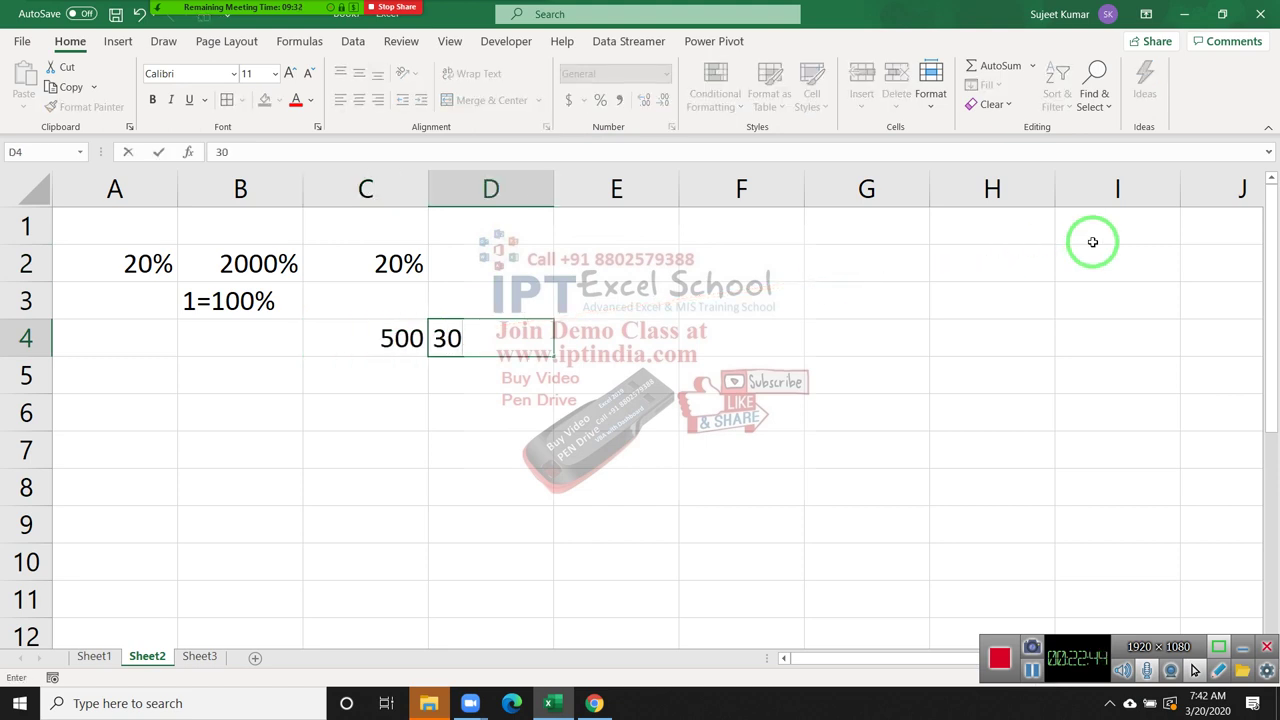
{"action": "type", "text": "%"}
{"action": "key", "text": "Return"}
{"action": "key", "text": "Up"}
{"action": "key", "text": "Right"}
{"action": "type", "text": "="}
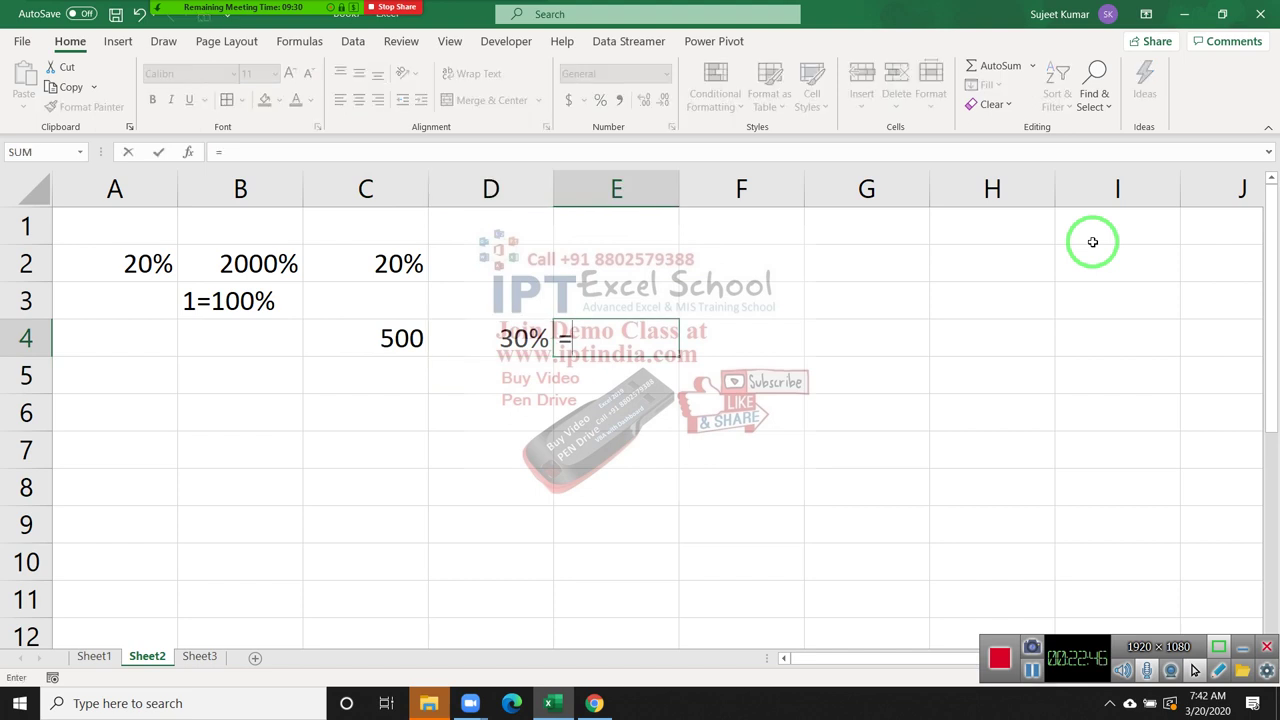
{"action": "key", "text": "Left"}
{"action": "key", "text": "Left"}
{"action": "type", "text": "*"}
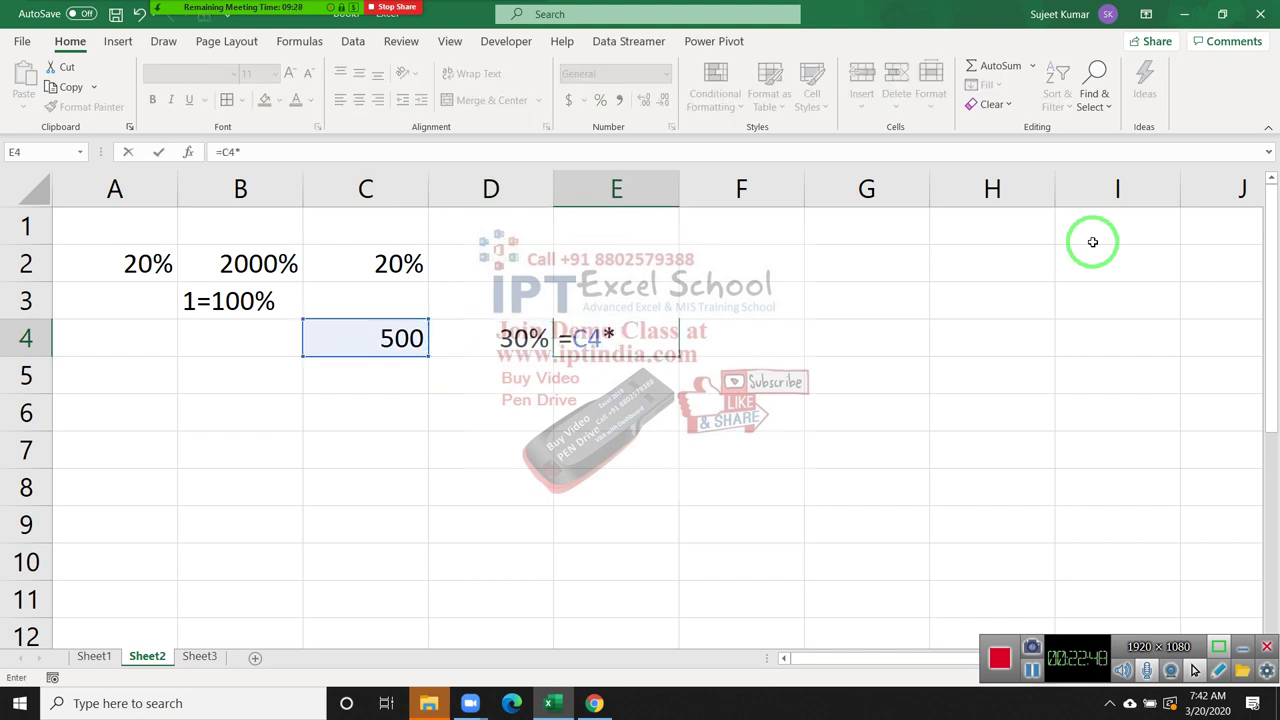
{"action": "key", "text": "Left"}
{"action": "key", "text": "Return"}
{"action": "key", "text": "Up"}
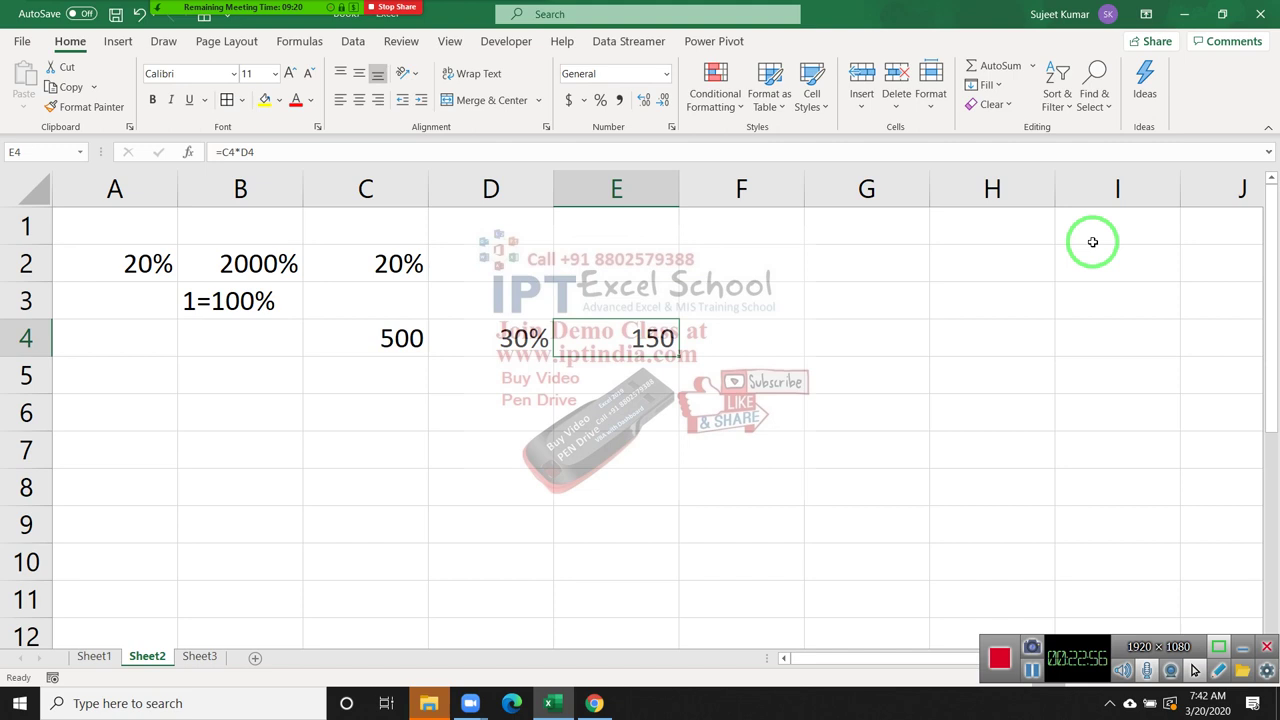
Clear the 500, 30% and 150 example from C4:E4
{"action": "key", "text": "Left"}
{"action": "key", "text": "Left"}
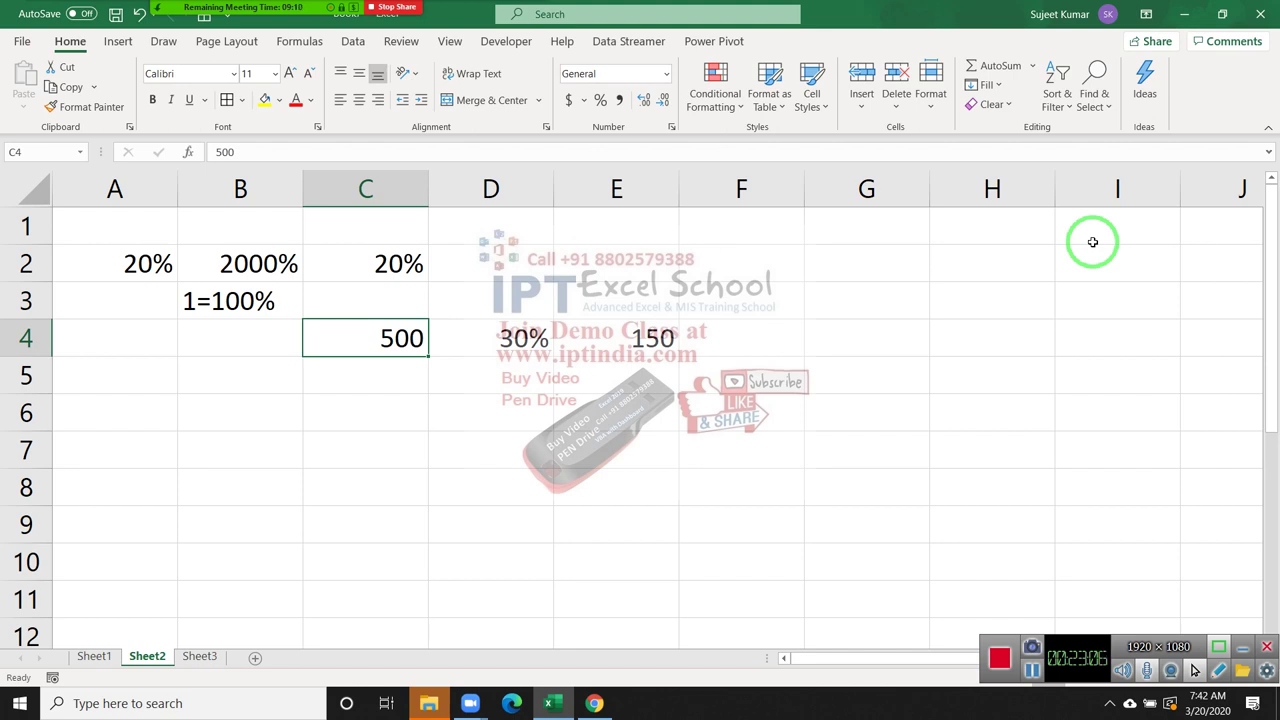
{"action": "key", "text": "shift+Right"}
{"action": "key", "text": "shift+Right"}
{"action": "key", "text": "shift+Right"}
{"action": "key", "text": "shift+Left"}
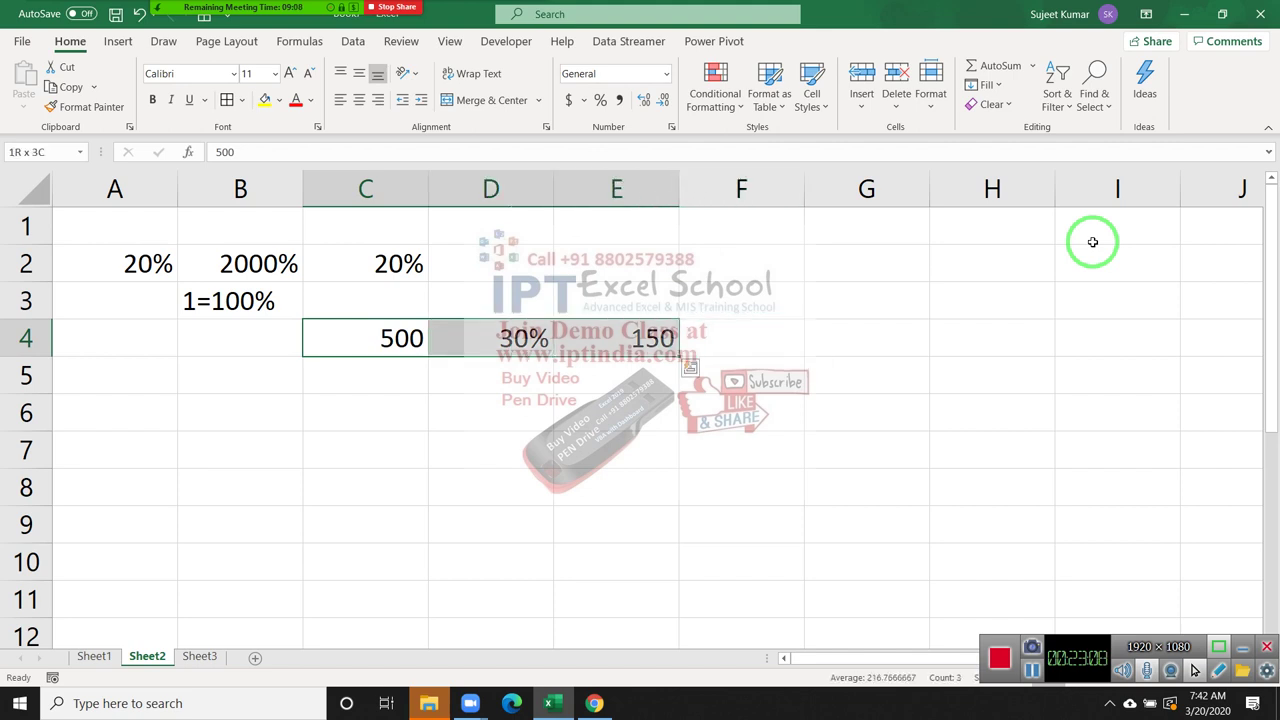
{"action": "key", "text": "Delete"}
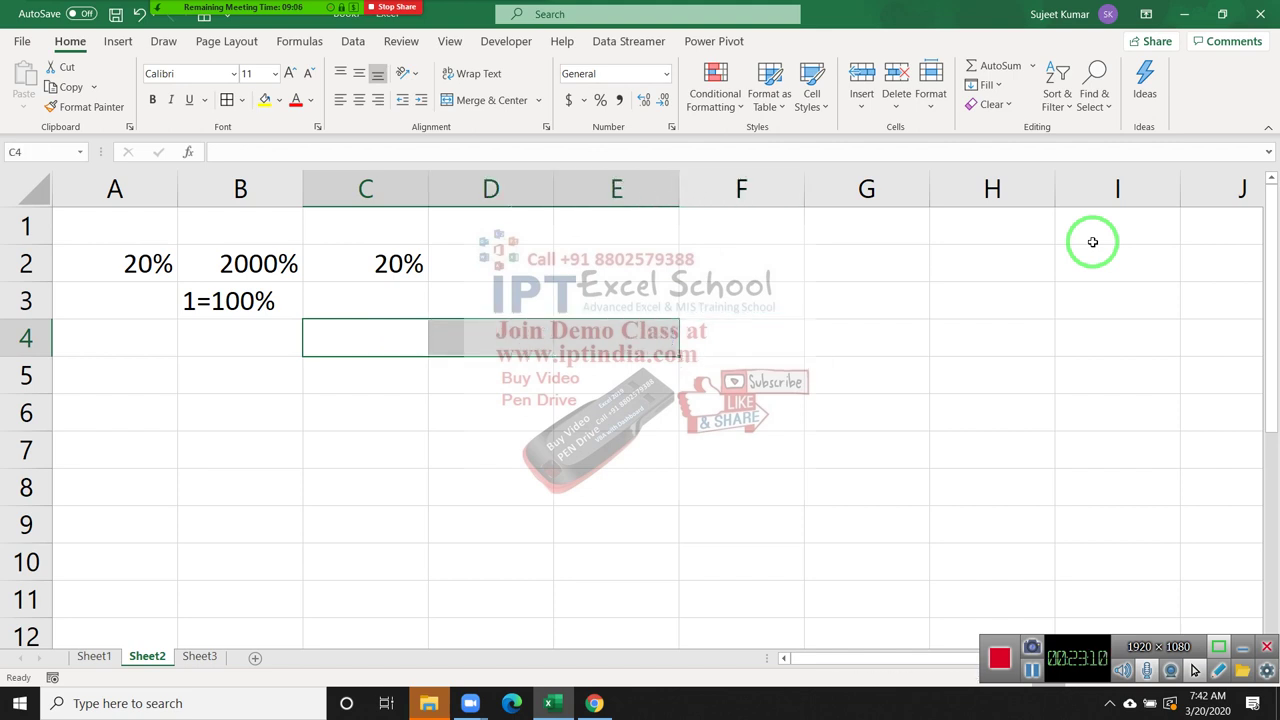
Review the 1=100% note in B3, then clear rows 1–4 of the sheet
{"action": "key", "text": "Up"}
{"action": "key", "text": "Left"}
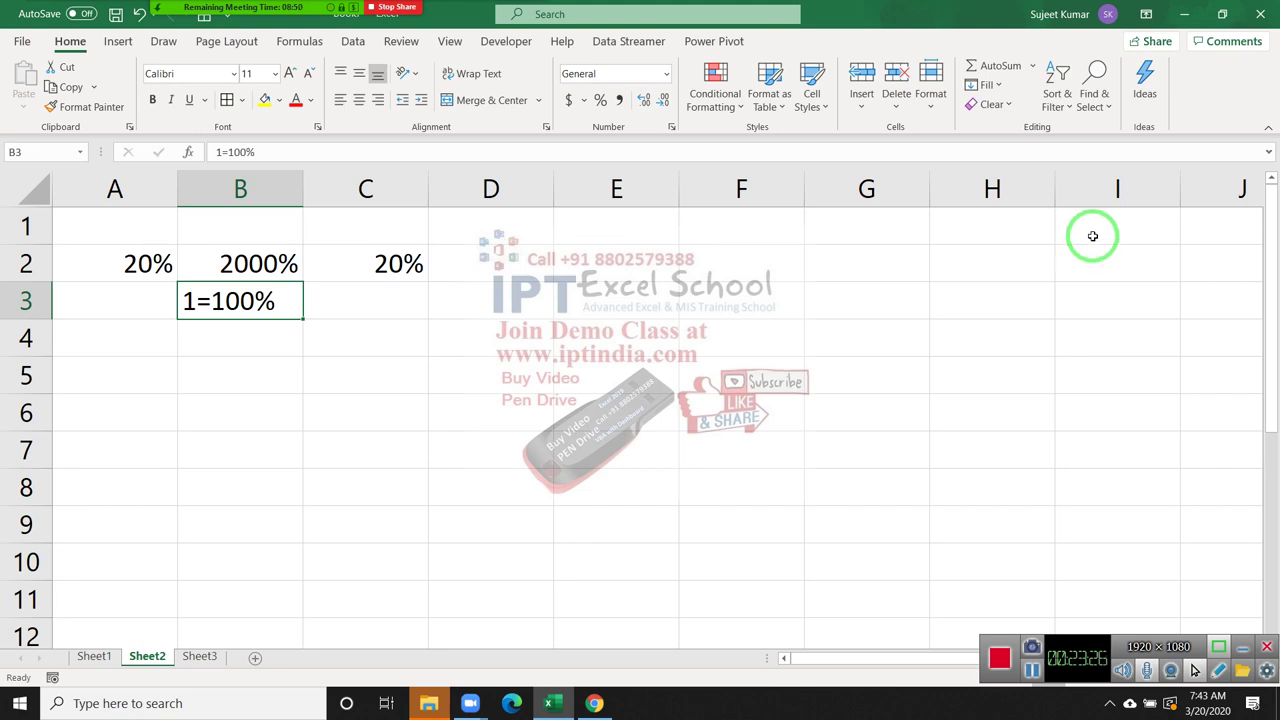
{"action": "key", "text": "Right"}
{"action": "key", "text": "Left"}
{"action": "key", "text": "Right"}
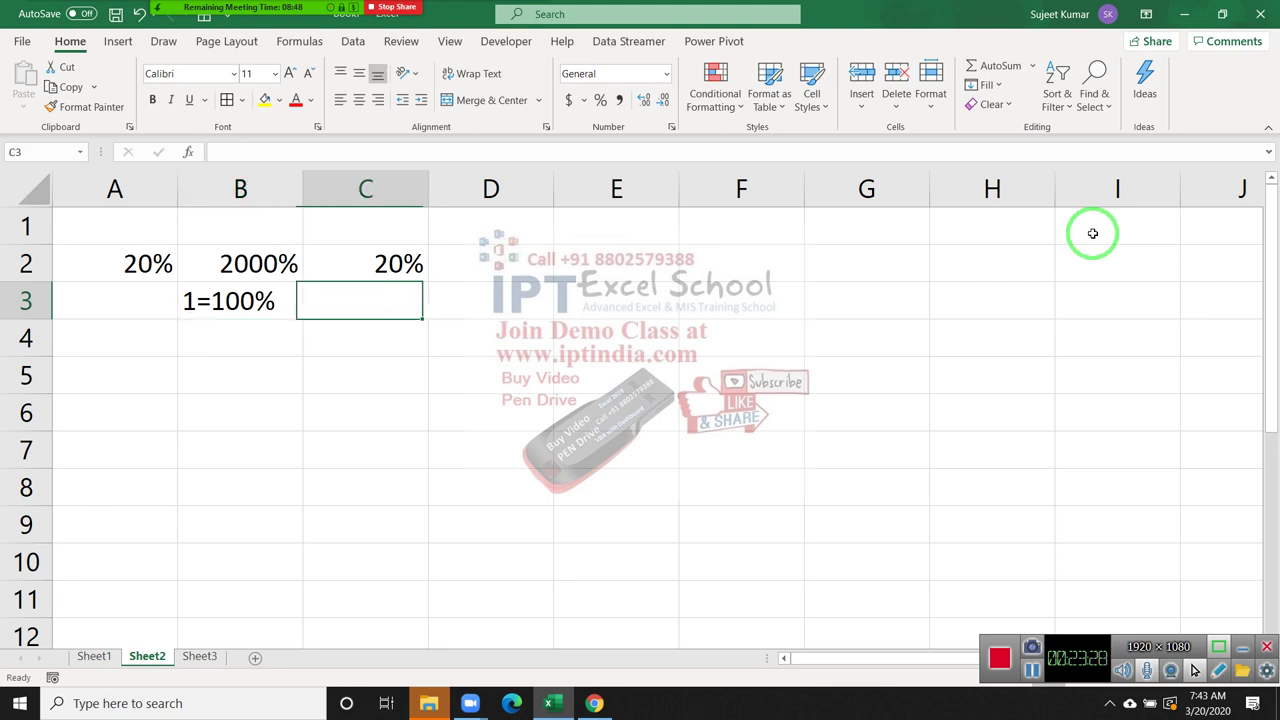
{"action": "key", "text": "Left"}
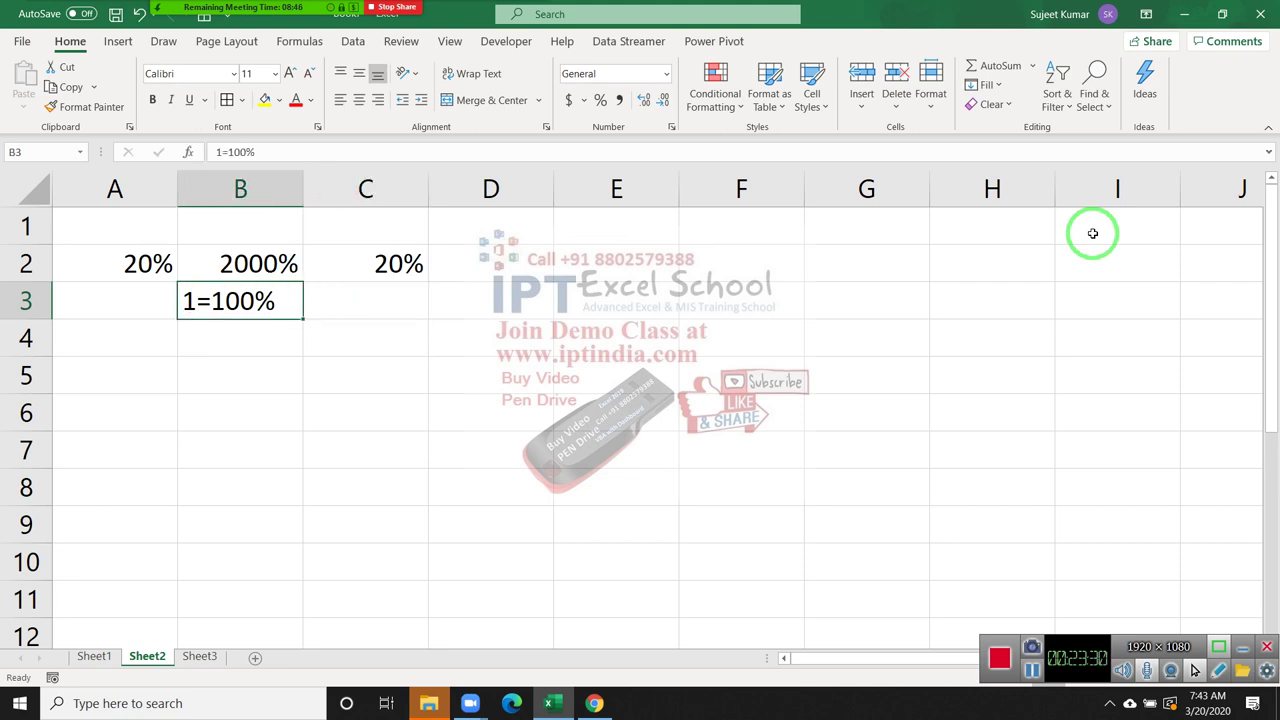
{"action": "key", "text": "Right"}
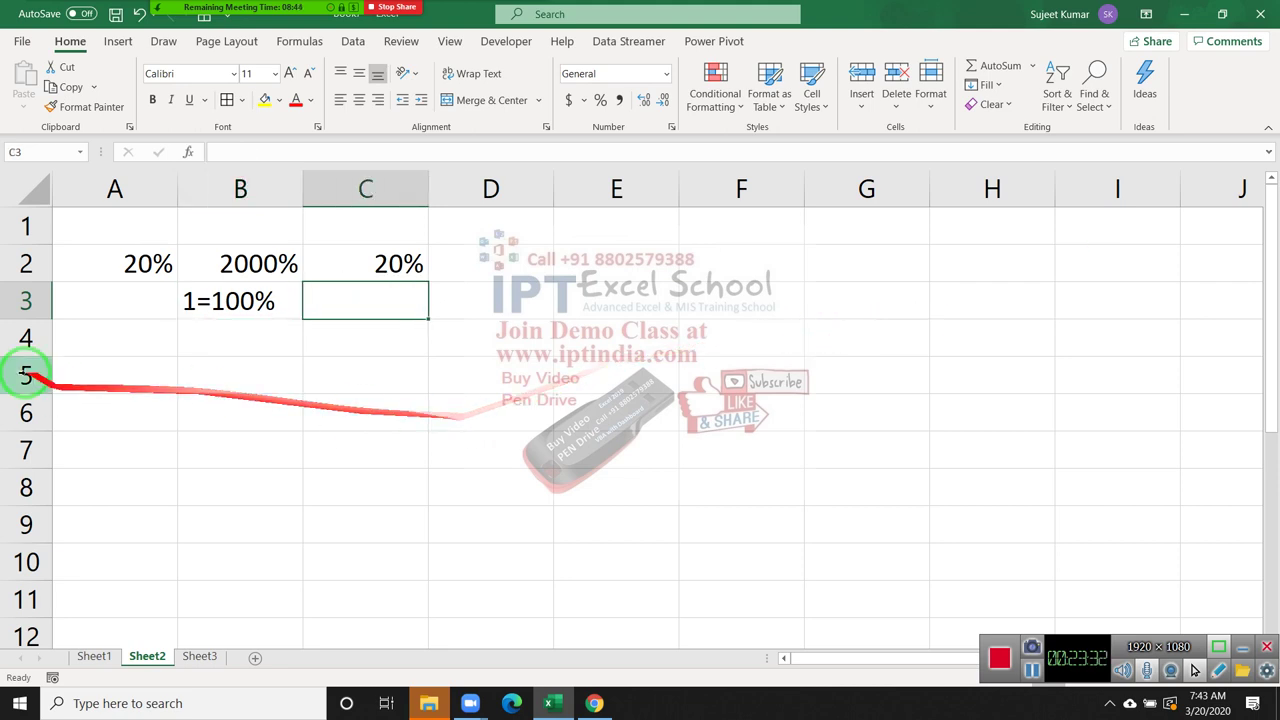
{"action": "left_click_drag", "start_coordinate": [30, 226], "coordinate": [32, 318]}
{"action": "key", "text": "Delete"}
Put a % heading in A1 and fill A2:I7 with =RANDBETWEEN(10,90)
{"action": "key", "text": "ctrl+Home"}
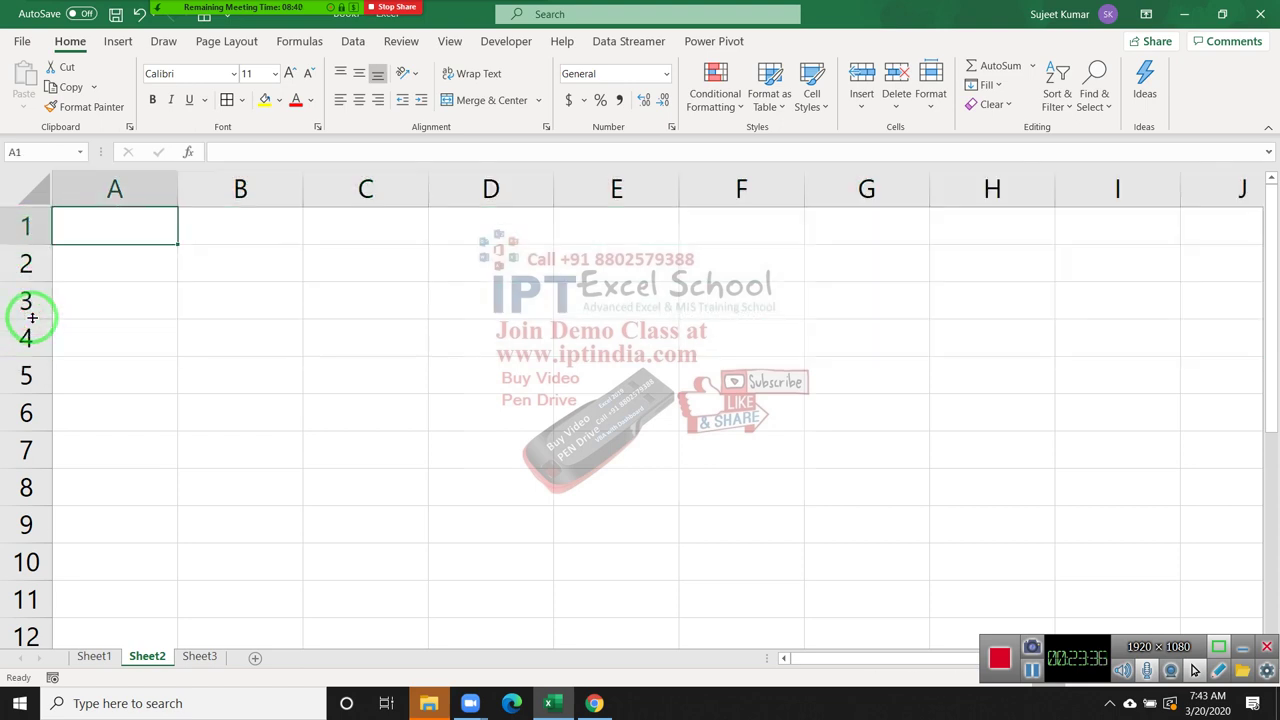
{"action": "type", "text": "%"}
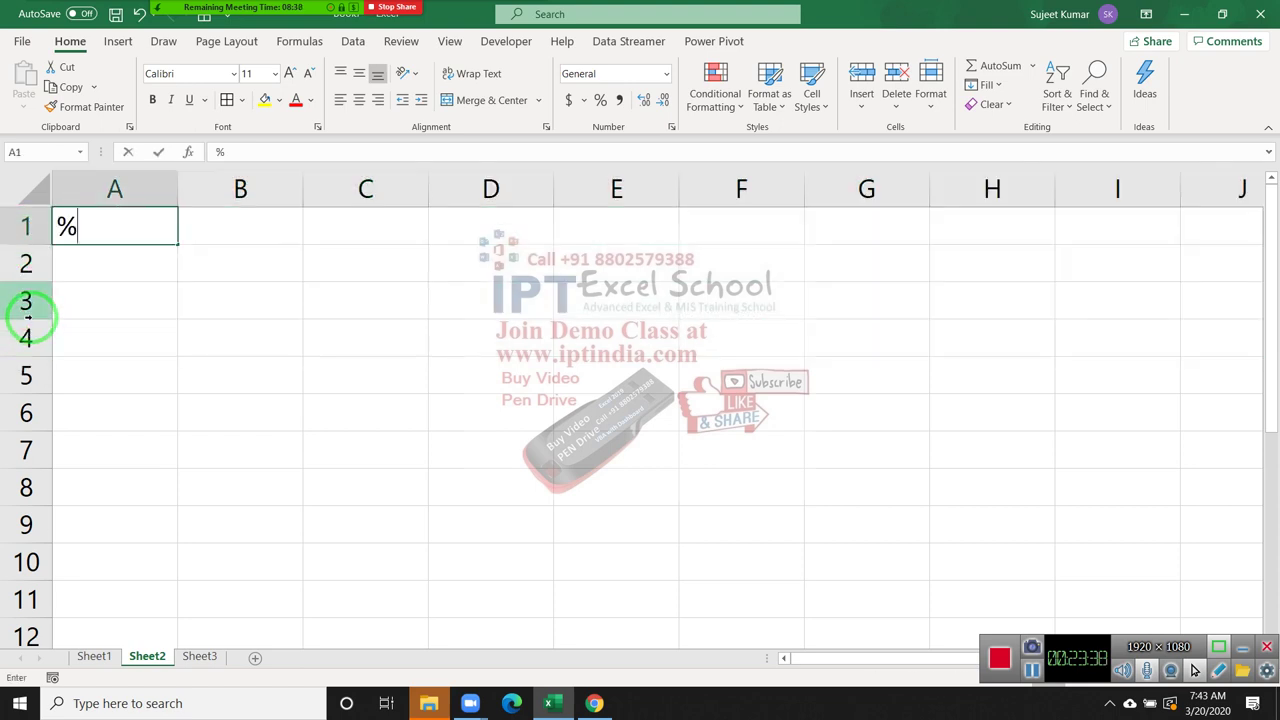
{"action": "key", "text": "Return"}
{"action": "type", "text": "=ra"}
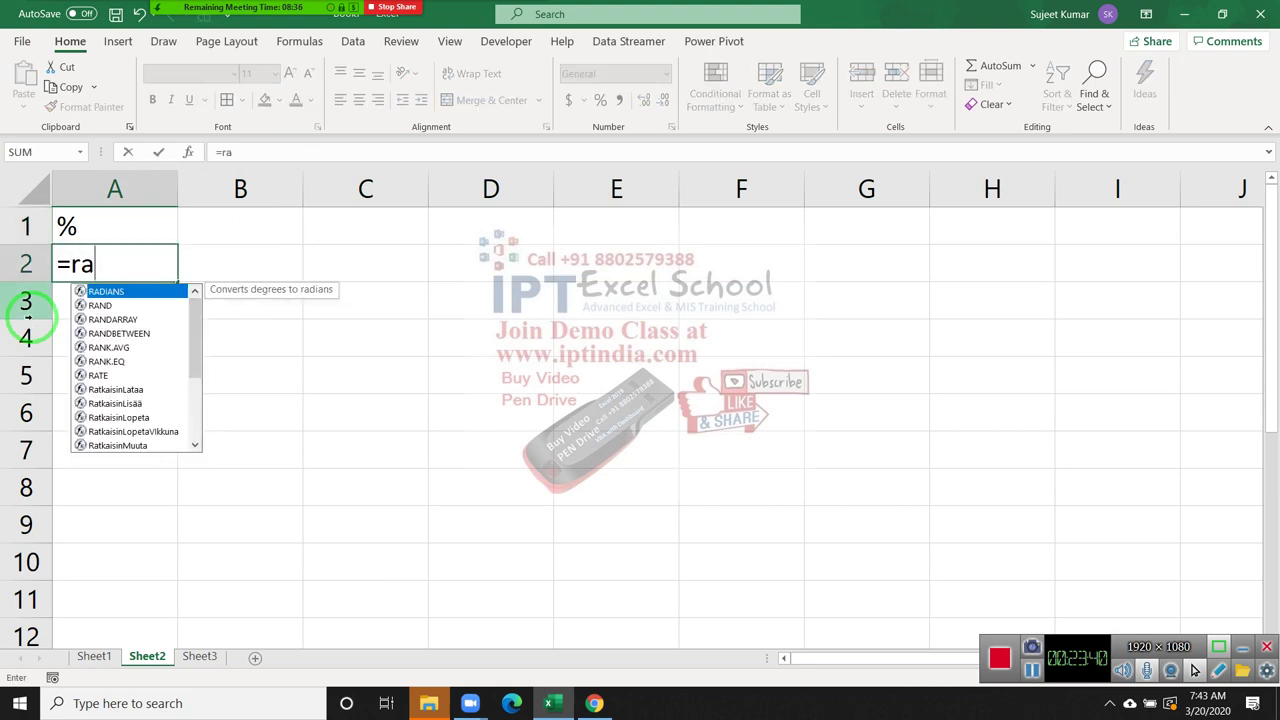
{"action": "key", "text": "Down"}
{"action": "key", "text": "Down"}
{"action": "key", "text": "Down"}
{"action": "key", "text": "Tab"}
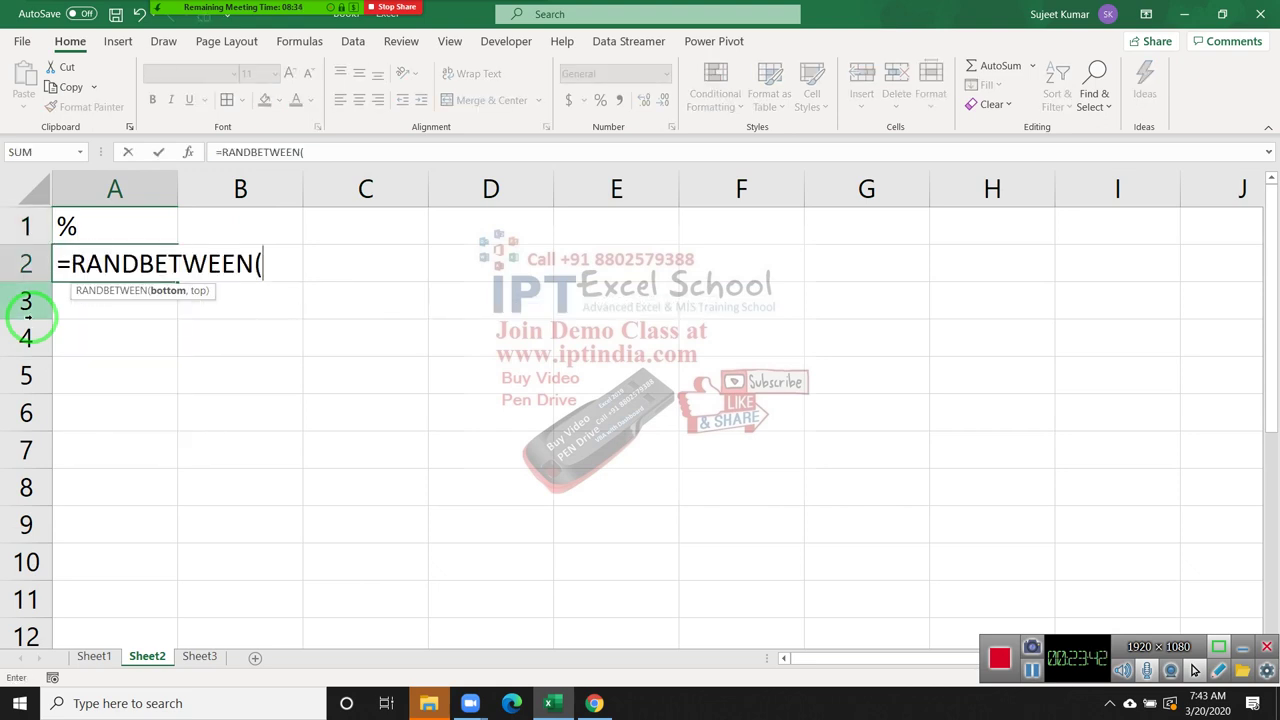
{"action": "type", "text": "10,90"}
{"action": "key", "text": "ctrl+Return"}
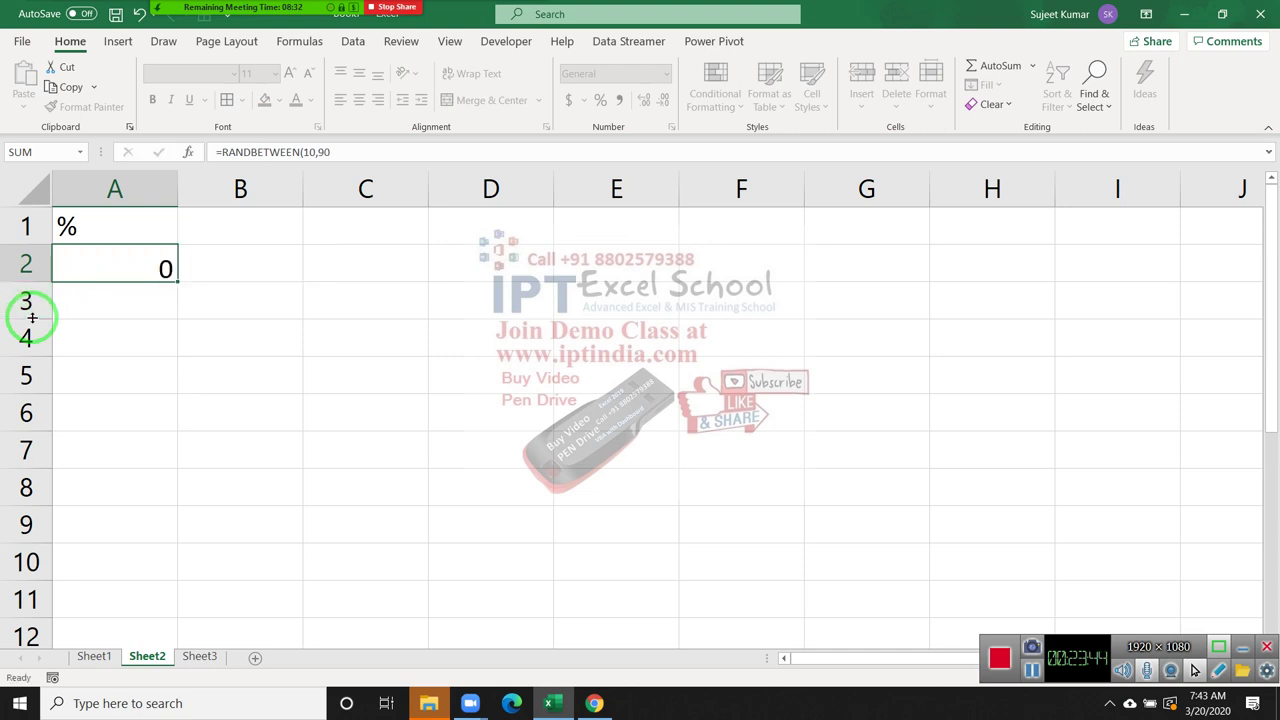
{"action": "key", "text": "shift+Right"}
{"action": "key", "text": "shift+Right"}
{"action": "key", "text": "shift+Right"}
{"action": "key", "text": "shift+Right"}
{"action": "key", "text": "shift+Right"}
{"action": "key", "text": "shift+Right"}
{"action": "key", "text": "shift+Right"}
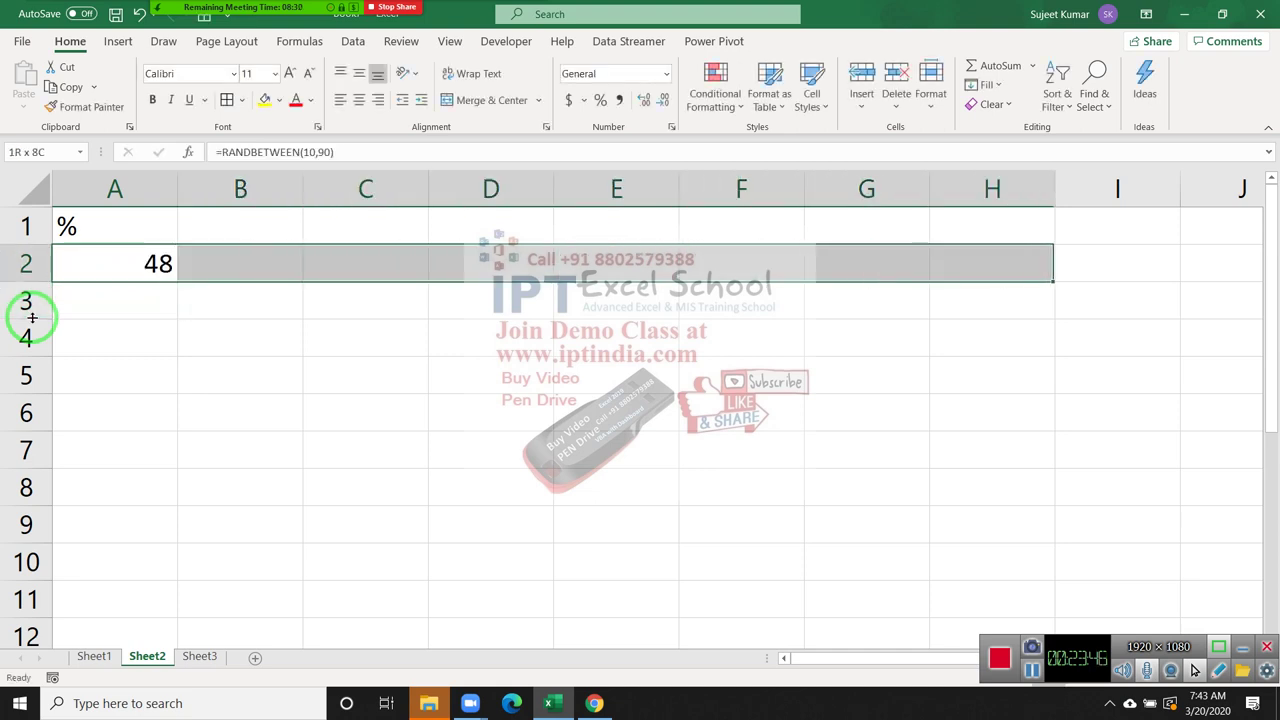
{"action": "key", "text": "shift+Right"}
{"action": "key", "text": "shift+Down"}
{"action": "key", "text": "shift+Down"}
{"action": "key", "text": "shift+Down"}
{"action": "key", "text": "shift+Down"}
{"action": "key", "text": "shift+Down"}
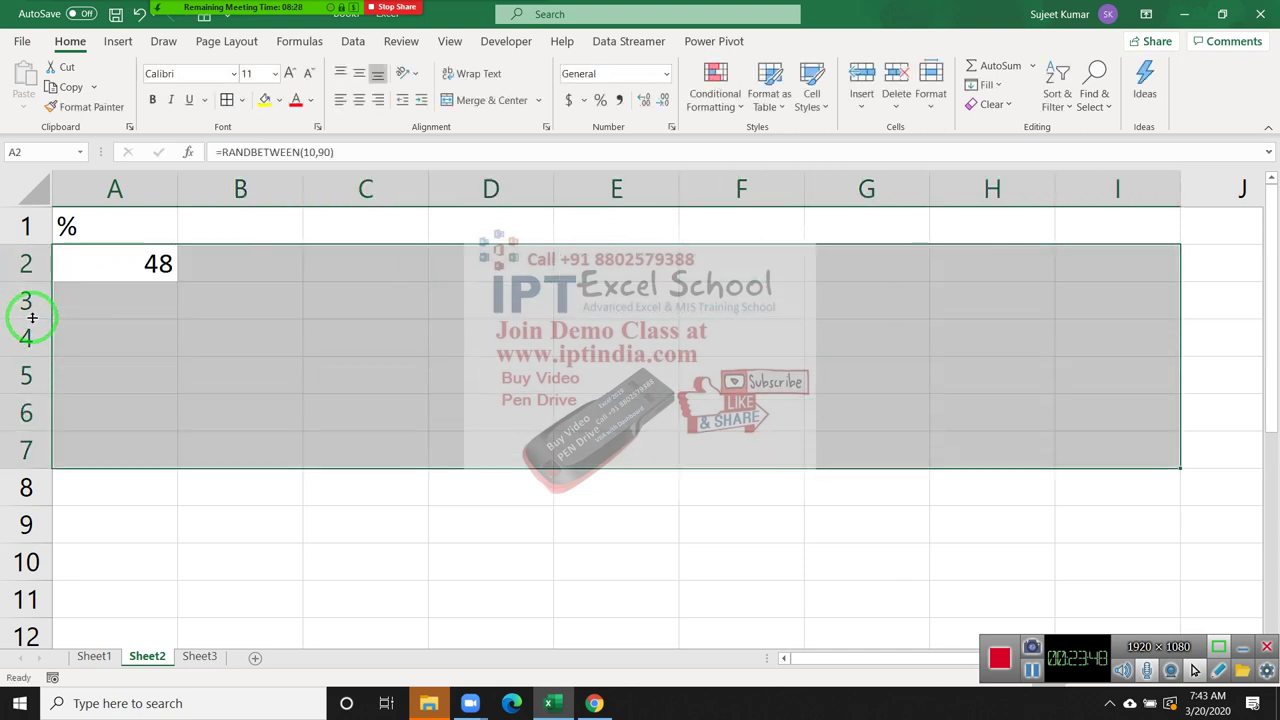
{"action": "key", "text": "ctrl+Return"}
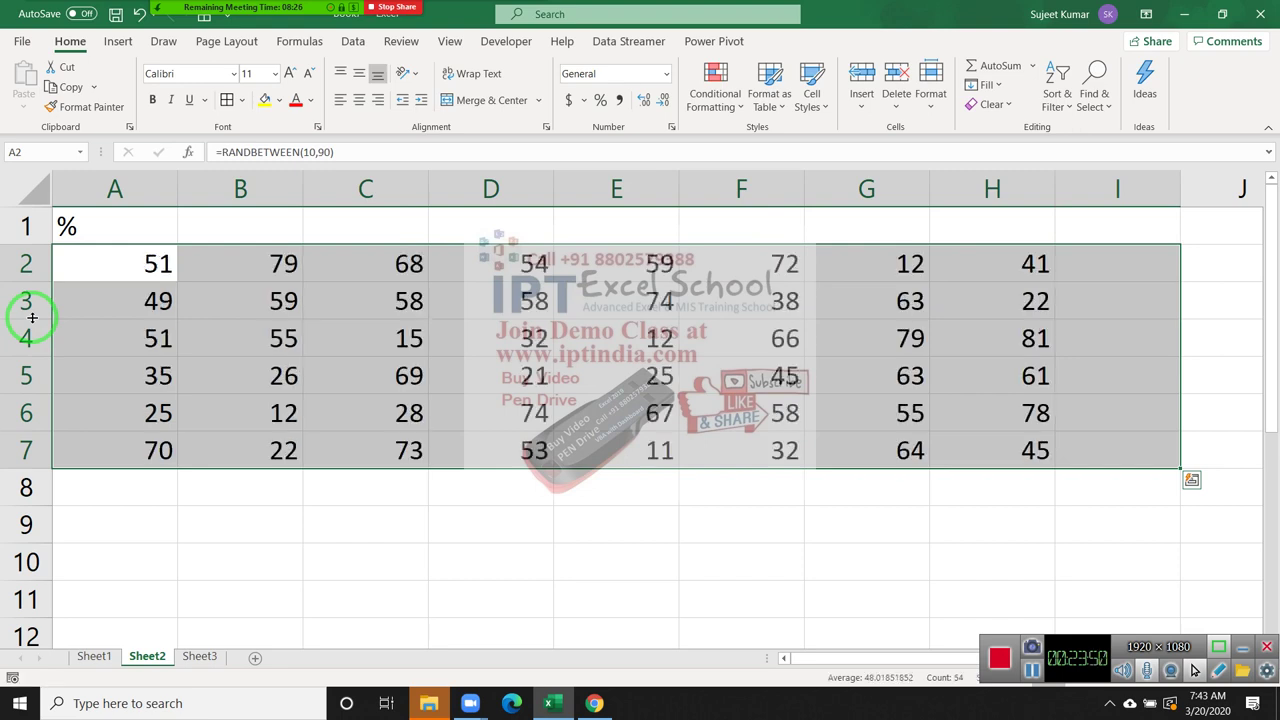
Copy the random-number grid and paste it back as fixed values
{"action": "key", "text": "ctrl+c"}
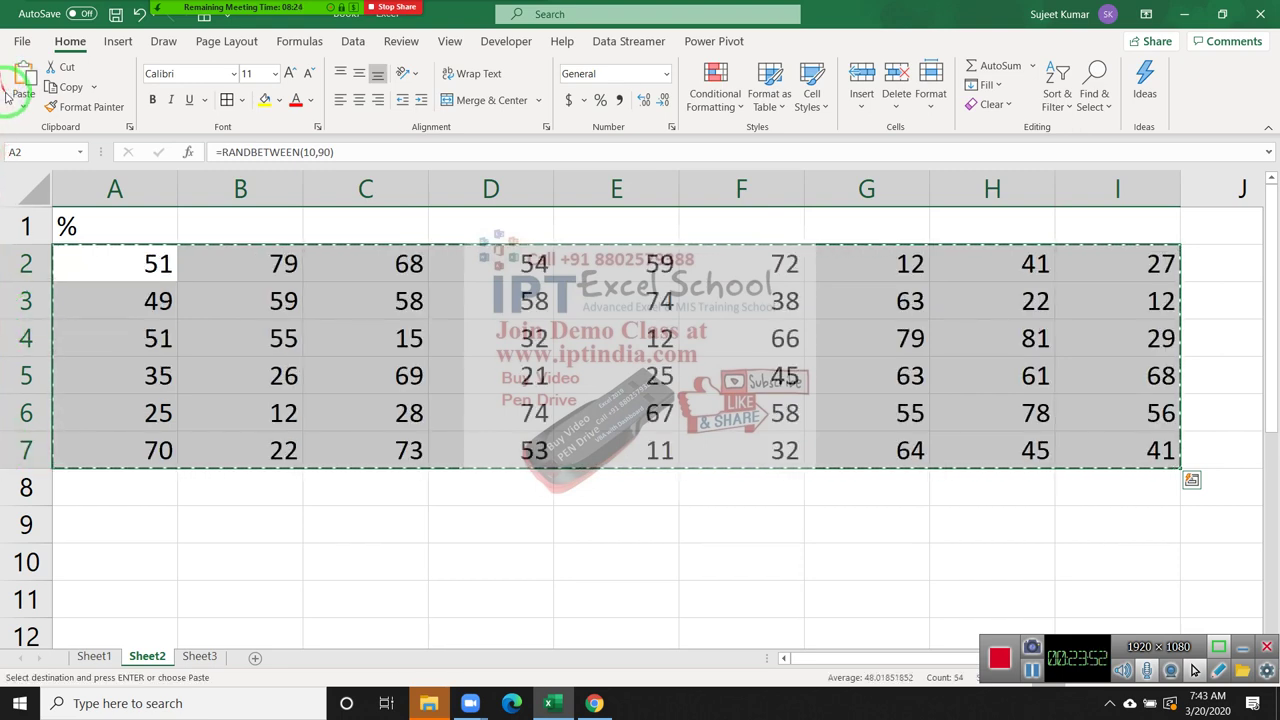
{"action": "left_click", "coordinate": [23, 106]}
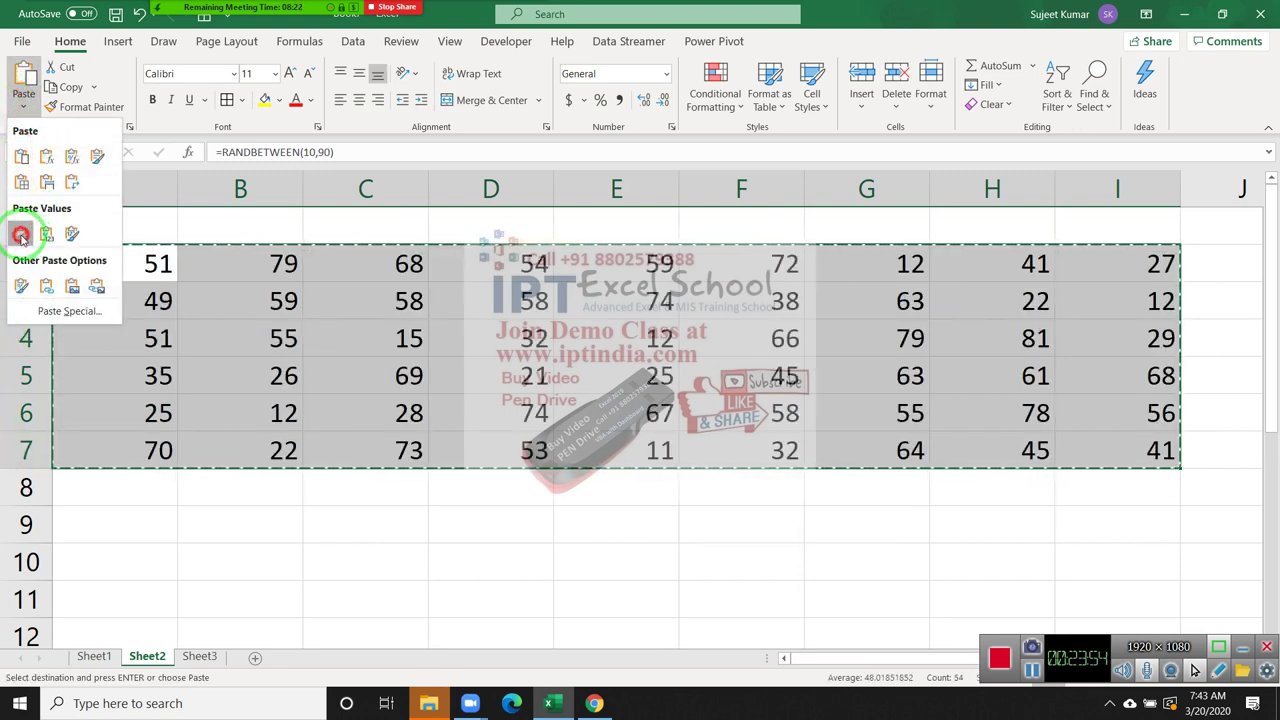
{"action": "left_click", "coordinate": [46, 233]}
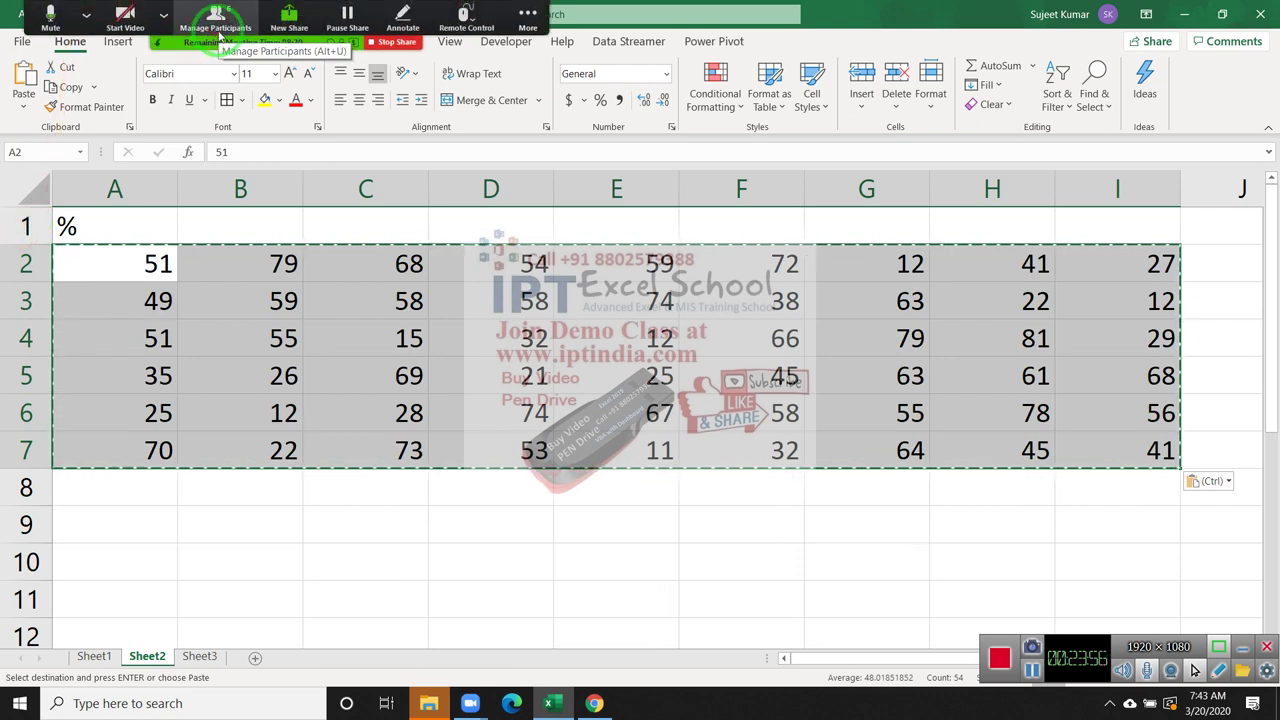
{"action": "key", "text": "Escape"}
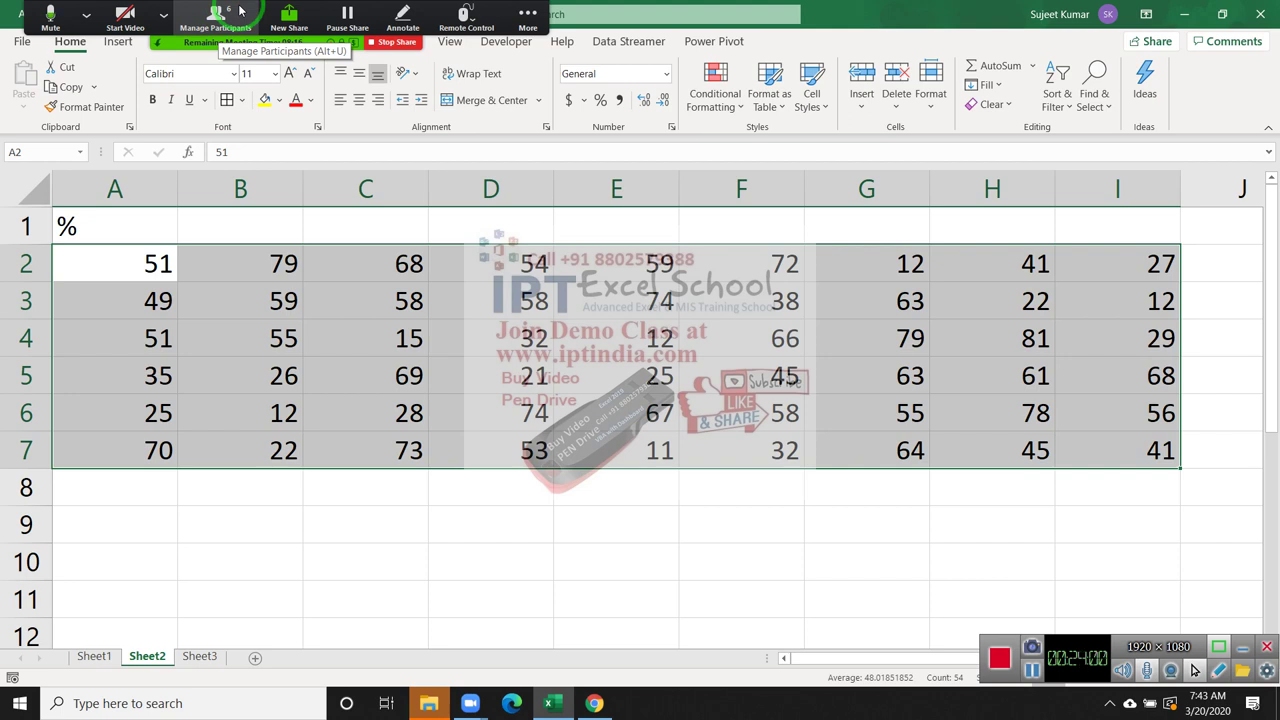
{"action": "left_click", "coordinate": [258, 308]}
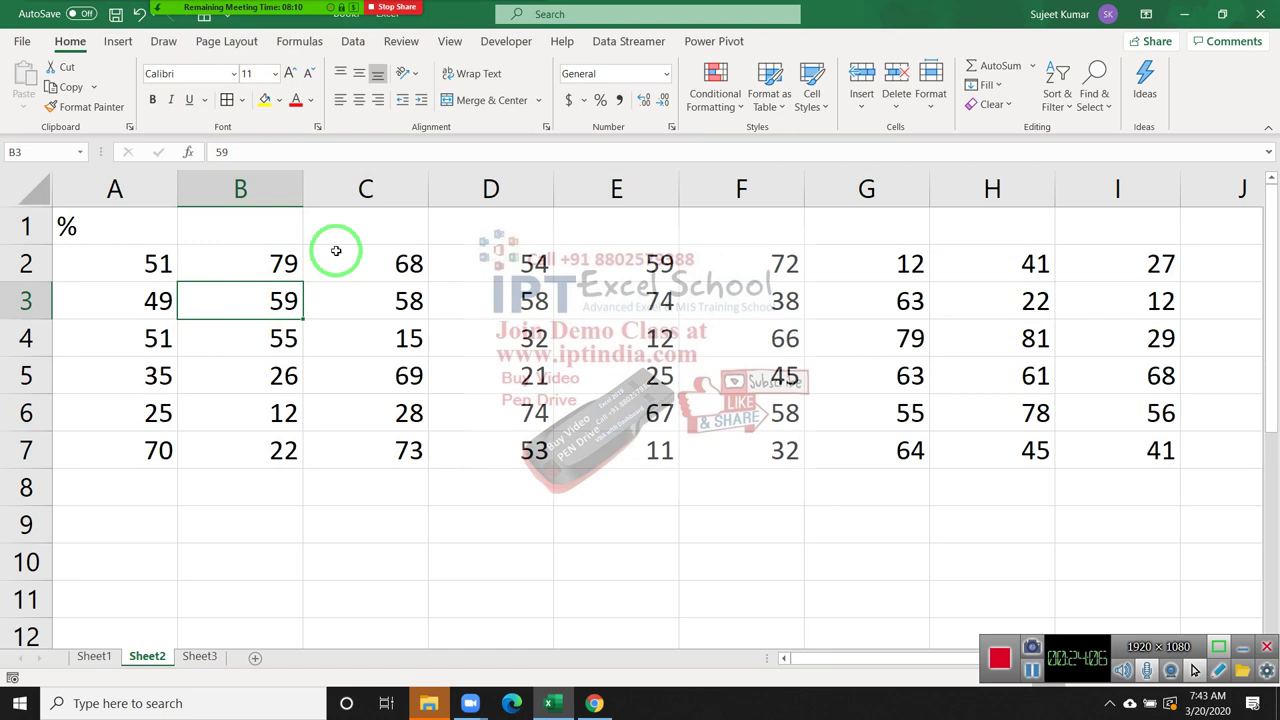
{"action": "left_click", "coordinate": [158, 266]}
{"action": "left_click", "coordinate": [280, 150]}
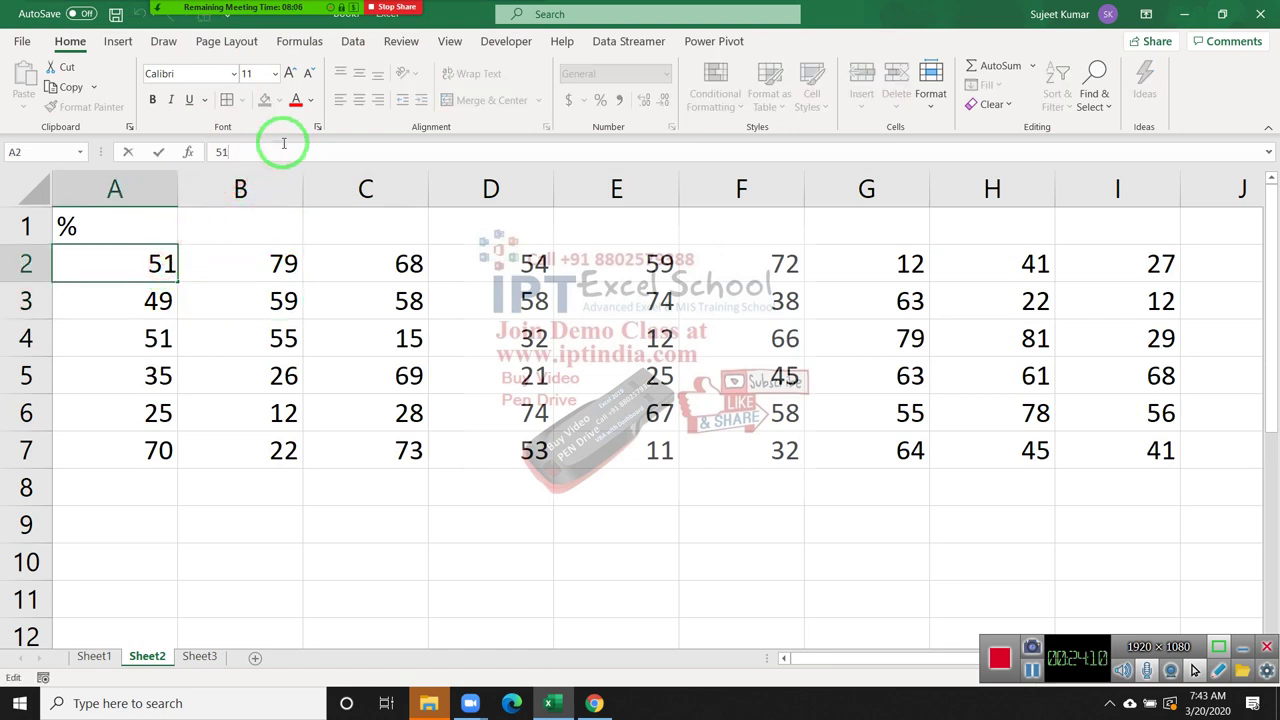
{"action": "type", "text": "%"}
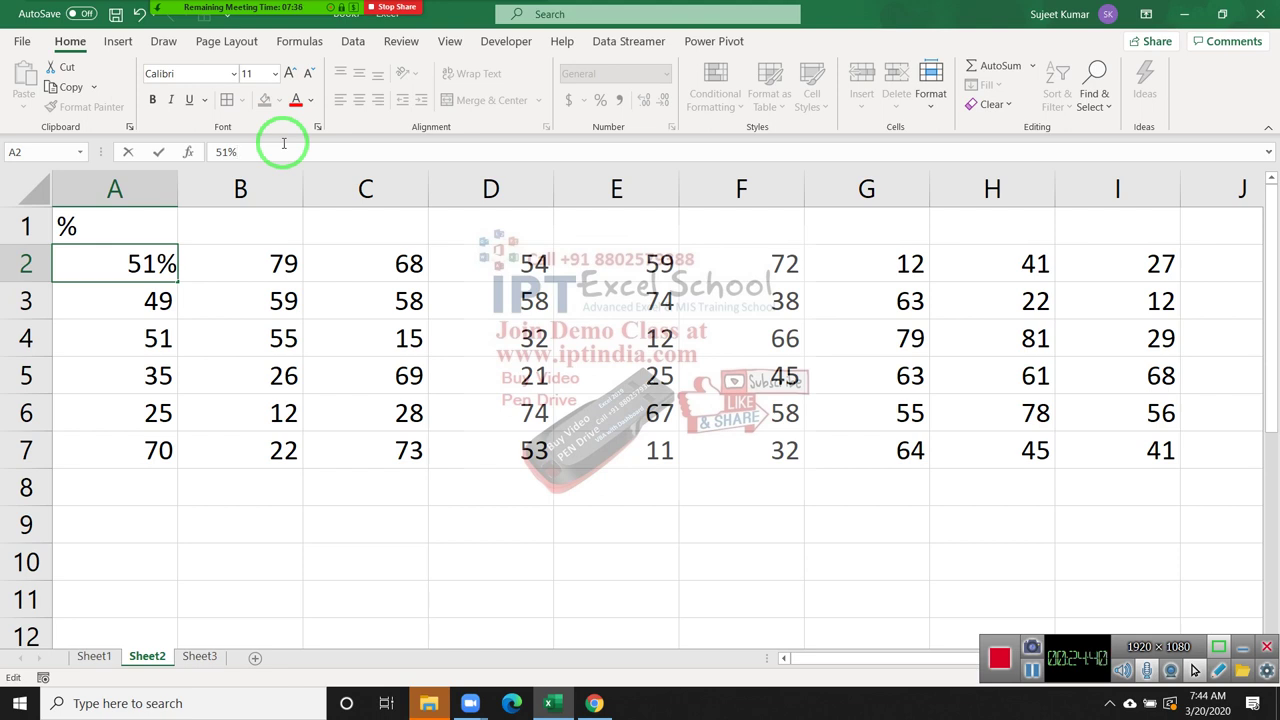
{"action": "key", "text": "Escape"}
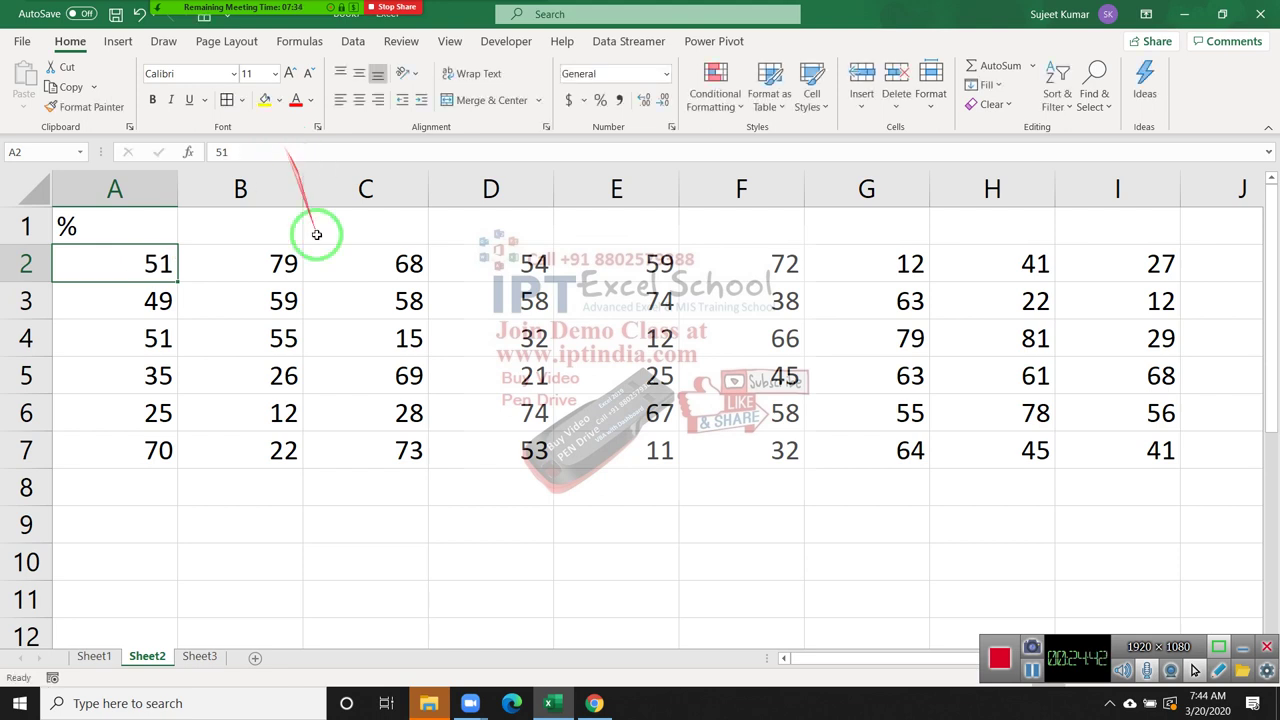
{"action": "type", "text": "0."}
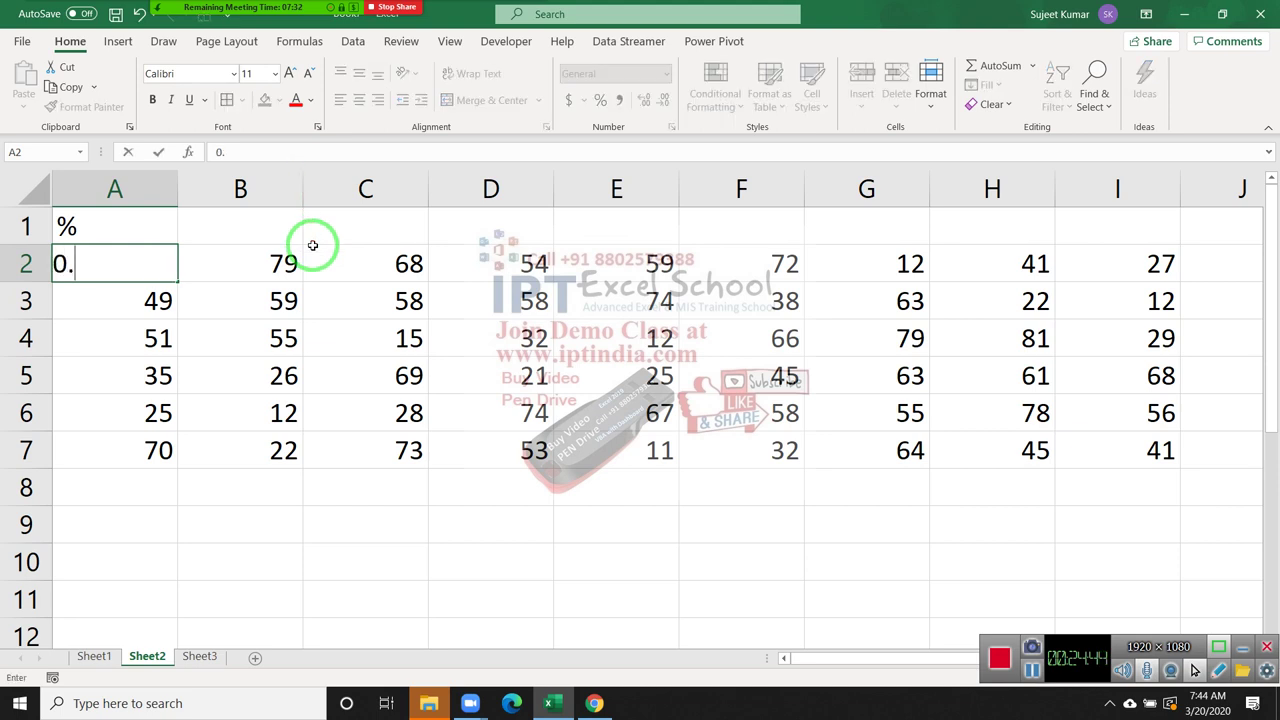
{"action": "type", "text": "51"}
{"action": "key", "text": "Return"}
{"action": "key", "text": "Up"}
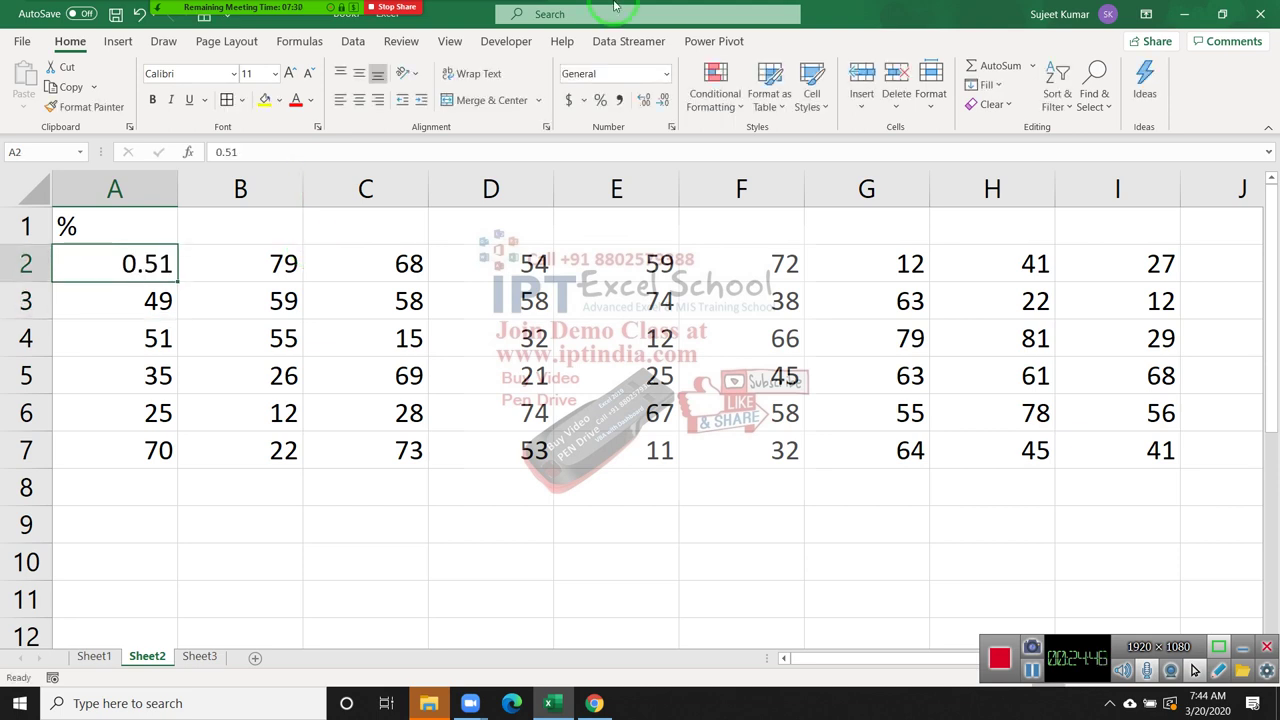
{"action": "left_click", "coordinate": [601, 100]}
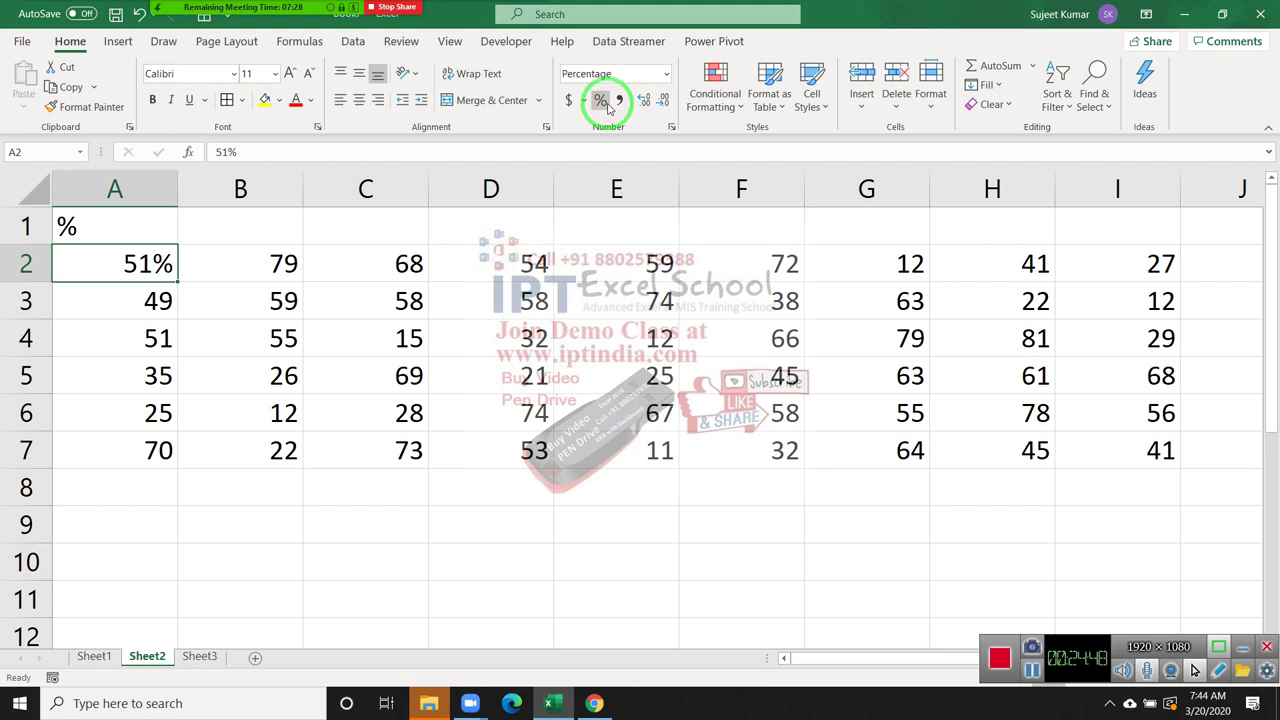
{"action": "key", "text": "ctrl+z"}
{"action": "key", "text": "ctrl+z"}
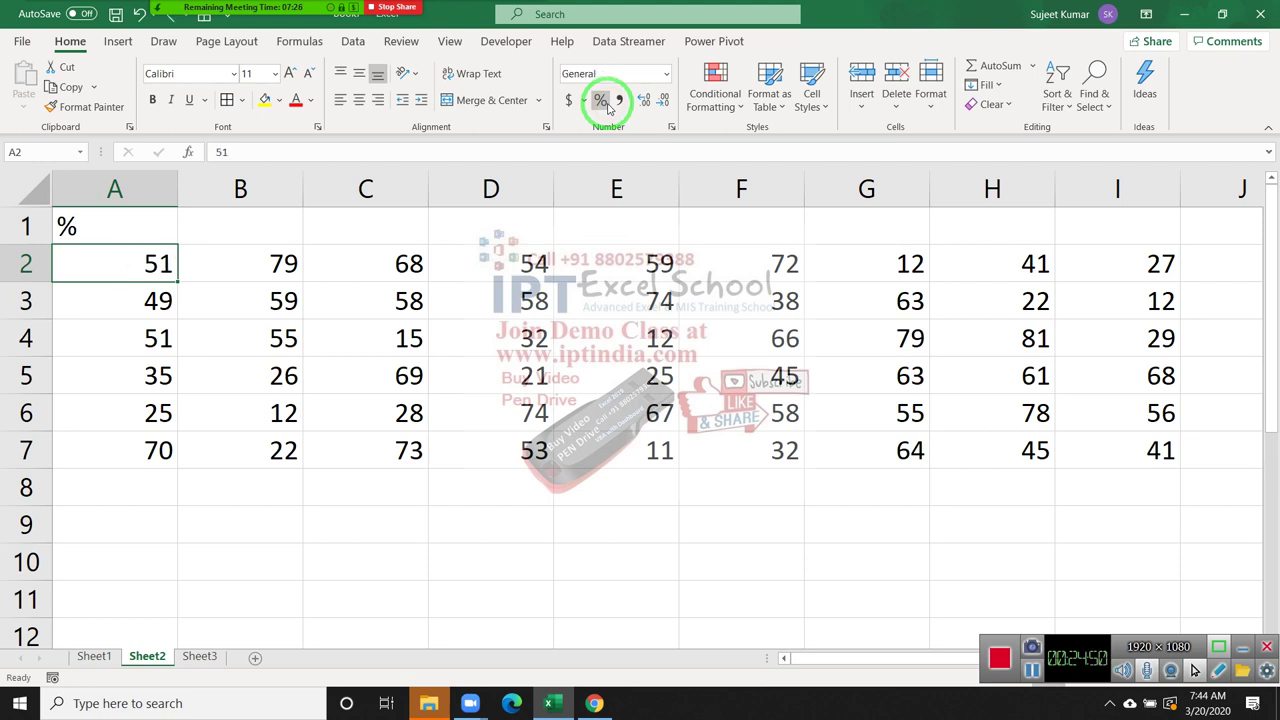
Enter 100 in C9 and copy it
{"action": "double_click", "coordinate": [417, 508]}
{"action": "type", "text": "10"}
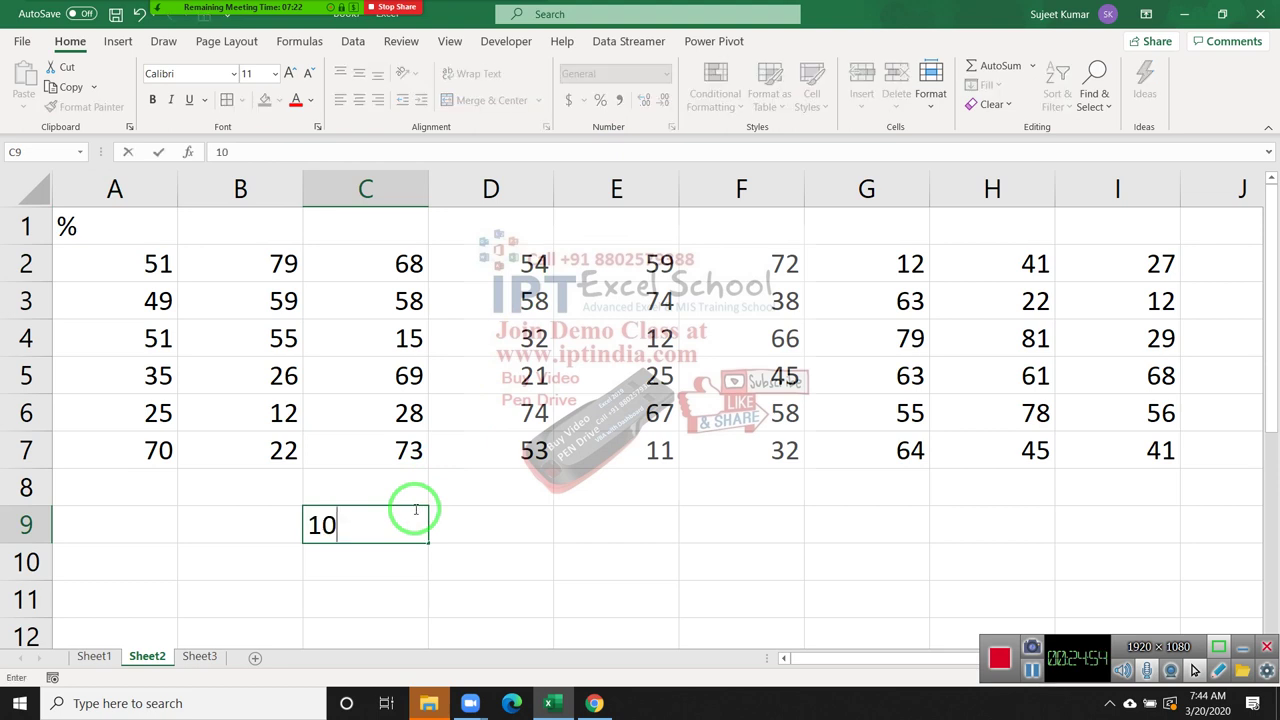
{"action": "type", "text": "0"}
{"action": "key", "text": "Return"}
{"action": "left_click", "coordinate": [414, 510]}
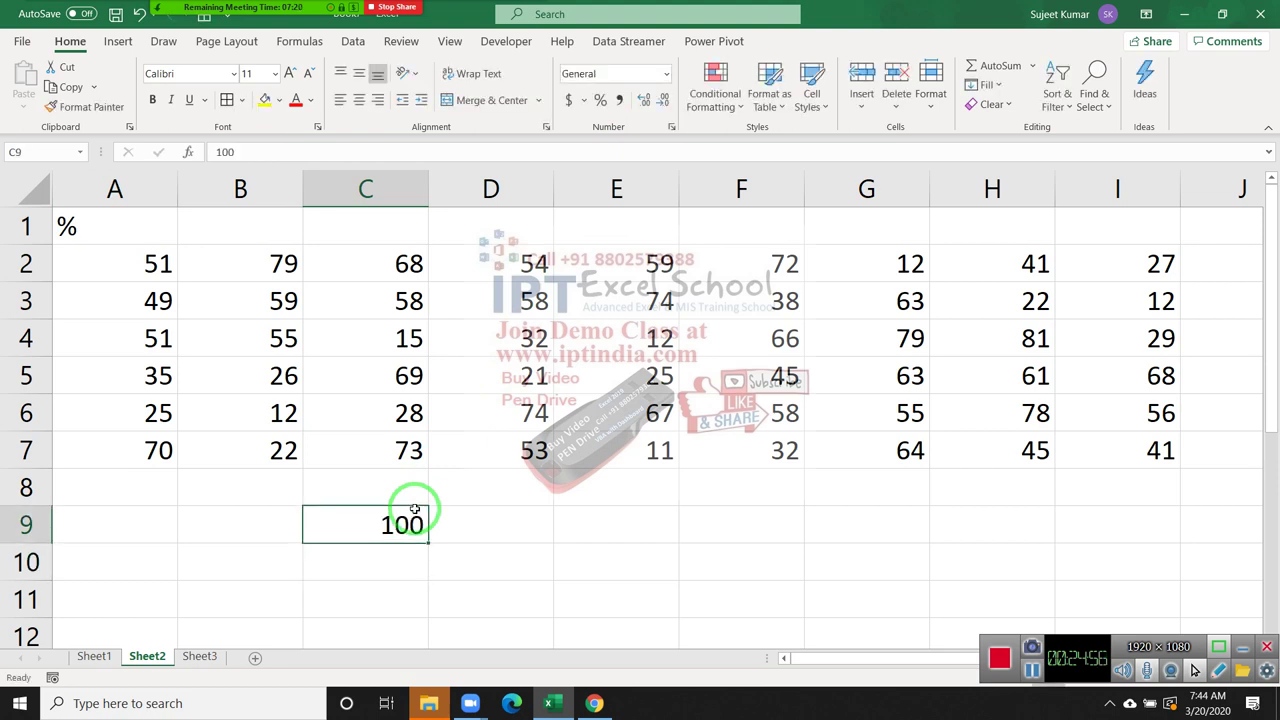
{"action": "key", "text": "ctrl+c"}
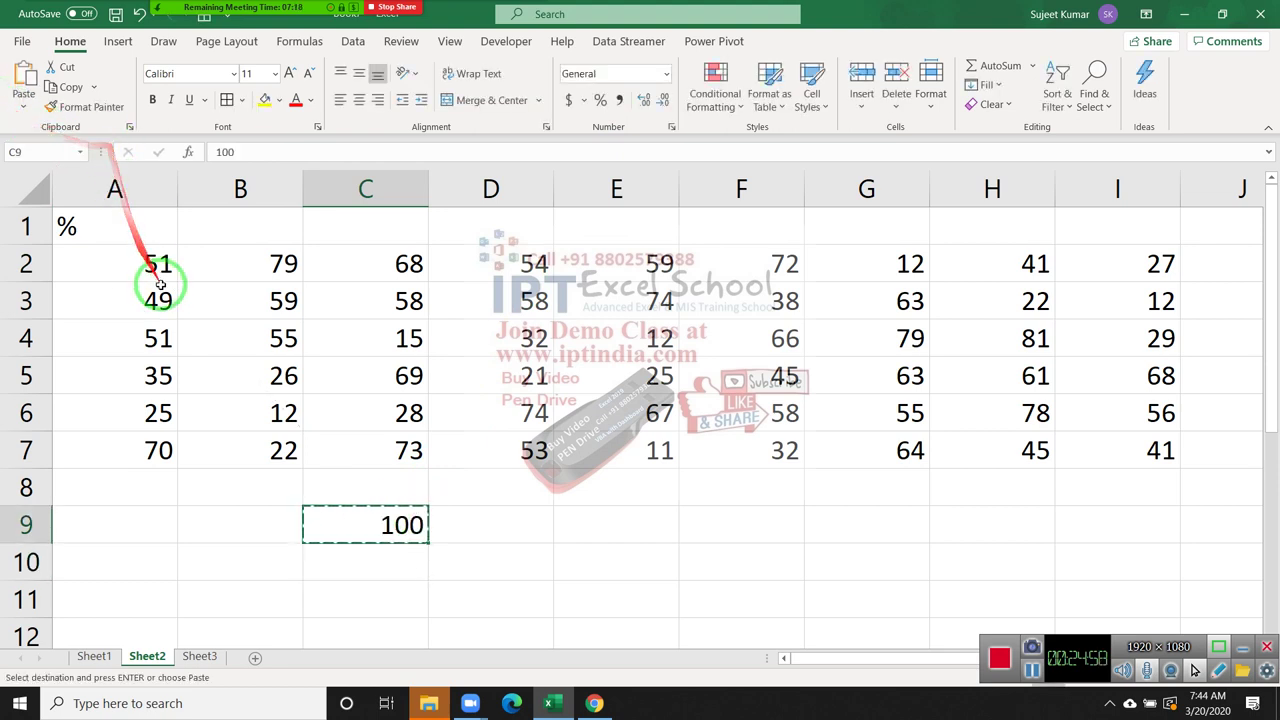
Paste Special Divide A2:I7 by the copied 100, then apply Percent Style
{"action": "left_click", "coordinate": [139, 262]}
{"action": "left_click_drag", "start_coordinate": [139, 262], "coordinate": [1089, 449]}
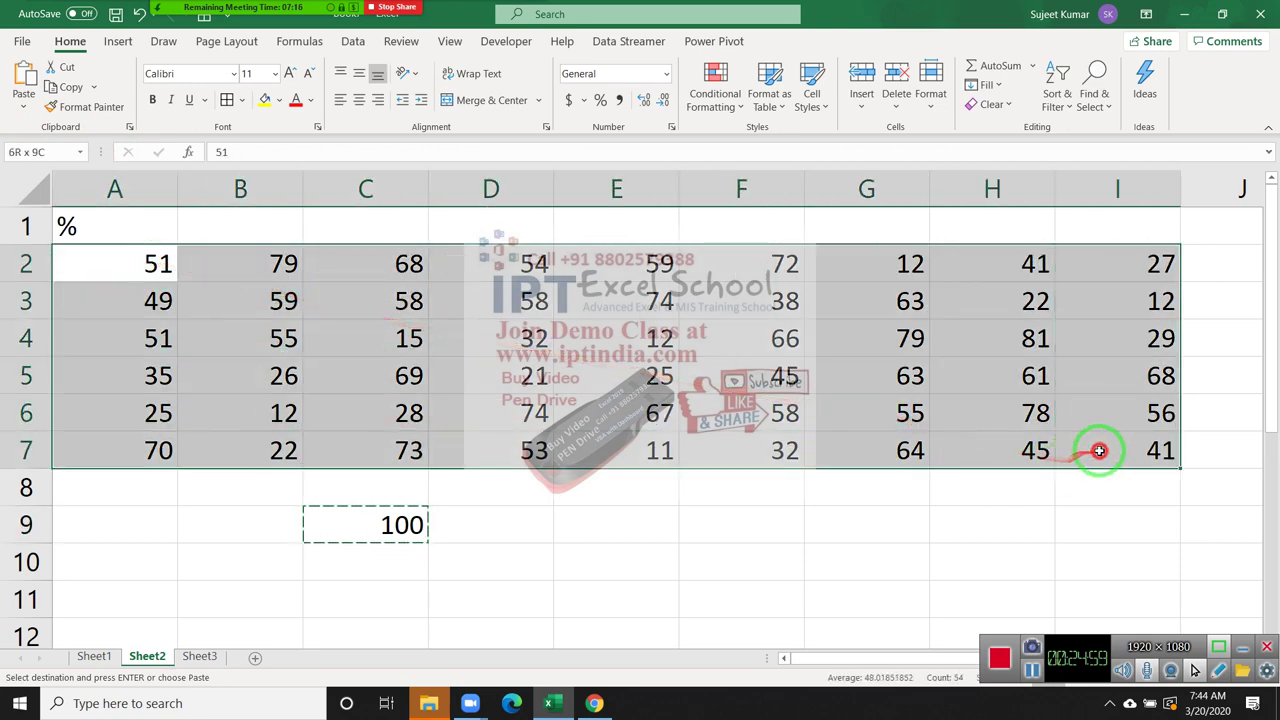
{"action": "right_click", "coordinate": [894, 386]}
{"action": "left_click", "coordinate": [985, 322]}
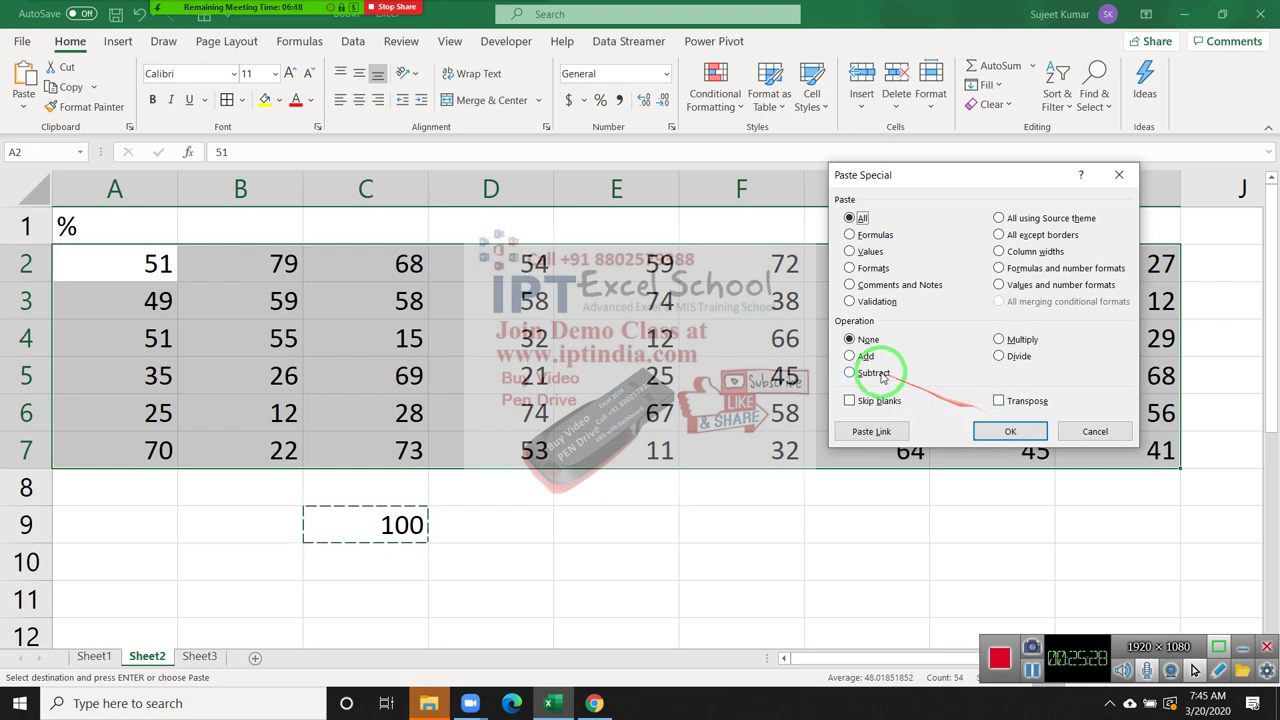
{"action": "left_click_drag", "start_coordinate": [874, 371], "coordinate": [928, 370]}
{"action": "left_click", "coordinate": [998, 356]}
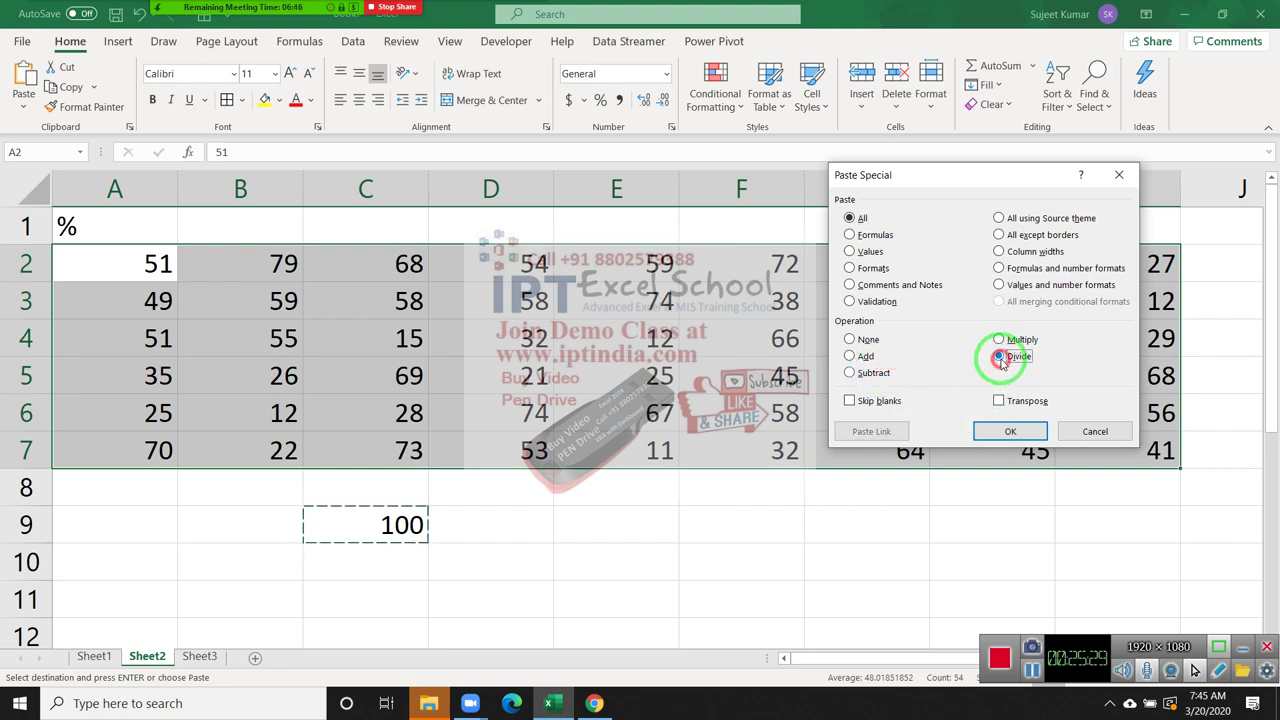
{"action": "left_click", "coordinate": [1006, 430]}
{"action": "mouse_move", "coordinate": [215, 18]}
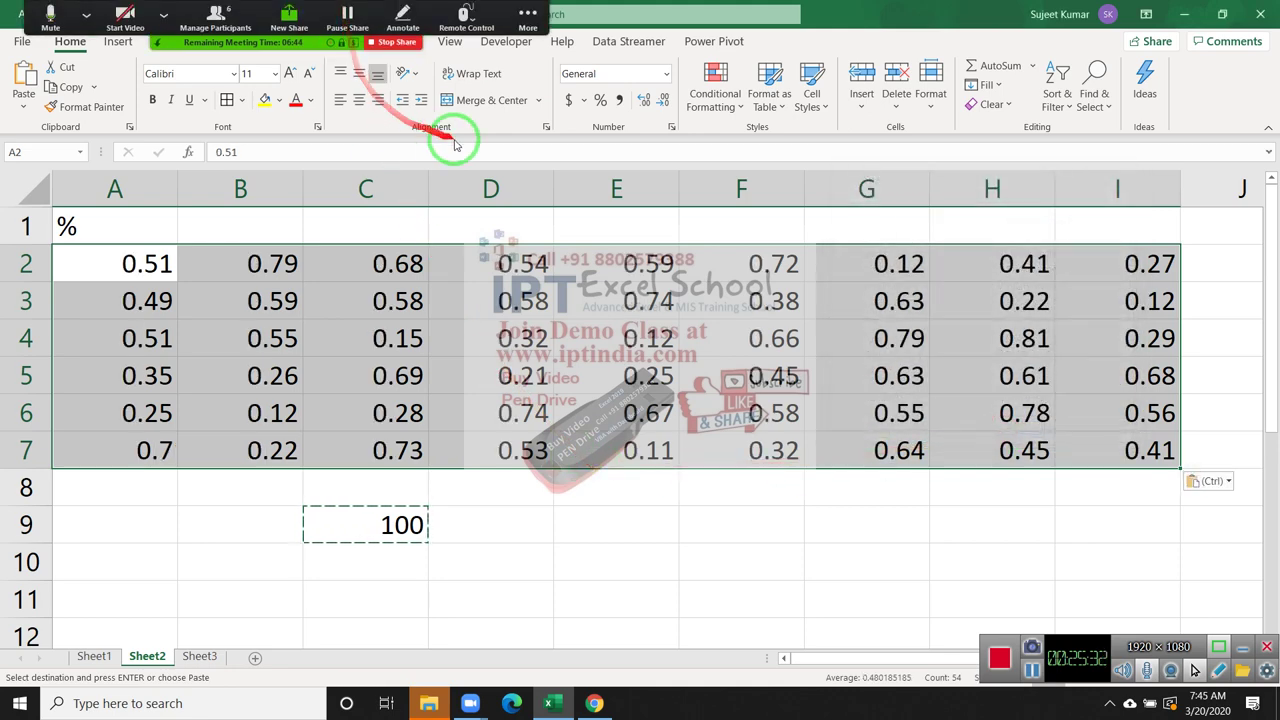
{"action": "left_click", "coordinate": [600, 102]}
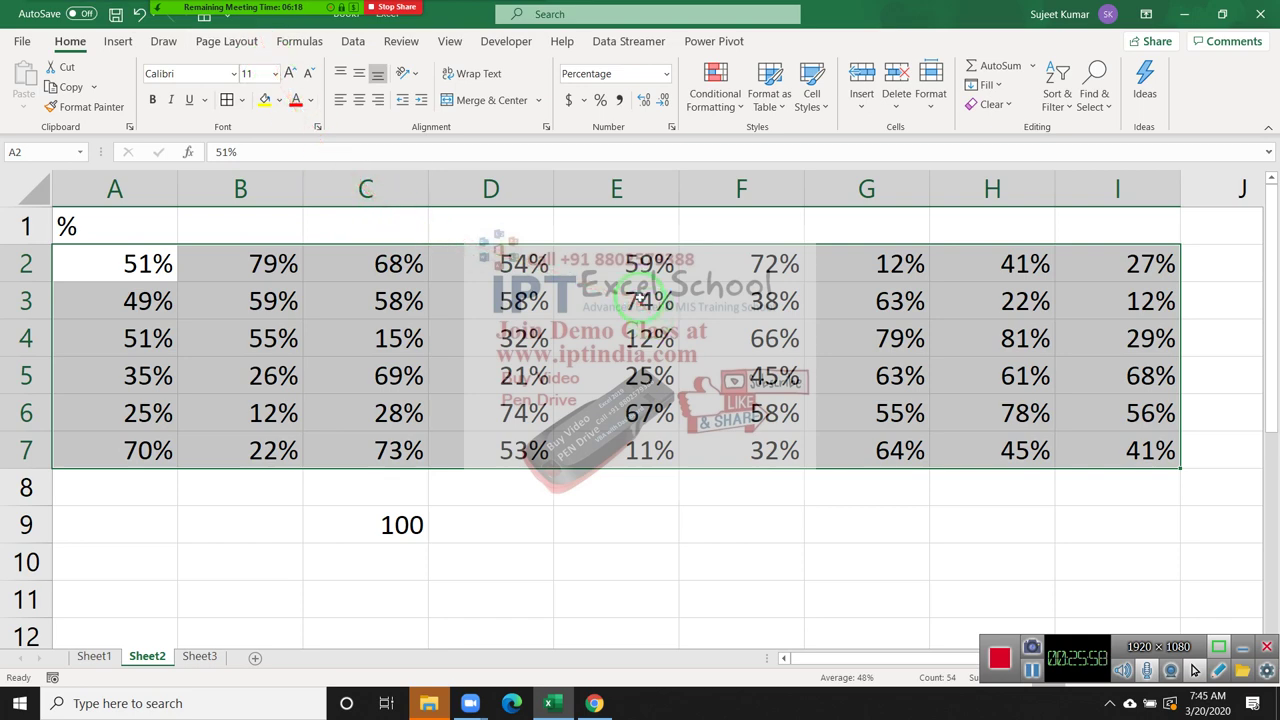
Click an empty cell away from the percentage grid to deselect it
{"action": "left_click", "coordinate": [557, 525]}
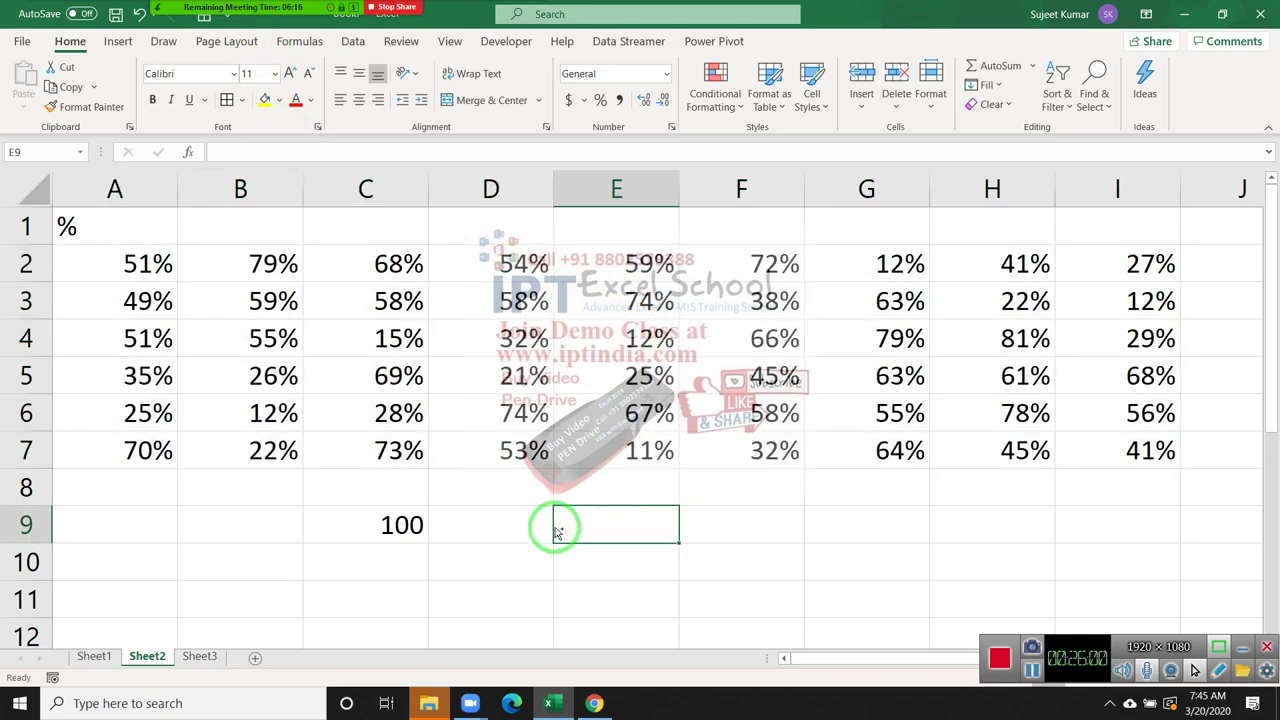
Undo back to whole numbers and copy the 100 in C9
{"action": "key", "text": "ctrl+z"}
{"action": "key", "text": "ctrl+y"}
{"action": "key", "text": "Escape"}
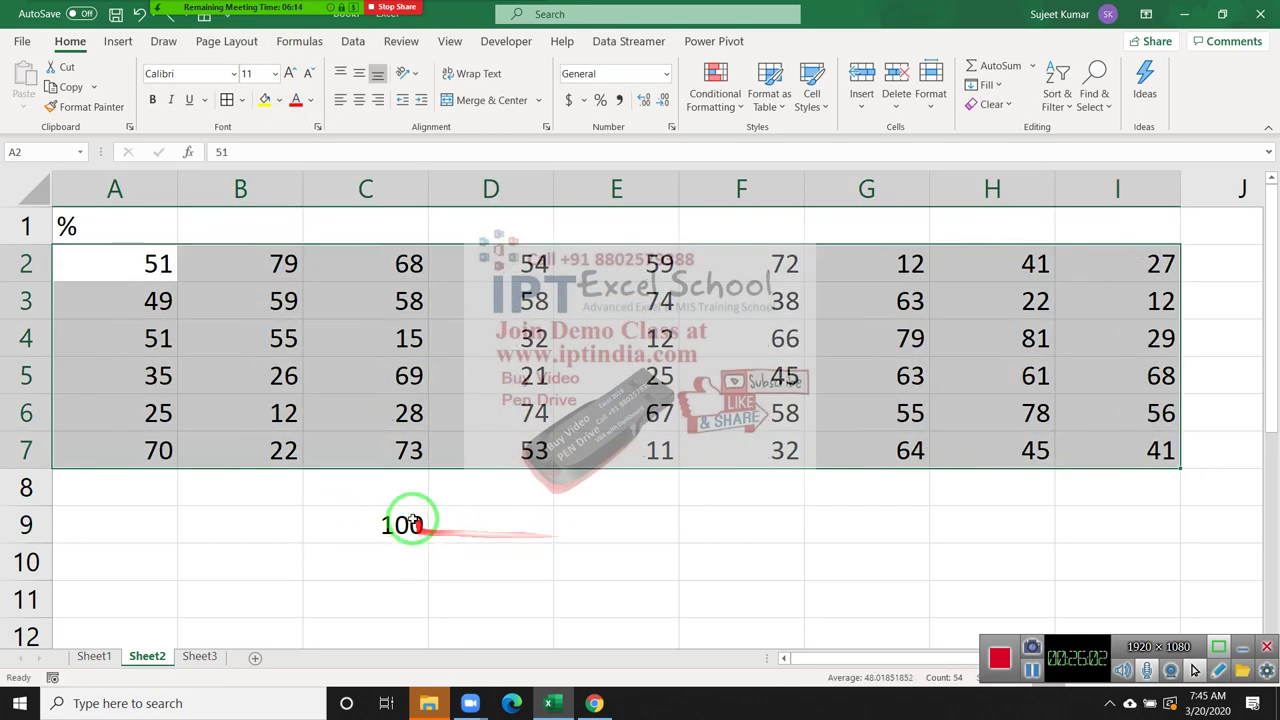
{"action": "left_click", "coordinate": [413, 525]}
{"action": "key", "text": "ctrl+c"}
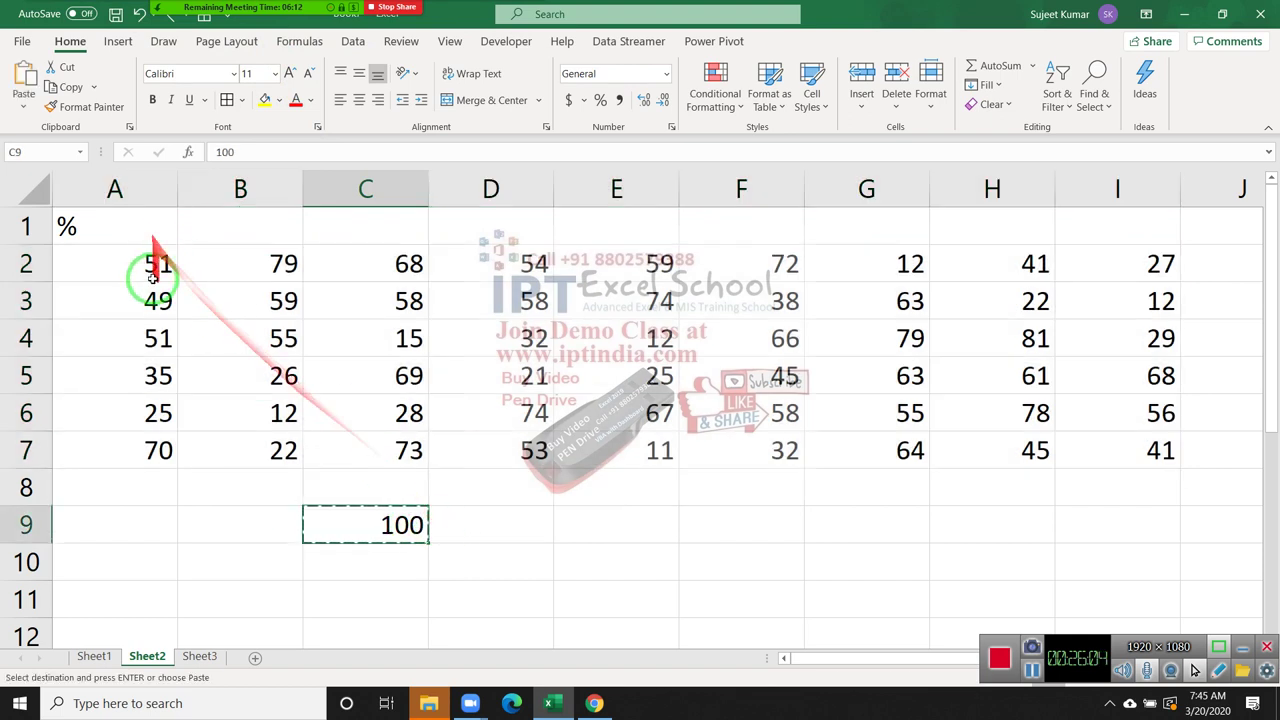
Paste Special Divide A2:I7 by 100, giving decimals from 0.11 to 0.81
{"action": "left_click", "coordinate": [152, 262]}
{"action": "left_click_drag", "start_coordinate": [152, 262], "coordinate": [1160, 452]}
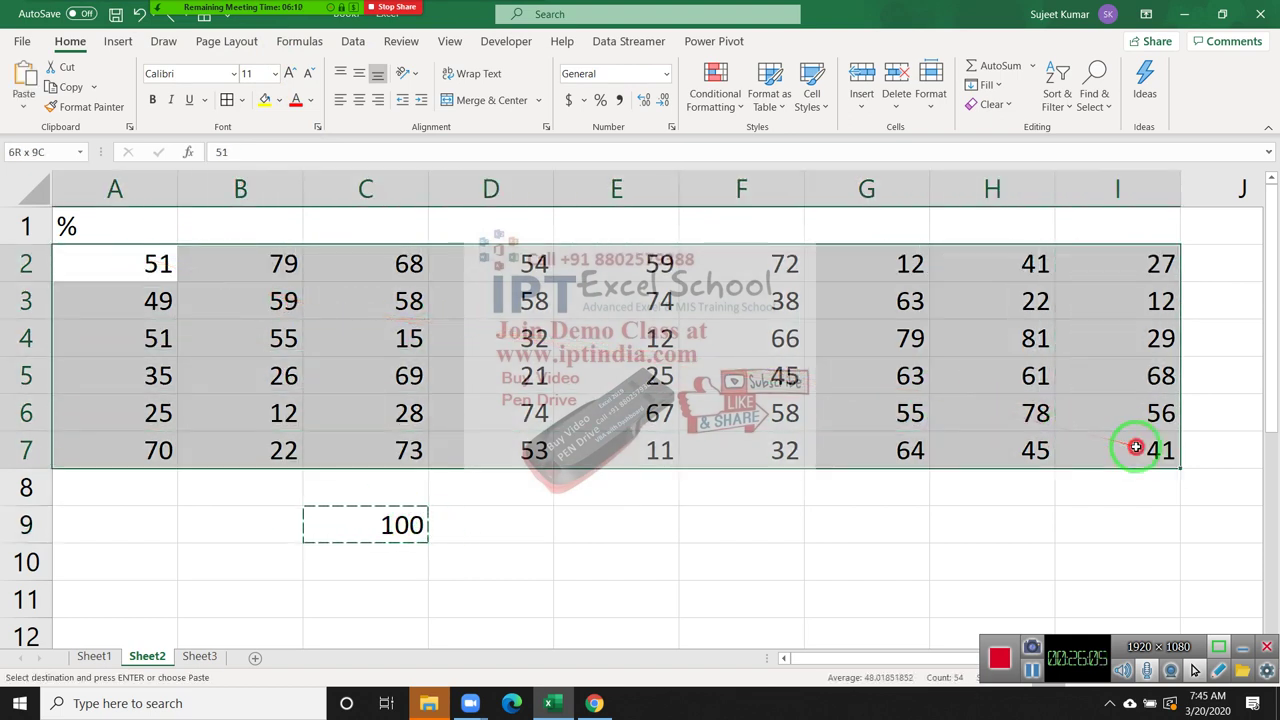
{"action": "right_click", "coordinate": [833, 390]}
{"action": "left_click", "coordinate": [893, 325]}
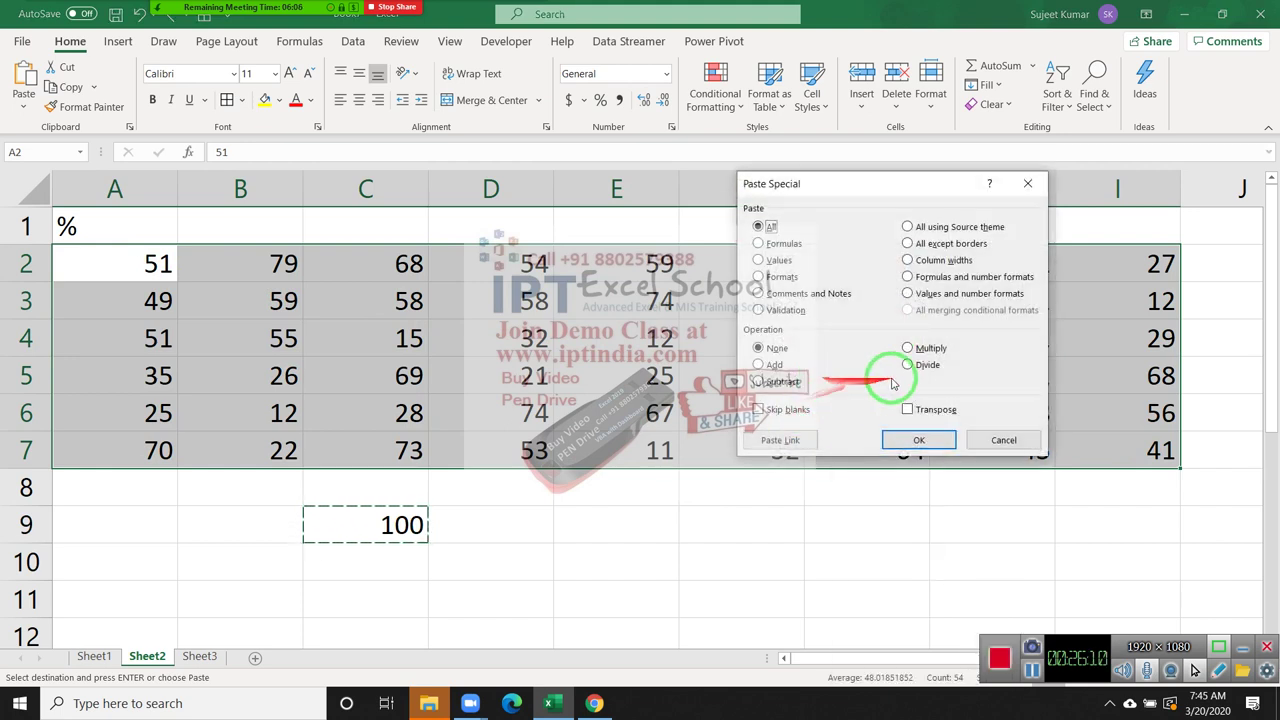
{"action": "left_click", "coordinate": [908, 365]}
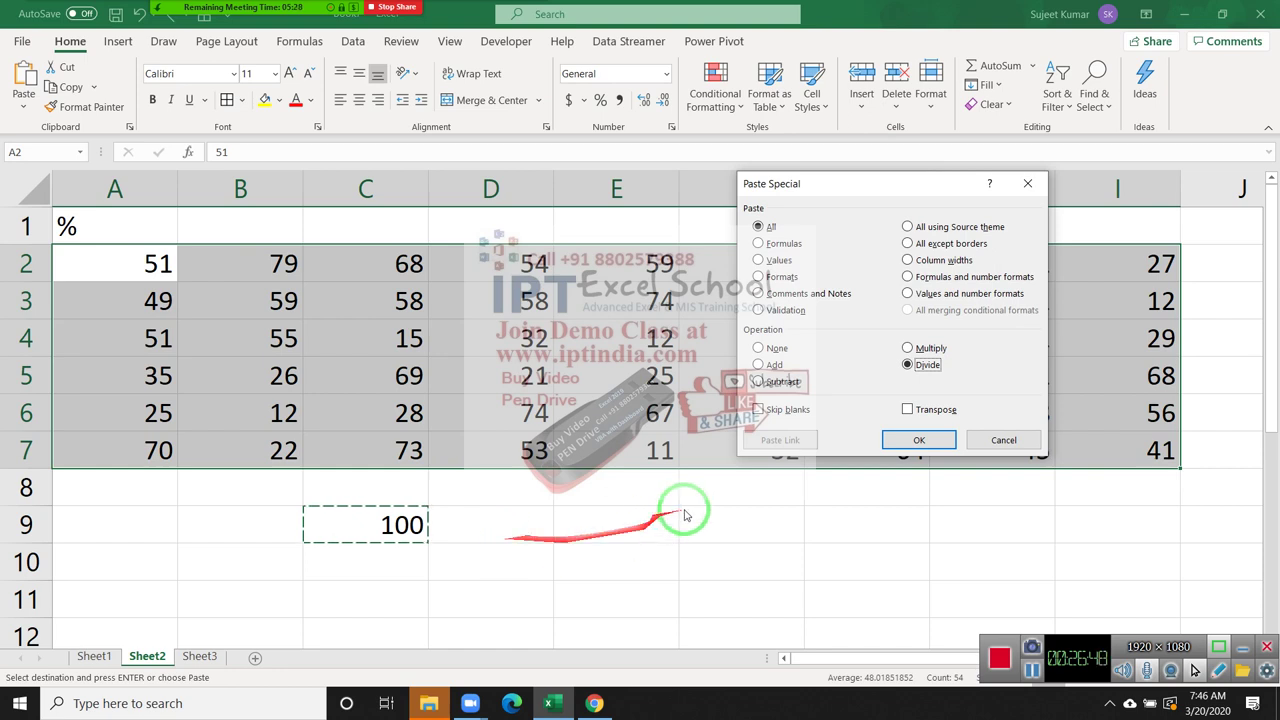
{"action": "left_click", "coordinate": [903, 446]}
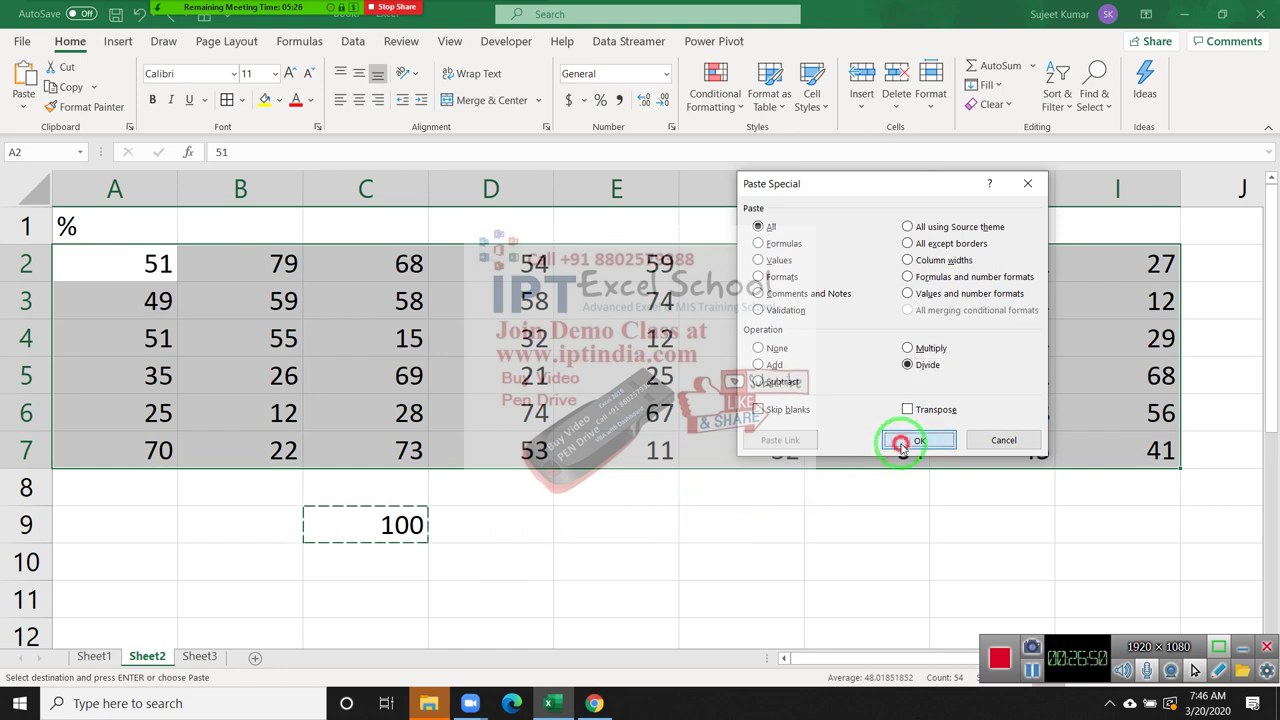
{"action": "left_click", "coordinate": [576, 532]}
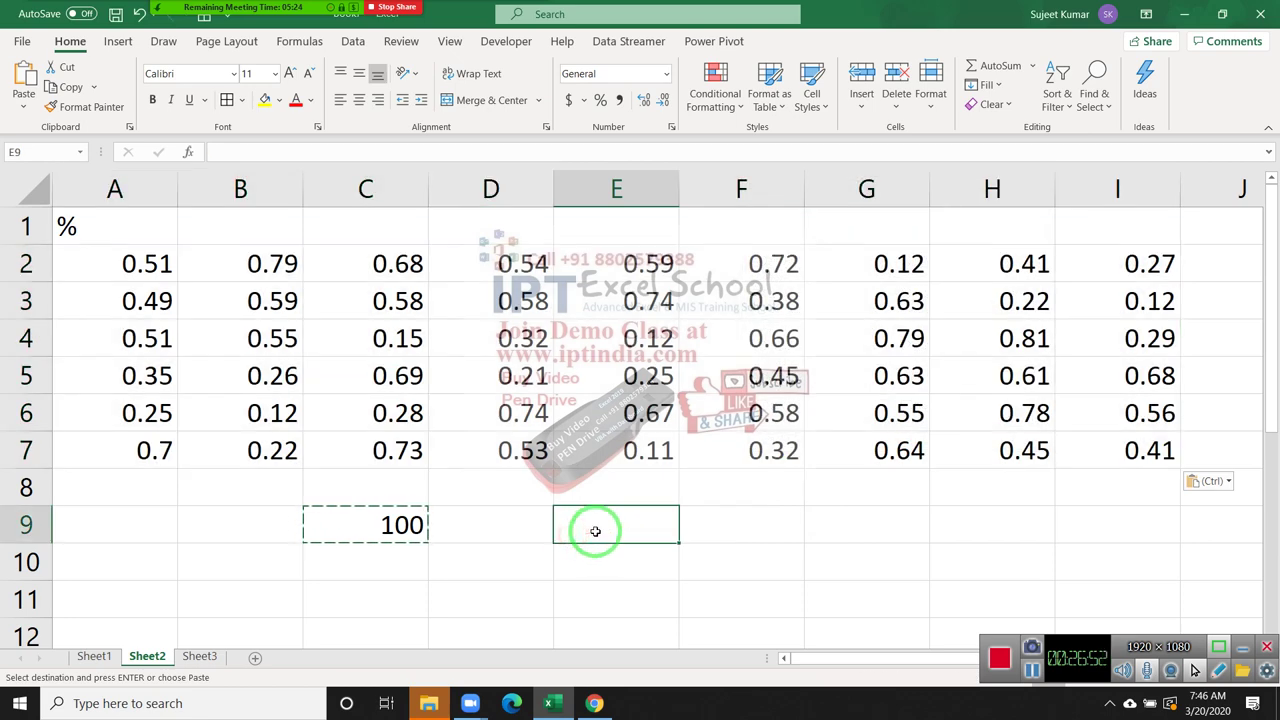
Enter =RANDBETWEEN(1111,4444) in E9
{"action": "type", "text": "=ra"}
{"action": "key", "text": "Down"}
{"action": "key", "text": "Down"}
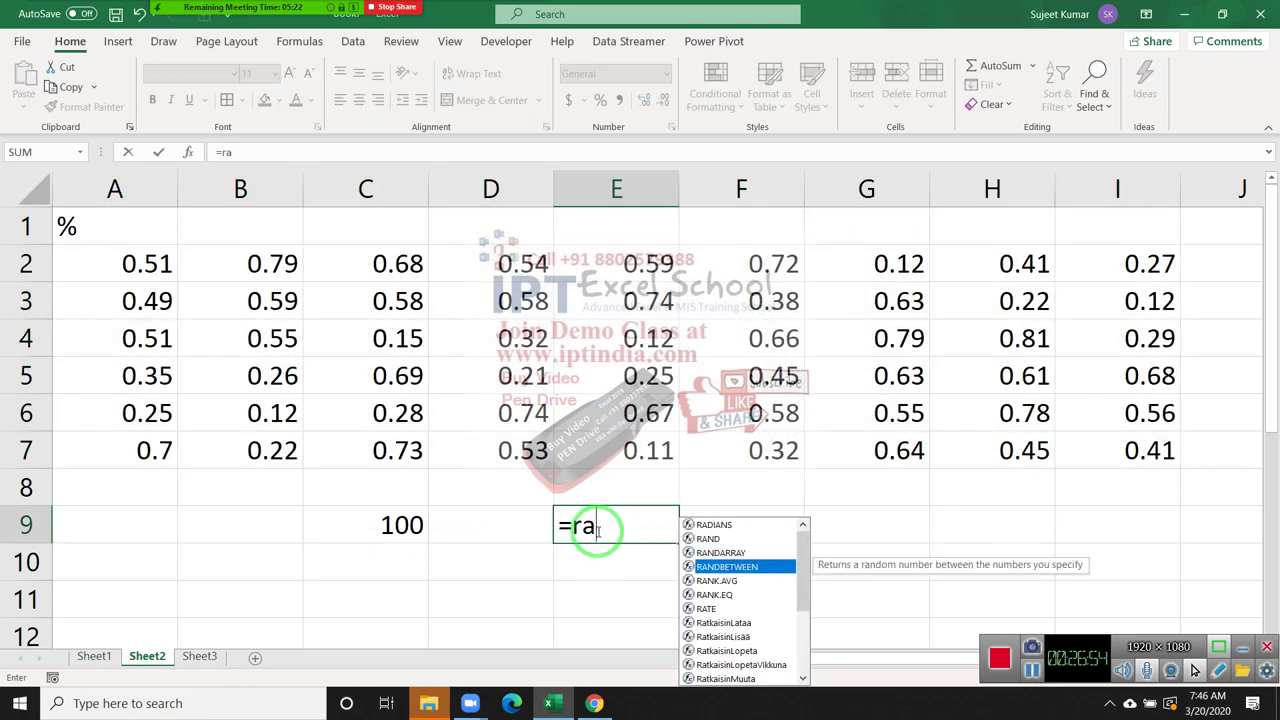
{"action": "key", "text": "Tab"}
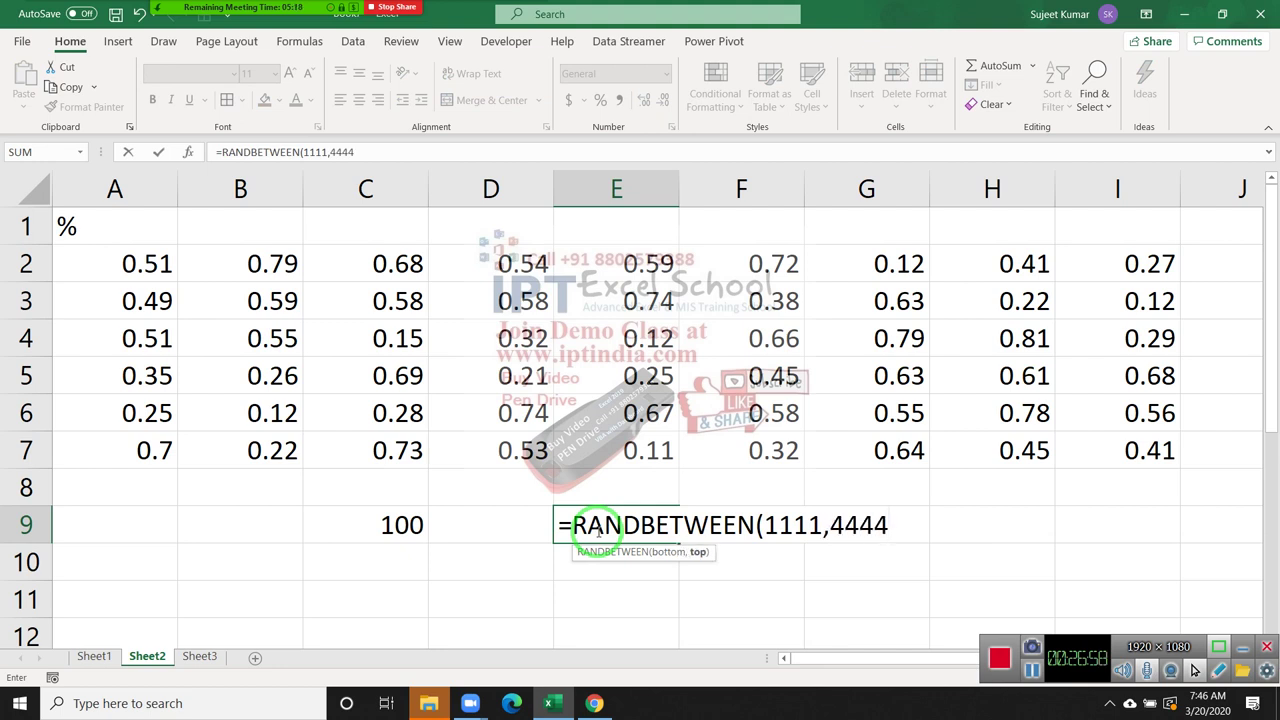
{"action": "type", "text": ")"}
{"action": "key", "text": "Return"}
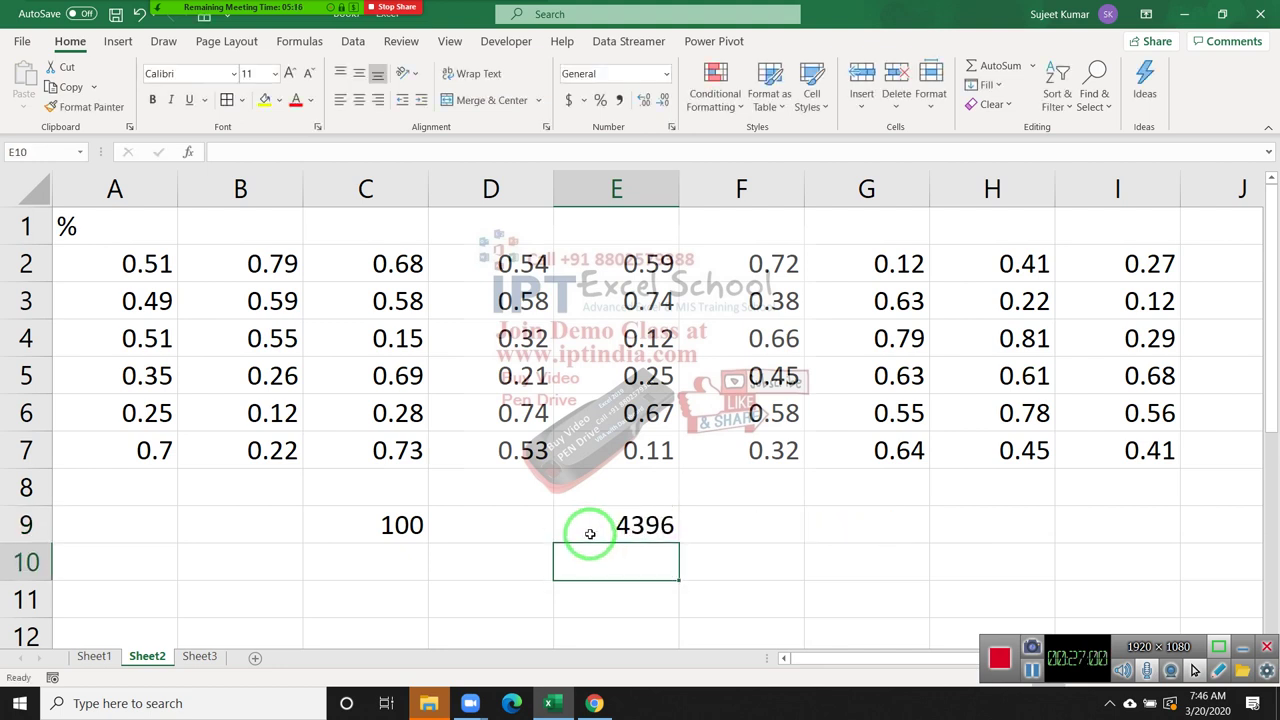
Recalculate E9's random number several times by re-committing empty F9
{"action": "left_click_drag", "start_coordinate": [598, 528], "coordinate": [770, 512]}
{"action": "double_click", "coordinate": [737, 520]}
{"action": "key", "text": "Return"}
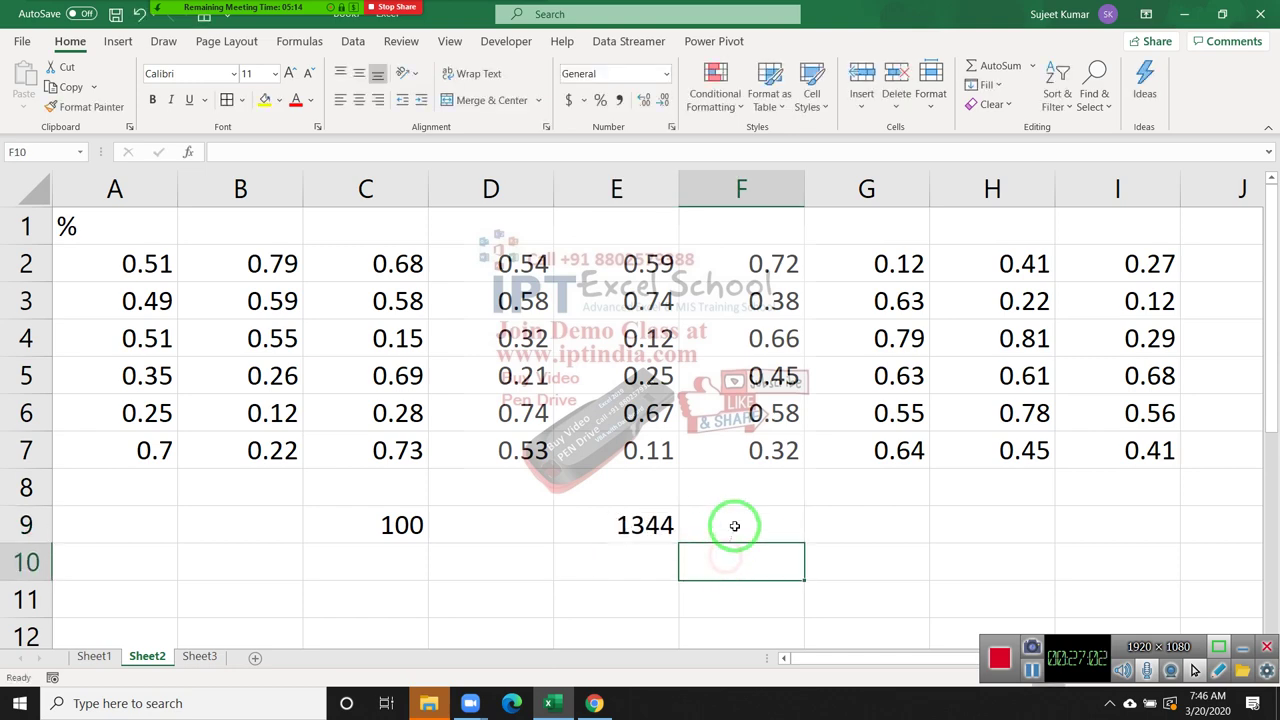
{"action": "double_click", "coordinate": [735, 526]}
{"action": "key", "text": "Return"}
{"action": "double_click", "coordinate": [736, 524]}
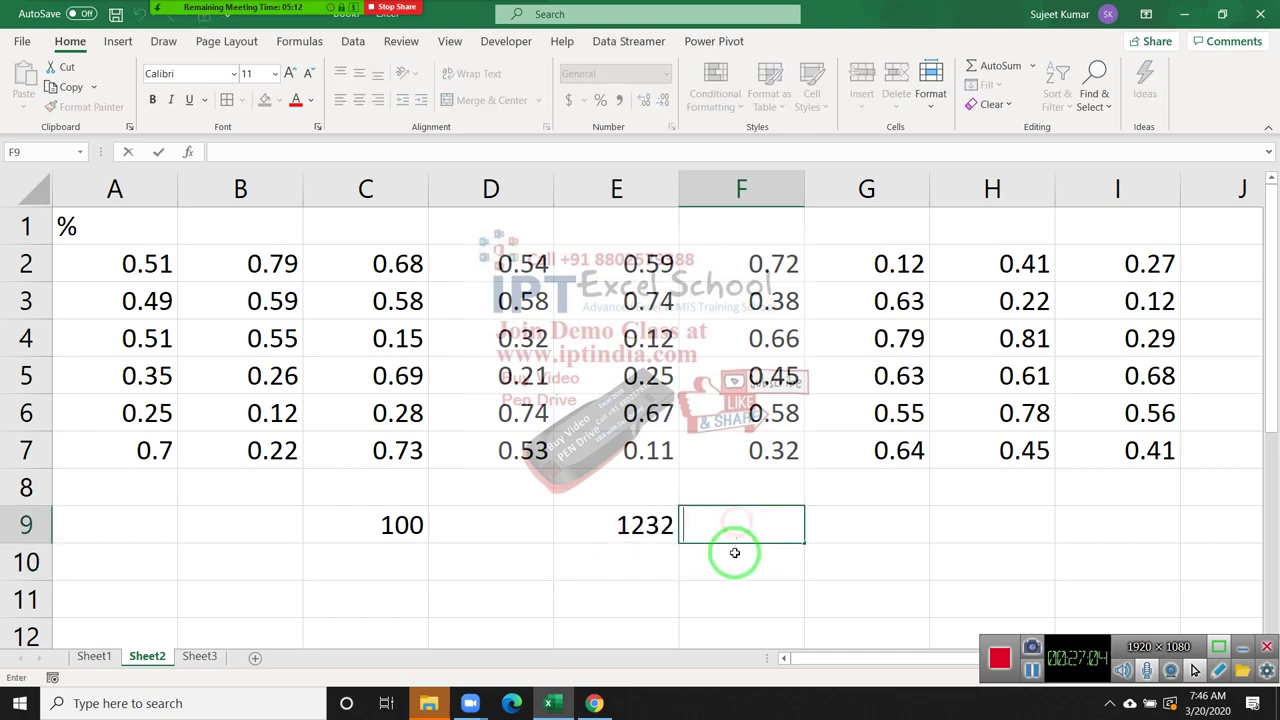
{"action": "key", "text": "Return"}
{"action": "double_click", "coordinate": [736, 526]}
{"action": "key", "text": "Return"}
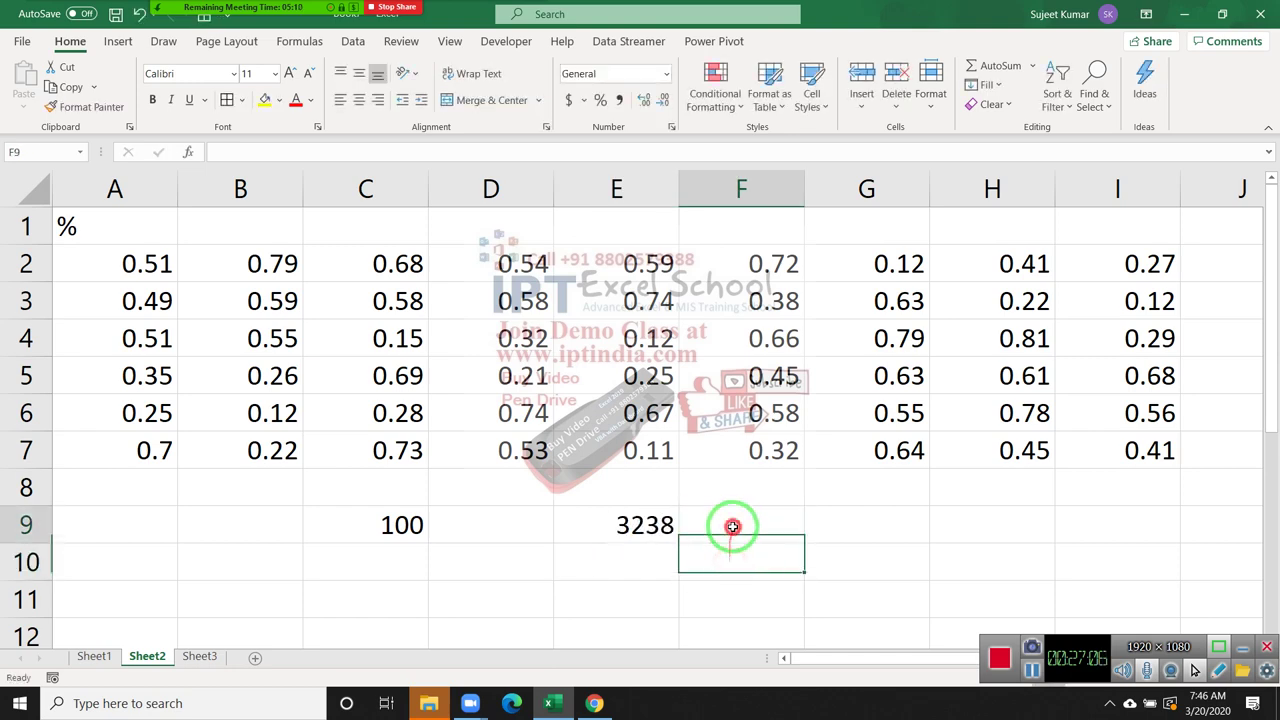
{"action": "double_click", "coordinate": [732, 525]}
{"action": "key", "text": "Return"}
{"action": "double_click", "coordinate": [728, 522]}
{"action": "key", "text": "Return"}
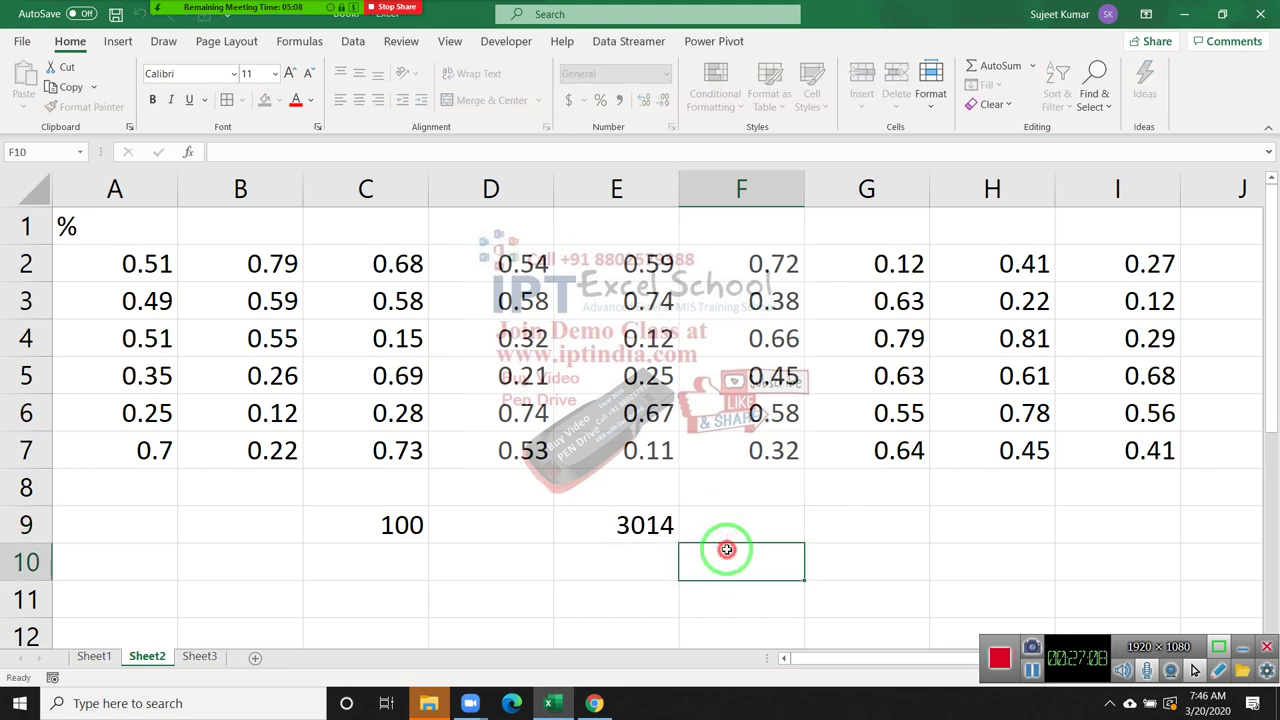
Select C9, then recalculate E9 twice more with F9
{"action": "left_click", "coordinate": [330, 532]}
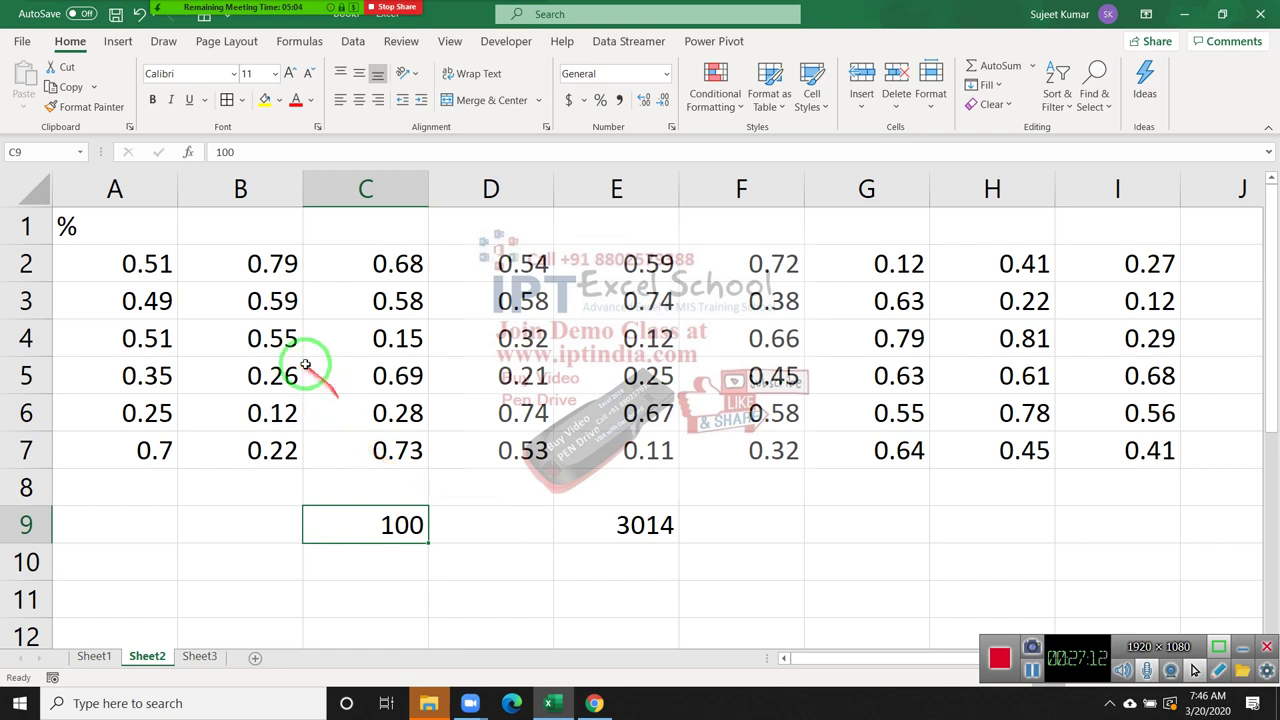
{"action": "key", "text": "Right"}
{"action": "key", "text": "Right"}
{"action": "key", "text": "Right"}
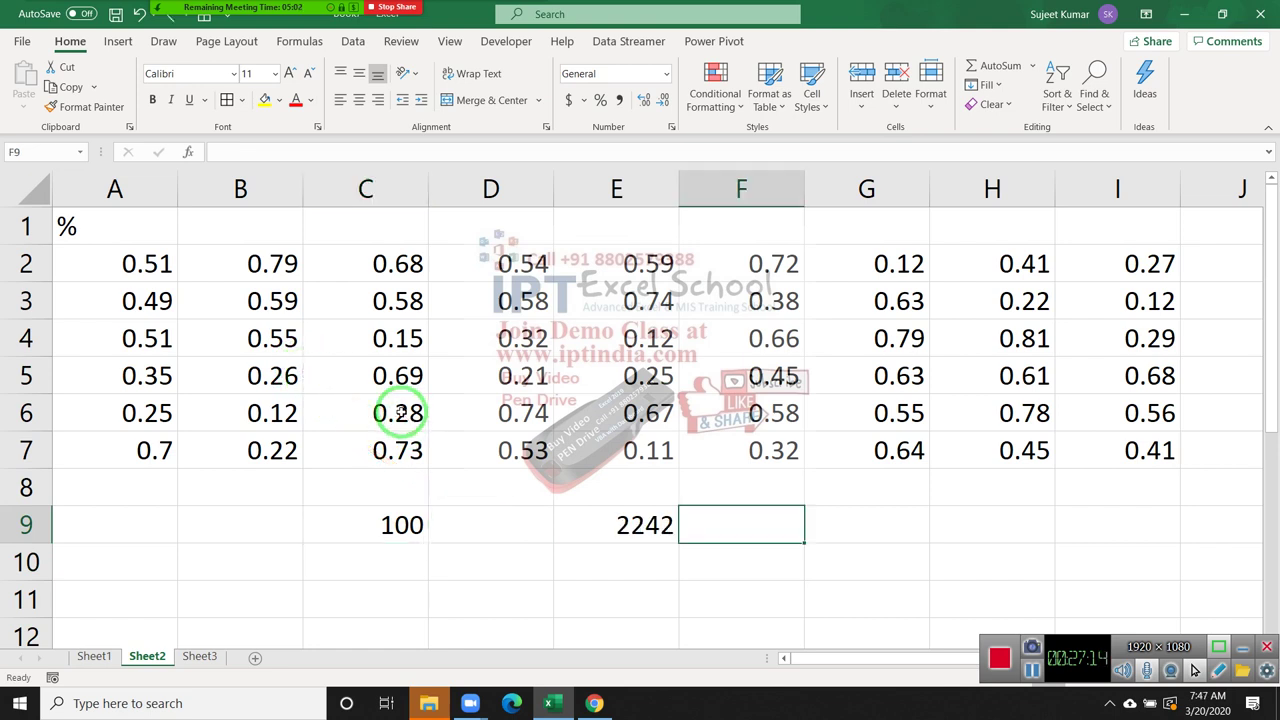
{"action": "key", "text": "F9"}
{"action": "key", "text": "F9"}
{"action": "key", "text": "F9"}
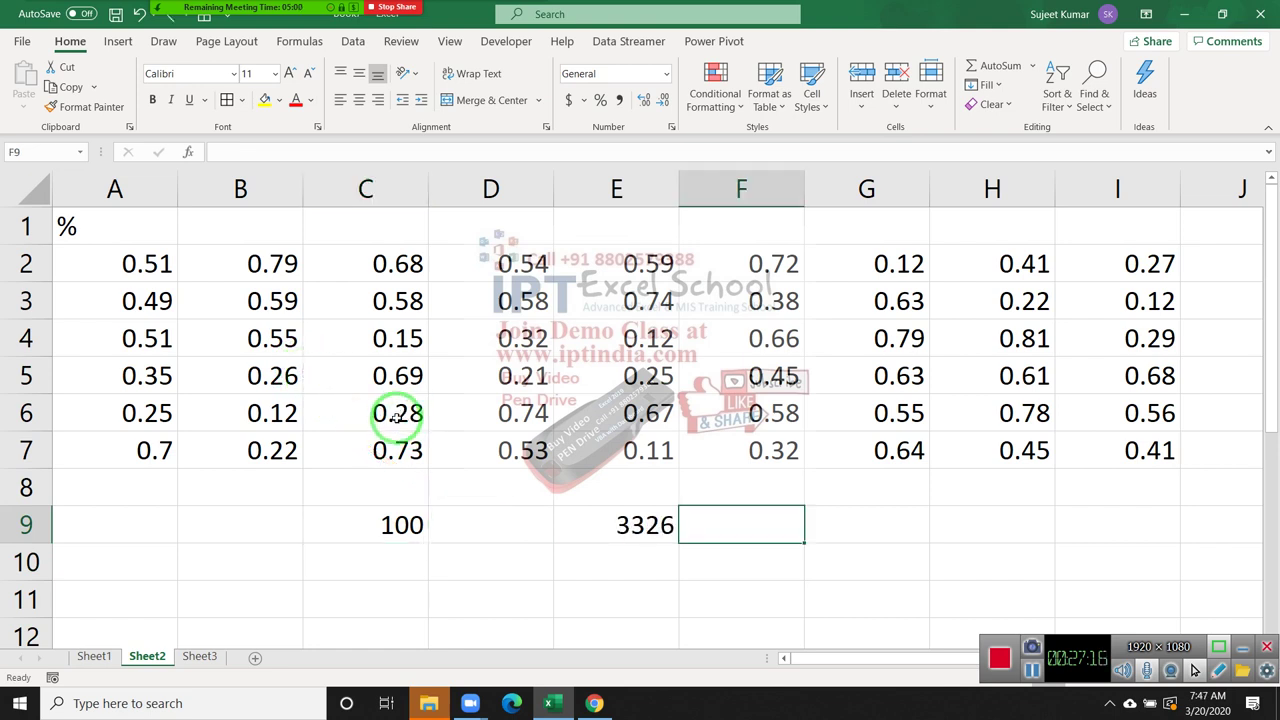
{"action": "key", "text": "F9"}
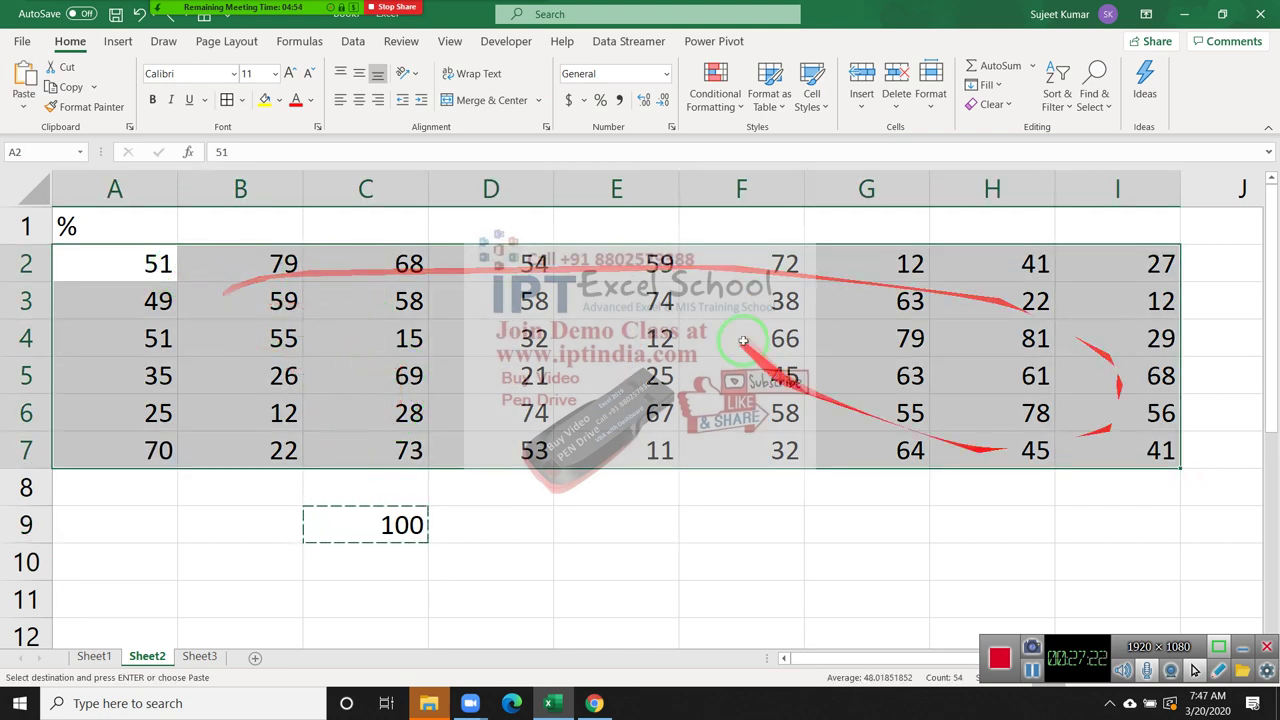
Paste Special Divide A2:I7 by the copied 100 and format it as percentages
{"action": "right_click", "coordinate": [612, 310]}
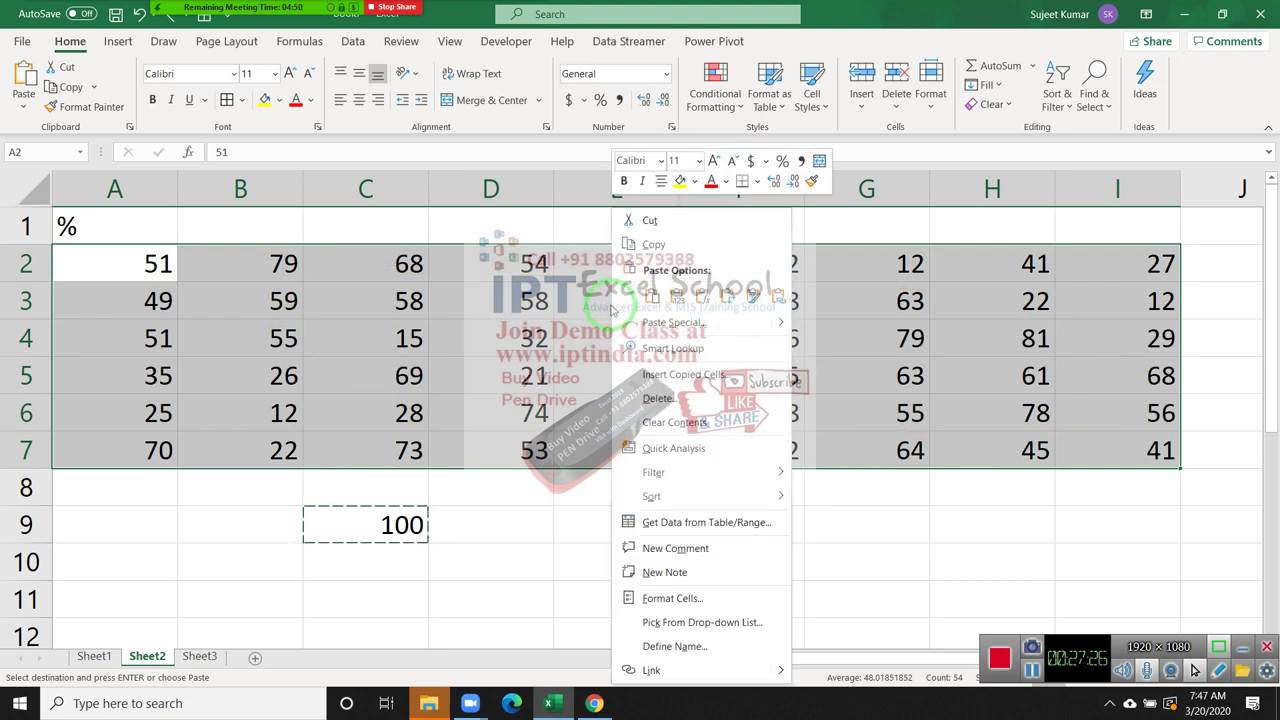
{"action": "left_click", "coordinate": [700, 326]}
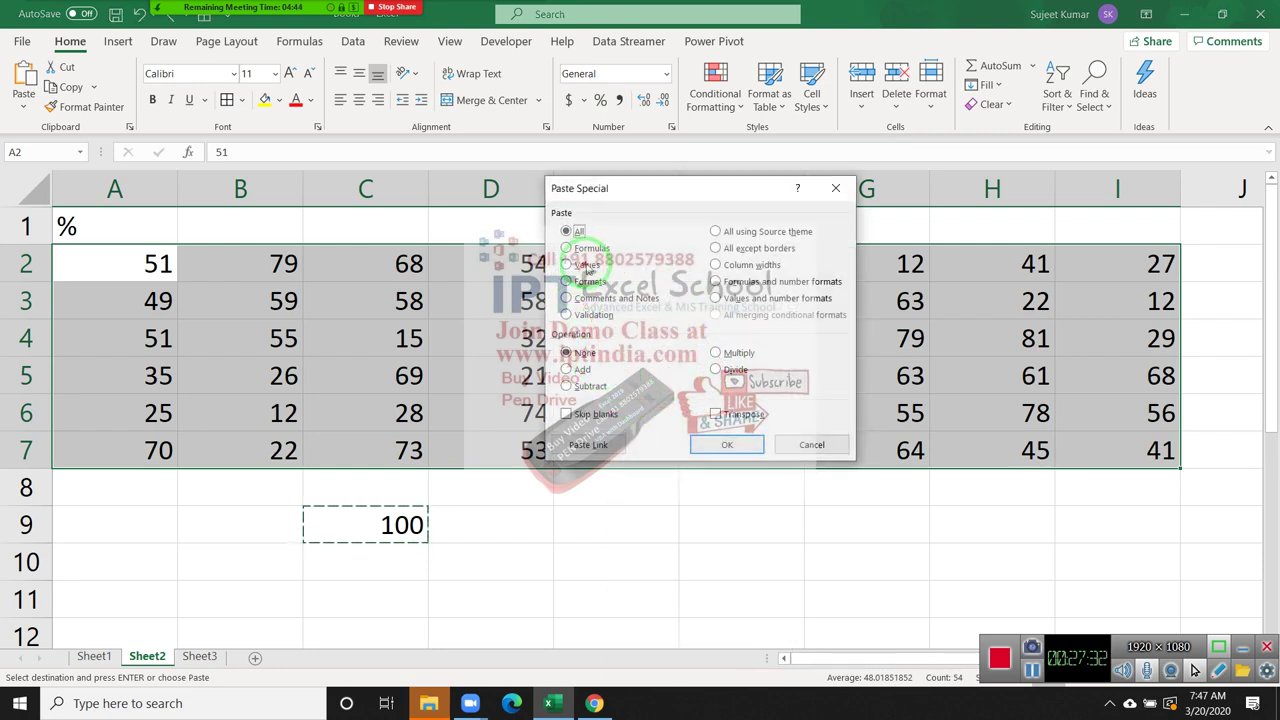
{"action": "left_click", "coordinate": [715, 369]}
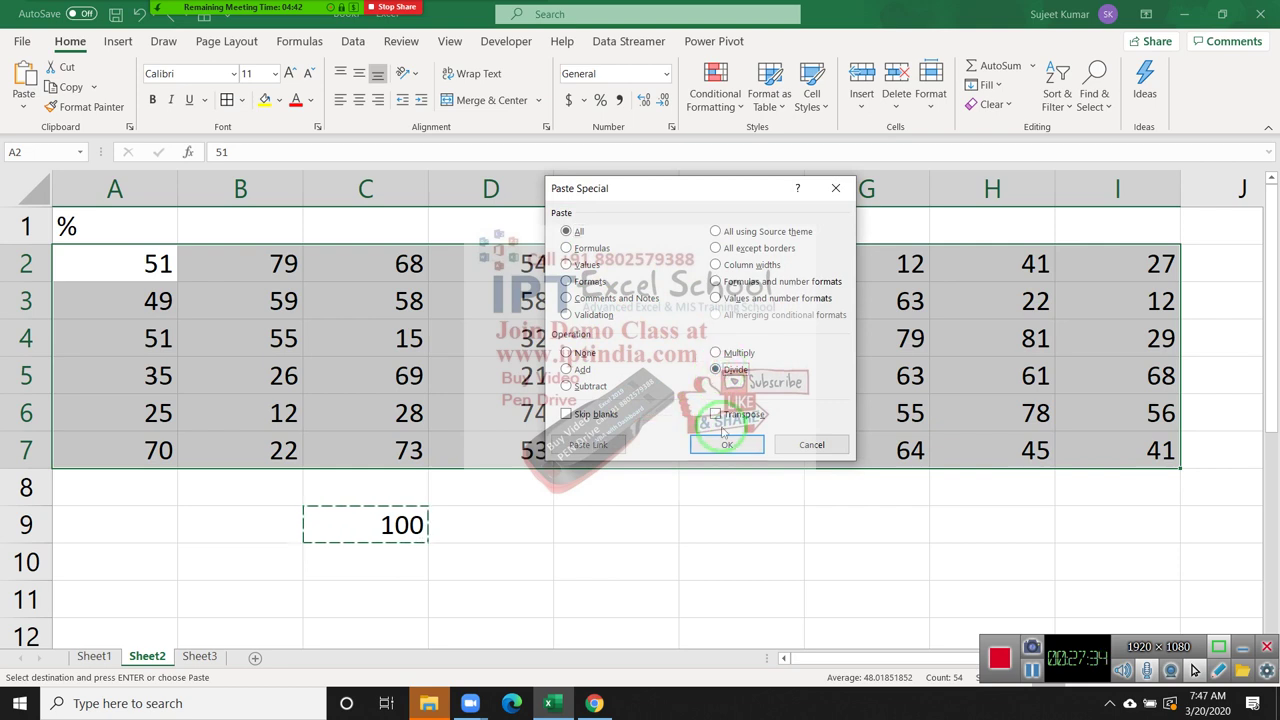
{"action": "left_click", "coordinate": [721, 443]}
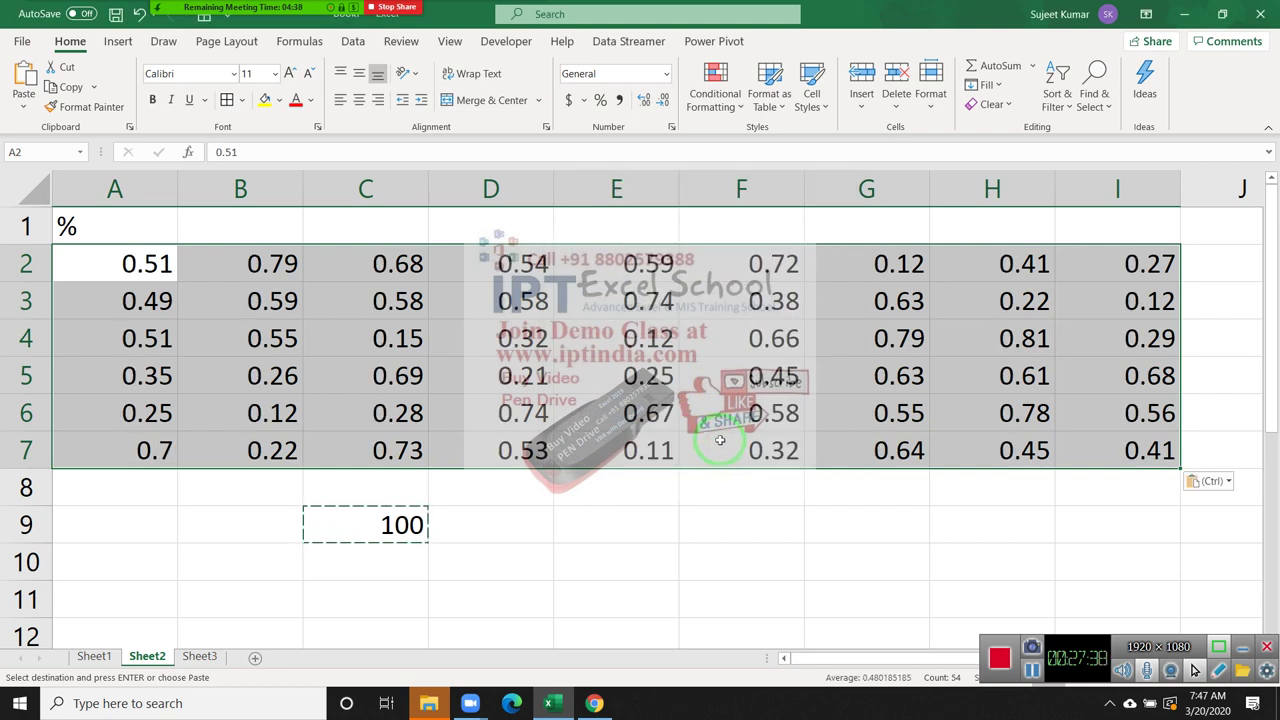
{"action": "left_click", "coordinate": [603, 103]}
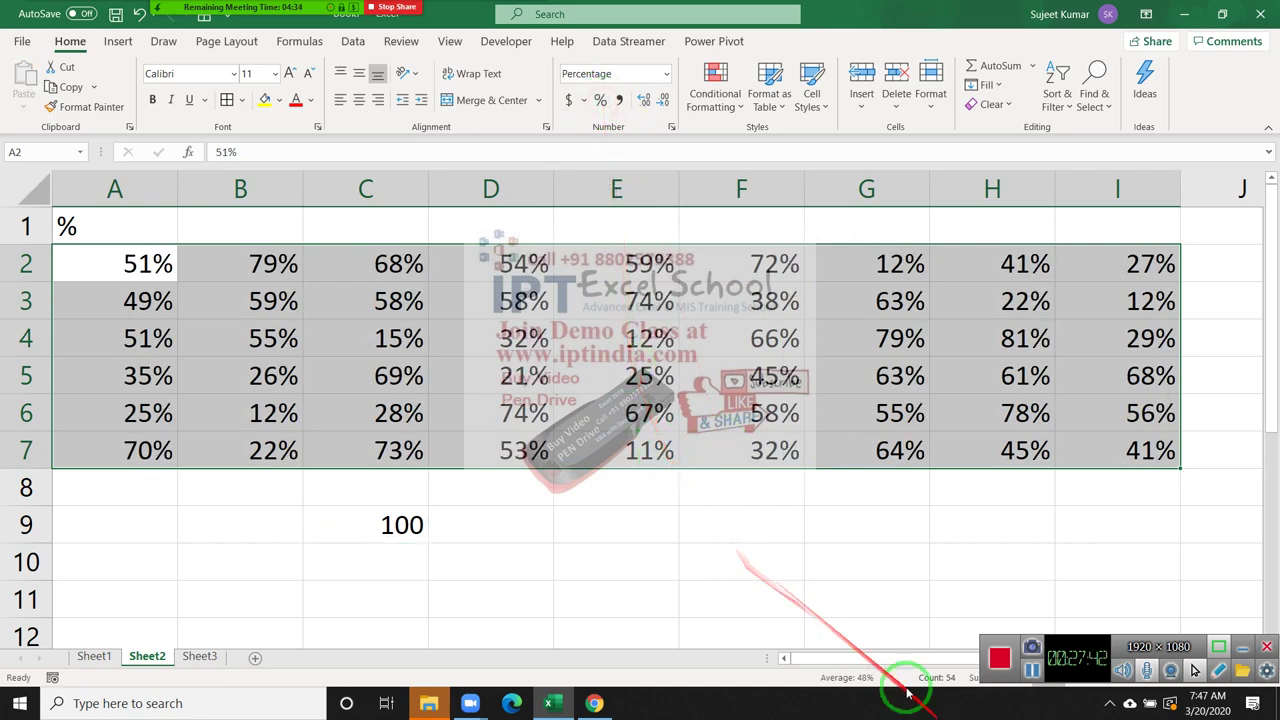
Select an empty cell below the grid and show the desktop with Win+D
{"action": "left_click_drag", "start_coordinate": [720, 535], "coordinate": [819, 582]}
{"action": "left_click", "coordinate": [819, 583]}
{"action": "key", "text": "super+d"}
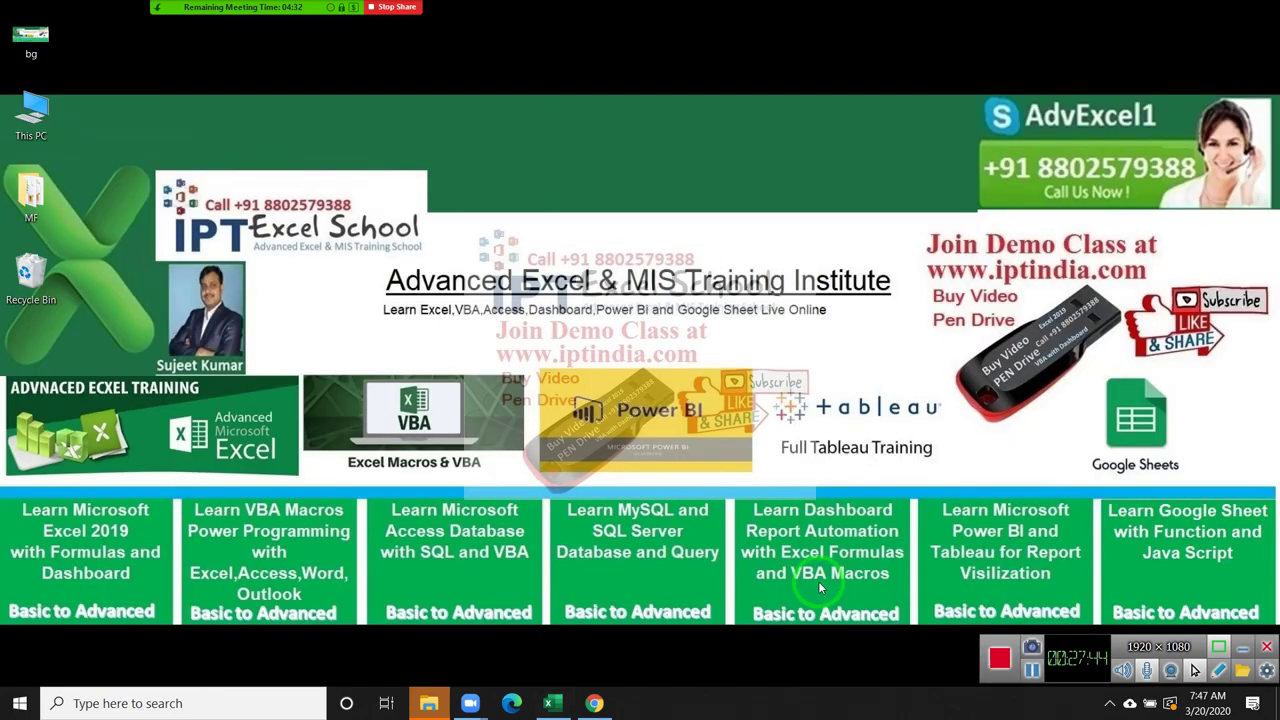